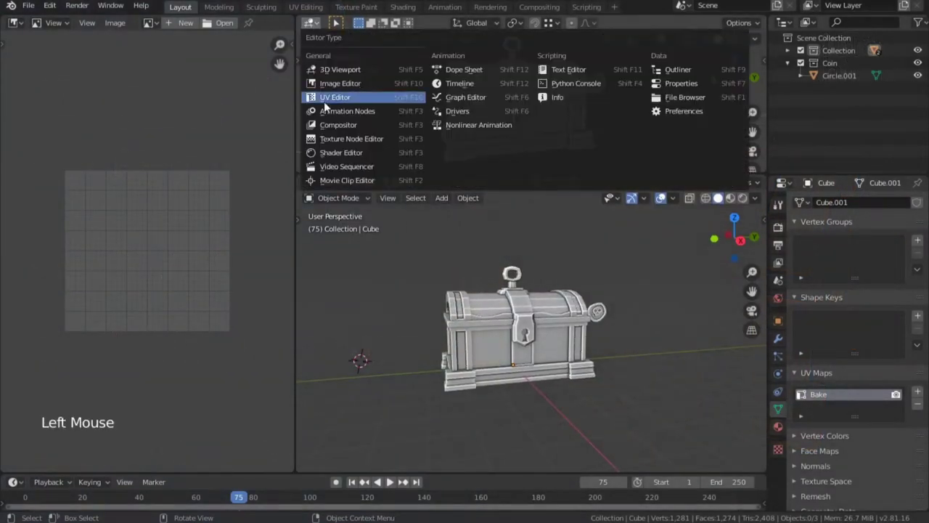
# Step: Join the separate chest meshes into one object and switch the area above the viewport to the Shader Editor
pyautogui.click(331, 106)
pyautogui.click(552, 341)
pyautogui.moveTo(552, 342); pyautogui.dragTo(555, 324, button='middle')
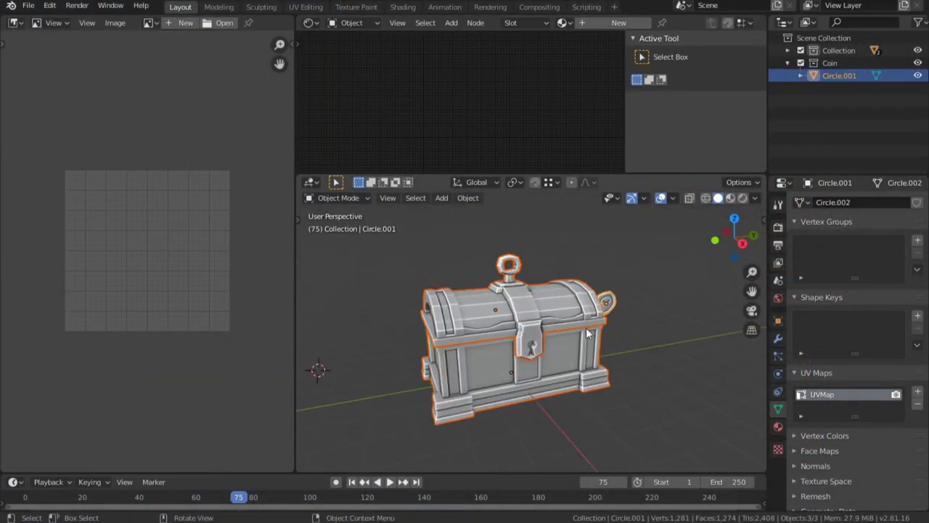
pyautogui.click(584, 328)
pyautogui.click(577, 320)
pyautogui.keyDown('shift'); pyautogui.click(567, 340); pyautogui.keyUp('shift')
pyautogui.hotkey('ctrl', 'j')
pyautogui.press('Tab')
pyautogui.keyDown('shift'); pyautogui.moveTo(595, 290); pyautogui.dragTo(635, 310, button='middle'); pyautogui.keyUp('shift')
pyautogui.press('Tab')
pyautogui.click(310, 22)
pyautogui.click(342, 153)
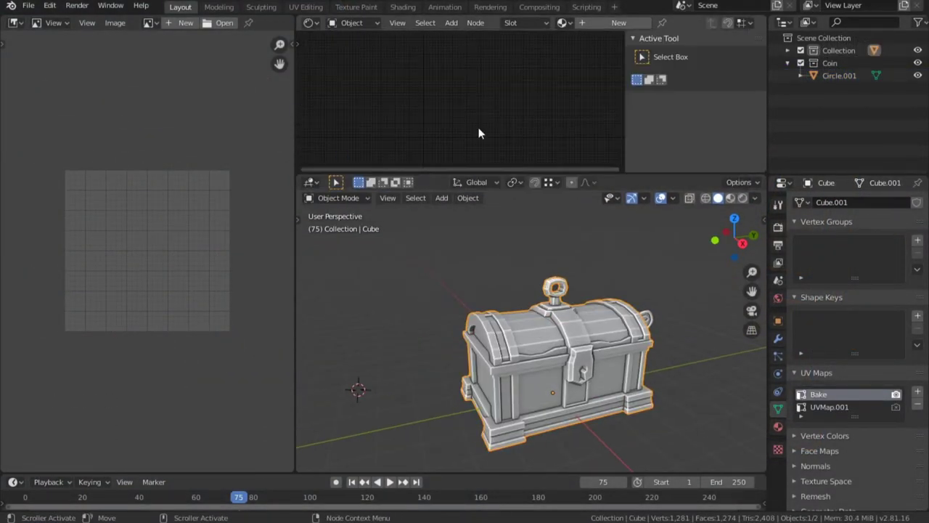
# Step: Create a new material for the chest and replace its default shader with a Diffuse BSDF connected to the Material Output's surface
pyautogui.hotkey('shift', 'a')
pyautogui.moveTo(481, 133); pyautogui.dragTo(495, 113, button='middle')
pyautogui.click(473, 68)
pyautogui.press('x')
pyautogui.hotkey('shift', 'a')
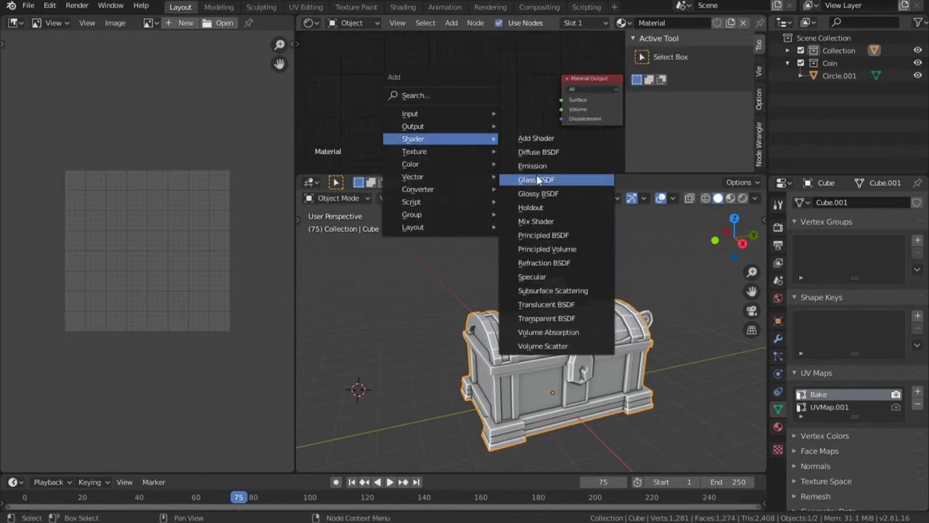
pyautogui.click(539, 150)
pyautogui.click(441, 89)
pyautogui.moveTo(506, 104); pyautogui.dragTo(561, 100)
pyautogui.moveTo(475, 93); pyautogui.dragTo(491, 79)
pyautogui.hotkey('shift', 'a')
pyautogui.moveTo(377, 70)
pyautogui.click(479, 266)
pyautogui.click(362, 97)
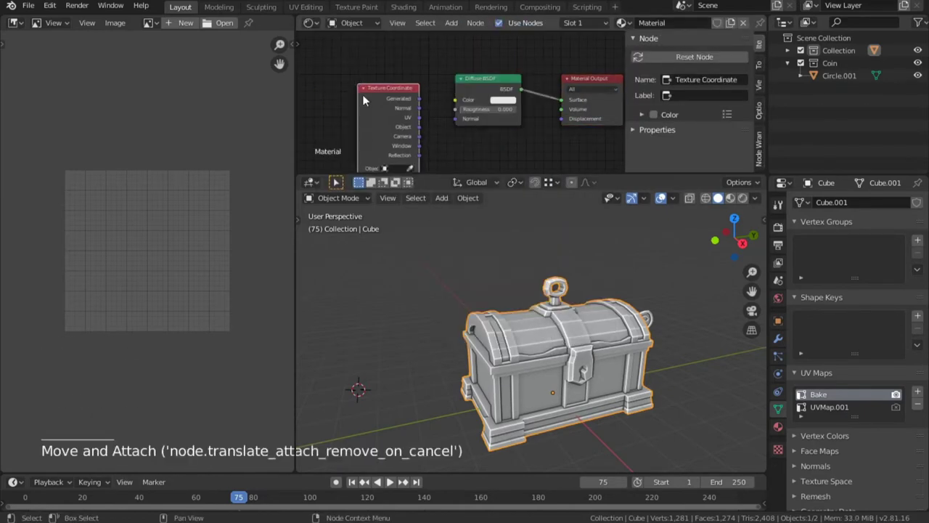
pyautogui.press('x')
pyautogui.hotkey('shift', 'a')
# Step: Delete the UVMap.001 UV map from the chest and rename the remaining UV map as UV
pyautogui.click(842, 407)
pyautogui.click(919, 406)
pyautogui.click(917, 404)
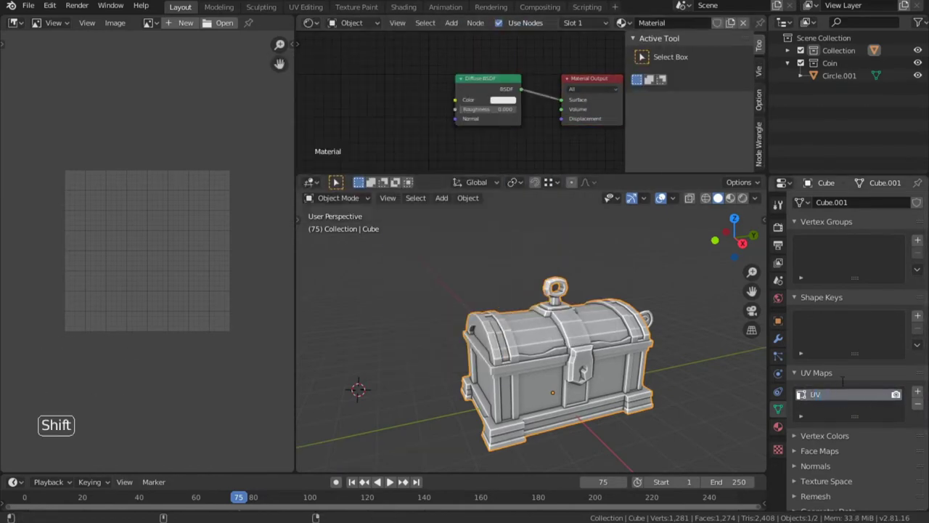
pyautogui.press('Return')
pyautogui.moveTo(358, 99); pyautogui.dragTo(380, 97, button='middle')
pyautogui.hotkey('shift', 'a')
pyautogui.moveTo(379, 98)
pyautogui.click(455, 292)
pyautogui.rightClick(454, 288)
# Step: Add an Image Texture node and connect its colour output to the Diffuse BSDF's colour input
pyautogui.hotkey('shift', 'a')
pyautogui.moveTo(370, 117)
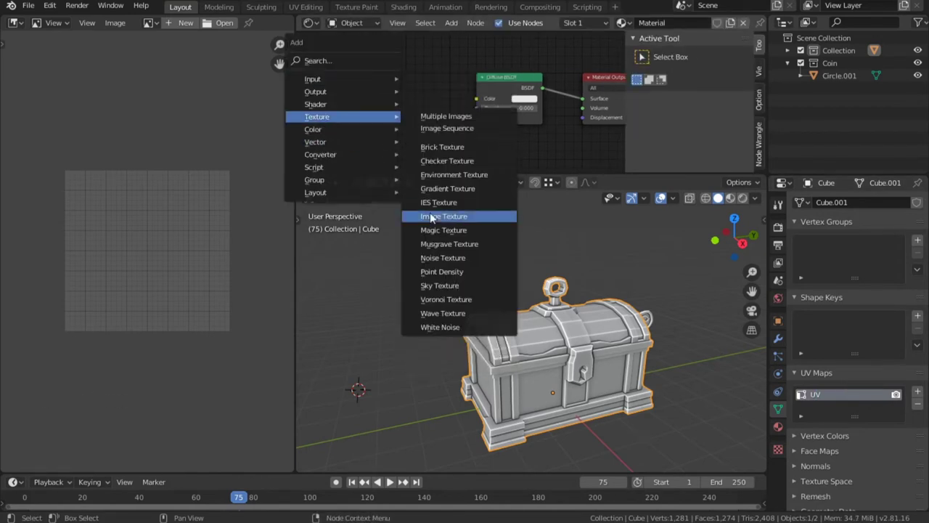
pyautogui.click(431, 218)
pyautogui.click(341, 67)
pyautogui.moveTo(444, 80); pyautogui.dragTo(476, 99)
# Step: Create a new blank black image named Chest in the Image Texture node, with a width of 2048 px
pyautogui.moveTo(385, 100); pyautogui.dragTo(464, 96, button='middle')
pyautogui.scroll(8, 464, 95)
pyautogui.click(464, 95)
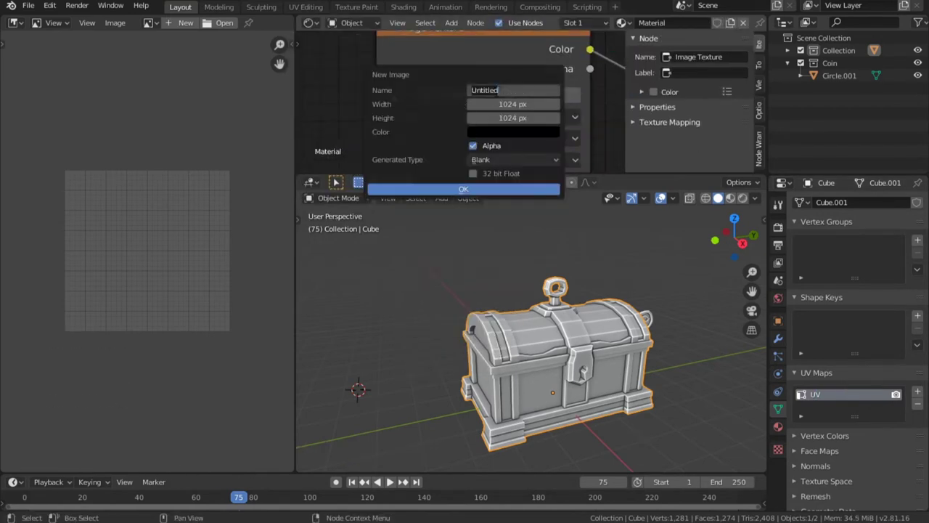
pyautogui.click(512, 104)
pyautogui.write('2048')
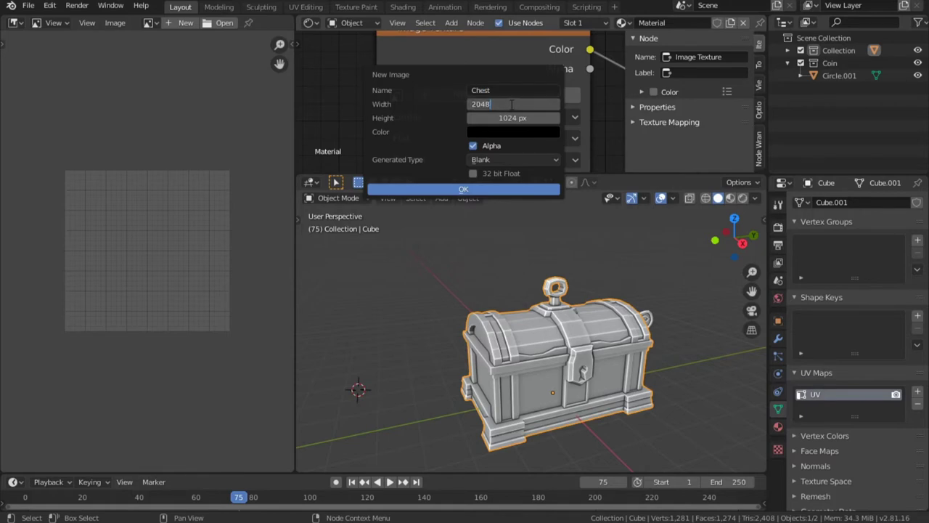
pyautogui.click(459, 190)
# Step: Set the solid viewport shading to colour objects by their texture
pyautogui.moveTo(581, 345)
pyautogui.mouseDown(button='middle')
pyautogui.moveTo(549, 331)
pyautogui.moveTo(584, 353)
pyautogui.mouseUp(button='middle')
pyautogui.press('z')
pyautogui.click(656, 350)
pyautogui.click(755, 198)
pyautogui.click(807, 339)
pyautogui.scroll(-3, 610, 134)
pyautogui.moveTo(617, 134)
pyautogui.mouseDown(button='middle')
pyautogui.moveTo(563, 103)
pyautogui.moveTo(413, 133)
pyautogui.mouseUp(button='middle')
pyautogui.click(464, 73)
pyautogui.moveTo(602, 319); pyautogui.dragTo(579, 309, button='middle')
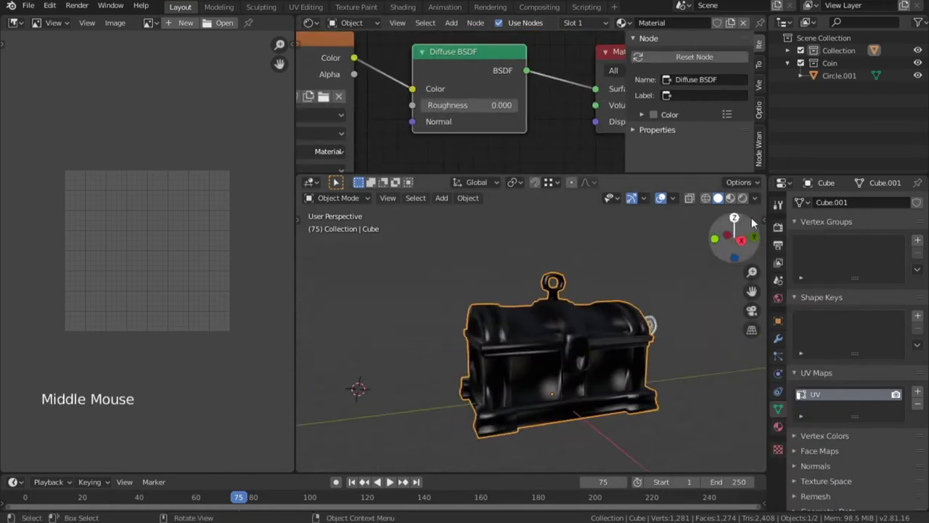
# Step: Switch the lighting of the solid viewport shading to Flat
pyautogui.click(755, 198)
pyautogui.click(788, 258)
pyautogui.scroll(-2, 533, 343)
pyautogui.moveTo(537, 378)
pyautogui.keyDown('shift'); pyautogui.mouseDown(button='middle')
pyautogui.moveTo(536, 343)
pyautogui.moveTo(555, 330)
pyautogui.mouseUp(button='middle'); pyautogui.keyUp('shift')
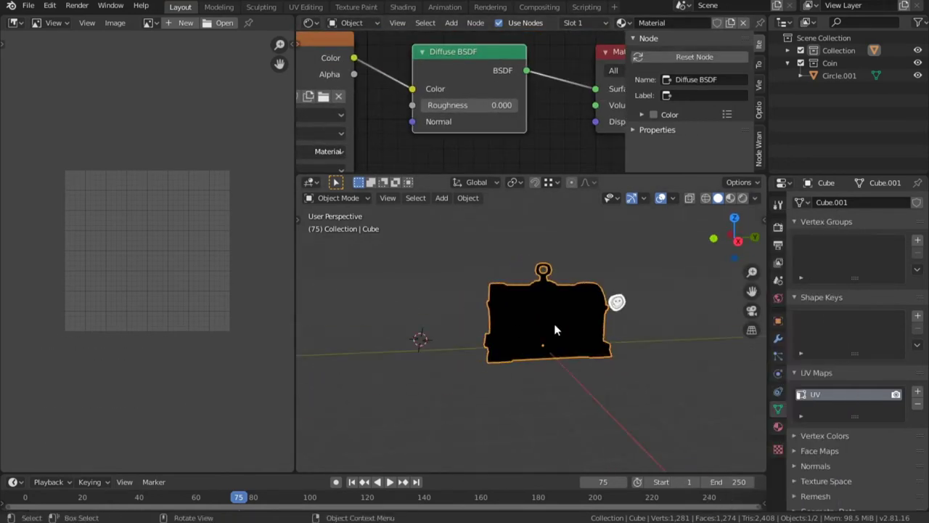
# Step: Switch the 3D viewport to material preview shading
pyautogui.moveTo(508, 354); pyautogui.dragTo(556, 374, button='middle')
pyautogui.press('z')
pyautogui.moveTo(555, 374)
pyautogui.keyDown('shift'); pyautogui.mouseDown(button='middle')
pyautogui.moveTo(564, 314)
pyautogui.moveTo(581, 345)
pyautogui.mouseUp(button='middle'); pyautogui.keyUp('shift')
pyautogui.click(564, 425)
# Step: Add a sun light to the scene, then move it beside the chest and rotate it
pyautogui.hotkey('shift', 'a')
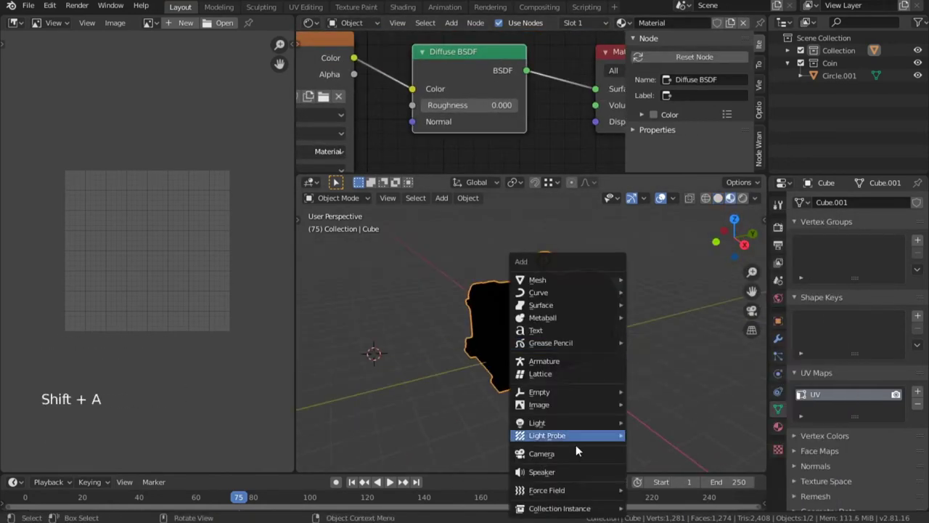
pyautogui.moveTo(581, 423)
pyautogui.click(655, 441)
pyautogui.scroll(-3, 610, 392)
pyautogui.press('g')
pyautogui.click(617, 348)
pyautogui.press('r')
pyautogui.click(581, 312)
# Step: Enable Scene Lights and Scene World for the material preview shading
pyautogui.click(758, 185)
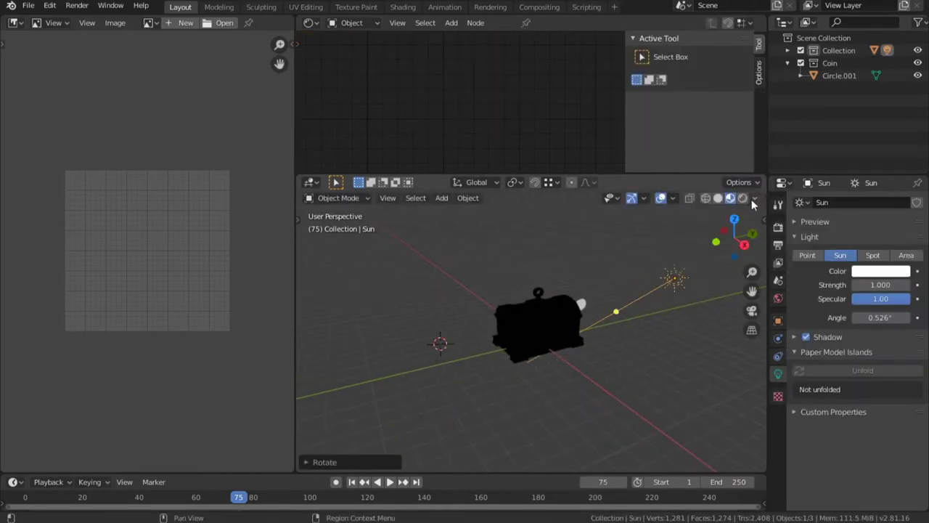
pyautogui.click(754, 199)
pyautogui.click(693, 273)
pyautogui.click(693, 260)
# Step: Reposition the sun light, then reselect the chest in solid viewport shading
pyautogui.press('g')
pyautogui.moveTo(564, 361); pyautogui.dragTo(581, 348, button='middle')
pyautogui.click(562, 331)
pyautogui.click(756, 198)
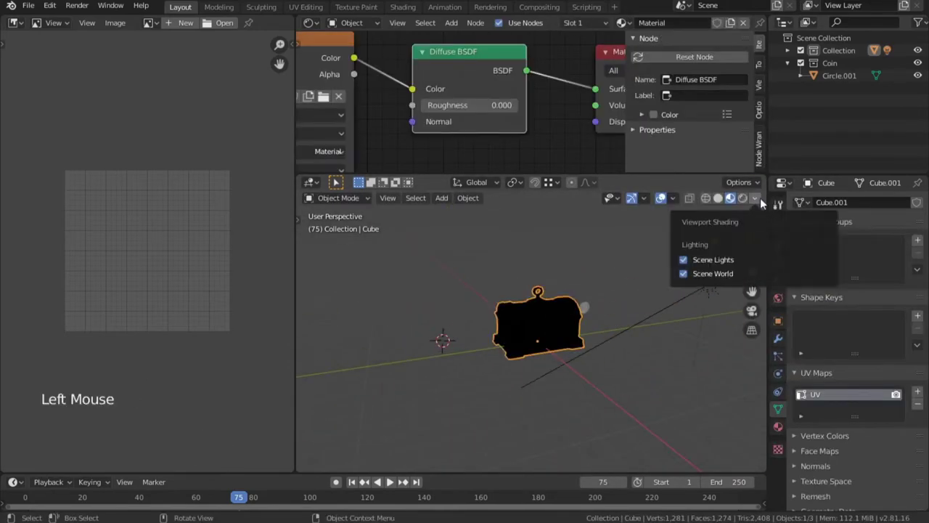
pyautogui.click(717, 198)
pyautogui.scroll(3, 566, 353)
pyautogui.scroll(2, 566, 354)
# Step: Display the Chest image in the image editor and switch that editor to Paint mode
pyautogui.moveTo(147, 311); pyautogui.dragTo(150, 308, button='middle')
pyautogui.click(151, 23)
pyautogui.click(172, 41)
pyautogui.scroll(-13, 204, 282)
pyautogui.scroll(1, 204, 282)
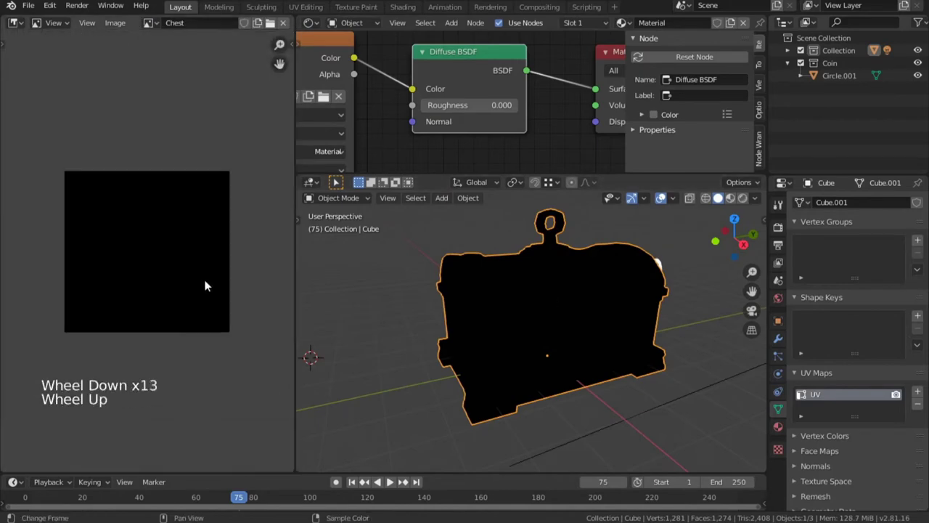
pyautogui.click(54, 24)
pyautogui.click(56, 68)
# Step: Put the chest in Texture Paint mode and show the brush's tool settings beside the viewport
pyautogui.click(338, 198)
pyautogui.click(341, 284)
pyautogui.press('n')
pyautogui.click(758, 244)
pyautogui.scroll(-9, 688, 342)
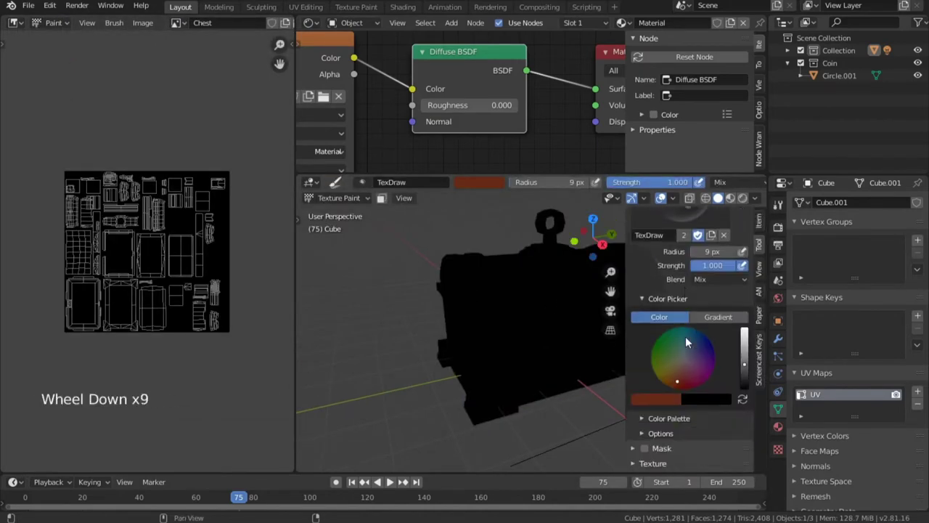
pyautogui.press('4')
# Step: Enlarge the 3D viewport over the Shader Editor and narrow the image editor, showing the paint tools in two columns
pyautogui.moveTo(624, 357); pyautogui.dragTo(650, 358)
pyautogui.moveTo(295, 333); pyautogui.dragTo(241, 323)
pyautogui.moveTo(245, 178); pyautogui.dragTo(254, 134)
pyautogui.scroll(-1, 485, 298)
pyautogui.keyDown('shift'); pyautogui.moveTo(533, 280); pyautogui.dragTo(444, 302, button='middle'); pyautogui.keyUp('shift')
pyautogui.click(245, 60)
pyautogui.click(258, 64)
pyautogui.moveTo(403, 242); pyautogui.dragTo(413, 242, button='middle')
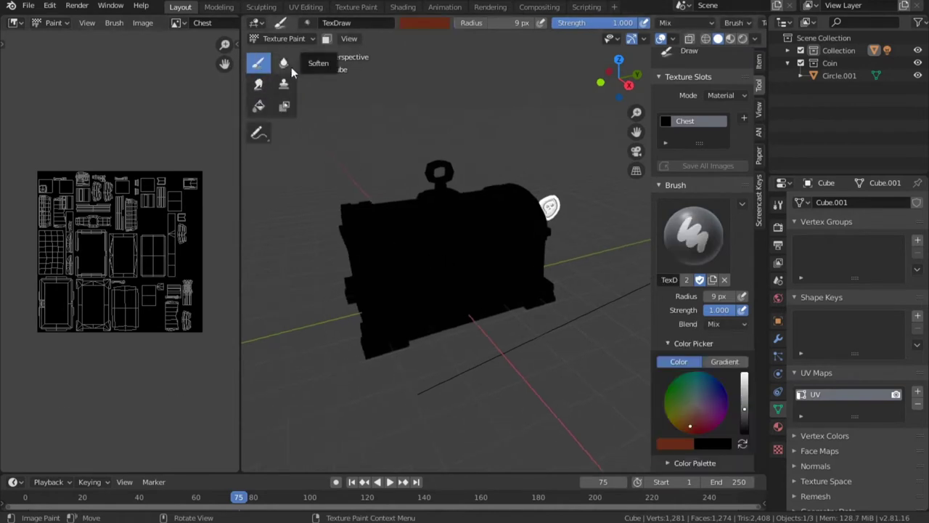
# Step: Try to paint the chest in the viewport with a different paint tool and undo the result
pyautogui.click(259, 107)
pyautogui.click(407, 232)
pyautogui.hotkey('ctrl', 'z')
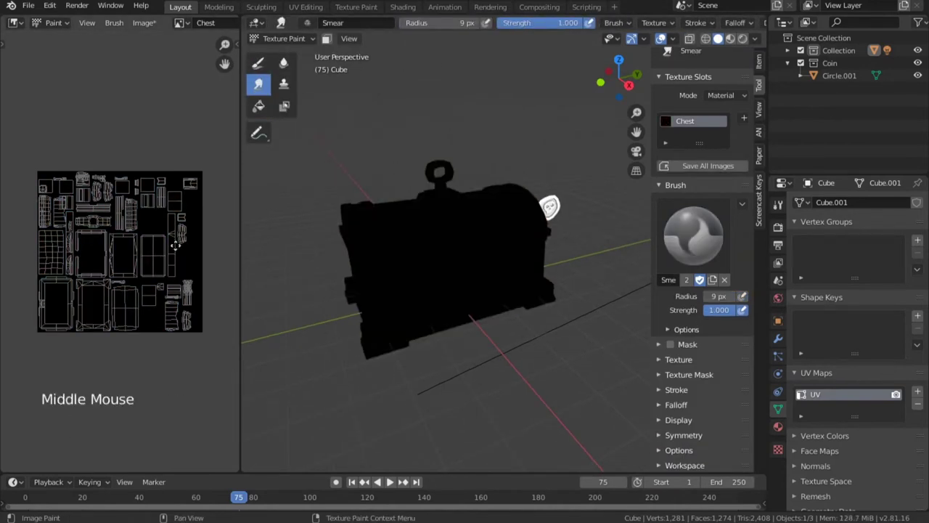
# Step: Show the paint tools in the image editor and choose the Fill tool, undoing a trial fill of the image
pyautogui.scroll(2, 175, 245)
pyautogui.click(259, 106)
pyautogui.click(3, 45)
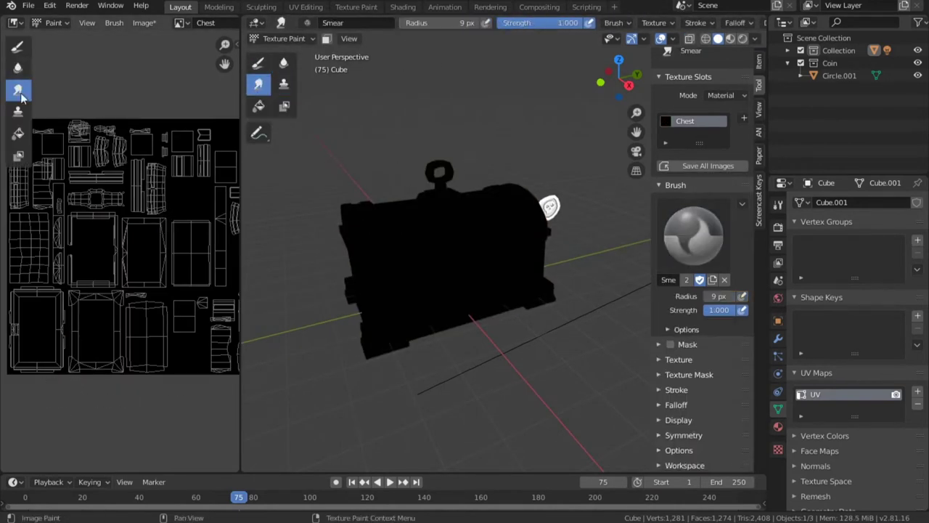
pyautogui.click(22, 138)
pyautogui.click(111, 250)
pyautogui.hotkey('ctrl', 'z')
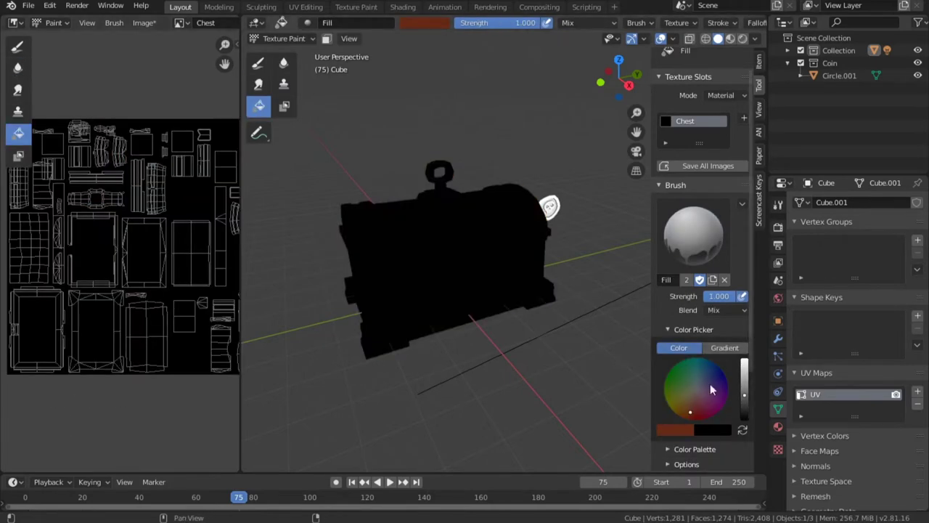
# Step: Set the fill colour to a very dark neutral grey and fill the whole chest texture with it
pyautogui.click(675, 429)
pyautogui.moveTo(715, 399); pyautogui.dragTo(662, 399)
pyautogui.moveTo(745, 394); pyautogui.dragTo(744, 412)
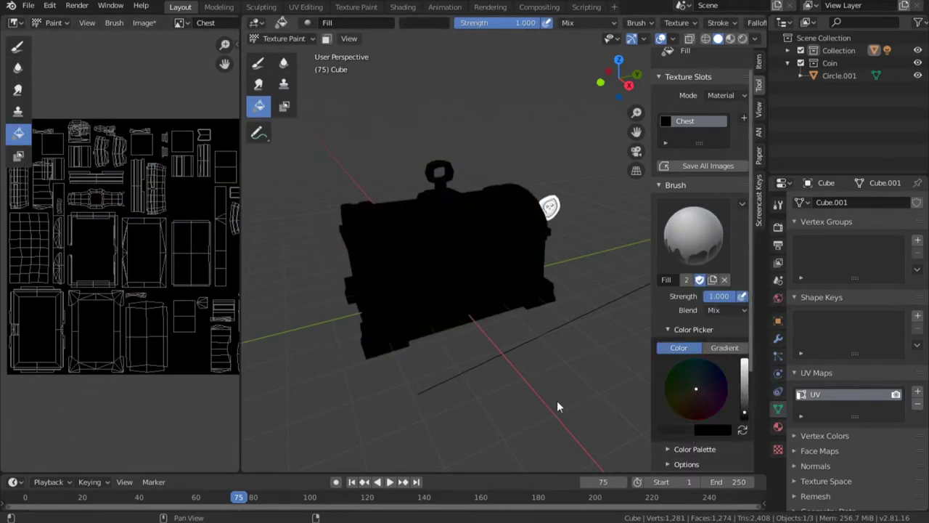
pyautogui.click(492, 284)
pyautogui.moveTo(491, 289); pyautogui.dragTo(463, 281, button='middle')
pyautogui.scroll(2, 363, 138)
# Step: Turn on face selection masking for painting and deselect all of the chest's faces
pyautogui.click(328, 38)
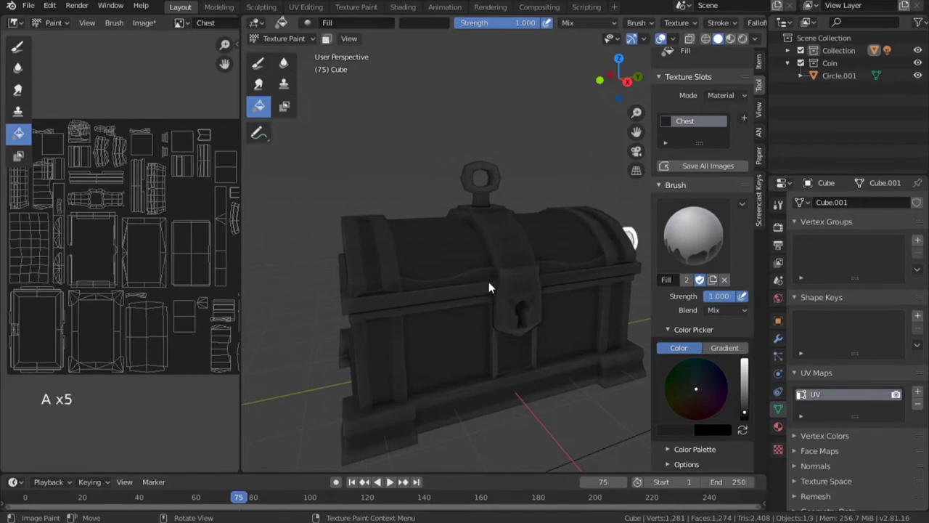
pyautogui.press('Tab')
pyautogui.press('Tab')
pyautogui.click(326, 38)
pyautogui.press('a')
pyautogui.press('a')
pyautogui.middleClick(491, 288)
# Step: Select the linked faces of the recessed panels around the lid and body and fill them with dark red
pyautogui.press('l')
pyautogui.press('l')
pyautogui.press('l')
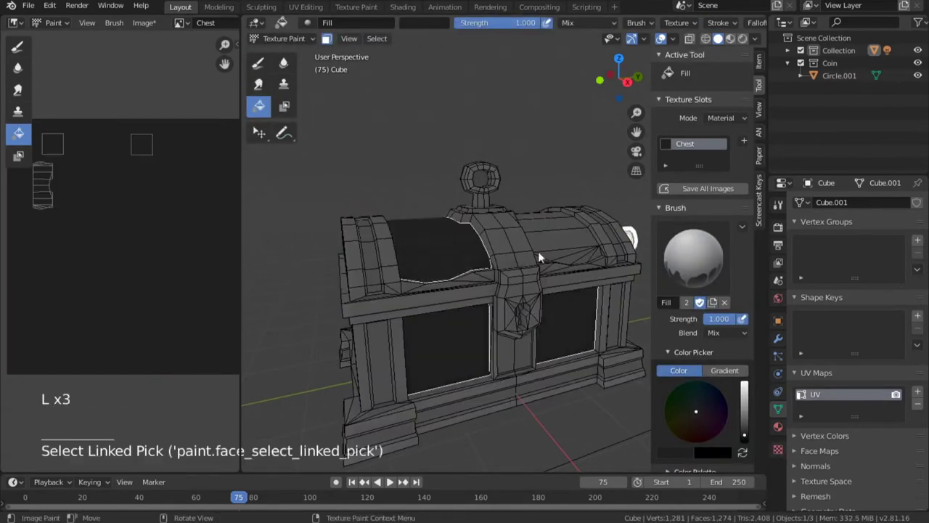
pyautogui.press('l')
pyautogui.moveTo(538, 251); pyautogui.dragTo(617, 283, button='middle')
pyautogui.press('l')
pyautogui.press('l')
pyautogui.moveTo(447, 316); pyautogui.dragTo(552, 304, button='middle')
pyautogui.scroll(-2, 489, 297)
pyautogui.press('l')
pyautogui.press('l')
pyautogui.moveTo(489, 297); pyautogui.dragTo(566, 363, button='middle')
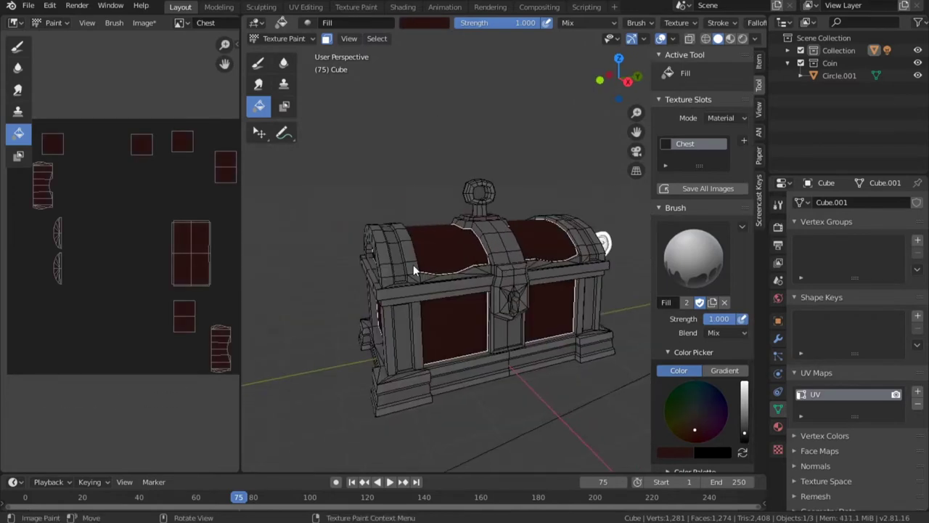
# Step: Add further linked face islands around the lid and body to the paint selection
pyautogui.press('l')
pyautogui.press('l')
pyautogui.press('l')
pyautogui.press('l')
pyautogui.press('l')
pyautogui.press('l')
pyautogui.moveTo(409, 327); pyautogui.dragTo(576, 309, button='middle')
pyautogui.press('l')
pyautogui.moveTo(394, 313); pyautogui.dragTo(464, 332, button='middle')
# Step: Unwrap the UVs of the entire chest mesh in Edit Mode and save the file
pyautogui.press('Tab')
pyautogui.press('a')
pyautogui.hotkey('ctrl', 'space')
pyautogui.keyDown('ctrl'); pyautogui.moveTo(194, 229); pyautogui.dragTo(370, 228, button='middle'); pyautogui.keyUp('ctrl')
pyautogui.keyDown('shift'); pyautogui.moveTo(371, 229); pyautogui.dragTo(342, 264, button='middle'); pyautogui.keyUp('shift')
pyautogui.keyDown('ctrl'); pyautogui.moveTo(533, 263); pyautogui.dragTo(481, 264, button='middle'); pyautogui.keyUp('ctrl')
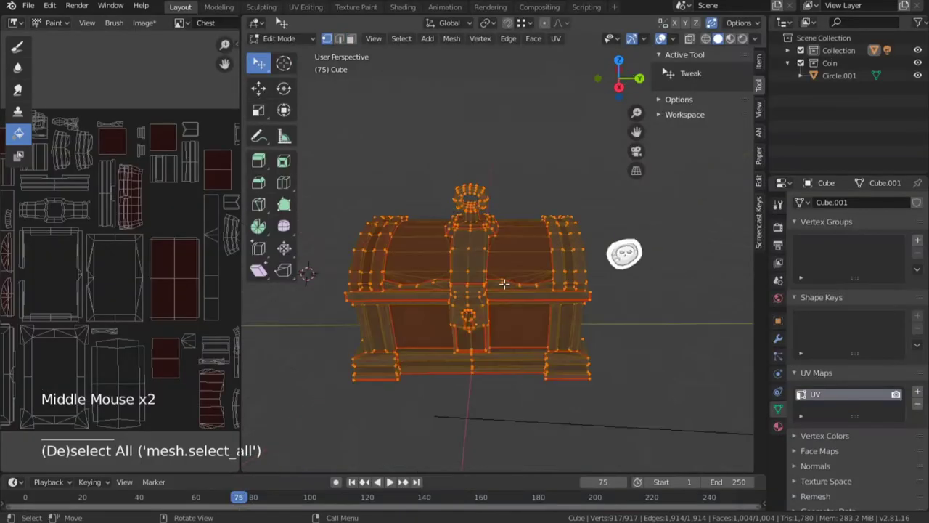
pyautogui.press('u')
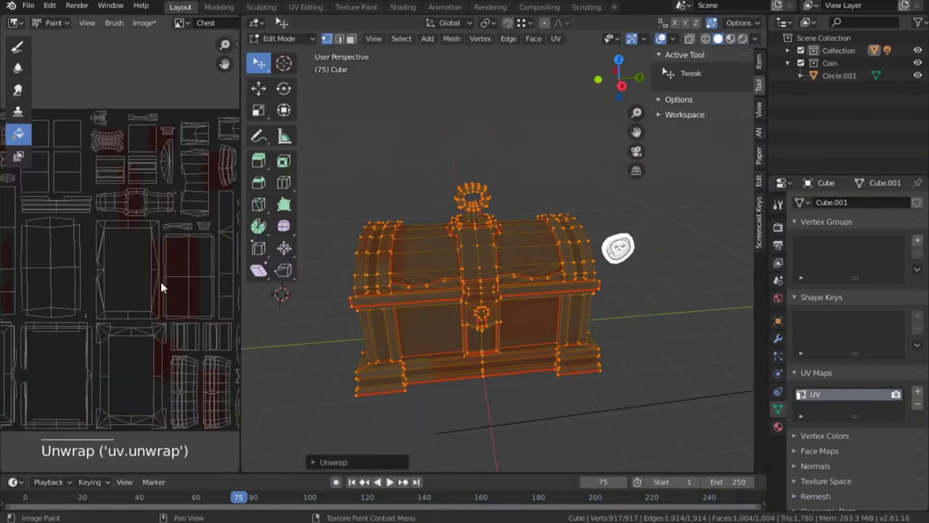
pyautogui.hotkey('ctrl', 'space')
pyautogui.hotkey('ctrl', 's')
# Step: Sample the dark grey background colour and fill the entire Chest image with it, covering the dark red areas
pyautogui.press('s')
pyautogui.click(437, 259)
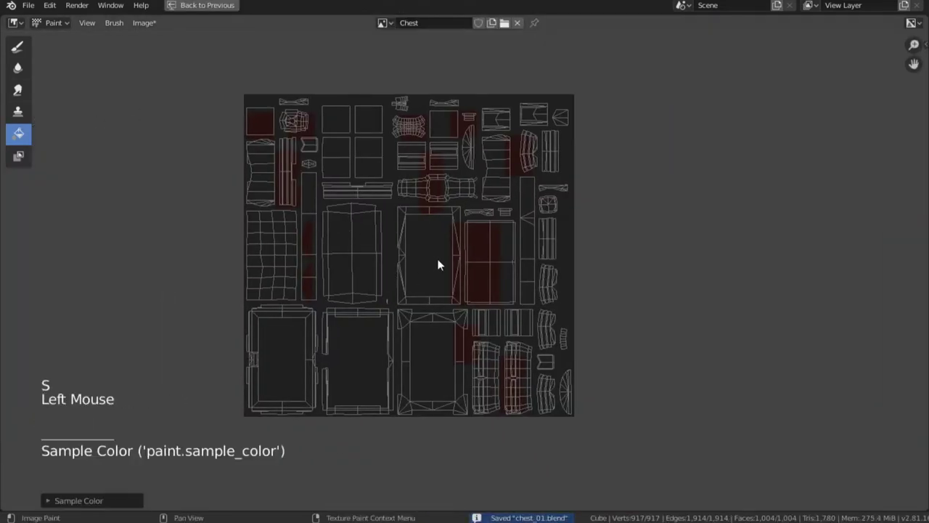
pyautogui.keyDown('shift'); pyautogui.moveTo(507, 356); pyautogui.dragTo(504, 352, button='middle'); pyautogui.keyUp('shift')
pyautogui.hotkey('ctrl', 'space')
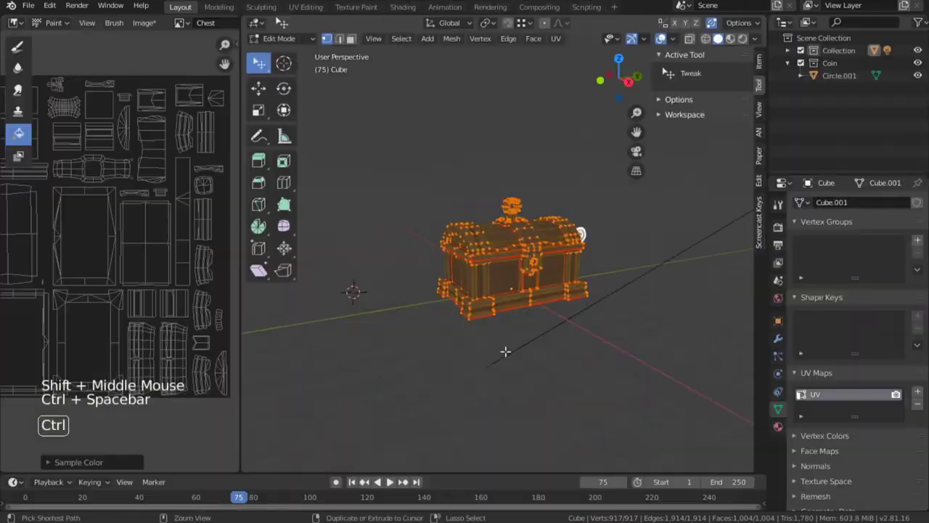
# Step: Return to Texture Paint mode and select the linked faces of the recessed lid and body panels for masking
pyautogui.scroll(3, 537, 342)
pyautogui.press('a')
pyautogui.press('a')
pyautogui.press('a')
pyautogui.press('Tab')
pyautogui.moveTo(556, 332)
pyautogui.mouseDown(button='middle')
pyautogui.moveTo(535, 353)
pyautogui.moveTo(538, 264)
pyautogui.moveTo(508, 290)
pyautogui.moveTo(560, 304)
pyautogui.moveTo(507, 273)
pyautogui.moveTo(547, 328)
pyautogui.mouseUp(button='middle')
pyautogui.scroll(-3, 539, 268)
pyautogui.press('l')
pyautogui.press('l')
pyautogui.press('l')
pyautogui.scroll(-1, 560, 305)
pyautogui.press('l')
# Step: Set the fill colour to dark red and fill the selected lid and body panels with it
pyautogui.moveTo(559, 233)
pyautogui.mouseDown(button='middle')
pyautogui.moveTo(436, 295)
pyautogui.moveTo(639, 308)
pyautogui.mouseUp(button='middle')
pyautogui.click(688, 434)
pyautogui.moveTo(744, 434)
pyautogui.mouseDown()
pyautogui.moveTo(743, 418)
pyautogui.moveTo(744, 429)
pyautogui.mouseUp()
pyautogui.moveTo(687, 434); pyautogui.dragTo(692, 434)
pyautogui.click(544, 309)
pyautogui.moveTo(545, 309); pyautogui.dragTo(486, 313, button='middle')
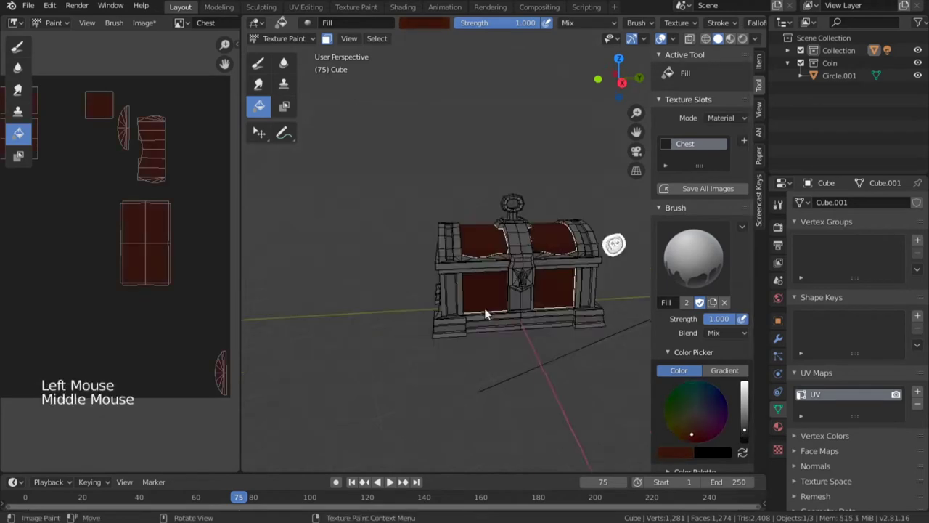
# Step: Clear the face selection and select the linked faces of the lid's bands and the body's corner posts
pyautogui.press('a')
pyautogui.press('a')
pyautogui.scroll(2, 450, 283)
pyautogui.press('l')
pyautogui.press('l')
pyautogui.press('l')
pyautogui.moveTo(357, 239)
pyautogui.mouseDown(button='middle')
pyautogui.moveTo(545, 302)
pyautogui.moveTo(435, 312)
pyautogui.mouseUp(button='middle')
pyautogui.press('l')
pyautogui.press('l')
pyautogui.press('l')
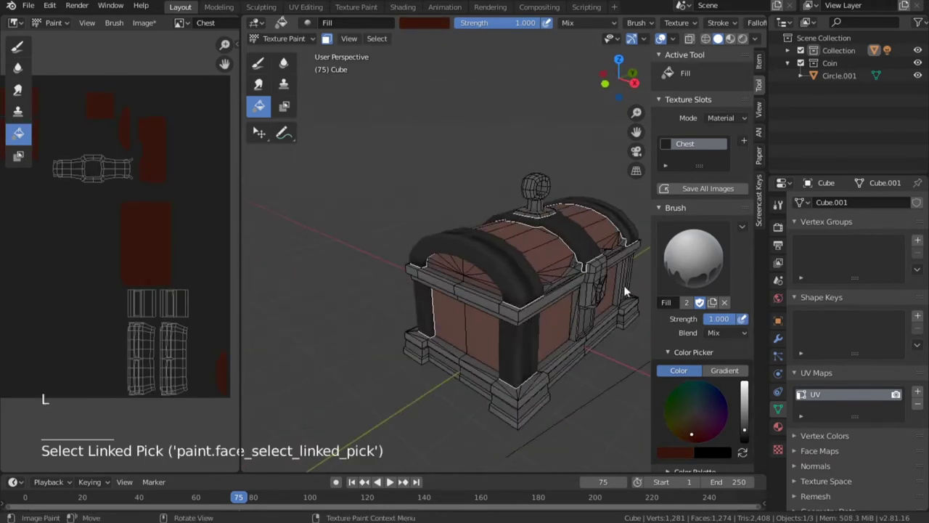
# Step: Add the remaining trim bands, corner posts and the ring handle on the lid to the face selection
pyautogui.moveTo(626, 292); pyautogui.dragTo(406, 304, button='middle')
pyautogui.press('l')
pyautogui.press('l')
pyautogui.moveTo(573, 200); pyautogui.dragTo(491, 219, button='middle')
pyautogui.scroll(1, 490, 220)
pyautogui.press('l')
# Step: Choose a bright orange fill colour and fill the selected bands, posts and handle with it
pyautogui.click(677, 429)
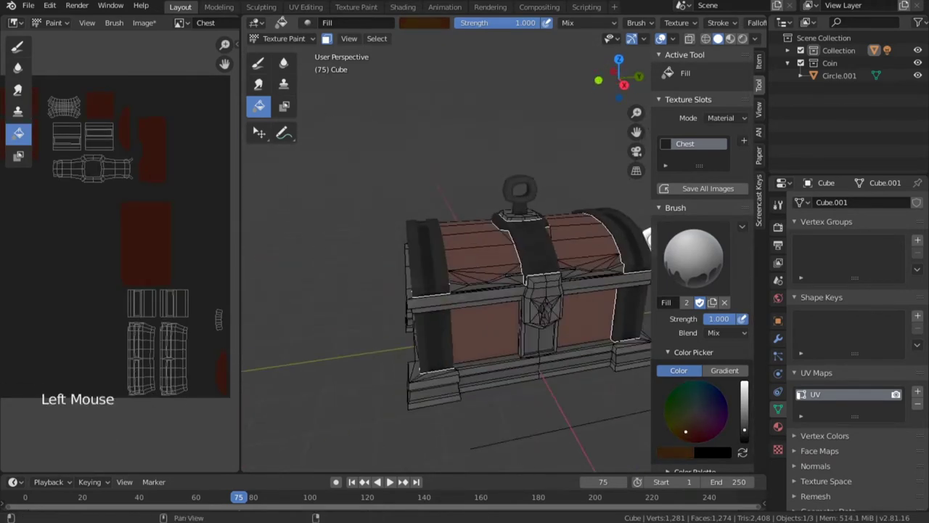
pyautogui.moveTo(744, 430); pyautogui.dragTo(744, 392)
pyautogui.click(433, 278)
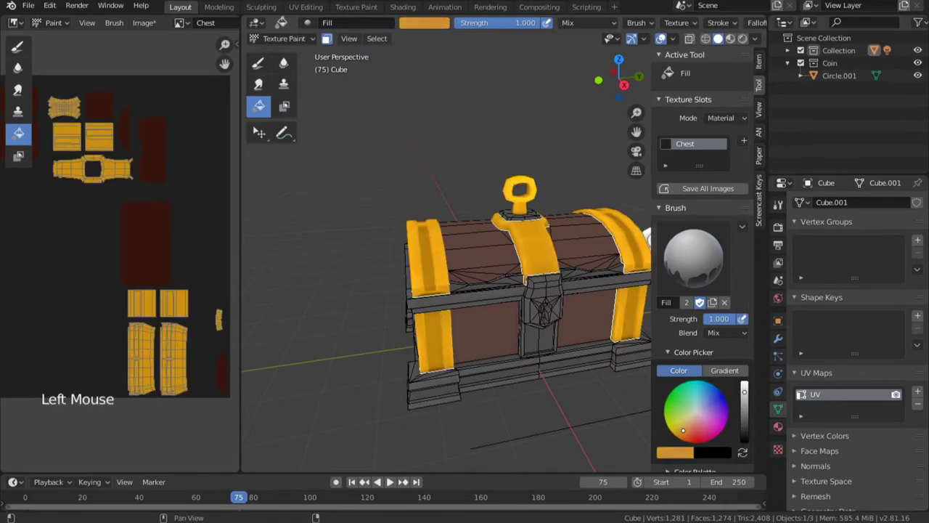
pyautogui.scroll(3, 466, 324)
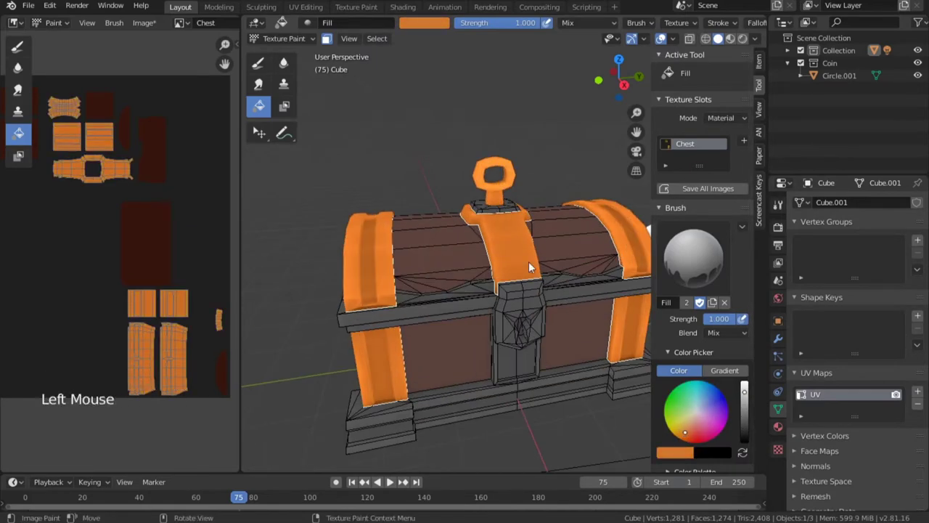
# Step: Clear the selection, select the two small hinge plates on the back of the chest and fill them with orange
pyautogui.press('a')
pyautogui.scroll(-5, 527, 283)
pyautogui.scroll(3, 523, 283)
pyautogui.moveTo(457, 246); pyautogui.dragTo(323, 283, button='middle')
pyautogui.scroll(2, 485, 252)
pyautogui.hotkey('alt', 'a')
pyautogui.press('l')
pyautogui.press('l')
pyautogui.click(498, 268)
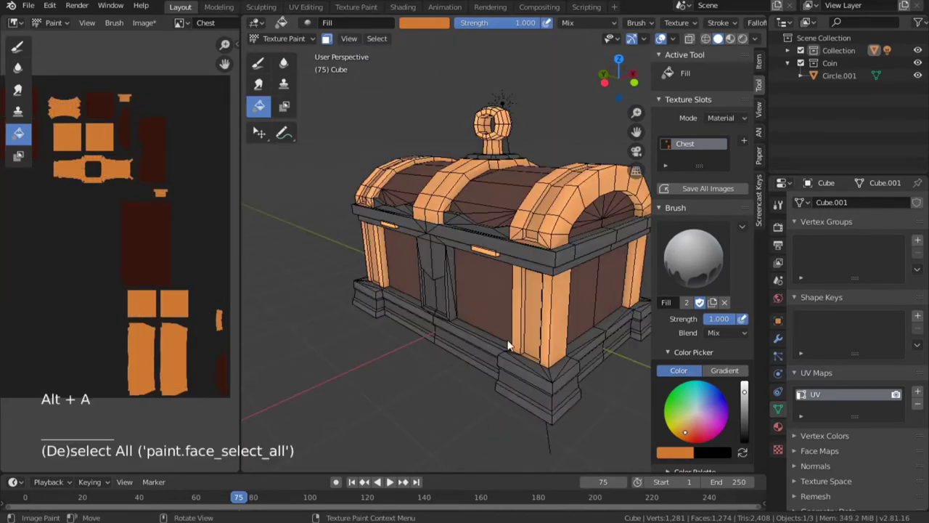
# Step: Select the linked faces of the four corner feet and fill them with the same orange
pyautogui.press('l')
pyautogui.moveTo(392, 326); pyautogui.dragTo(319, 328, button='middle')
pyautogui.press('l')
pyautogui.press('l')
pyautogui.press('l')
pyautogui.moveTo(423, 329); pyautogui.dragTo(320, 334, button='middle')
pyautogui.click(473, 337)
# Step: Select all faces and examine the base colours on the whole chest from the front
pyautogui.press('a')
pyautogui.scroll(-5, 472, 337)
pyautogui.moveTo(465, 326); pyautogui.dragTo(477, 282, button='middle')
pyautogui.scroll(3, 552, 312)
pyautogui.scroll(-2, 548, 315)
pyautogui.scroll(5, 486, 284)
pyautogui.click(477, 283)
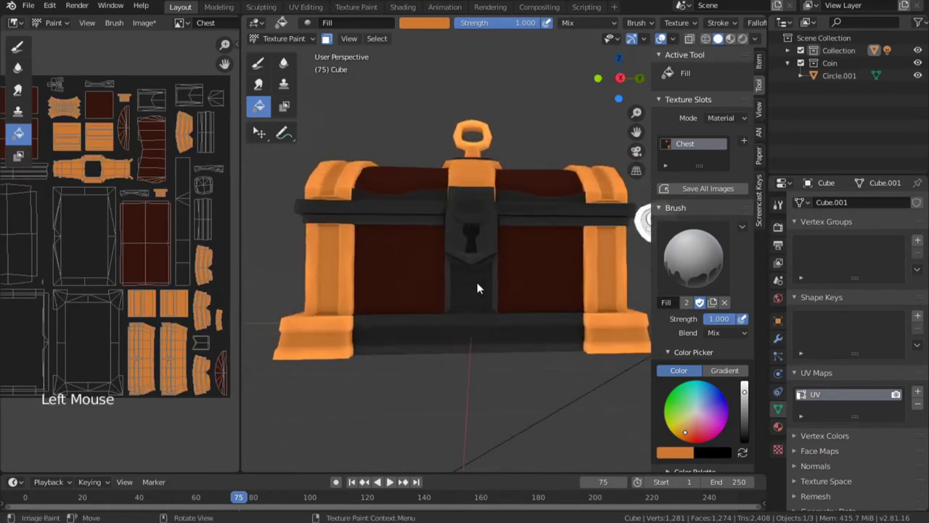
pyautogui.hotkey('ctrl', 'z')
# Step: Save the painted Chest image and maximise the 3D viewport
pyautogui.scroll(-3, 141, 266)
pyautogui.moveTo(500, 314); pyautogui.dragTo(443, 302, button='middle')
pyautogui.hotkey('alt', 's')
pyautogui.click(690, 454)
pyautogui.hotkey('ctrl', 'space')
pyautogui.keyDown('shift'); pyautogui.moveTo(414, 341); pyautogui.dragTo(500, 332, button='middle'); pyautogui.keyUp('shift')
# Step: Clear the face selection and select the linked dark red panels around the lid and body as the paint mask
pyautogui.hotkey('alt', 'a')
pyautogui.press('l')
pyautogui.press('l')
pyautogui.press('l')
pyautogui.moveTo(392, 290); pyautogui.dragTo(482, 286, button='middle')
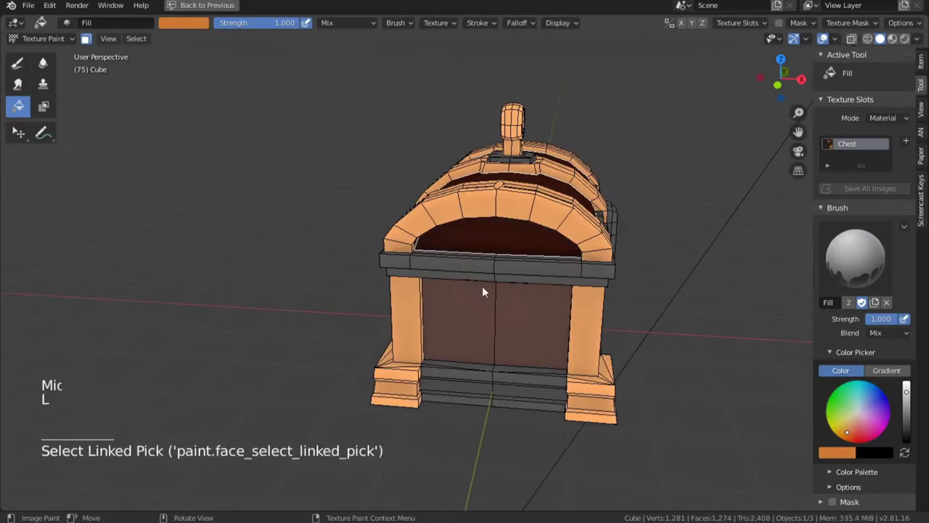
pyautogui.press('l')
pyautogui.moveTo(305, 283); pyautogui.dragTo(534, 283, button='middle')
pyautogui.keyDown('shift'); pyautogui.moveTo(494, 305); pyautogui.dragTo(521, 310, button='middle'); pyautogui.keyUp('shift')
pyautogui.rightClick(521, 310)
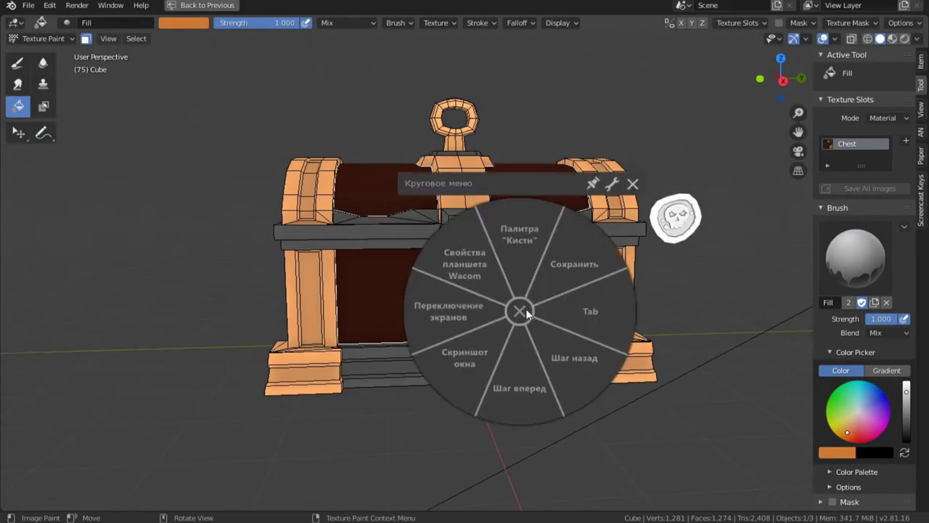
pyautogui.click(521, 310)
pyautogui.hotkey('ctrl', 'z')
# Step: Widen the brush settings sidebar and switch from the Fill tool to the TexDraw brush
pyautogui.moveTo(845, 377); pyautogui.dragTo(838, 265, button='middle')
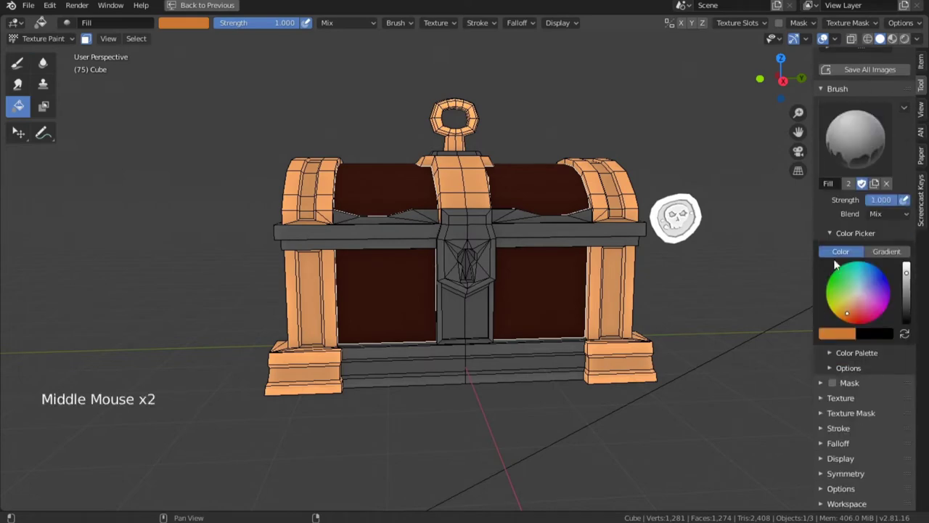
pyautogui.moveTo(814, 272); pyautogui.dragTo(766, 272)
pyautogui.click(20, 68)
pyautogui.hotkey('ctrl', 'space')
pyautogui.click(22, 47)
pyautogui.hotkey('ctrl', 'space')
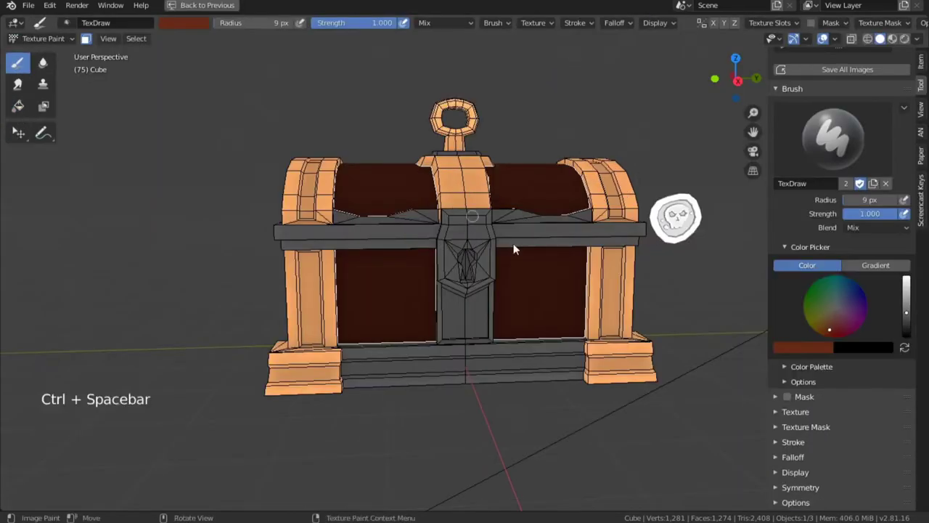
# Step: Create a colour palette for the brush and add the current reddish brown to it
pyautogui.click(810, 368)
pyautogui.click(834, 385)
pyautogui.click(780, 401)
pyautogui.press('s')
pyautogui.moveTo(907, 323); pyautogui.dragTo(907, 317)
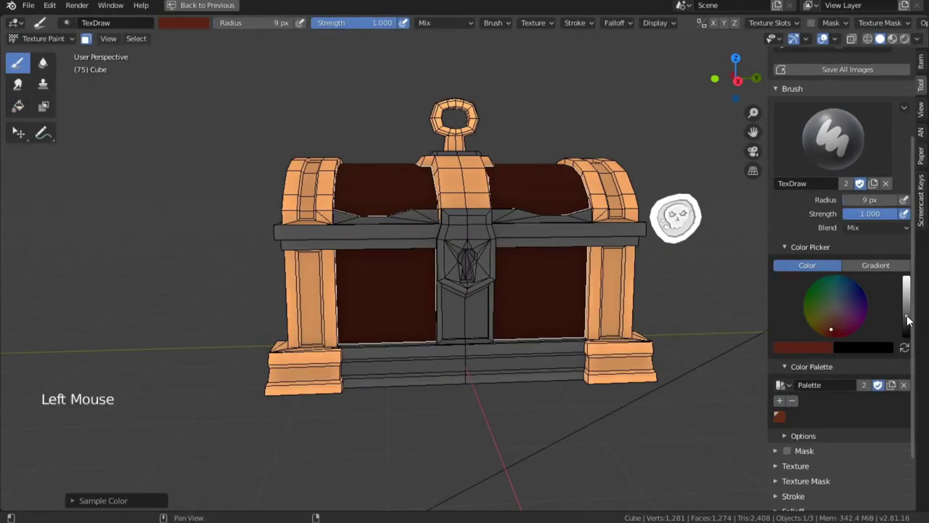
pyautogui.keyDown('ctrl'); pyautogui.scroll(-2, 834, 336); pyautogui.keyUp('ctrl')
pyautogui.keyDown('ctrl'); pyautogui.scroll(-1, 839, 329); pyautogui.keyUp('ctrl')
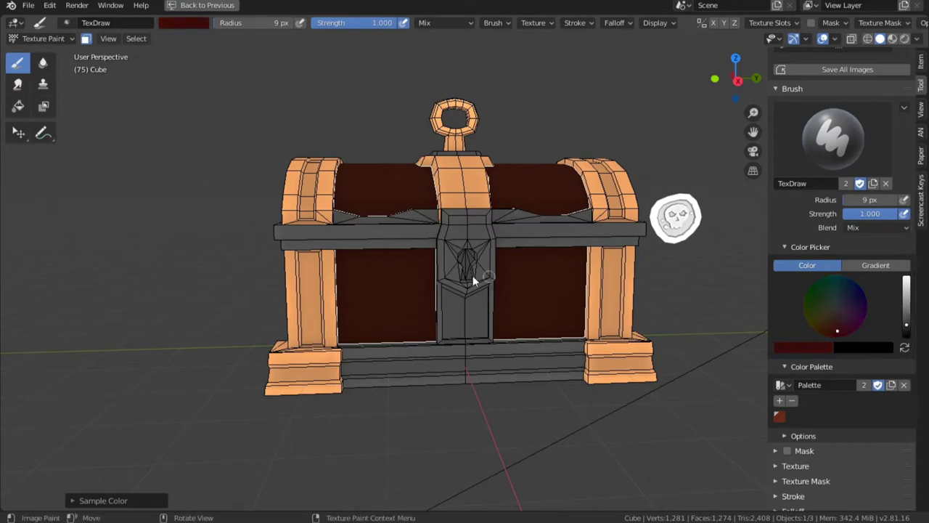
pyautogui.hotkey('ctrl', 'z')
# Step: Sample the panel red, darken it and shade the edges of the front body and lid panels with a 43 px brush
pyautogui.keyDown('ctrl'); pyautogui.moveTo(444, 334); pyautogui.dragTo(435, 251, button='middle'); pyautogui.keyUp('ctrl')
pyautogui.press('s')
pyautogui.moveTo(907, 325); pyautogui.dragTo(906, 330)
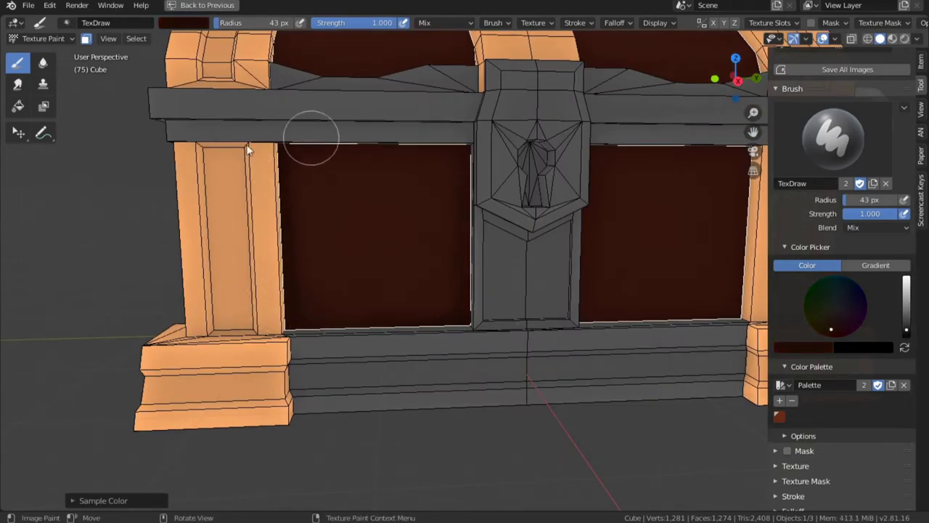
pyautogui.moveTo(330, 312); pyautogui.dragTo(426, 230, button='middle')
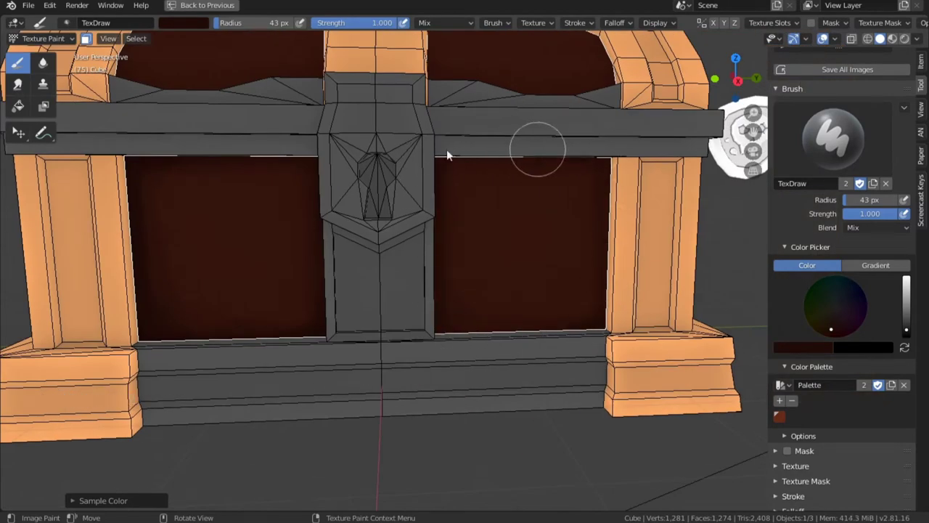
pyautogui.moveTo(478, 330); pyautogui.dragTo(613, 210, button='middle')
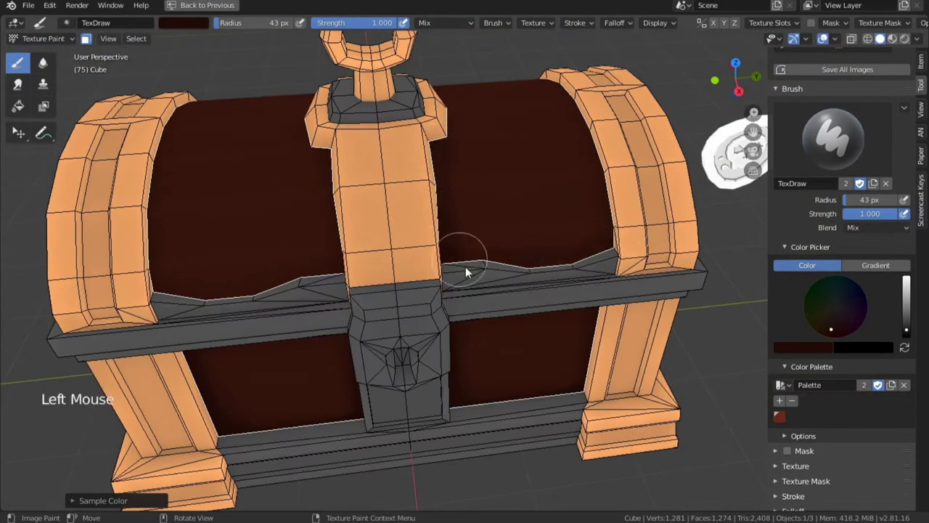
# Step: Enable Y-axis mirror symmetry for painting and shade the edges of the front lid panels with the dark red
pyautogui.moveTo(804, 464); pyautogui.dragTo(804, 396, button='middle')
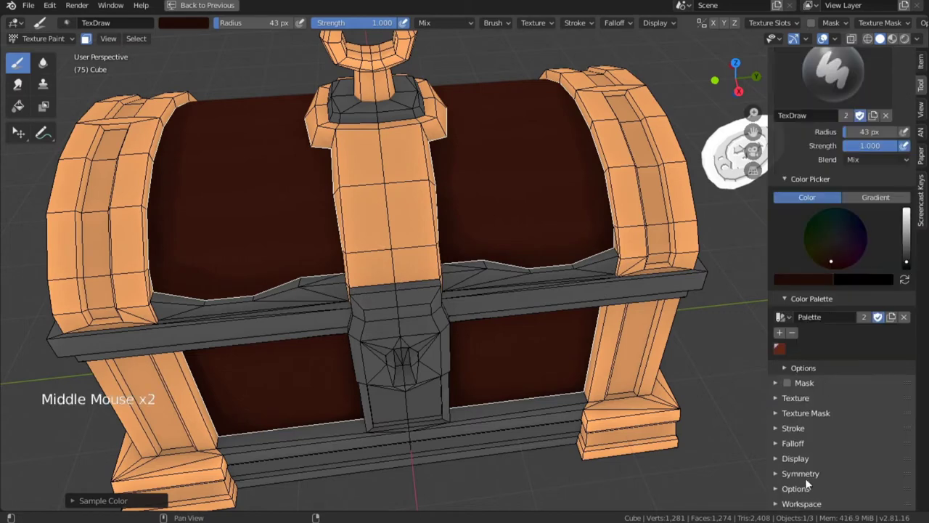
pyautogui.moveTo(557, 212); pyautogui.dragTo(485, 201)
pyautogui.hotkey('ctrl', 'z')
pyautogui.click(855, 492)
pyautogui.click(876, 492)
pyautogui.moveTo(536, 180); pyautogui.dragTo(546, 279)
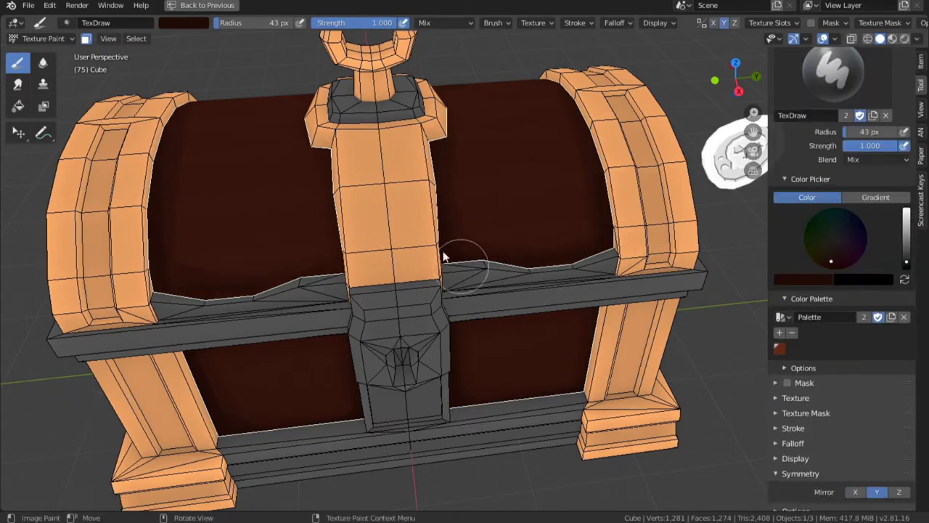
# Step: Shade the edges of the lid and body panels on the back of the chest, sampling the panel colours
pyautogui.moveTo(323, 156); pyautogui.dragTo(508, 179, button='middle')
pyautogui.moveTo(460, 359); pyautogui.dragTo(472, 321, button='middle')
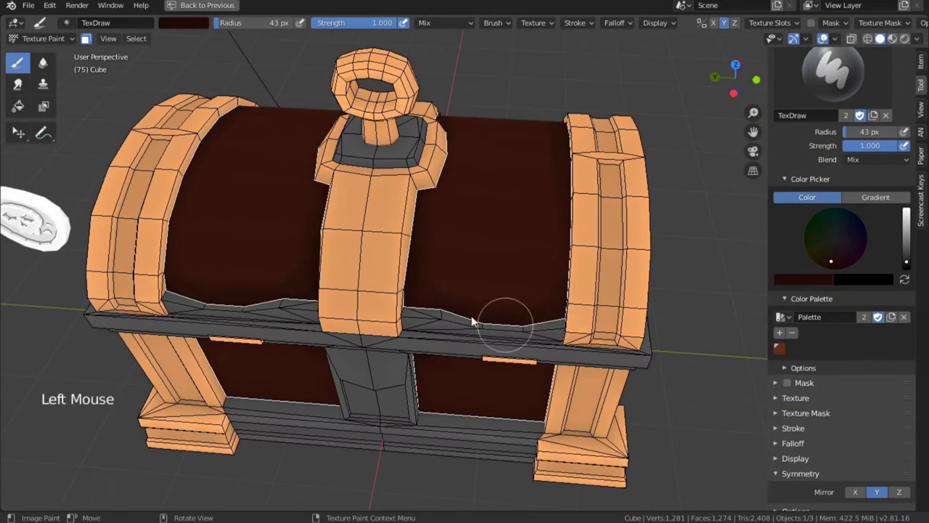
pyautogui.moveTo(436, 132); pyautogui.dragTo(486, 231, button='middle')
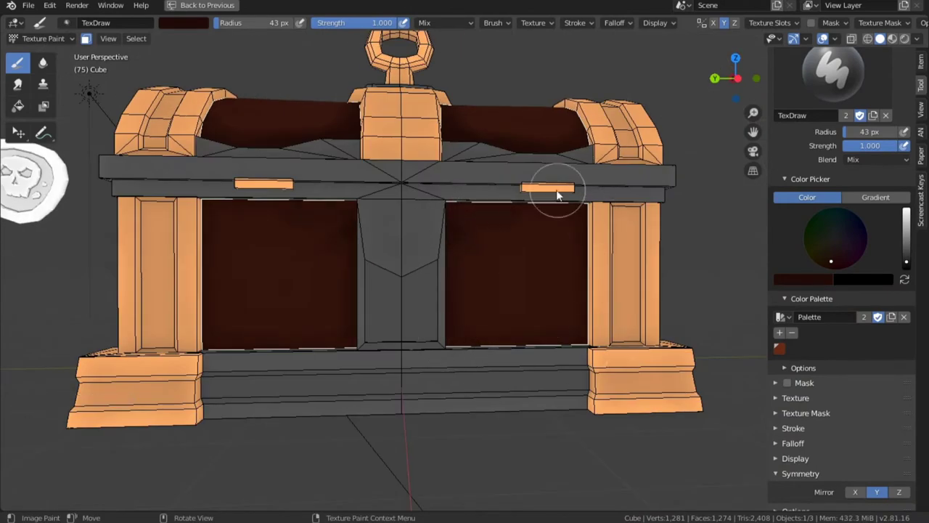
pyautogui.press('s')
pyautogui.press('s')
pyautogui.press('s')
# Step: Add the chest's bottom panel to the mask and shade its edges near-black red with an 82 px brush
pyautogui.moveTo(575, 349); pyautogui.dragTo(394, 245, button='middle')
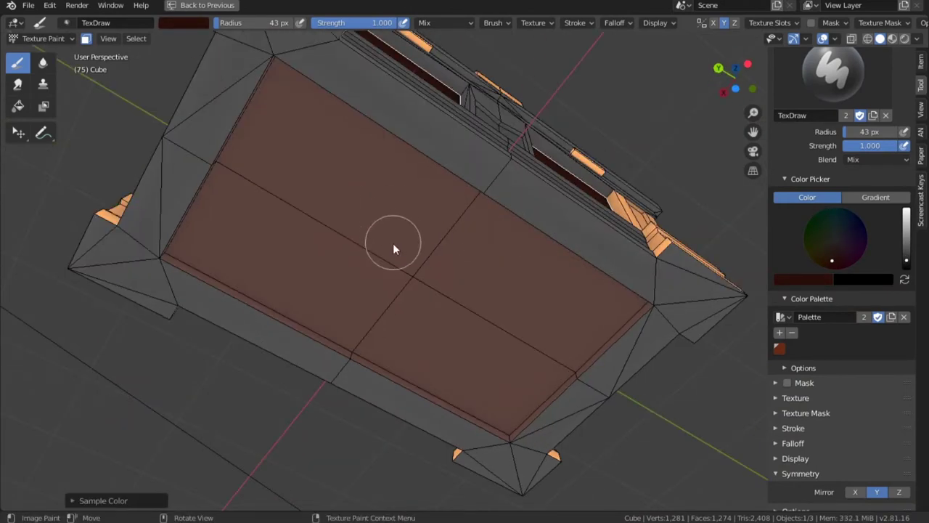
pyautogui.press('f')
pyautogui.click(223, 160)
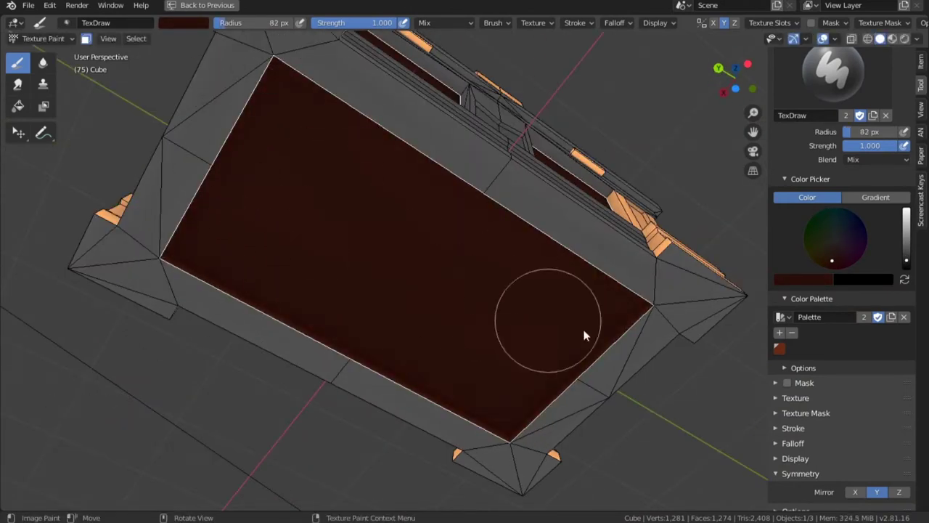
pyautogui.moveTo(906, 261); pyautogui.dragTo(907, 267)
pyautogui.moveTo(642, 317); pyautogui.dragTo(560, 406)
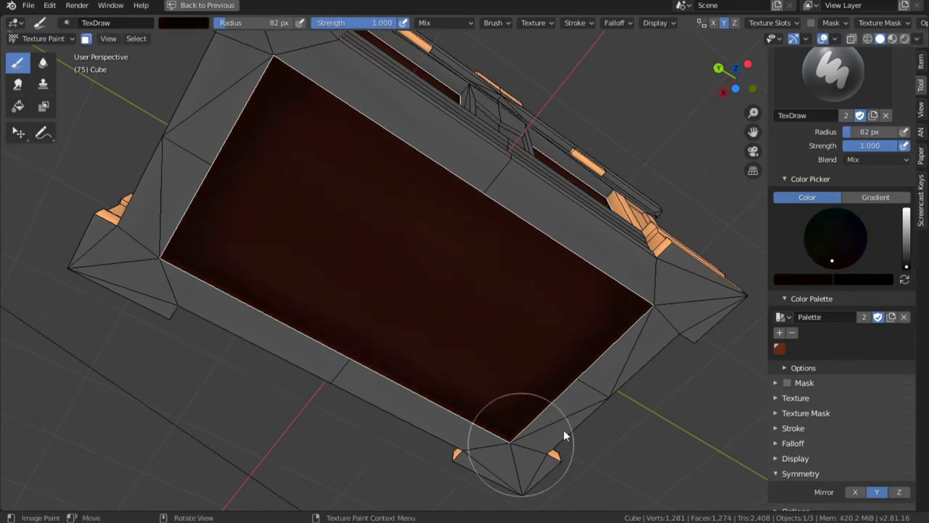
pyautogui.press('s')
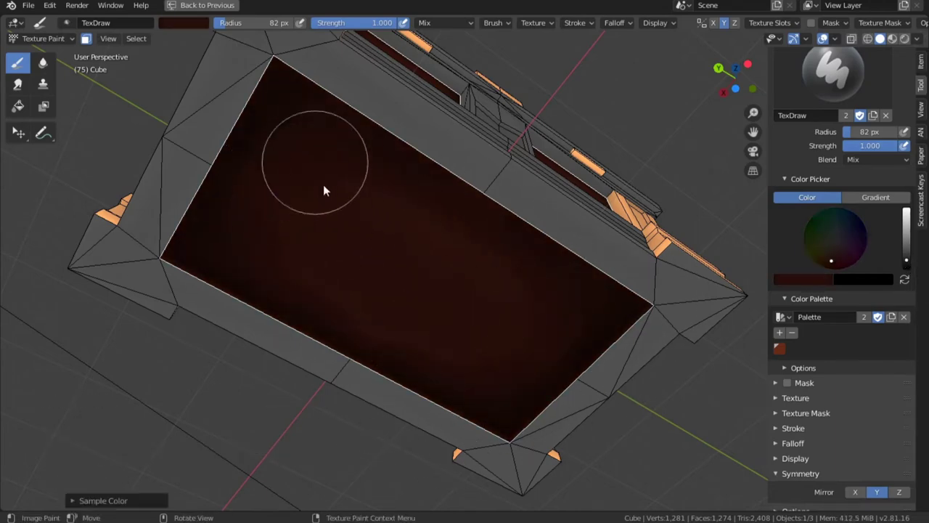
# Step: Sample a lighter reddish brown and paint soft highlights down the middle of the lid panels with a 44 px brush
pyautogui.moveTo(424, 254); pyautogui.dragTo(505, 324, button='middle')
pyautogui.scroll(3, 322, 344)
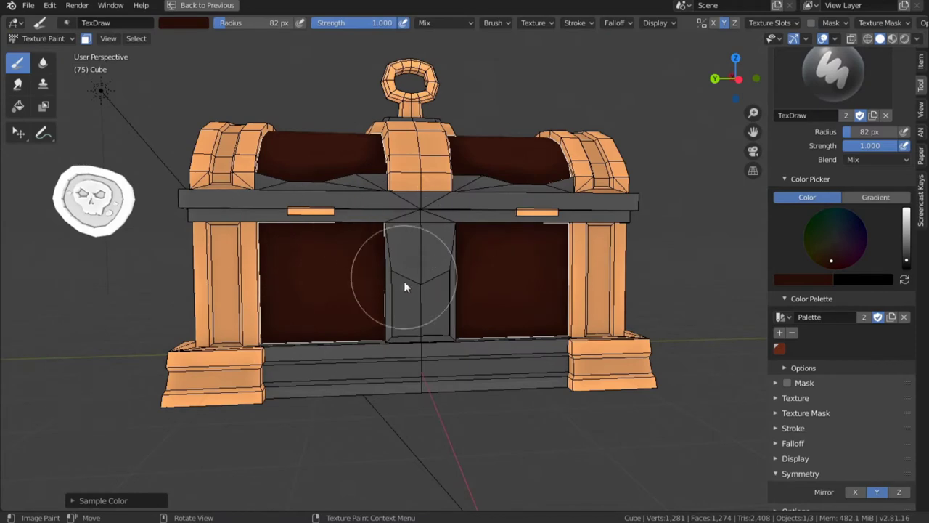
pyautogui.moveTo(404, 281); pyautogui.dragTo(489, 206, button='middle')
pyautogui.press('s')
pyautogui.press('f')
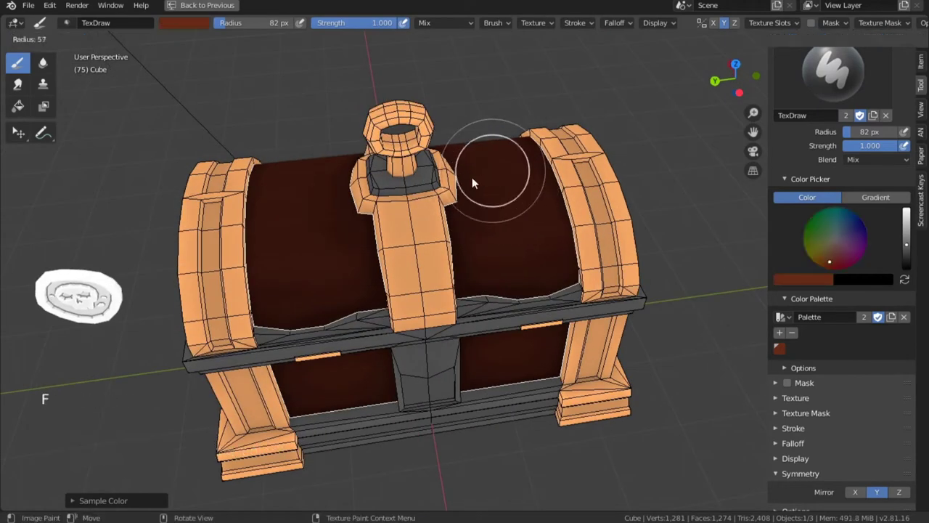
pyautogui.click(472, 178)
pyautogui.moveTo(509, 174); pyautogui.dragTo(518, 187)
pyautogui.hotkey('ctrl', 'z')
pyautogui.moveTo(520, 188); pyautogui.dragTo(545, 219, button='middle')
pyautogui.moveTo(501, 185)
pyautogui.mouseDown()
pyautogui.moveTo(523, 218)
pyautogui.moveTo(527, 281)
pyautogui.mouseUp()
# Step: Reduce the brush radius to 23 px, sample shades from the panels and add two dark reds to the palette
pyautogui.press('s')
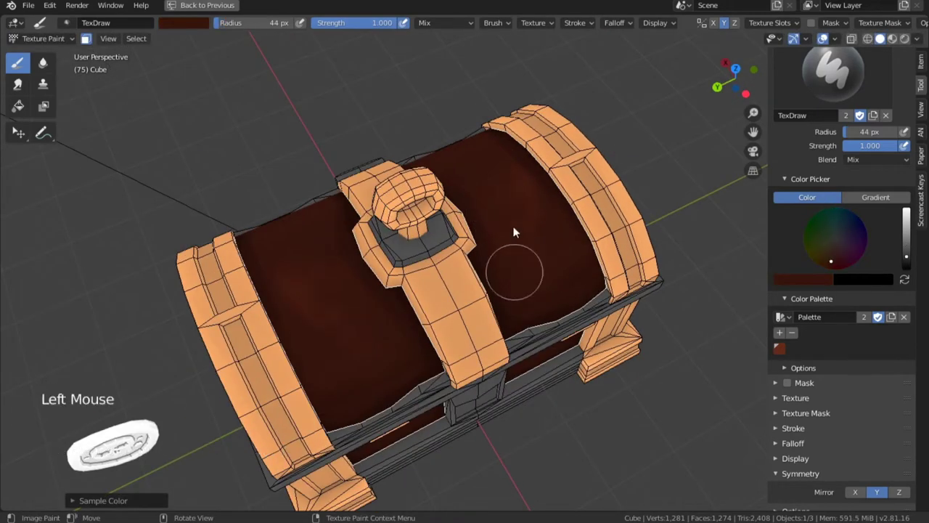
pyautogui.moveTo(514, 227)
pyautogui.keyDown('ctrl'); pyautogui.mouseDown(button='middle')
pyautogui.moveTo(542, 194)
pyautogui.moveTo(538, 168)
pyautogui.mouseUp(button='middle'); pyautogui.keyUp('ctrl')
pyautogui.press('f')
pyautogui.click(504, 208)
pyautogui.press('s')
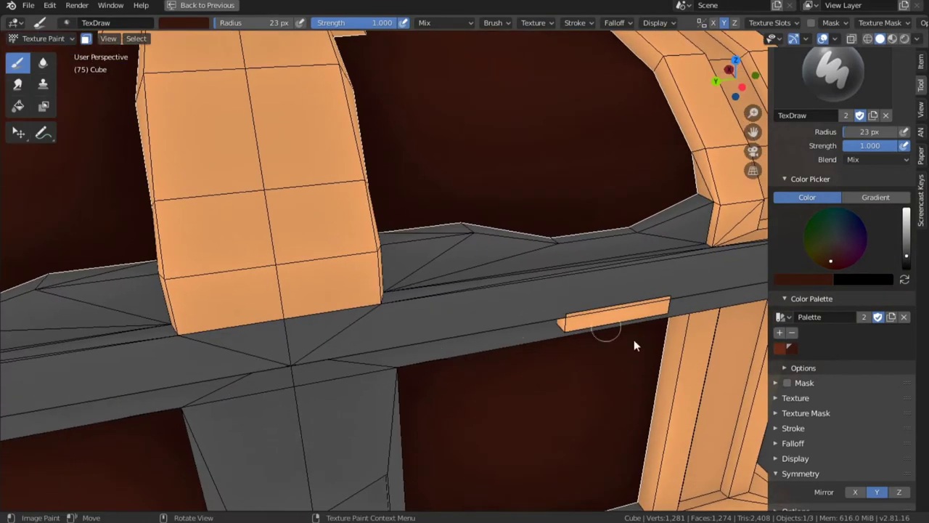
pyautogui.press('s')
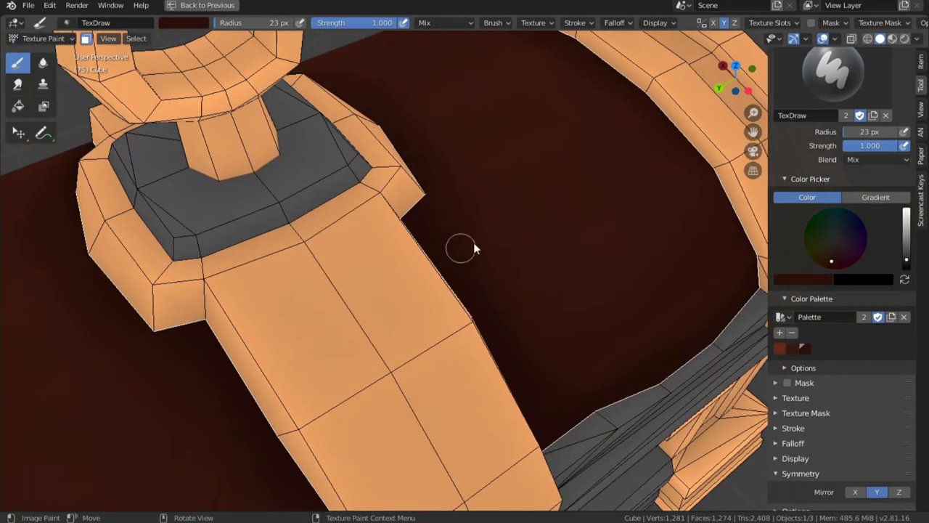
# Step: Set the brush radius to 11 px and paint thin dark plank lines across the lid panels
pyautogui.press('f')
pyautogui.click(446, 263)
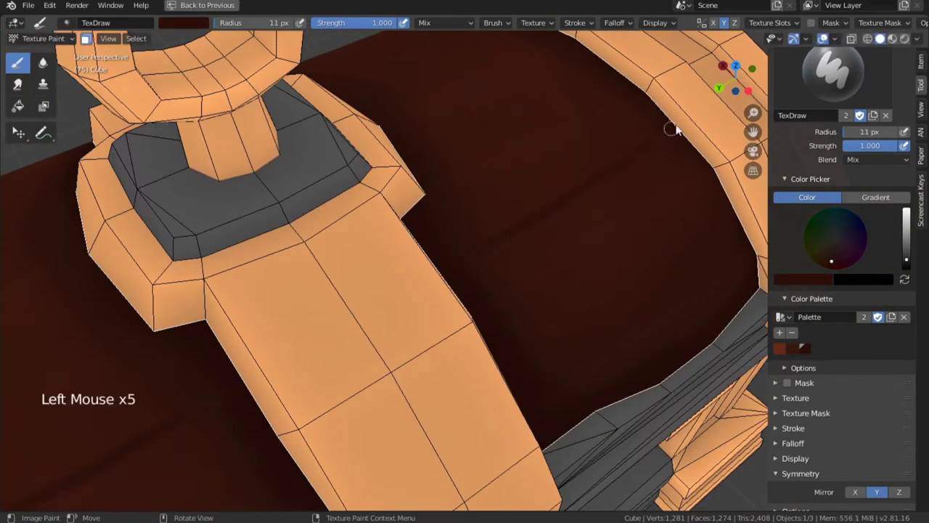
pyautogui.keyDown('shift'); pyautogui.moveTo(613, 290); pyautogui.dragTo(548, 265, button='middle'); pyautogui.keyUp('shift')
pyautogui.moveTo(544, 266); pyautogui.dragTo(492, 292)
pyautogui.moveTo(573, 281); pyautogui.dragTo(425, 312, button='middle')
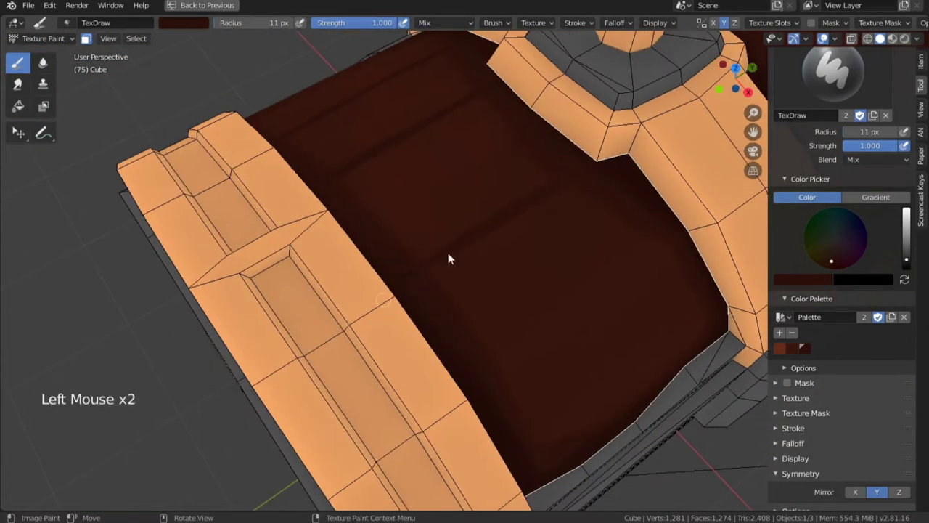
pyautogui.moveTo(683, 270); pyautogui.dragTo(495, 190, button='middle')
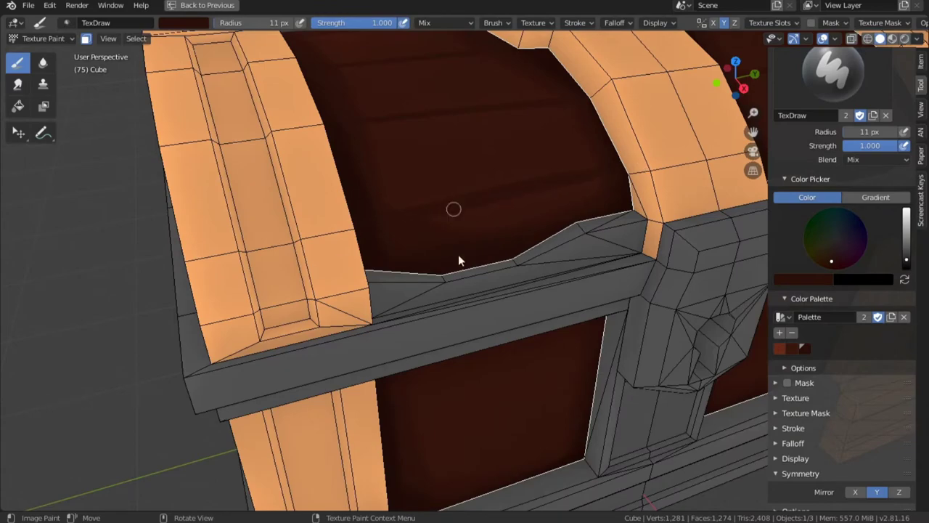
# Step: Set the brush radius to 9 px and paint horizontal dark plank lines across the back body panels
pyautogui.keyDown('ctrl'); pyautogui.moveTo(458, 255); pyautogui.dragTo(462, 290, button='middle'); pyautogui.keyUp('ctrl')
pyautogui.moveTo(462, 290); pyautogui.dragTo(617, 254, button='middle')
pyautogui.keyDown('shift'); pyautogui.moveTo(617, 254); pyautogui.dragTo(590, 250, button='middle'); pyautogui.keyUp('shift')
pyautogui.keyDown('ctrl'); pyautogui.moveTo(590, 250); pyautogui.dragTo(580, 196, button='middle'); pyautogui.keyUp('ctrl')
pyautogui.press('f')
pyautogui.click(487, 220)
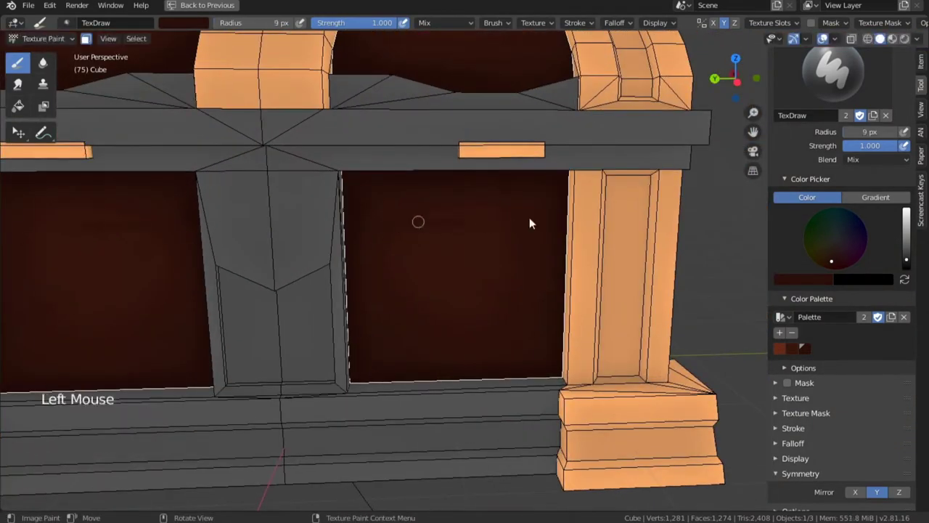
pyautogui.moveTo(529, 222); pyautogui.dragTo(445, 225, button='middle')
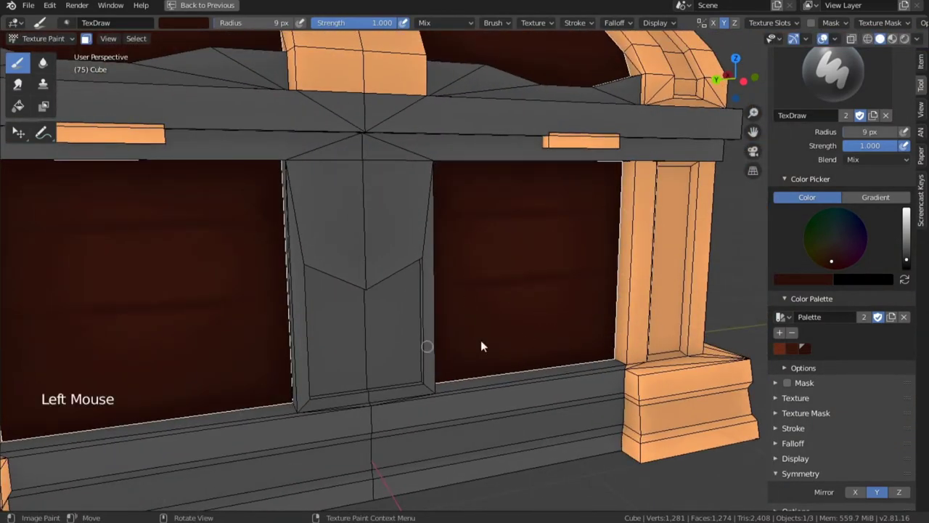
pyautogui.moveTo(552, 226); pyautogui.dragTo(511, 251, button='middle')
# Step: Sample a dark red from the back panel and select all faces of the chest
pyautogui.press('s')
pyautogui.moveTo(421, 290); pyautogui.dragTo(468, 261, button='middle')
pyautogui.press('a')
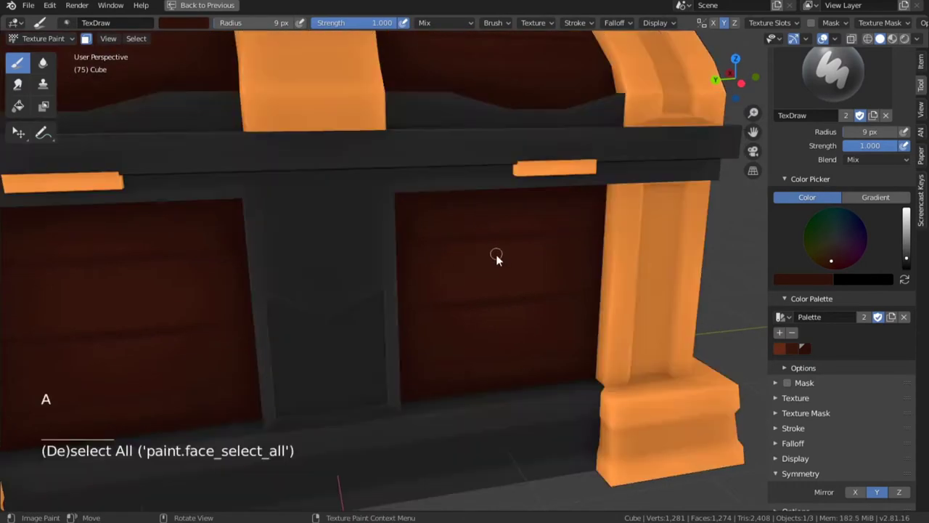
# Step: Limit the face selection to the red wooden panels, sample their dark red and set the brush radius to 37 px
pyautogui.hotkey('alt', 'a')
pyautogui.scroll(-5, 510, 253)
pyautogui.press('l')
pyautogui.moveTo(300, 253); pyautogui.dragTo(375, 224, button='middle')
pyautogui.press('s')
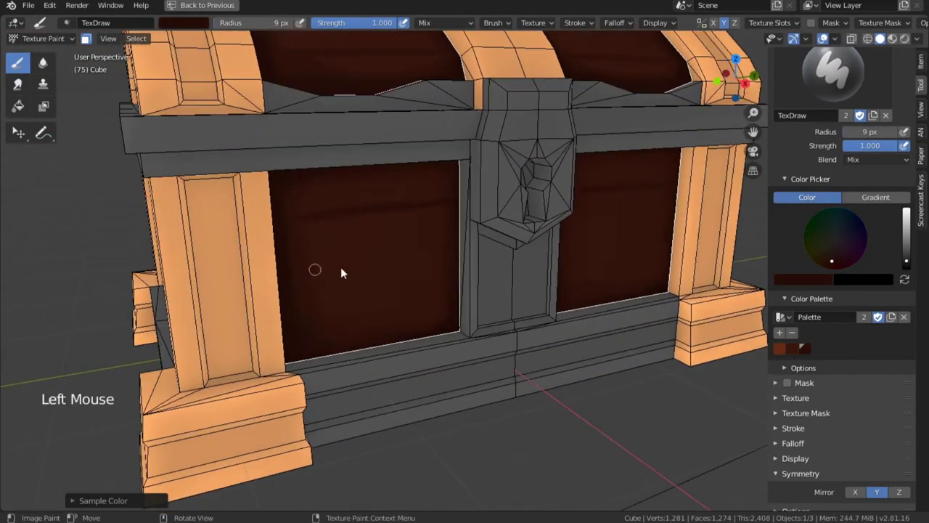
pyautogui.moveTo(494, 239)
pyautogui.keyDown('ctrl'); pyautogui.mouseDown(button='middle')
pyautogui.moveTo(589, 256)
pyautogui.moveTo(428, 307)
pyautogui.mouseUp(button='middle'); pyautogui.keyUp('ctrl')
pyautogui.press('f')
pyautogui.click(400, 283)
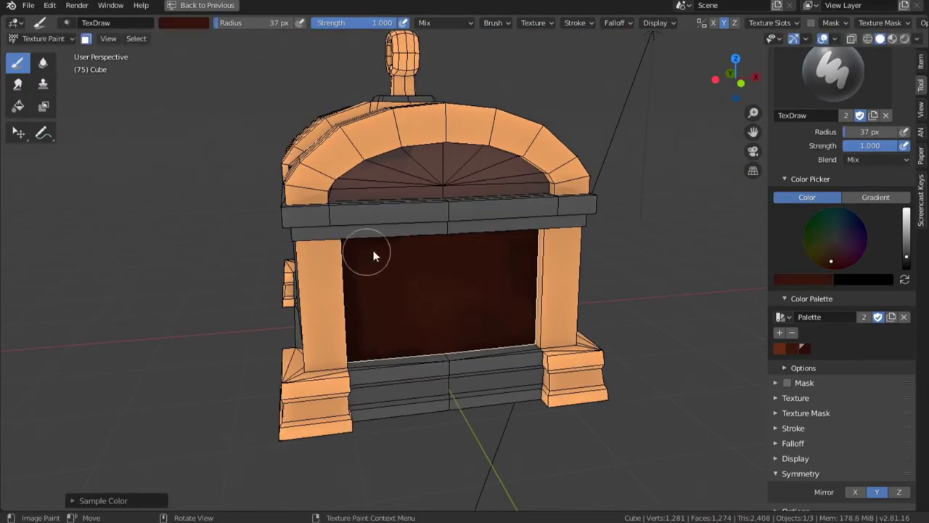
# Step: Sample dark reds from the chest's end body panel for shading its edges, undoing the first stroke
pyautogui.press('s')
pyautogui.moveTo(350, 341); pyautogui.dragTo(388, 338)
pyautogui.hotkey('ctrl', 'z')
pyautogui.press('s')
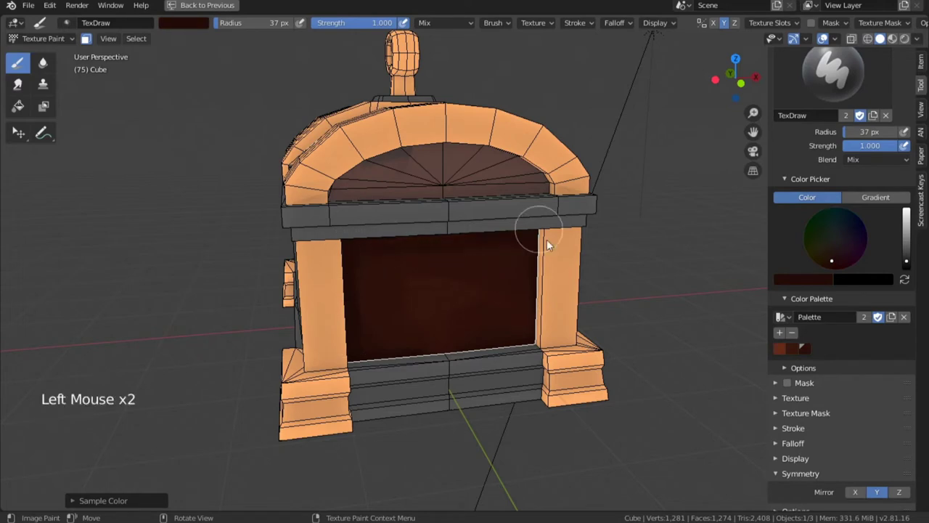
# Step: Switch from the Smear brush to the Soften brush and soften the shading on the end panels
pyautogui.click(18, 84)
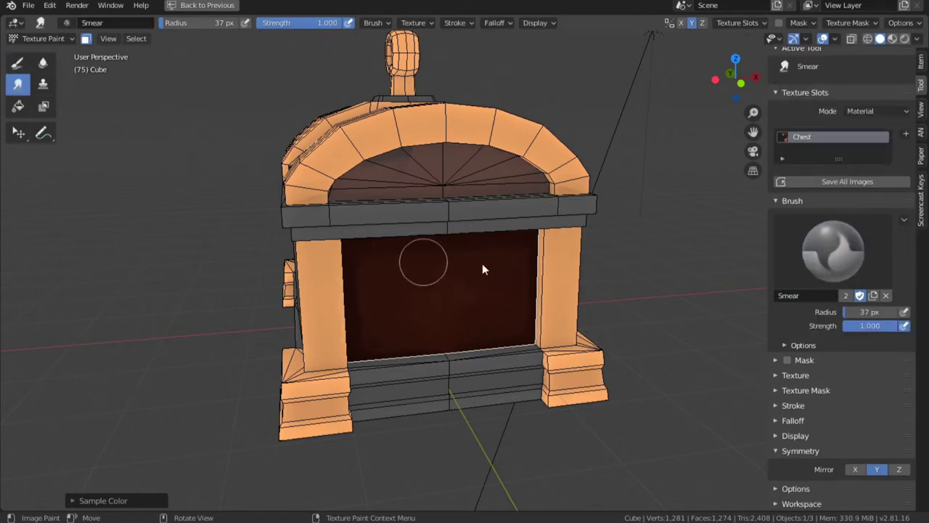
pyautogui.click(43, 63)
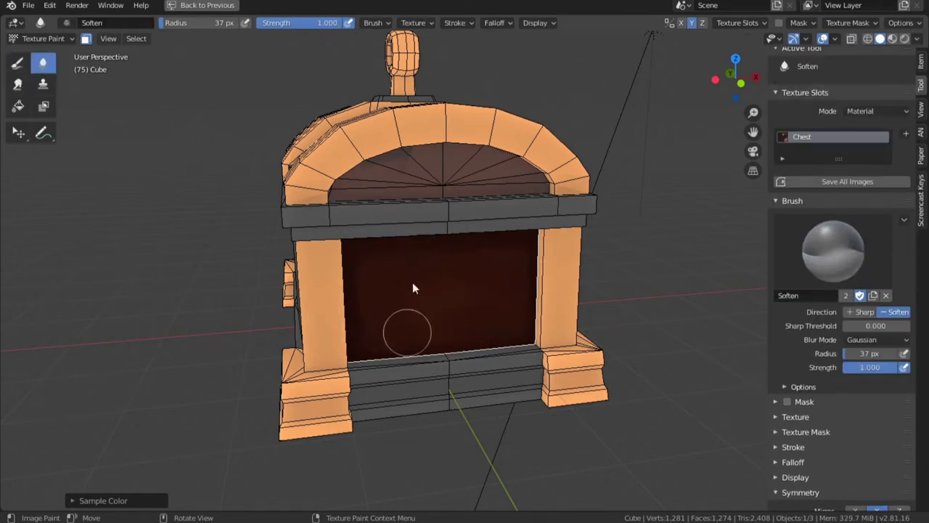
pyautogui.moveTo(410, 174); pyautogui.dragTo(403, 169)
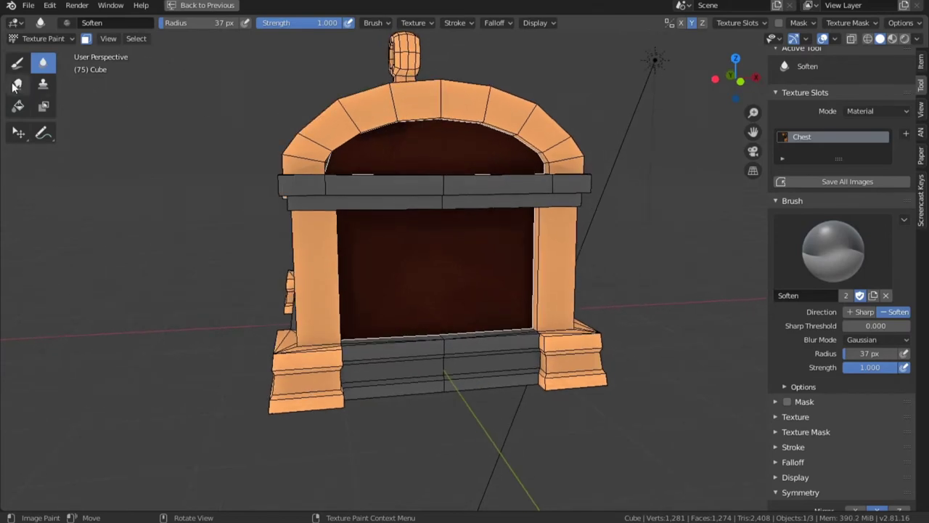
# Step: Return to the Draw brush and darken the lid's end panel, keeping it in the linked face selection
pyautogui.click(18, 63)
pyautogui.press('l')
pyautogui.click(412, 125)
pyautogui.click(332, 182)
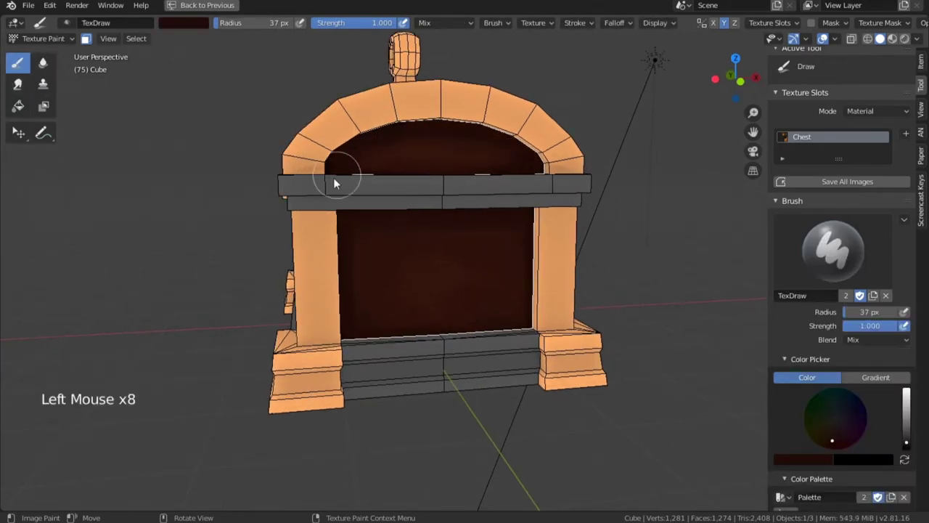
# Step: Add the linked red panels on the opposite end to the face selection and paint the lid's end panel dark red
pyautogui.moveTo(331, 183); pyautogui.dragTo(342, 265, button='middle')
pyautogui.press('l')
pyautogui.press('l')
pyautogui.press('l')
pyautogui.click(461, 203)
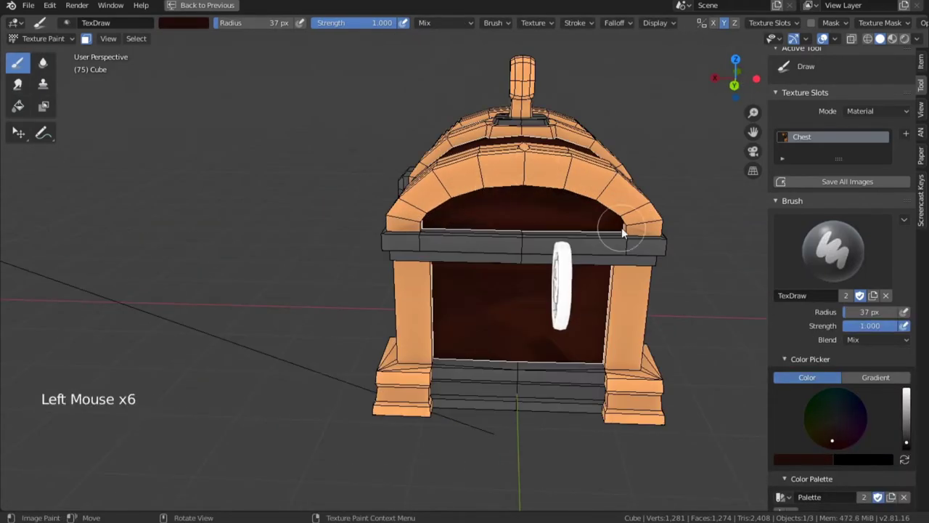
# Step: Shade the opposite end's body and lid panels with dark reds sampled from the panel surface
pyautogui.press('s')
pyautogui.moveTo(486, 312); pyautogui.dragTo(490, 263, button='middle')
pyautogui.press('s')
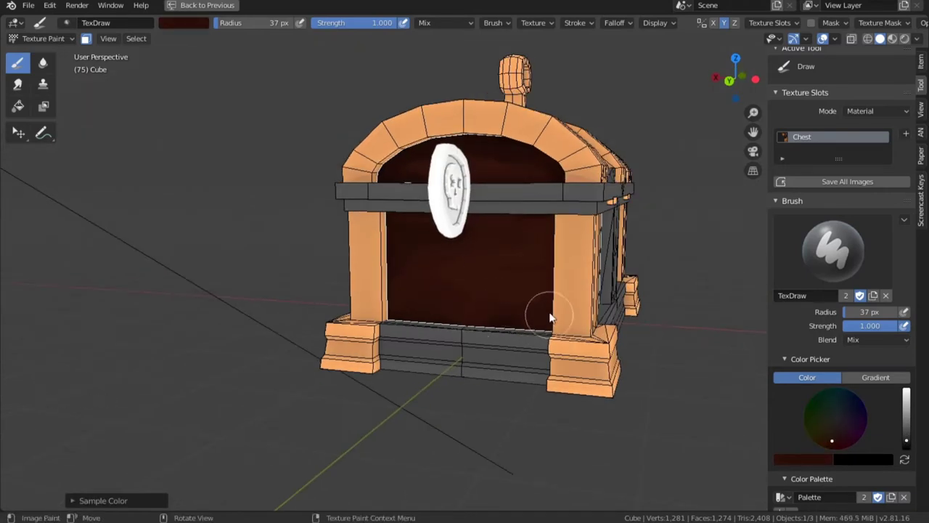
pyautogui.moveTo(397, 248); pyautogui.dragTo(429, 215, button='middle')
pyautogui.click(566, 192)
pyautogui.press('s')
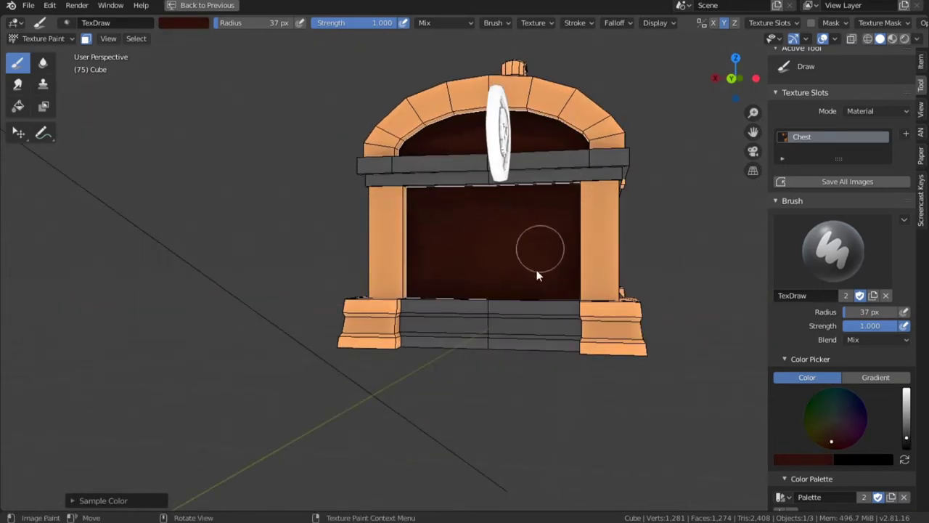
pyautogui.press('s')
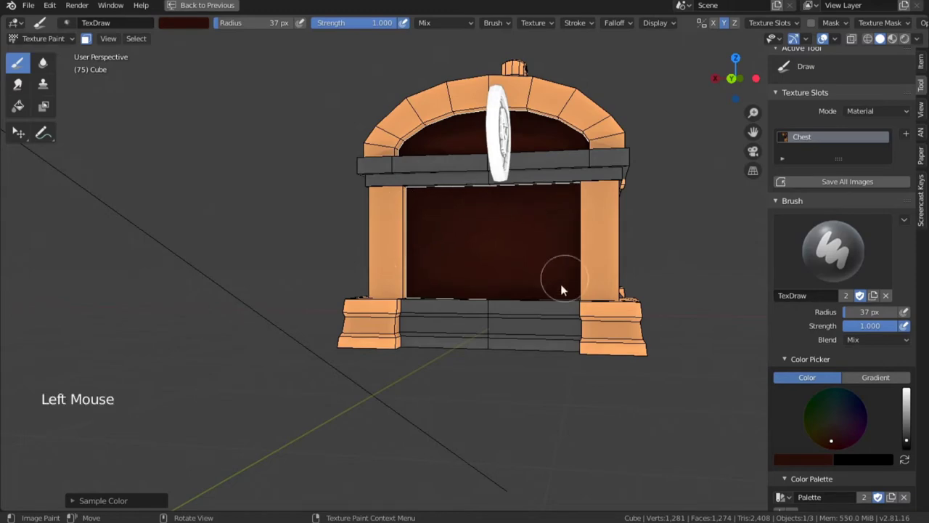
pyautogui.moveTo(563, 281); pyautogui.dragTo(559, 309, button='middle')
pyautogui.click(437, 156)
pyautogui.click(518, 163)
# Step: Sample a dark red, set the brush radius to 16 px and touch up the planks on the lid panel
pyautogui.keyDown('ctrl'); pyautogui.moveTo(539, 195); pyautogui.dragTo(541, 290, button='middle'); pyautogui.keyUp('ctrl')
pyautogui.moveTo(541, 290)
pyautogui.mouseDown(button='middle')
pyautogui.moveTo(551, 353)
pyautogui.moveTo(489, 280)
pyautogui.moveTo(531, 281)
pyautogui.moveTo(497, 305)
pyautogui.mouseUp(button='middle')
pyautogui.hotkey('ctrl', 'space')
pyautogui.hotkey('ctrl', 'space')
pyautogui.keyDown('ctrl'); pyautogui.moveTo(497, 305); pyautogui.dragTo(485, 236, button='middle'); pyautogui.keyUp('ctrl')
pyautogui.press('s')
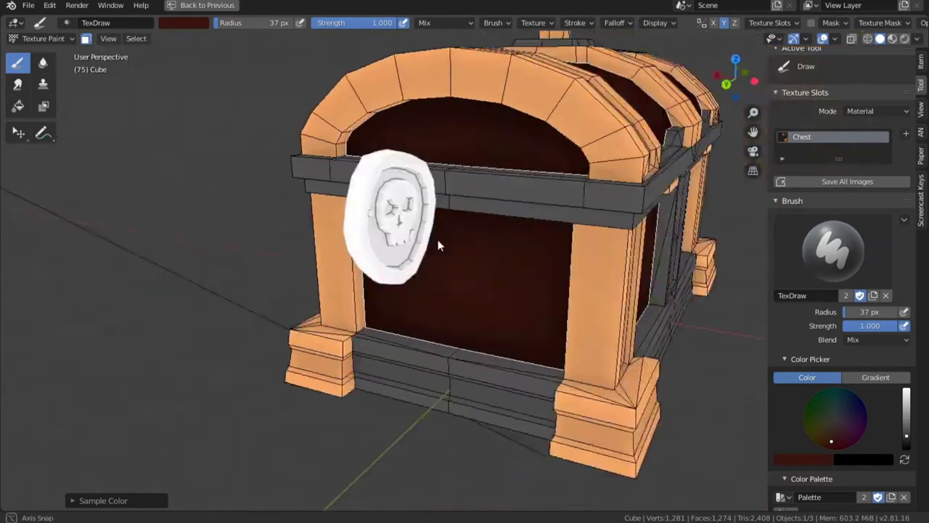
pyautogui.keyDown('ctrl'); pyautogui.moveTo(439, 244); pyautogui.dragTo(576, 228, button='middle'); pyautogui.keyUp('ctrl')
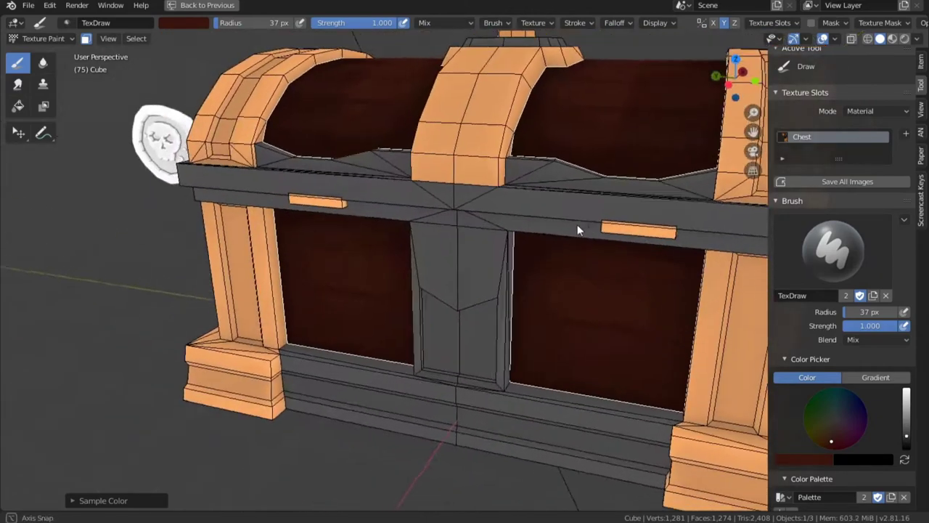
pyautogui.press('f')
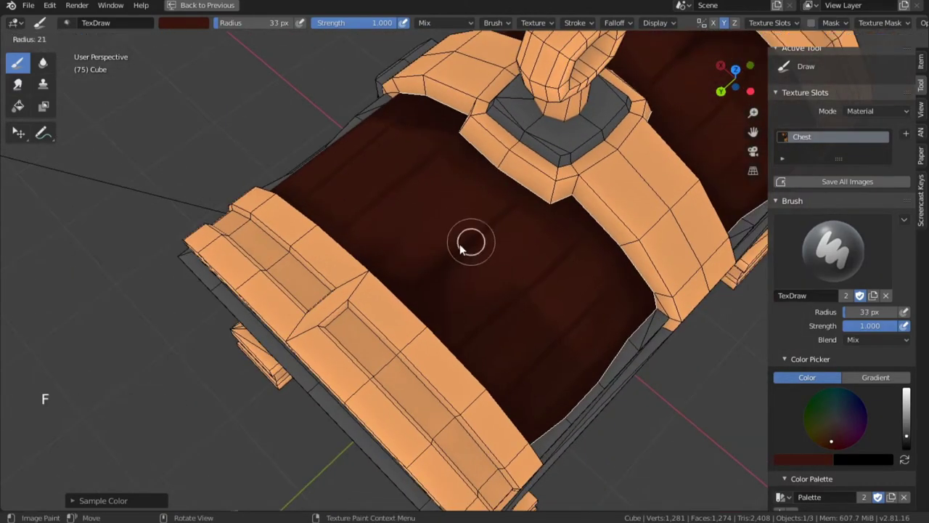
pyautogui.click(485, 235)
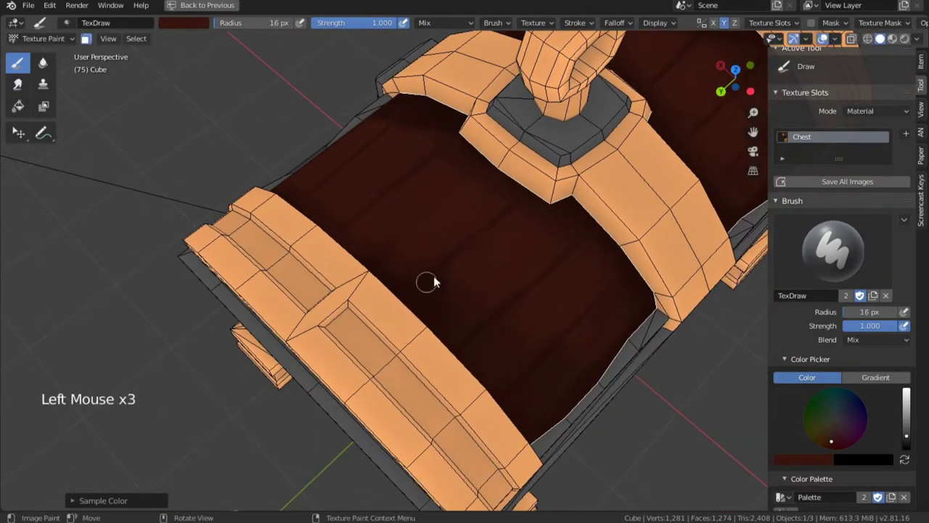
pyautogui.click(393, 167)
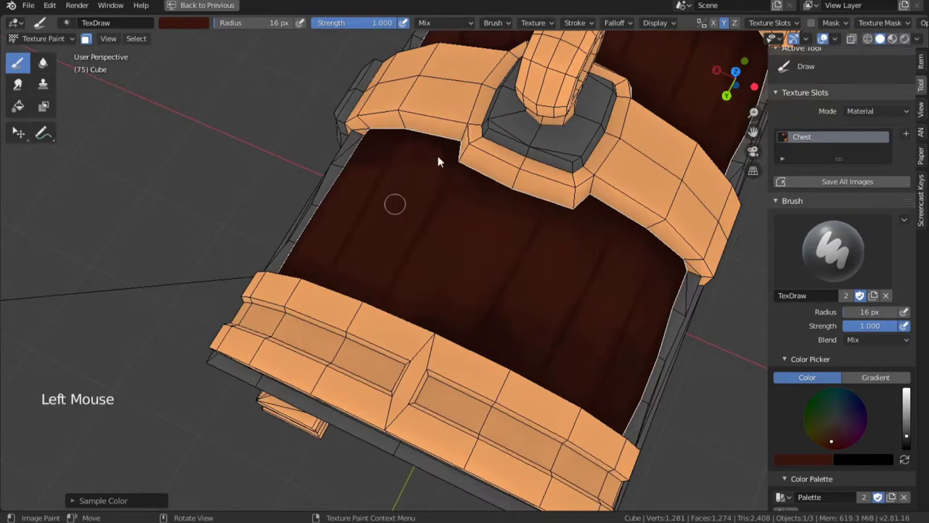
pyautogui.moveTo(438, 161); pyautogui.dragTo(524, 210, button='middle')
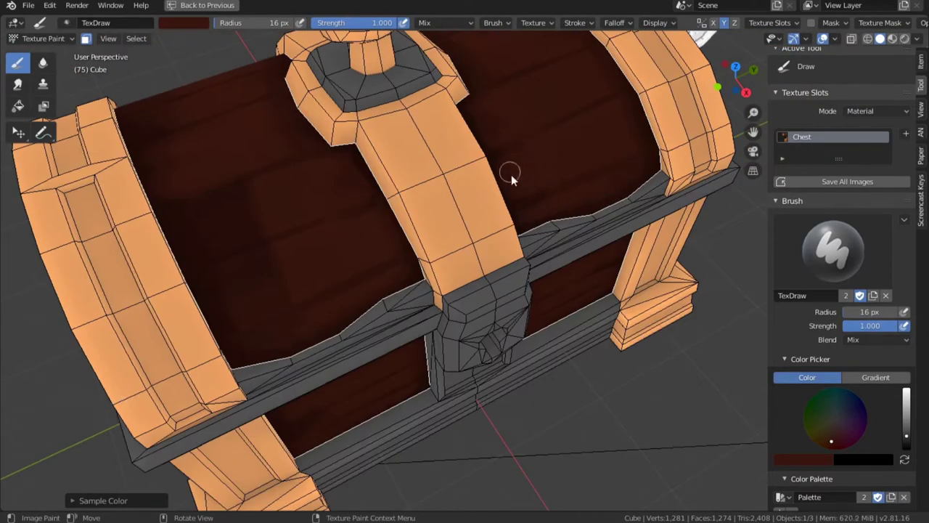
# Step: Set the brush radius to 20 px and paint red over the middle of the lid planks
pyautogui.keyDown('ctrl'); pyautogui.moveTo(511, 175); pyautogui.dragTo(490, 211, button='middle'); pyautogui.keyUp('ctrl')
pyautogui.moveTo(491, 210)
pyautogui.mouseDown(button='middle')
pyautogui.moveTo(454, 289)
pyautogui.moveTo(429, 291)
pyautogui.mouseUp(button='middle')
pyautogui.press('f')
pyautogui.click(285, 275)
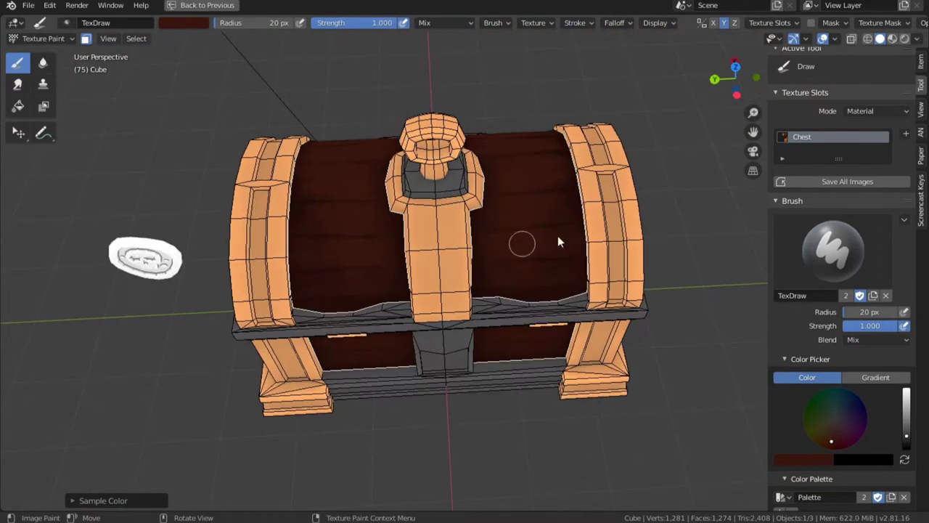
pyautogui.moveTo(557, 235); pyautogui.dragTo(568, 273, button='middle')
pyautogui.click(567, 272)
# Step: Choose the light red from the palette, set the brush radius to 13 px and start a highlight along a lid plank line
pyautogui.moveTo(342, 284); pyautogui.dragTo(522, 159, button='middle')
pyautogui.keyDown('ctrl'); pyautogui.moveTo(551, 138); pyautogui.dragTo(580, 109, button='middle'); pyautogui.keyUp('ctrl')
pyautogui.keyDown('shift'); pyautogui.moveTo(711, 130); pyautogui.dragTo(525, 220, button='middle'); pyautogui.keyUp('shift')
pyautogui.moveTo(805, 483); pyautogui.dragTo(806, 390, button='middle')
pyautogui.press('f')
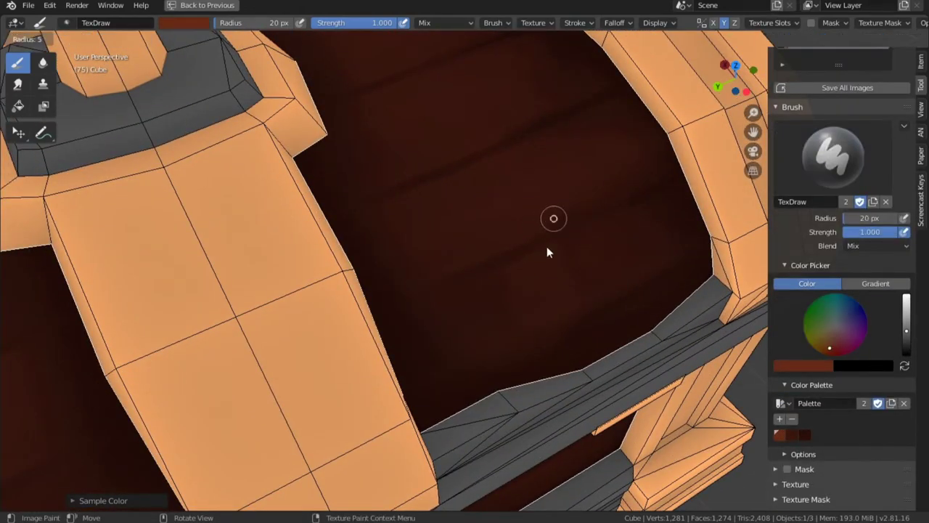
pyautogui.click(546, 246)
pyautogui.moveTo(535, 257)
pyautogui.mouseDown()
pyautogui.moveTo(574, 247)
pyautogui.moveTo(645, 203)
pyautogui.moveTo(418, 304)
pyautogui.mouseUp()
pyautogui.hotkey('ctrl', 'z')
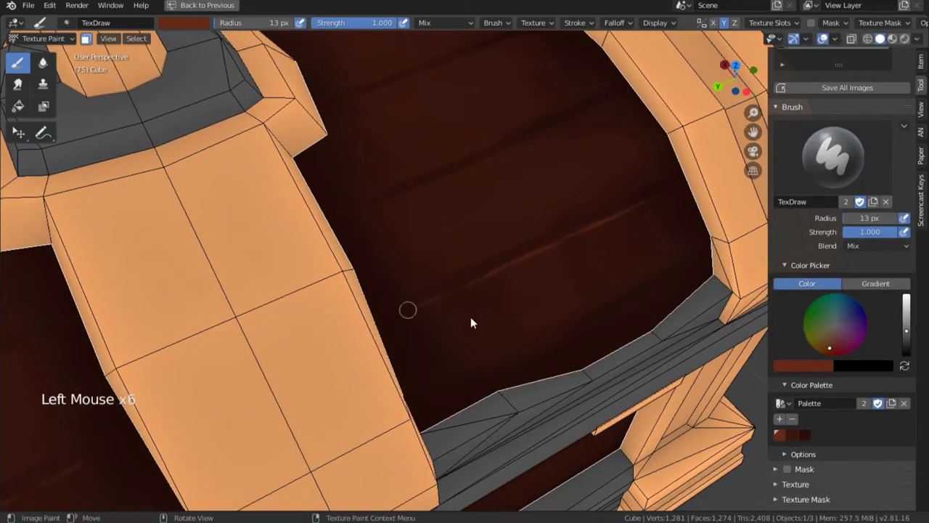
# Step: Paint thin light red highlights and short wood-grain strokes along the lid plank edges
pyautogui.moveTo(558, 337); pyautogui.dragTo(685, 266)
pyautogui.moveTo(605, 311); pyautogui.dragTo(611, 288, button='middle')
pyautogui.moveTo(569, 301)
pyautogui.mouseDown()
pyautogui.moveTo(446, 361)
pyautogui.moveTo(693, 234)
pyautogui.mouseUp()
pyautogui.moveTo(580, 243)
pyautogui.mouseDown()
pyautogui.moveTo(643, 215)
pyautogui.moveTo(544, 258)
pyautogui.mouseUp()
pyautogui.click(443, 299)
pyautogui.moveTo(492, 287)
pyautogui.mouseDown()
pyautogui.moveTo(475, 294)
pyautogui.moveTo(492, 299)
pyautogui.mouseUp()
pyautogui.moveTo(378, 173); pyautogui.dragTo(558, 106)
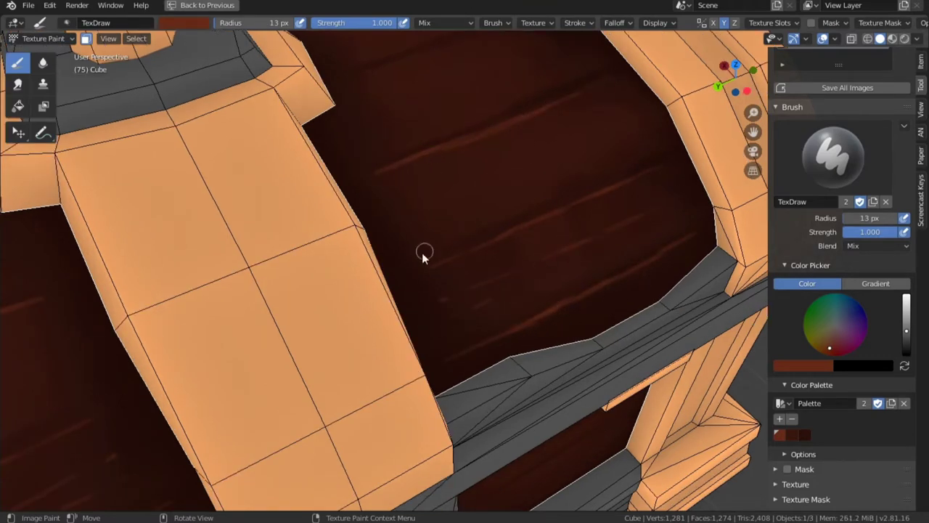
pyautogui.moveTo(424, 255); pyautogui.dragTo(659, 149)
pyautogui.moveTo(580, 153); pyautogui.dragTo(573, 174, button='middle')
pyautogui.keyDown('ctrl'); pyautogui.moveTo(500, 156); pyautogui.dragTo(483, 217, button='middle'); pyautogui.keyUp('ctrl')
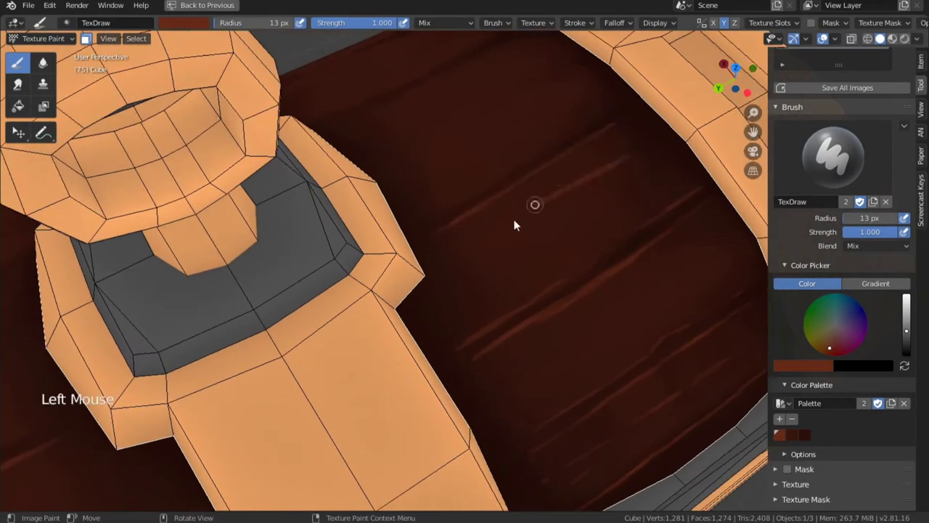
# Step: Sample a dark red and paint dark lines beside the highlights on the lid planks
pyautogui.click(566, 222)
pyautogui.press('s')
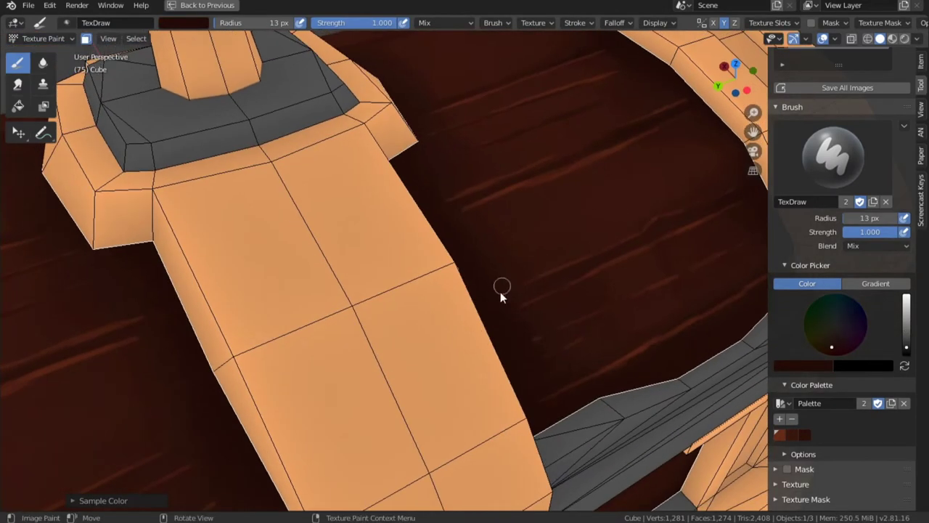
pyautogui.click(665, 239)
pyautogui.click(651, 237)
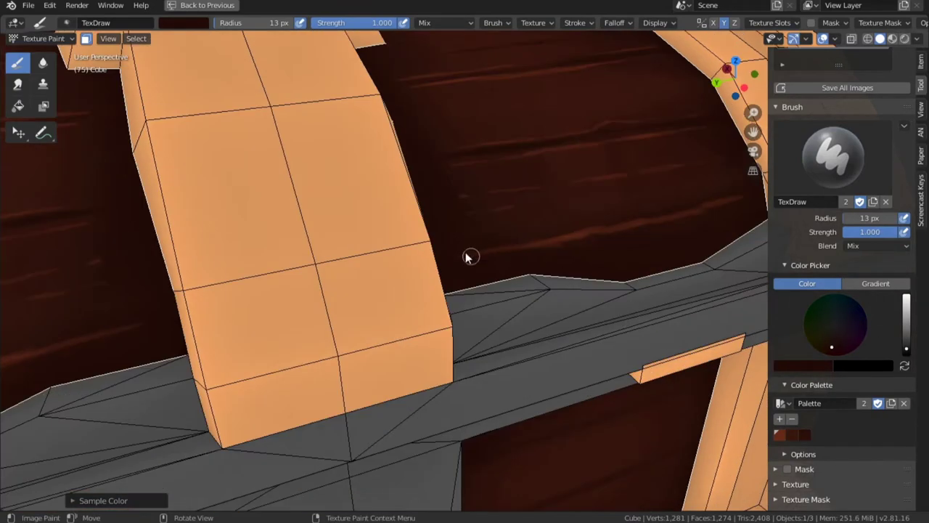
pyautogui.click(674, 207)
pyautogui.click(685, 210)
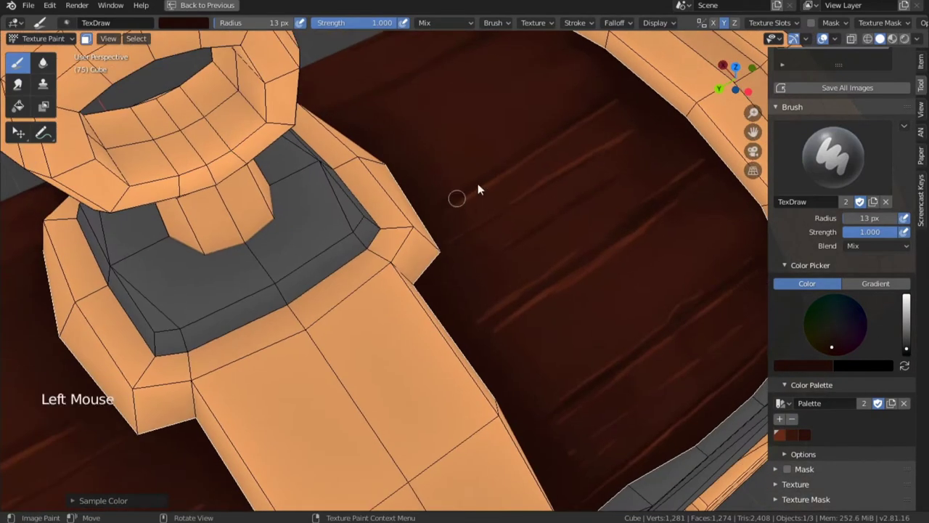
# Step: Sample a mid red and paint highlight edges along the upper lid planks beside the dark gaps
pyautogui.press('s')
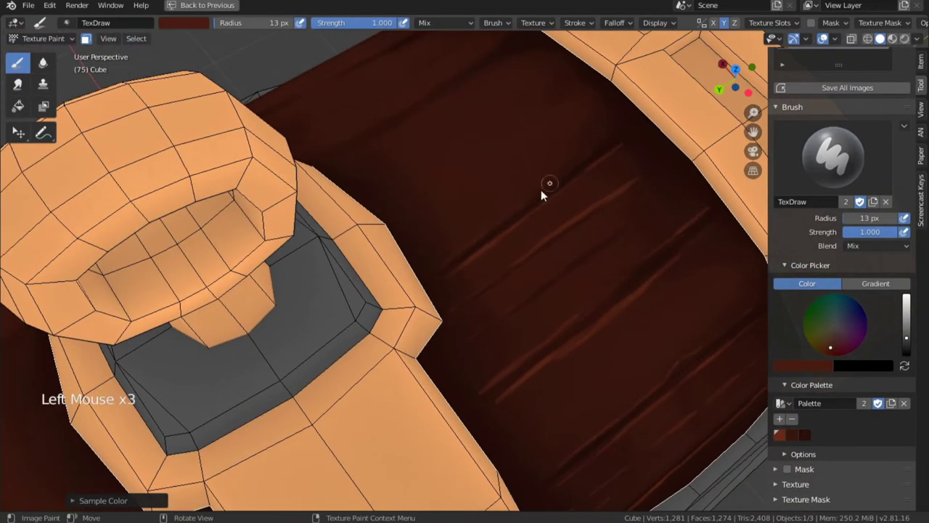
pyautogui.click(533, 190)
pyautogui.moveTo(533, 190); pyautogui.dragTo(680, 238, button='middle')
pyautogui.click(460, 238)
pyautogui.click(460, 238)
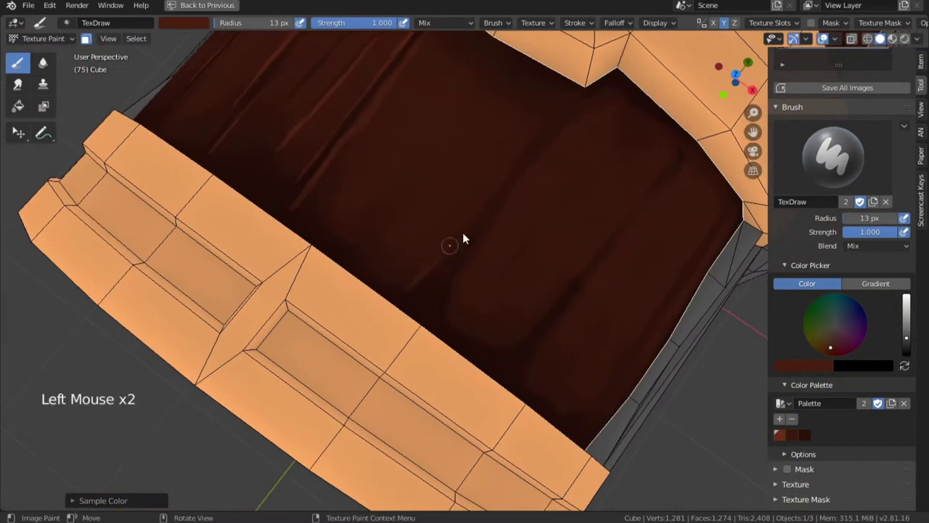
pyautogui.click(575, 150)
pyautogui.click(500, 224)
pyautogui.click(500, 225)
pyautogui.click(500, 225)
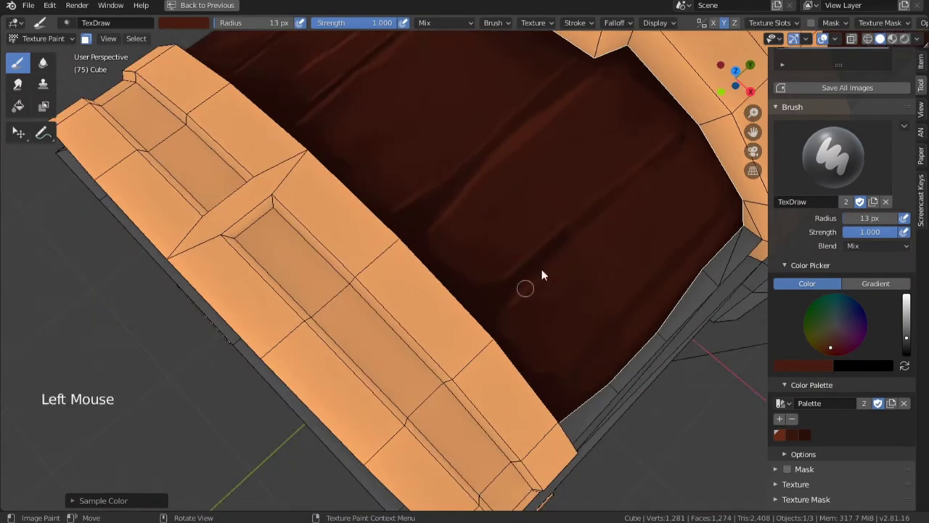
pyautogui.keyDown('ctrl'); pyautogui.moveTo(544, 271); pyautogui.dragTo(517, 266, button='middle'); pyautogui.keyUp('ctrl')
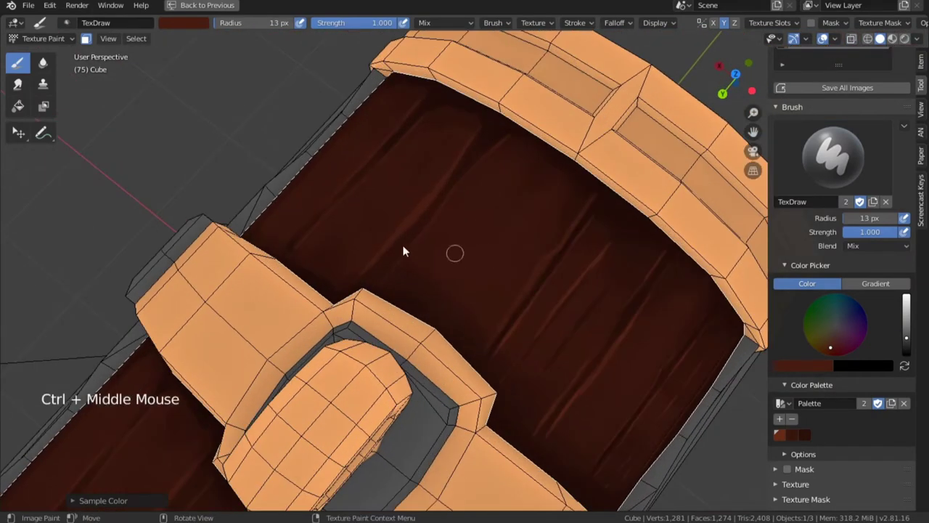
# Step: Add red grain strokes across the remaining lid planks and deepen the gaps with a dark red
pyautogui.click(455, 224)
pyautogui.click(485, 288)
pyautogui.click(484, 288)
pyautogui.click(485, 288)
pyautogui.moveTo(484, 288); pyautogui.dragTo(572, 246, button='middle')
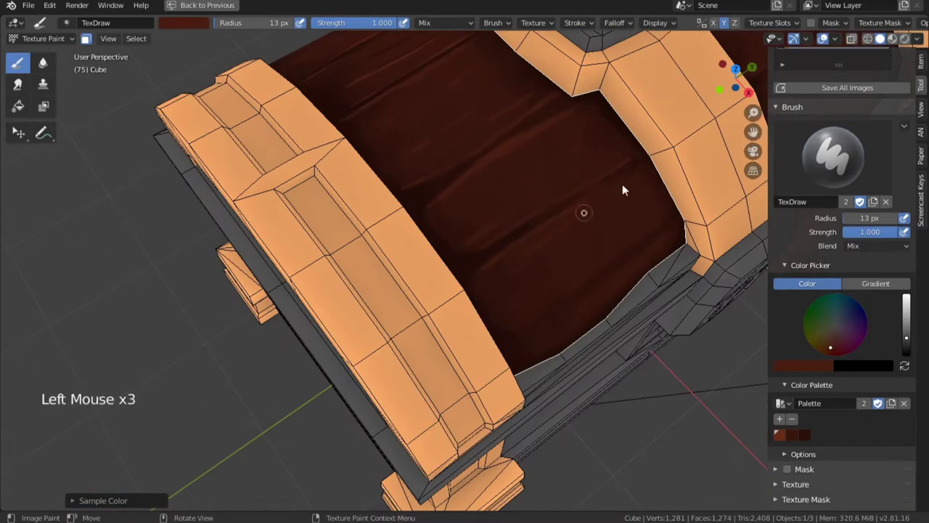
pyautogui.moveTo(621, 187); pyautogui.dragTo(525, 326, button='middle')
pyautogui.click(607, 249)
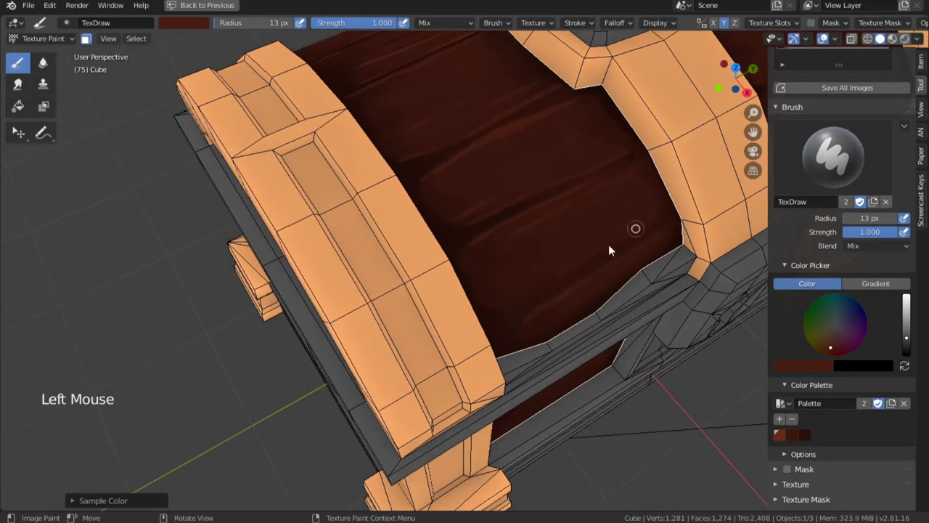
pyautogui.click(487, 228)
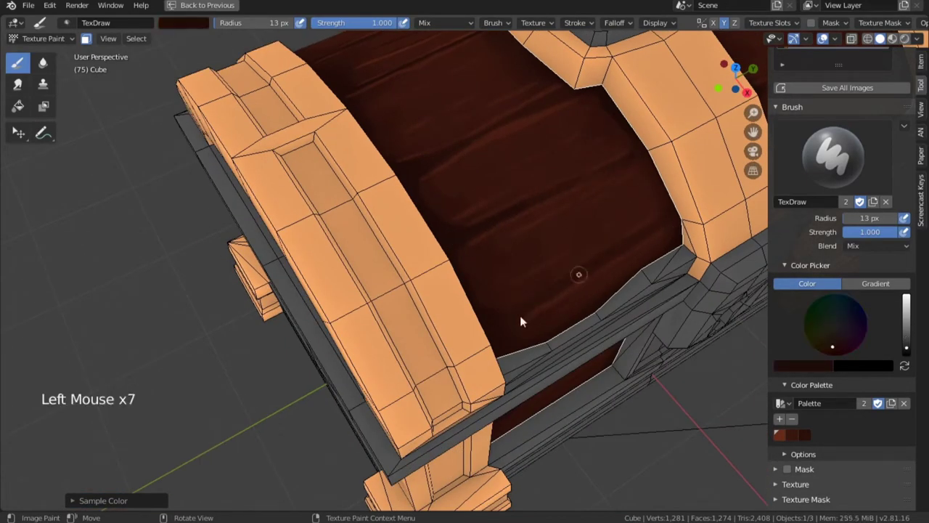
# Step: Select all faces of the chest to paint without the panel mask
pyautogui.keyDown('ctrl'); pyautogui.moveTo(550, 324); pyautogui.dragTo(573, 392, button='middle'); pyautogui.keyUp('ctrl')
pyautogui.moveTo(573, 392); pyautogui.dragTo(492, 265, button='middle')
pyautogui.press('a')
pyautogui.hotkey('alt', 'a')
pyautogui.hotkey('alt', 'a')
pyautogui.press('a')
# Step: Sample a red, set the brush to 37 px radius and 0.552 strength, and brush soft lighter patches onto the lid planks
pyautogui.press('s')
pyautogui.press('f')
pyautogui.moveTo(877, 233); pyautogui.dragTo(852, 235)
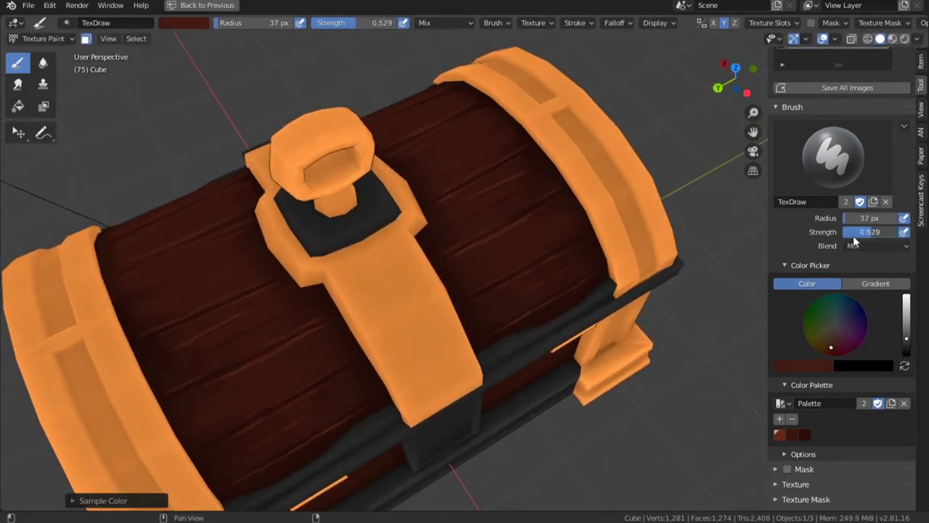
pyautogui.moveTo(527, 241); pyautogui.dragTo(476, 267)
pyautogui.moveTo(475, 166); pyautogui.dragTo(449, 151)
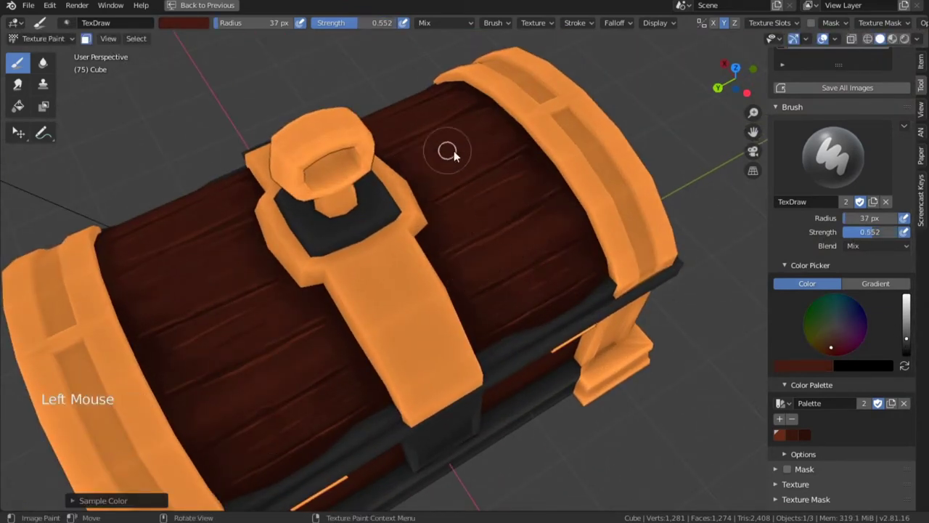
# Step: Set the brush radius to 16 px, sample reds from the lid planks and turn off Y mirror symmetry
pyautogui.keyDown('ctrl'); pyautogui.moveTo(520, 269); pyautogui.dragTo(512, 218, button='middle'); pyautogui.keyUp('ctrl')
pyautogui.press('f')
pyautogui.click(493, 217)
pyautogui.press('s')
pyautogui.press('s')
pyautogui.press('s')
pyautogui.press('s')
pyautogui.press('s')
pyautogui.scroll(-5, 842, 363)
pyautogui.click(877, 470)
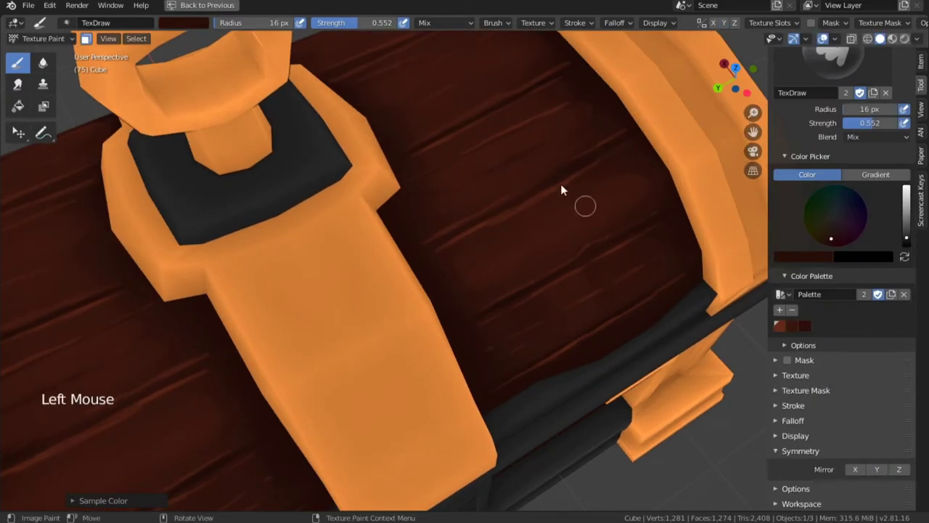
# Step: Set the brush radius to 10 px, sample a dark red from the lid and paint grain strokes on the planks beside the central strap
pyautogui.click(855, 469)
pyautogui.click(854, 470)
pyautogui.press('f')
pyautogui.click(521, 244)
pyautogui.press('s')
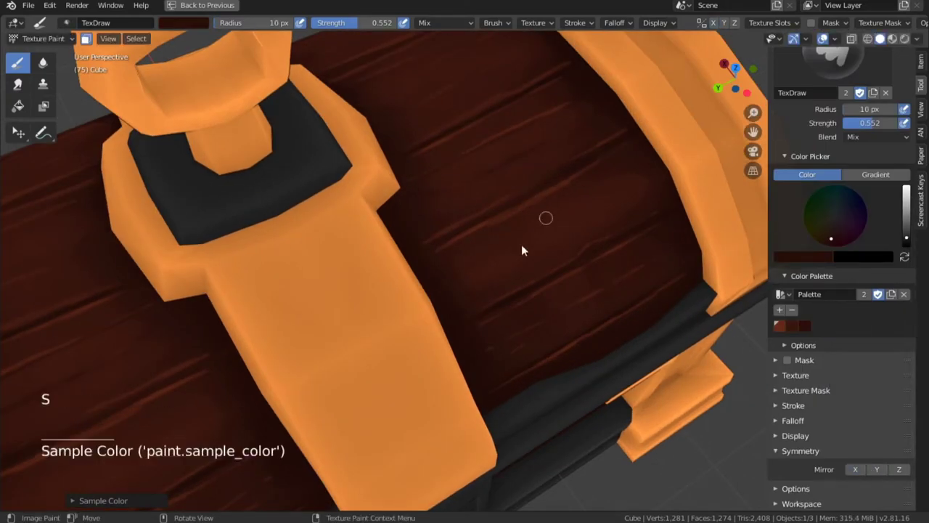
pyautogui.moveTo(529, 247); pyautogui.dragTo(590, 197)
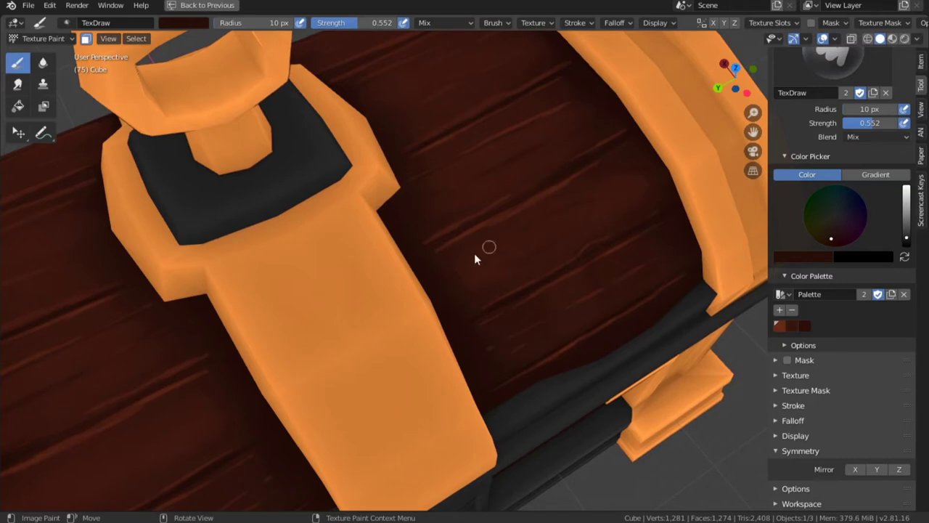
pyautogui.click(566, 251)
pyautogui.moveTo(552, 334); pyautogui.dragTo(503, 365)
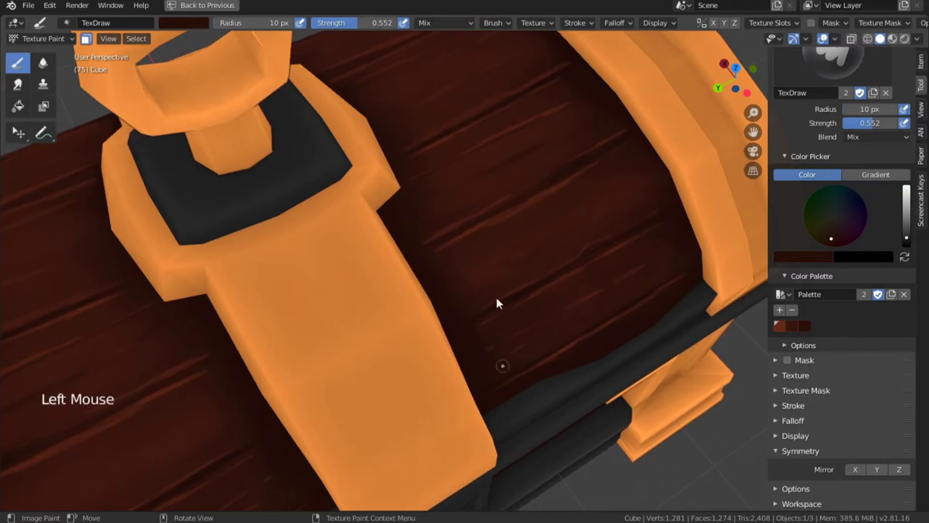
pyautogui.click(450, 120)
# Step: Pick a lighter red, set the brush radius to 6 px and paint thin grain strokes on the lid planks across the strap
pyautogui.moveTo(457, 167)
pyautogui.keyDown('ctrl'); pyautogui.mouseDown(button='middle')
pyautogui.moveTo(490, 253)
pyautogui.moveTo(412, 243)
pyautogui.moveTo(488, 195)
pyautogui.mouseUp(button='middle'); pyautogui.keyUp('ctrl')
pyautogui.click(506, 216)
pyautogui.click(831, 236)
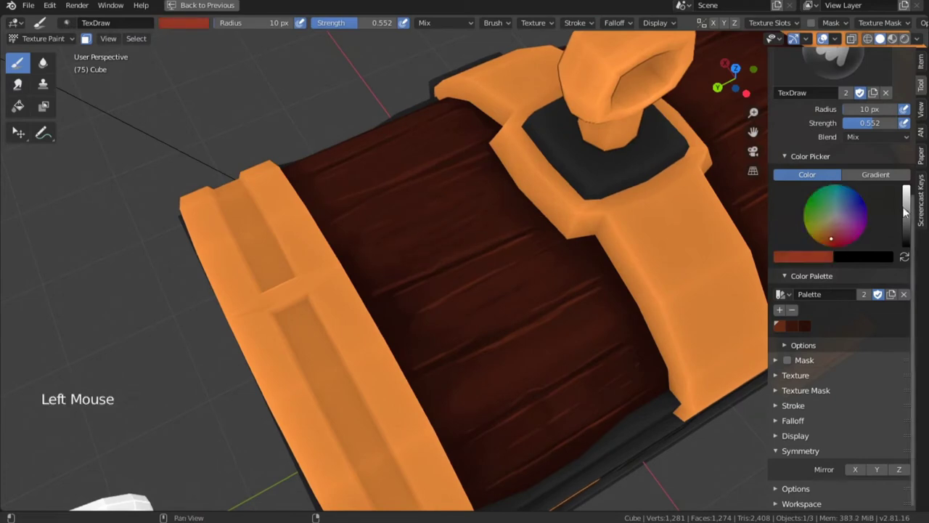
pyautogui.press('s')
pyautogui.click(906, 224)
pyautogui.moveTo(464, 319); pyautogui.dragTo(497, 327, button='middle')
pyautogui.keyDown('ctrl'); pyautogui.moveTo(497, 341); pyautogui.dragTo(511, 274, button='middle'); pyautogui.keyUp('ctrl')
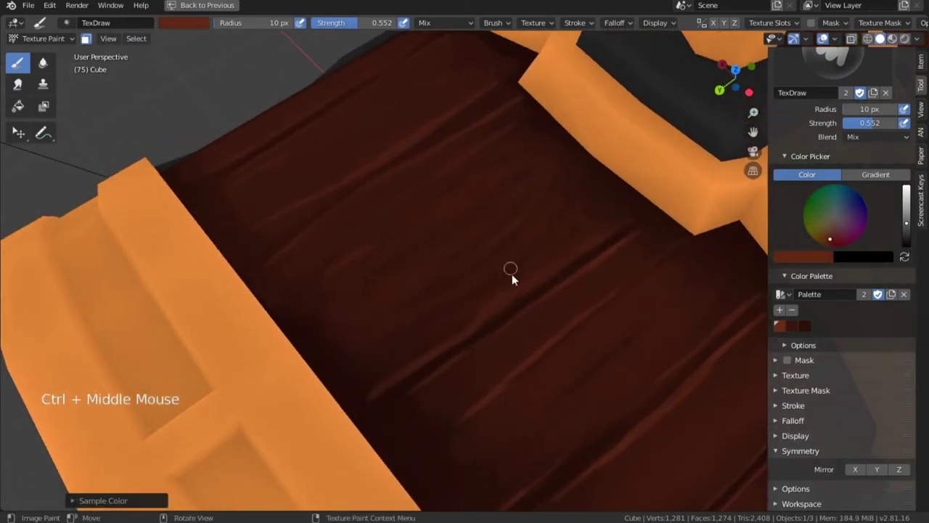
pyautogui.press('f')
pyautogui.click(501, 269)
pyautogui.moveTo(506, 254); pyautogui.dragTo(432, 300)
pyautogui.click(479, 275)
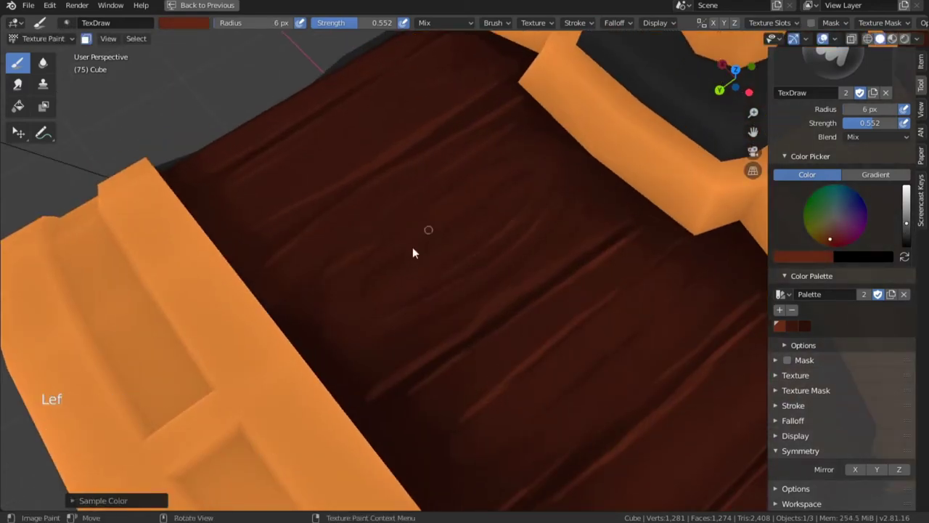
# Step: Brighten the brush red and paint highlight strokes along the plank edges and grain of that lid section
pyautogui.click(906, 210)
pyautogui.moveTo(376, 161); pyautogui.dragTo(458, 107)
pyautogui.moveTo(339, 266); pyautogui.dragTo(371, 249)
pyautogui.moveTo(371, 258); pyautogui.dragTo(503, 159)
pyautogui.moveTo(560, 269)
pyautogui.mouseDown()
pyautogui.moveTo(609, 248)
pyautogui.moveTo(622, 228)
pyautogui.mouseUp()
pyautogui.moveTo(472, 411); pyautogui.dragTo(593, 309)
pyautogui.keyDown('shift'); pyautogui.moveTo(454, 286); pyautogui.dragTo(424, 230, button='middle'); pyautogui.keyUp('shift')
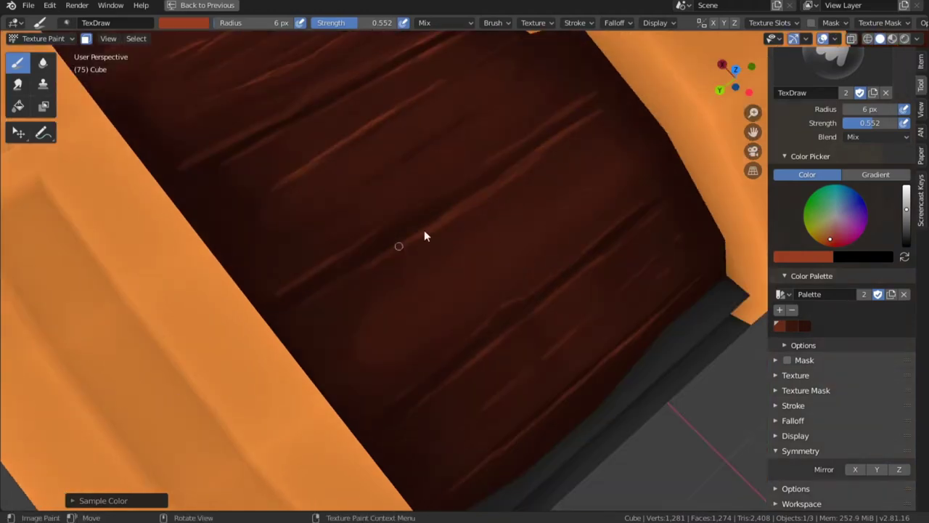
pyautogui.moveTo(423, 229); pyautogui.dragTo(475, 199)
pyautogui.moveTo(534, 317); pyautogui.dragTo(488, 347)
# Step: Sample medium reds, set the brush radius to 18 px and brush curved, soft grain patches onto the lower lid planks beside the strap
pyautogui.moveTo(533, 288)
pyautogui.keyDown('ctrl'); pyautogui.mouseDown(button='middle')
pyautogui.moveTo(561, 251)
pyautogui.moveTo(552, 217)
pyautogui.moveTo(458, 180)
pyautogui.mouseUp(button='middle'); pyautogui.keyUp('ctrl')
pyautogui.press('s')
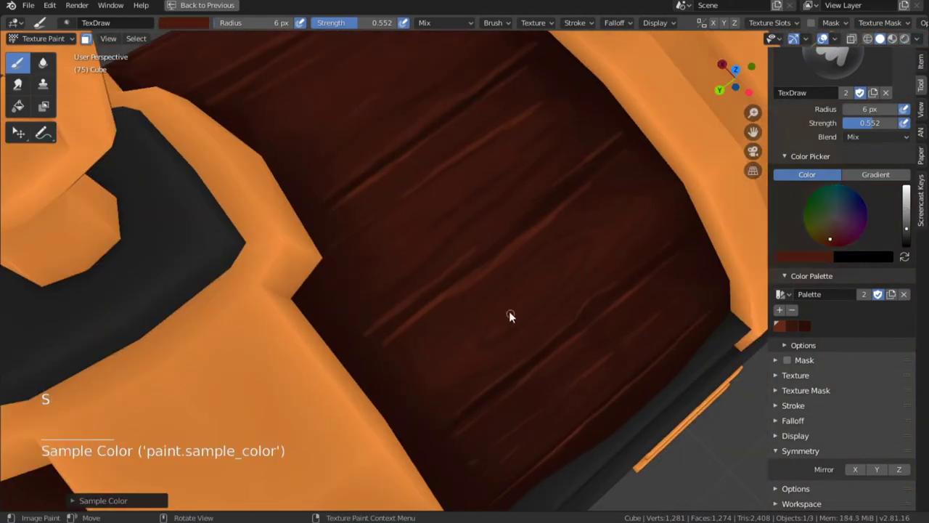
pyautogui.press('f')
pyautogui.click(539, 271)
pyautogui.moveTo(555, 251); pyautogui.dragTo(615, 187)
pyautogui.moveTo(616, 187); pyautogui.dragTo(612, 170)
pyautogui.press('s')
pyautogui.moveTo(570, 212); pyautogui.dragTo(458, 295)
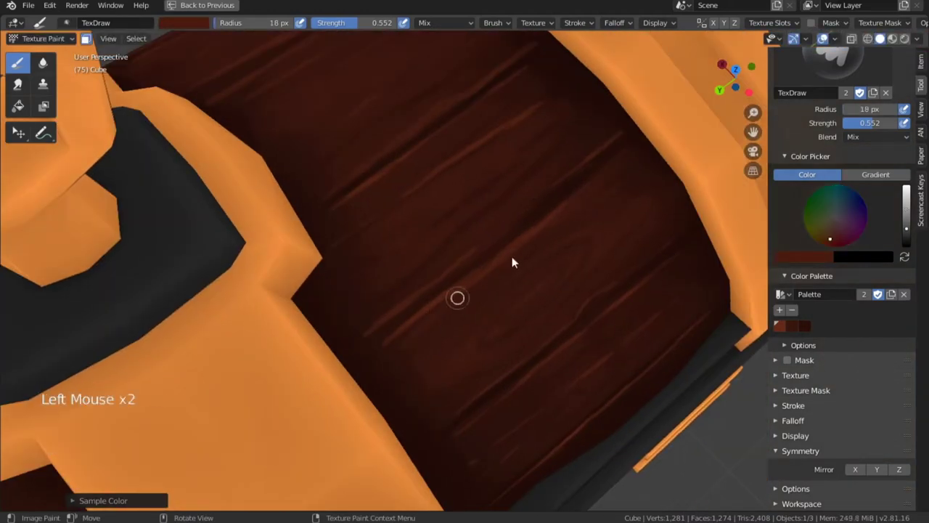
pyautogui.moveTo(494, 336); pyautogui.dragTo(585, 300)
pyautogui.press('s')
pyautogui.moveTo(434, 382)
pyautogui.mouseDown()
pyautogui.moveTo(495, 352)
pyautogui.moveTo(576, 286)
pyautogui.moveTo(522, 350)
pyautogui.moveTo(580, 309)
pyautogui.mouseUp()
pyautogui.moveTo(601, 343); pyautogui.dragTo(682, 268)
pyautogui.click(489, 358)
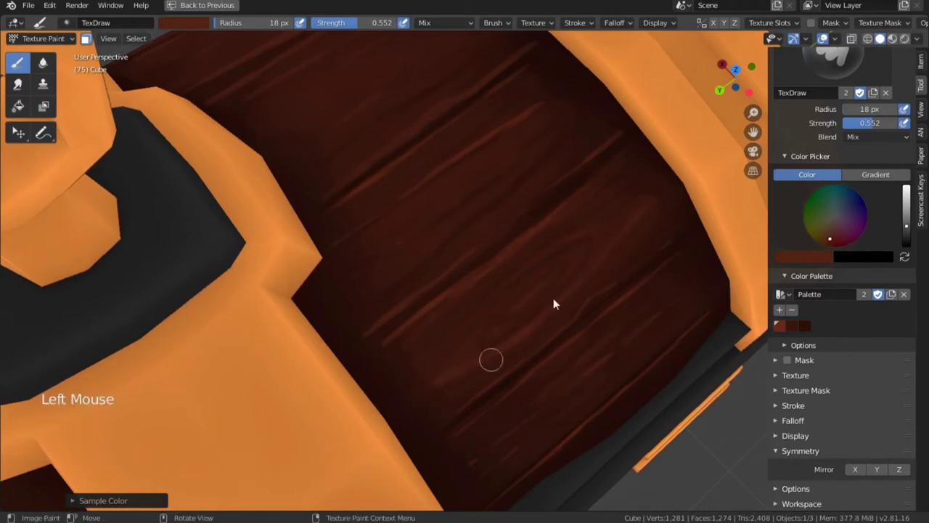
# Step: Brighten a sampled red, set the brush radius to 10 px and paint highlights along the plank edges and curved grain
pyautogui.press('s')
pyautogui.click(907, 236)
pyautogui.moveTo(907, 234); pyautogui.dragTo(907, 213)
pyautogui.press('f')
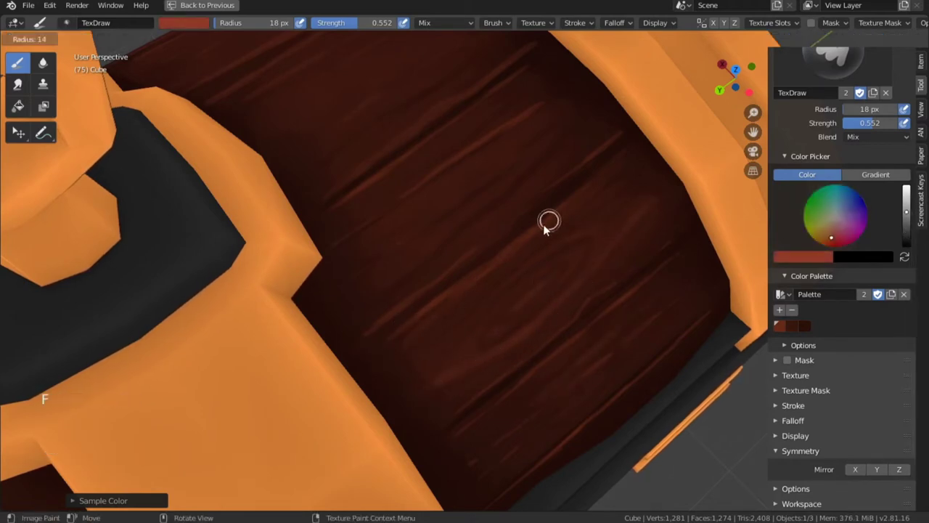
pyautogui.click(546, 222)
pyautogui.moveTo(580, 206); pyautogui.dragTo(472, 279)
pyautogui.moveTo(632, 222); pyautogui.dragTo(579, 286)
pyautogui.moveTo(460, 370); pyautogui.dragTo(500, 352)
pyautogui.moveTo(581, 375); pyautogui.dragTo(646, 320)
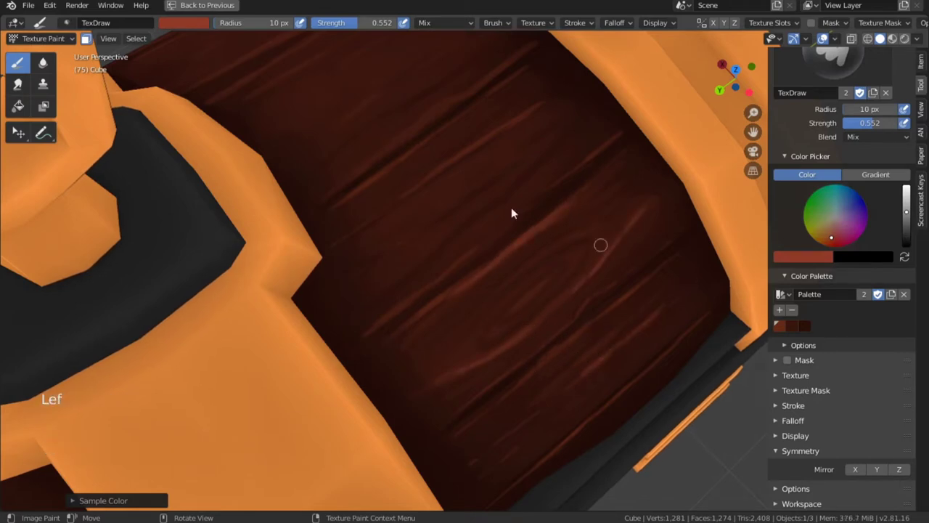
pyautogui.moveTo(542, 103); pyautogui.dragTo(511, 115)
# Step: Try brighter highlight strokes along the plank edges on the other lid section and undo them
pyautogui.moveTo(511, 114)
pyautogui.keyDown('ctrl'); pyautogui.mouseDown(button='middle')
pyautogui.moveTo(467, 294)
pyautogui.moveTo(323, 271)
pyautogui.mouseUp(button='middle'); pyautogui.keyUp('ctrl')
pyautogui.click(321, 273)
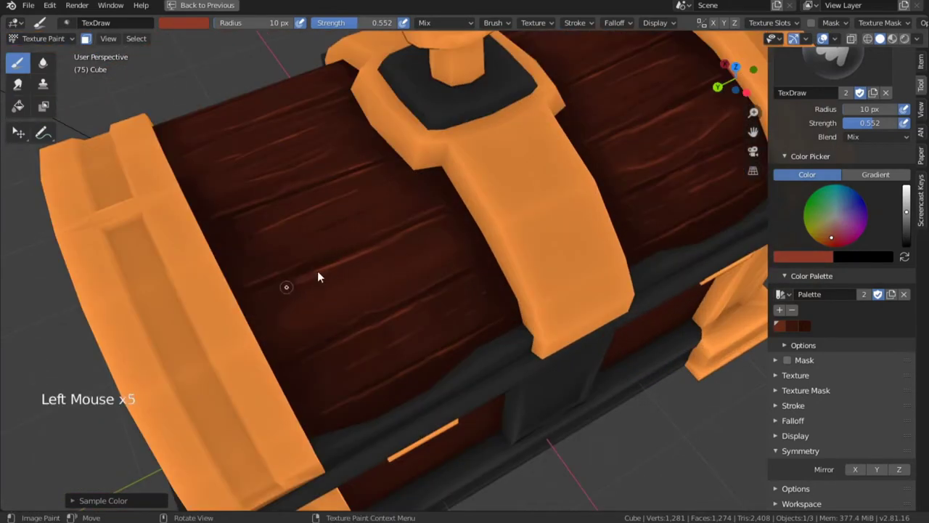
pyautogui.keyDown('ctrl'); pyautogui.moveTo(377, 245); pyautogui.dragTo(286, 286); pyautogui.keyUp('ctrl')
pyautogui.hotkey('ctrl', 'z')
pyautogui.hotkey('ctrl', 'z')
pyautogui.hotkey('ctrl', 'z')
pyautogui.hotkey('ctrl', 'z')
pyautogui.hotkey('ctrl', 'z')
# Step: Sample a dark red and trim the end of the bright highlight along the lid plank's edge
pyautogui.keyDown('ctrl'); pyautogui.moveTo(296, 303); pyautogui.dragTo(345, 277, button='middle'); pyautogui.keyUp('ctrl')
pyautogui.press('s')
pyautogui.click(345, 277)
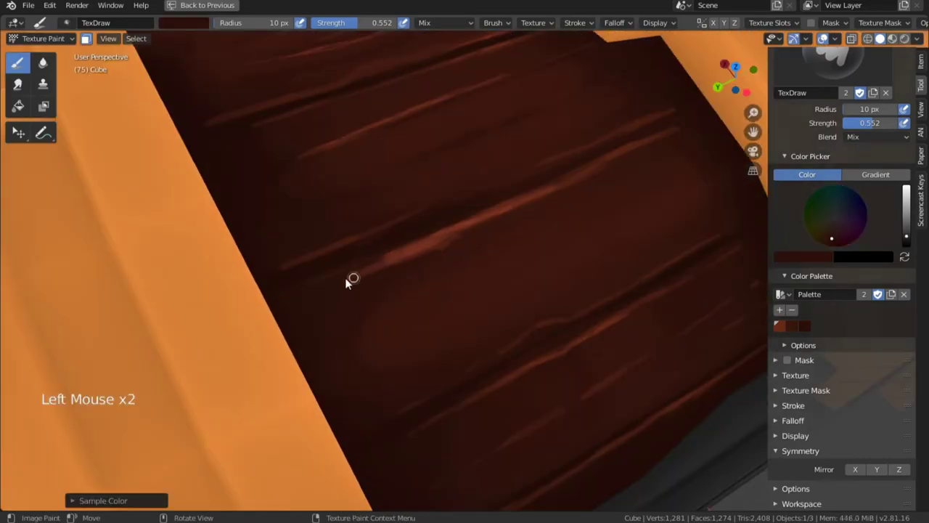
pyautogui.moveTo(344, 277); pyautogui.dragTo(406, 266)
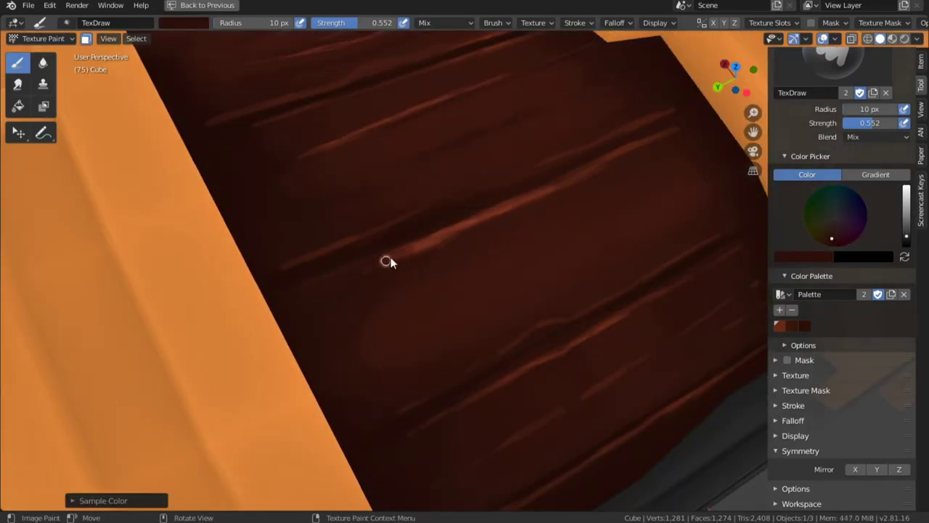
pyautogui.keyDown('ctrl'); pyautogui.moveTo(385, 262); pyautogui.dragTo(610, 370, button='middle'); pyautogui.keyUp('ctrl')
pyautogui.moveTo(610, 334); pyautogui.dragTo(715, 305, button='middle')
pyautogui.press('a')
pyautogui.press('a')
pyautogui.press('a')
pyautogui.press('a')
pyautogui.press('a')
pyautogui.press('a')
# Step: Sample a bright red, set the brush radius to 7 px and paint a highlight along the lowest front lid plank
pyautogui.keyDown('ctrl'); pyautogui.moveTo(580, 326); pyautogui.dragTo(566, 239, button='middle'); pyautogui.keyUp('ctrl')
pyautogui.keyDown('shift'); pyautogui.moveTo(566, 240); pyautogui.dragTo(512, 241, button='middle'); pyautogui.keyUp('shift')
pyautogui.press('s')
pyautogui.press('f')
pyautogui.click(464, 217)
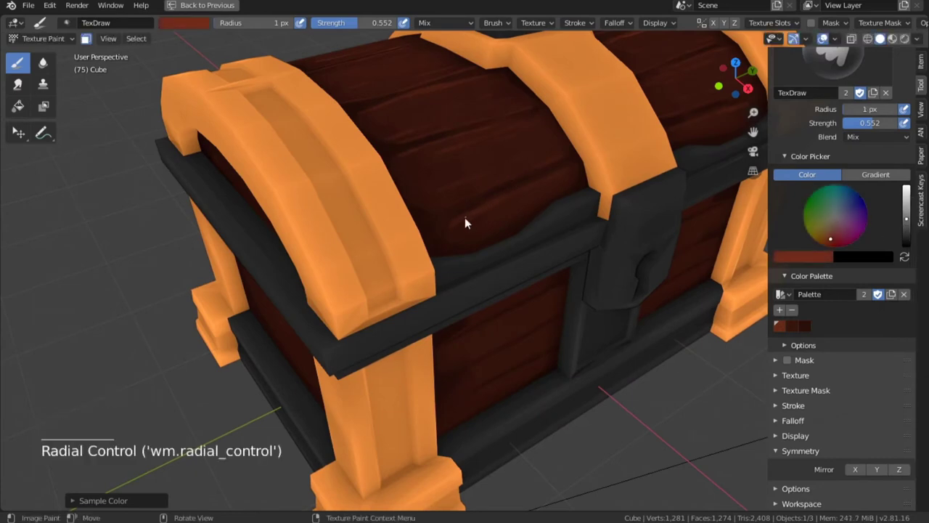
pyautogui.moveTo(475, 212); pyautogui.dragTo(565, 172)
# Step: Paint red highlight strokes along the remaining front lid planks on both sides of the central strap
pyautogui.keyDown('shift'); pyautogui.moveTo(678, 145); pyautogui.dragTo(501, 212, button='middle'); pyautogui.keyUp('shift')
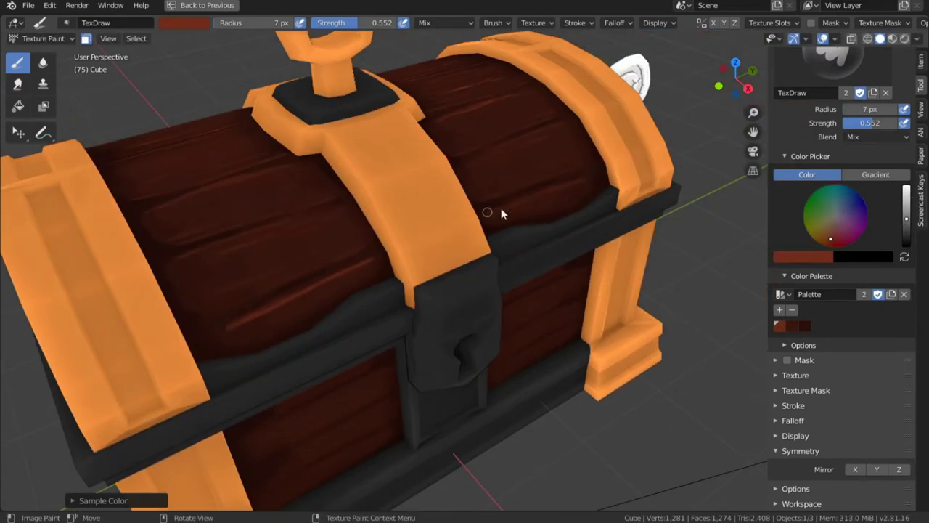
pyautogui.moveTo(500, 209)
pyautogui.mouseDown()
pyautogui.moveTo(583, 180)
pyautogui.moveTo(544, 194)
pyautogui.mouseUp()
pyautogui.moveTo(501, 149); pyautogui.dragTo(540, 134)
pyautogui.moveTo(544, 130); pyautogui.dragTo(495, 151)
pyautogui.keyDown('shift'); pyautogui.moveTo(464, 158); pyautogui.dragTo(590, 155, button='middle'); pyautogui.keyUp('shift')
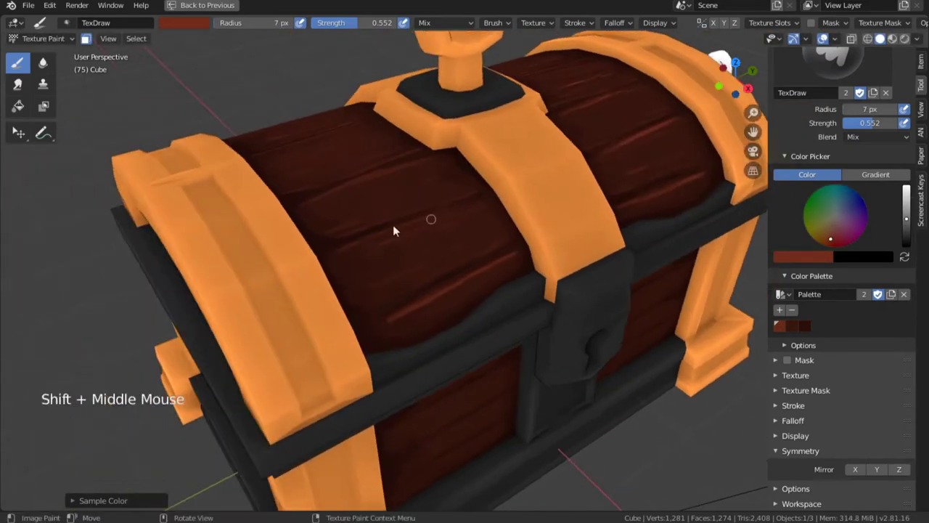
pyautogui.moveTo(392, 224); pyautogui.dragTo(338, 250)
pyautogui.moveTo(388, 228); pyautogui.dragTo(363, 241)
# Step: Restrict painting to the front red panels and paint plank-edge highlights and grain on the panel right of the lock
pyautogui.keyDown('ctrl'); pyautogui.moveTo(363, 244); pyautogui.dragTo(598, 208, button='middle'); pyautogui.keyUp('ctrl')
pyautogui.click(576, 210)
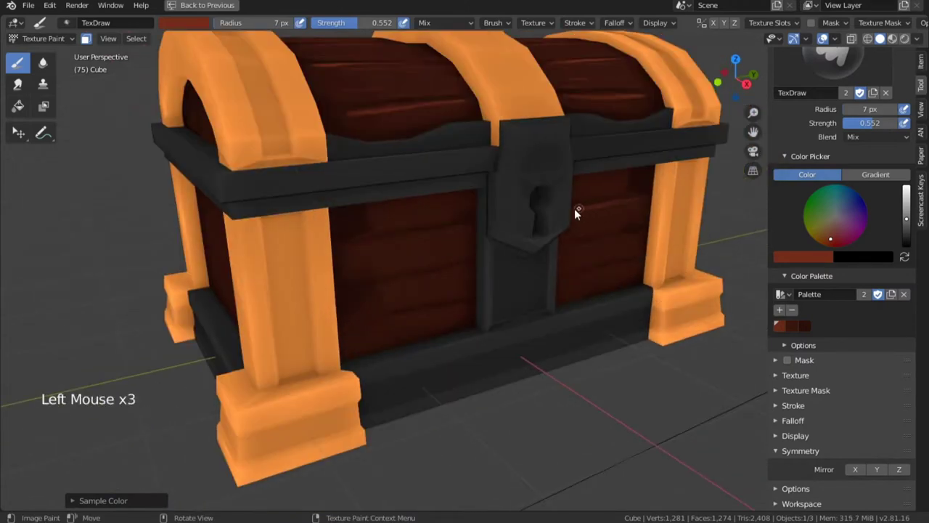
pyautogui.hotkey('alt', 'a')
pyautogui.keyDown('ctrl'); pyautogui.moveTo(496, 230); pyautogui.dragTo(511, 182, button='middle'); pyautogui.keyUp('ctrl')
pyautogui.click(522, 214)
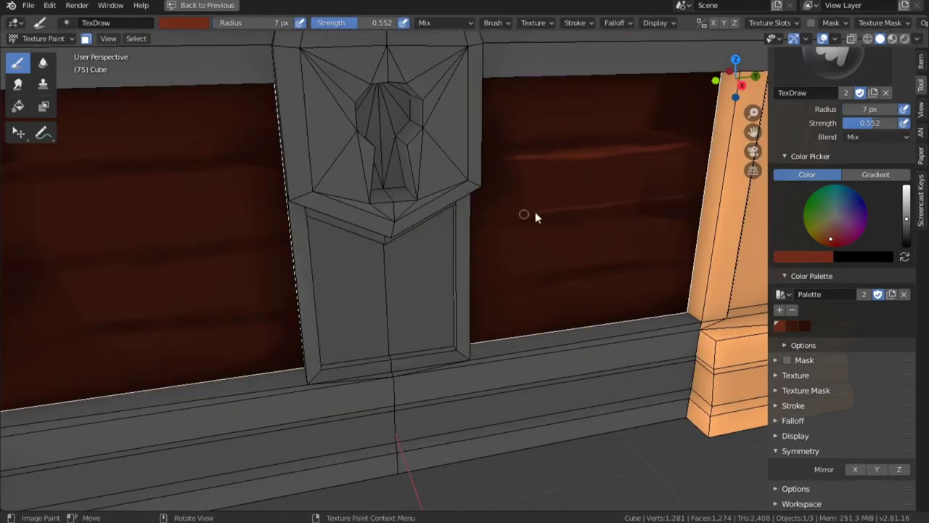
pyautogui.moveTo(566, 223); pyautogui.dragTo(646, 216)
pyautogui.moveTo(652, 271)
pyautogui.mouseDown()
pyautogui.moveTo(559, 284)
pyautogui.moveTo(650, 273)
pyautogui.moveTo(610, 296)
pyautogui.mouseUp()
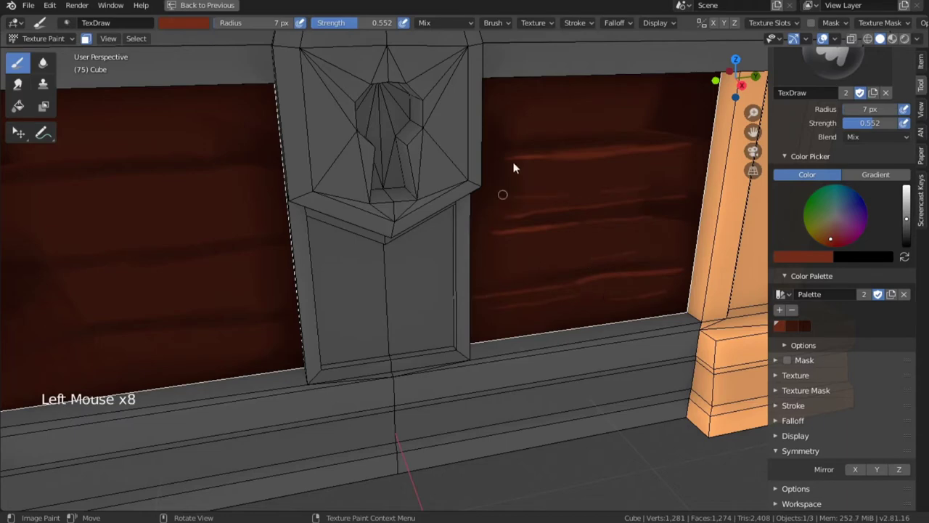
# Step: Paint matching plank-edge highlights and grain strokes on the front panel left of the lock
pyautogui.moveTo(502, 195)
pyautogui.keyDown('ctrl'); pyautogui.mouseDown(button='middle')
pyautogui.moveTo(523, 338)
pyautogui.moveTo(435, 222)
pyautogui.mouseUp(button='middle'); pyautogui.keyUp('ctrl')
pyautogui.click(439, 221)
pyautogui.click(500, 211)
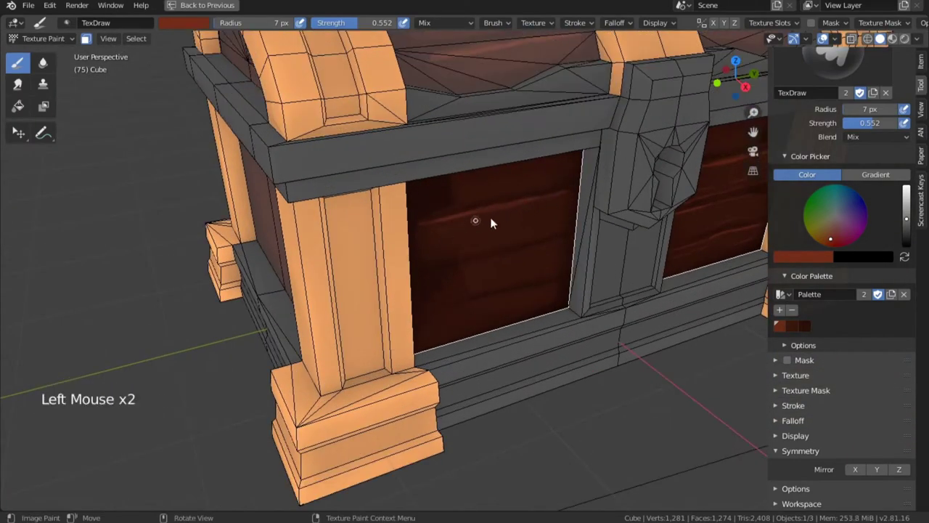
pyautogui.click(508, 225)
# Step: Sample darker and medium reds and brush soft patches onto the front panel planks at 28 px, then 17 px radius
pyautogui.press('s')
pyautogui.click(468, 275)
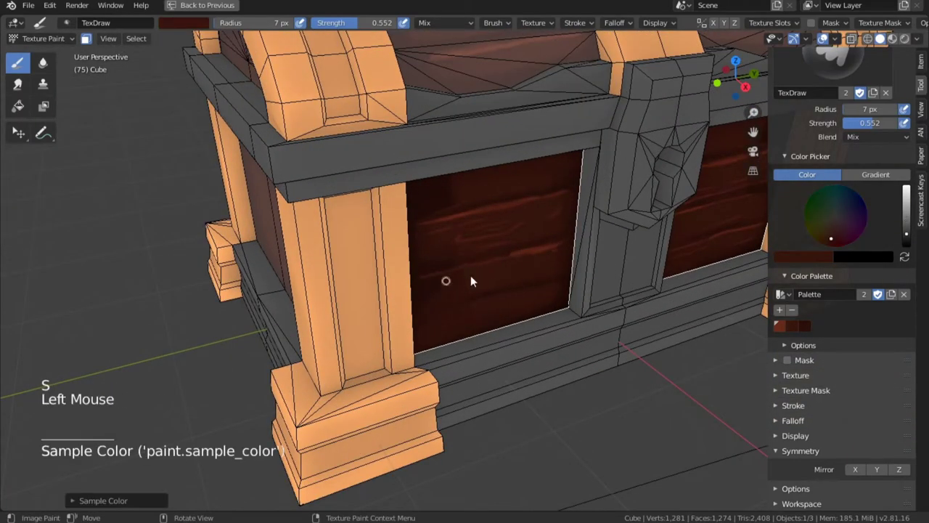
pyautogui.press('f')
pyautogui.click(446, 283)
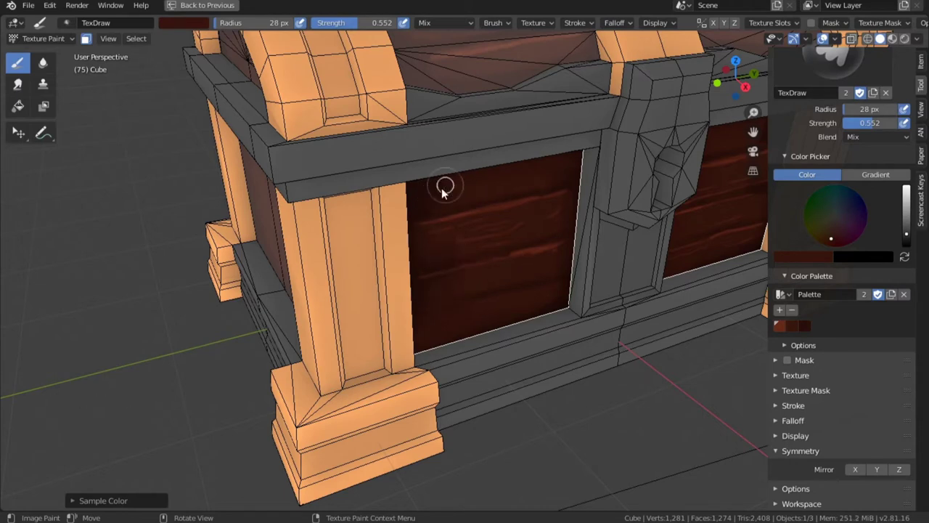
pyautogui.moveTo(444, 187)
pyautogui.mouseDown()
pyautogui.moveTo(548, 178)
pyautogui.moveTo(437, 193)
pyautogui.mouseUp()
pyautogui.press('f')
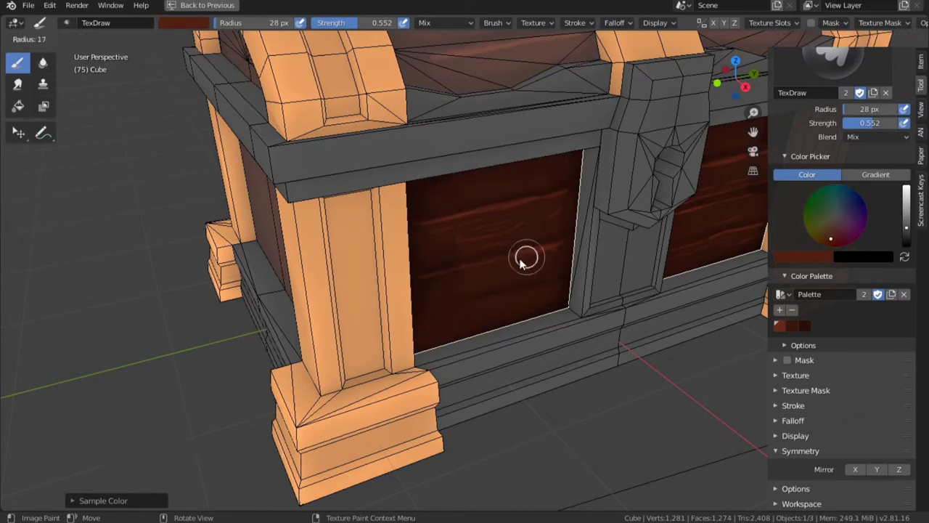
pyautogui.click(551, 288)
pyautogui.click(542, 274)
pyautogui.moveTo(543, 269); pyautogui.dragTo(429, 292)
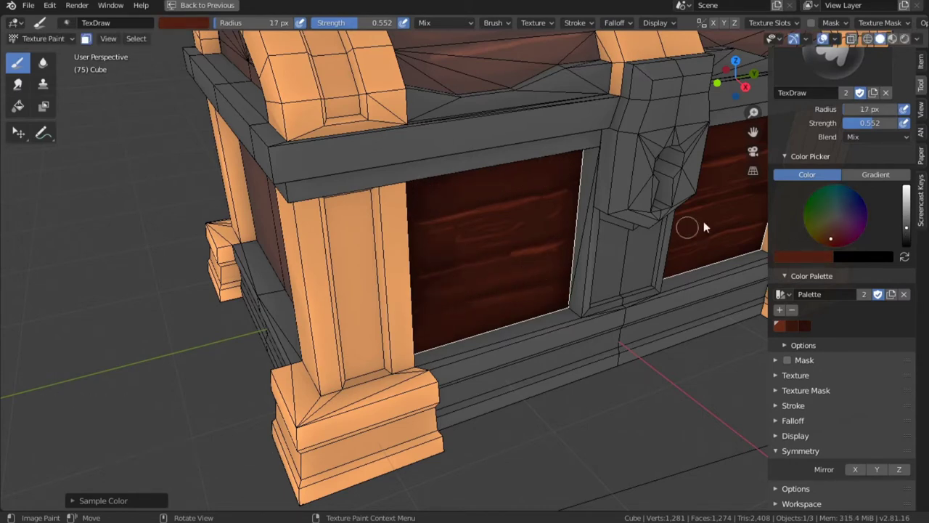
pyautogui.moveTo(684, 263); pyautogui.dragTo(717, 251)
# Step: Select all faces, sample a dark red and soften the upper planks of the front panel right of the lock
pyautogui.moveTo(718, 251); pyautogui.dragTo(689, 246, button='middle')
pyautogui.keyDown('ctrl'); pyautogui.moveTo(689, 247); pyautogui.dragTo(690, 349, button='middle'); pyautogui.keyUp('ctrl')
pyautogui.moveTo(690, 349)
pyautogui.keyDown('shift'); pyautogui.mouseDown(button='middle')
pyautogui.moveTo(708, 243)
pyautogui.moveTo(675, 258)
pyautogui.moveTo(712, 182)
pyautogui.mouseUp(button='middle'); pyautogui.keyUp('shift')
pyautogui.hotkey('alt', 'a')
pyautogui.hotkey('alt', 'a')
pyautogui.press('a')
pyautogui.keyDown('shift'); pyautogui.moveTo(711, 181); pyautogui.dragTo(482, 256, button='middle'); pyautogui.keyUp('shift')
pyautogui.press('s')
pyautogui.moveTo(473, 280)
pyautogui.mouseDown()
pyautogui.moveTo(450, 289)
pyautogui.moveTo(447, 246)
pyautogui.moveTo(434, 244)
pyautogui.moveTo(560, 242)
pyautogui.mouseUp()
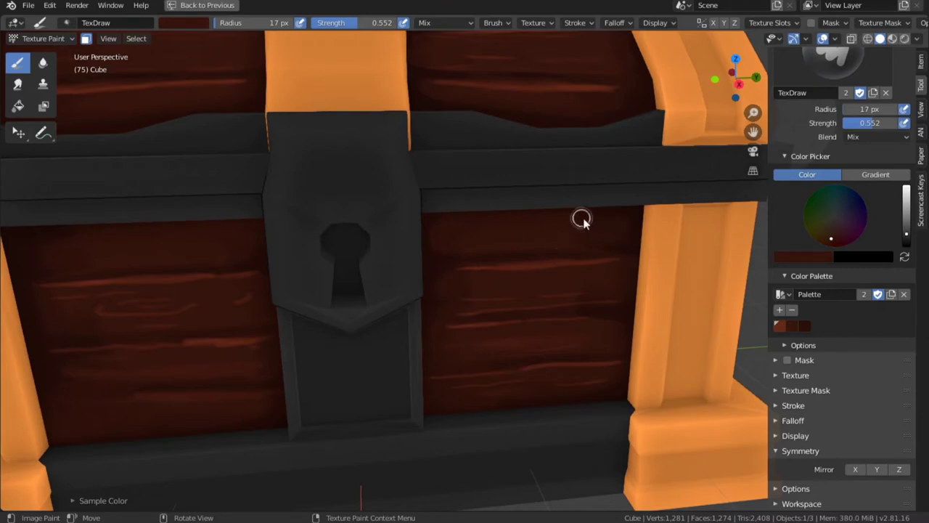
pyautogui.click(580, 245)
# Step: Restrict painting to the lock plate's faces and choose a pale purplish grey for the brush
pyautogui.moveTo(590, 218)
pyautogui.mouseDown(button='middle')
pyautogui.moveTo(573, 204)
pyautogui.moveTo(407, 250)
pyautogui.moveTo(454, 206)
pyautogui.moveTo(451, 189)
pyautogui.moveTo(454, 218)
pyautogui.mouseUp(button='middle')
pyautogui.press('a')
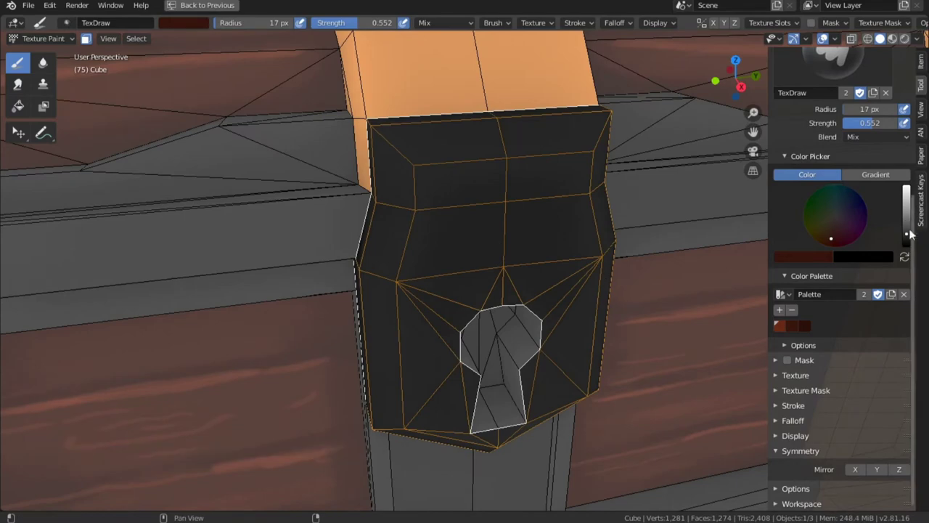
pyautogui.click(833, 232)
pyautogui.moveTo(832, 232); pyautogui.dragTo(838, 218)
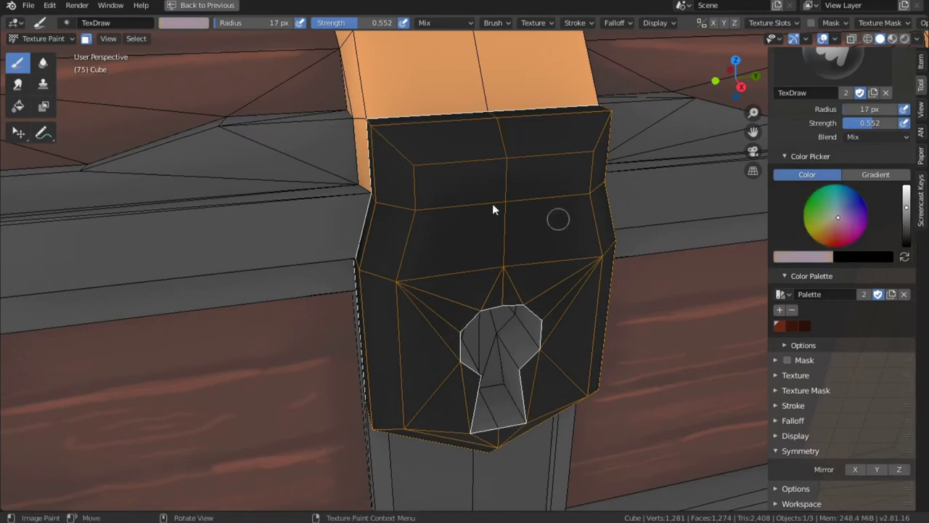
# Step: Set the brush radius to 19 px and paint a pale highlight along the lock plate's inner left and upper edges
pyautogui.moveTo(492, 203); pyautogui.dragTo(488, 215, button='middle')
pyautogui.press('f')
pyautogui.click(473, 209)
pyautogui.moveTo(436, 211)
pyautogui.mouseDown()
pyautogui.moveTo(423, 436)
pyautogui.moveTo(532, 199)
pyautogui.mouseUp()
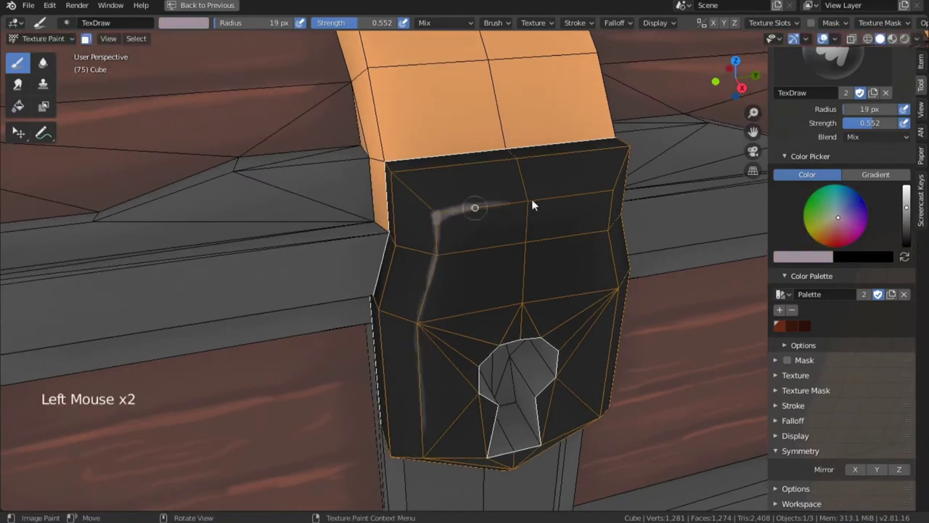
# Step: Paint pale highlights down the lock plate's outer left edge, around its upper corner and along its top rim
pyautogui.moveTo(531, 199)
pyautogui.keyDown('ctrl'); pyautogui.mouseDown(button='middle')
pyautogui.moveTo(536, 335)
pyautogui.moveTo(432, 202)
pyautogui.moveTo(392, 204)
pyautogui.mouseUp(button='middle'); pyautogui.keyUp('ctrl')
pyautogui.moveTo(414, 175); pyautogui.dragTo(390, 427)
pyautogui.keyDown('ctrl'); pyautogui.moveTo(391, 426); pyautogui.dragTo(420, 334, button='middle'); pyautogui.keyUp('ctrl')
pyautogui.moveTo(421, 333); pyautogui.dragTo(426, 433)
pyautogui.moveTo(403, 249); pyautogui.dragTo(393, 306)
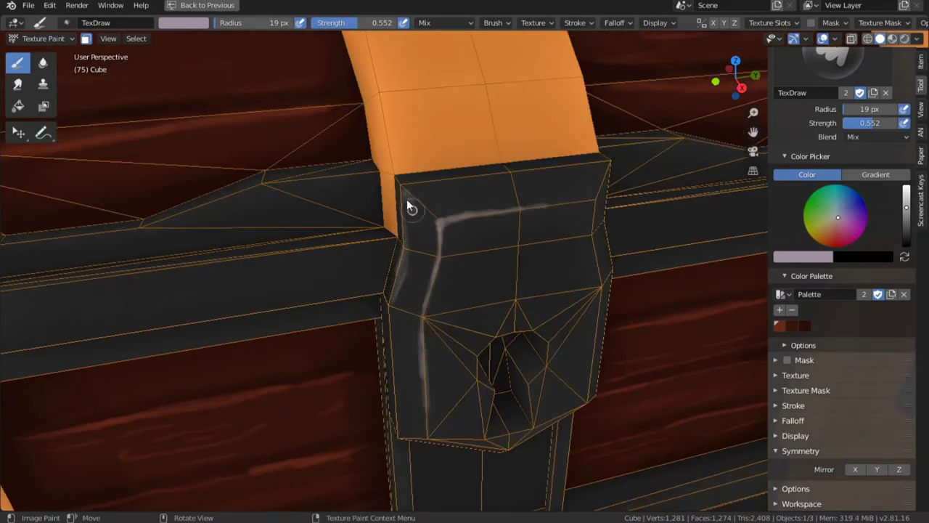
pyautogui.moveTo(429, 212)
pyautogui.mouseDown()
pyautogui.moveTo(403, 200)
pyautogui.moveTo(461, 181)
pyautogui.mouseUp()
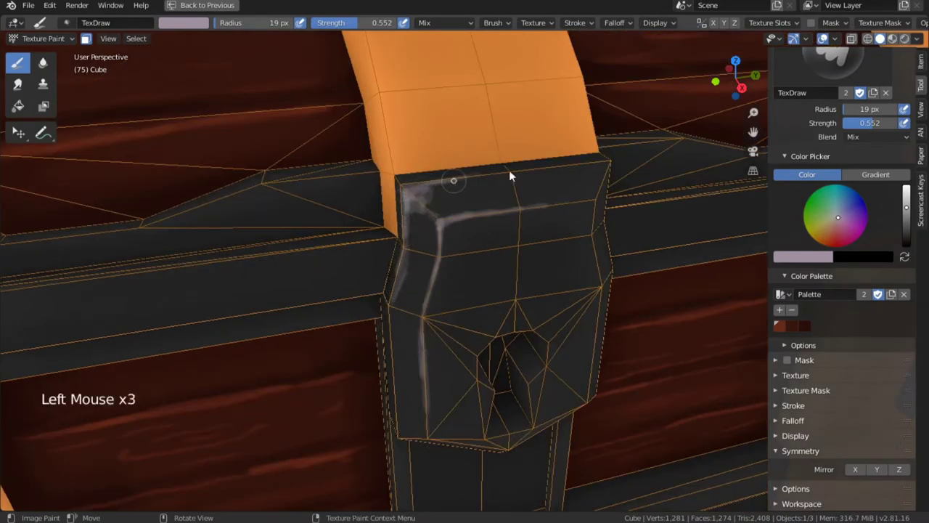
# Step: Hide the viewport overlays to view the lock plate's highlights without the wireframe
pyautogui.click(806, 39)
pyautogui.click(822, 39)
pyautogui.keyDown('ctrl'); pyautogui.moveTo(508, 232); pyautogui.dragTo(499, 340, button='middle'); pyautogui.keyUp('ctrl')
pyautogui.moveTo(499, 339); pyautogui.dragTo(506, 347, button='middle')
pyautogui.keyDown('ctrl'); pyautogui.moveTo(506, 347); pyautogui.dragTo(501, 276, button='middle'); pyautogui.keyUp('ctrl')
pyautogui.keyDown('shift'); pyautogui.moveTo(500, 276); pyautogui.dragTo(548, 305, button='middle'); pyautogui.keyUp('shift')
# Step: Deselect all faces and use the Smear brush to blend the pale highlights down the lock plate's outer left edge
pyautogui.click(17, 85)
pyautogui.hotkey('alt', 'a')
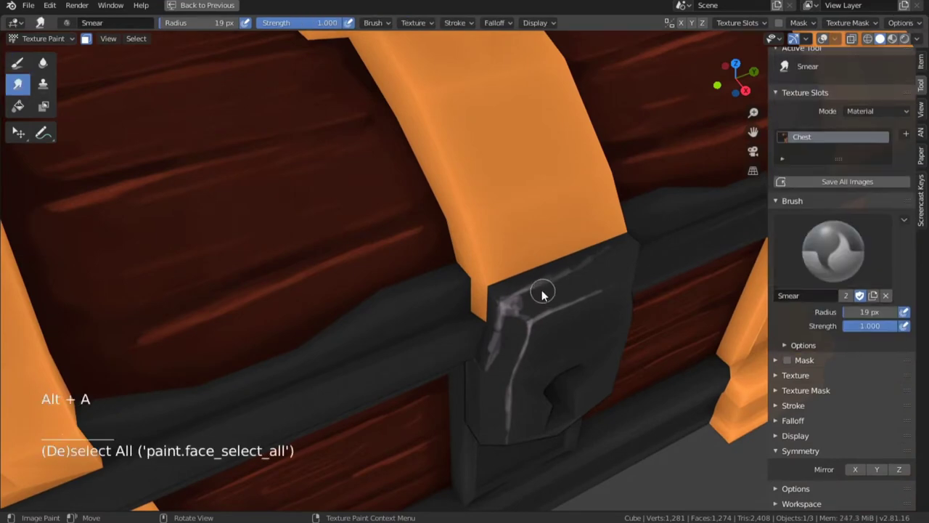
pyautogui.moveTo(508, 299)
pyautogui.mouseDown()
pyautogui.moveTo(589, 263)
pyautogui.moveTo(489, 363)
pyautogui.mouseUp()
pyautogui.moveTo(502, 310); pyautogui.dragTo(486, 377)
pyautogui.moveTo(497, 337); pyautogui.dragTo(486, 430)
pyautogui.moveTo(499, 407); pyautogui.dragTo(522, 210, button='middle')
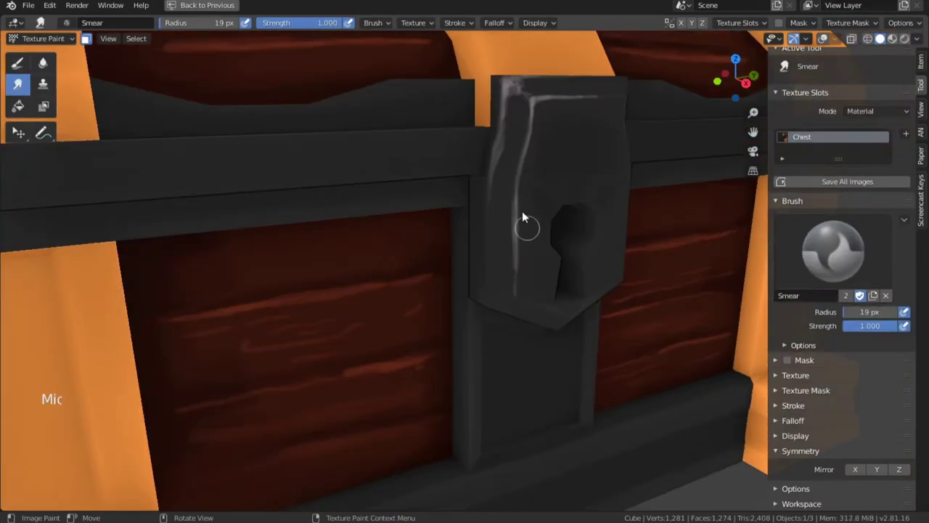
# Step: Smear the pale highlights along the lock plate's outer corner, inner edges and lower edges to soften and blend them
pyautogui.moveTo(512, 181); pyautogui.dragTo(499, 85)
pyautogui.moveTo(501, 87); pyautogui.dragTo(567, 278, button='middle')
pyautogui.moveTo(569, 250); pyautogui.dragTo(529, 269)
pyautogui.moveTo(512, 312); pyautogui.dragTo(531, 271)
pyautogui.moveTo(538, 309)
pyautogui.mouseDown()
pyautogui.moveTo(540, 297)
pyautogui.moveTo(524, 291)
pyautogui.moveTo(576, 264)
pyautogui.mouseUp()
pyautogui.moveTo(535, 283)
pyautogui.mouseDown()
pyautogui.moveTo(547, 291)
pyautogui.moveTo(534, 270)
pyautogui.mouseUp()
pyautogui.moveTo(538, 289); pyautogui.dragTo(605, 258)
pyautogui.moveTo(587, 229)
pyautogui.mouseDown()
pyautogui.moveTo(639, 206)
pyautogui.moveTo(629, 212)
pyautogui.mouseUp()
pyautogui.moveTo(547, 243); pyautogui.dragTo(617, 215)
pyautogui.moveTo(617, 251); pyautogui.dragTo(586, 275)
pyautogui.keyDown('ctrl'); pyautogui.moveTo(569, 323); pyautogui.dragTo(560, 414, button='middle'); pyautogui.keyUp('ctrl')
pyautogui.moveTo(561, 392)
pyautogui.mouseDown(button='middle')
pyautogui.moveTo(500, 336)
pyautogui.moveTo(540, 349)
pyautogui.mouseUp(button='middle')
pyautogui.moveTo(537, 349)
pyautogui.keyDown('ctrl'); pyautogui.mouseDown(button='middle')
pyautogui.moveTo(523, 283)
pyautogui.moveTo(472, 290)
pyautogui.mouseUp(button='middle'); pyautogui.keyUp('ctrl')
# Step: Switch to the Draw brush, sample a colour from the plate and touch up the highlights around its outer left edge and upper corner
pyautogui.click(19, 64)
pyautogui.keyDown('ctrl'); pyautogui.moveTo(486, 297); pyautogui.dragTo(494, 227, button='middle'); pyautogui.keyUp('ctrl')
pyautogui.press('s')
pyautogui.moveTo(487, 243); pyautogui.dragTo(475, 279)
pyautogui.moveTo(483, 247); pyautogui.dragTo(471, 285)
pyautogui.moveTo(491, 197)
pyautogui.mouseDown()
pyautogui.moveTo(507, 213)
pyautogui.moveTo(506, 255)
pyautogui.mouseUp()
pyautogui.moveTo(521, 284)
pyautogui.mouseDown()
pyautogui.moveTo(530, 240)
pyautogui.moveTo(605, 192)
pyautogui.mouseUp()
# Step: Sample the highlight grey, set the brush radius to 35 px and reshape the custom falloff curve with a point at X 0.26869, Y 0.47125
pyautogui.press('s')
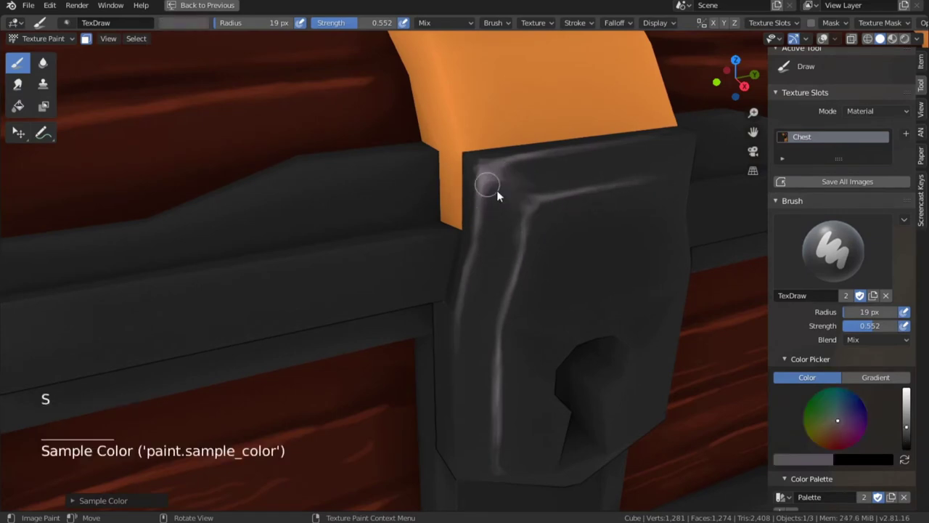
pyautogui.press('f')
pyautogui.click(501, 184)
pyautogui.moveTo(844, 355); pyautogui.dragTo(842, 152, button='middle')
pyautogui.click(796, 417)
pyautogui.moveTo(833, 434); pyautogui.dragTo(834, 261, button='middle')
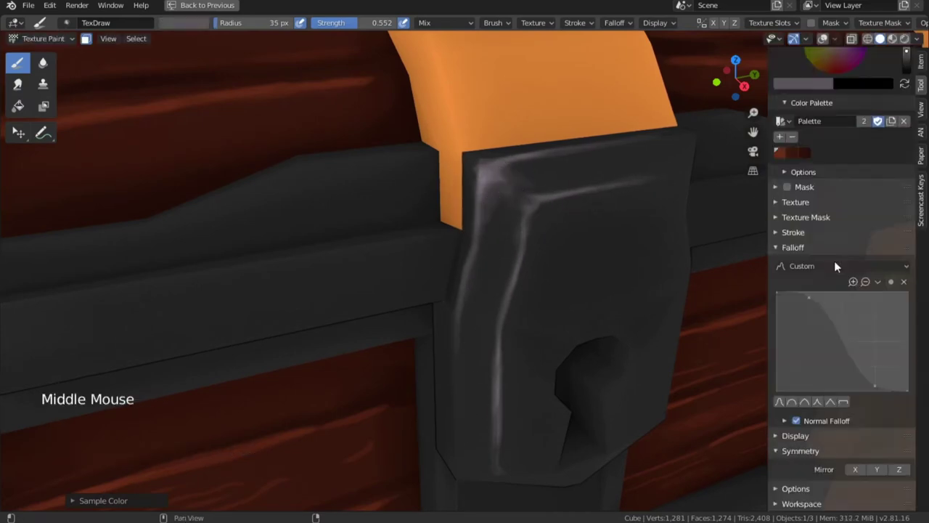
pyautogui.moveTo(809, 298); pyautogui.dragTo(812, 344)
# Step: Paint soft grey highlights over the lock plate's upper part and along the bevel at its lower pointed tip
pyautogui.moveTo(492, 330); pyautogui.dragTo(491, 296, button='middle')
pyautogui.moveTo(470, 100); pyautogui.dragTo(508, 127)
pyautogui.moveTo(488, 117); pyautogui.dragTo(533, 151)
pyautogui.moveTo(507, 123)
pyautogui.mouseDown()
pyautogui.moveTo(548, 160)
pyautogui.moveTo(532, 191)
pyautogui.moveTo(434, 141)
pyautogui.mouseUp()
pyautogui.keyDown('shift'); pyautogui.moveTo(444, 123); pyautogui.dragTo(501, 276, button='middle'); pyautogui.keyUp('shift')
pyautogui.moveTo(508, 308); pyautogui.dragTo(479, 300)
pyautogui.moveTo(485, 294); pyautogui.dragTo(493, 256)
pyautogui.click(497, 312)
pyautogui.click(504, 232)
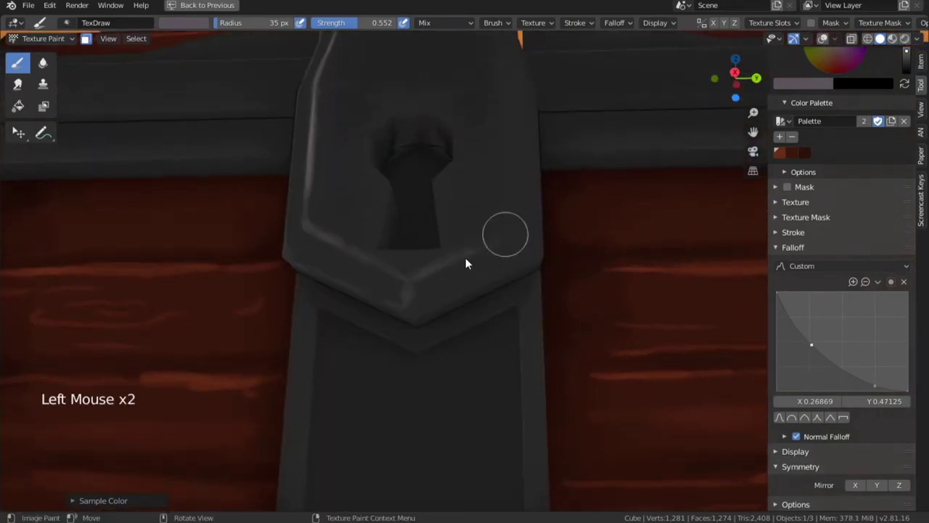
# Step: Paint soft grey highlights along the lock plate's inner right edge and around its inner upper right corner
pyautogui.moveTo(504, 233); pyautogui.dragTo(503, 375, button='middle')
pyautogui.click(493, 378)
pyautogui.click(493, 379)
pyautogui.click(493, 379)
pyautogui.click(462, 193)
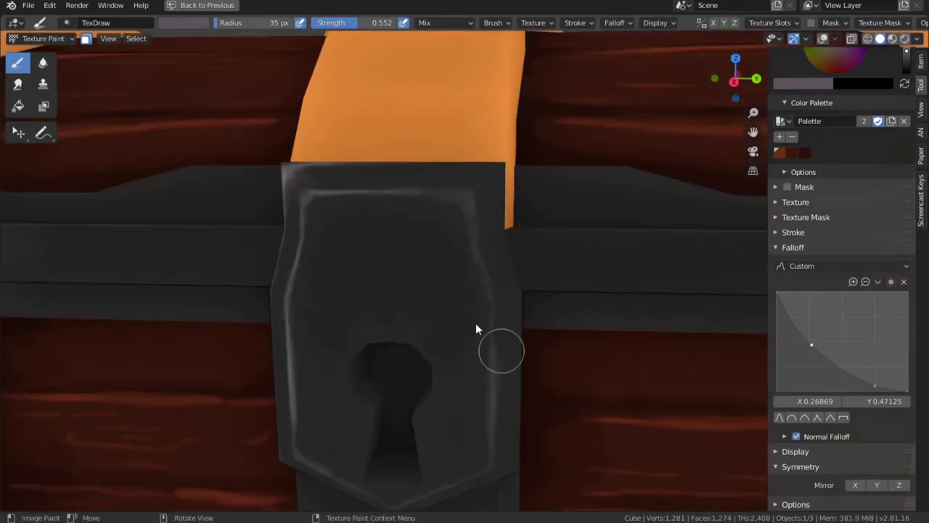
pyautogui.click(460, 276)
pyautogui.click(482, 312)
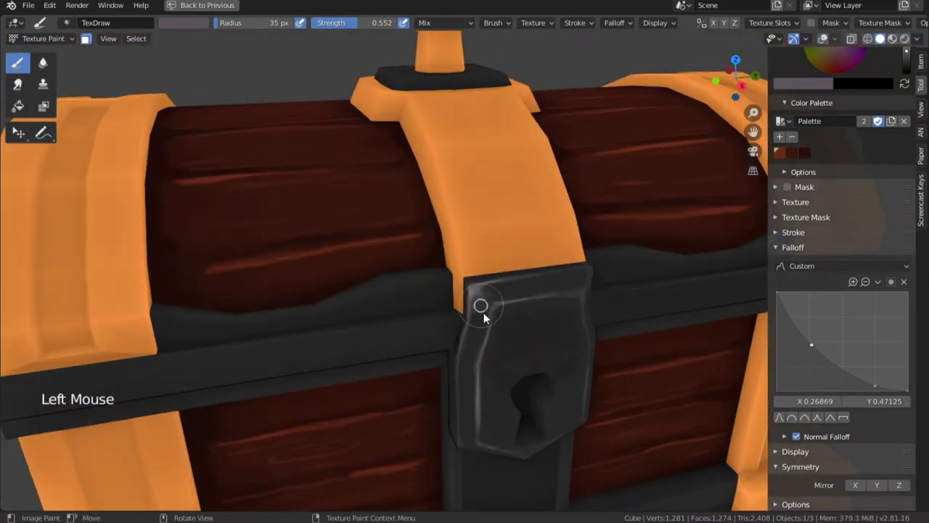
# Step: Build up the grey highlights along the lock plate's outer left edge and top rim
pyautogui.click(468, 359)
pyautogui.click(468, 360)
pyautogui.click(493, 423)
pyautogui.click(493, 423)
pyautogui.click(482, 373)
pyautogui.click(482, 373)
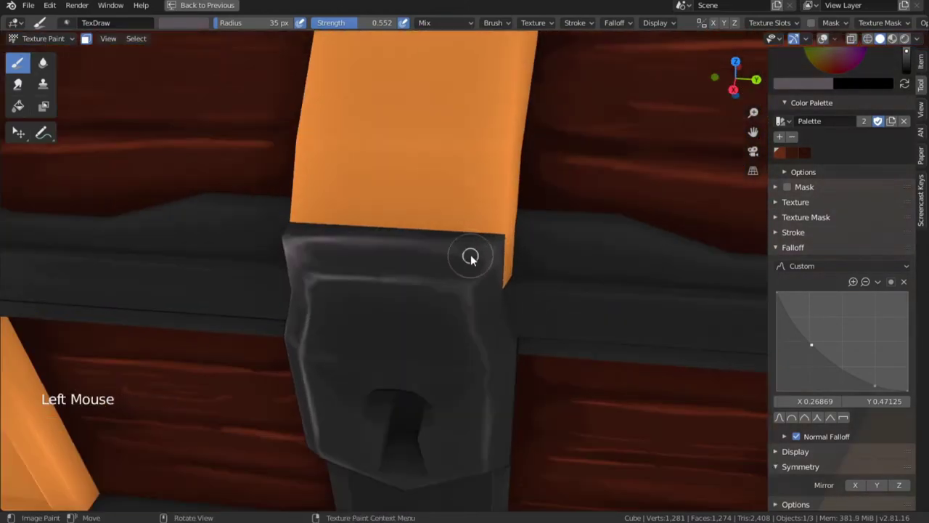
# Step: Lighten the brush colour, set the radius to 14 px and paint crisp highlights at the lock plate's outer upper left corner and top rim
pyautogui.moveTo(469, 257); pyautogui.dragTo(755, 218, button='middle')
pyautogui.scroll(2, 900, 142)
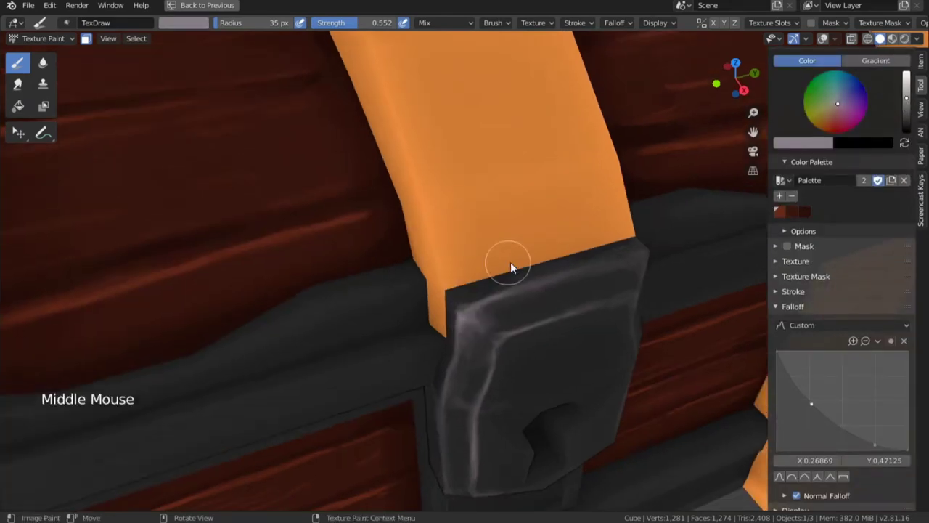
pyautogui.press('f')
pyautogui.click(464, 310)
pyautogui.click(464, 310)
pyautogui.click(464, 310)
pyautogui.click(465, 310)
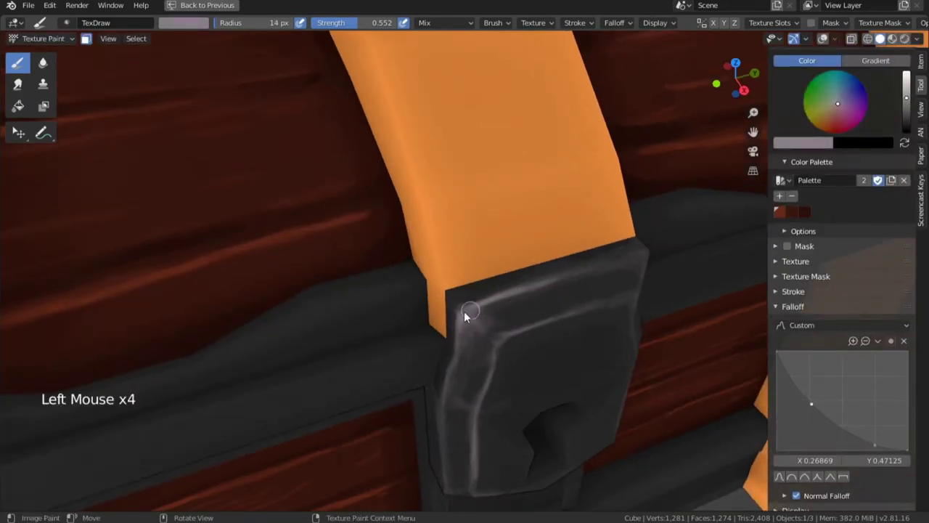
pyautogui.moveTo(464, 311); pyautogui.dragTo(507, 293, button='middle')
pyautogui.click(500, 315)
pyautogui.click(500, 315)
# Step: Retouch the lock plate's left bevel with a sampled dark grey, and strengthen the edge lines and top rim in pale grey
pyautogui.press('s')
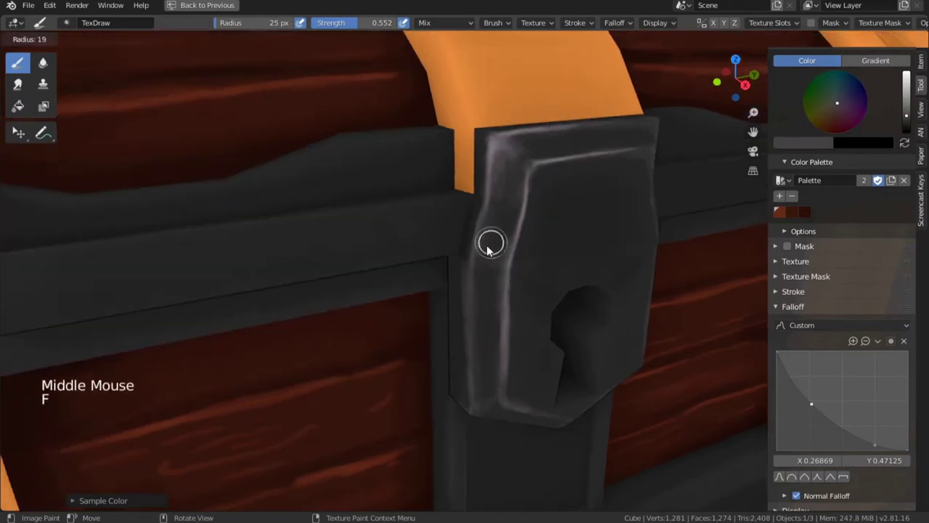
pyautogui.click(470, 317)
pyautogui.click(470, 317)
pyautogui.click(470, 319)
pyautogui.click(470, 319)
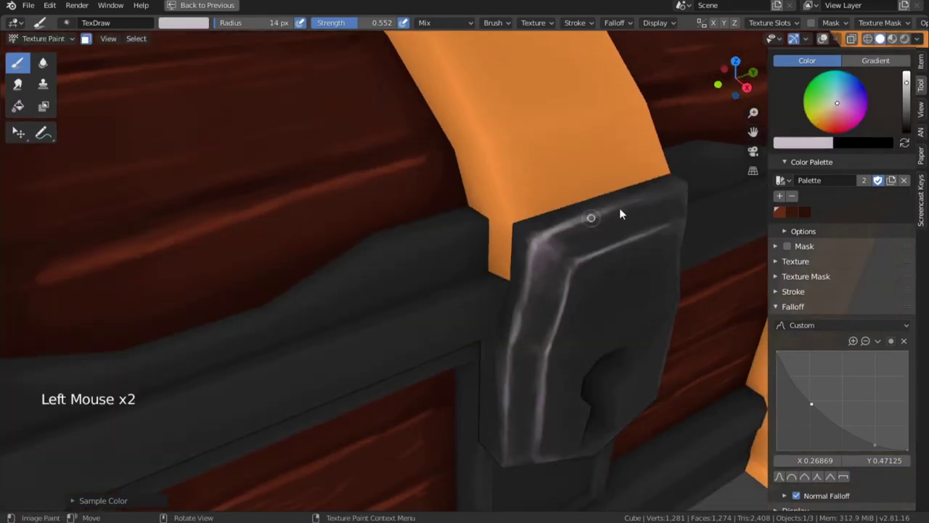
pyautogui.moveTo(619, 209); pyautogui.dragTo(657, 196)
# Step: Paint thin pale highlights along the lock plate's lower pointed edges
pyautogui.moveTo(653, 207)
pyautogui.mouseDown(button='middle')
pyautogui.moveTo(599, 260)
pyautogui.moveTo(508, 305)
pyautogui.mouseUp(button='middle')
pyautogui.click(392, 262)
pyautogui.moveTo(393, 262)
pyautogui.mouseDown(button='middle')
pyautogui.moveTo(411, 292)
pyautogui.moveTo(435, 290)
pyautogui.mouseUp(button='middle')
pyautogui.click(398, 298)
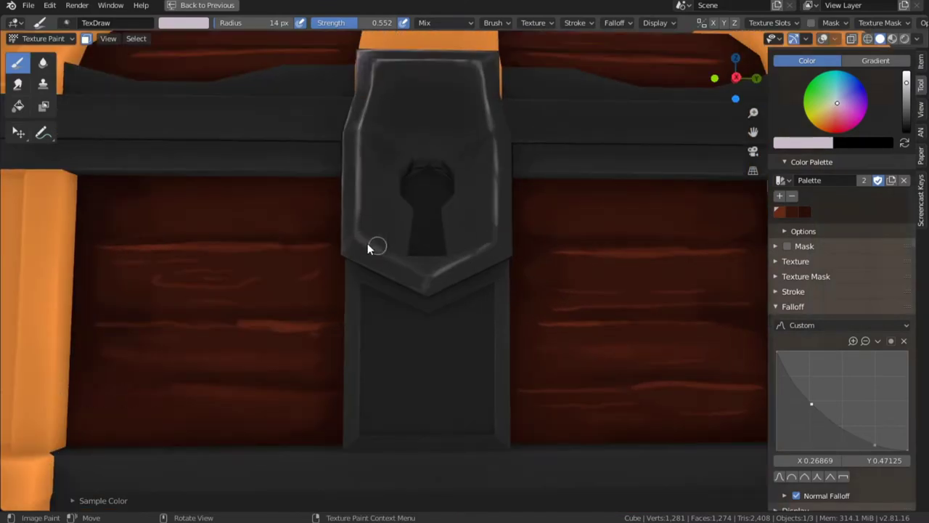
pyautogui.moveTo(373, 245); pyautogui.dragTo(443, 263, button='middle')
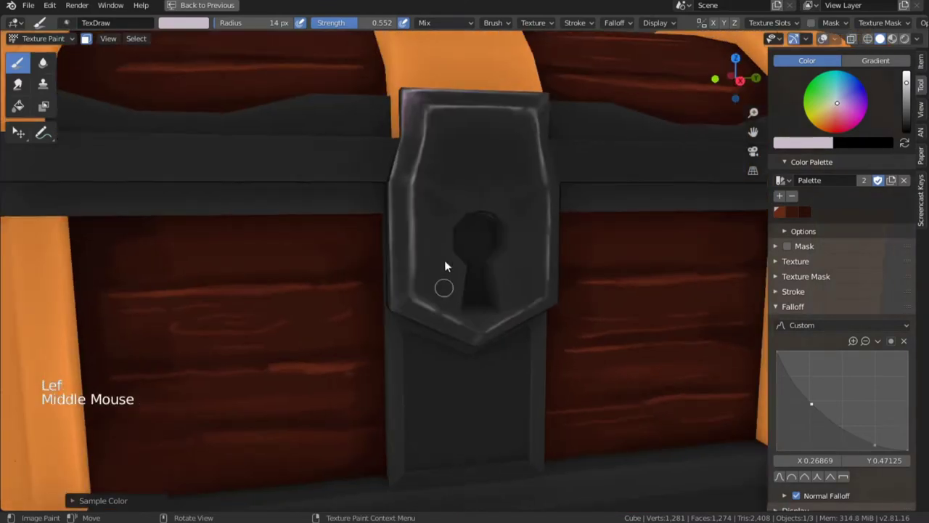
# Step: Paint thin pale diagonal scratches across the lock plate's face and outer sides around the keyhole
pyautogui.click(428, 235)
pyautogui.click(534, 253)
pyautogui.click(449, 145)
pyautogui.click(453, 223)
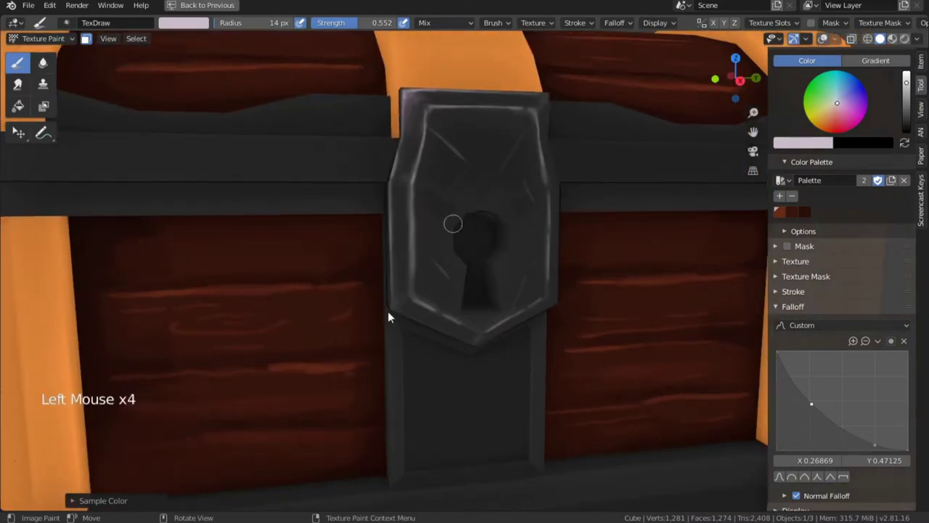
pyautogui.click(386, 168)
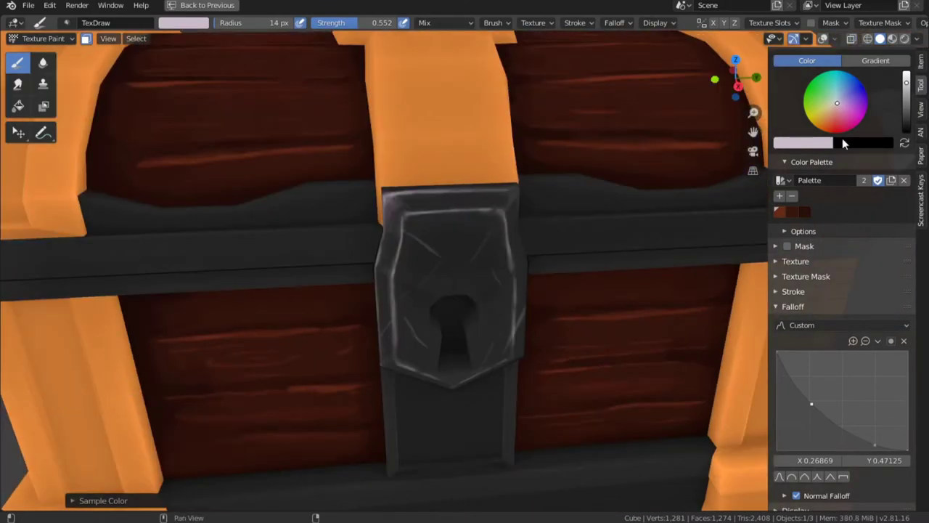
pyautogui.moveTo(523, 325)
pyautogui.keyDown('ctrl'); pyautogui.mouseDown(button='middle')
pyautogui.moveTo(477, 232)
pyautogui.moveTo(510, 216)
pyautogui.mouseUp(button='middle'); pyautogui.keyUp('ctrl')
pyautogui.click(508, 221)
pyautogui.click(501, 232)
pyautogui.hotkey('ctrl', 'z')
pyautogui.hotkey('ctrl', 'z')
pyautogui.hotkey('ctrl', 'z')
# Step: Sample a near-black grey and use a 9 px brush to paint thin shadows beside the scratches above the keyhole
pyautogui.press('s')
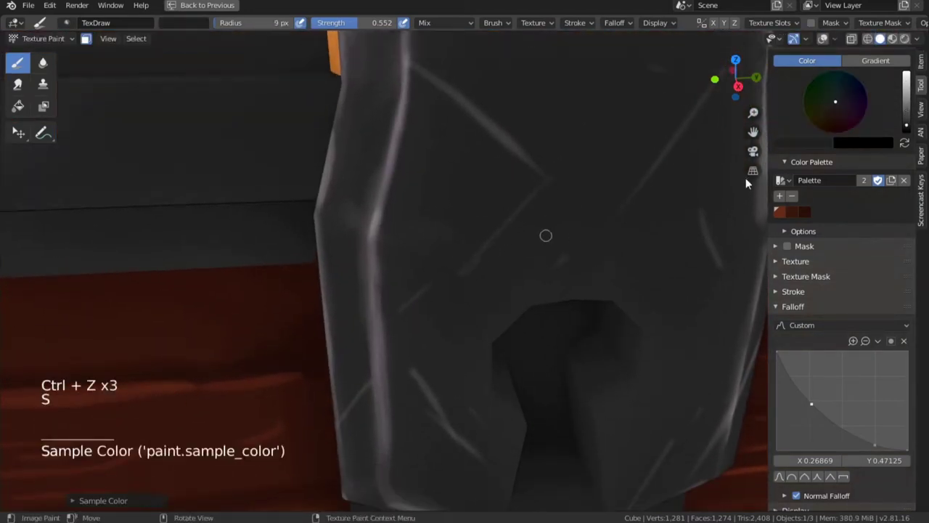
pyautogui.moveTo(433, 325); pyautogui.dragTo(418, 356)
pyautogui.moveTo(462, 110); pyautogui.dragTo(538, 179)
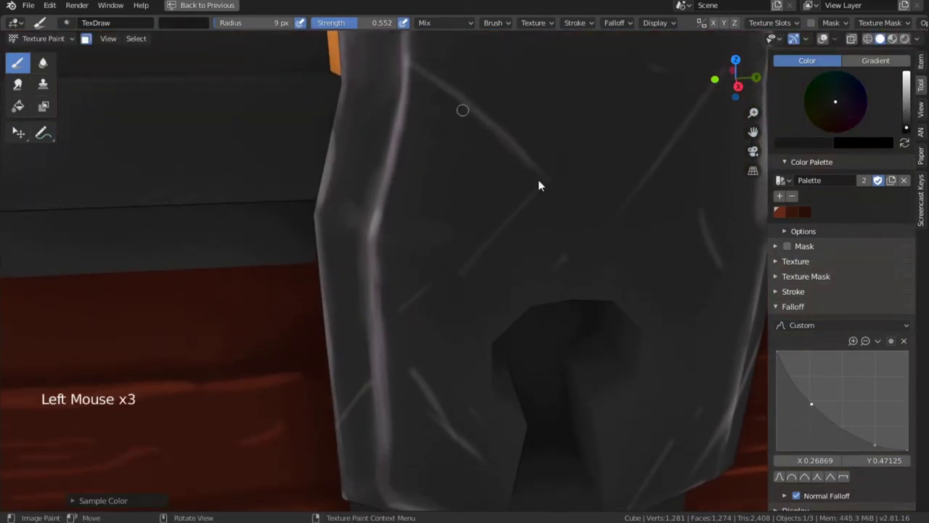
pyautogui.keyDown('shift'); pyautogui.moveTo(649, 190); pyautogui.dragTo(566, 253, button='middle'); pyautogui.keyUp('shift')
pyautogui.moveTo(661, 101); pyautogui.dragTo(617, 169)
# Step: Paint thin dark shadows beside the scratches on the lock plate's lower half and its right edge
pyautogui.keyDown('ctrl'); pyautogui.moveTo(617, 168); pyautogui.dragTo(427, 259, button='middle'); pyautogui.keyUp('ctrl')
pyautogui.moveTo(428, 259); pyautogui.dragTo(405, 226)
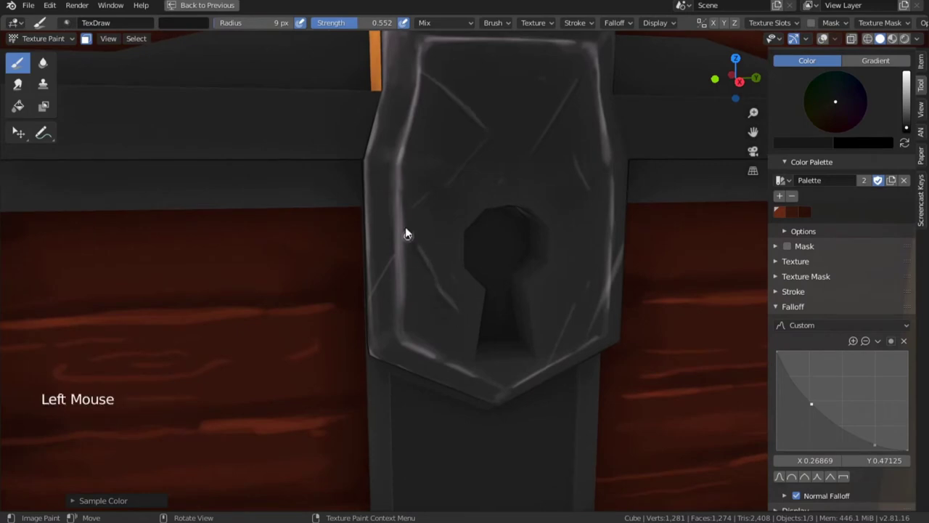
pyautogui.moveTo(405, 227); pyautogui.dragTo(504, 222, button='middle')
pyautogui.moveTo(481, 250); pyautogui.dragTo(466, 278)
pyautogui.moveTo(467, 279)
pyautogui.keyDown('shift'); pyautogui.mouseDown(button='middle')
pyautogui.moveTo(467, 228)
pyautogui.moveTo(413, 236)
pyautogui.mouseUp(button='middle'); pyautogui.keyUp('shift')
pyautogui.keyDown('ctrl'); pyautogui.moveTo(413, 235); pyautogui.dragTo(437, 271, button='middle'); pyautogui.keyUp('ctrl')
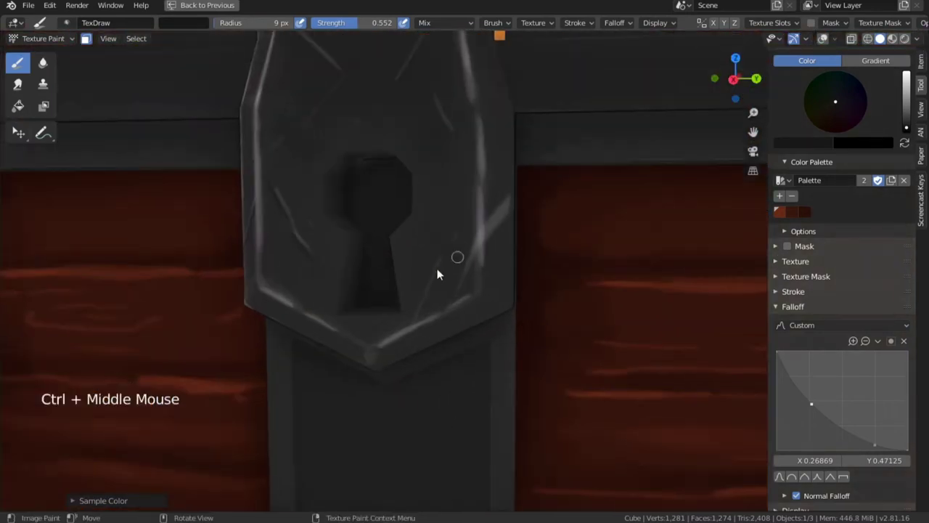
pyautogui.moveTo(465, 262)
pyautogui.mouseDown()
pyautogui.moveTo(497, 230)
pyautogui.moveTo(467, 290)
pyautogui.mouseUp()
# Step: Sample a lighter grey and refine the scratches on both sides of the keyhole with thin highlight strokes
pyautogui.press('s')
pyautogui.click(482, 263)
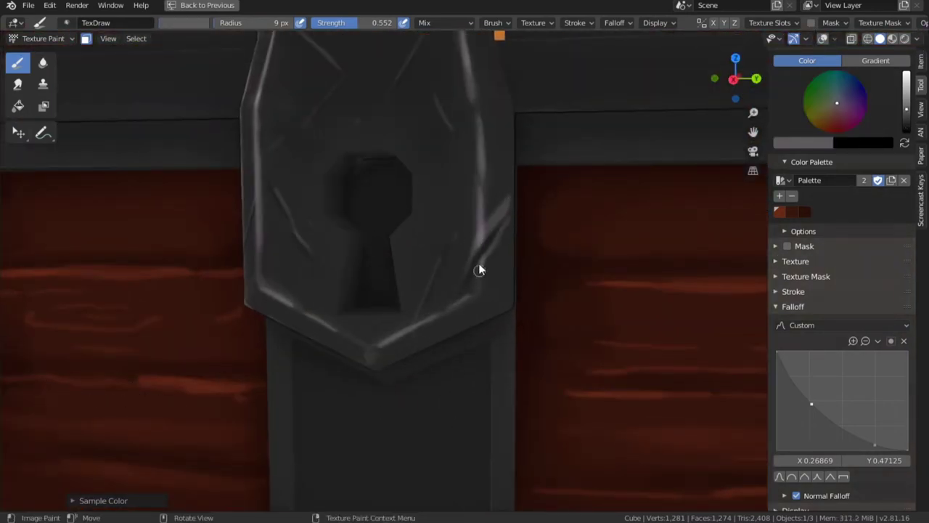
pyautogui.click(446, 317)
pyautogui.keyDown('ctrl'); pyautogui.moveTo(446, 317); pyautogui.dragTo(380, 296, button='middle'); pyautogui.keyUp('ctrl')
pyautogui.moveTo(358, 267); pyautogui.dragTo(396, 324)
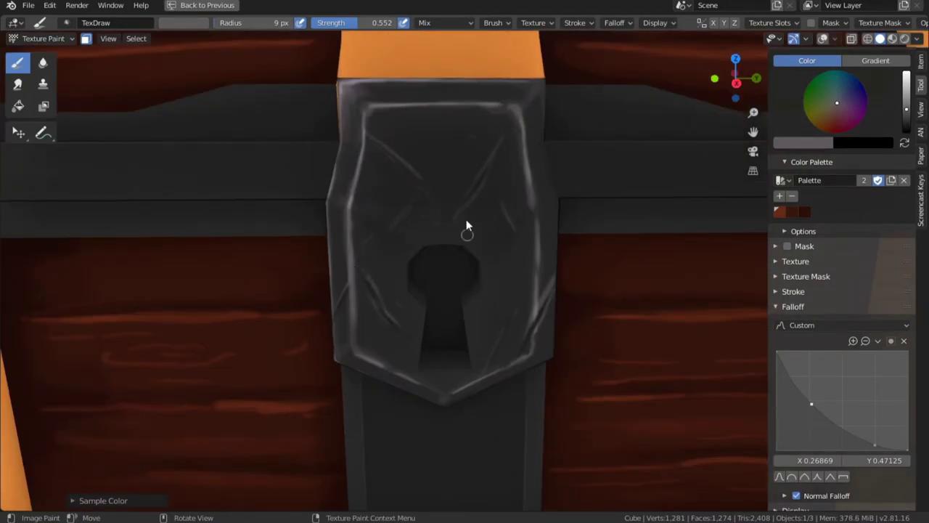
pyautogui.keyDown('ctrl'); pyautogui.moveTo(467, 225); pyautogui.dragTo(501, 238, button='middle'); pyautogui.keyUp('ctrl')
pyautogui.click(511, 313)
# Step: Show the overlays in Edit Mode and select all linked faces inside the keyhole using face selection
pyautogui.keyDown('ctrl'); pyautogui.moveTo(512, 313); pyautogui.dragTo(460, 288, button='middle'); pyautogui.keyUp('ctrl')
pyautogui.press('Tab')
pyautogui.click(822, 39)
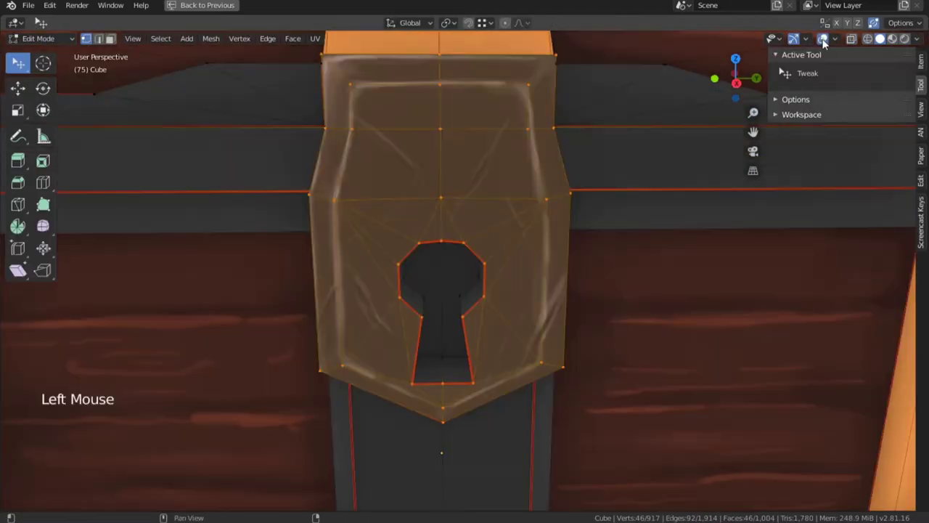
pyautogui.click(438, 324)
pyautogui.moveTo(438, 324); pyautogui.dragTo(441, 314, button='middle')
pyautogui.press('3')
pyautogui.click(444, 313)
pyautogui.keyDown('shift'); pyautogui.click(430, 309); pyautogui.keyUp('shift')
pyautogui.keyDown('shift'); pyautogui.click(444, 272); pyautogui.keyUp('shift')
pyautogui.keyDown('shift'); pyautogui.click(423, 251); pyautogui.keyUp('shift')
pyautogui.keyDown('shift'); pyautogui.click(415, 231); pyautogui.keyUp('shift')
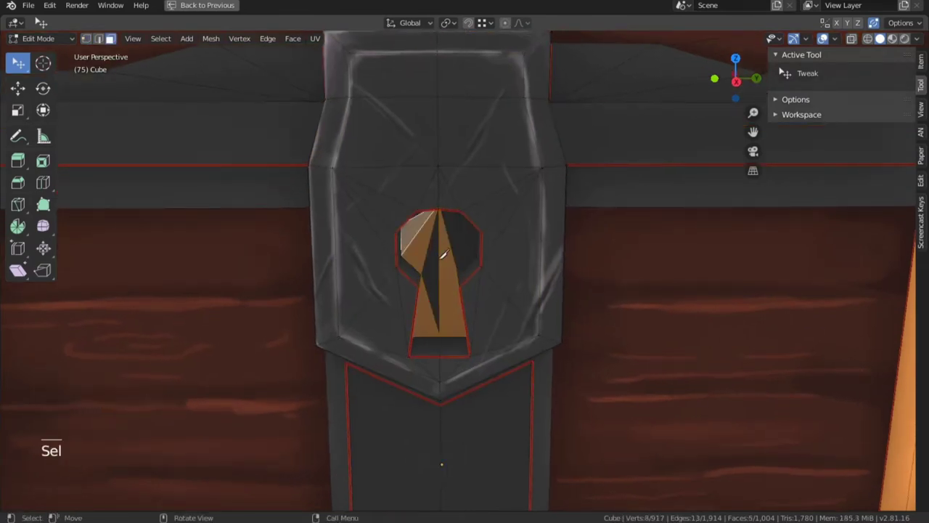
pyautogui.press('l')
# Step: Return to Texture Paint mode and darken the brush colour to black for the keyhole's selected inner faces
pyautogui.press('Tab')
pyautogui.click(908, 452)
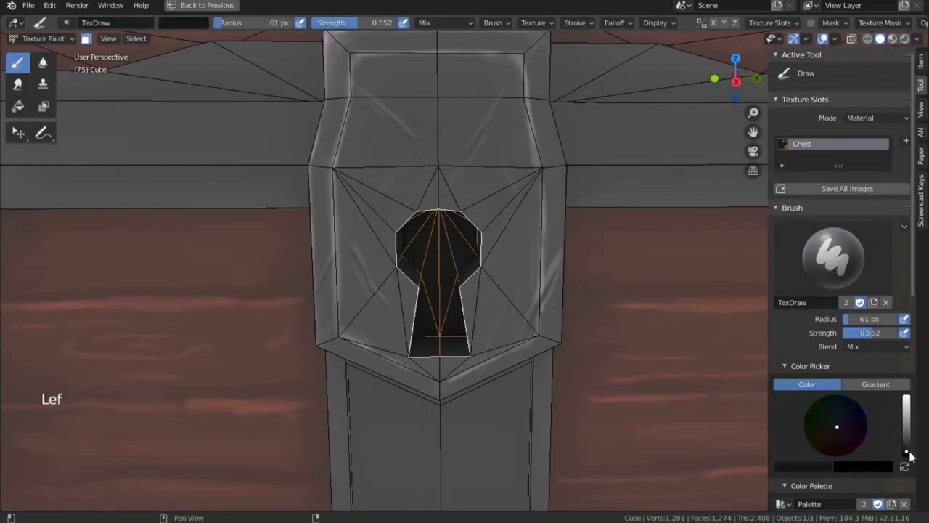
pyautogui.press('Tab')
pyautogui.press('Tab')
pyautogui.press('Tab')
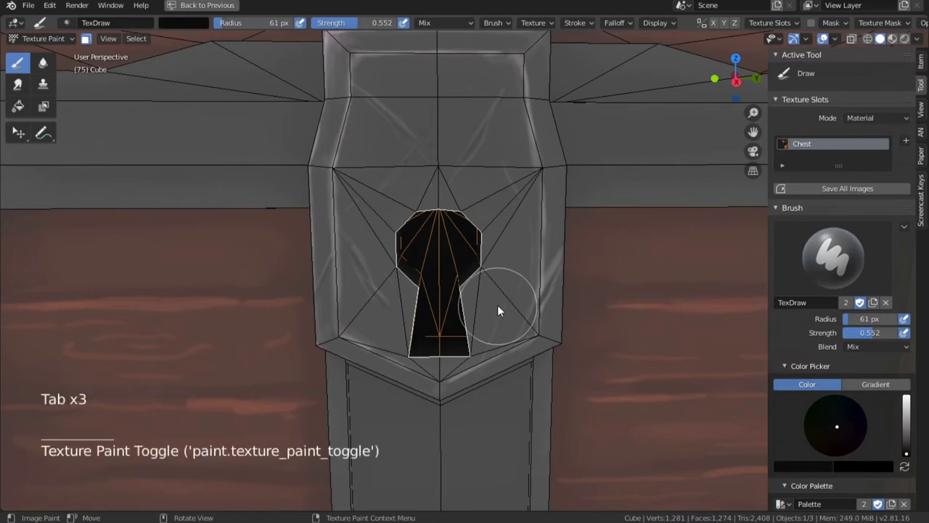
# Step: Toggle the face selection and paint over the keyhole's inner walls from several angles
pyautogui.press('a')
pyautogui.press('a')
pyautogui.press('a')
pyautogui.scroll(-5, 500, 300)
pyautogui.moveTo(531, 293)
pyautogui.keyDown('ctrl'); pyautogui.mouseDown(button='middle')
pyautogui.moveTo(539, 358)
pyautogui.moveTo(475, 138)
pyautogui.mouseUp(button='middle'); pyautogui.keyUp('ctrl')
pyautogui.moveTo(465, 210); pyautogui.dragTo(471, 228)
pyautogui.moveTo(471, 228); pyautogui.dragTo(396, 234, button='middle')
pyautogui.moveTo(396, 233); pyautogui.dragTo(417, 216)
pyautogui.moveTo(417, 216); pyautogui.dragTo(391, 145, button='middle')
pyautogui.moveTo(385, 109)
pyautogui.mouseDown()
pyautogui.moveTo(356, 111)
pyautogui.moveTo(440, 127)
pyautogui.mouseUp()
pyautogui.moveTo(440, 131); pyautogui.dragTo(502, 106, button='middle')
# Step: Maximize the image editor, sample the dark colour and paint over the lighter patches on the keyhole's UV island with a large brush
pyautogui.hotkey('ctrl', 'space')
pyautogui.hotkey('ctrl', 'space')
pyautogui.keyDown('ctrl'); pyautogui.moveTo(427, 190); pyautogui.dragTo(449, 176, button='middle'); pyautogui.keyUp('ctrl')
pyautogui.moveTo(444, 181)
pyautogui.mouseDown(button='middle')
pyautogui.moveTo(482, 235)
pyautogui.moveTo(642, 128)
pyautogui.moveTo(617, 76)
pyautogui.mouseUp(button='middle')
pyautogui.moveTo(617, 76)
pyautogui.mouseDown(button='middle')
pyautogui.moveTo(491, 275)
pyautogui.moveTo(479, 145)
pyautogui.mouseUp(button='middle')
pyautogui.keyDown('ctrl'); pyautogui.moveTo(297, 312); pyautogui.dragTo(412, 254, button='middle'); pyautogui.keyUp('ctrl')
pyautogui.press('f')
pyautogui.click(385, 257)
pyautogui.press('s')
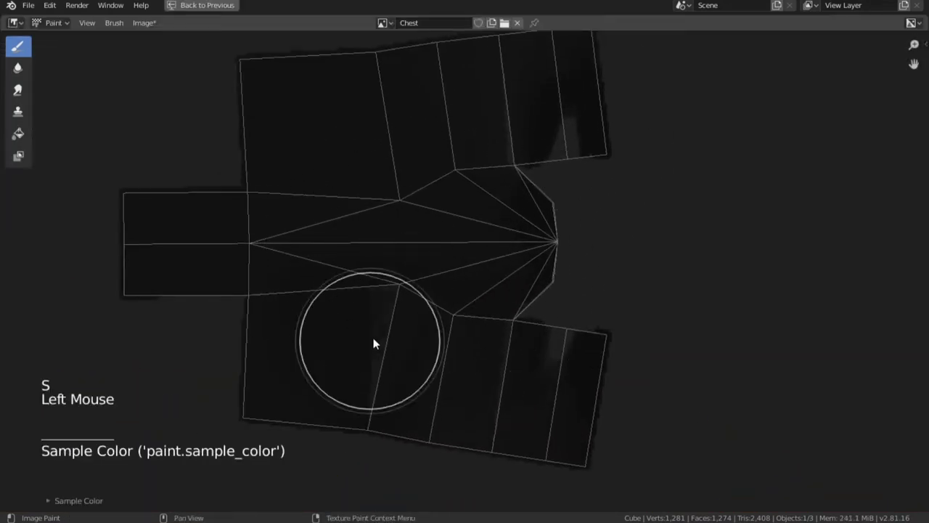
pyautogui.moveTo(373, 338)
pyautogui.mouseDown()
pyautogui.moveTo(380, 320)
pyautogui.moveTo(506, 283)
pyautogui.moveTo(549, 119)
pyautogui.moveTo(323, 199)
pyautogui.moveTo(547, 365)
pyautogui.mouseUp()
# Step: Go back to the maximized 3D view, sample a grey, set the radius to 17 px and paint thin highlights around the keyhole's rim
pyautogui.hotkey('ctrl', 'space')
pyautogui.hotkey('ctrl', 'space')
pyautogui.moveTo(523, 202); pyautogui.dragTo(690, 294, button='middle')
pyautogui.press('s')
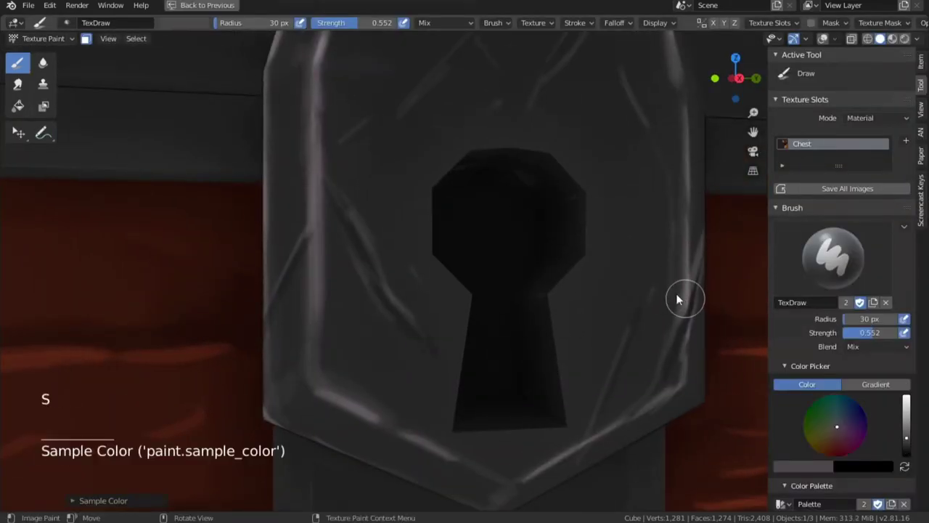
pyautogui.press('f')
pyautogui.click(541, 245)
pyautogui.moveTo(591, 248)
pyautogui.mouseDown()
pyautogui.moveTo(550, 291)
pyautogui.moveTo(559, 425)
pyautogui.mouseUp()
pyautogui.moveTo(454, 429); pyautogui.dragTo(458, 389)
pyautogui.moveTo(440, 282); pyautogui.dragTo(392, 277, button='middle')
pyautogui.moveTo(225, 434); pyautogui.dragTo(231, 371)
pyautogui.moveTo(340, 214); pyautogui.dragTo(563, 194, button='middle')
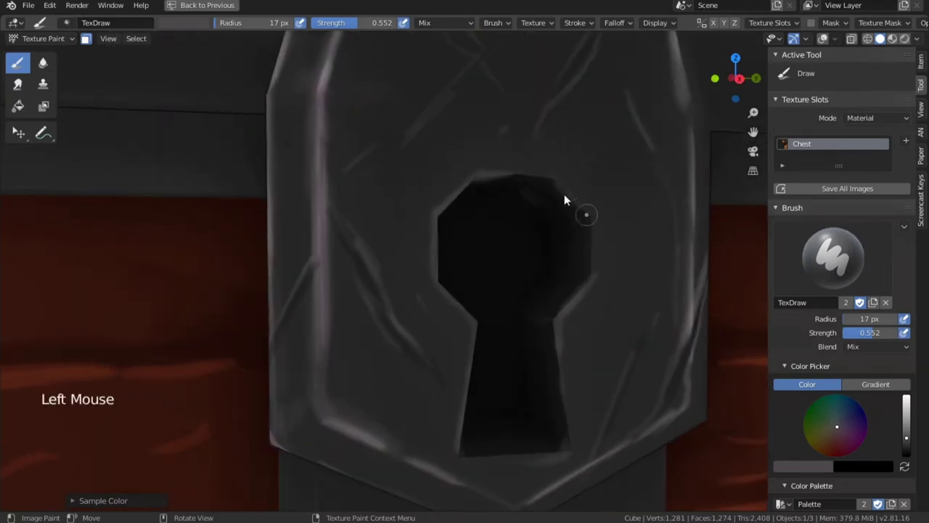
# Step: Toggle X and Z brush mirroring and test it with strokes on the dark metal band, undoing the test strokes
pyautogui.moveTo(557, 353); pyautogui.dragTo(726, 31, button='middle')
pyautogui.hotkey('ctrl', 'z')
pyautogui.click(714, 24)
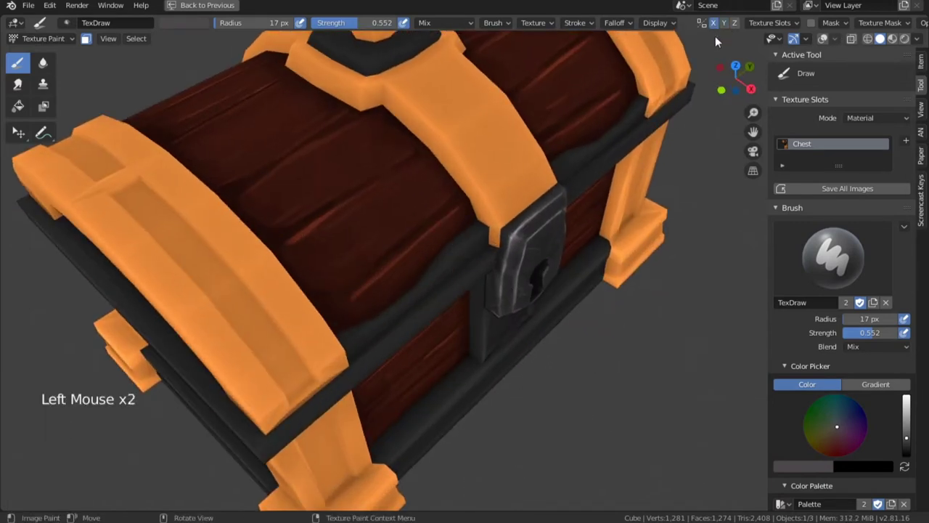
pyautogui.hotkey('ctrl', 'z')
pyautogui.moveTo(453, 263)
pyautogui.mouseDown()
pyautogui.moveTo(472, 250)
pyautogui.moveTo(447, 267)
pyautogui.mouseUp()
pyautogui.click(715, 25)
pyautogui.click(734, 24)
pyautogui.hotkey('ctrl', 'z')
# Step: Paint a soft grey highlight along the upper edge of the wavy dark trim beside the lock, redoing one stroke
pyautogui.press('l')
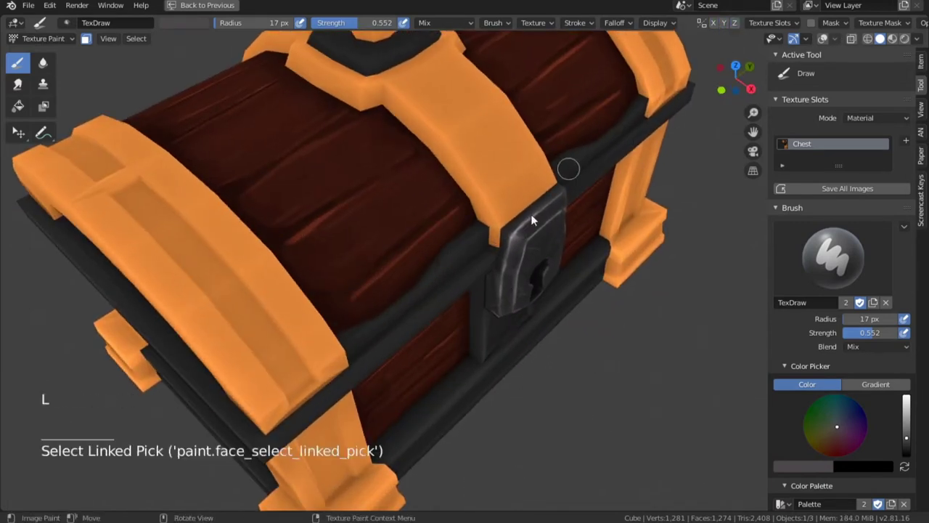
pyautogui.keyDown('ctrl'); pyautogui.moveTo(453, 271); pyautogui.dragTo(459, 226, button='middle'); pyautogui.keyUp('ctrl')
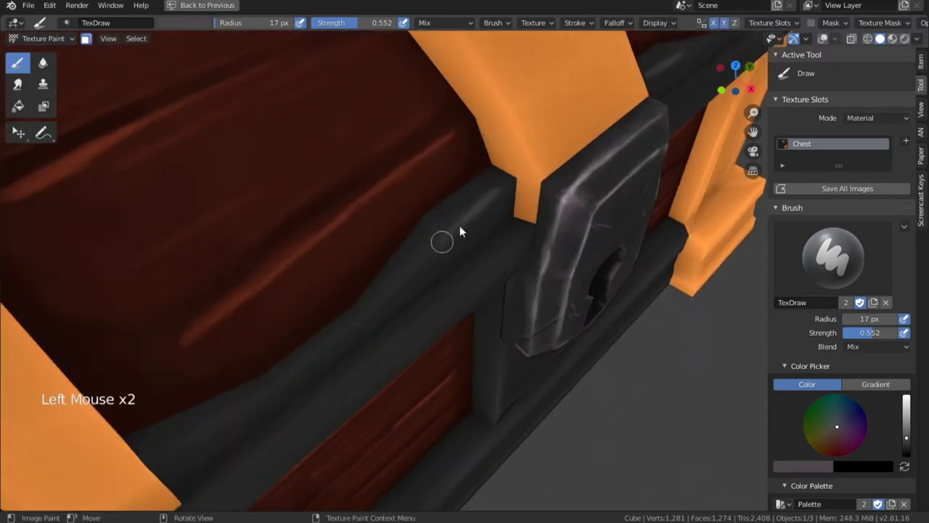
pyautogui.moveTo(434, 256); pyautogui.dragTo(392, 302)
pyautogui.keyDown('shift'); pyautogui.moveTo(418, 272); pyautogui.dragTo(449, 244, button='middle'); pyautogui.keyUp('shift')
pyautogui.hotkey('ctrl', 'z')
pyautogui.moveTo(392, 285); pyautogui.dragTo(370, 304)
pyautogui.moveTo(433, 252); pyautogui.dragTo(371, 311)
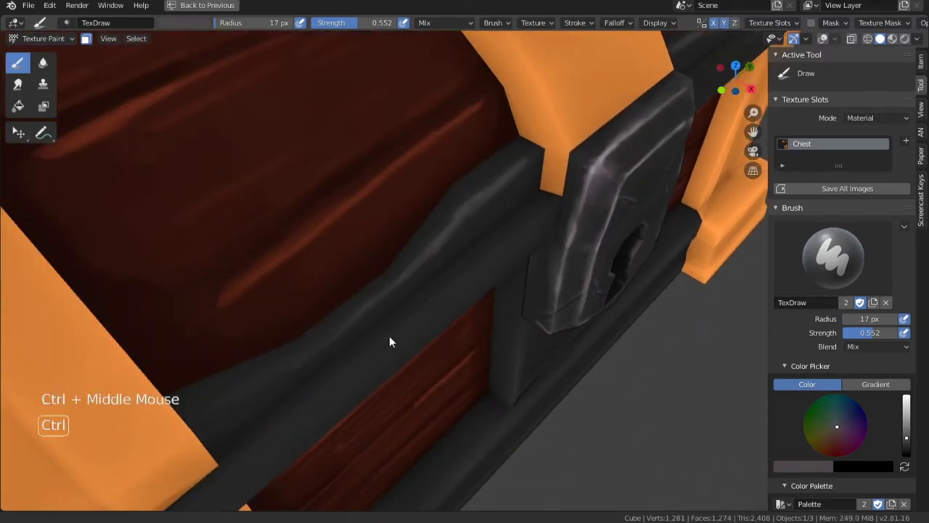
pyautogui.keyDown('ctrl'); pyautogui.moveTo(389, 335); pyautogui.dragTo(392, 378, button='middle'); pyautogui.keyUp('ctrl')
pyautogui.moveTo(392, 312); pyautogui.dragTo(485, 255, button='middle')
pyautogui.moveTo(485, 256)
pyautogui.keyDown('shift'); pyautogui.mouseDown(button='middle')
pyautogui.moveTo(447, 296)
pyautogui.moveTo(436, 218)
pyautogui.mouseUp(button='middle'); pyautogui.keyUp('shift')
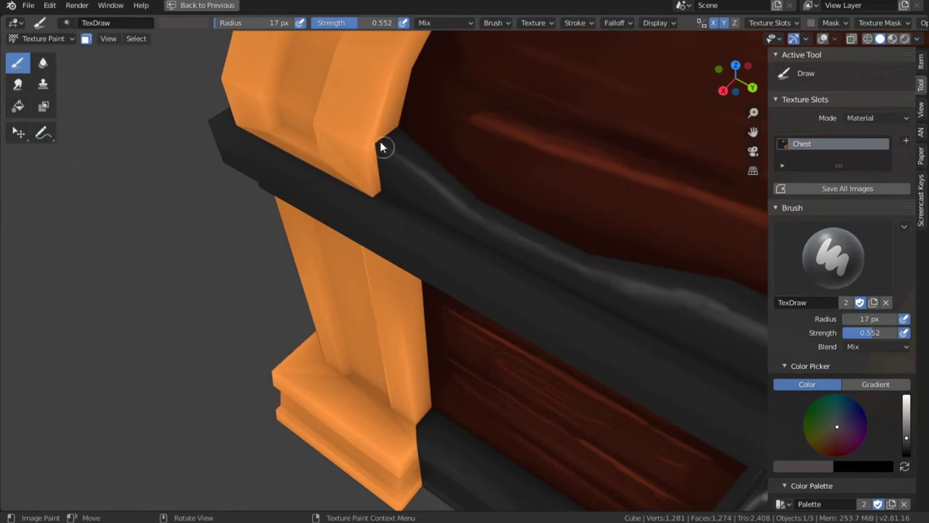
pyautogui.moveTo(381, 147); pyautogui.dragTo(500, 196, button='middle')
pyautogui.keyDown('shift'); pyautogui.moveTo(501, 196); pyautogui.dragTo(558, 188, button='middle'); pyautogui.keyUp('shift')
# Step: Sample a near-black and paint a dark crease between the wavy trim and the straight metal band below it
pyautogui.press('s')
pyautogui.click(905, 454)
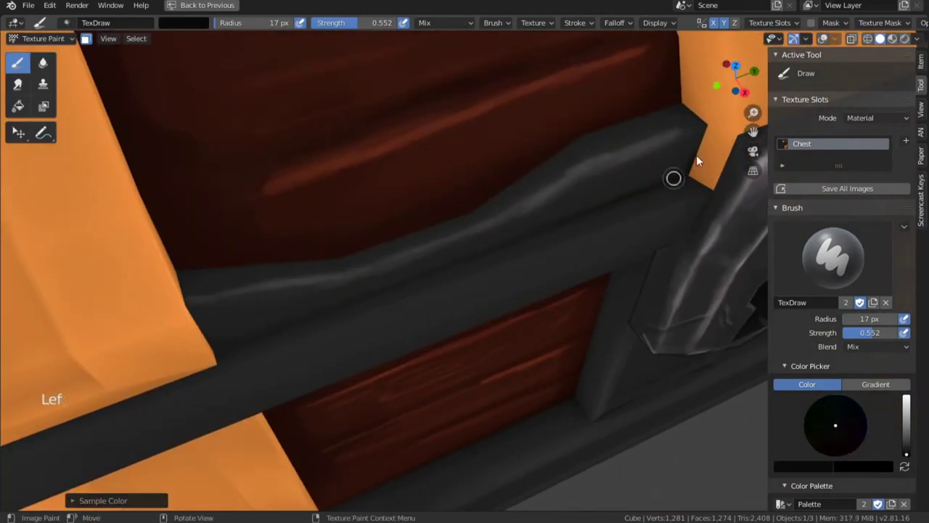
pyautogui.moveTo(320, 317); pyautogui.dragTo(243, 343)
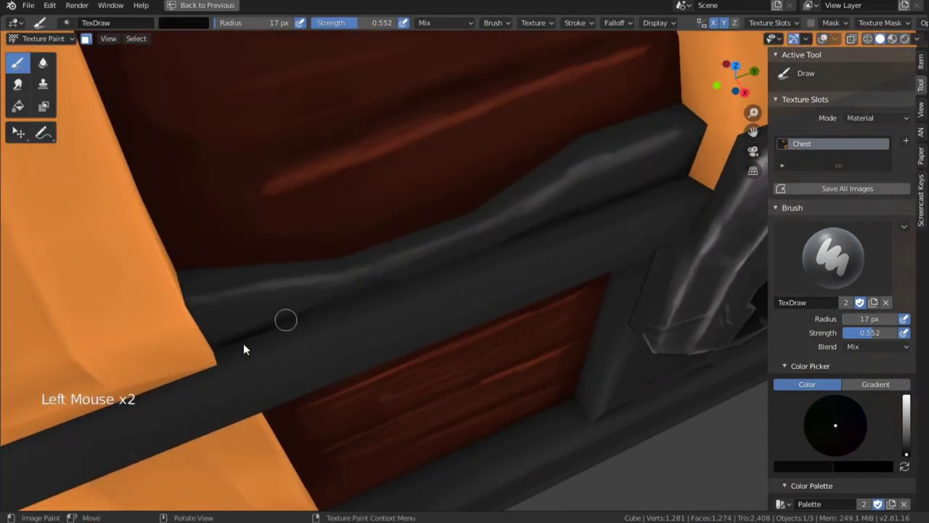
pyautogui.keyDown('ctrl'); pyautogui.moveTo(459, 259); pyautogui.dragTo(468, 326, button='middle'); pyautogui.keyUp('ctrl')
pyautogui.moveTo(468, 327); pyautogui.dragTo(493, 312, button='middle')
pyautogui.keyDown('shift'); pyautogui.moveTo(493, 312); pyautogui.dragTo(482, 182, button='middle'); pyautogui.keyUp('shift')
pyautogui.keyDown('shift'); pyautogui.moveTo(435, 261); pyautogui.dragTo(545, 218, button='middle'); pyautogui.keyUp('shift')
pyautogui.moveTo(455, 255); pyautogui.dragTo(452, 243)
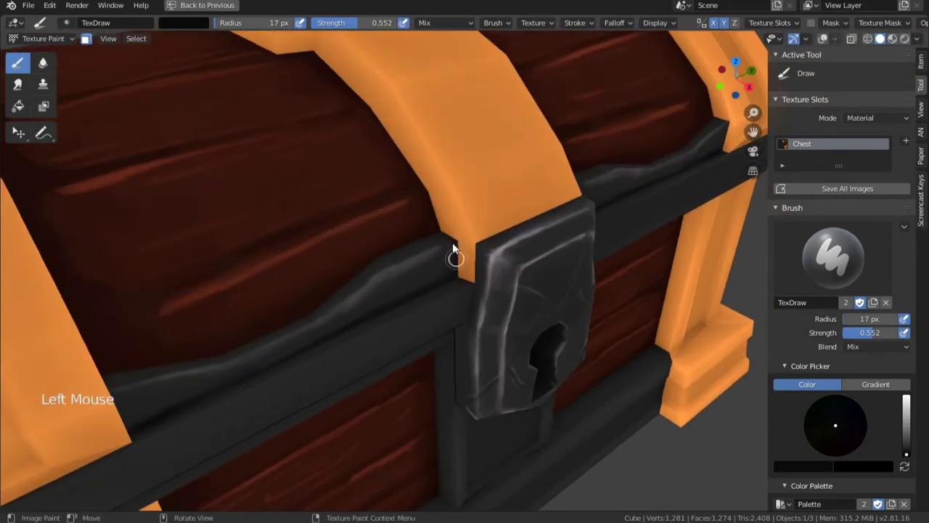
# Step: Shade the wavy trim's upper border against the red wood and its ends beside the gold straps in near-black
pyautogui.moveTo(248, 345); pyautogui.dragTo(185, 363, button='middle')
pyautogui.keyDown('shift'); pyautogui.moveTo(185, 363); pyautogui.dragTo(300, 290, button='middle'); pyautogui.keyUp('shift')
pyautogui.moveTo(301, 257); pyautogui.dragTo(412, 274)
pyautogui.moveTo(412, 274); pyautogui.dragTo(442, 272)
pyautogui.moveTo(443, 273); pyautogui.dragTo(465, 267)
pyautogui.click(280, 263)
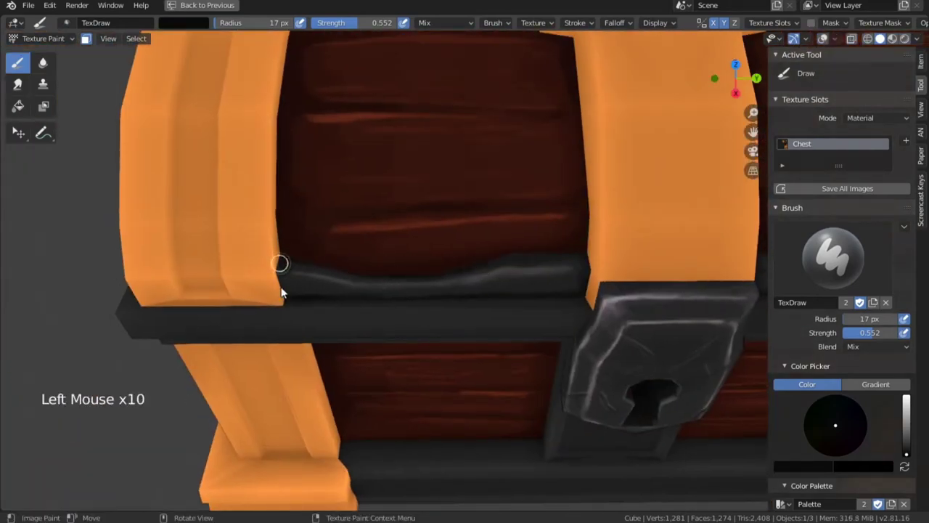
# Step: Sample dark greys from the wavy trim, set the brush radius to 11 px and blend the tones across its face
pyautogui.keyDown('ctrl'); pyautogui.moveTo(298, 288); pyautogui.dragTo(549, 209, button='middle'); pyautogui.keyUp('ctrl')
pyautogui.press('s')
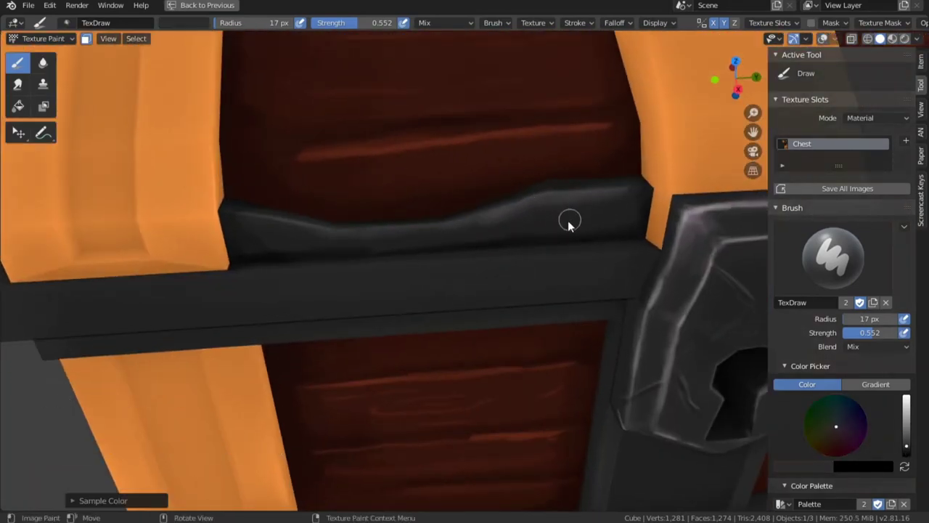
pyautogui.press('a')
pyautogui.press('s')
pyautogui.press('f')
pyautogui.click(580, 222)
pyautogui.moveTo(581, 211); pyautogui.dragTo(602, 234)
pyautogui.hotkey('ctrl', 'z')
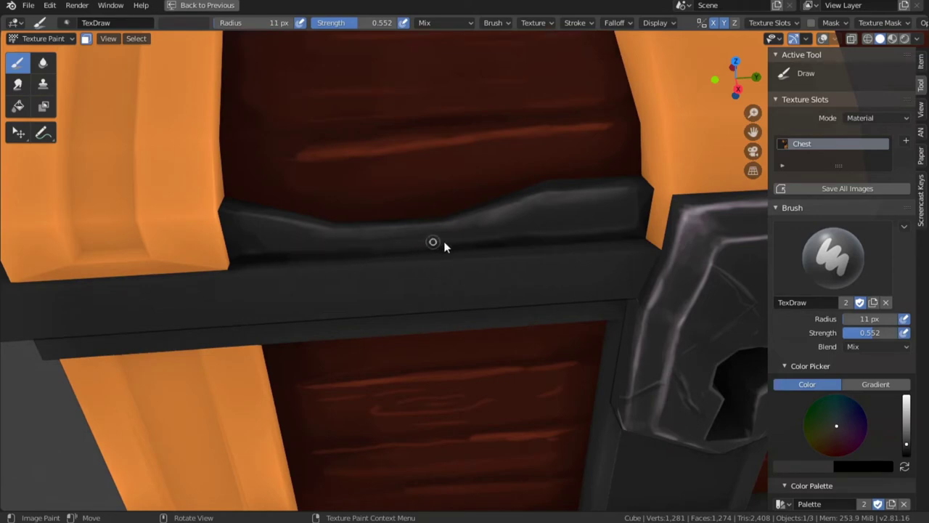
pyautogui.press('s')
pyautogui.click(287, 242)
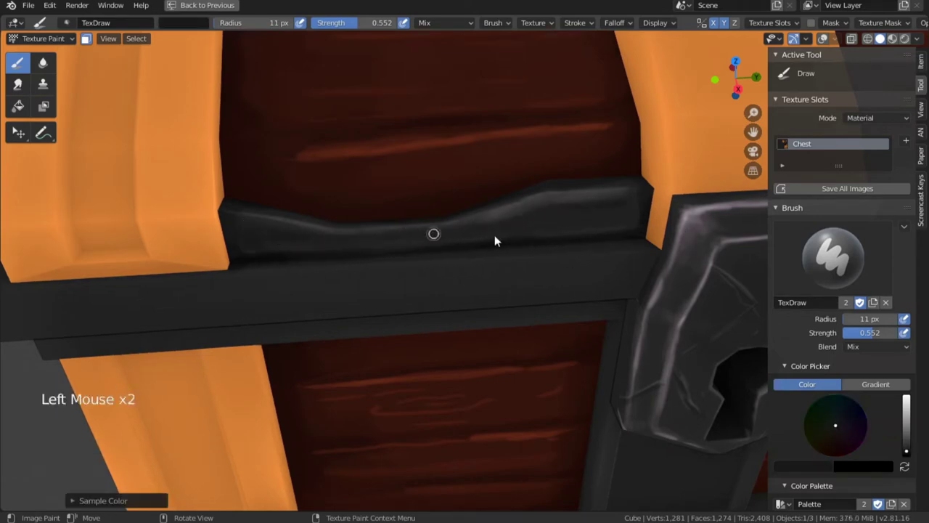
# Step: Sample a light grey, set the brush radius to 9 px and paint thin bright highlights along the wavy trim's upper edge
pyautogui.keyDown('ctrl'); pyautogui.moveTo(613, 210); pyautogui.dragTo(599, 240, button='middle'); pyautogui.keyUp('ctrl')
pyautogui.keyDown('ctrl'); pyautogui.moveTo(600, 239); pyautogui.dragTo(492, 218, button='middle'); pyautogui.keyUp('ctrl')
pyautogui.press('s')
pyautogui.moveTo(657, 297)
pyautogui.keyDown('shift'); pyautogui.mouseDown(button='middle')
pyautogui.moveTo(562, 322)
pyautogui.moveTo(469, 262)
pyautogui.moveTo(448, 304)
pyautogui.moveTo(612, 324)
pyautogui.moveTo(566, 279)
pyautogui.moveTo(505, 183)
pyautogui.mouseUp(button='middle'); pyautogui.keyUp('shift')
pyautogui.press('f')
pyautogui.click(454, 272)
pyautogui.moveTo(505, 183); pyautogui.dragTo(550, 174)
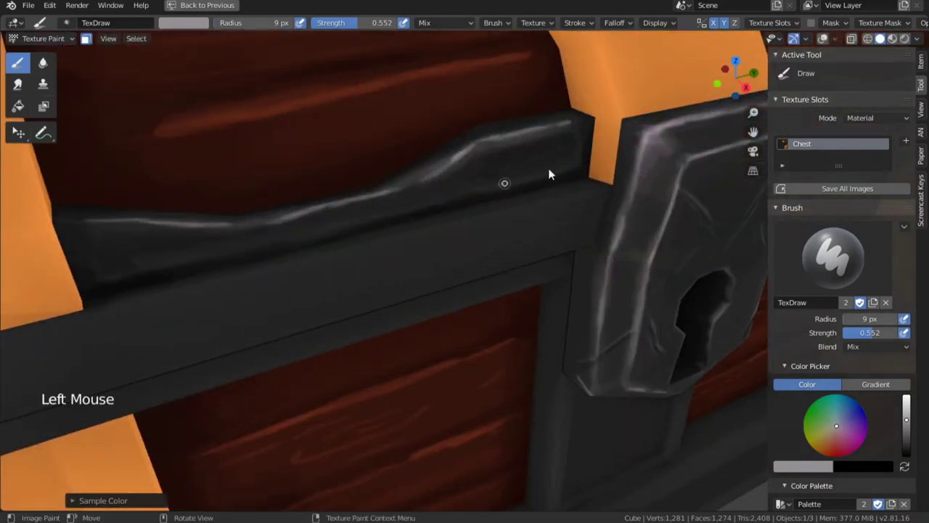
# Step: Undo the last strokes and paint thin light highlights just above the wavy trim's lower crease
pyautogui.hotkey('ctrl', 'z')
pyautogui.hotkey('ctrl', 'z')
pyautogui.hotkey('ctrl', 'z')
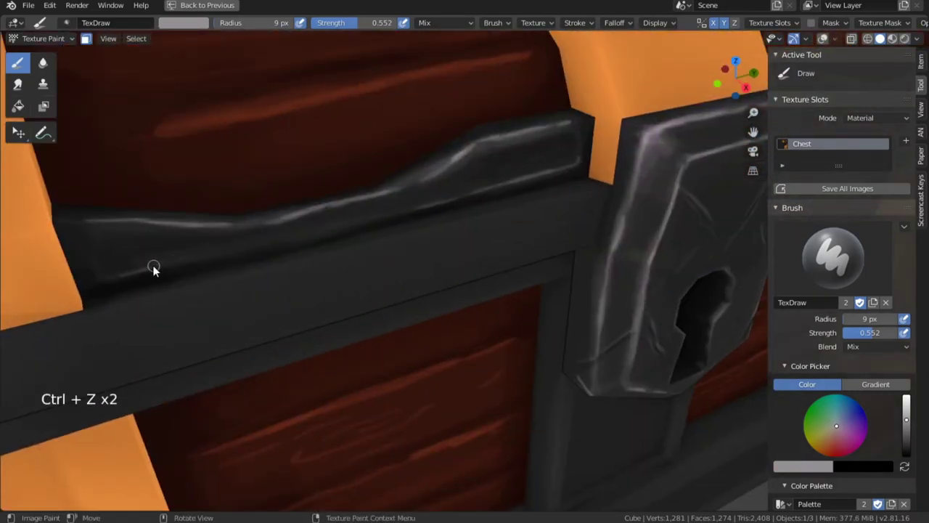
pyautogui.moveTo(329, 221); pyautogui.dragTo(384, 243, button='middle')
pyautogui.keyDown('shift'); pyautogui.moveTo(385, 243); pyautogui.dragTo(439, 265, button='middle'); pyautogui.keyUp('shift')
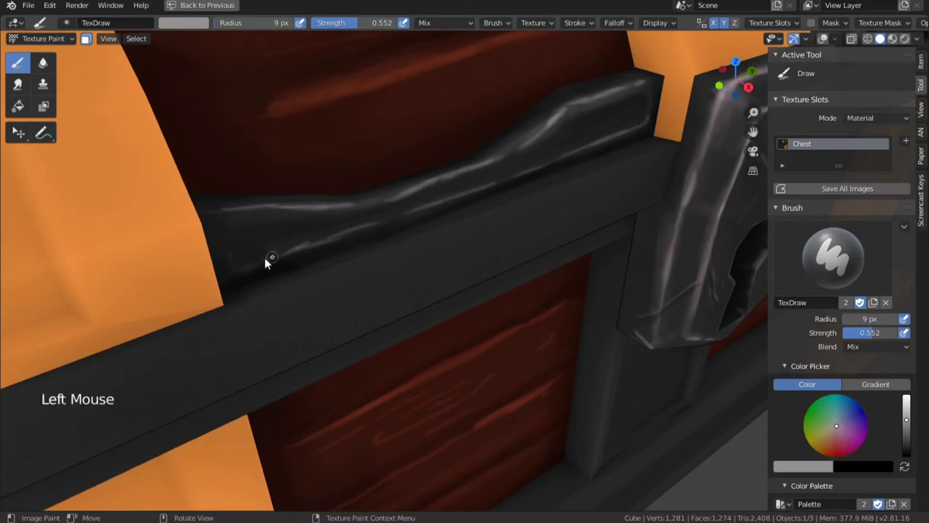
pyautogui.click(294, 247)
# Step: Isolate the inner panel faces below the lock for painting and pick a grey brush colour
pyautogui.keyDown('ctrl'); pyautogui.moveTo(305, 249); pyautogui.dragTo(529, 309, button='middle'); pyautogui.keyUp('ctrl')
pyautogui.scroll(3, 533, 312)
pyautogui.press('l')
pyautogui.scroll(2, 500, 334)
pyautogui.click(501, 321)
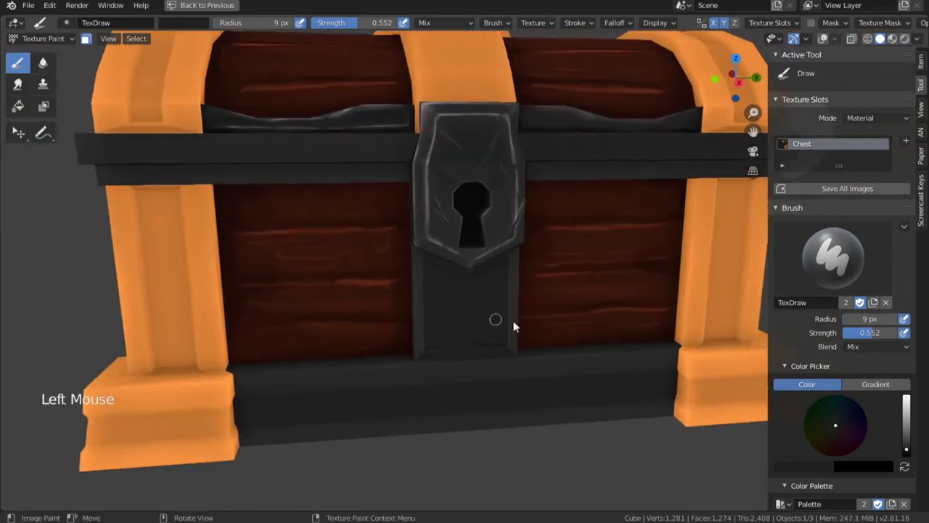
pyautogui.scroll(2, 501, 322)
pyautogui.press('s')
pyautogui.click(475, 330)
pyautogui.hotkey('alt', 'a')
pyautogui.click(491, 281)
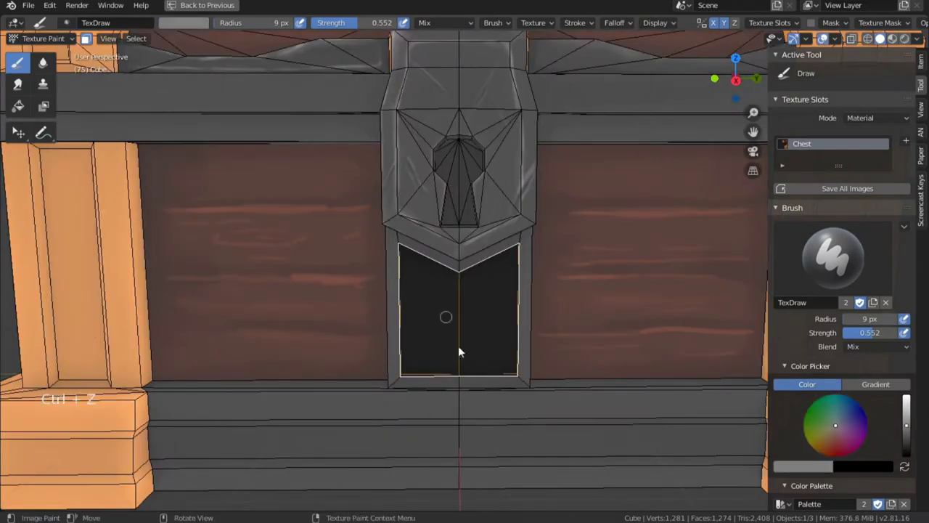
# Step: Paint a mirrored leaf ornament in thin grey lines on the panel below the lock
pyautogui.moveTo(411, 367)
pyautogui.mouseDown()
pyautogui.moveTo(413, 282)
pyautogui.moveTo(454, 327)
pyautogui.mouseUp()
pyautogui.moveTo(448, 305)
pyautogui.keyDown('ctrl'); pyautogui.mouseDown(button='middle')
pyautogui.moveTo(447, 343)
pyautogui.moveTo(428, 308)
pyautogui.mouseUp(button='middle'); pyautogui.keyUp('ctrl')
pyautogui.hotkey('alt', 'z')
pyautogui.moveTo(428, 308)
pyautogui.mouseDown(button='middle')
pyautogui.moveTo(479, 378)
pyautogui.moveTo(465, 436)
pyautogui.mouseUp(button='middle')
pyautogui.hotkey('alt', 'z')
pyautogui.moveTo(382, 296); pyautogui.dragTo(382, 340)
pyautogui.keyDown('shift'); pyautogui.moveTo(535, 399); pyautogui.dragTo(521, 363, button='middle'); pyautogui.keyUp('shift')
pyautogui.keyDown('ctrl'); pyautogui.moveTo(520, 362); pyautogui.dragTo(535, 407, button='middle'); pyautogui.keyUp('ctrl')
# Step: Select all faces, sample a near-black and paint shading around and between the ornament's leaves
pyautogui.moveTo(906, 425); pyautogui.dragTo(907, 447)
pyautogui.press('a')
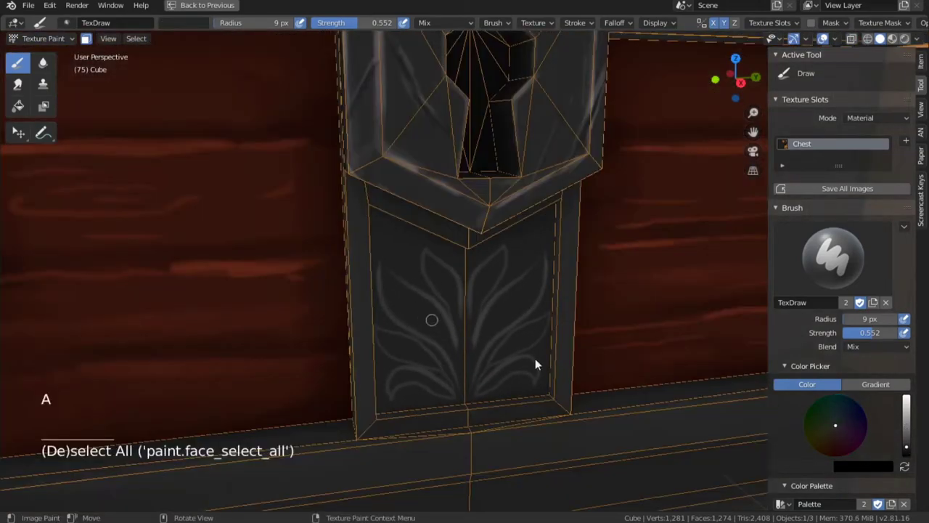
pyautogui.press('s')
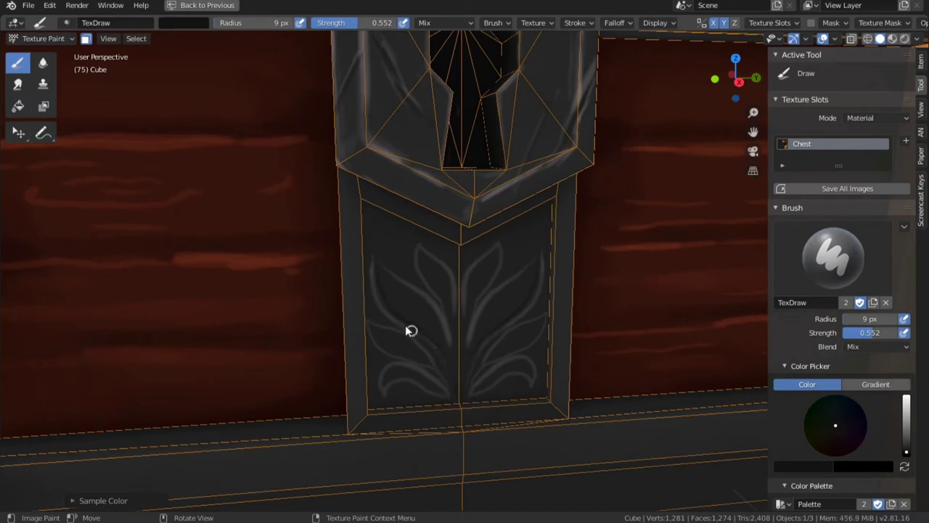
pyautogui.moveTo(414, 249); pyautogui.dragTo(425, 279)
pyautogui.moveTo(370, 252); pyautogui.dragTo(364, 216, button='middle')
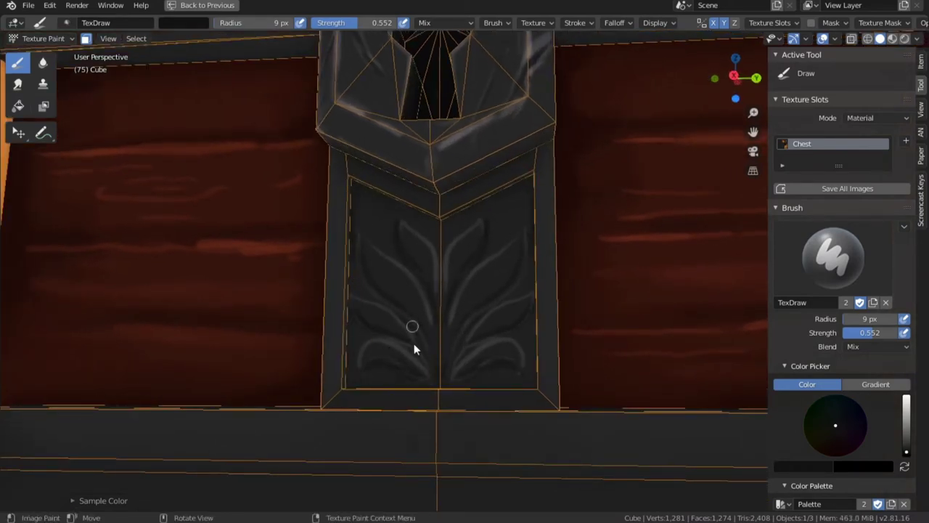
pyautogui.moveTo(414, 344); pyautogui.dragTo(414, 291, button='middle')
pyautogui.moveTo(387, 302); pyautogui.dragTo(379, 274)
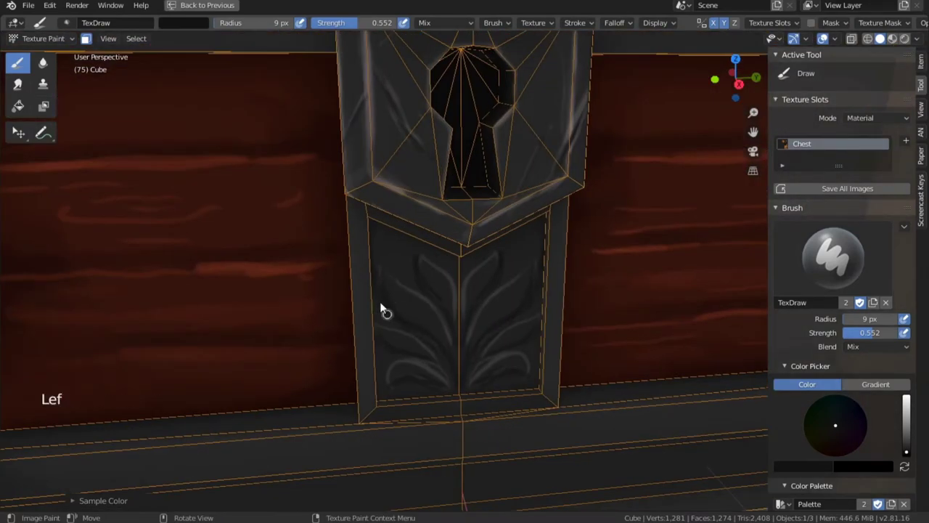
pyautogui.moveTo(458, 288); pyautogui.dragTo(391, 258, button='middle')
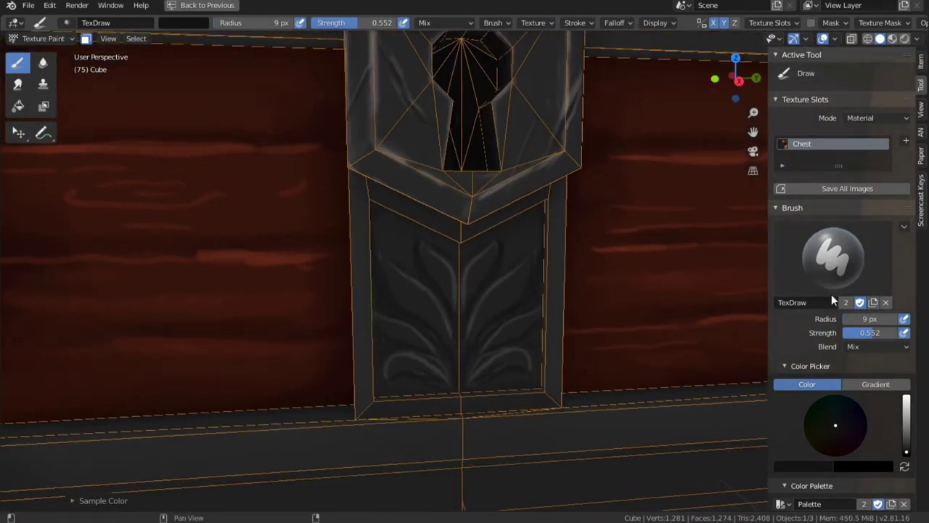
# Step: Lighten the brush colour to a mid grey and paint highlights on the outer and lowest leaves
pyautogui.click(906, 436)
pyautogui.moveTo(380, 253); pyautogui.dragTo(406, 279)
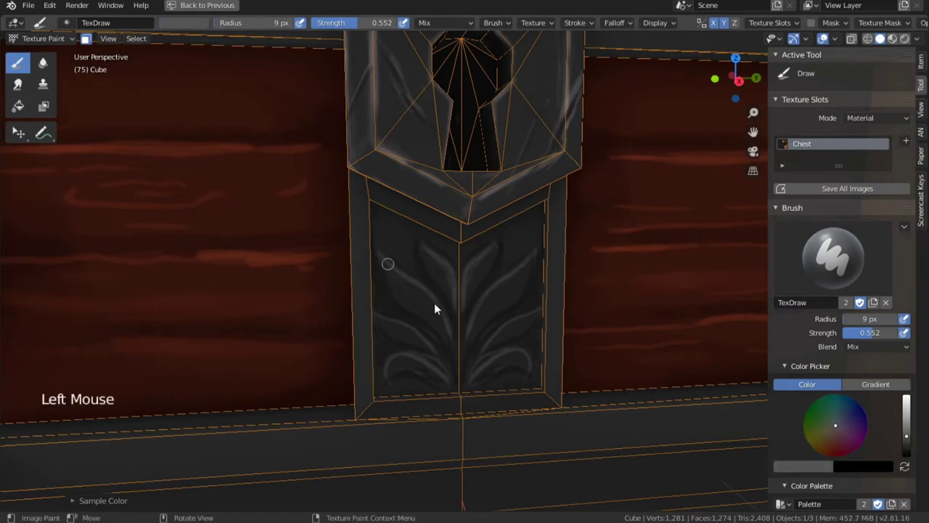
pyautogui.moveTo(388, 371); pyautogui.dragTo(421, 369)
# Step: Brighten the brush colour to near white, set the radius to 5 px and paint thin, sharp highlights on the leaves
pyautogui.moveTo(437, 312)
pyautogui.keyDown('ctrl'); pyautogui.mouseDown(button='middle')
pyautogui.moveTo(463, 352)
pyautogui.moveTo(496, 297)
pyautogui.mouseUp(button='middle'); pyautogui.keyUp('ctrl')
pyautogui.click(906, 406)
pyautogui.press('f')
pyautogui.moveTo(487, 301)
pyautogui.mouseDown()
pyautogui.moveTo(501, 336)
pyautogui.moveTo(491, 363)
pyautogui.mouseUp()
pyautogui.press('a')
pyautogui.press('a')
pyautogui.press('a')
pyautogui.keyDown('ctrl'); pyautogui.moveTo(514, 389); pyautogui.dragTo(550, 387, button='middle'); pyautogui.keyUp('ctrl')
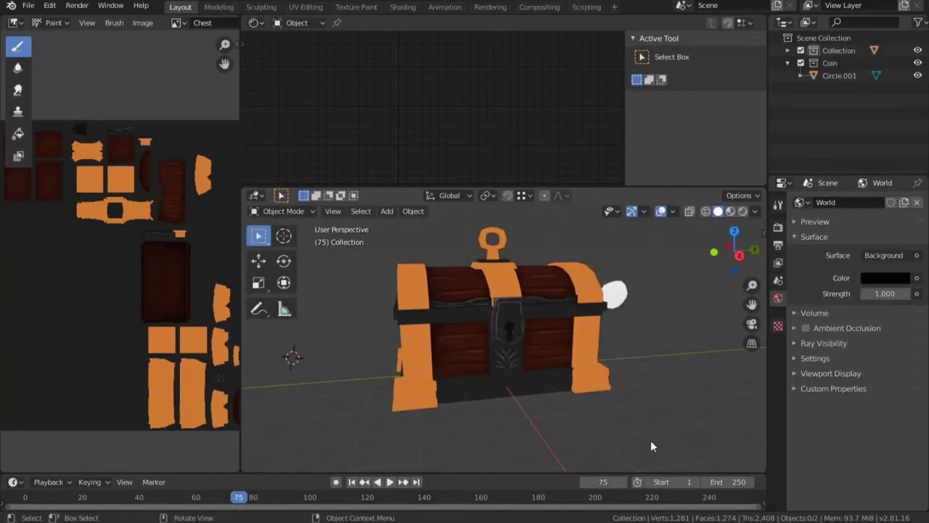
# Step: Select the chest in Object Mode, switch it to Texture Paint mode and maximize the 3D view
pyautogui.click(299, 212)
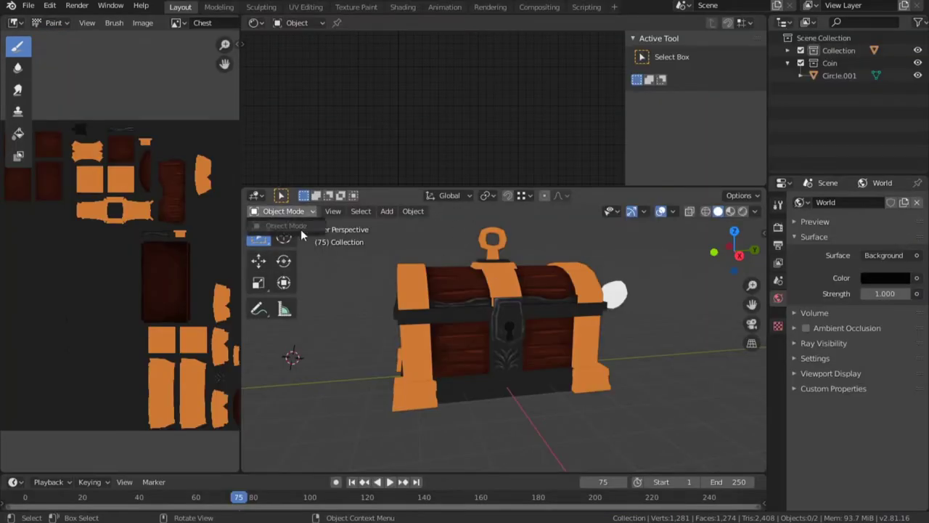
pyautogui.click(439, 284)
pyautogui.click(312, 211)
pyautogui.click(296, 298)
pyautogui.moveTo(527, 347)
pyautogui.mouseDown(button='middle')
pyautogui.moveTo(472, 412)
pyautogui.moveTo(469, 335)
pyautogui.mouseUp(button='middle')
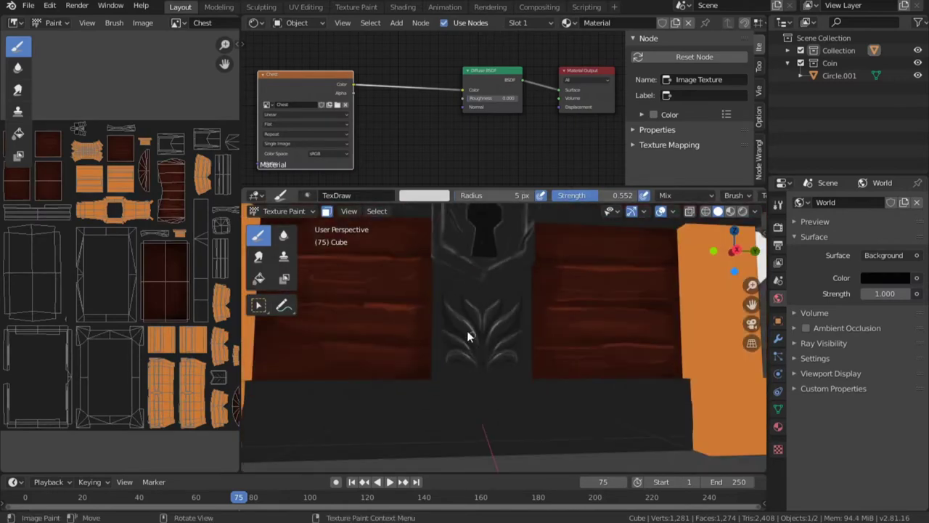
pyautogui.hotkey('ctrl', 'space')
# Step: Restrict painting to the faces of the ornamented panel and its frame below the lock
pyautogui.moveTo(576, 325); pyautogui.dragTo(545, 310, button='middle')
pyautogui.press('a')
pyautogui.keyDown('ctrl'); pyautogui.click(477, 326); pyautogui.keyUp('ctrl')
pyautogui.moveTo(479, 326)
pyautogui.mouseDown(button='middle')
pyautogui.moveTo(583, 207)
pyautogui.moveTo(625, 207)
pyautogui.moveTo(630, 193)
pyautogui.moveTo(591, 189)
pyautogui.mouseUp(button='middle')
pyautogui.click(917, 39)
pyautogui.click(835, 39)
pyautogui.click(755, 251)
pyautogui.scroll(4, 580, 207)
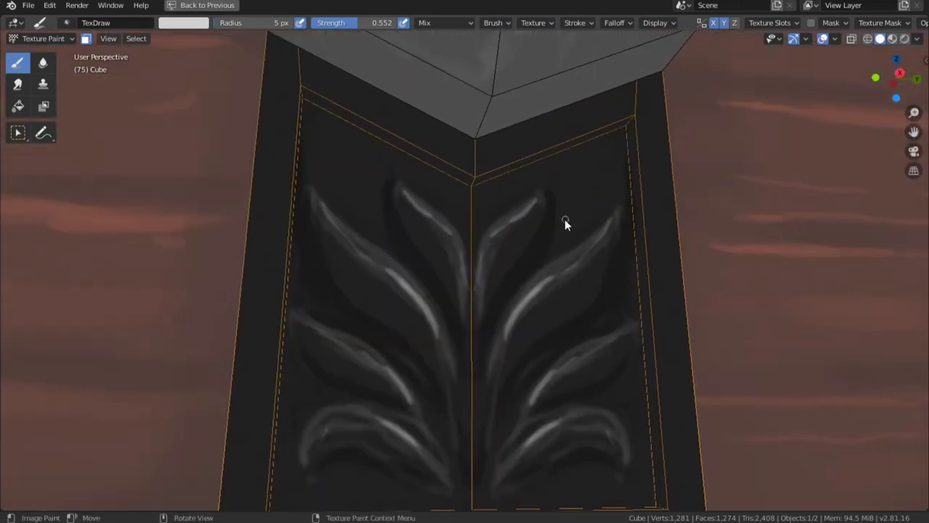
# Step: Sample the dark panel colour, set the brush radius to 22 px and darken the background around the leaves
pyautogui.press('s')
pyautogui.moveTo(482, 187)
pyautogui.mouseDown(button='middle')
pyautogui.moveTo(497, 203)
pyautogui.moveTo(567, 212)
pyautogui.mouseUp(button='middle')
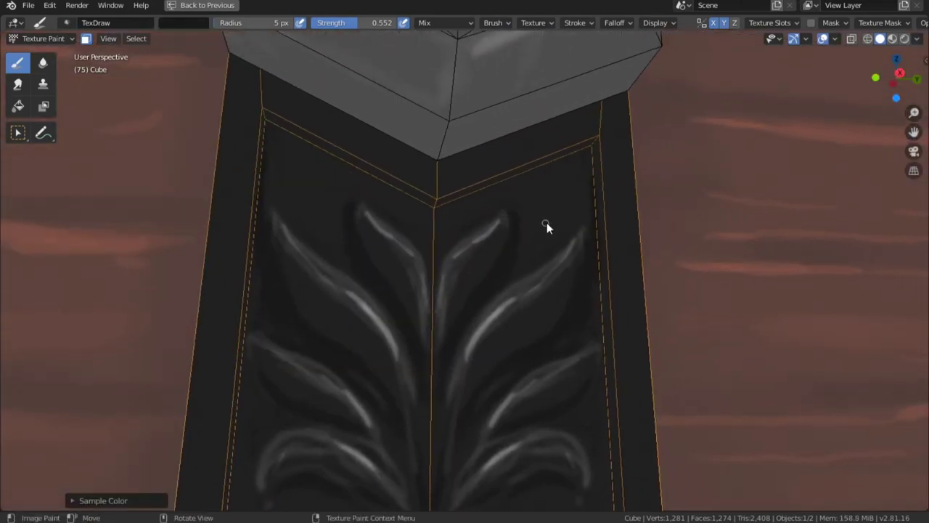
pyautogui.press('f')
pyautogui.click(547, 246)
pyautogui.hotkey('ctrl', 'space')
pyautogui.hotkey('ctrl', 'space')
pyautogui.press('n')
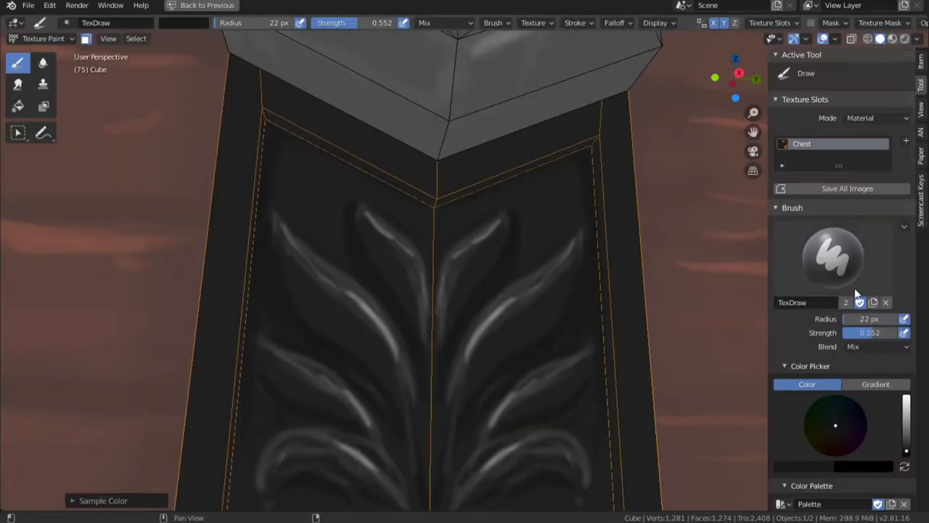
# Step: Set the brush strength to 0.862 and darken the inner borders of the ornamented panel
pyautogui.scroll(-4, 855, 290)
pyautogui.moveTo(877, 250); pyautogui.dragTo(893, 249)
pyautogui.moveTo(598, 258); pyautogui.dragTo(600, 321)
pyautogui.moveTo(608, 487); pyautogui.dragTo(433, 166, button='middle')
pyautogui.scroll(5, 479, 196)
pyautogui.scroll(-8, 478, 196)
pyautogui.scroll(6, 457, 190)
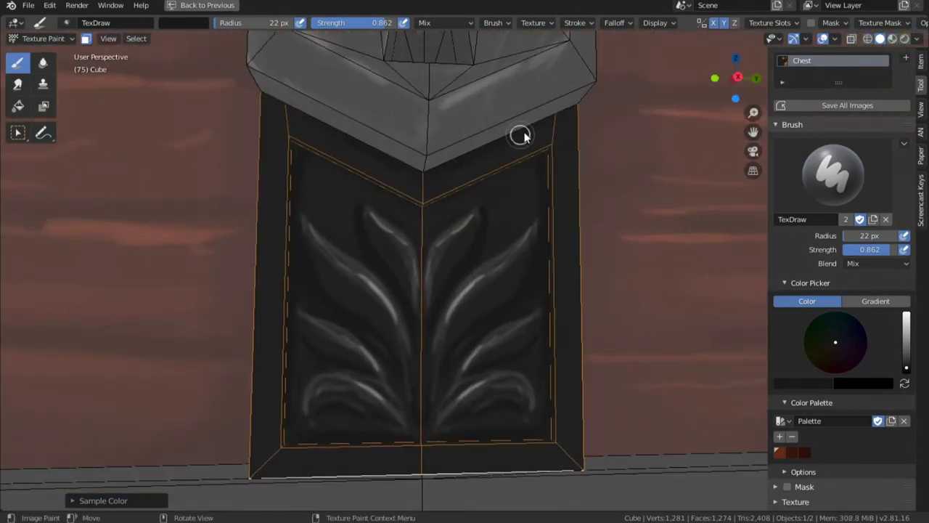
# Step: Sample the leaf greys, paint the upper leaves as fuller, softer shapes and set the brush radius to 15 px
pyautogui.scroll(2, 501, 239)
pyautogui.press('s')
pyautogui.moveTo(434, 235)
pyautogui.mouseDown()
pyautogui.moveTo(408, 368)
pyautogui.moveTo(472, 197)
pyautogui.moveTo(425, 247)
pyautogui.mouseUp()
pyautogui.moveTo(550, 215)
pyautogui.mouseDown()
pyautogui.moveTo(443, 332)
pyautogui.moveTo(412, 476)
pyautogui.mouseUp()
pyautogui.press('s')
pyautogui.press('f')
pyautogui.click(449, 316)
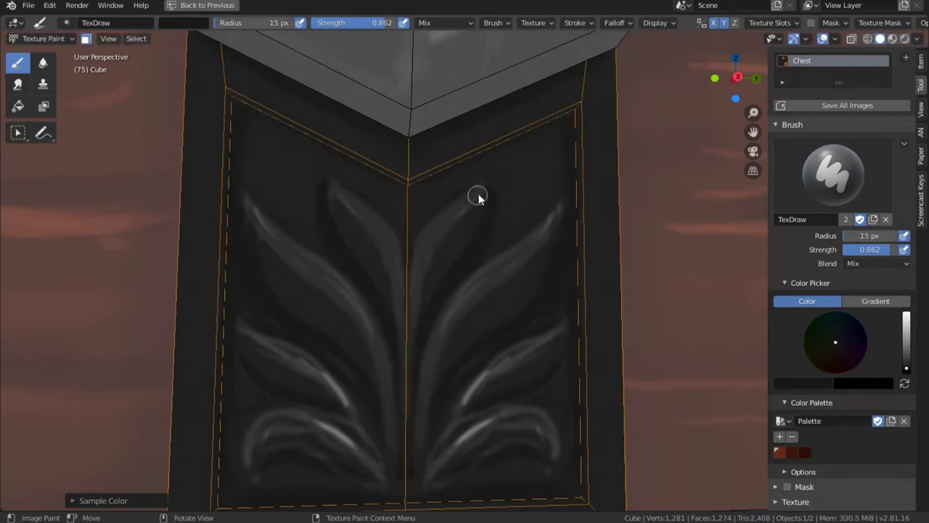
# Step: Resample dark greys repeatedly and paint over the bright lines on the lower leaves, smoothing and filling their shapes
pyautogui.keyDown('shift'); pyautogui.moveTo(562, 264); pyautogui.dragTo(547, 149, button='middle'); pyautogui.keyUp('shift')
pyautogui.moveTo(419, 348); pyautogui.dragTo(404, 381)
pyautogui.press('s')
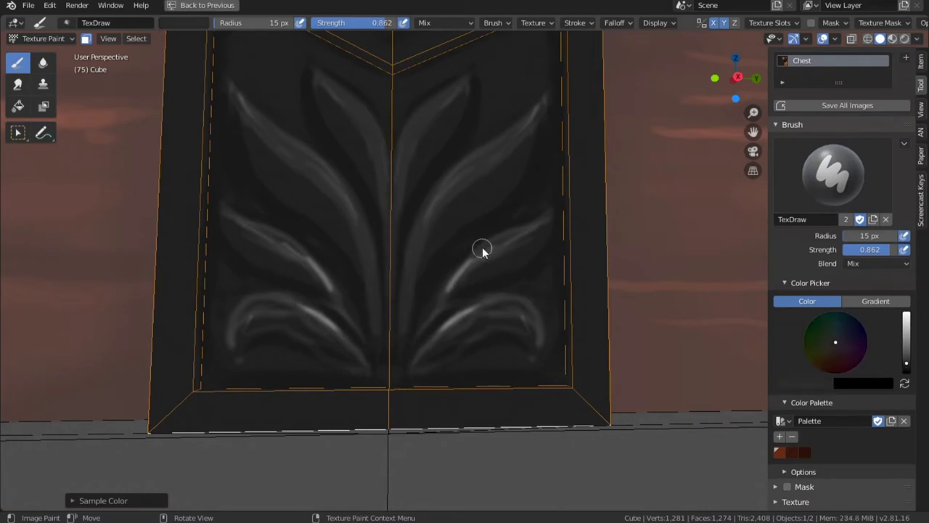
pyautogui.press('s')
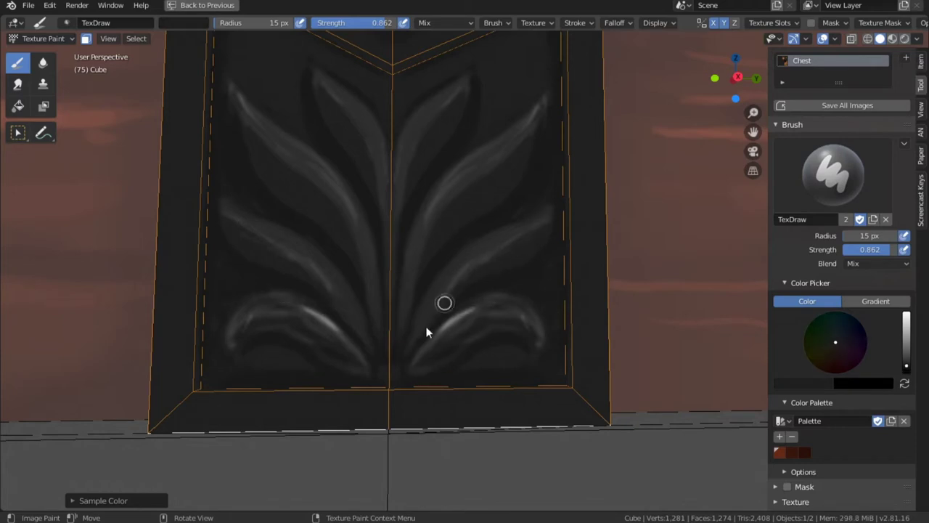
pyautogui.press('s')
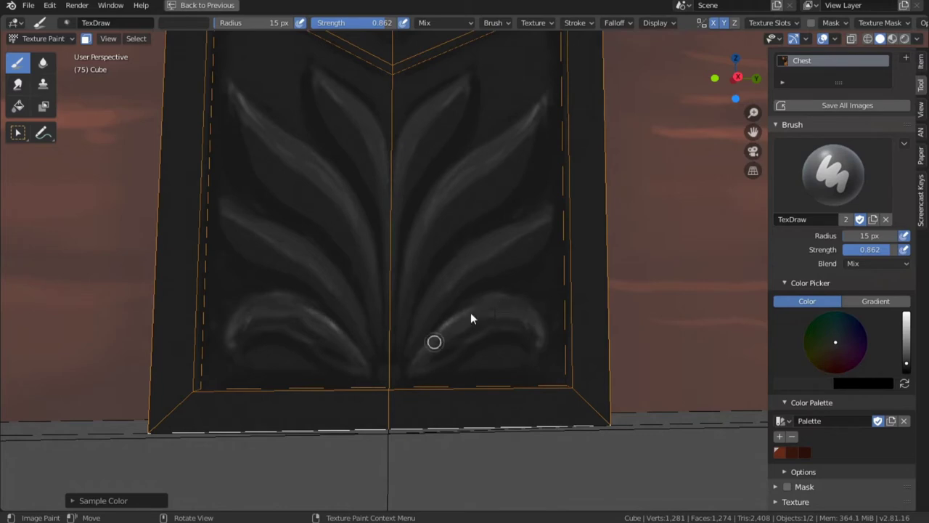
pyautogui.press('s')
pyautogui.press('s')
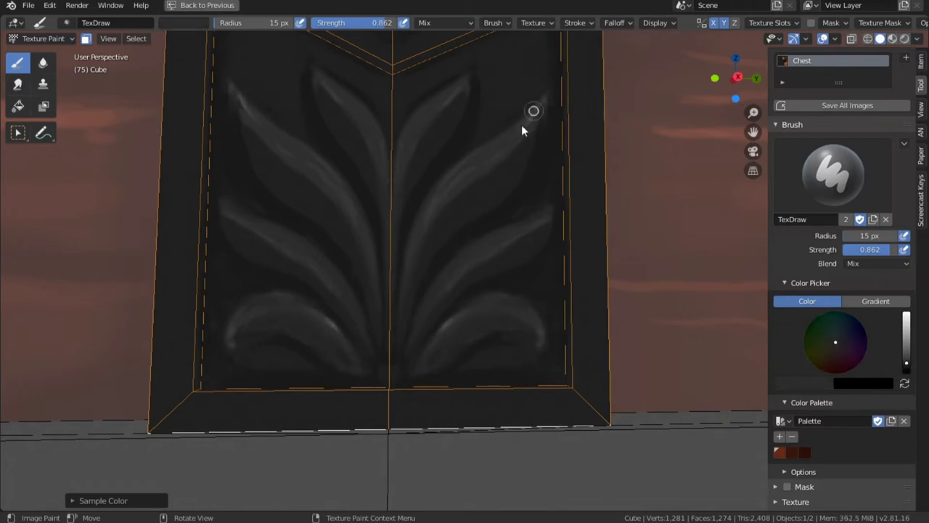
# Step: Brighten the brush colour to a light grey and paint thin highlights along the centres of the leaves
pyautogui.moveTo(905, 362); pyautogui.dragTo(905, 341)
pyautogui.moveTo(527, 132); pyautogui.dragTo(436, 215)
pyautogui.moveTo(439, 339); pyautogui.dragTo(507, 314)
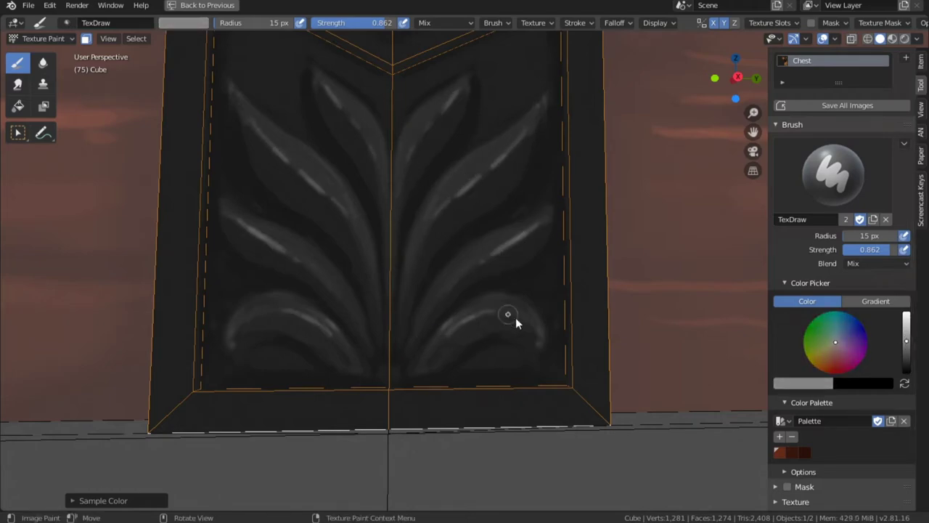
# Step: Sample a dark grey from the metal, hide the wireframe overlay and paint soft lighter edges around the inner border of the leaf panel's frame
pyautogui.scroll(-8, 487, 311)
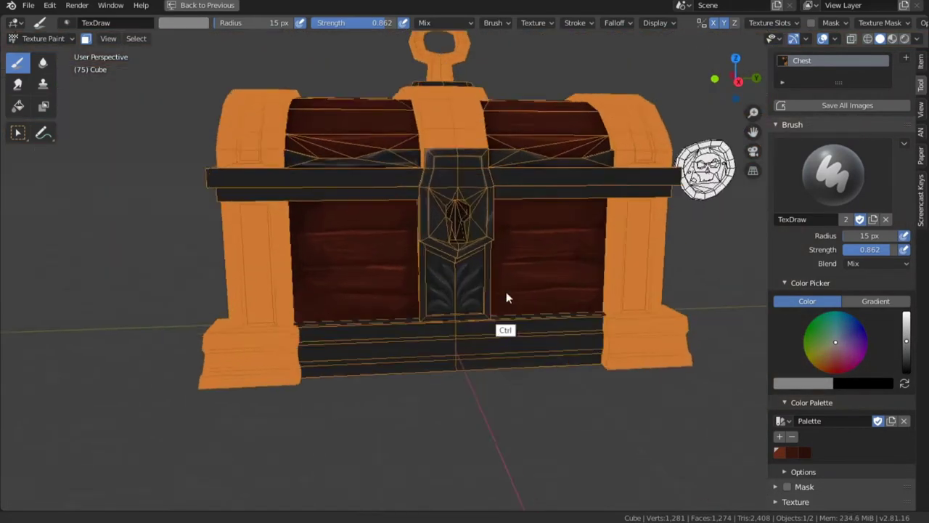
pyautogui.scroll(6, 506, 326)
pyautogui.press('s')
pyautogui.moveTo(497, 74); pyautogui.dragTo(523, 129, button='middle')
pyautogui.click(835, 39)
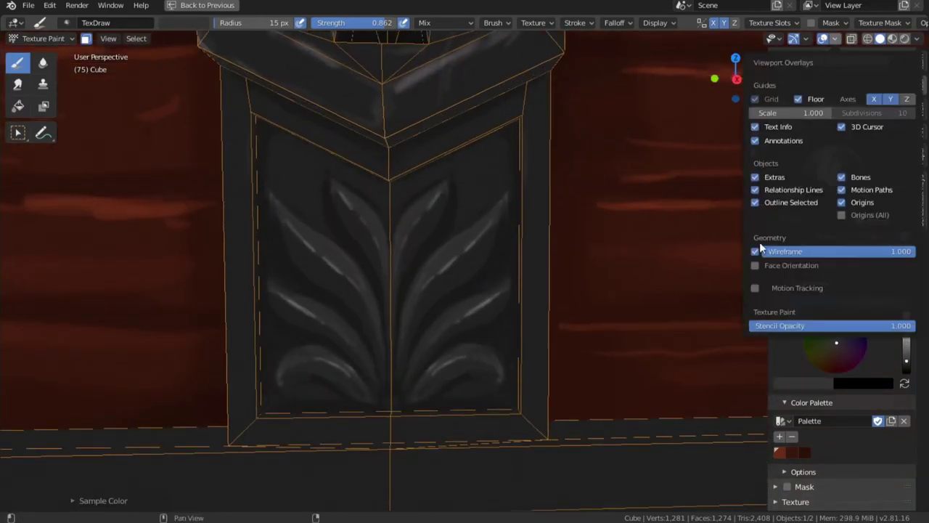
pyautogui.click(757, 249)
pyautogui.moveTo(548, 183); pyautogui.dragTo(565, 167, button='middle')
pyautogui.moveTo(567, 338); pyautogui.dragTo(312, 352, button='middle')
# Step: Limit painting to the linked leaf panel faces, show the wireframe again and paint lighter grey along the frame's outer edge
pyautogui.press('l')
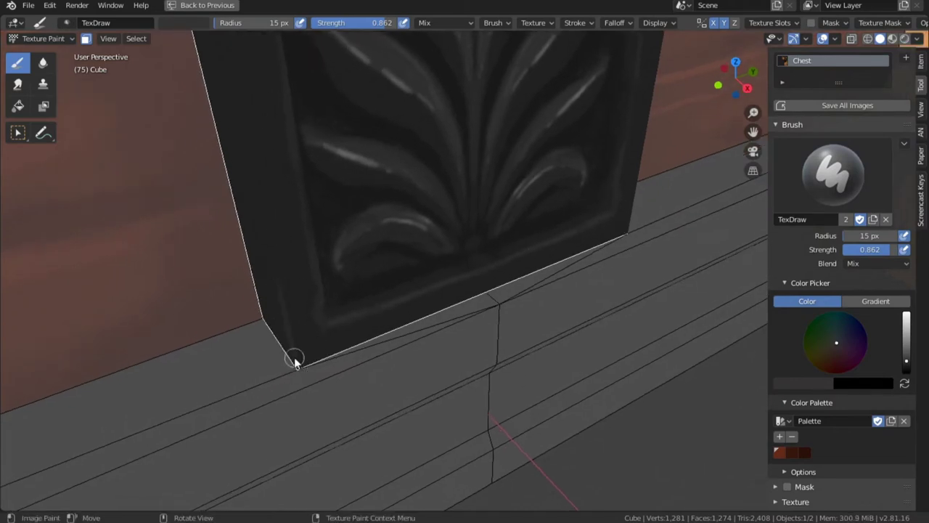
pyautogui.click(834, 39)
pyautogui.click(758, 253)
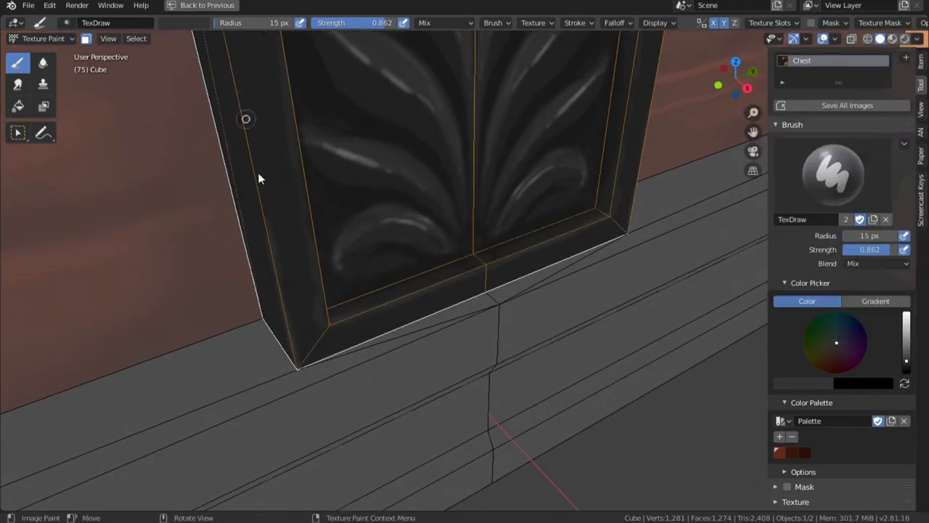
pyautogui.moveTo(275, 277); pyautogui.dragTo(396, 275, button='middle')
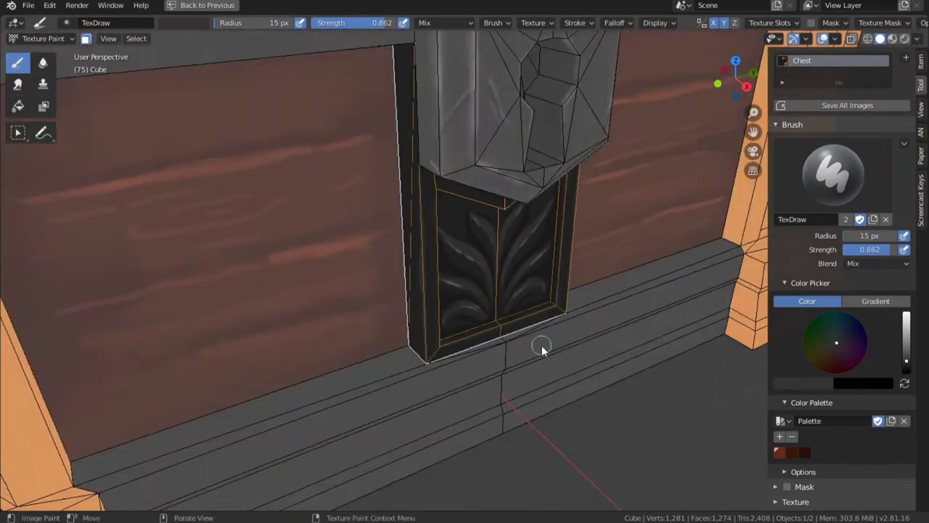
# Step: Add the linked base moulding to the paint mask and paint a soft grey line along its upper edge
pyautogui.scroll(2, 559, 326)
pyautogui.press('l')
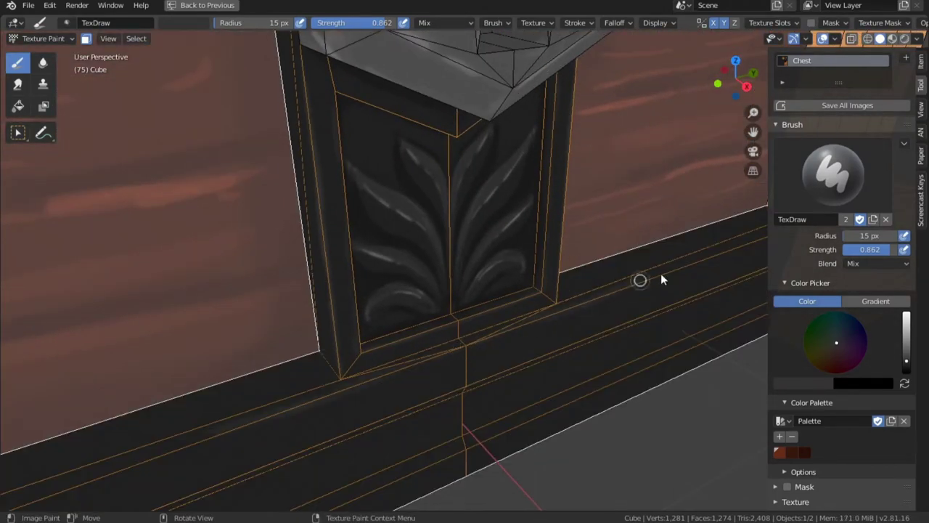
pyautogui.moveTo(660, 273); pyautogui.dragTo(724, 253)
pyautogui.scroll(1, 695, 266)
pyautogui.keyDown('shift'); pyautogui.moveTo(698, 265); pyautogui.dragTo(581, 284, button='middle'); pyautogui.keyUp('shift')
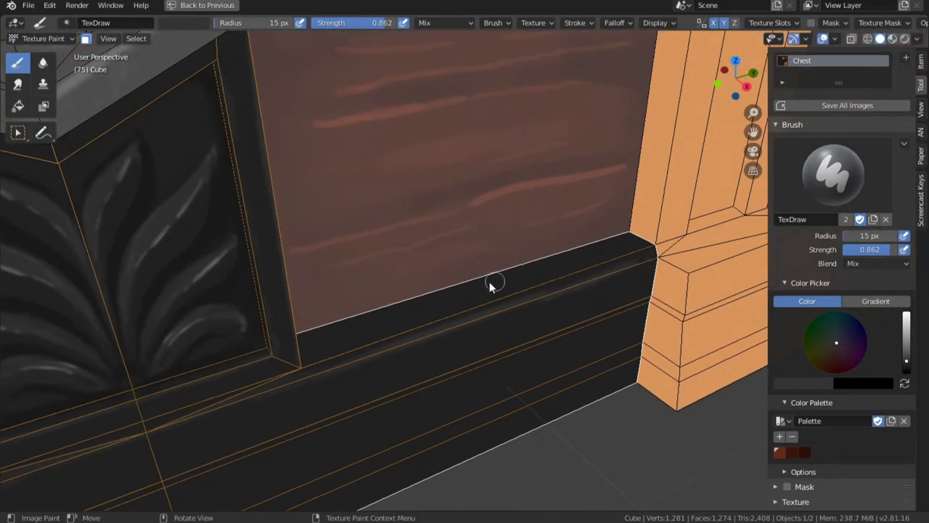
# Step: Sample a darker grey, mask only the base moulding, set the brush radius to 40 px and shade its dark metal surface
pyautogui.press('s')
pyautogui.hotkey('alt', 'a')
pyautogui.press('l')
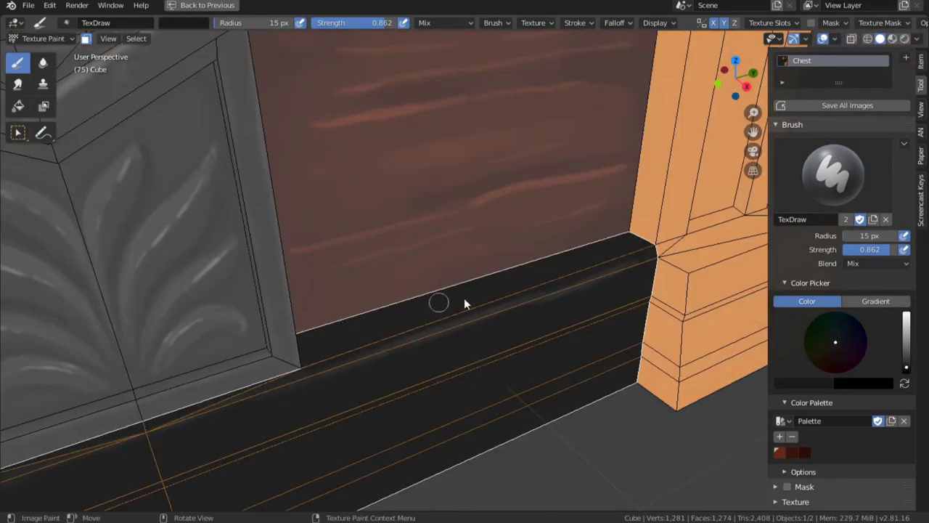
pyautogui.press('f')
pyautogui.click(392, 301)
pyautogui.moveTo(301, 333)
pyautogui.mouseDown()
pyautogui.moveTo(642, 225)
pyautogui.moveTo(623, 430)
pyautogui.mouseUp()
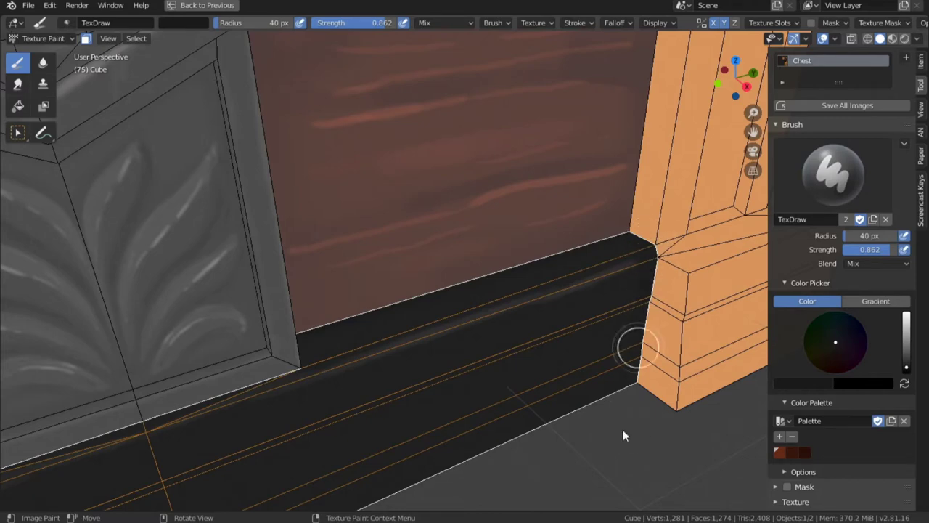
# Step: Set the brush radius to 25 px and refine the dark shading along the horizontal bands of the base moulding
pyautogui.moveTo(617, 417)
pyautogui.mouseDown(button='middle')
pyautogui.moveTo(464, 429)
pyautogui.moveTo(709, 338)
pyautogui.mouseUp(button='middle')
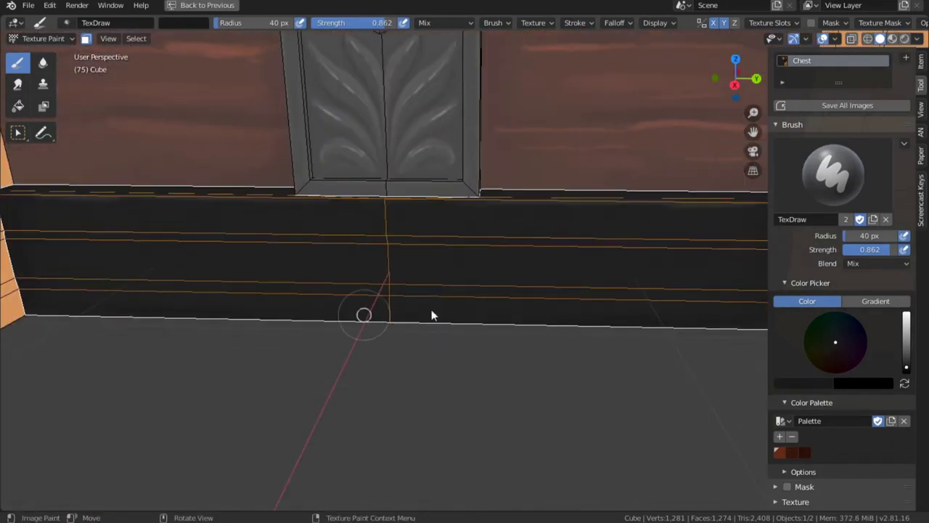
pyautogui.moveTo(544, 261)
pyautogui.mouseDown(button='middle')
pyautogui.moveTo(568, 227)
pyautogui.moveTo(382, 223)
pyautogui.mouseUp(button='middle')
pyautogui.keyDown('ctrl'); pyautogui.moveTo(591, 298); pyautogui.dragTo(557, 232, button='middle'); pyautogui.keyUp('ctrl')
pyautogui.press('f')
pyautogui.click(544, 227)
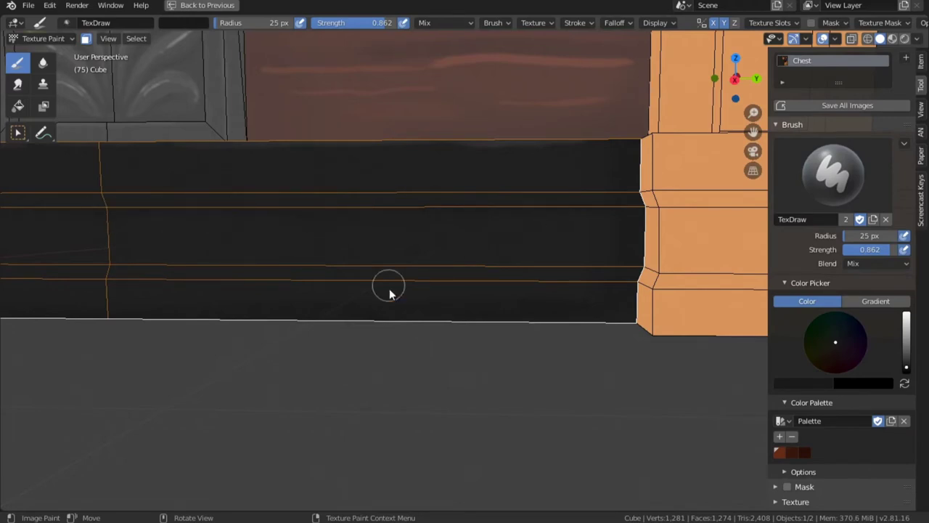
pyautogui.moveTo(389, 288); pyautogui.dragTo(514, 297, button='middle')
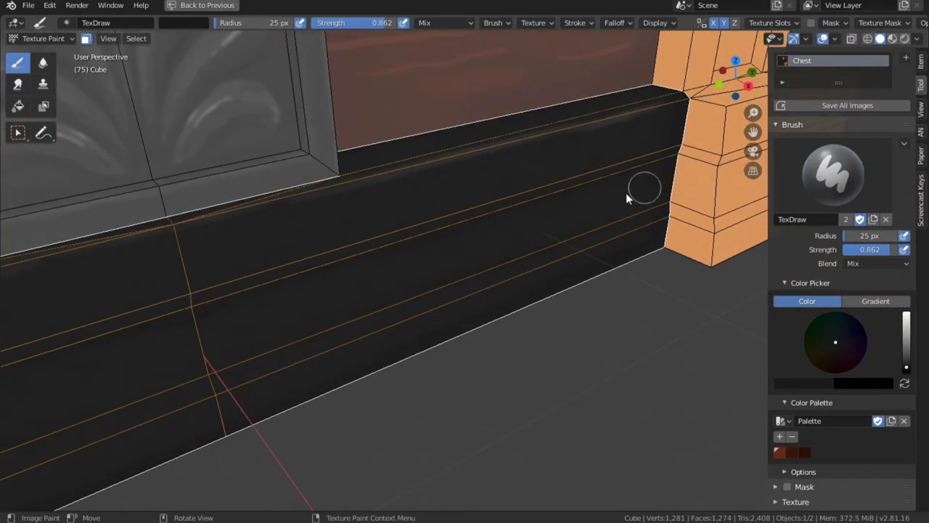
# Step: Examine the shaded base moulding up close and from a distance with the overlays hidden, and restore the overlays
pyautogui.scroll(-8, 458, 247)
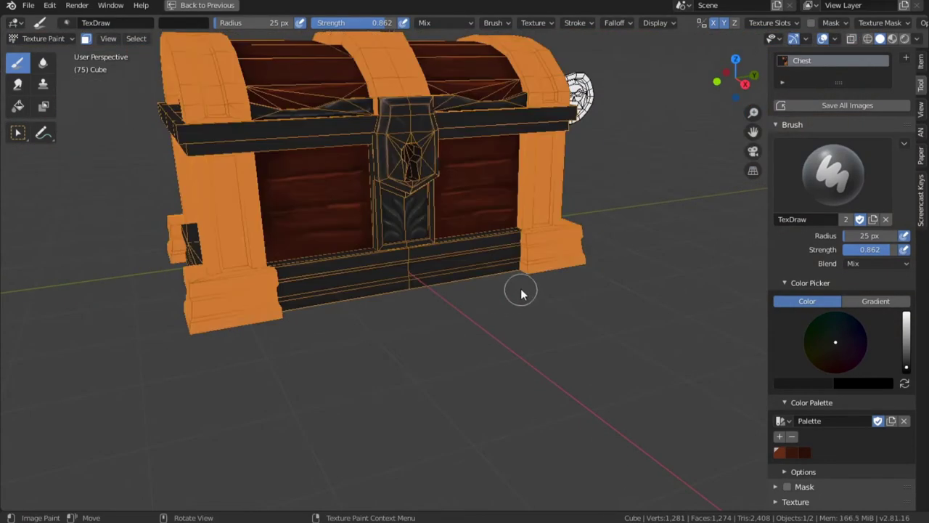
pyautogui.hotkey('alt', 'shift', 'z')
pyautogui.moveTo(520, 292); pyautogui.dragTo(501, 269, button='middle')
pyautogui.scroll(6, 454, 257)
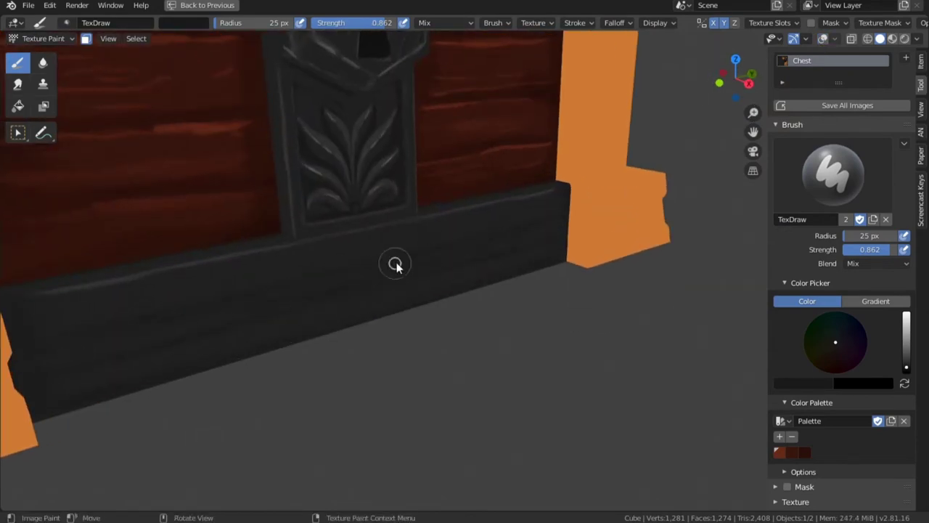
pyautogui.scroll(-5, 465, 265)
pyautogui.moveTo(428, 299); pyautogui.dragTo(404, 313, button='middle')
pyautogui.scroll(4, 406, 308)
pyautogui.click(822, 39)
# Step: Brighten the brush colour to a mid grey and paint broken highlights along the lower ledge of the base moulding
pyautogui.click(907, 343)
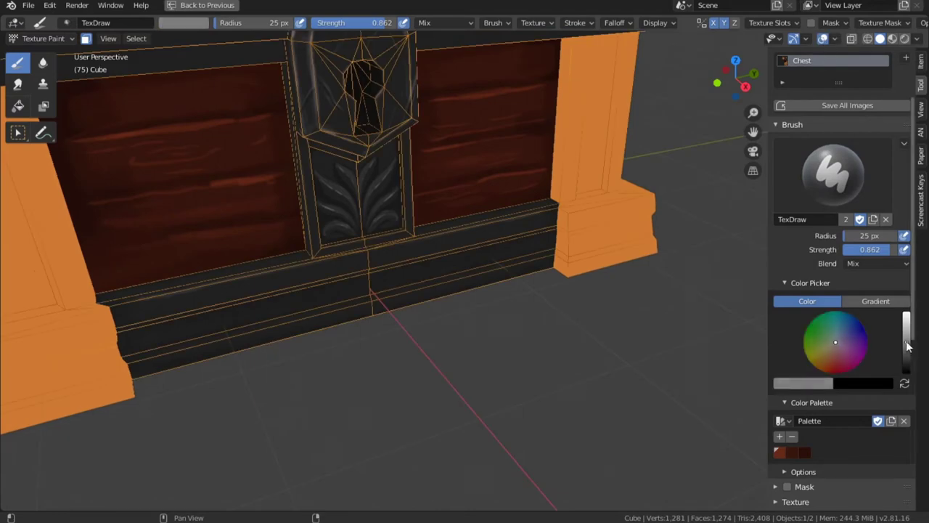
pyautogui.scroll(6, 497, 254)
pyautogui.moveTo(492, 281); pyautogui.dragTo(700, 233)
pyautogui.keyDown('shift'); pyautogui.moveTo(336, 333); pyautogui.dragTo(422, 309, button='middle'); pyautogui.keyUp('shift')
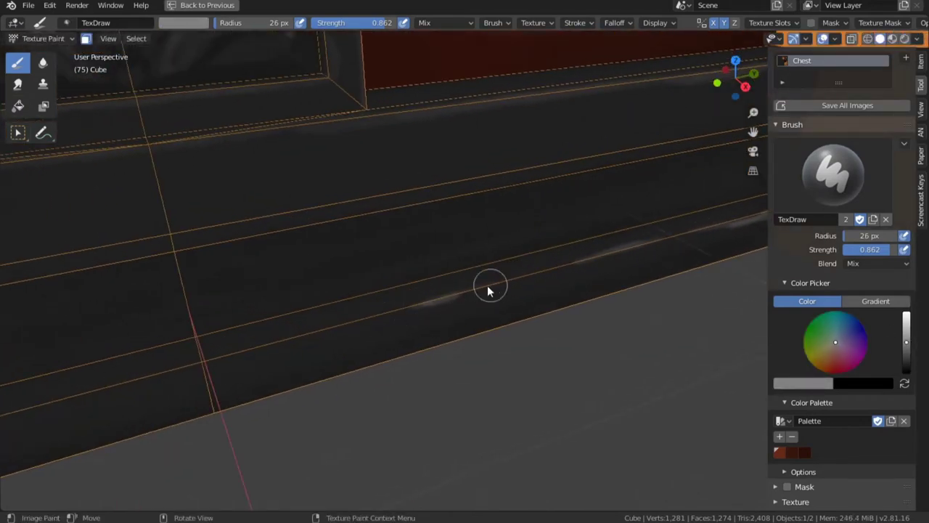
pyautogui.keyDown('shift'); pyautogui.moveTo(194, 366); pyautogui.dragTo(394, 317, button='middle'); pyautogui.keyUp('shift')
pyautogui.moveTo(398, 313); pyautogui.dragTo(545, 272)
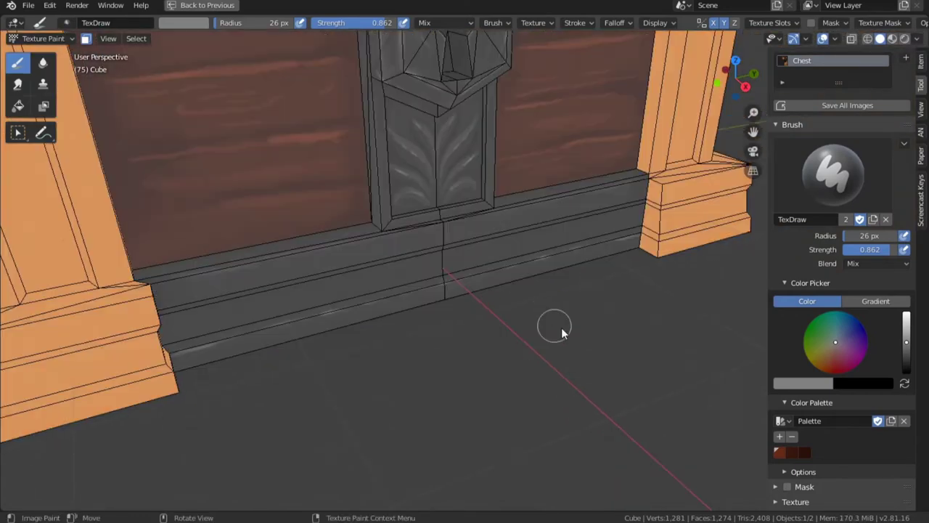
# Step: Sample a near-black grey, set the brush radius to 17 px and thin the highlights on the base's lower ledge
pyautogui.press('a')
pyautogui.click(824, 40)
pyautogui.scroll(-4, 544, 341)
pyautogui.moveTo(546, 344)
pyautogui.mouseDown(button='middle')
pyautogui.moveTo(501, 347)
pyautogui.moveTo(544, 347)
pyautogui.mouseUp(button='middle')
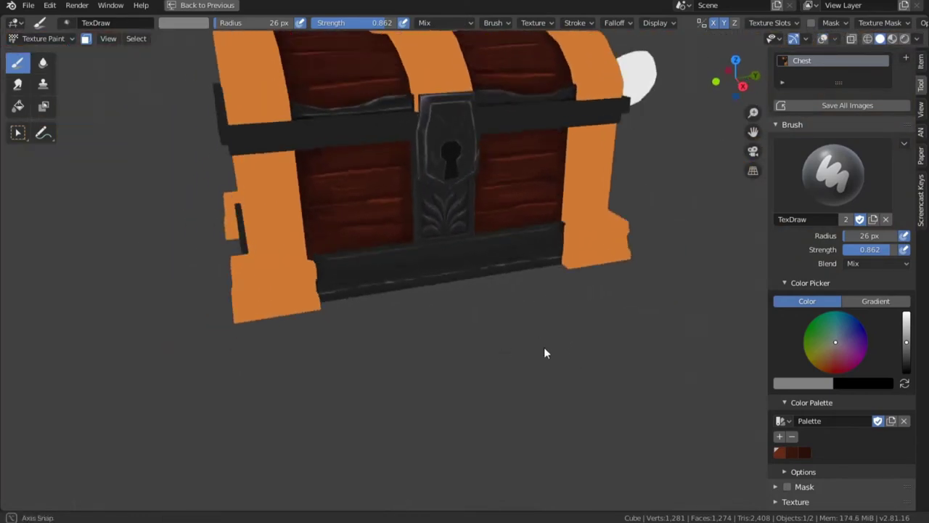
pyautogui.scroll(8, 464, 265)
pyautogui.press('s')
pyautogui.hotkey('shift', 'alt', 'z')
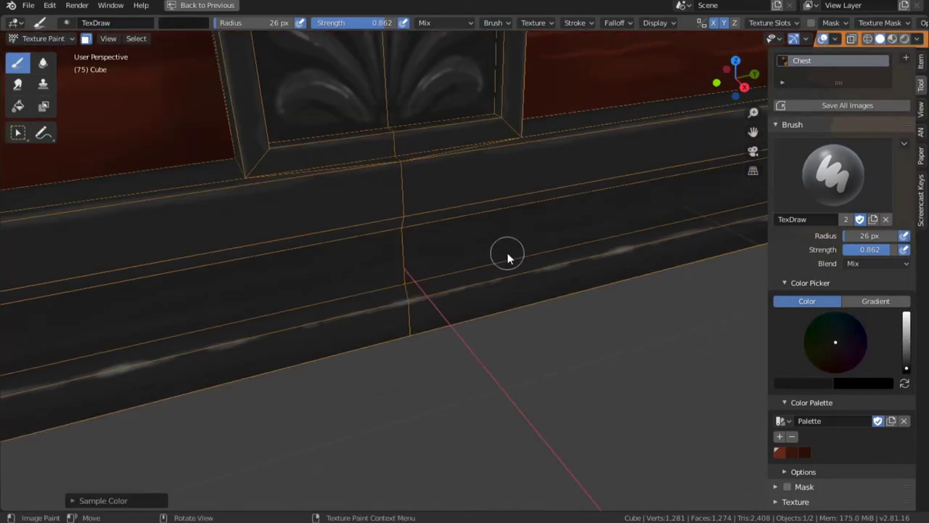
pyautogui.press('f')
pyautogui.click(555, 236)
pyautogui.keyDown('shift'); pyautogui.moveTo(715, 208); pyautogui.dragTo(566, 209, button='middle'); pyautogui.keyUp('shift')
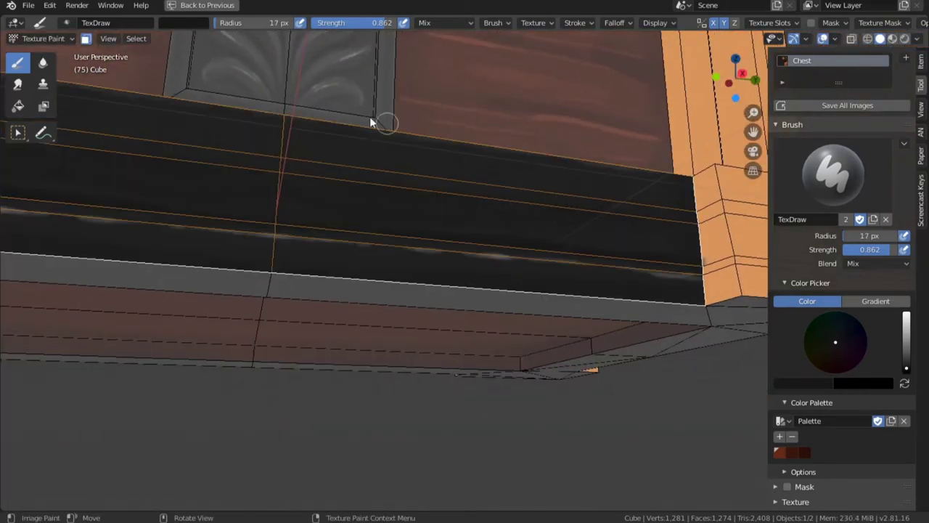
# Step: Darken the horizontal grooves along the length of the base moulding and check the chest with the overlays hidden
pyautogui.click(49, 5)
pyautogui.click(78, 184)
pyautogui.click(384, 34)
pyautogui.moveTo(348, 160); pyautogui.dragTo(632, 276, button='middle')
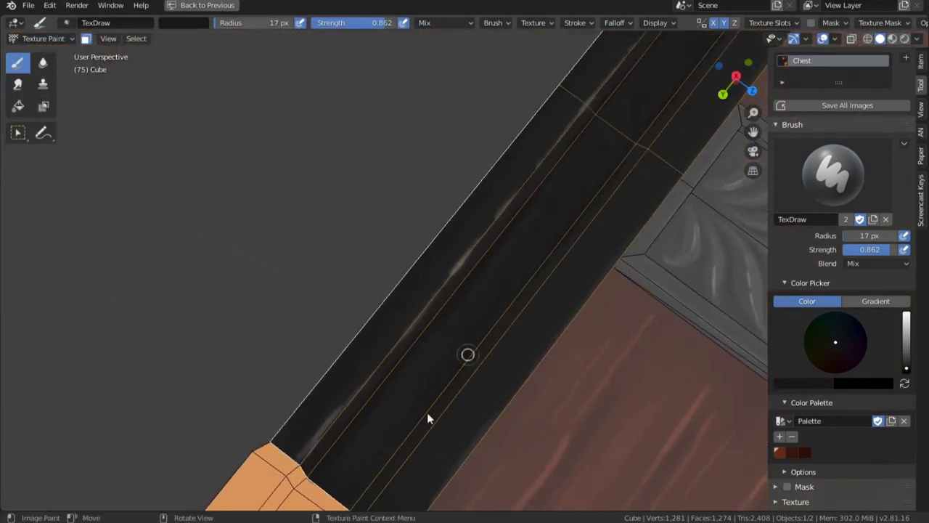
pyautogui.keyDown('shift'); pyautogui.moveTo(427, 418); pyautogui.dragTo(506, 303, button='middle'); pyautogui.keyUp('shift')
pyautogui.keyDown('shift'); pyautogui.moveTo(624, 130); pyautogui.dragTo(375, 458, button='middle'); pyautogui.keyUp('shift')
pyautogui.keyDown('shift'); pyautogui.moveTo(427, 418); pyautogui.dragTo(527, 308, button='middle'); pyautogui.keyUp('shift')
pyautogui.scroll(-4, 494, 254)
pyautogui.moveTo(495, 254); pyautogui.dragTo(464, 312, button='middle')
pyautogui.click(822, 39)
pyautogui.moveTo(573, 247); pyautogui.dragTo(529, 363, button='middle')
pyautogui.scroll(-3, 555, 298)
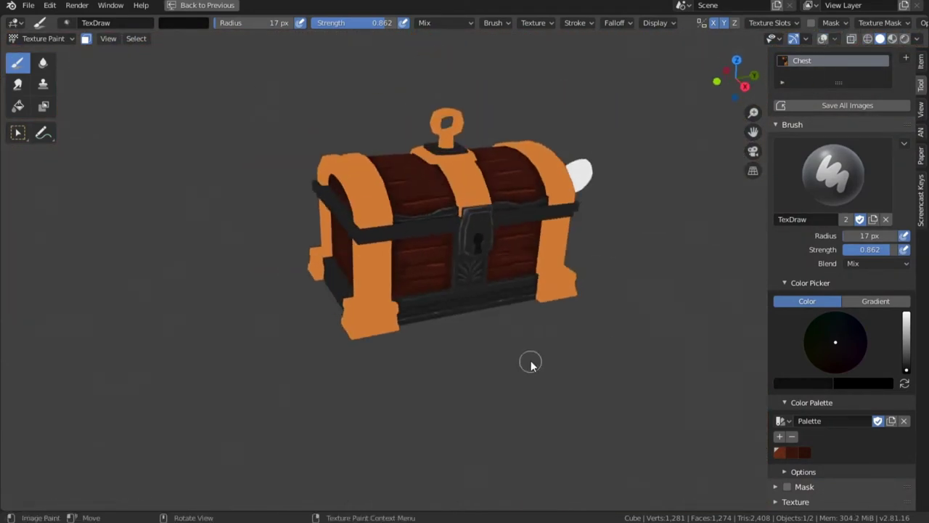
# Step: Sample a mid grey from the metal and paint a soft edge line along the top of the base with an 18 px brush
pyautogui.scroll(6, 614, 307)
pyautogui.press('s')
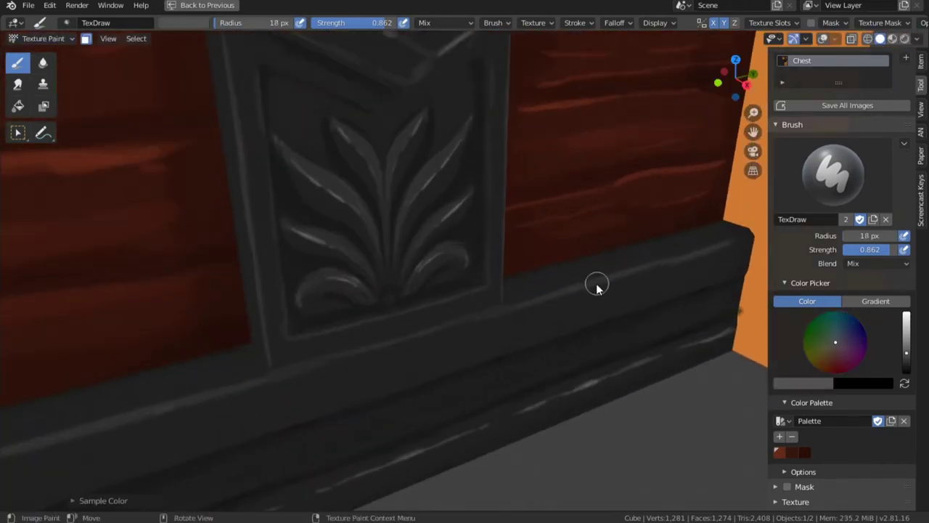
pyautogui.moveTo(595, 283); pyautogui.dragTo(574, 290)
pyautogui.moveTo(567, 290); pyautogui.dragTo(573, 281, button='middle')
# Step: Set the brush radius to 12 px, sample a light grey and paint thin bright highlights along the base's top edge
pyautogui.press('f')
pyautogui.click(574, 279)
pyautogui.press('s')
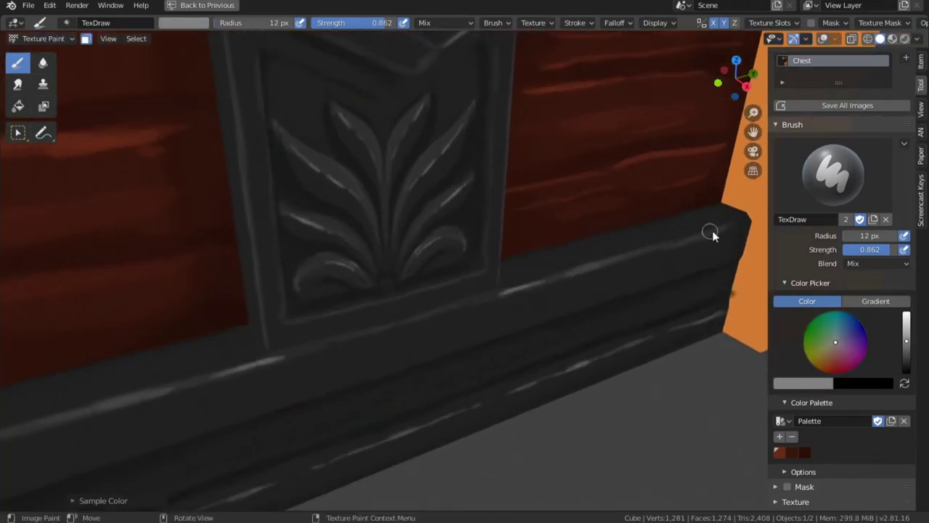
pyautogui.moveTo(392, 326); pyautogui.dragTo(415, 322)
pyautogui.scroll(-4, 465, 384)
pyautogui.moveTo(497, 421); pyautogui.dragTo(452, 167, button='middle')
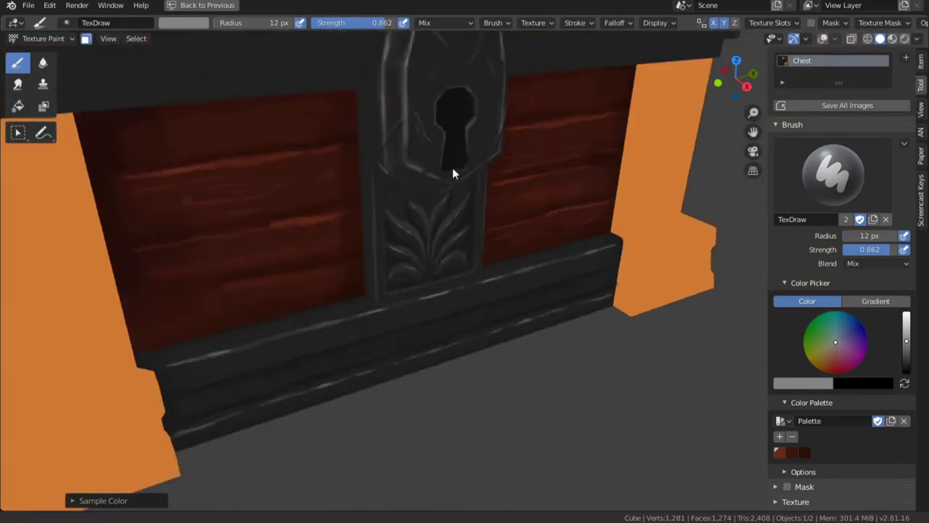
# Step: Paint a thin light grey highlight down the left edge of the leaf panel's frame, undoing and redoing the first stroke
pyautogui.scroll(2, 392, 174)
pyautogui.moveTo(337, 172); pyautogui.dragTo(341, 228)
pyautogui.hotkey('ctrl', 'z')
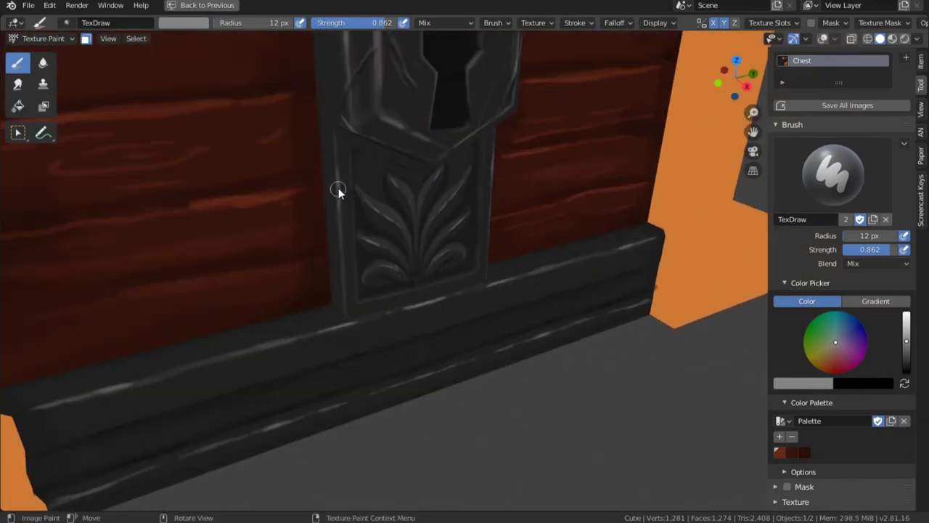
pyautogui.moveTo(339, 188); pyautogui.dragTo(343, 254)
pyautogui.keyDown('shift'); pyautogui.moveTo(361, 132); pyautogui.dragTo(400, 328, button='middle'); pyautogui.keyUp('shift')
pyautogui.scroll(-2, 400, 331)
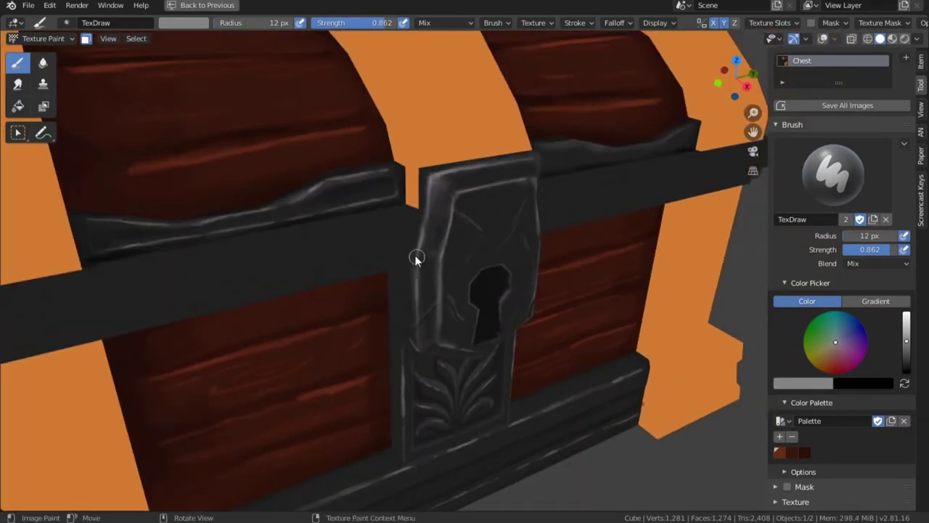
pyautogui.scroll(-6, 426, 236)
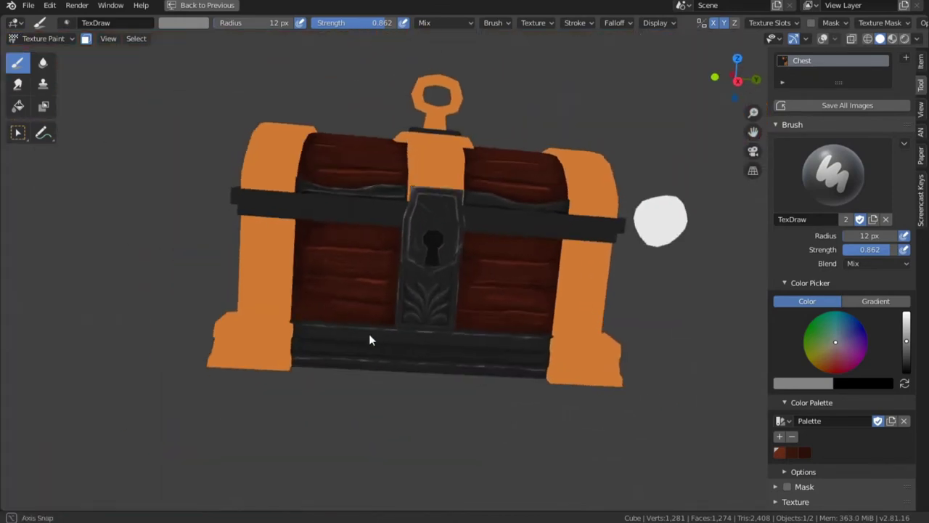
pyautogui.moveTo(369, 336); pyautogui.dragTo(369, 297, button='middle')
# Step: Darken the brush colour to near black, set the radius to 43 px and shade the lower strip of the chest's horizontal metal band
pyautogui.click(820, 39)
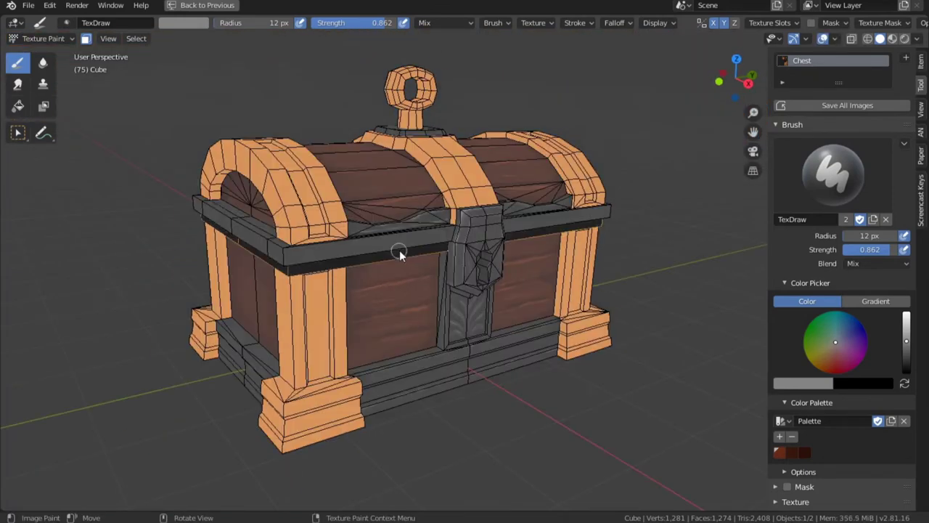
pyautogui.moveTo(399, 250); pyautogui.dragTo(617, 239, button='middle')
pyautogui.moveTo(906, 340); pyautogui.dragTo(909, 372)
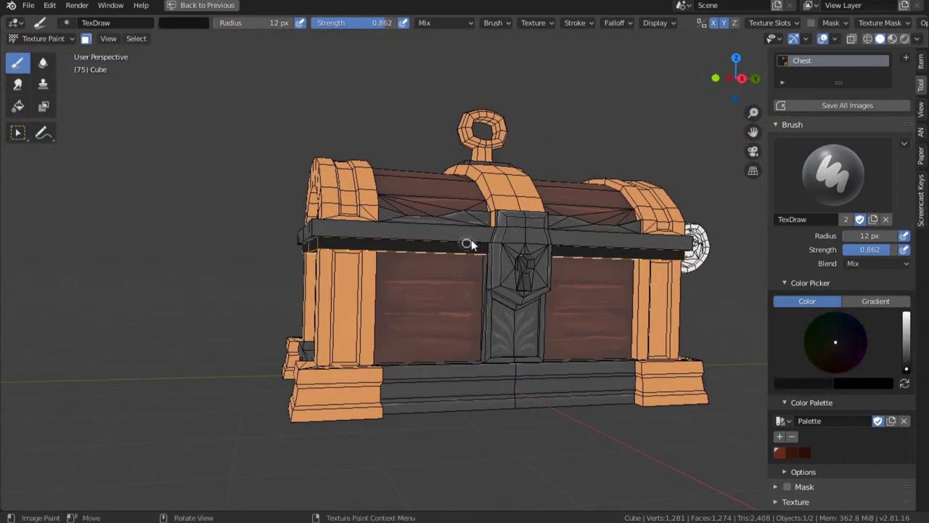
pyautogui.moveTo(307, 243); pyautogui.dragTo(325, 245, button='middle')
pyautogui.press('f')
pyautogui.click(435, 255)
pyautogui.moveTo(456, 254); pyautogui.dragTo(544, 260, button='middle')
pyautogui.moveTo(675, 254)
pyautogui.mouseDown(button='middle')
pyautogui.moveTo(614, 252)
pyautogui.moveTo(599, 282)
pyautogui.moveTo(569, 198)
pyautogui.moveTo(550, 178)
pyautogui.mouseUp(button='middle')
# Step: Undo the last stroke, hide the overlays and darken the underside of the metal band beside the front corner post
pyautogui.hotkey('ctrl', 'z')
pyautogui.click(822, 39)
pyautogui.scroll(-3, 590, 254)
pyautogui.scroll(5, 548, 178)
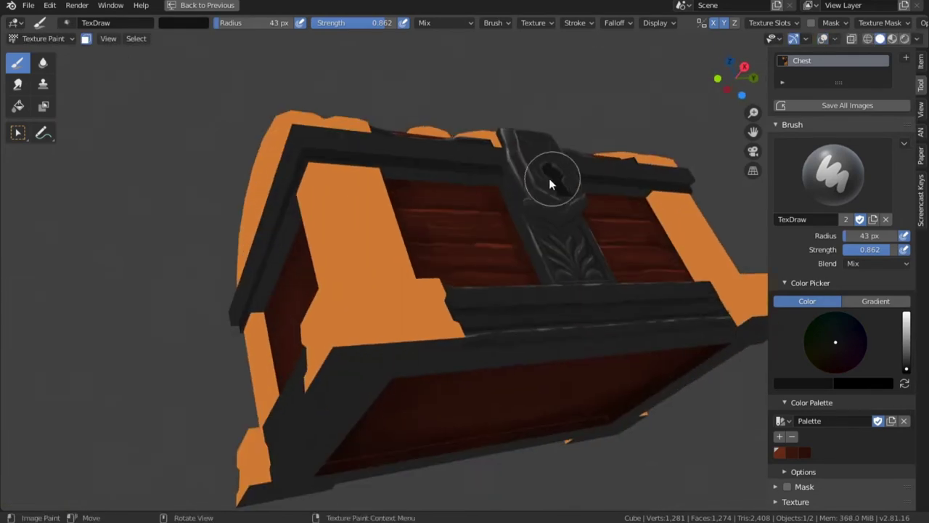
pyautogui.click(375, 176)
pyautogui.moveTo(492, 177); pyautogui.dragTo(334, 206, button='middle')
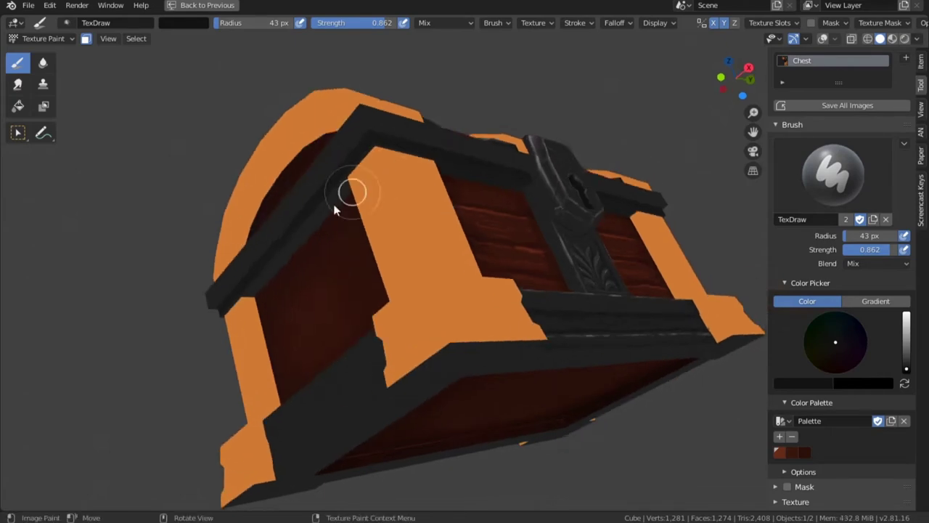
# Step: Sample a dark red from the planks, set the brush radius to 28 px and paint over the plank area beside the lock plate
pyautogui.moveTo(486, 181)
pyautogui.mouseDown(button='middle')
pyautogui.moveTo(435, 234)
pyautogui.moveTo(435, 197)
pyautogui.moveTo(508, 283)
pyautogui.moveTo(578, 310)
pyautogui.moveTo(583, 282)
pyautogui.moveTo(550, 315)
pyautogui.moveTo(469, 225)
pyautogui.moveTo(498, 318)
pyautogui.moveTo(426, 313)
pyautogui.moveTo(462, 308)
pyautogui.mouseUp(button='middle')
pyautogui.keyDown('ctrl'); pyautogui.moveTo(462, 308); pyautogui.dragTo(469, 250, button='middle'); pyautogui.keyUp('ctrl')
pyautogui.press('s')
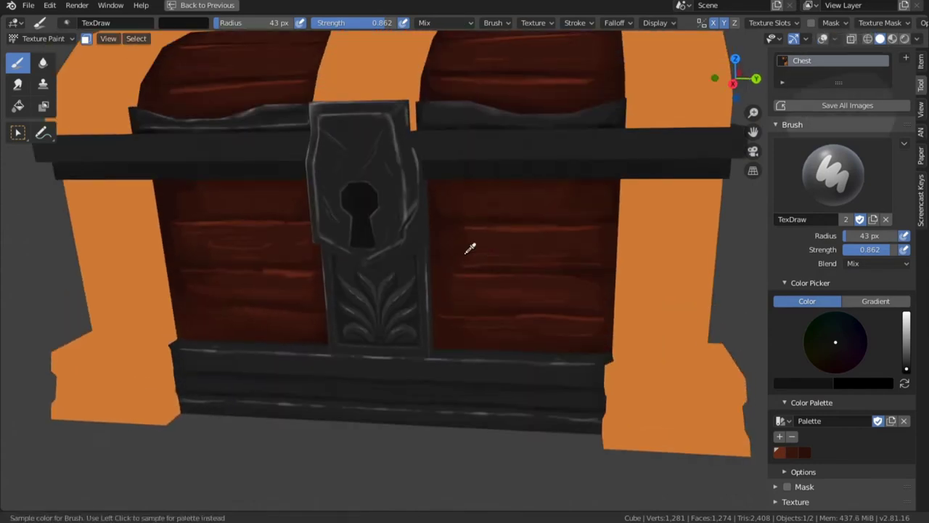
pyautogui.press('f')
pyautogui.click(472, 249)
pyautogui.moveTo(472, 247); pyautogui.dragTo(451, 243)
pyautogui.press('s')
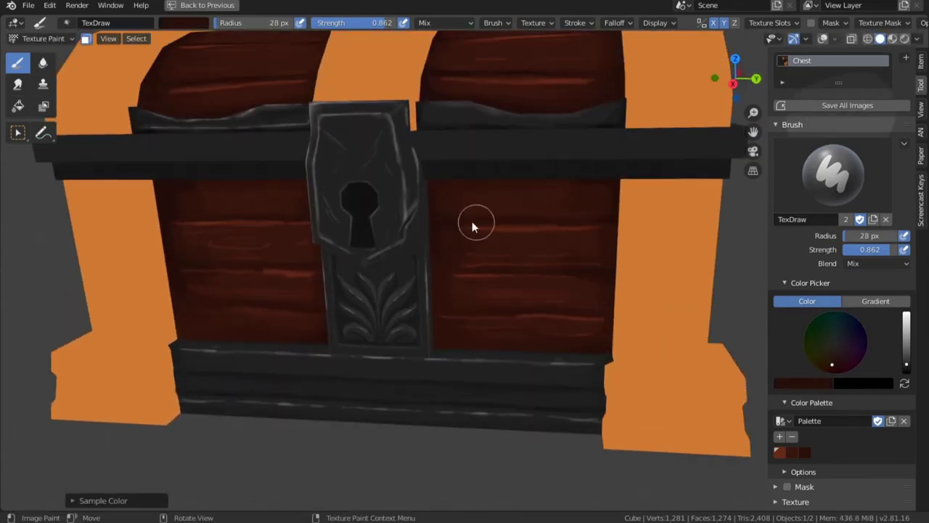
# Step: Soften the painted wood grain on the front red planks with the Soften brush at a 28 px radius
pyautogui.click(42, 63)
pyautogui.keyDown('ctrl'); pyautogui.moveTo(440, 265); pyautogui.dragTo(440, 236, button='middle'); pyautogui.keyUp('ctrl')
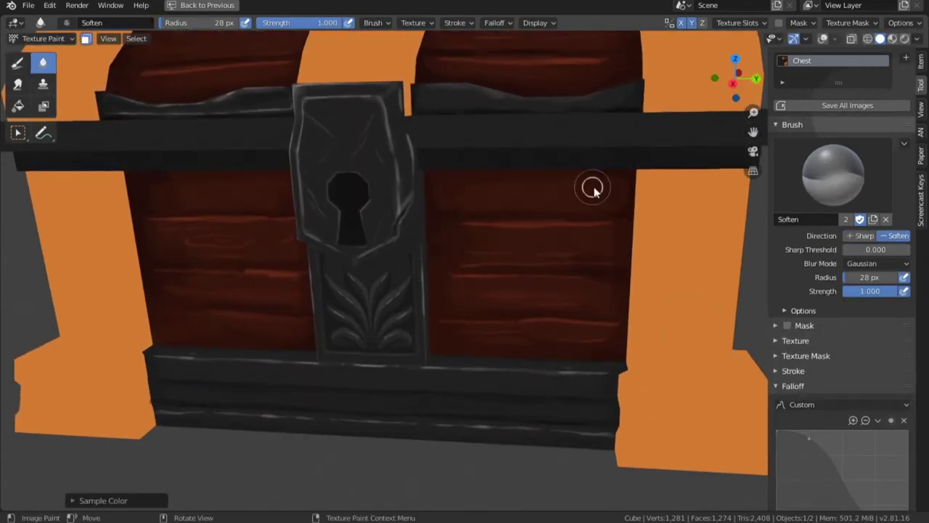
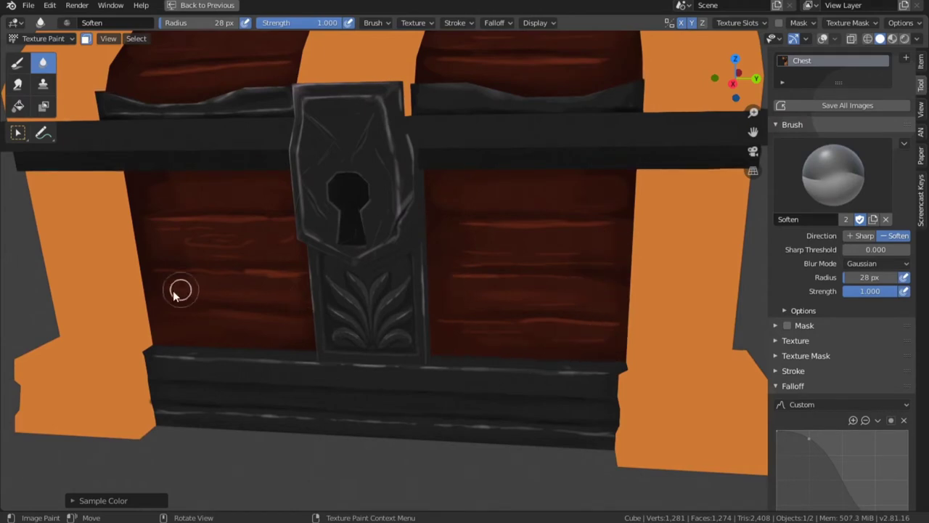
pyautogui.scroll(-8, 150, 211)
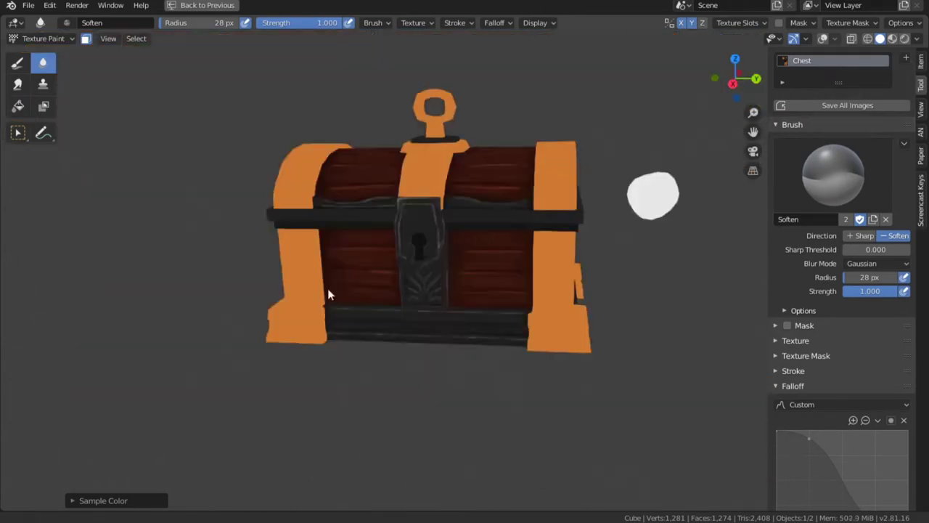
pyautogui.moveTo(328, 290); pyautogui.dragTo(413, 230, button='middle')
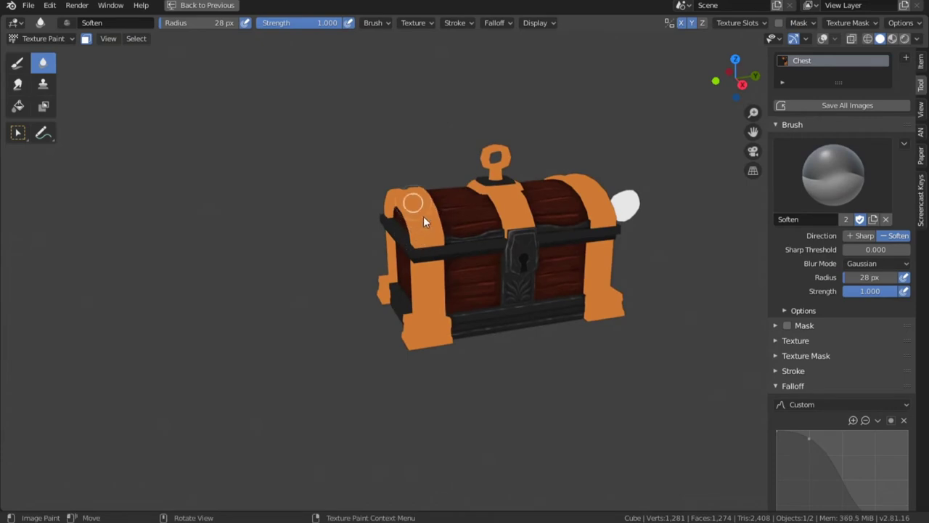
# Step: Mix a dark reddish orange from the sampled trim colour for the Draw brush, set the radius to 106 px and show the overlays
pyautogui.click(18, 64)
pyautogui.press('s')
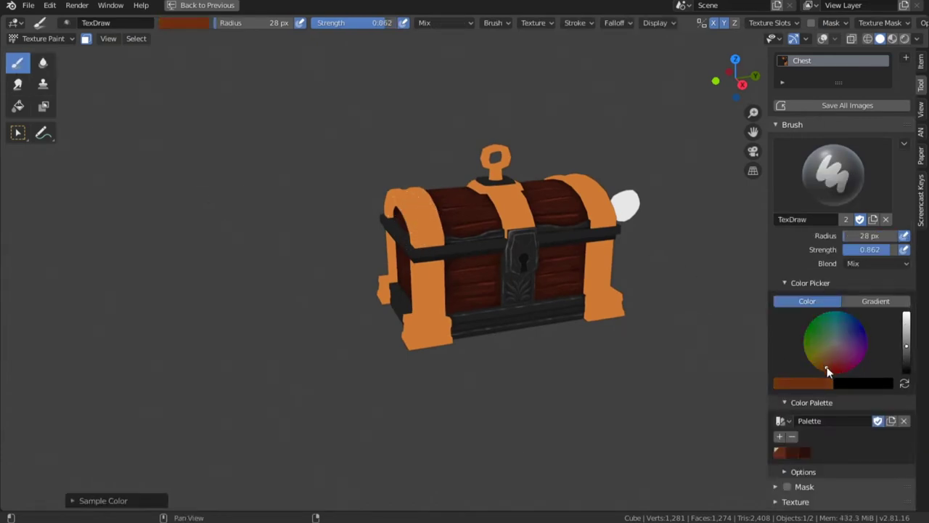
pyautogui.press('f')
pyautogui.click(425, 266)
pyautogui.moveTo(425, 265)
pyautogui.mouseDown(button='middle')
pyautogui.moveTo(529, 269)
pyautogui.moveTo(554, 294)
pyautogui.moveTo(518, 273)
pyautogui.moveTo(472, 266)
pyautogui.moveTo(549, 241)
pyautogui.moveTo(578, 215)
pyautogui.moveTo(576, 275)
pyautogui.mouseUp(button='middle')
pyautogui.hotkey('shift', 'alt', 'z')
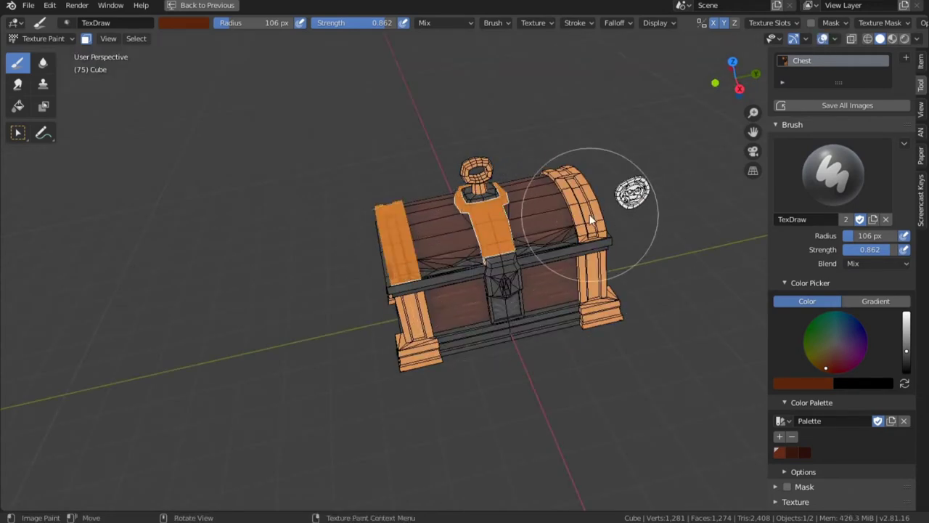
# Step: Set the brush radius to 55 px and shade the edges of the lid's centre strap around the handle base
pyautogui.moveTo(542, 228)
pyautogui.mouseDown(button='middle')
pyautogui.moveTo(496, 273)
pyautogui.moveTo(445, 290)
pyautogui.moveTo(570, 359)
pyautogui.moveTo(576, 295)
pyautogui.moveTo(520, 227)
pyautogui.mouseUp(button='middle')
pyautogui.scroll(4, 520, 227)
pyautogui.press('f')
pyautogui.click(513, 248)
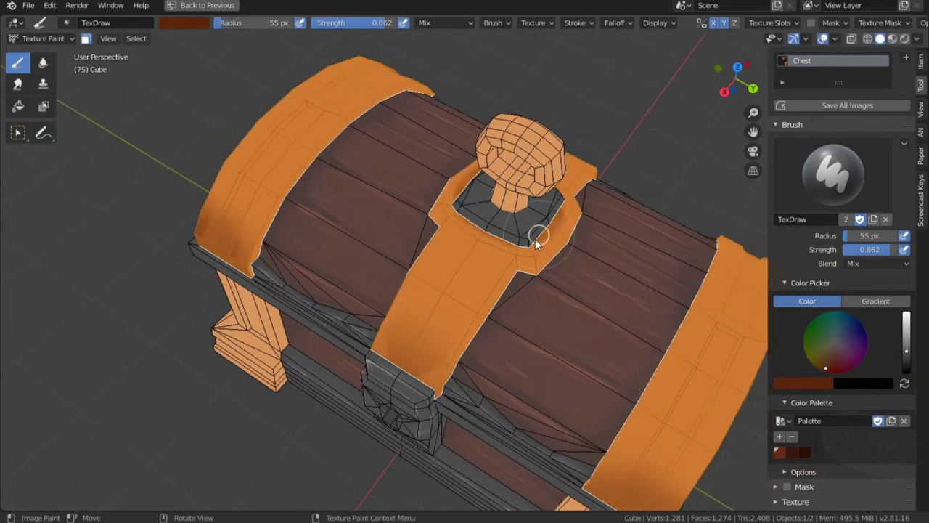
pyautogui.scroll(-5, 524, 274)
pyautogui.moveTo(473, 321); pyautogui.dragTo(394, 276, button='middle')
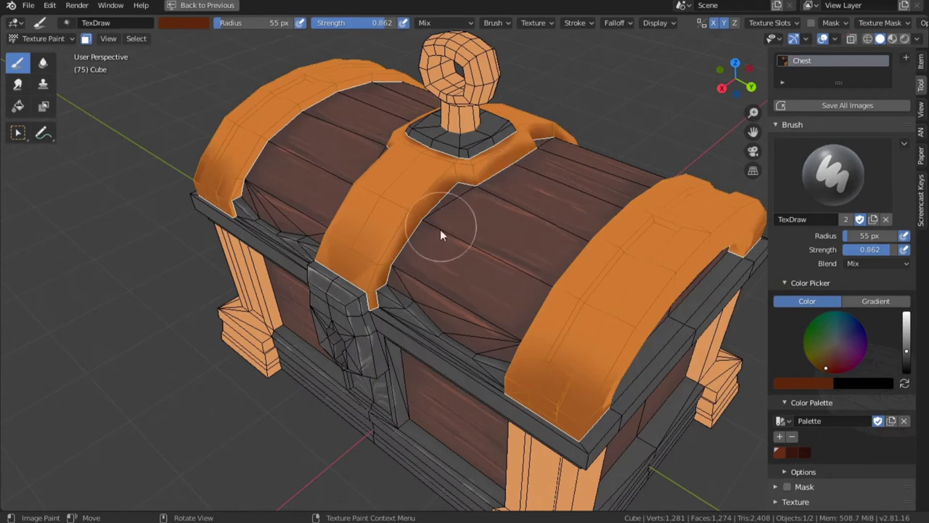
pyautogui.scroll(5, 478, 223)
pyautogui.moveTo(440, 229); pyautogui.dragTo(297, 160, button='middle')
pyautogui.scroll(-3, 297, 202)
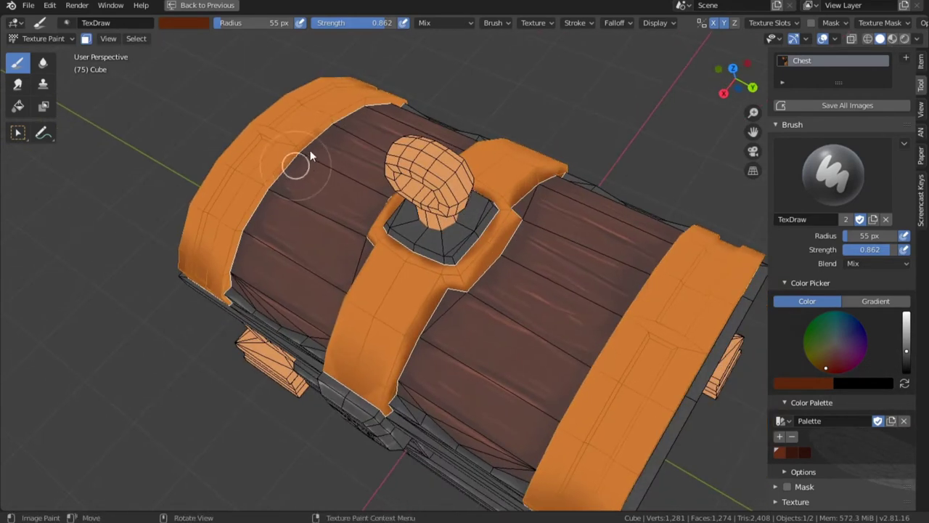
# Step: Shade the centre strap's side edge beside the lock plate and the inner edge of the end strap's arch
pyautogui.moveTo(588, 381)
pyautogui.mouseDown(button='middle')
pyautogui.moveTo(669, 347)
pyautogui.moveTo(632, 359)
pyautogui.mouseUp(button='middle')
pyautogui.moveTo(551, 240); pyautogui.dragTo(518, 237)
pyautogui.moveTo(518, 237); pyautogui.dragTo(554, 238, button='middle')
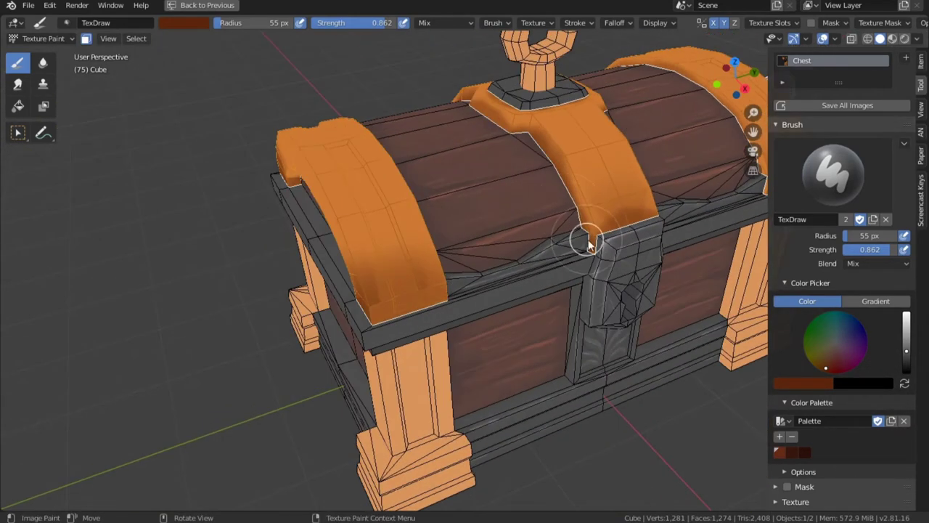
pyautogui.moveTo(589, 240); pyautogui.dragTo(574, 231)
pyautogui.moveTo(389, 327); pyautogui.dragTo(421, 301, button='middle')
pyautogui.moveTo(532, 166); pyautogui.dragTo(615, 224, button='middle')
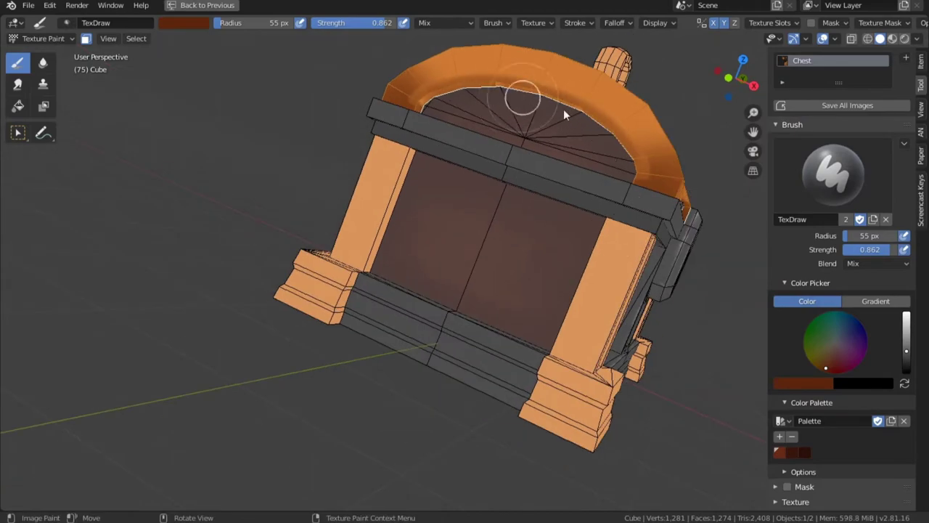
pyautogui.scroll(2, 486, 214)
pyautogui.moveTo(563, 109); pyautogui.dragTo(455, 165, button='middle')
pyautogui.scroll(-2, 455, 166)
pyautogui.moveTo(518, 176)
pyautogui.mouseDown(button='middle')
pyautogui.moveTo(501, 121)
pyautogui.moveTo(508, 331)
pyautogui.moveTo(420, 314)
pyautogui.moveTo(468, 342)
pyautogui.moveTo(554, 236)
pyautogui.moveTo(496, 239)
pyautogui.mouseUp(button='middle')
pyautogui.scroll(3, 523, 281)
# Step: Set the brush radius to 13 px and draw thin dark outlines of the long rectangular panels on the lid's end strap
pyautogui.press('f')
pyautogui.click(444, 248)
pyautogui.moveTo(416, 245); pyautogui.dragTo(437, 211)
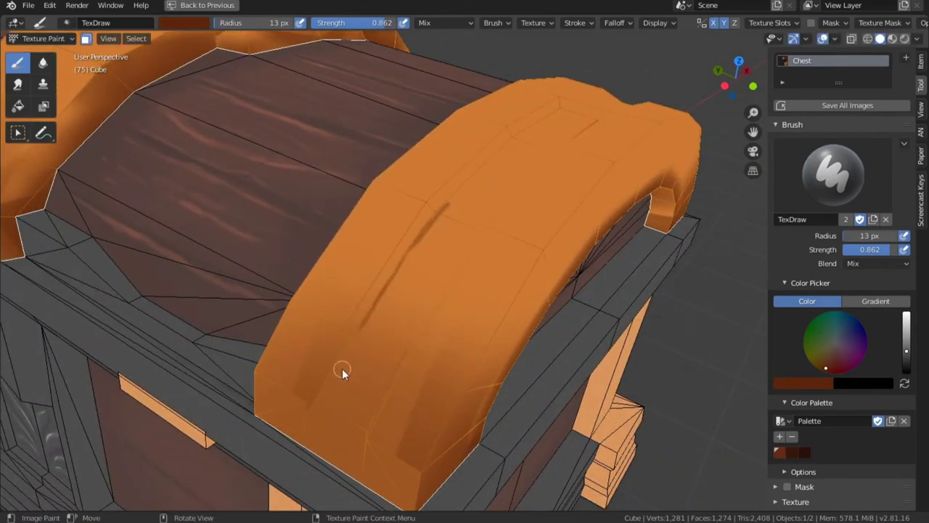
pyautogui.moveTo(342, 372)
pyautogui.mouseDown(button='middle')
pyautogui.moveTo(362, 281)
pyautogui.moveTo(469, 266)
pyautogui.mouseUp(button='middle')
pyautogui.moveTo(410, 270); pyautogui.dragTo(447, 234)
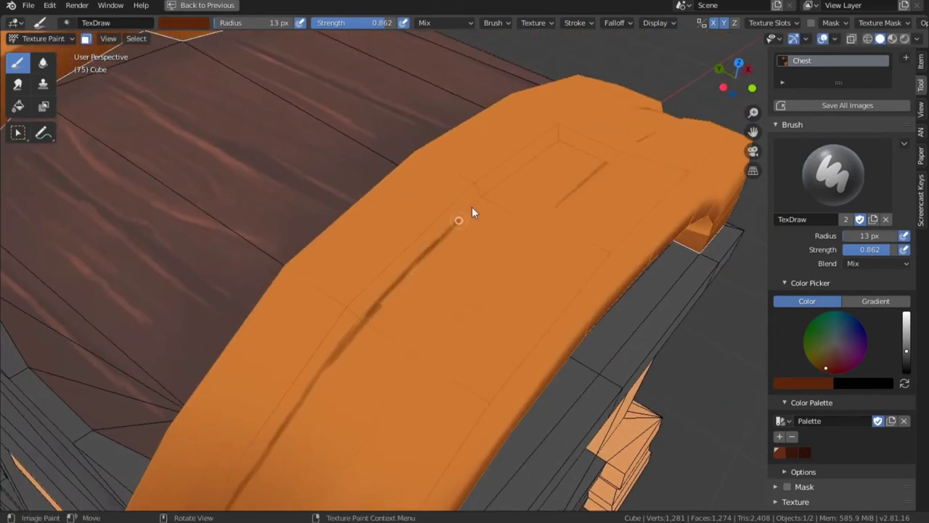
pyautogui.moveTo(473, 210); pyautogui.dragTo(415, 292, button='middle')
pyautogui.moveTo(506, 215)
pyautogui.mouseDown(button='middle')
pyautogui.moveTo(650, 272)
pyautogui.moveTo(389, 206)
pyautogui.moveTo(296, 155)
pyautogui.mouseUp(button='middle')
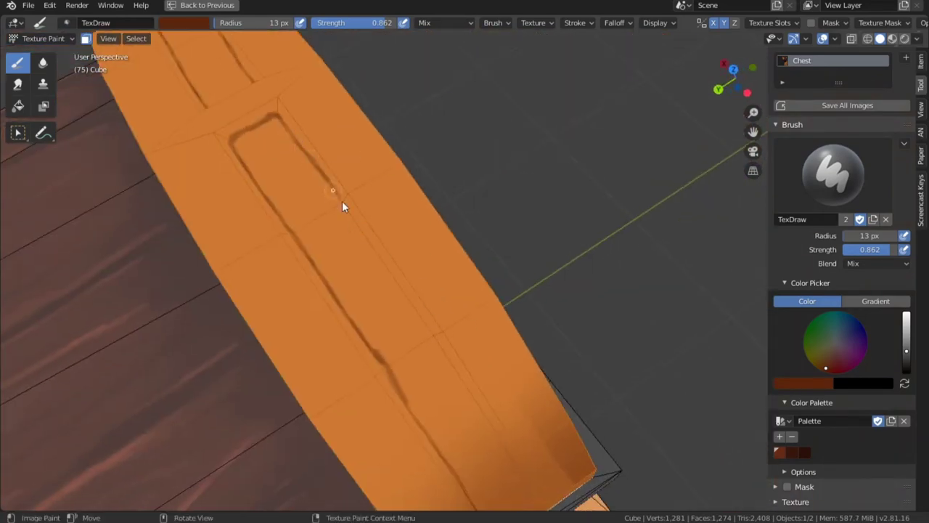
pyautogui.moveTo(474, 404)
pyautogui.mouseDown(button='middle')
pyautogui.moveTo(464, 390)
pyautogui.moveTo(464, 407)
pyautogui.moveTo(428, 262)
pyautogui.moveTo(445, 306)
pyautogui.moveTo(437, 335)
pyautogui.mouseUp(button='middle')
# Step: Set the brush radius to 43 px and darken the lower end and side edge of the lid's end strap
pyautogui.press('f')
pyautogui.click(436, 319)
pyautogui.moveTo(381, 322); pyautogui.dragTo(528, 272)
pyautogui.moveTo(559, 233); pyautogui.dragTo(570, 251)
pyautogui.moveTo(341, 321); pyautogui.dragTo(329, 337)
pyautogui.moveTo(334, 334); pyautogui.dragTo(497, 328, button='middle')
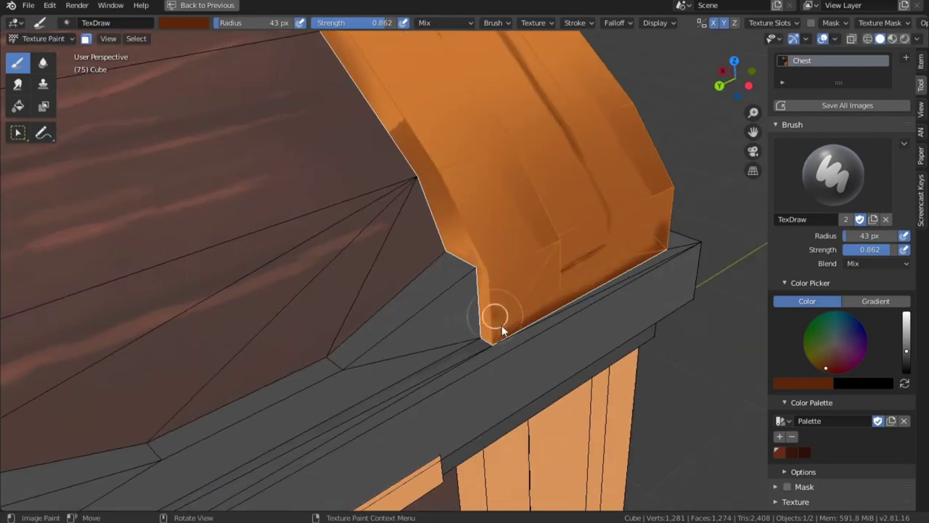
pyautogui.moveTo(497, 323)
pyautogui.mouseDown()
pyautogui.moveTo(385, 153)
pyautogui.moveTo(349, 72)
pyautogui.mouseUp()
pyautogui.keyDown('shift'); pyautogui.moveTo(349, 71); pyautogui.dragTo(458, 208, button='middle'); pyautogui.keyUp('shift')
pyautogui.moveTo(511, 311)
pyautogui.mouseDown()
pyautogui.moveTo(480, 257)
pyautogui.moveTo(303, 69)
pyautogui.mouseUp()
pyautogui.keyDown('ctrl'); pyautogui.moveTo(312, 87); pyautogui.dragTo(363, 210, button='middle'); pyautogui.keyUp('ctrl')
pyautogui.keyDown('ctrl'); pyautogui.moveTo(537, 351); pyautogui.dragTo(507, 436, button='middle'); pyautogui.keyUp('ctrl')
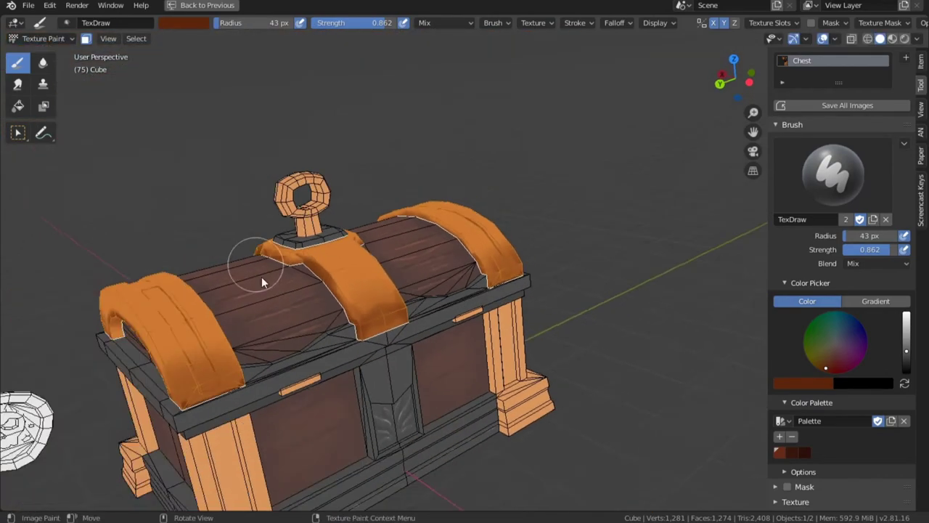
# Step: Smear the dark shading along the centre strap's side edge and lower end to blend it into the orange
pyautogui.moveTo(262, 277); pyautogui.dragTo(287, 290, button='middle')
pyautogui.moveTo(319, 319)
pyautogui.keyDown('ctrl'); pyautogui.mouseDown(button='middle')
pyautogui.moveTo(337, 241)
pyautogui.moveTo(308, 240)
pyautogui.moveTo(424, 304)
pyautogui.moveTo(271, 305)
pyautogui.mouseUp(button='middle'); pyautogui.keyUp('ctrl')
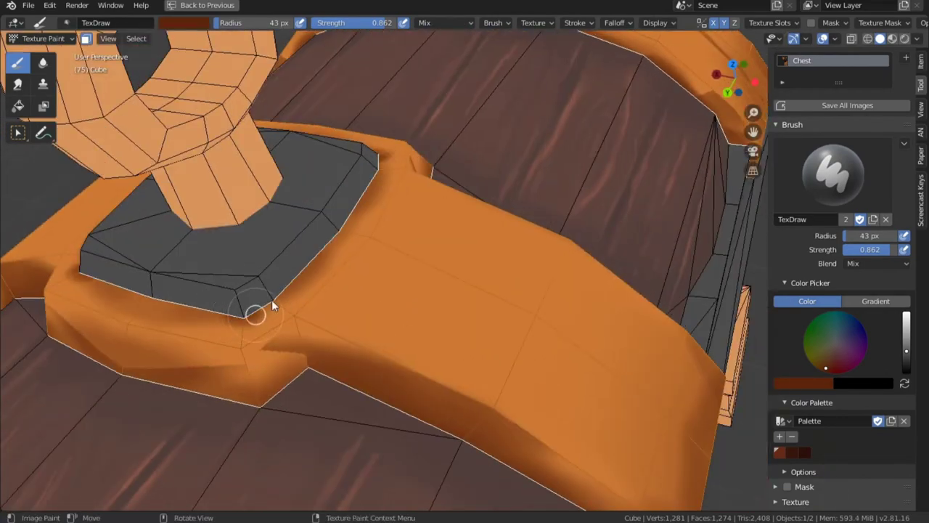
pyautogui.keyDown('shift'); pyautogui.moveTo(280, 373); pyautogui.dragTo(361, 308, button='middle'); pyautogui.keyUp('shift')
pyautogui.press('3')
pyautogui.moveTo(373, 299); pyautogui.dragTo(379, 294)
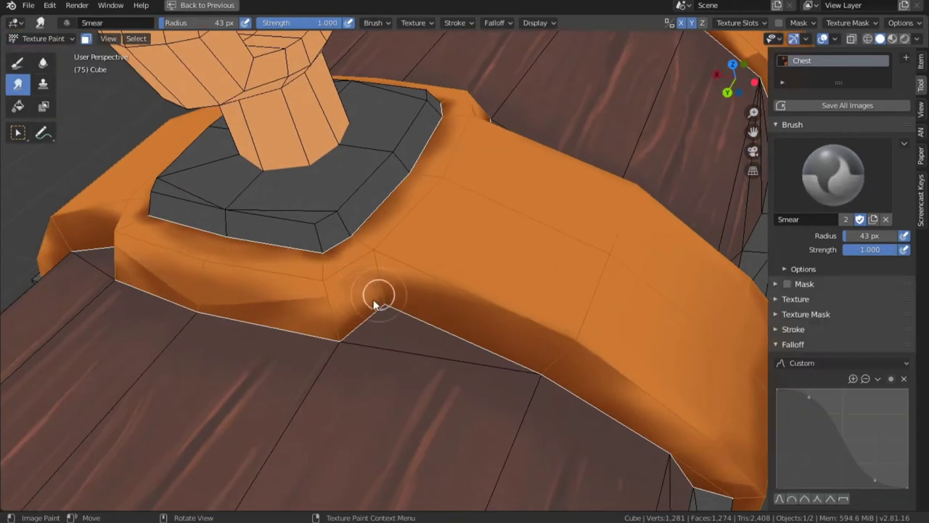
pyautogui.moveTo(314, 308); pyautogui.dragTo(338, 204, button='middle')
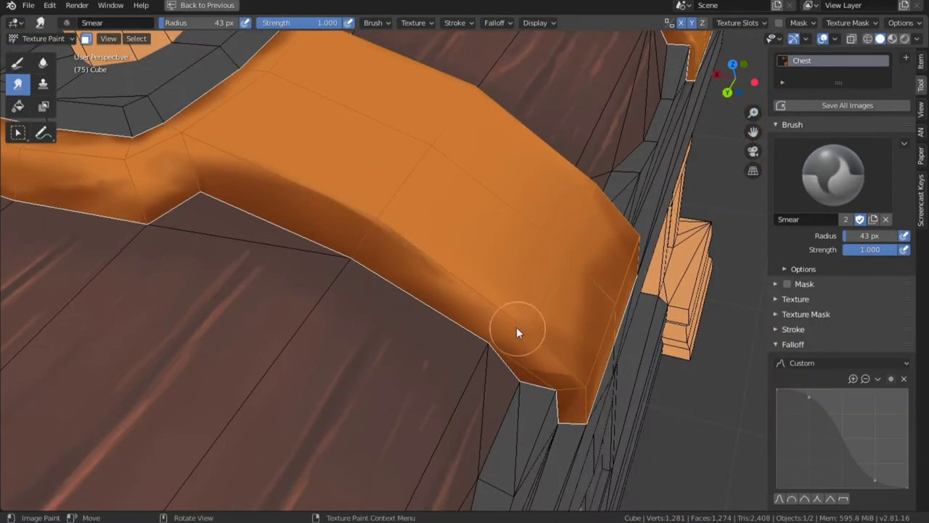
pyautogui.moveTo(515, 326); pyautogui.dragTo(494, 322, button='middle')
pyautogui.moveTo(362, 204); pyautogui.dragTo(283, 315, button='middle')
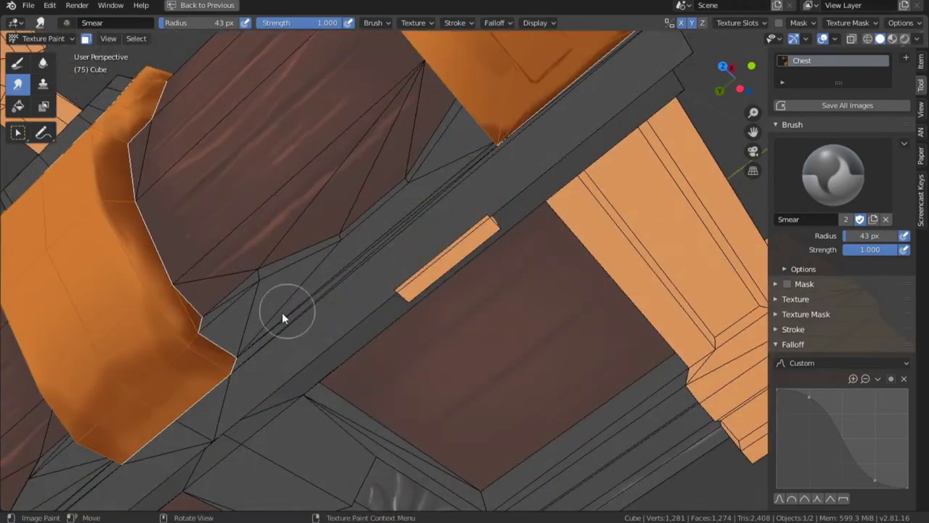
# Step: Smear and soften the dark patches beside the panel outline on the lower part of the end strap
pyautogui.moveTo(166, 307); pyautogui.dragTo(426, 218, button='middle')
pyautogui.moveTo(451, 298); pyautogui.dragTo(498, 127, button='middle')
pyautogui.moveTo(649, 320); pyautogui.dragTo(471, 327, button='middle')
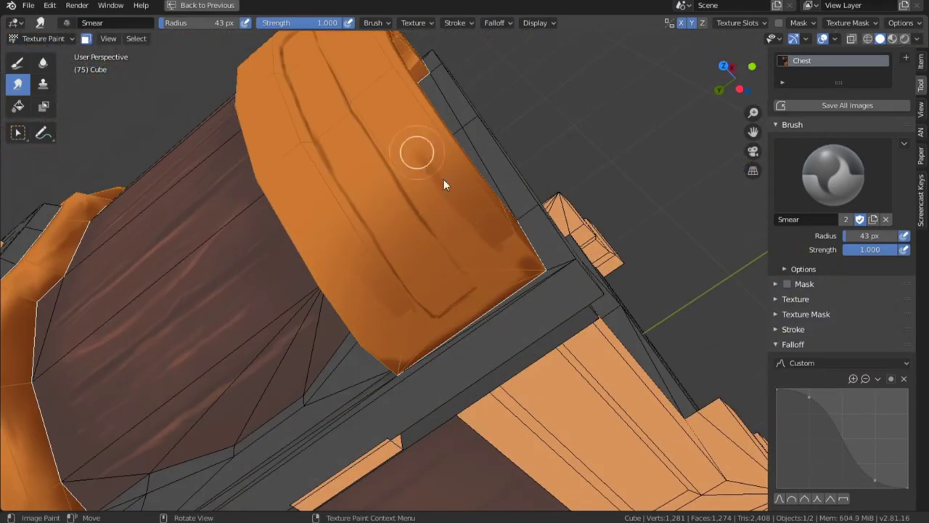
pyautogui.moveTo(443, 182); pyautogui.dragTo(479, 238, button='middle')
pyautogui.press('2')
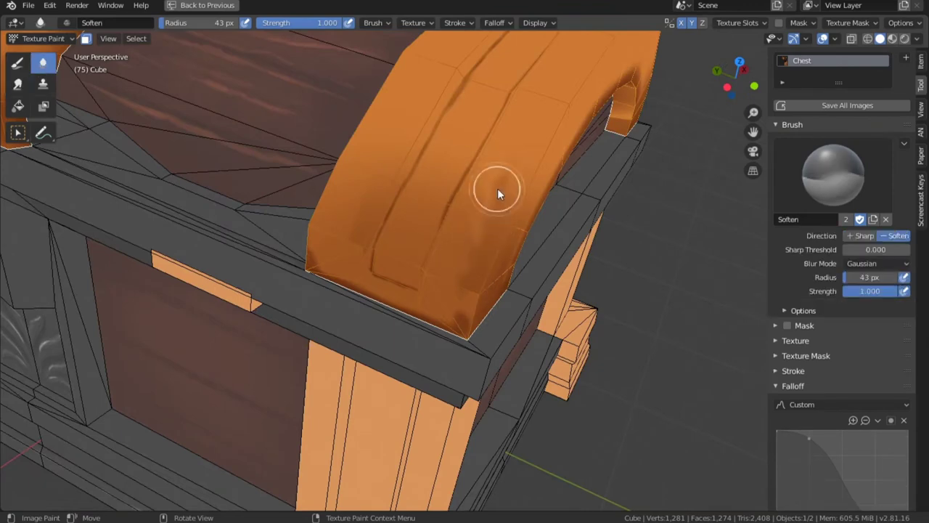
pyautogui.moveTo(502, 270); pyautogui.dragTo(375, 142, button='middle')
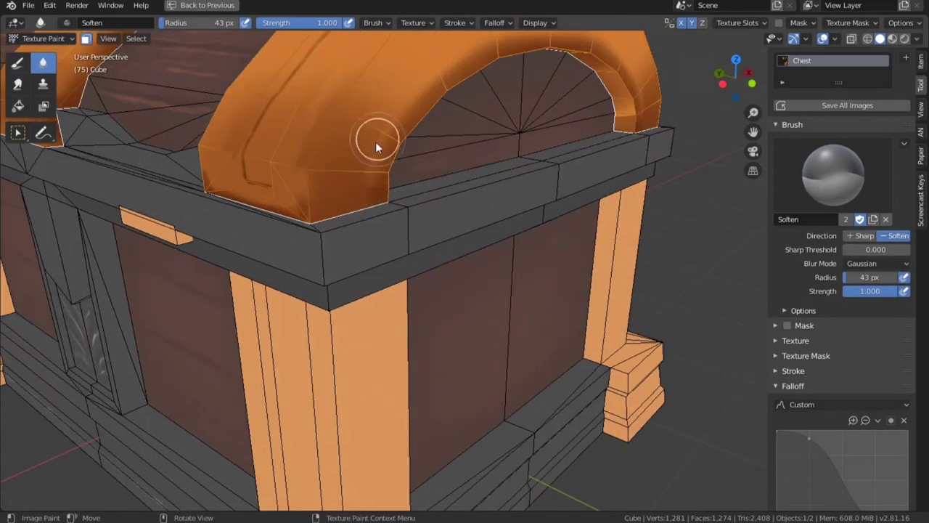
# Step: Darken the inner edge of the end strap's arched side with the Draw brush and blend the shading with Smear
pyautogui.click(19, 63)
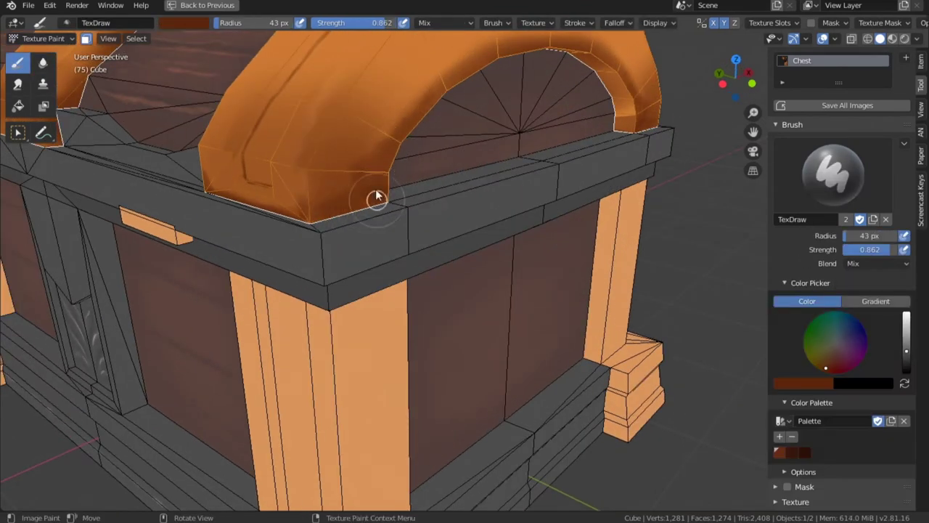
pyautogui.moveTo(397, 142); pyautogui.dragTo(556, 203, button='middle')
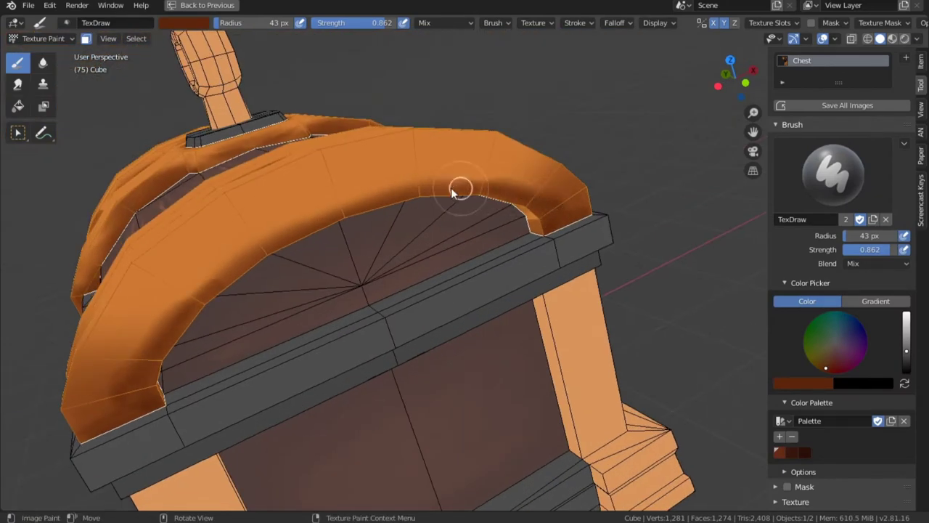
pyautogui.click(18, 84)
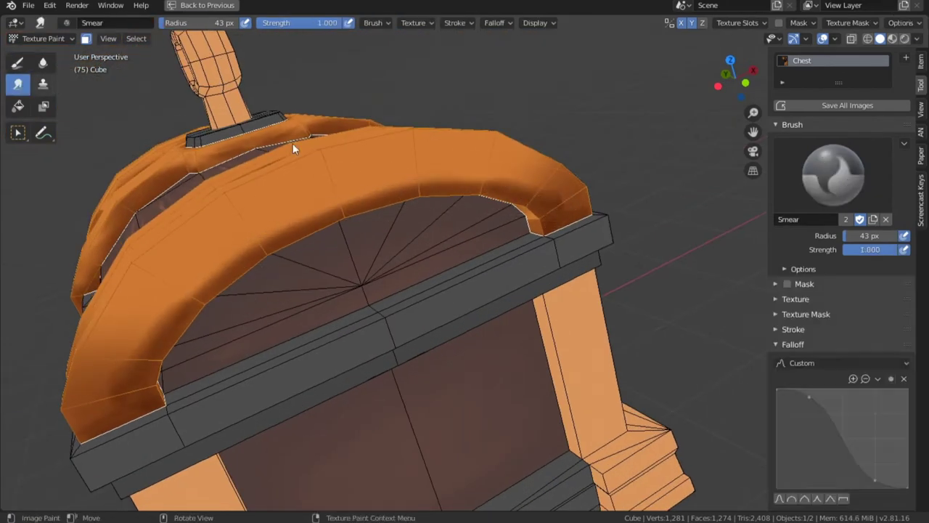
pyautogui.moveTo(541, 189)
pyautogui.mouseDown()
pyautogui.moveTo(577, 204)
pyautogui.moveTo(546, 174)
pyautogui.mouseUp()
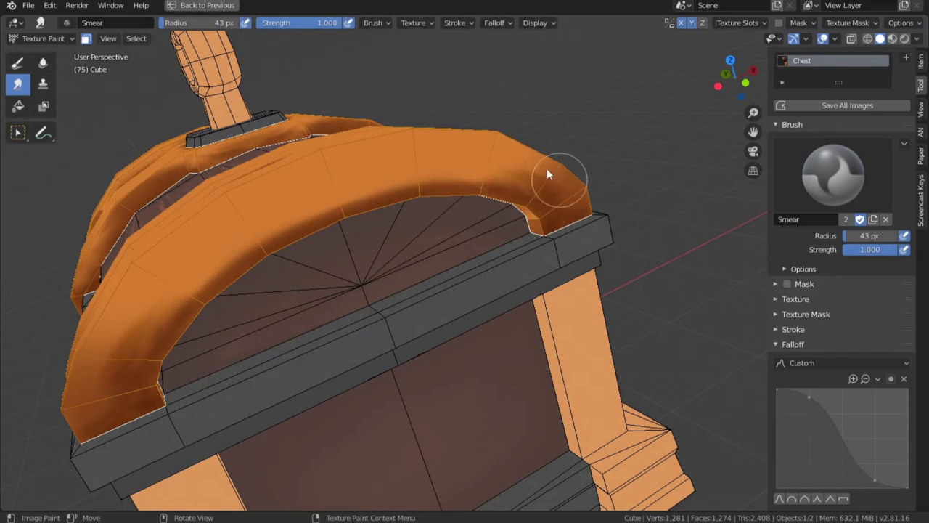
pyautogui.moveTo(524, 185); pyautogui.dragTo(558, 259, button='middle')
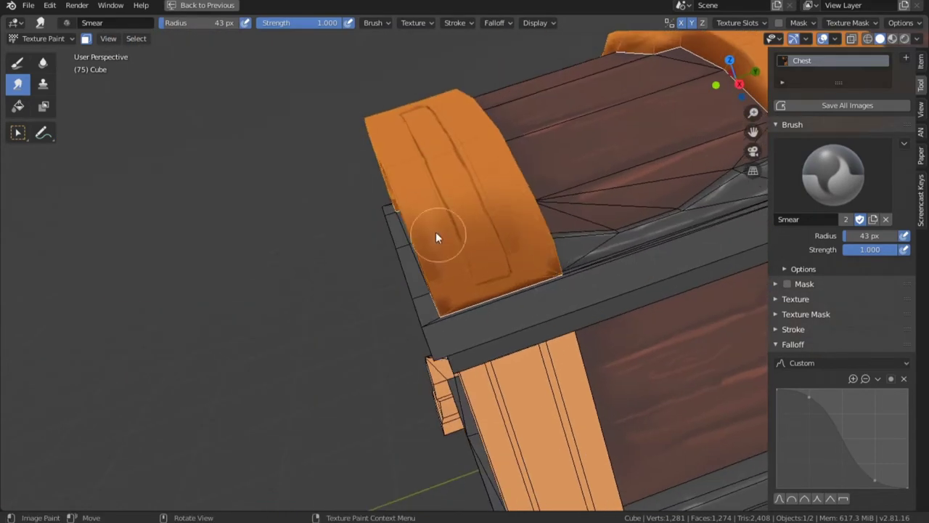
# Step: Sample the light orange for the Draw brush, set the radius to 28 px and repaint the centre strap's edges below the handle base
pyautogui.scroll(-4, 435, 232)
pyautogui.keyDown('shift'); pyautogui.moveTo(657, 138); pyautogui.dragTo(542, 253, button='middle'); pyautogui.keyUp('shift')
pyautogui.scroll(2, 504, 285)
pyautogui.moveTo(500, 287); pyautogui.dragTo(429, 243, button='middle')
pyautogui.scroll(4, 430, 244)
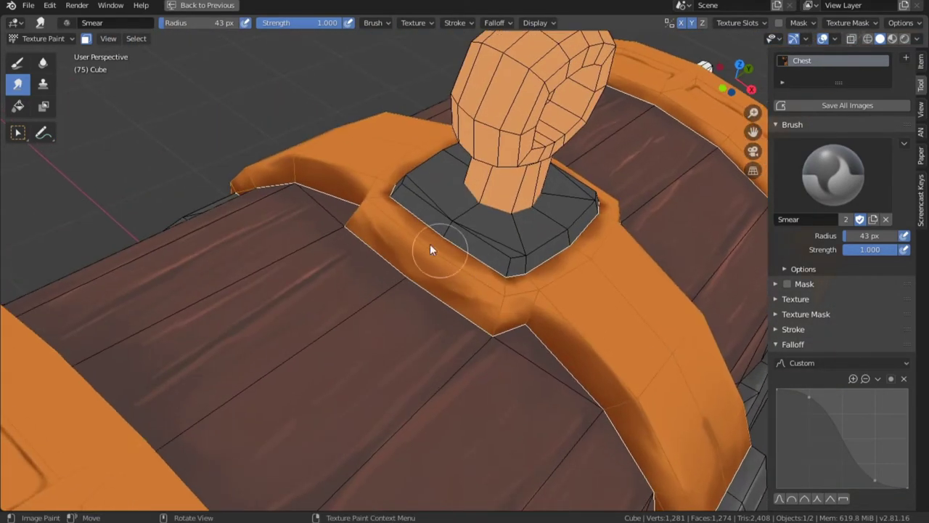
pyautogui.press('1')
pyautogui.press('s')
pyautogui.press('f')
pyautogui.click(475, 285)
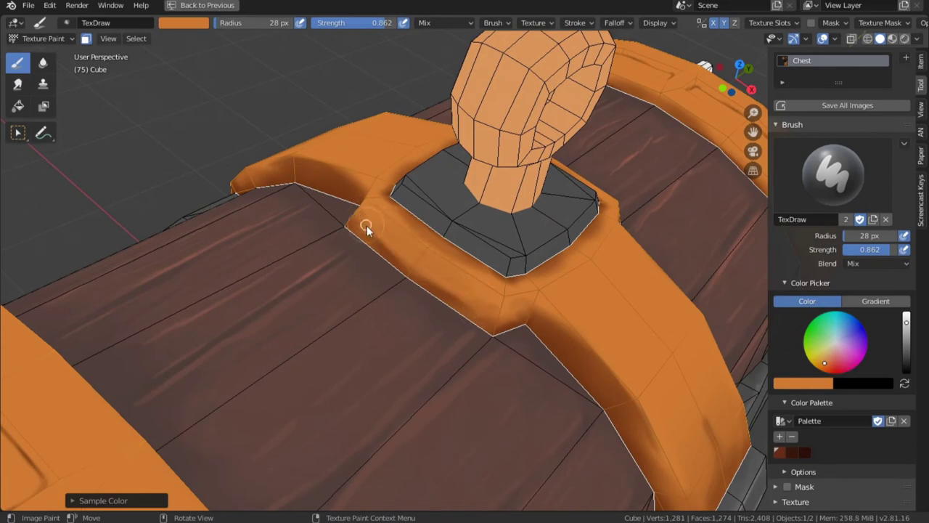
pyautogui.moveTo(567, 325); pyautogui.dragTo(575, 341, button='middle')
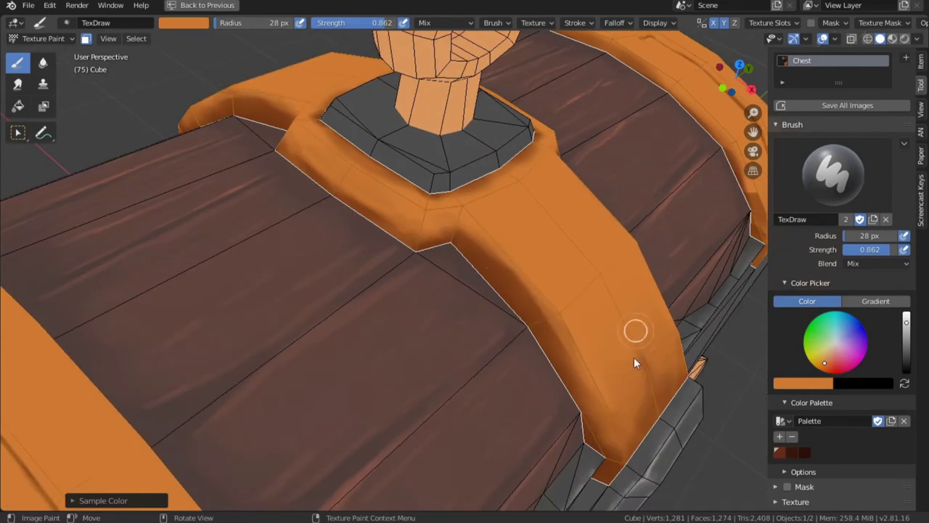
# Step: Clear the face selection, hide the overlays and touch up the upper corners of the end strap's panel outline in light orange
pyautogui.scroll(-7, 620, 414)
pyautogui.hotkey('alt', 'a')
pyautogui.moveTo(524, 392); pyautogui.dragTo(580, 363, button='middle')
pyautogui.click(823, 40)
pyautogui.scroll(-3, 537, 373)
pyautogui.scroll(7, 543, 262)
pyautogui.scroll(5, 334, 227)
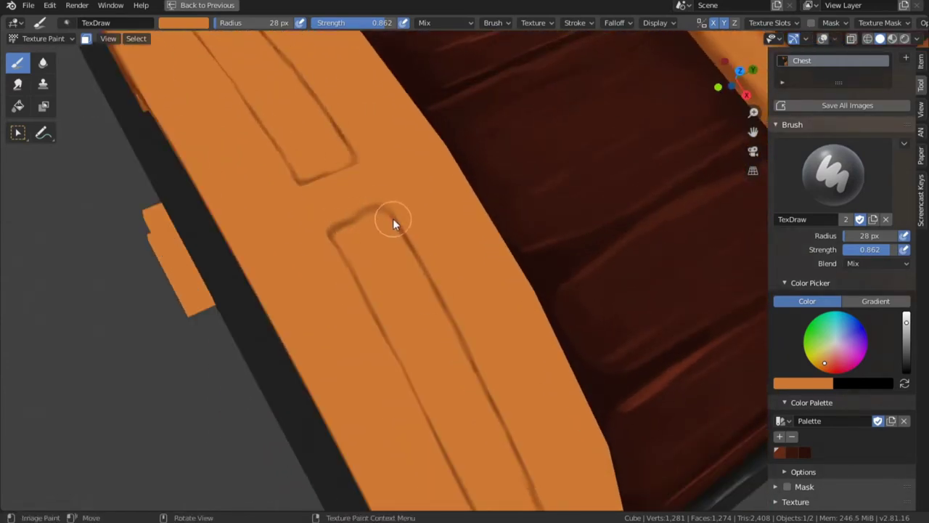
pyautogui.scroll(-7, 455, 222)
pyautogui.scroll(6, 691, 178)
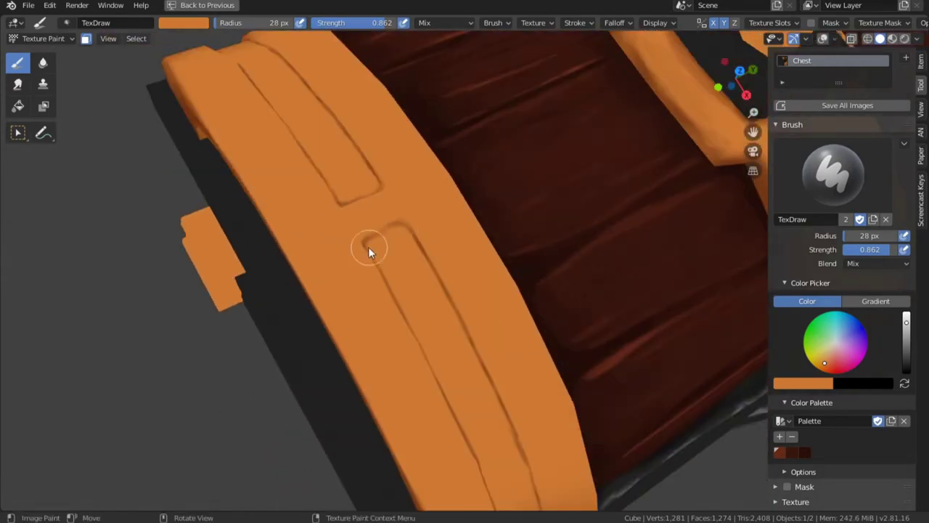
# Step: Sample a darker orange and shade the inner edges and upper area of the end strap's recessed panels, then resample the light orange
pyautogui.press('s')
pyautogui.moveTo(416, 243)
pyautogui.mouseDown(button='middle')
pyautogui.moveTo(472, 356)
pyautogui.moveTo(485, 342)
pyautogui.moveTo(400, 266)
pyautogui.moveTo(320, 298)
pyautogui.mouseUp(button='middle')
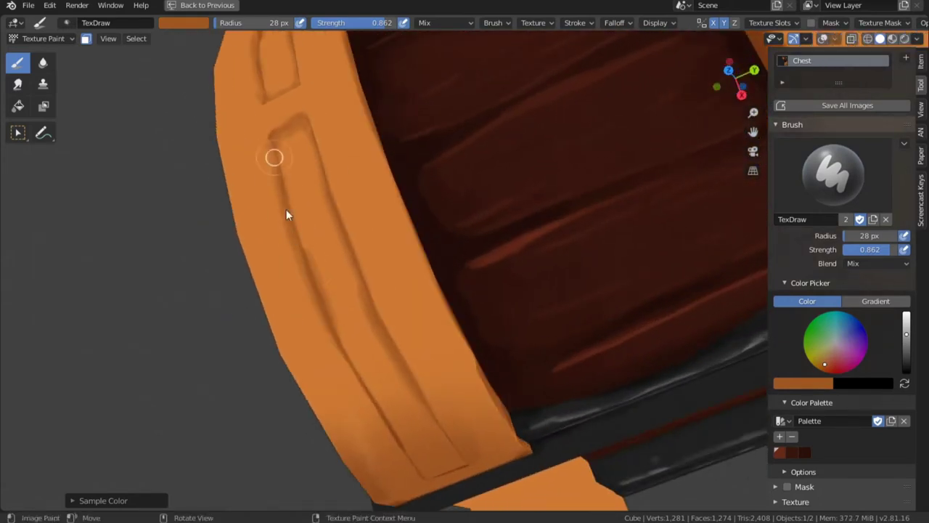
pyautogui.moveTo(286, 215)
pyautogui.mouseDown(button='middle')
pyautogui.moveTo(365, 406)
pyautogui.moveTo(402, 235)
pyautogui.moveTo(438, 310)
pyautogui.mouseUp(button='middle')
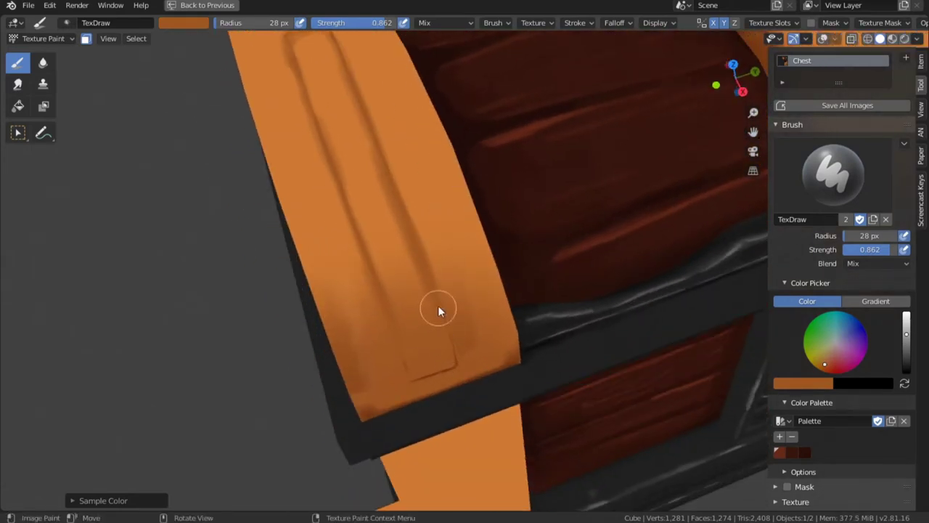
pyautogui.moveTo(472, 339); pyautogui.dragTo(407, 153, button='middle')
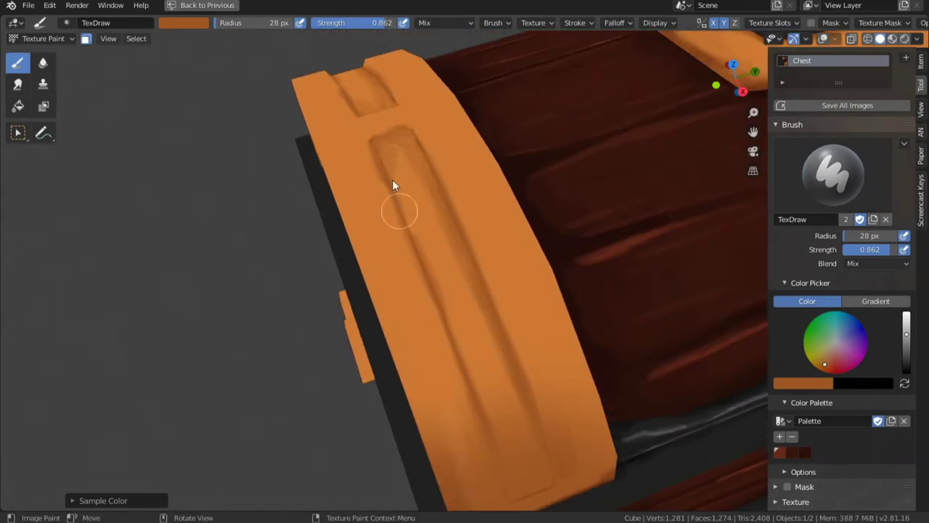
pyautogui.press('s')
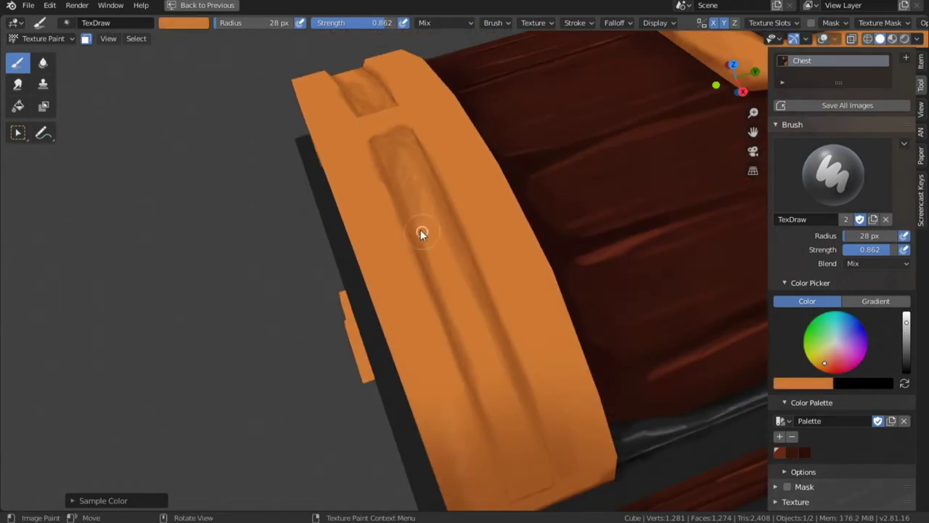
# Step: Soften the shading at the upper end of the end strap's long recessed panel
pyautogui.click(43, 63)
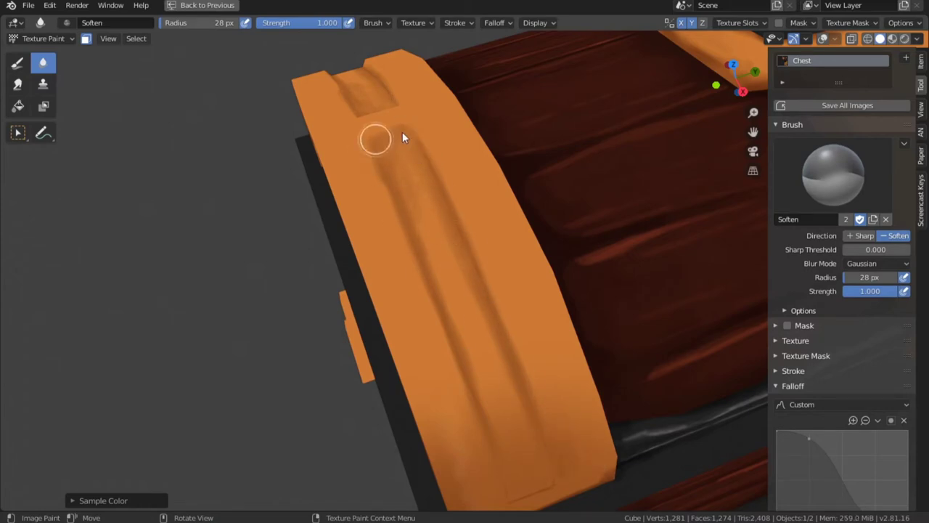
pyautogui.moveTo(402, 132); pyautogui.dragTo(387, 189)
pyautogui.moveTo(388, 189); pyautogui.dragTo(484, 238, button='middle')
# Step: Set the Draw brush to a pale peach with a 13 px radius, show the overlays and try a highlight on the end strap
pyautogui.click(17, 63)
pyautogui.moveTo(906, 328); pyautogui.dragTo(906, 318)
pyautogui.moveTo(828, 356); pyautogui.dragTo(832, 348)
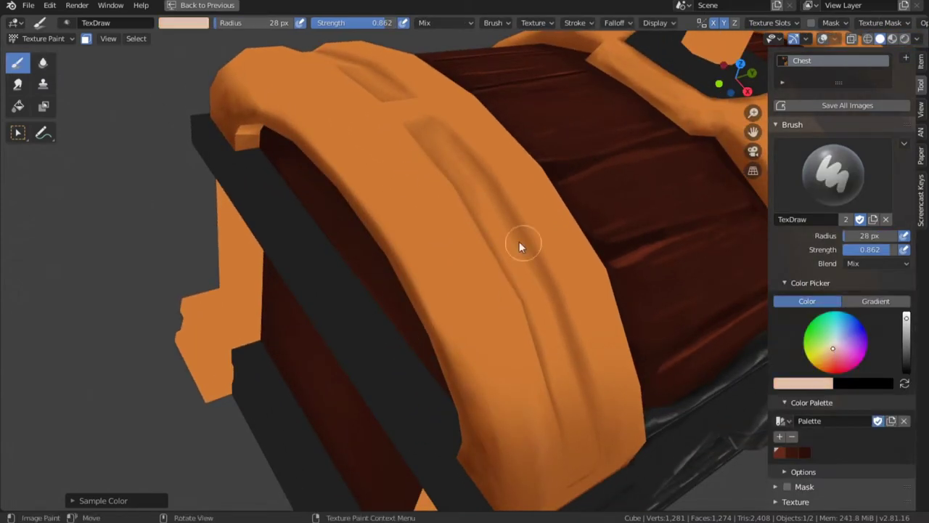
pyautogui.press('f')
pyautogui.click(510, 243)
pyautogui.hotkey('shift', 'alt', 'z')
pyautogui.moveTo(365, 140); pyautogui.dragTo(404, 195)
pyautogui.hotkey('ctrl', 'z')
# Step: Limit painting to the end straps by selecting their linked faces
pyautogui.press('a')
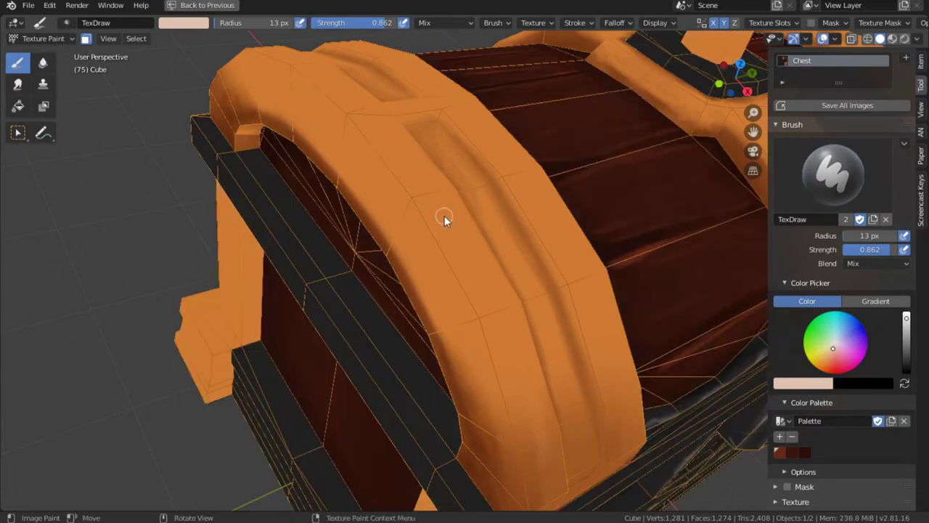
pyautogui.press('a')
pyautogui.press('l')
pyautogui.scroll(-6, 443, 216)
pyautogui.press('l')
pyautogui.scroll(1, 435, 197)
pyautogui.scroll(6, 434, 196)
# Step: Sample a light orange and paint a thin highlight along the end strap's outer arched edge down to its foot
pyautogui.press('s')
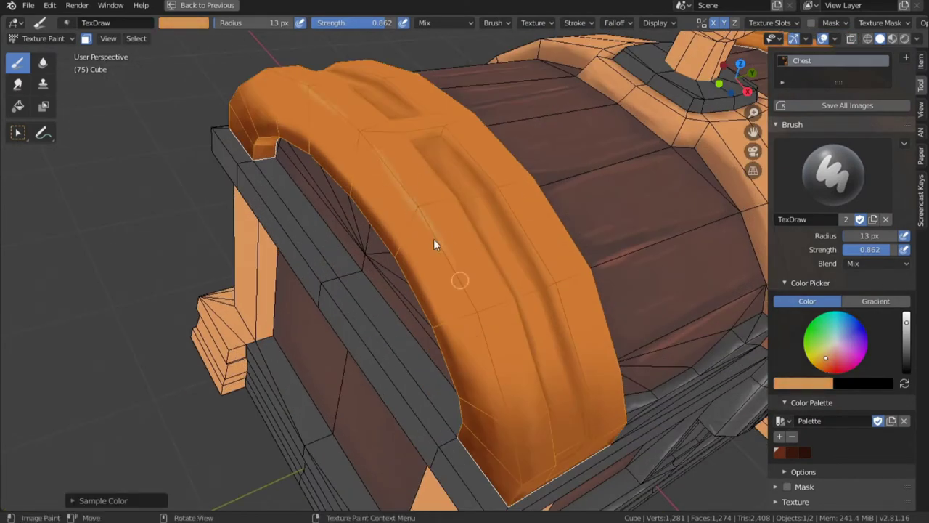
pyautogui.moveTo(481, 328); pyautogui.dragTo(417, 230, button='middle')
pyautogui.moveTo(444, 269); pyautogui.dragTo(435, 251, button='middle')
pyautogui.moveTo(483, 331); pyautogui.dragTo(513, 431)
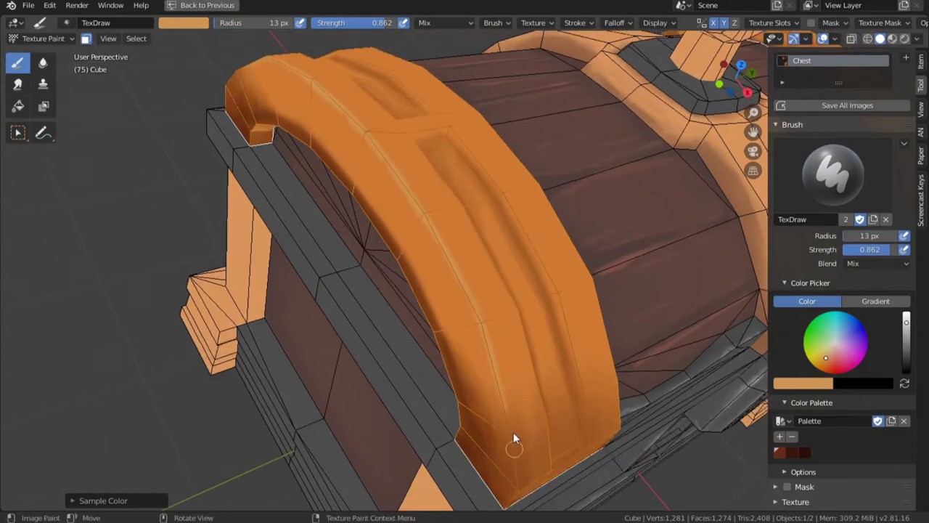
pyautogui.moveTo(513, 432); pyautogui.dragTo(478, 317, button='middle')
pyautogui.moveTo(478, 317); pyautogui.dragTo(500, 372)
pyautogui.moveTo(499, 371); pyautogui.dragTo(471, 295, button='middle')
pyautogui.moveTo(471, 295); pyautogui.dragTo(483, 353)
# Step: Paint light orange highlights along both long sides and the lower rim of the end strap's recessed panel, and hide the overlays
pyautogui.moveTo(511, 172); pyautogui.dragTo(498, 171, button='middle')
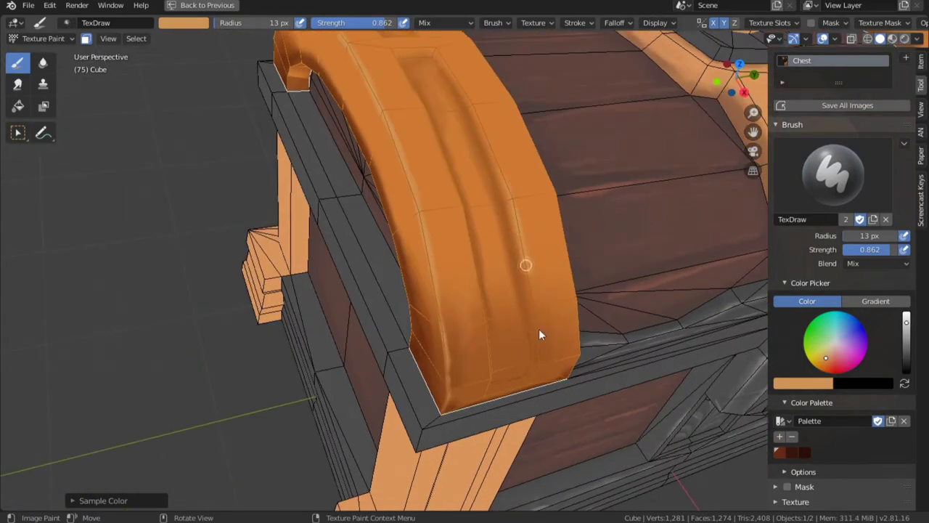
pyautogui.moveTo(538, 335); pyautogui.dragTo(348, 249, button='middle')
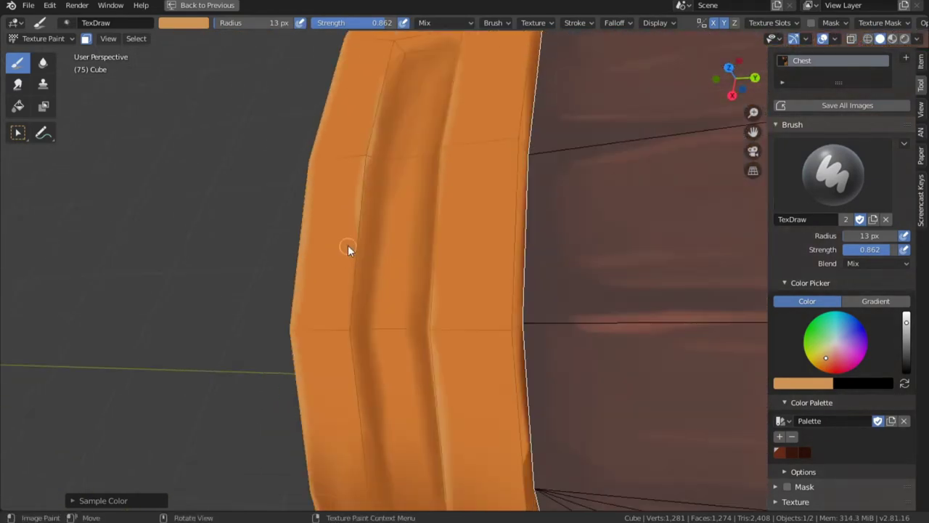
pyautogui.moveTo(350, 345); pyautogui.dragTo(372, 209, button='middle')
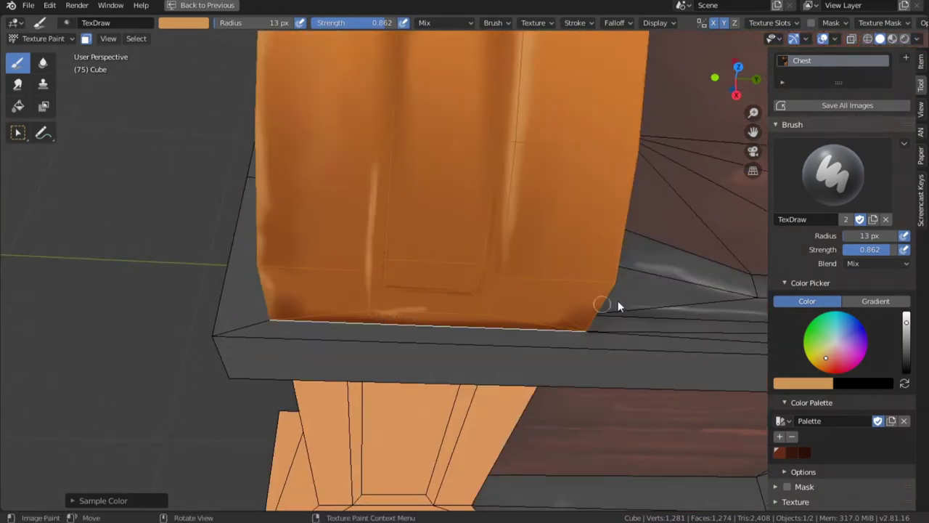
pyautogui.moveTo(617, 300); pyautogui.dragTo(508, 284, button='middle')
pyautogui.scroll(-7, 538, 209)
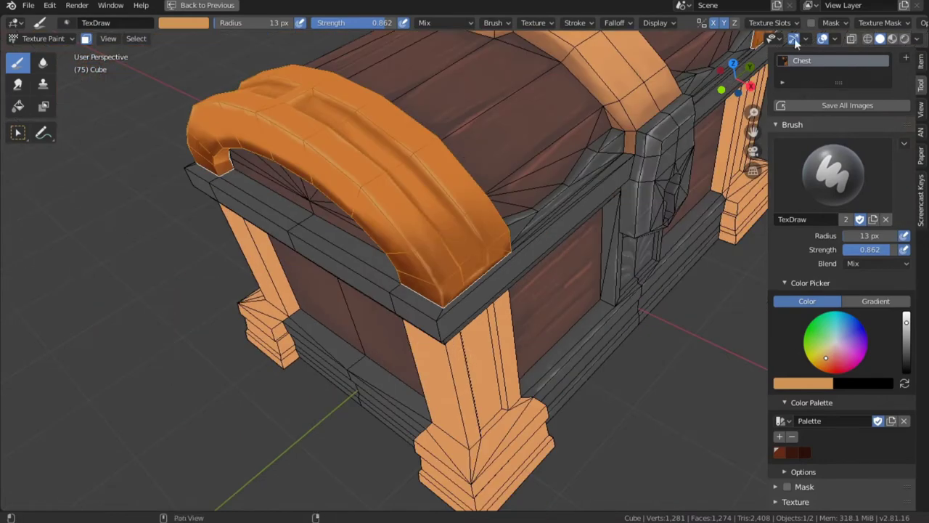
pyautogui.click(822, 39)
# Step: Sample a darker orange and dab small dent spots on the arched side and top of the end strap
pyautogui.scroll(-4, 511, 428)
pyautogui.moveTo(512, 433); pyautogui.dragTo(327, 376, button='middle')
pyautogui.moveTo(488, 291)
pyautogui.mouseDown(button='middle')
pyautogui.moveTo(516, 292)
pyautogui.moveTo(561, 316)
pyautogui.moveTo(506, 294)
pyautogui.moveTo(498, 328)
pyautogui.moveTo(470, 320)
pyautogui.moveTo(504, 291)
pyautogui.moveTo(538, 280)
pyautogui.mouseUp(button='middle')
pyautogui.scroll(7, 421, 231)
pyautogui.press('s')
pyautogui.scroll(-3, 535, 294)
pyautogui.click(484, 210)
pyautogui.click(499, 227)
pyautogui.scroll(2, 539, 290)
# Step: Choose a dark reddish brown and paint a thin dark outline around the lower end of the end strap's recessed panel
pyautogui.press('s')
pyautogui.click(826, 368)
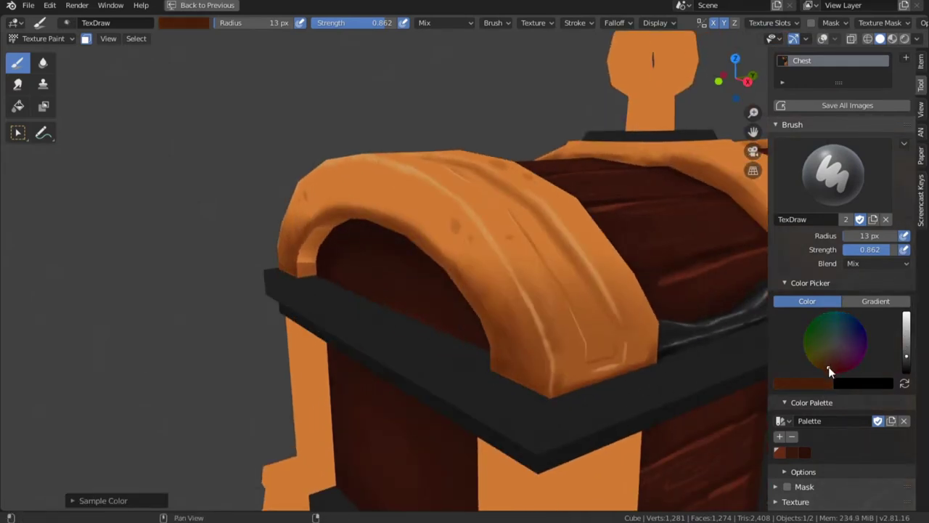
pyautogui.click(517, 366)
pyautogui.scroll(-4, 554, 355)
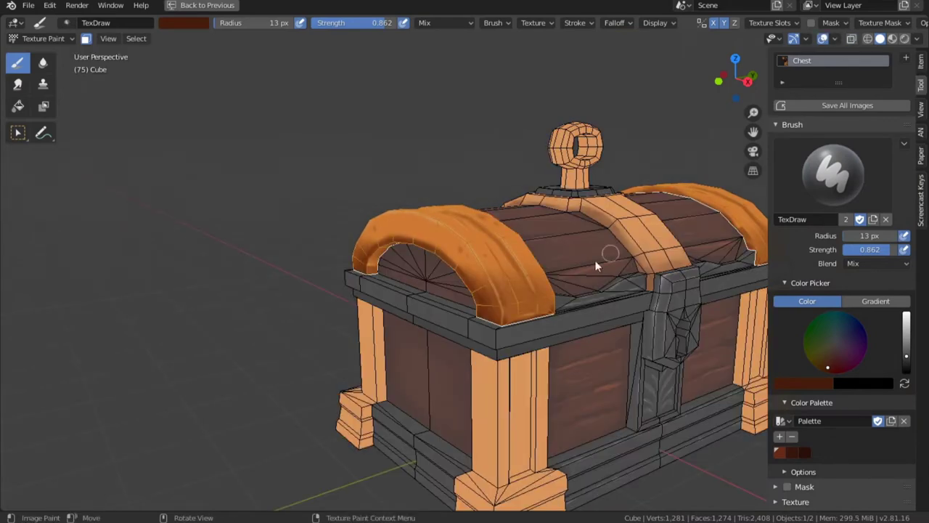
pyautogui.scroll(4, 594, 260)
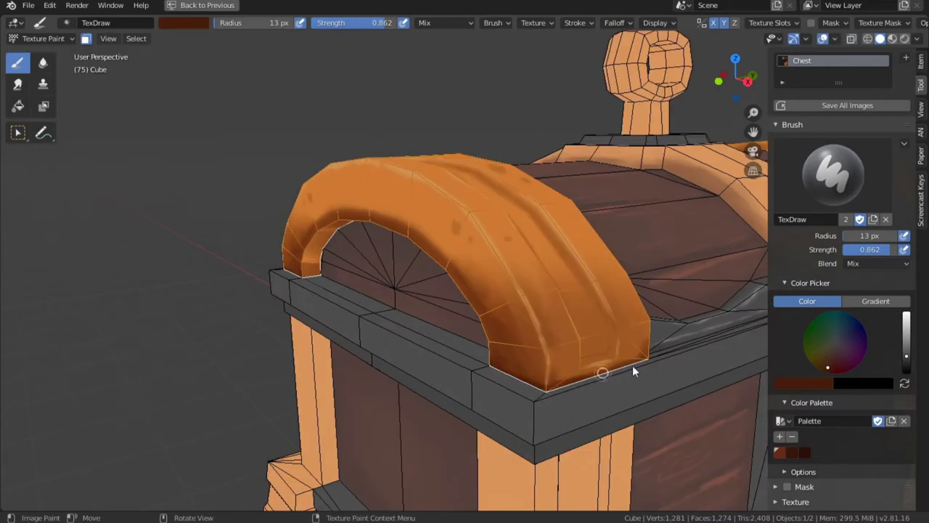
pyautogui.moveTo(632, 368); pyautogui.dragTo(383, 379, button='middle')
pyautogui.scroll(3, 567, 269)
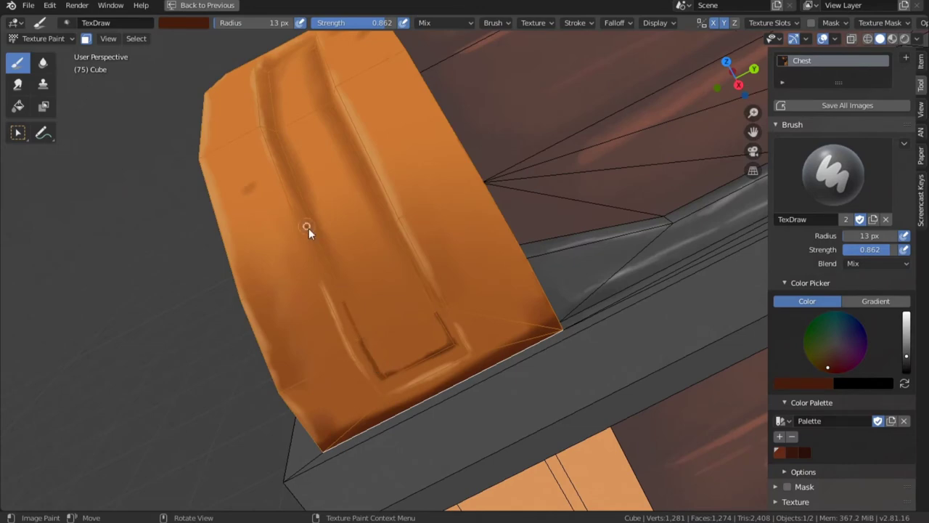
pyautogui.moveTo(309, 228); pyautogui.dragTo(451, 392, button='middle')
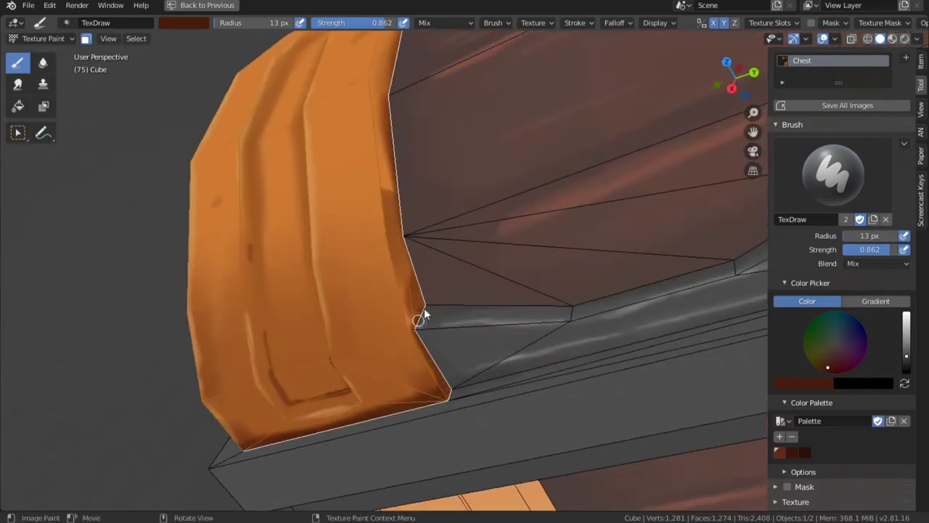
# Step: Darken the end strap's edge beside the lid planks, touch it up with sampled mid orange and hide the overlays
pyautogui.moveTo(426, 310); pyautogui.dragTo(410, 202, button='middle')
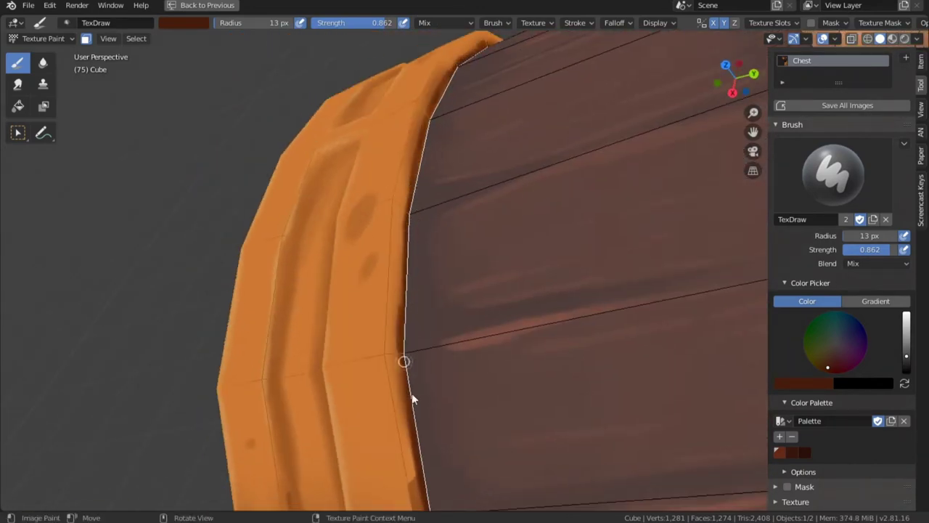
pyautogui.press('s')
pyautogui.moveTo(399, 353); pyautogui.dragTo(358, 363, button='middle')
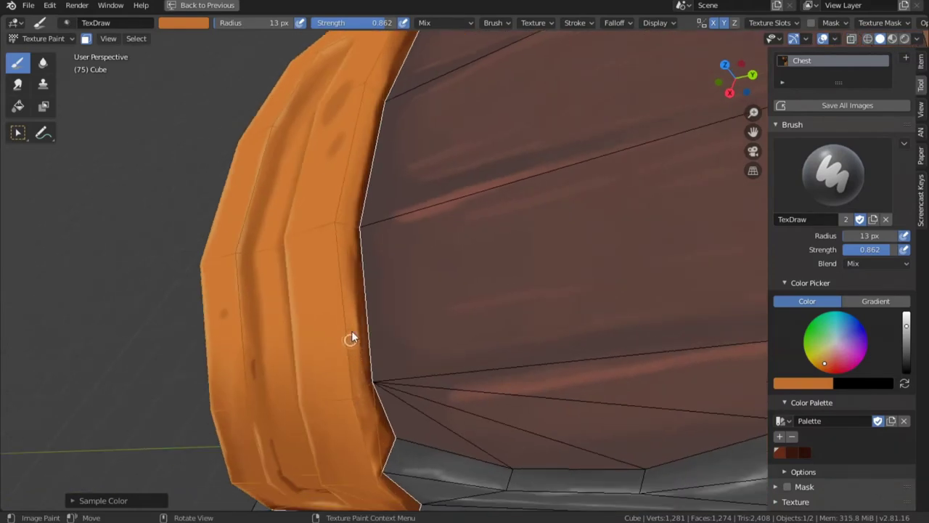
pyautogui.moveTo(351, 332); pyautogui.dragTo(487, 320, button='middle')
pyautogui.scroll(-6, 542, 297)
pyautogui.moveTo(543, 298); pyautogui.dragTo(618, 287, button='middle')
pyautogui.click(820, 41)
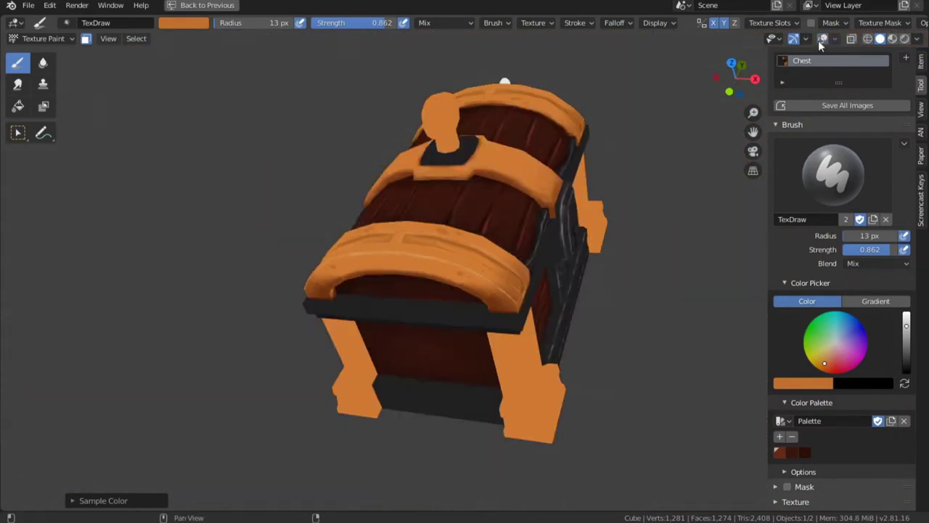
# Step: Pick a bright yellow-orange and paint a highlight along the centre strap's side edge below the handle base
pyautogui.moveTo(820, 45); pyautogui.dragTo(569, 392, button='middle')
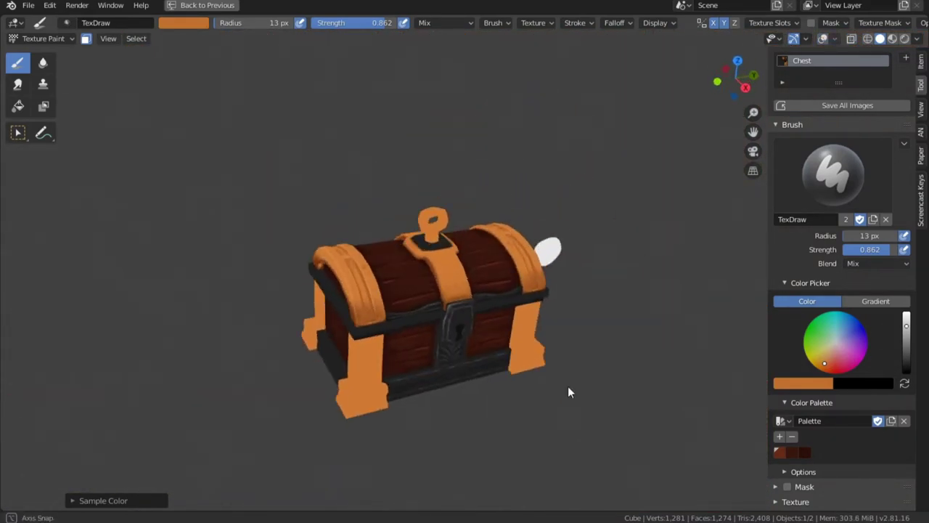
pyautogui.scroll(6, 439, 264)
pyautogui.scroll(2, 381, 319)
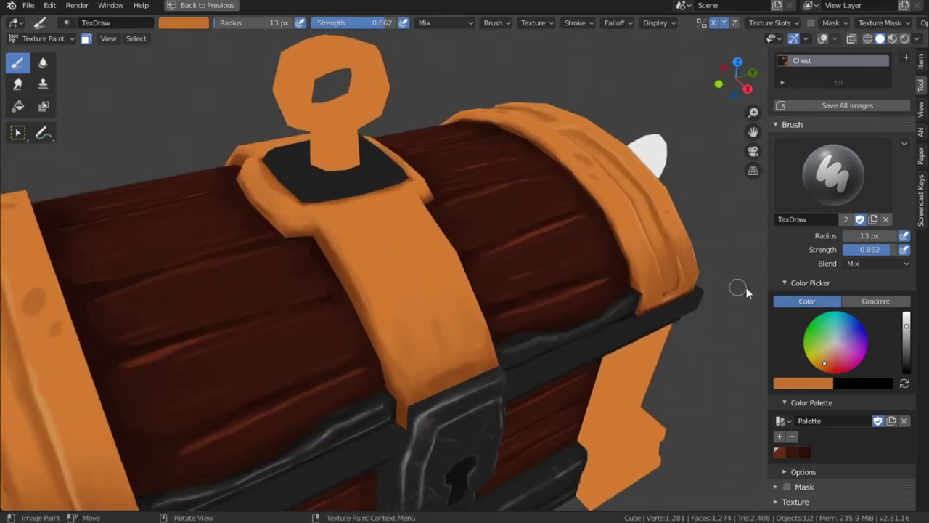
pyautogui.click(826, 355)
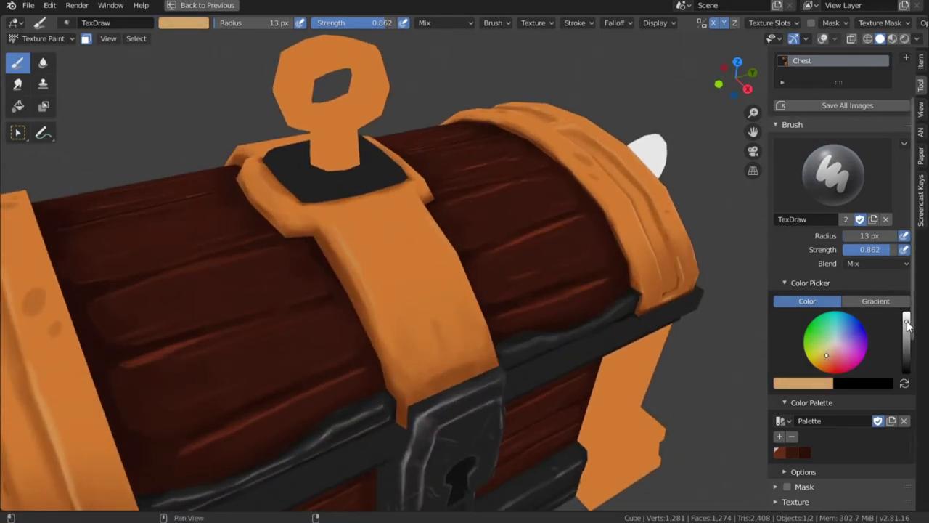
pyautogui.click(822, 360)
pyautogui.moveTo(449, 245); pyautogui.dragTo(409, 285, button='middle')
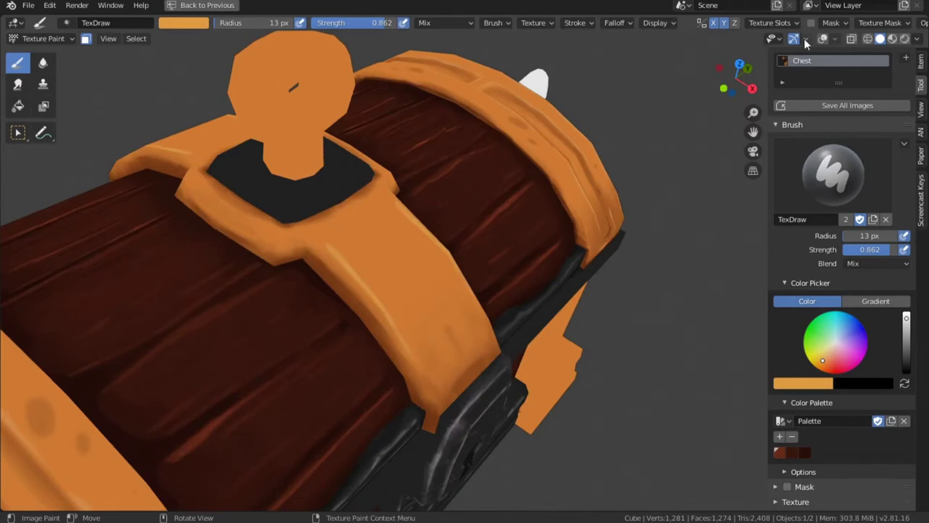
# Step: Show the overlays and add yellow-orange highlights along the centre strap's edges, across its bend and as thin streaks on its surface
pyautogui.click(822, 39)
pyautogui.scroll(1, 225, 229)
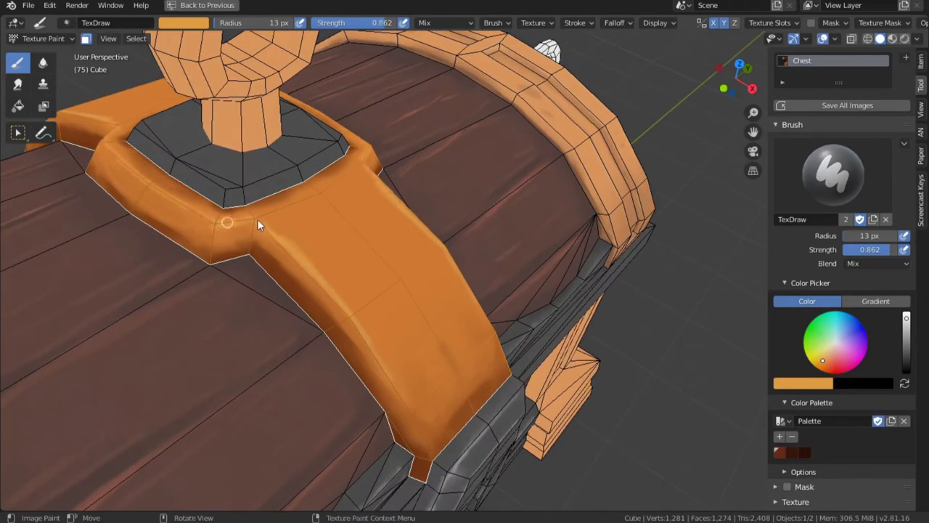
pyautogui.moveTo(307, 267); pyautogui.dragTo(450, 366, button='middle')
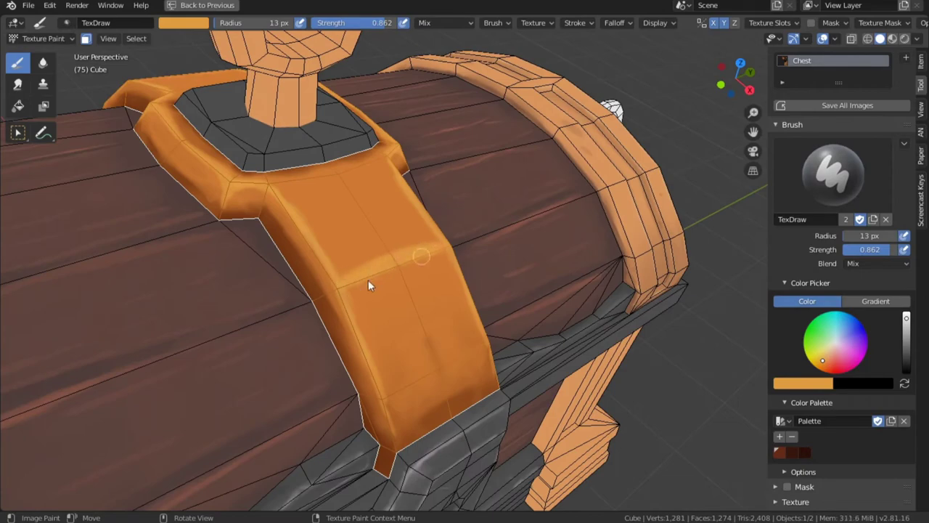
pyautogui.moveTo(388, 209); pyautogui.dragTo(342, 284, button='middle')
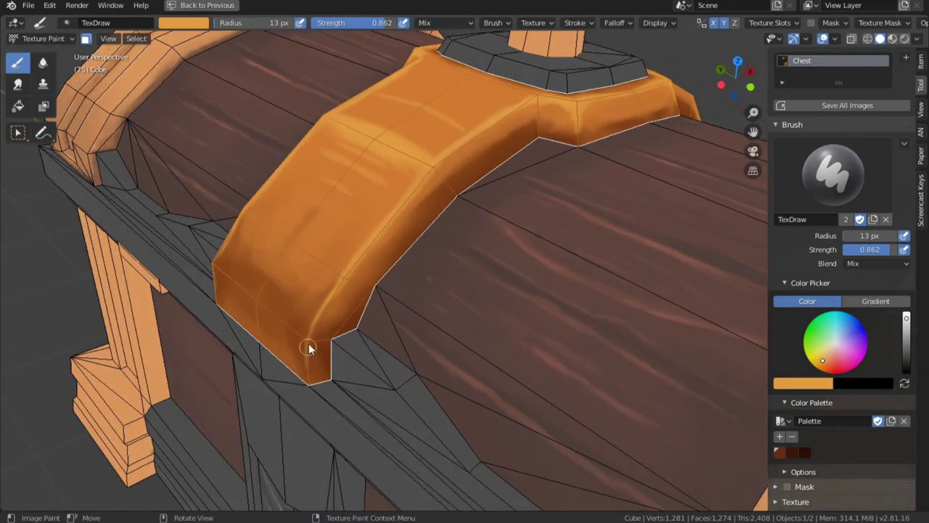
pyautogui.moveTo(309, 347); pyautogui.dragTo(441, 305, button='middle')
pyautogui.moveTo(506, 279); pyautogui.dragTo(341, 201, button='middle')
pyautogui.press('2')
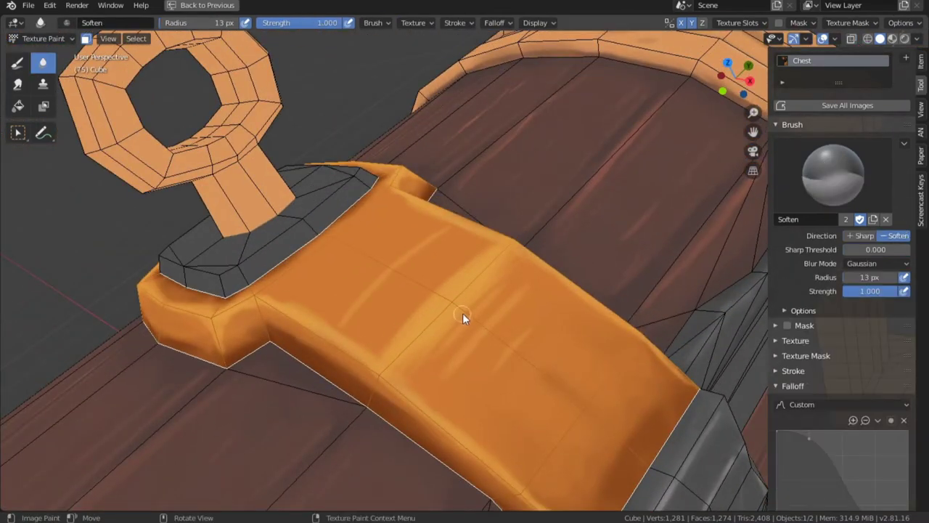
pyautogui.moveTo(507, 308)
pyautogui.mouseDown()
pyautogui.moveTo(522, 334)
pyautogui.moveTo(414, 257)
pyautogui.moveTo(480, 264)
pyautogui.moveTo(517, 335)
pyautogui.mouseUp()
pyautogui.hotkey('ctrl', 'z')
# Step: Smear the highlights across the centre strap's bend with a 79 px radius and hide the overlays
pyautogui.click(18, 84)
pyautogui.moveTo(483, 347); pyautogui.dragTo(485, 404)
pyautogui.scroll(-9, 490, 398)
pyautogui.hotkey('alt', 'shift', 'z')
pyautogui.moveTo(452, 438)
pyautogui.mouseDown(button='middle')
pyautogui.moveTo(443, 438)
pyautogui.moveTo(566, 380)
pyautogui.moveTo(482, 429)
pyautogui.mouseUp(button='middle')
pyautogui.keyDown('ctrl'); pyautogui.moveTo(479, 443); pyautogui.dragTo(457, 381, button='middle'); pyautogui.keyUp('ctrl')
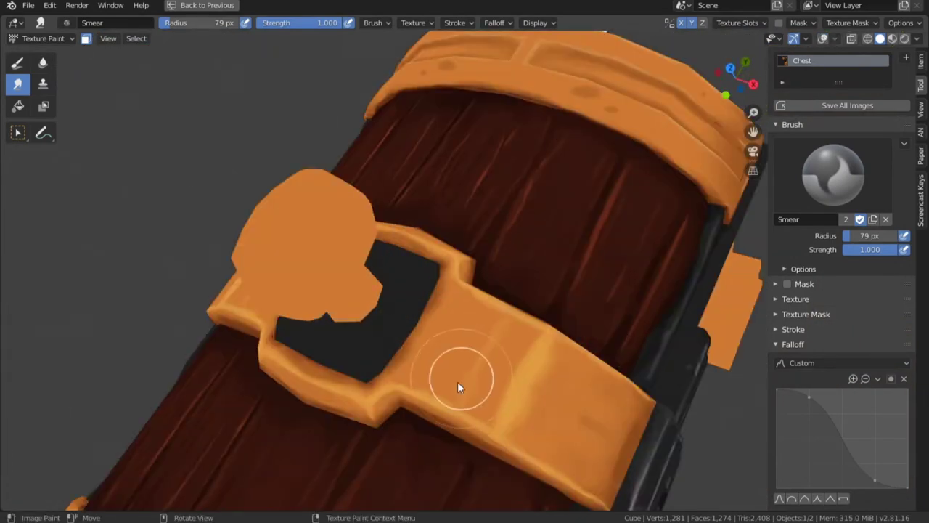
pyautogui.keyDown('ctrl'); pyautogui.moveTo(536, 353); pyautogui.dragTo(479, 428, button='middle'); pyautogui.keyUp('ctrl')
pyautogui.moveTo(479, 428); pyautogui.dragTo(504, 381, button='middle')
pyautogui.keyDown('ctrl'); pyautogui.moveTo(450, 254); pyautogui.dragTo(415, 142, button='middle'); pyautogui.keyUp('ctrl')
pyautogui.moveTo(430, 261); pyautogui.dragTo(459, 303, button='middle')
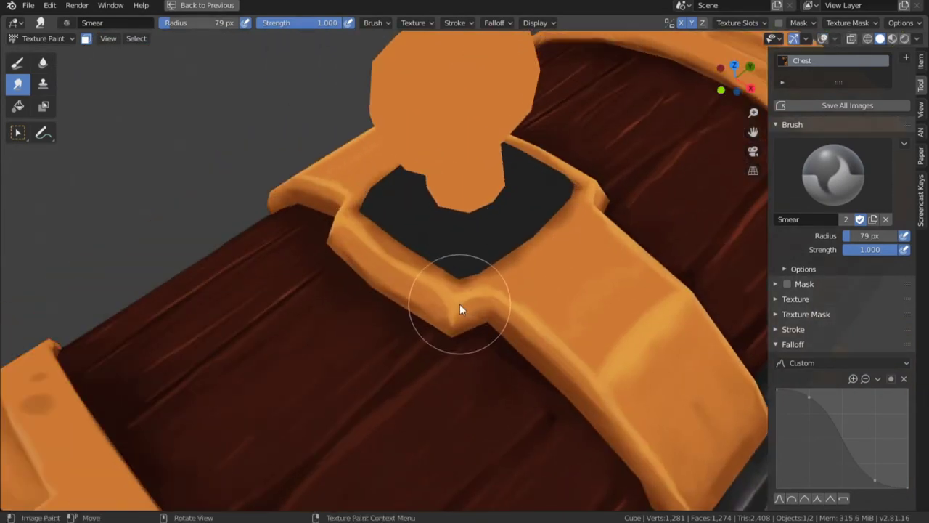
# Step: Sample the yellow-orange for the Draw brush, set the radius to 19 px and highlight the strap's rim around the handle base
pyautogui.press('s')
pyautogui.click(18, 64)
pyautogui.press('f')
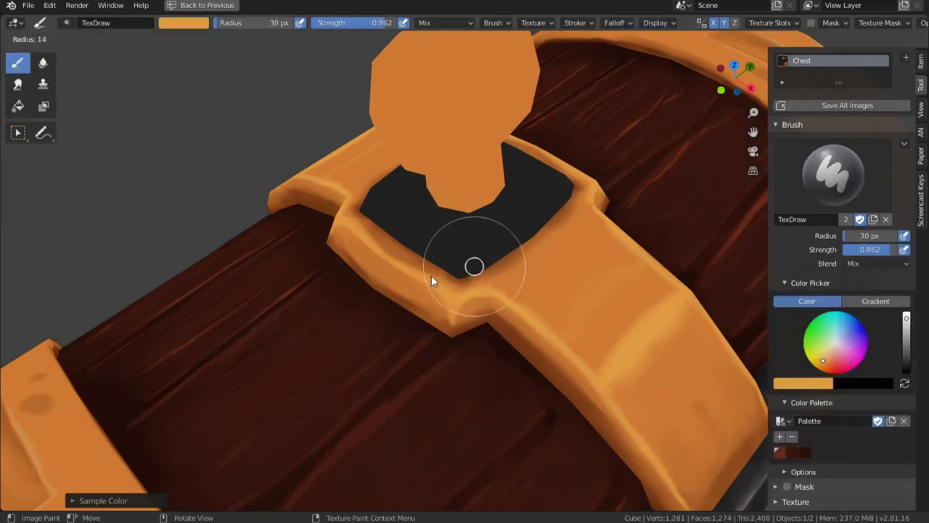
pyautogui.click(438, 283)
pyautogui.scroll(-2, 509, 289)
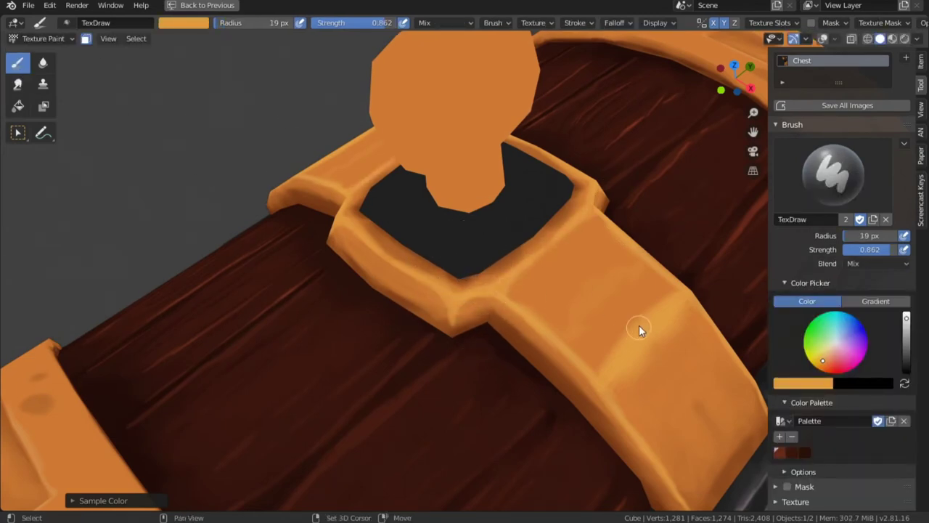
# Step: Paint a yellow-orange highlight across the lower end of the centre strap just above the lock plate
pyautogui.moveTo(639, 324); pyautogui.dragTo(601, 243, button='middle')
pyautogui.scroll(-2, 549, 262)
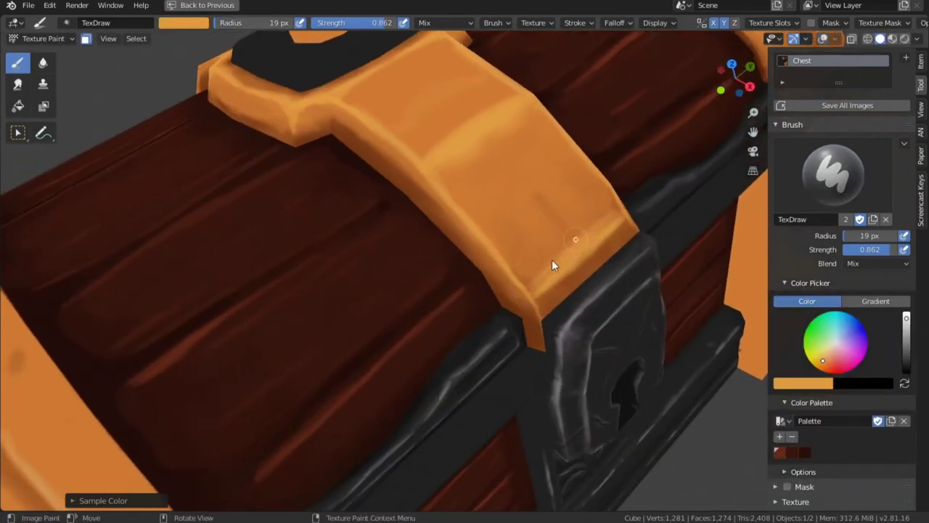
pyautogui.scroll(-4, 522, 347)
pyautogui.scroll(4, 439, 247)
pyautogui.scroll(-4, 546, 259)
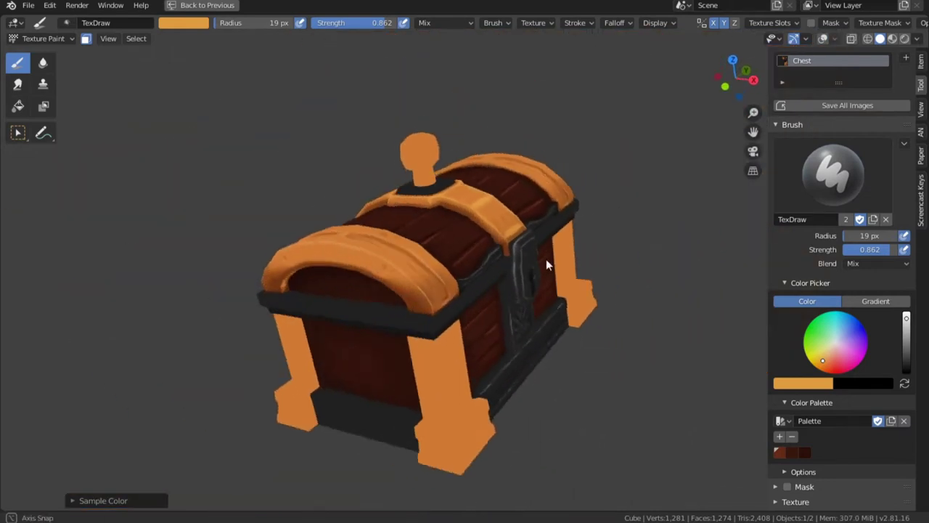
# Step: Strengthen the yellow-orange highlight along the end strap's outer ridge, from the crown down to its front foot
pyautogui.moveTo(545, 260); pyautogui.dragTo(405, 268, button='middle')
pyautogui.scroll(5, 339, 251)
pyautogui.moveTo(341, 255); pyautogui.dragTo(450, 373)
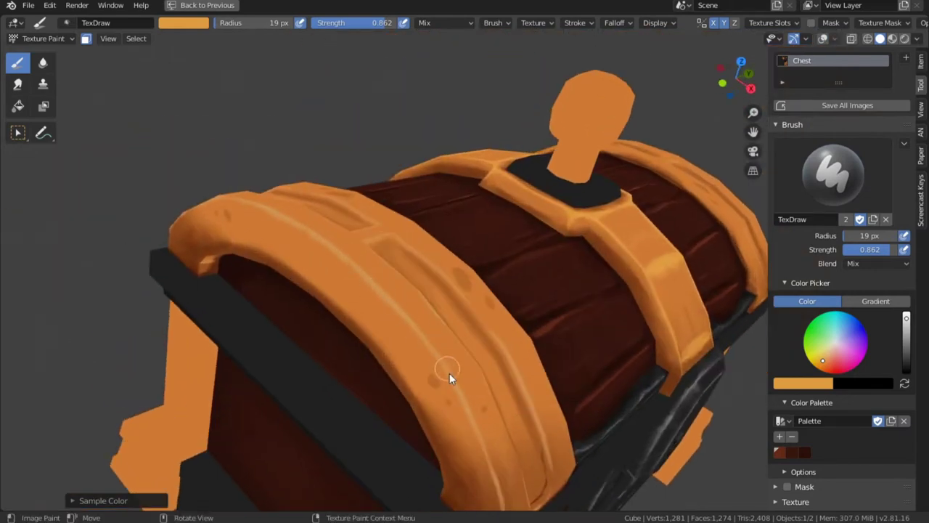
pyautogui.moveTo(450, 373); pyautogui.dragTo(432, 323, button='middle')
pyautogui.moveTo(312, 204); pyautogui.dragTo(381, 318)
pyautogui.moveTo(380, 318); pyautogui.dragTo(367, 300, button='middle')
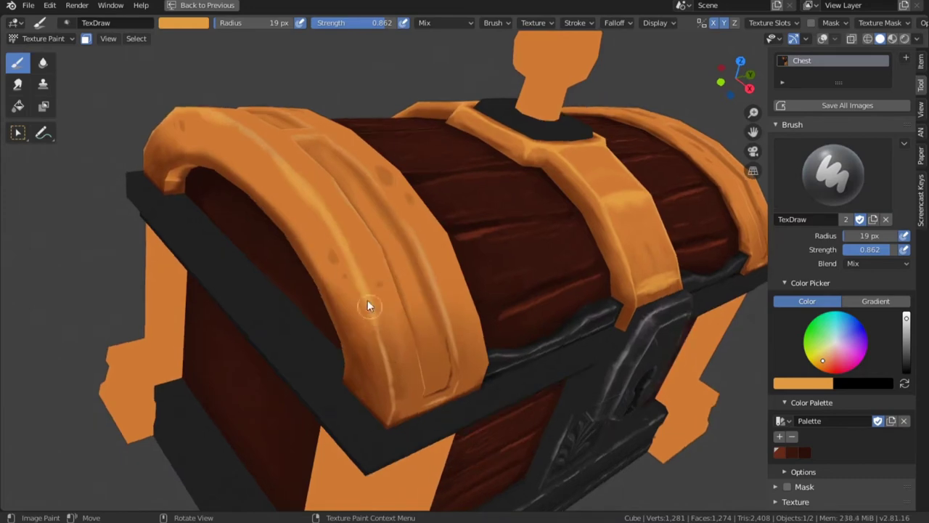
pyautogui.moveTo(368, 299); pyautogui.dragTo(387, 359)
pyautogui.moveTo(390, 381); pyautogui.dragTo(389, 322, button='middle')
pyautogui.moveTo(389, 321); pyautogui.dragTo(379, 244)
# Step: Continue the yellow-orange ridge highlight over the end strap's crown, beside the two recessed panels
pyautogui.scroll(3, 362, 240)
pyautogui.moveTo(334, 167)
pyautogui.mouseDown(button='middle')
pyautogui.moveTo(316, 202)
pyautogui.moveTo(370, 236)
pyautogui.mouseUp(button='middle')
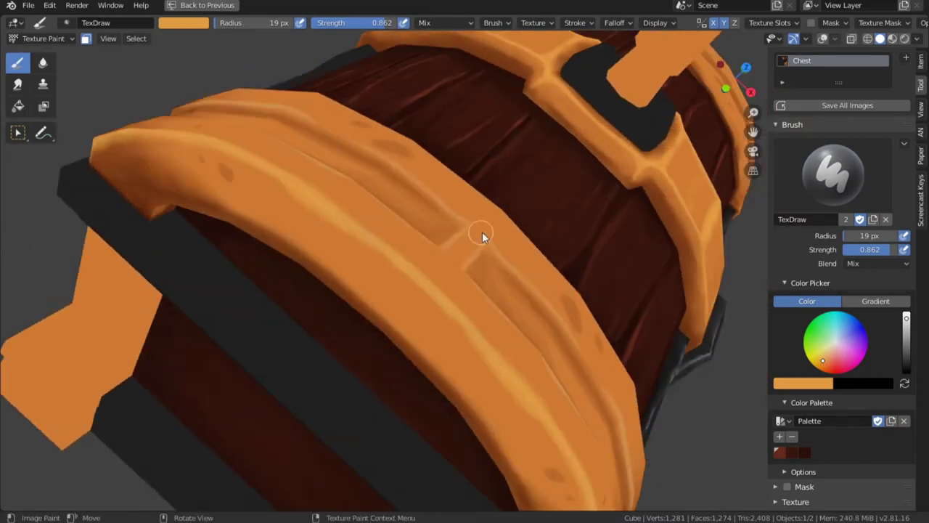
pyautogui.scroll(3, 494, 234)
pyautogui.moveTo(291, 270)
pyautogui.mouseDown()
pyautogui.moveTo(375, 340)
pyautogui.moveTo(446, 429)
pyautogui.mouseUp()
pyautogui.keyDown('shift'); pyautogui.moveTo(446, 428); pyautogui.dragTo(371, 290, button='middle'); pyautogui.keyUp('shift')
pyautogui.scroll(-6, 419, 363)
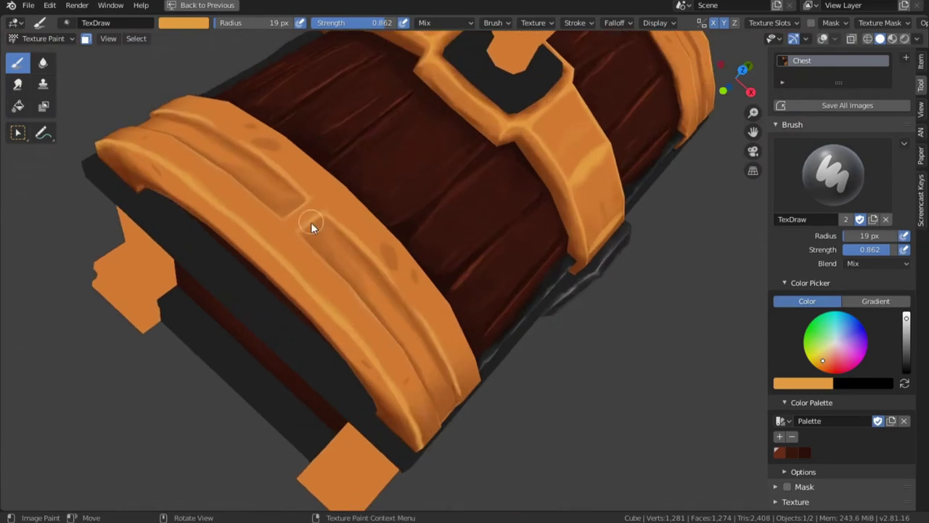
# Step: Paint yellow-orange highlights along the rims of the end strap's lower recessed panel
pyautogui.scroll(6, 311, 290)
pyautogui.moveTo(311, 336); pyautogui.dragTo(254, 291, button='middle')
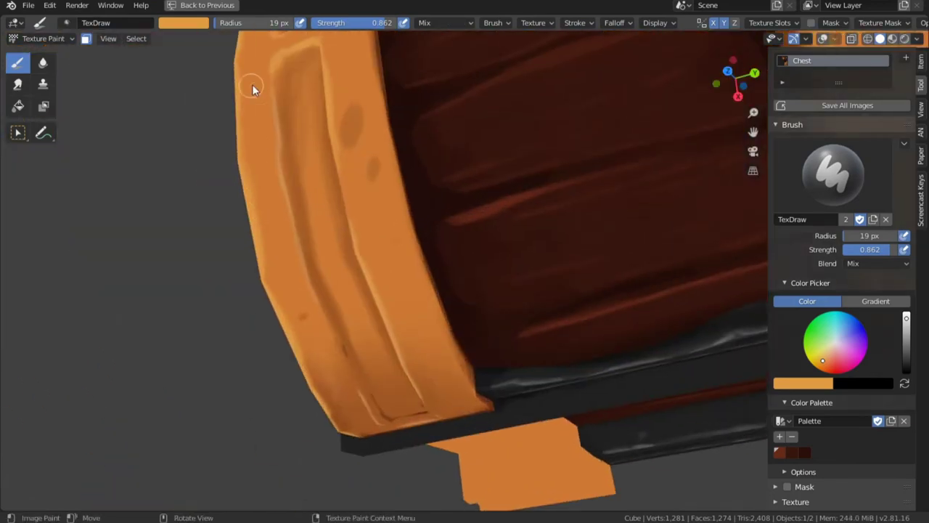
pyautogui.moveTo(271, 80)
pyautogui.mouseDown()
pyautogui.moveTo(281, 147)
pyautogui.moveTo(354, 384)
pyautogui.mouseUp()
pyautogui.scroll(-3, 535, 277)
pyautogui.moveTo(538, 279); pyautogui.dragTo(336, 203, button='middle')
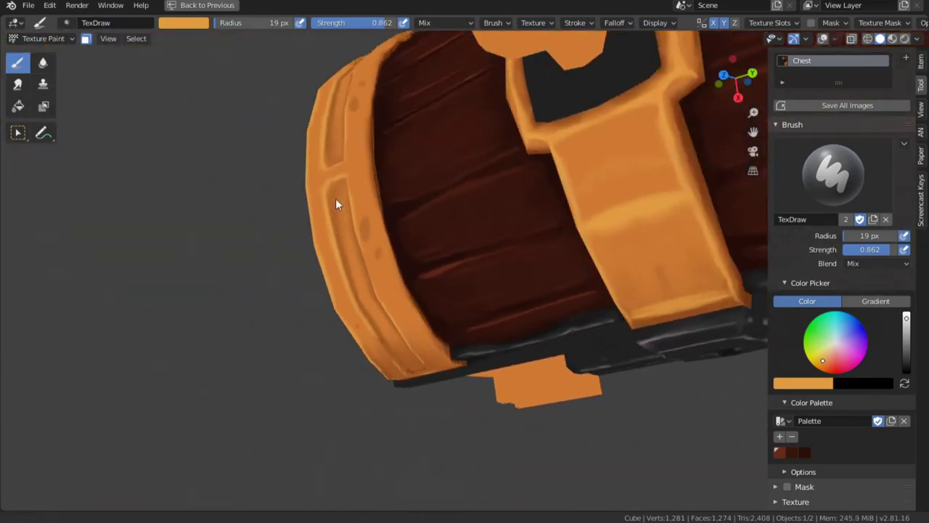
pyautogui.scroll(2, 344, 201)
pyautogui.moveTo(433, 464); pyautogui.dragTo(411, 111, button='middle')
pyautogui.moveTo(411, 111); pyautogui.dragTo(533, 318)
pyautogui.moveTo(533, 318)
pyautogui.mouseDown(button='middle')
pyautogui.moveTo(573, 391)
pyautogui.moveTo(391, 319)
pyautogui.moveTo(358, 394)
pyautogui.moveTo(658, 268)
pyautogui.moveTo(481, 300)
pyautogui.mouseUp(button='middle')
# Step: Soften the highlight at the centre strap's lower end above the lock plate, using a 65 px radius
pyautogui.scroll(-5, 539, 323)
pyautogui.scroll(5, 481, 300)
pyautogui.click(42, 63)
pyautogui.click(479, 279)
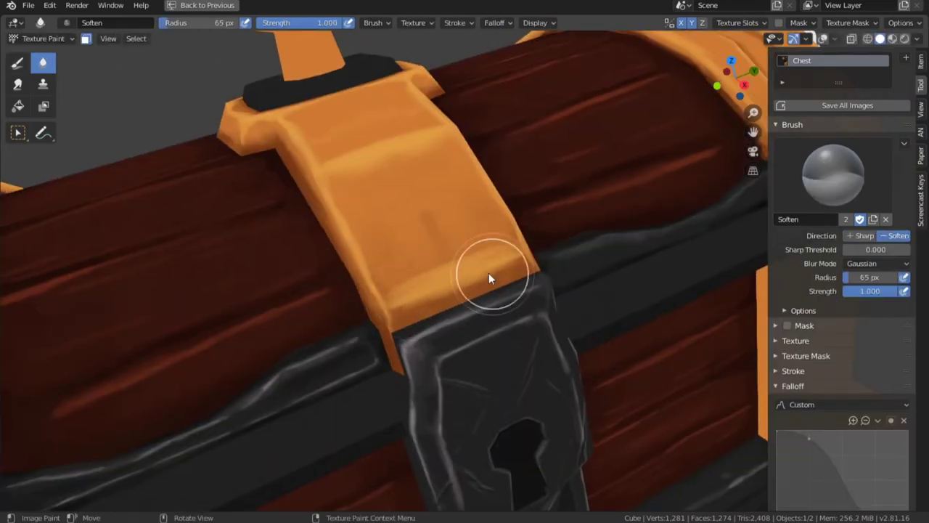
pyautogui.scroll(-4, 341, 205)
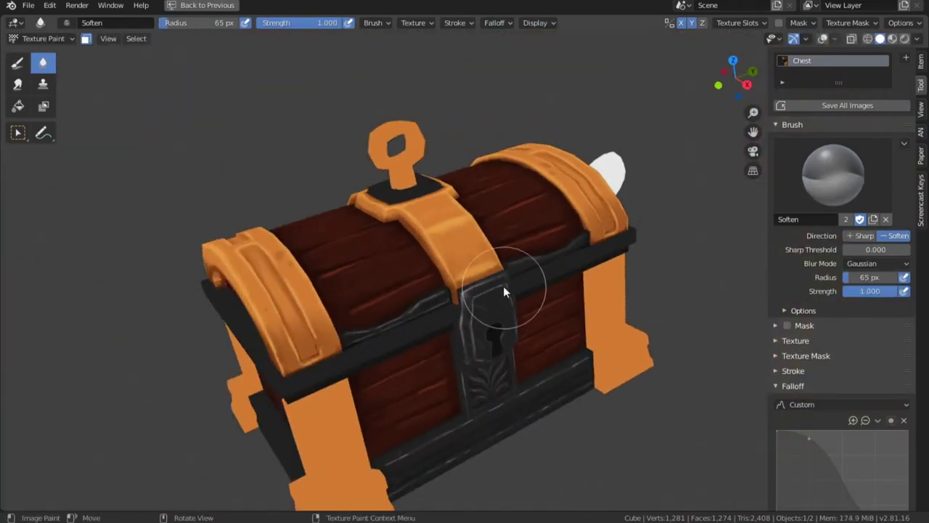
# Step: Set the Draw brush to Screen blending at 0.230 strength and brighten the orange straps where they bend over the lid
pyautogui.scroll(-3, 518, 290)
pyautogui.moveTo(421, 414)
pyautogui.mouseDown(button='middle')
pyautogui.moveTo(580, 348)
pyautogui.moveTo(444, 308)
pyautogui.mouseUp(button='middle')
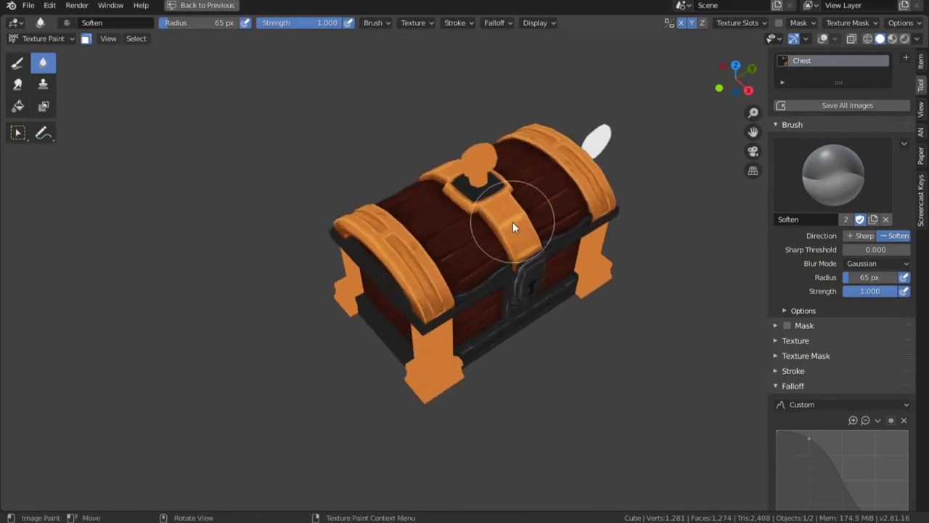
pyautogui.press('1')
pyautogui.scroll(1, 434, 273)
pyautogui.scroll(1, 434, 276)
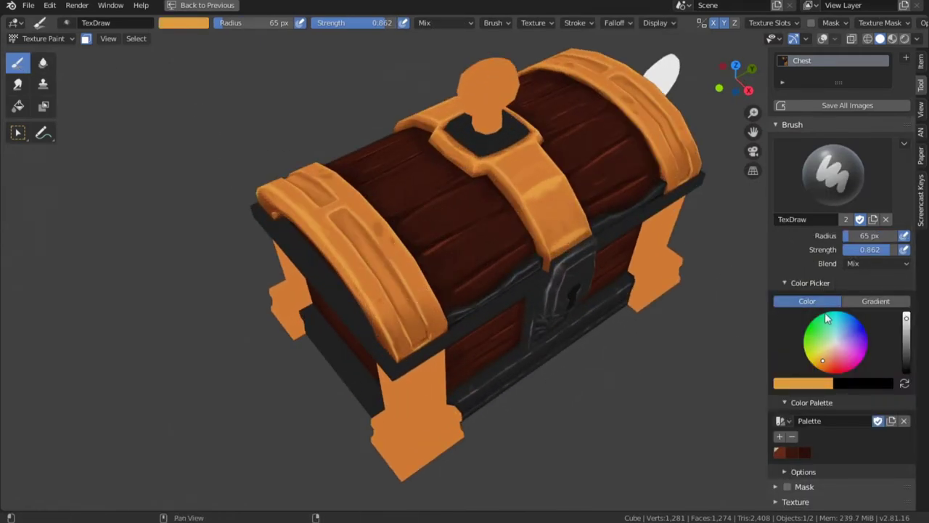
pyautogui.click(875, 264)
pyautogui.click(770, 341)
pyautogui.moveTo(871, 249); pyautogui.dragTo(837, 253)
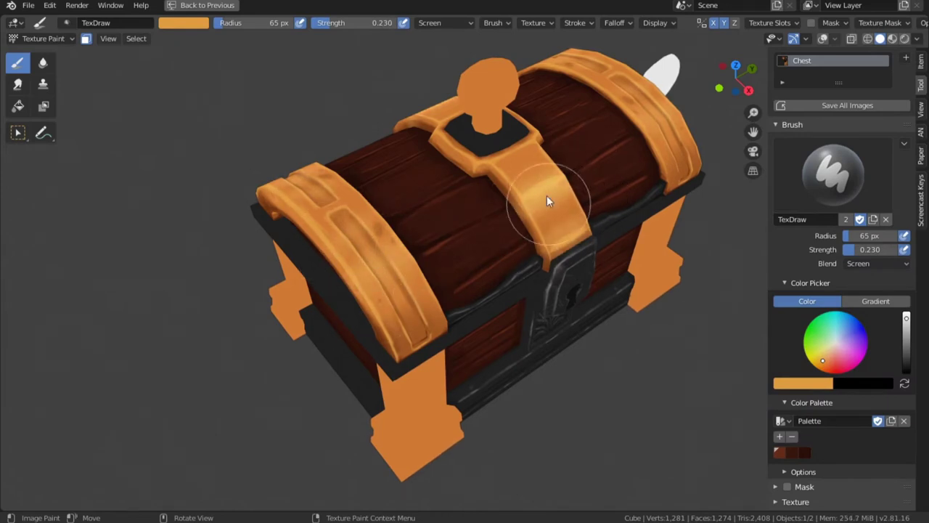
pyautogui.scroll(-3, 545, 201)
pyautogui.moveTo(566, 190); pyautogui.dragTo(482, 339, button='middle')
pyautogui.scroll(4, 501, 319)
pyautogui.keyDown('ctrl'); pyautogui.moveTo(519, 298); pyautogui.dragTo(522, 292, button='middle'); pyautogui.keyUp('ctrl')
pyautogui.moveTo(521, 291); pyautogui.dragTo(524, 324, button='middle')
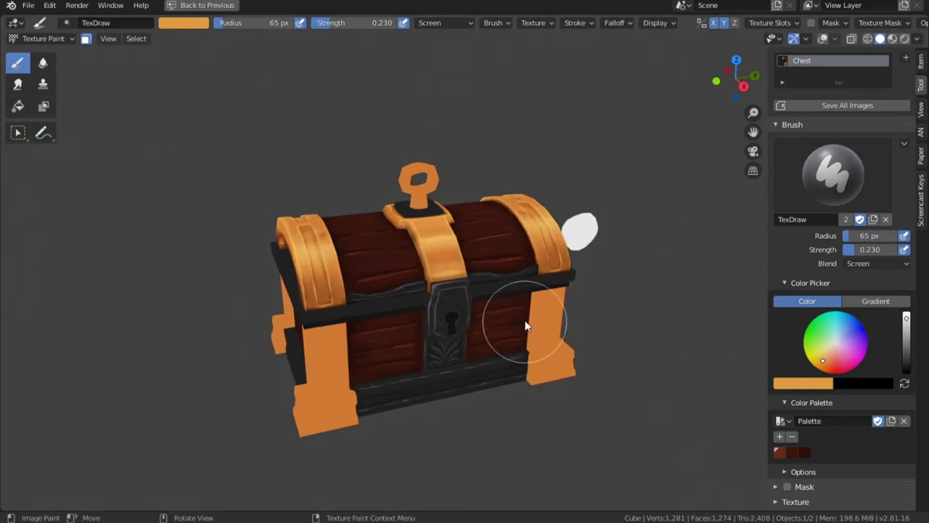
# Step: Save the Blender file and the painted texture image
pyautogui.hotkey('ctrl', 's')
pyautogui.hotkey('ctrl', 'space')
pyautogui.hotkey('alt', 's')
pyautogui.hotkey('ctrl', 'space')
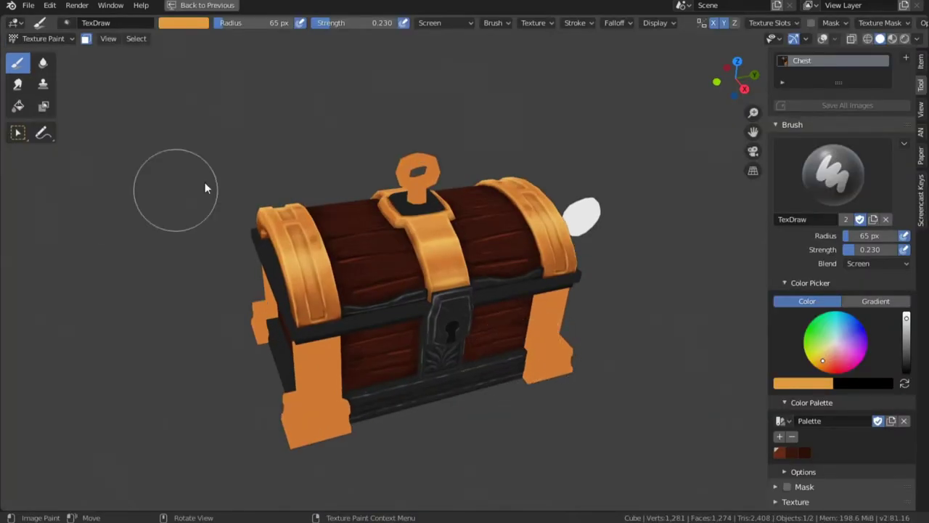
# Step: Set the Draw brush radius to 46 px and sample the dark brown inside the end strap's recessed panel
pyautogui.moveTo(499, 378)
pyautogui.mouseDown(button='middle')
pyautogui.moveTo(490, 346)
pyautogui.moveTo(307, 352)
pyautogui.moveTo(490, 359)
pyautogui.moveTo(701, 319)
pyautogui.moveTo(464, 327)
pyautogui.moveTo(530, 358)
pyautogui.moveTo(450, 355)
pyautogui.moveTo(528, 404)
pyautogui.moveTo(511, 346)
pyautogui.moveTo(577, 390)
pyautogui.moveTo(534, 377)
pyautogui.mouseUp(button='middle')
pyautogui.scroll(-2, 490, 346)
pyautogui.scroll(2, 312, 327)
pyautogui.moveTo(290, 323)
pyautogui.keyDown('shift'); pyautogui.mouseDown(button='middle')
pyautogui.moveTo(410, 359)
pyautogui.moveTo(460, 291)
pyautogui.mouseUp(button='middle'); pyautogui.keyUp('shift')
pyautogui.scroll(8, 459, 291)
pyautogui.press('f')
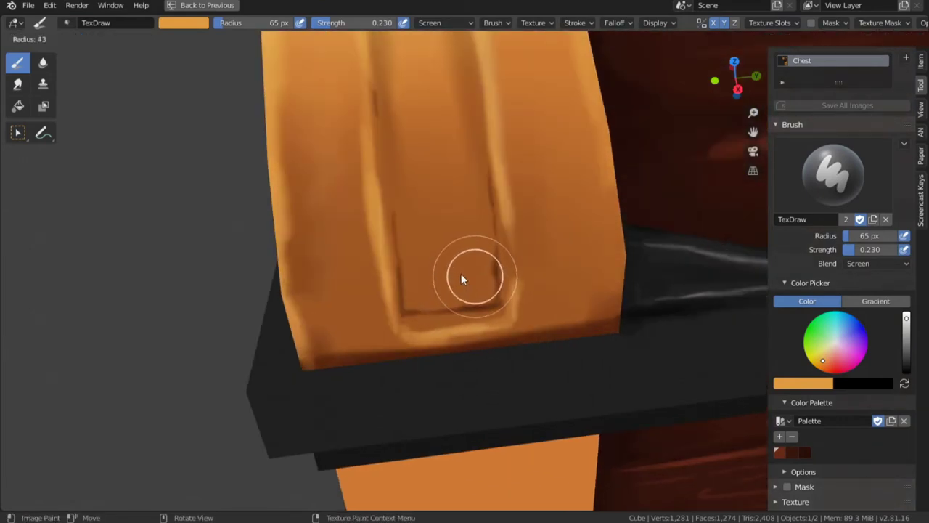
pyautogui.click(464, 275)
pyautogui.press('s')
pyautogui.scroll(-4, 493, 264)
pyautogui.keyDown('shift'); pyautogui.moveTo(494, 265); pyautogui.dragTo(501, 493, button='middle'); pyautogui.keyUp('shift')
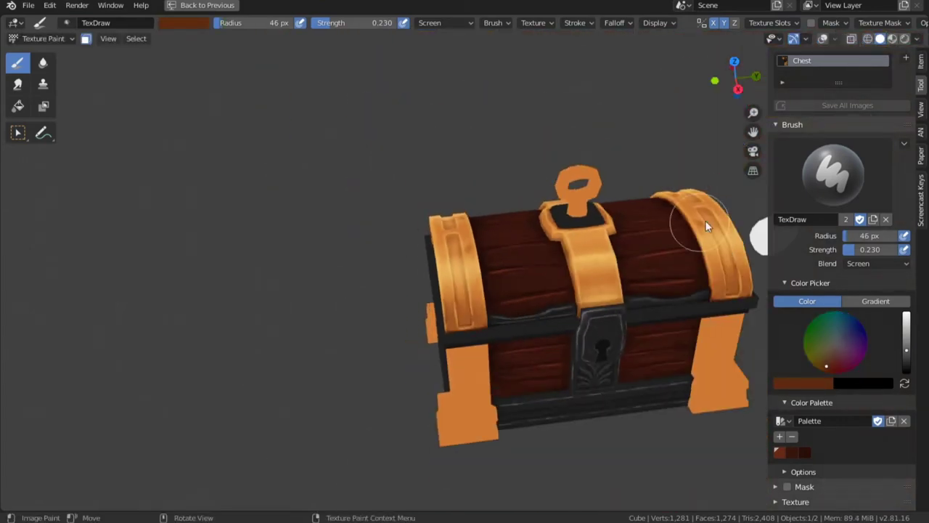
# Step: Paint brown tones with Screen blending into the lower corners of the end strap's recessed panel, resampling a slightly lighter brown
pyautogui.click(822, 39)
pyautogui.click(822, 40)
pyautogui.moveTo(417, 374)
pyautogui.keyDown('ctrl'); pyautogui.mouseDown(button='middle')
pyautogui.moveTo(459, 256)
pyautogui.moveTo(471, 182)
pyautogui.mouseUp(button='middle'); pyautogui.keyUp('ctrl')
pyautogui.keyDown('shift'); pyautogui.moveTo(501, 305); pyautogui.dragTo(404, 218, button='middle'); pyautogui.keyUp('shift')
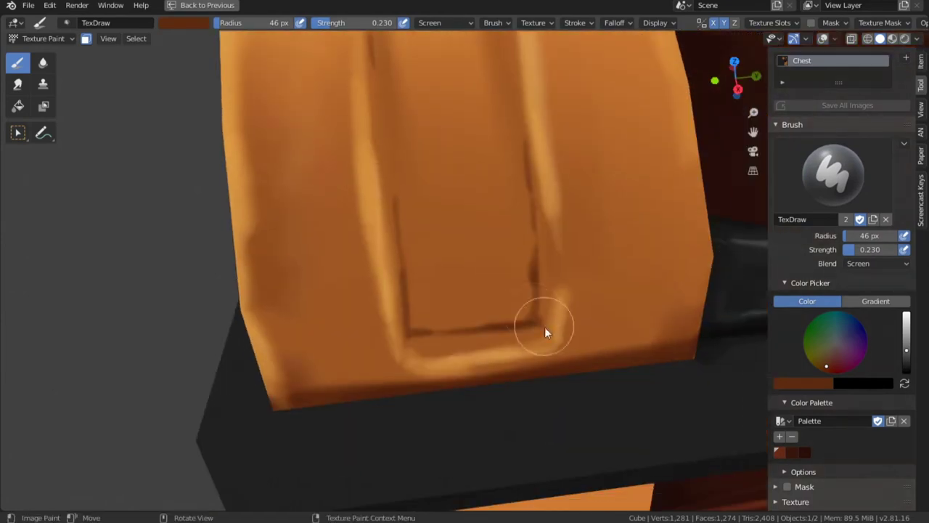
pyautogui.moveTo(544, 326); pyautogui.dragTo(524, 310)
pyautogui.press('s')
pyautogui.moveTo(415, 319); pyautogui.dragTo(403, 263)
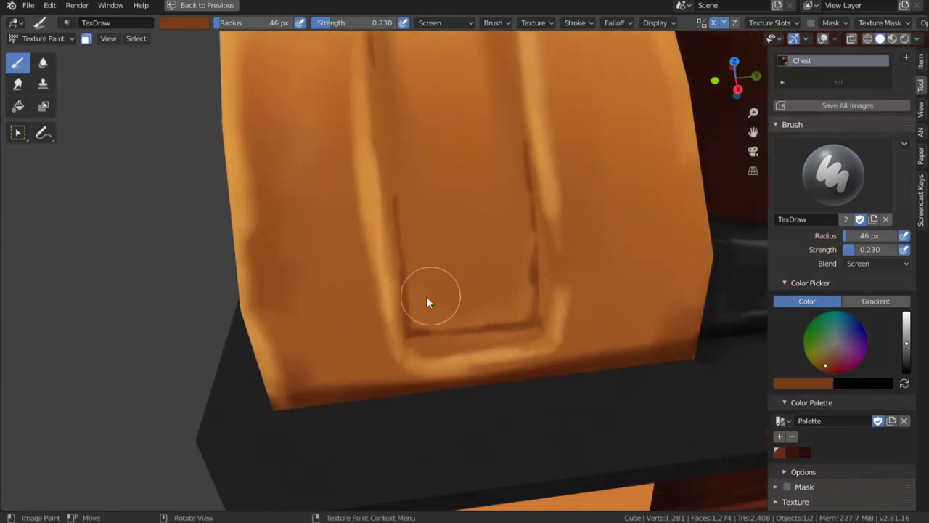
# Step: Switch to Mix blending at 0.517 strength and shade brown along the inner edges of the recess's lower end
pyautogui.scroll(-1, 834, 305)
pyautogui.click(867, 234)
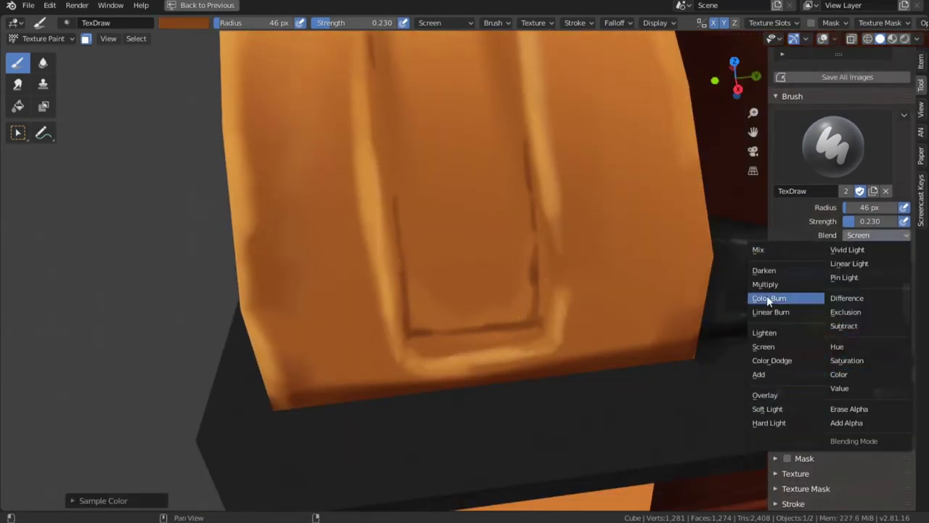
pyautogui.click(757, 249)
pyautogui.moveTo(468, 300); pyautogui.dragTo(458, 300, button='middle')
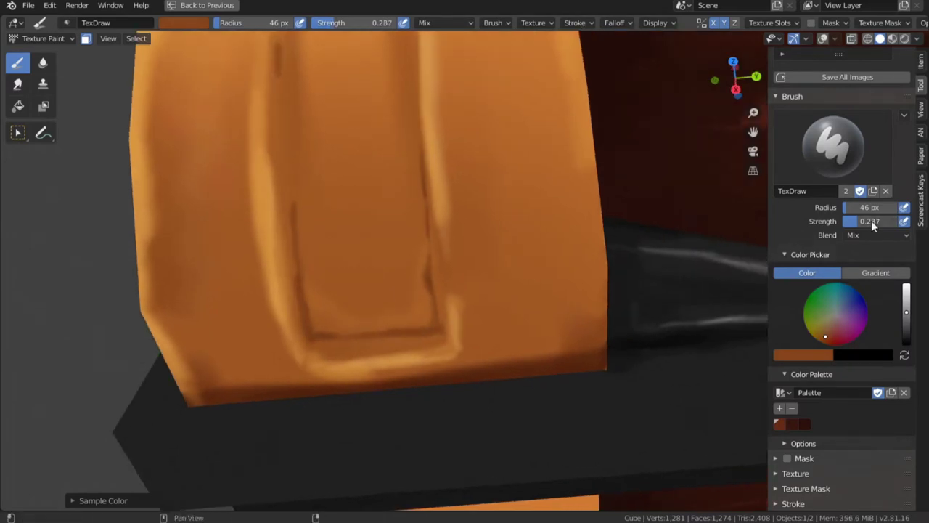
pyautogui.moveTo(871, 221); pyautogui.dragTo(887, 220)
pyautogui.moveTo(308, 312)
pyautogui.mouseDown()
pyautogui.moveTo(372, 330)
pyautogui.moveTo(423, 324)
pyautogui.moveTo(422, 225)
pyautogui.mouseUp()
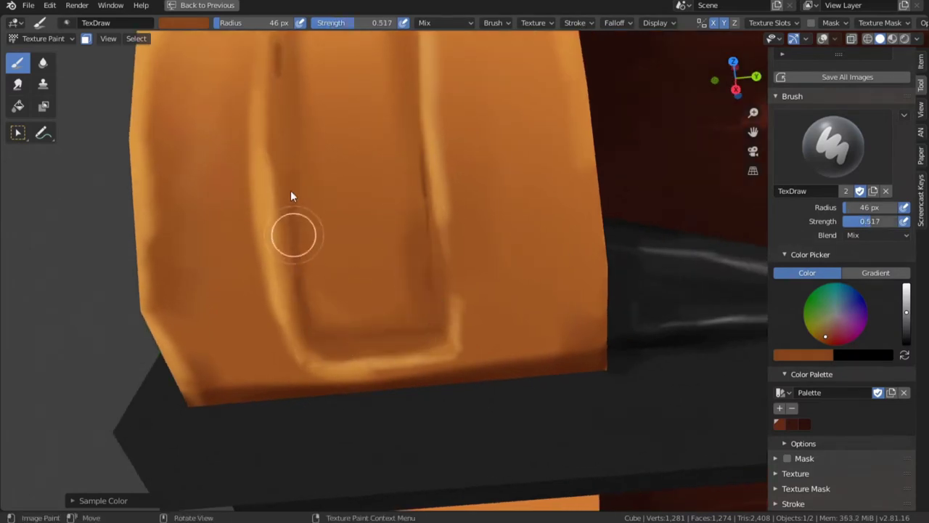
pyautogui.moveTo(290, 190); pyautogui.dragTo(296, 305)
pyautogui.moveTo(428, 169); pyautogui.dragTo(444, 165, button='middle')
pyautogui.moveTo(518, 145)
pyautogui.mouseDown()
pyautogui.moveTo(523, 247)
pyautogui.moveTo(399, 275)
pyautogui.moveTo(452, 270)
pyautogui.moveTo(503, 234)
pyautogui.mouseUp()
pyautogui.keyDown('ctrl'); pyautogui.moveTo(509, 126); pyautogui.dragTo(497, 180, button='middle'); pyautogui.keyUp('ctrl')
pyautogui.moveTo(497, 180)
pyautogui.mouseDown(button='middle')
pyautogui.moveTo(471, 207)
pyautogui.moveTo(507, 181)
pyautogui.moveTo(547, 222)
pyautogui.mouseUp(button='middle')
# Step: Reduce the brush radius to 12 px and paint thin brown lines along both long inner edges of the recess
pyautogui.press('f')
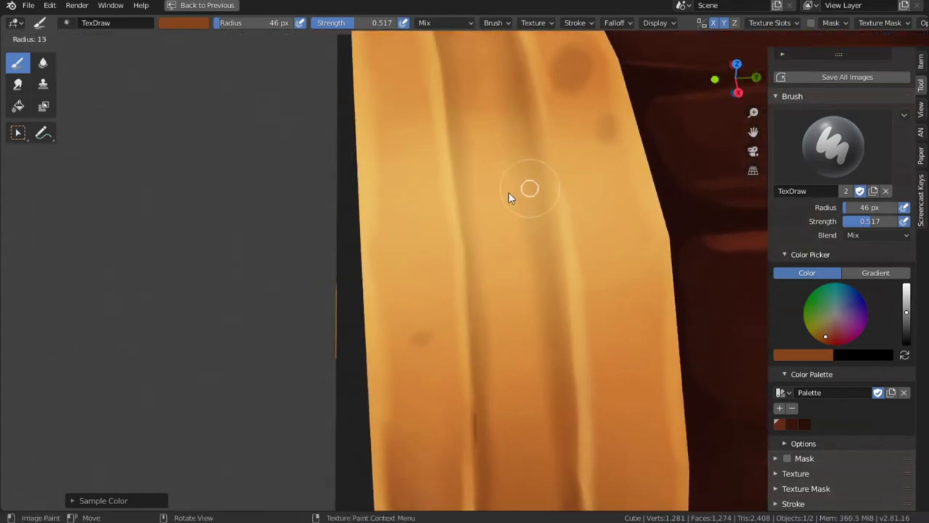
pyautogui.click(510, 192)
pyautogui.moveTo(539, 161); pyautogui.dragTo(555, 302)
pyautogui.moveTo(556, 462); pyautogui.dragTo(541, 462, button='middle')
pyautogui.moveTo(382, 176); pyautogui.dragTo(383, 240)
pyautogui.moveTo(383, 220); pyautogui.dragTo(388, 264, button='middle')
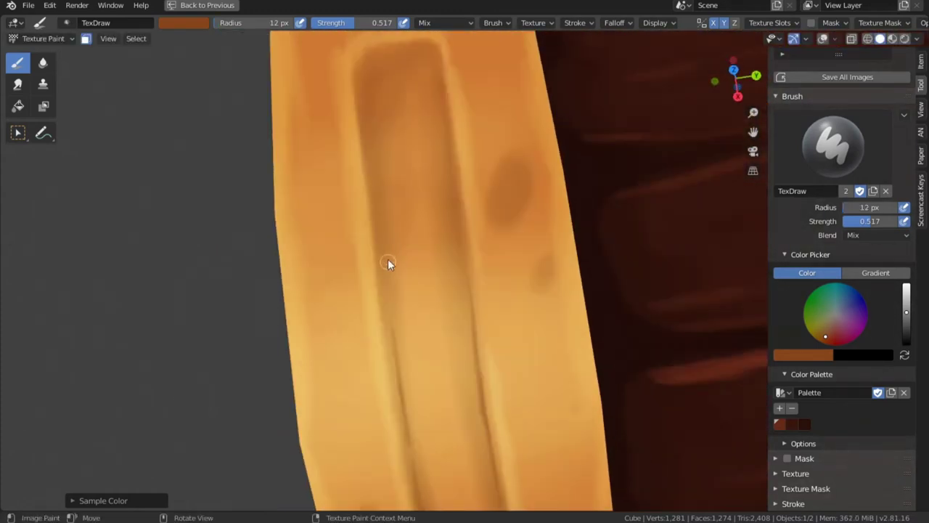
# Step: Outline the rounded upper end of the recessed panel with a thin brown line
pyautogui.moveTo(367, 123); pyautogui.dragTo(468, 99, button='middle')
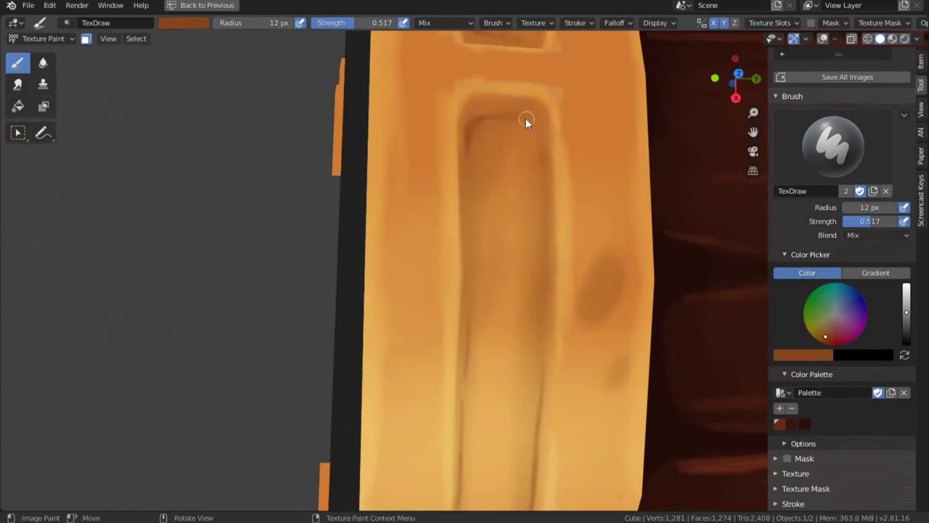
pyautogui.moveTo(526, 120)
pyautogui.mouseDown()
pyautogui.moveTo(540, 138)
pyautogui.moveTo(541, 182)
pyautogui.mouseUp()
pyautogui.moveTo(542, 182)
pyautogui.keyDown('ctrl'); pyautogui.mouseDown(button='middle')
pyautogui.moveTo(566, 277)
pyautogui.moveTo(581, 270)
pyautogui.mouseUp(button='middle'); pyautogui.keyUp('ctrl')
pyautogui.moveTo(501, 275)
pyautogui.keyDown('ctrl'); pyautogui.mouseDown(button='middle')
pyautogui.moveTo(460, 159)
pyautogui.moveTo(460, 189)
pyautogui.mouseUp(button='middle'); pyautogui.keyUp('ctrl')
pyautogui.keyDown('shift'); pyautogui.moveTo(460, 189); pyautogui.dragTo(482, 331, button='middle'); pyautogui.keyUp('shift')
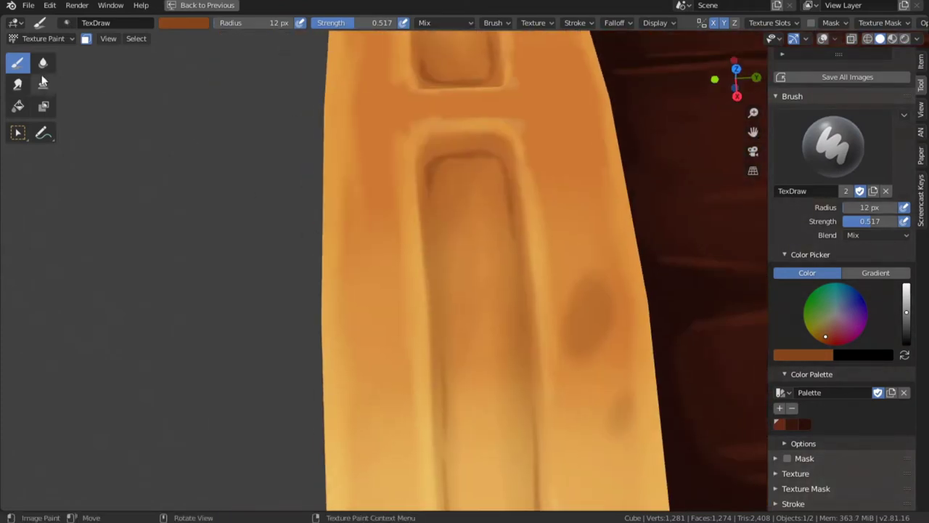
# Step: Soften the thin brown lines inside the end strap's recess with a 31 px radius
pyautogui.click(42, 64)
pyautogui.moveTo(510, 275)
pyautogui.mouseDown(button='middle')
pyautogui.moveTo(453, 428)
pyautogui.moveTo(547, 468)
pyautogui.moveTo(481, 409)
pyautogui.mouseUp(button='middle')
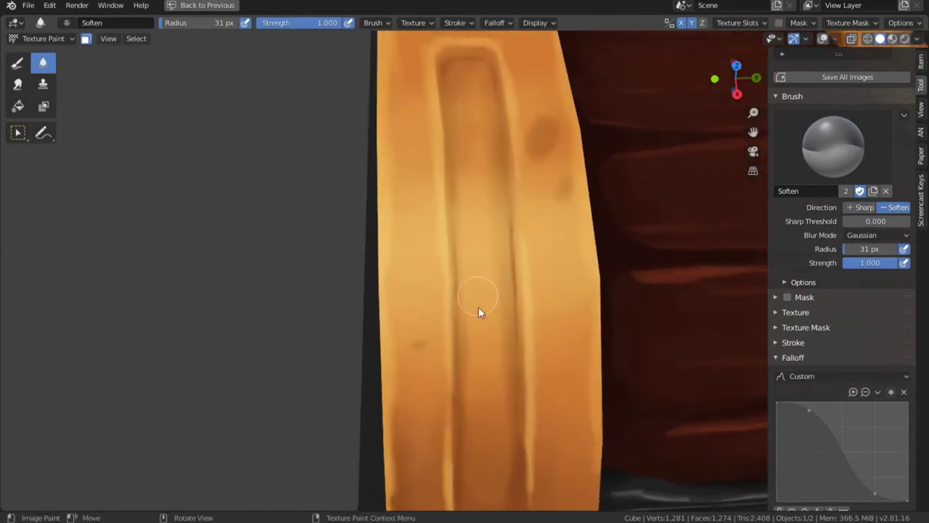
pyautogui.scroll(-7, 478, 307)
pyautogui.moveTo(453, 307); pyautogui.dragTo(529, 299, button='middle')
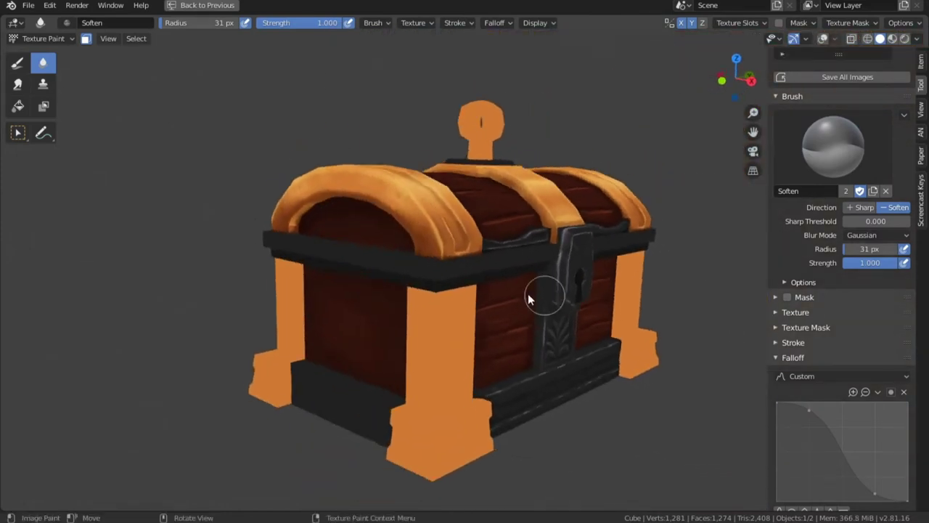
# Step: Soften the inner face at the end strap's rear foot and shade it brown with a 106 px Draw brush
pyautogui.keyDown('shift'); pyautogui.moveTo(392, 279); pyautogui.dragTo(501, 314, button='middle'); pyautogui.keyUp('shift')
pyautogui.scroll(8, 430, 172)
pyautogui.moveTo(403, 298); pyautogui.dragTo(382, 209)
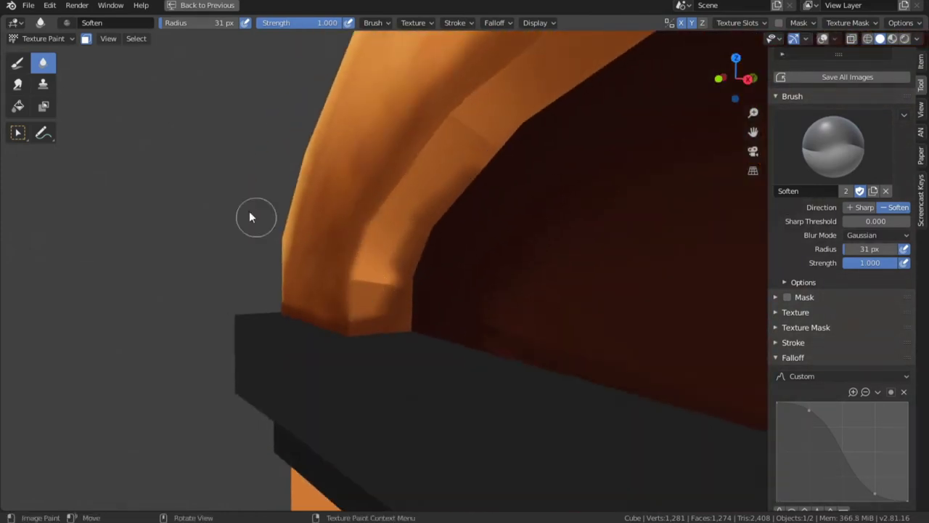
pyautogui.click(18, 64)
pyautogui.press('f')
pyautogui.click(457, 319)
pyautogui.moveTo(407, 287)
pyautogui.mouseDown()
pyautogui.moveTo(411, 316)
pyautogui.moveTo(552, 65)
pyautogui.moveTo(340, 199)
pyautogui.mouseUp()
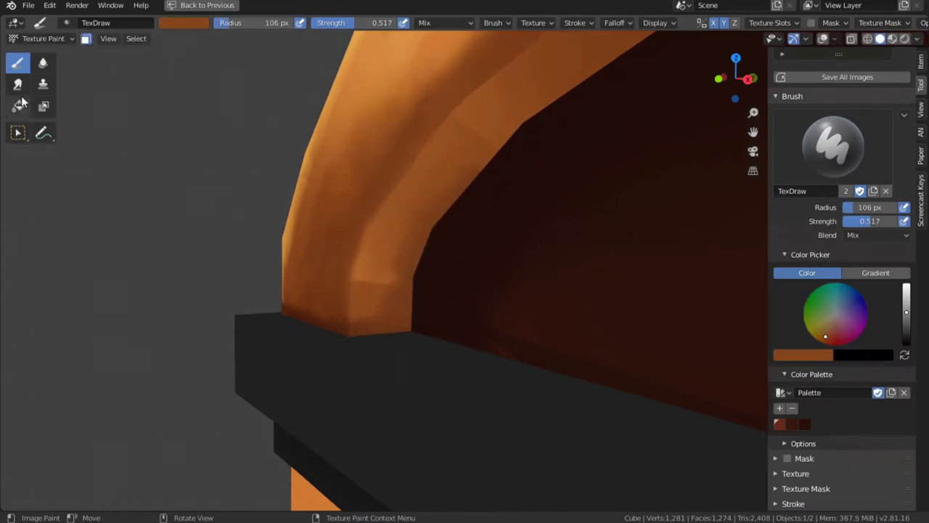
# Step: Sample a darker brown and shade the underside of the end strap's arch with it
pyautogui.press('s')
pyautogui.moveTo(447, 201)
pyautogui.mouseDown(button='middle')
pyautogui.moveTo(478, 186)
pyautogui.moveTo(630, 180)
pyautogui.moveTo(535, 245)
pyautogui.moveTo(433, 251)
pyautogui.moveTo(643, 197)
pyautogui.moveTo(428, 230)
pyautogui.moveTo(578, 234)
pyautogui.moveTo(355, 162)
pyautogui.moveTo(227, 155)
pyautogui.moveTo(406, 200)
pyautogui.mouseUp(button='middle')
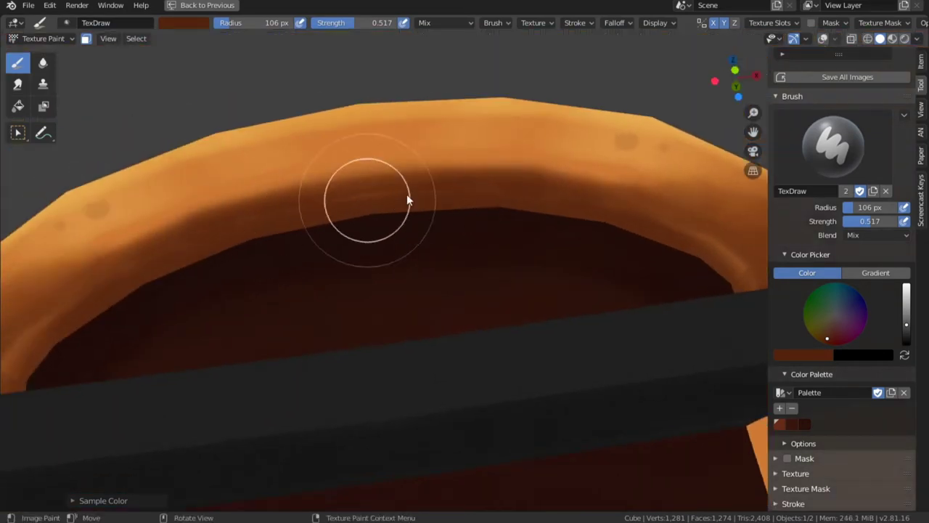
pyautogui.moveTo(406, 195); pyautogui.dragTo(756, 321)
# Step: Sample the strap's orange for the Draw brush and reduce its radius to 22 px
pyautogui.press('s')
pyautogui.press('f')
pyautogui.click(302, 199)
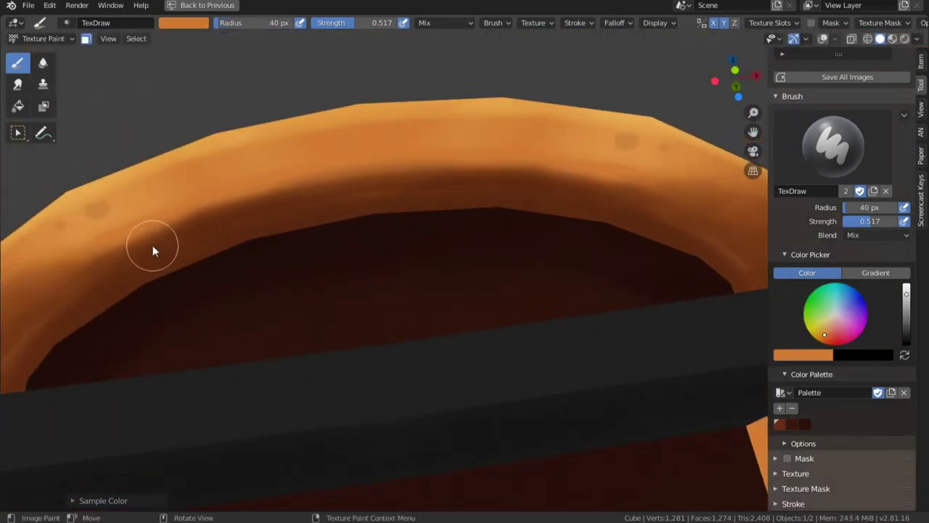
pyautogui.press('f')
pyautogui.click(141, 245)
# Step: Try painting thin orange streaks along the shaded underside of the end strap's arch
pyautogui.moveTo(154, 245); pyautogui.dragTo(266, 211)
pyautogui.moveTo(246, 217)
pyautogui.mouseDown()
pyautogui.moveTo(370, 193)
pyautogui.moveTo(244, 219)
pyautogui.mouseUp()
pyautogui.hotkey('ctrl', 'z')
pyautogui.hotkey('ctrl', 'z')
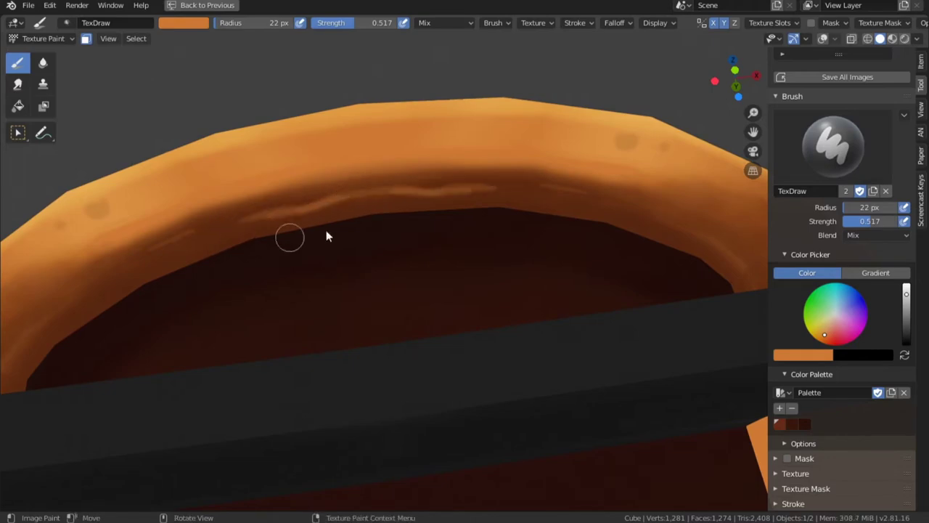
pyautogui.moveTo(326, 236); pyautogui.dragTo(356, 278, button='middle')
pyautogui.hotkey('ctrl', 'z')
pyautogui.hotkey('ctrl', 'z')
# Step: Show the overlays, sample a darker orange and paint a thin highlight following the edge loop on the arch's shaded inner side
pyautogui.click(822, 38)
pyautogui.moveTo(578, 227)
pyautogui.mouseDown(button='middle')
pyautogui.moveTo(433, 313)
pyautogui.moveTo(572, 230)
pyautogui.mouseUp(button='middle')
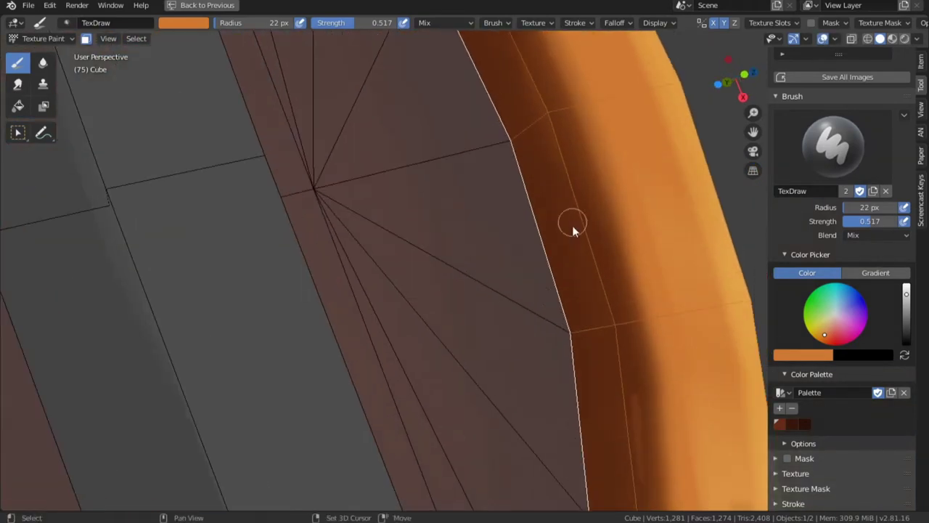
pyautogui.press('s')
pyautogui.moveTo(562, 160); pyautogui.dragTo(620, 364)
pyautogui.moveTo(612, 444)
pyautogui.keyDown('shift'); pyautogui.mouseDown(button='middle')
pyautogui.moveTo(617, 366)
pyautogui.moveTo(558, 283)
pyautogui.mouseUp(button='middle'); pyautogui.keyUp('shift')
pyautogui.moveTo(557, 171); pyautogui.dragTo(578, 340)
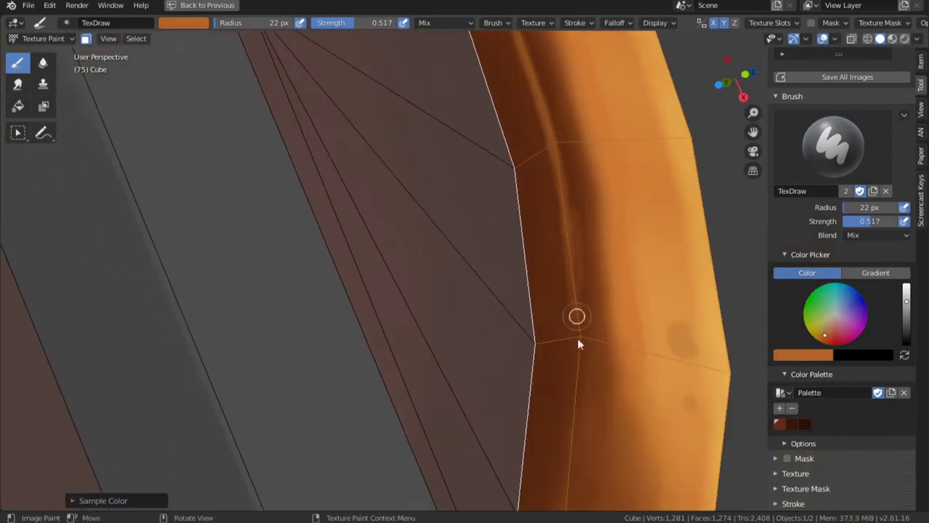
pyautogui.moveTo(570, 460); pyautogui.dragTo(543, 266, button='middle')
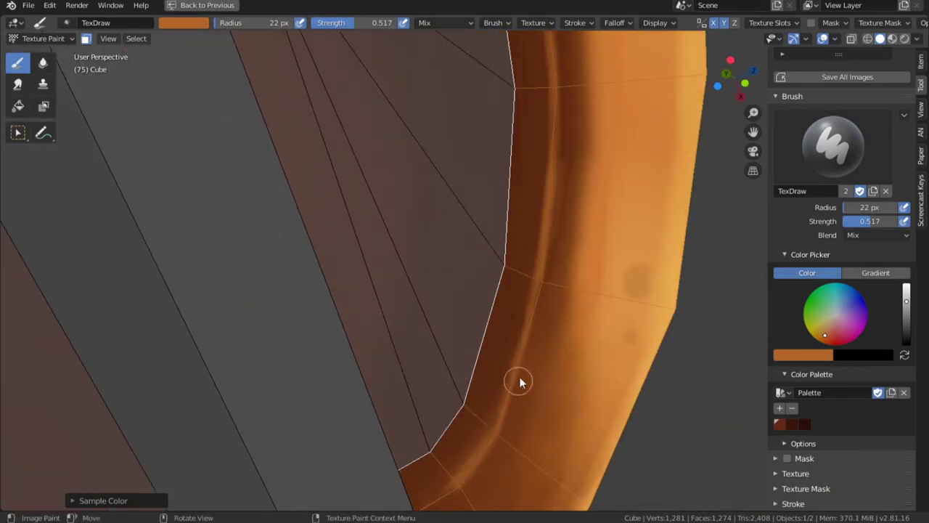
pyautogui.moveTo(556, 141); pyautogui.dragTo(440, 174, button='middle')
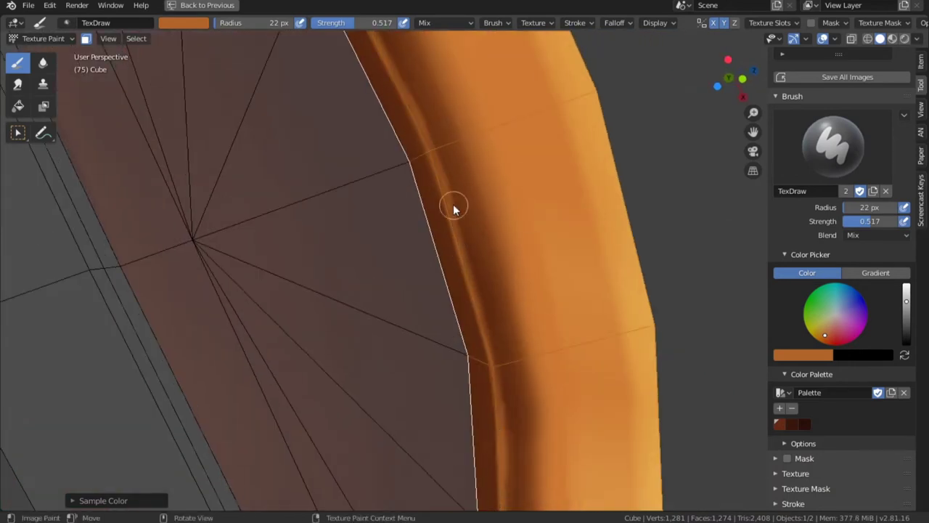
# Step: Extend the thin dark-orange highlight down the curve of the end arch's shaded inner edge
pyautogui.moveTo(398, 63)
pyautogui.mouseDown()
pyautogui.moveTo(466, 233)
pyautogui.moveTo(510, 424)
pyautogui.mouseUp()
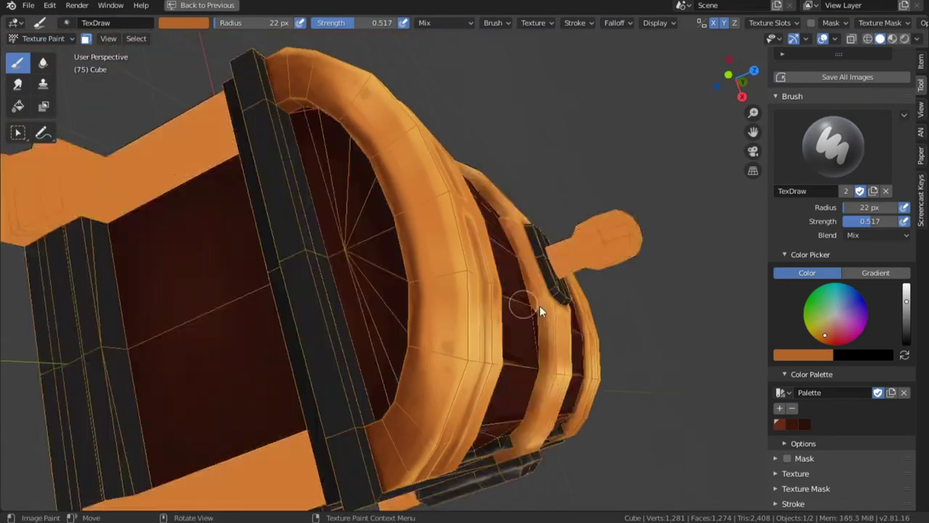
pyautogui.moveTo(539, 311); pyautogui.dragTo(514, 358, button='middle')
pyautogui.moveTo(669, 243); pyautogui.dragTo(573, 307, button='middle')
pyautogui.scroll(-4, 610, 346)
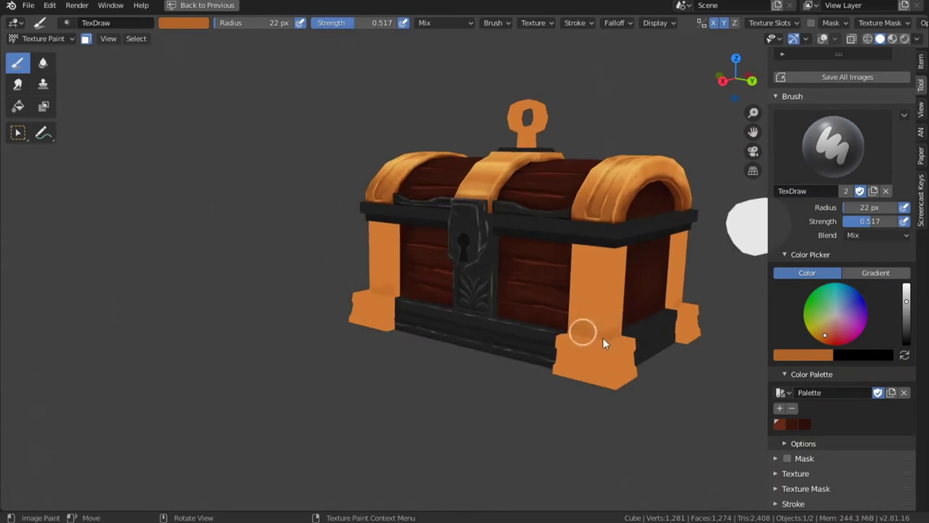
# Step: Try shading the tops of the corner posts beneath the dark trim with a sampled darker orange
pyautogui.press('s')
pyautogui.moveTo(613, 245); pyautogui.dragTo(526, 239, button='middle')
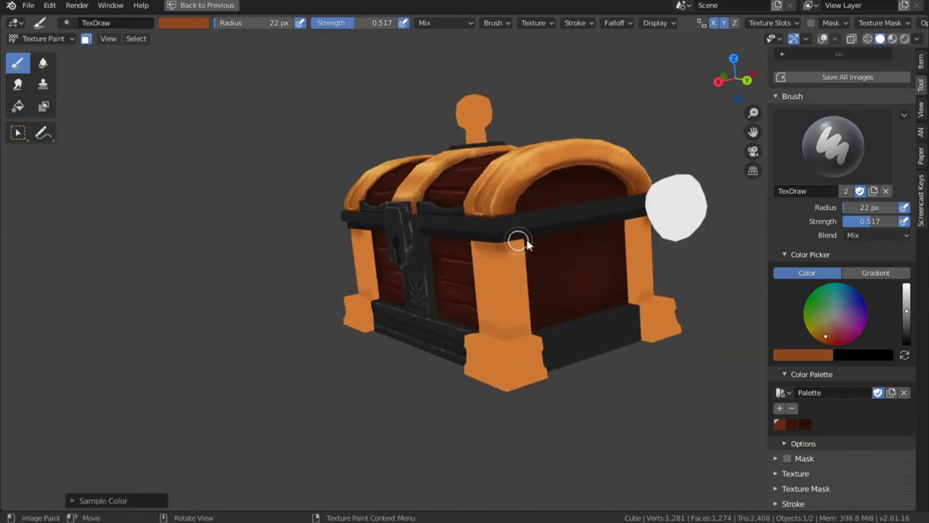
pyautogui.moveTo(527, 240); pyautogui.dragTo(469, 240)
pyautogui.keyDown('ctrl'); pyautogui.moveTo(529, 260); pyautogui.dragTo(527, 225, button='middle'); pyautogui.keyUp('ctrl')
pyautogui.moveTo(527, 225); pyautogui.dragTo(458, 217, button='middle')
# Step: Try shading the corner posts' length and edges using a brush radius of 67 px
pyautogui.press('f')
pyautogui.click(459, 216)
pyautogui.moveTo(459, 216); pyautogui.dragTo(459, 301)
pyautogui.moveTo(459, 300)
pyautogui.mouseDown(button='middle')
pyautogui.moveTo(505, 247)
pyautogui.moveTo(646, 258)
pyautogui.mouseUp(button='middle')
pyautogui.scroll(3, 646, 258)
pyautogui.moveTo(587, 228); pyautogui.dragTo(301, 204, button='middle')
pyautogui.moveTo(429, 222); pyautogui.dragTo(436, 291, button='middle')
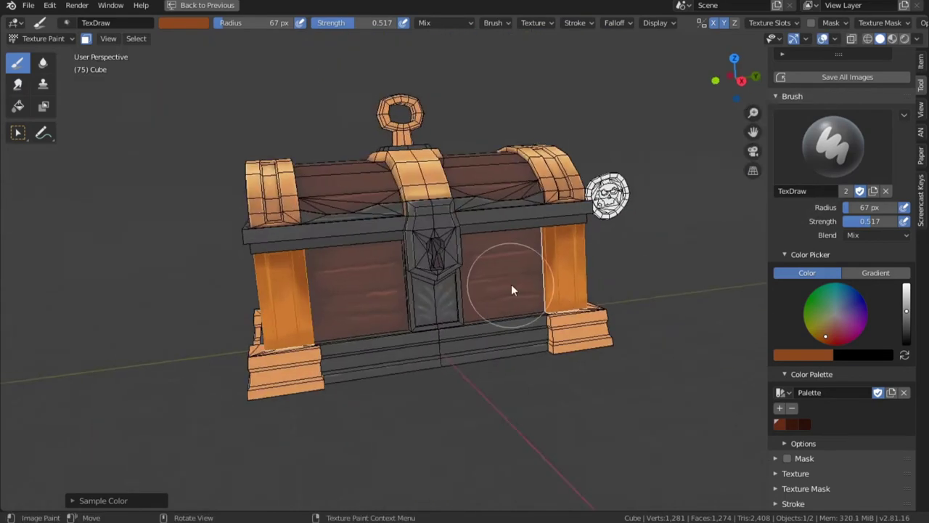
pyautogui.moveTo(511, 290); pyautogui.dragTo(367, 248, button='middle')
pyautogui.scroll(-3, 496, 328)
pyautogui.moveTo(495, 327); pyautogui.dragTo(523, 305, button='middle')
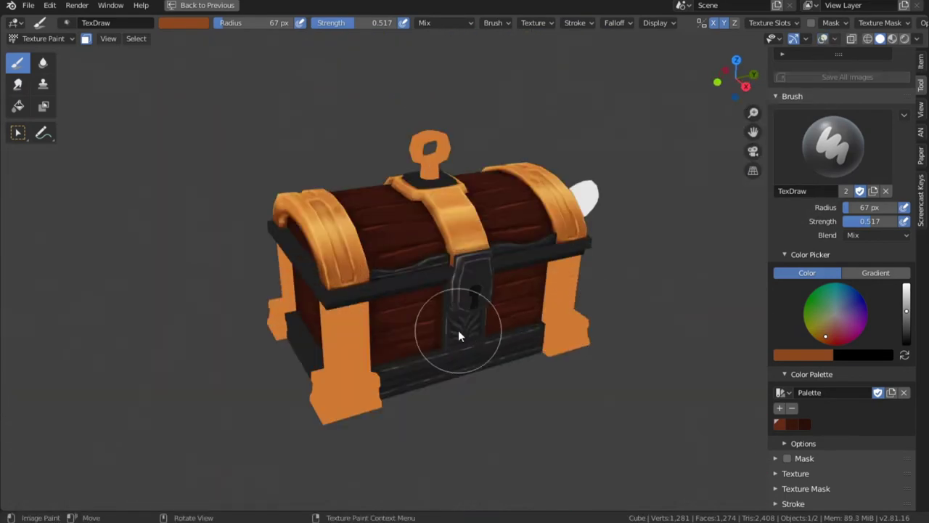
# Step: Select the corner post faces as the paint mask so that strokes affect only the posts
pyautogui.moveTo(458, 330); pyautogui.dragTo(525, 368, button='middle')
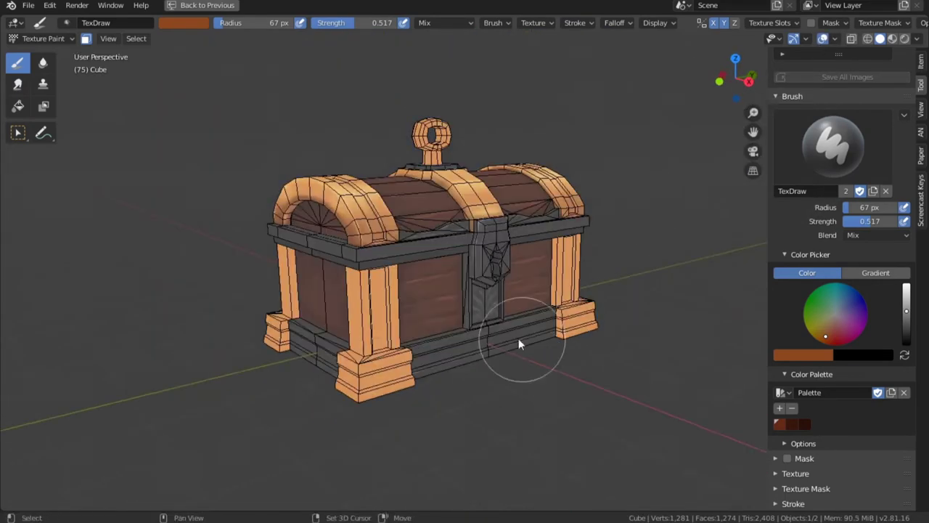
pyautogui.moveTo(516, 334); pyautogui.dragTo(660, 309, button='middle')
pyautogui.press('a')
pyautogui.scroll(3, 474, 290)
pyautogui.keyDown('shift'); pyautogui.moveTo(443, 309); pyautogui.dragTo(474, 252, button='middle'); pyautogui.keyUp('shift')
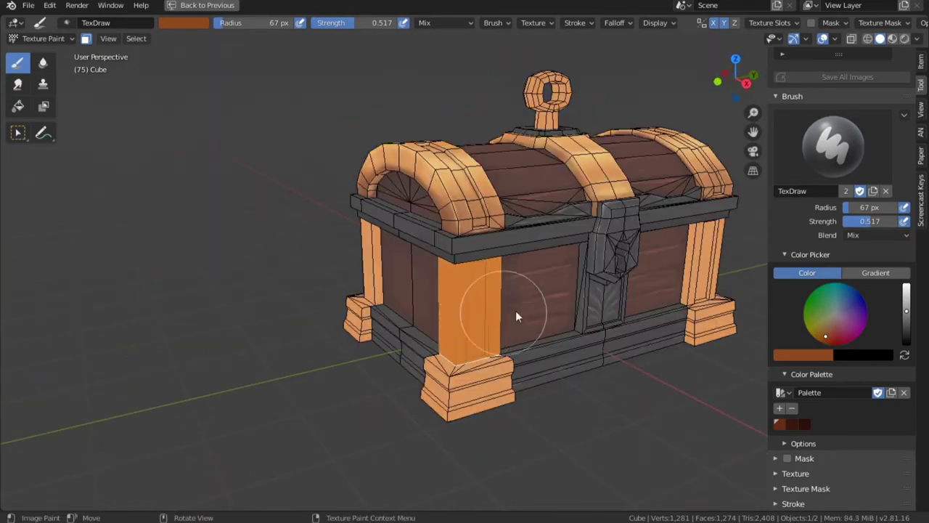
# Step: Sample a darker orange and softly shade the masked corner posts near their ends
pyautogui.moveTo(515, 309)
pyautogui.mouseDown(button='middle')
pyautogui.moveTo(514, 274)
pyautogui.moveTo(369, 321)
pyautogui.moveTo(464, 410)
pyautogui.moveTo(535, 373)
pyautogui.moveTo(482, 216)
pyautogui.moveTo(350, 202)
pyautogui.mouseUp(button='middle')
pyautogui.press('s')
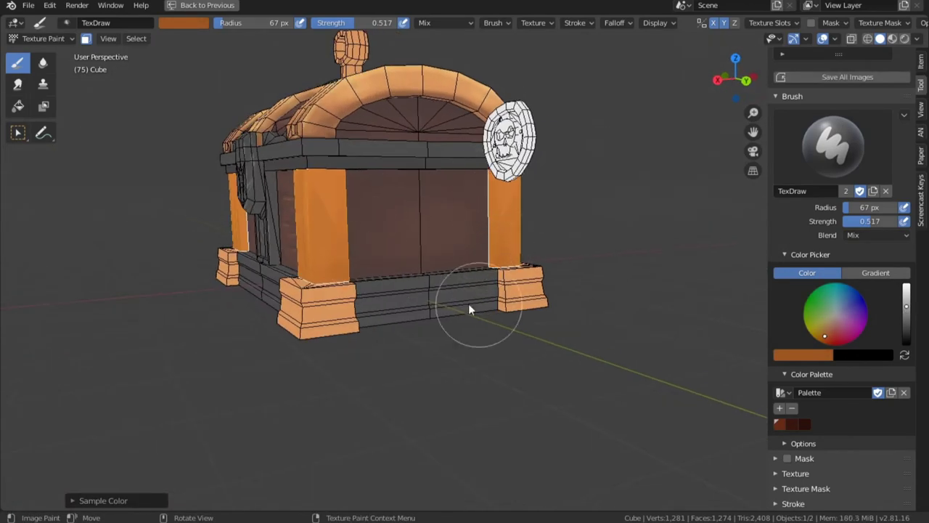
pyautogui.moveTo(566, 291); pyautogui.dragTo(460, 181, button='middle')
# Step: Sample a deeper brown-orange, set the brush radius to 36 px and darken the post's edge beside the side panel
pyautogui.press('s')
pyautogui.scroll(4, 464, 232)
pyautogui.moveTo(471, 258); pyautogui.dragTo(486, 254, button='middle')
pyautogui.press('f')
pyautogui.click(467, 254)
pyautogui.moveTo(457, 162); pyautogui.dragTo(448, 243)
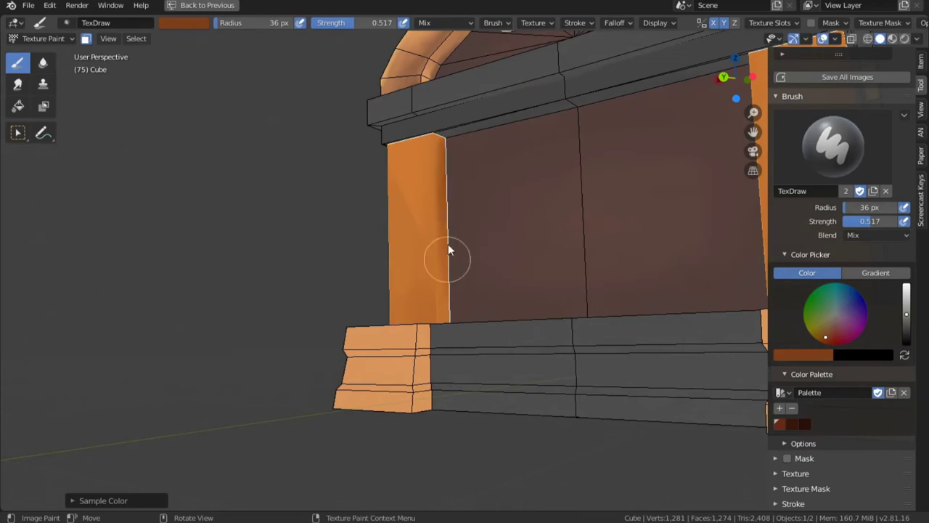
pyautogui.moveTo(447, 250)
pyautogui.mouseDown(button='middle')
pyautogui.moveTo(518, 247)
pyautogui.moveTo(591, 212)
pyautogui.moveTo(659, 294)
pyautogui.moveTo(641, 215)
pyautogui.moveTo(529, 244)
pyautogui.mouseUp(button='middle')
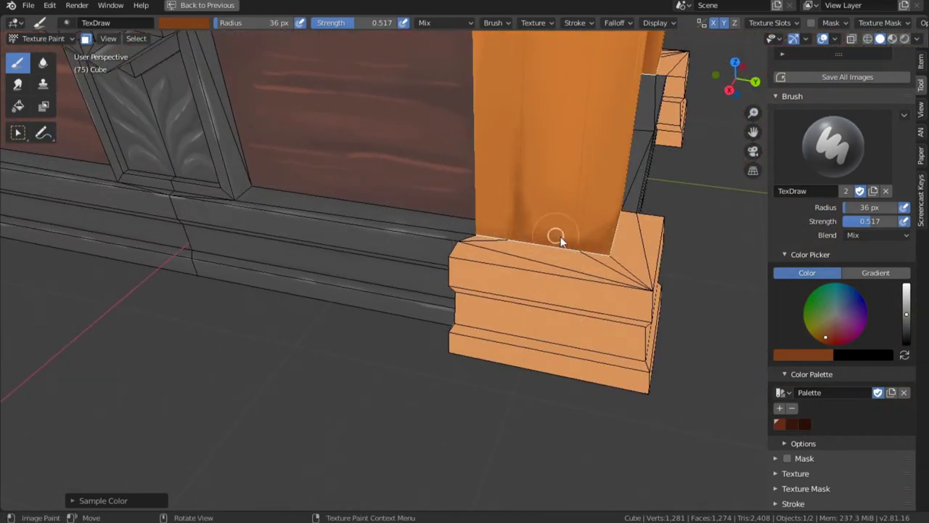
# Step: Paint two dark vertical grooves along the edge lines on the corner post's front and darken its base
pyautogui.moveTo(562, 293); pyautogui.dragTo(468, 193, button='middle')
pyautogui.moveTo(472, 278); pyautogui.dragTo(456, 220, button='middle')
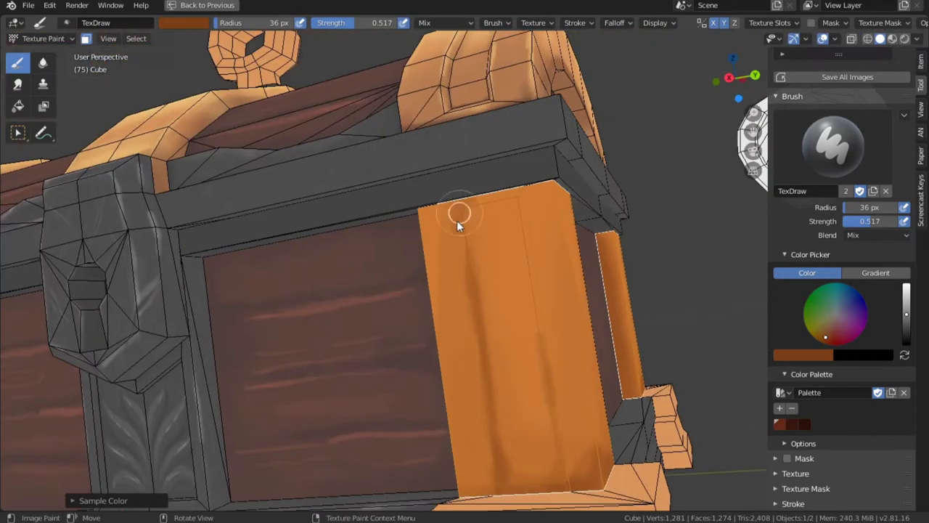
pyautogui.moveTo(456, 220)
pyautogui.mouseDown()
pyautogui.moveTo(508, 199)
pyautogui.moveTo(552, 421)
pyautogui.mouseUp()
pyautogui.moveTo(531, 247); pyautogui.dragTo(556, 272, button='middle')
pyautogui.moveTo(541, 198); pyautogui.dragTo(598, 450)
pyautogui.moveTo(543, 200); pyautogui.dragTo(601, 450)
pyautogui.moveTo(550, 262); pyautogui.dragTo(534, 276, button='middle')
pyautogui.moveTo(537, 265)
pyautogui.keyDown('ctrl'); pyautogui.mouseDown(button='middle')
pyautogui.moveTo(546, 297)
pyautogui.moveTo(539, 251)
pyautogui.mouseUp(button='middle'); pyautogui.keyUp('ctrl')
pyautogui.moveTo(530, 212)
pyautogui.mouseDown()
pyautogui.moveTo(573, 201)
pyautogui.moveTo(542, 392)
pyautogui.moveTo(546, 452)
pyautogui.mouseUp()
pyautogui.moveTo(565, 453); pyautogui.dragTo(590, 415)
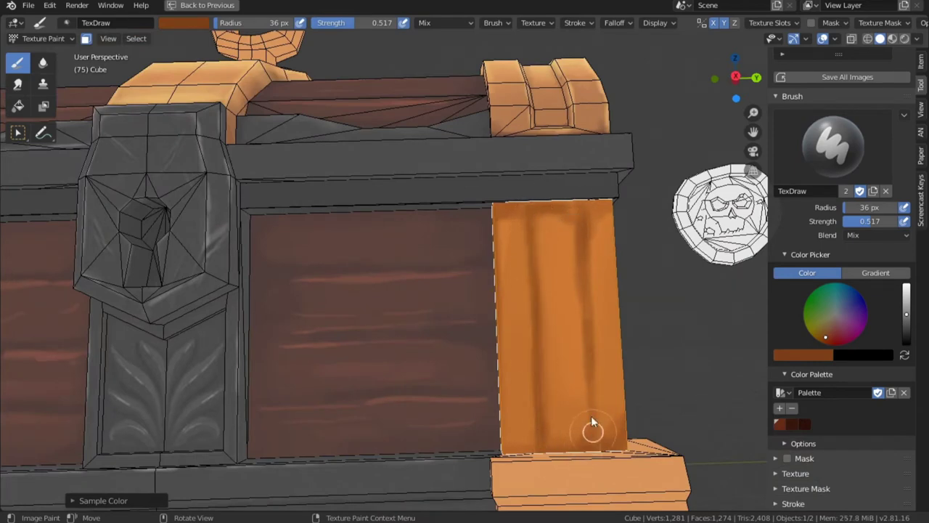
# Step: Sample a light orange for the Draw brush and reduce its radius to 16 px
pyautogui.moveTo(575, 280)
pyautogui.keyDown('ctrl'); pyautogui.mouseDown(button='middle')
pyautogui.moveTo(560, 336)
pyautogui.moveTo(490, 231)
pyautogui.moveTo(537, 234)
pyautogui.moveTo(408, 241)
pyautogui.moveTo(406, 233)
pyautogui.moveTo(382, 266)
pyautogui.moveTo(426, 369)
pyautogui.moveTo(506, 372)
pyautogui.mouseUp(button='middle'); pyautogui.keyUp('ctrl')
pyautogui.rightClick(556, 334)
pyautogui.click(555, 340)
pyautogui.press('s')
pyautogui.moveTo(415, 353); pyautogui.dragTo(466, 374, button='middle')
pyautogui.press('s')
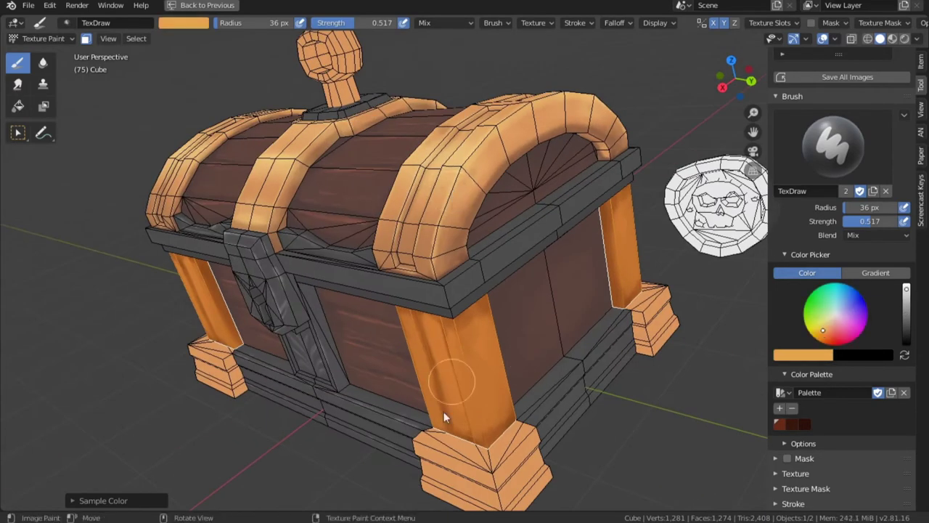
pyautogui.moveTo(444, 412); pyautogui.dragTo(451, 370, button='middle')
pyautogui.keyDown('ctrl'); pyautogui.moveTo(451, 370); pyautogui.dragTo(467, 286, button='middle'); pyautogui.keyUp('ctrl')
pyautogui.press('f')
pyautogui.click(471, 253)
# Step: Try painting a light orange highlight down the corner post's outer edge
pyautogui.moveTo(470, 276); pyautogui.dragTo(476, 388)
pyautogui.press('super+a')
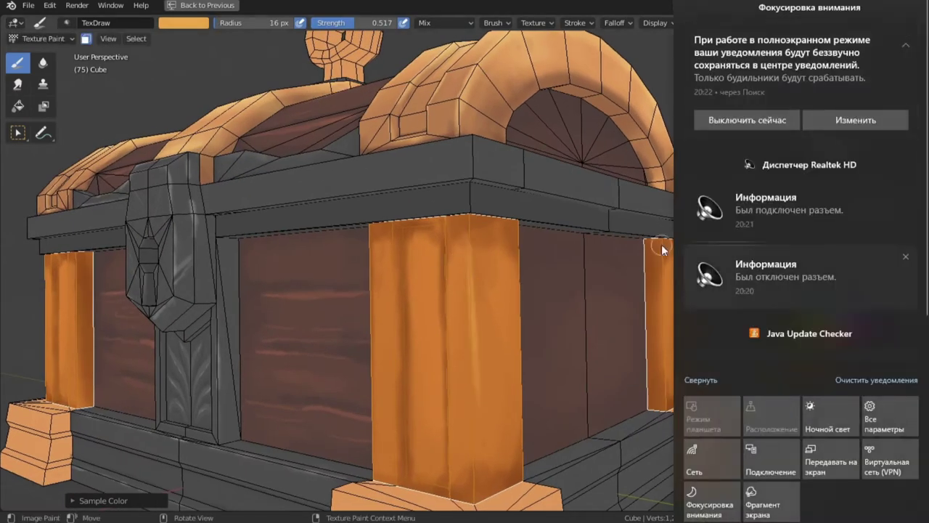
pyautogui.click(661, 244)
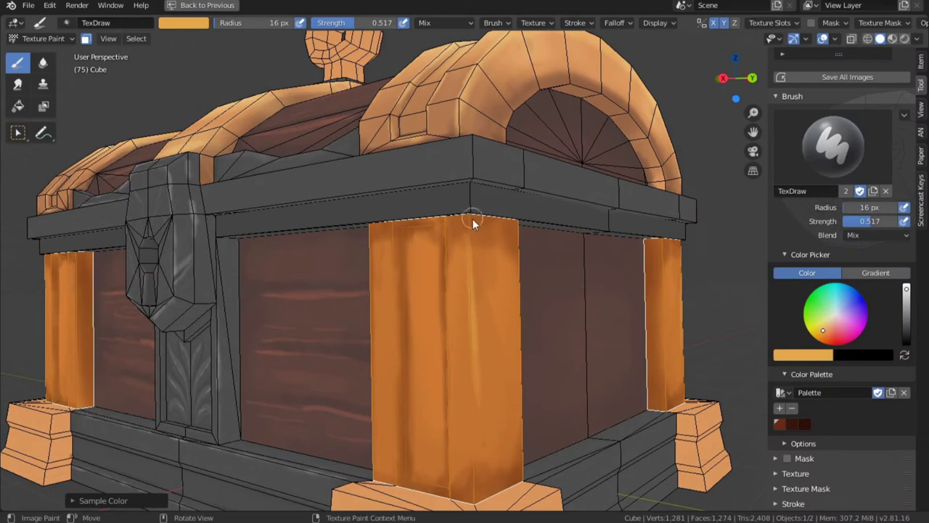
pyautogui.hotkey('ctrl', 'z')
# Step: Paint a thin light-orange highlight down the full length of the corner post's outer edge
pyautogui.keyDown('shift'); pyautogui.moveTo(473, 373); pyautogui.dragTo(469, 328, button='middle'); pyautogui.keyUp('shift')
pyautogui.click(469, 330)
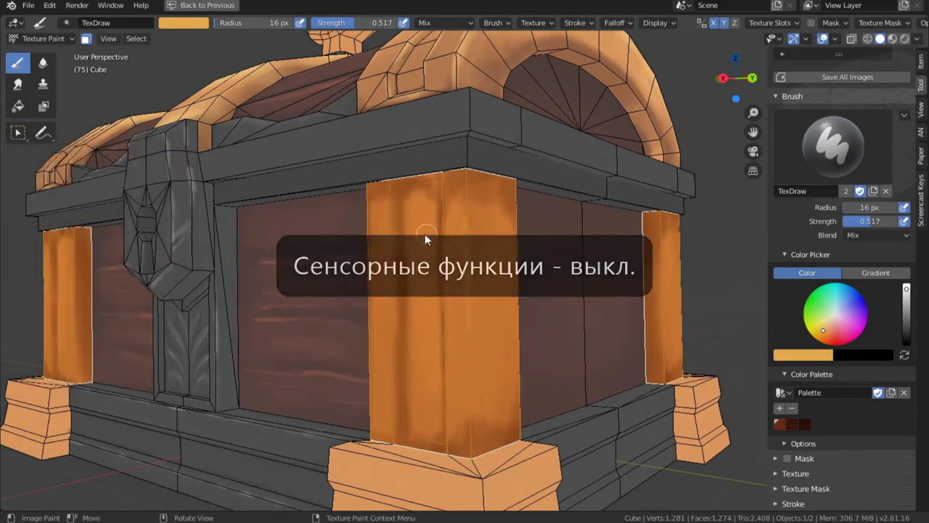
pyautogui.moveTo(465, 185); pyautogui.dragTo(467, 432)
pyautogui.scroll(2, 410, 225)
pyautogui.moveTo(406, 225); pyautogui.dragTo(415, 233, button='middle')
# Step: Paint light-orange highlights down the corner post's front, widening the brush radius to 45 px
pyautogui.moveTo(380, 250); pyautogui.dragTo(381, 421)
pyautogui.keyDown('shift'); pyautogui.moveTo(380, 382); pyautogui.dragTo(381, 305, button='middle'); pyautogui.keyUp('shift')
pyautogui.press('f')
pyautogui.click(392, 236)
pyautogui.moveTo(381, 224); pyautogui.dragTo(382, 362)
pyautogui.moveTo(454, 188); pyautogui.dragTo(544, 226, button='middle')
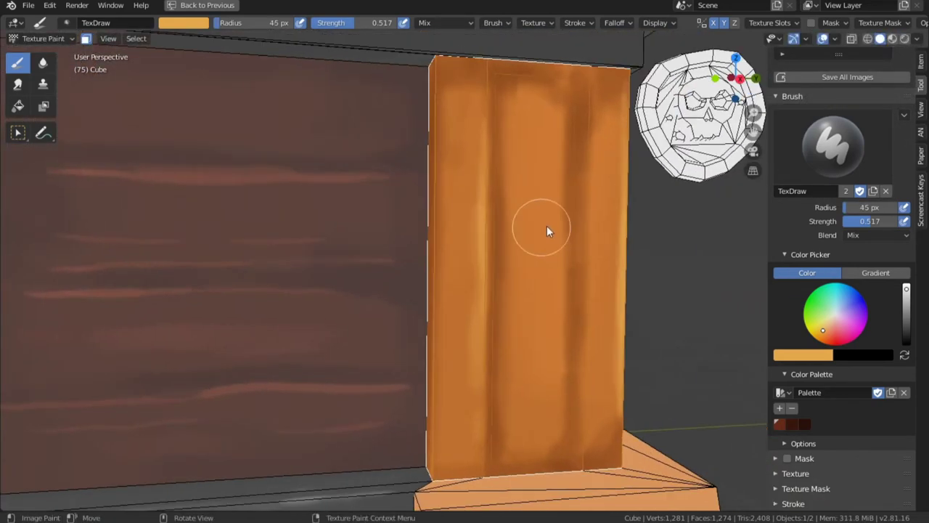
# Step: Set the brush radius to 24 px and highlight the post's outer groove and its edges beside the wood panels
pyautogui.press('f')
pyautogui.click(532, 227)
pyautogui.moveTo(588, 140); pyautogui.dragTo(578, 435)
pyautogui.moveTo(505, 148); pyautogui.dragTo(534, 136, button='middle')
pyautogui.moveTo(521, 151); pyautogui.dragTo(518, 439)
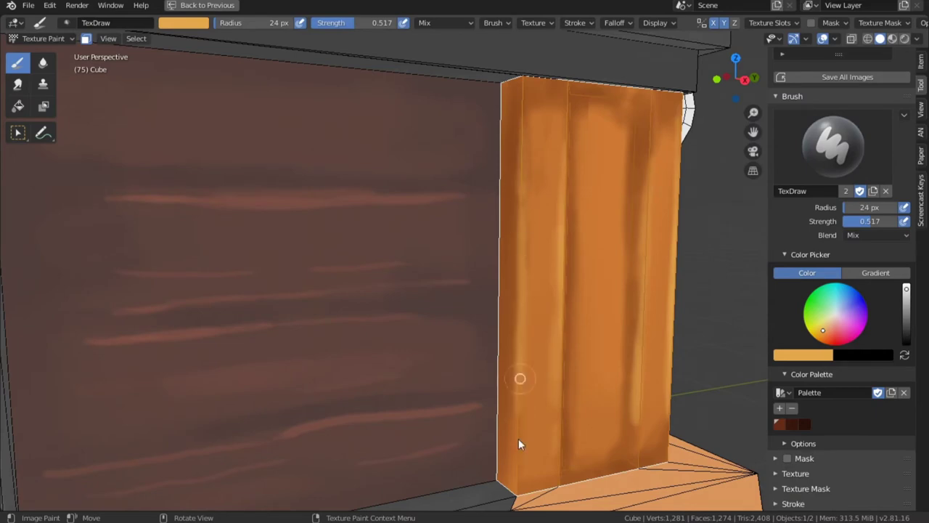
pyautogui.moveTo(515, 457); pyautogui.dragTo(444, 142, button='middle')
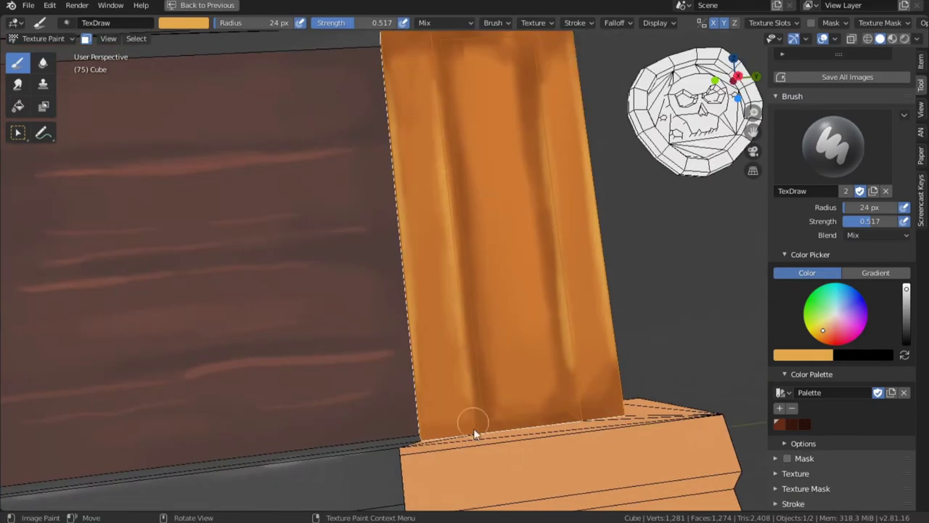
pyautogui.moveTo(557, 212); pyautogui.dragTo(446, 259, button='middle')
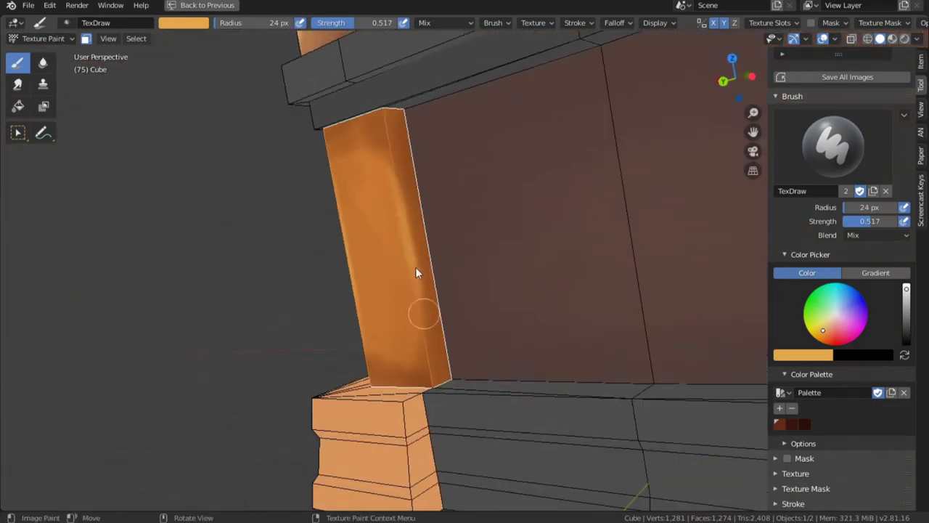
pyautogui.moveTo(414, 309); pyautogui.dragTo(615, 399, button='middle')
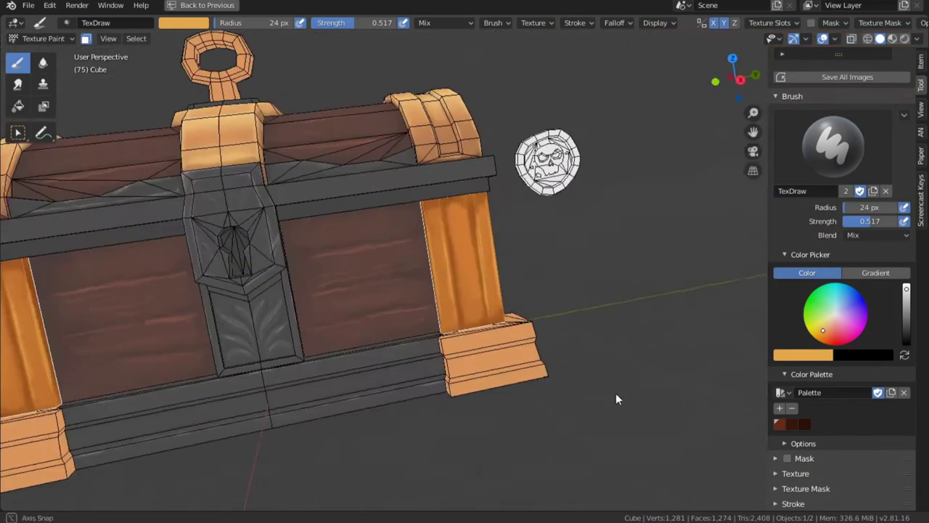
# Step: Sample the post's orange tones and refine the upper ends of both grooves, reducing the brush radius to 15 px
pyautogui.moveTo(615, 399); pyautogui.dragTo(613, 412)
pyautogui.scroll(4, 471, 203)
pyautogui.press('s')
pyautogui.press('s')
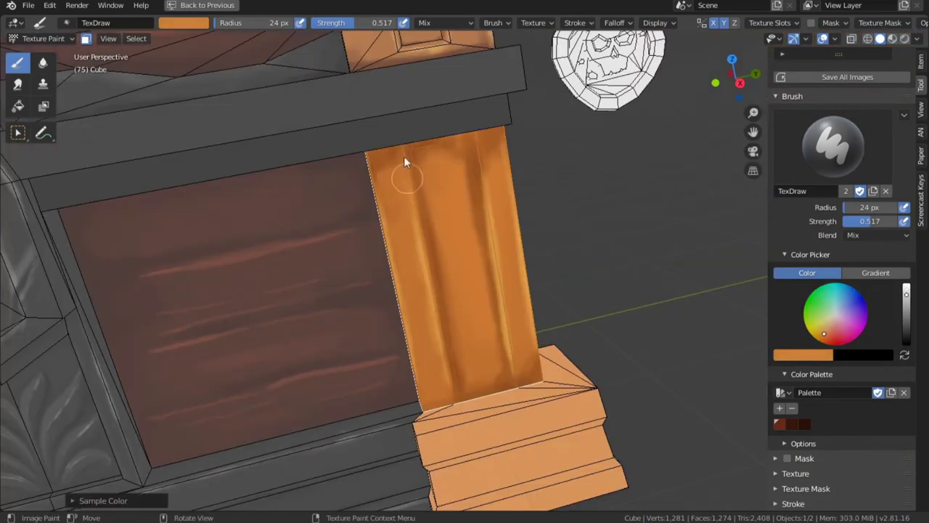
pyautogui.press('s')
pyautogui.moveTo(416, 194); pyautogui.dragTo(406, 151)
pyautogui.moveTo(486, 206); pyautogui.dragTo(476, 152)
pyautogui.press('s')
pyautogui.press('f')
pyautogui.click(479, 160)
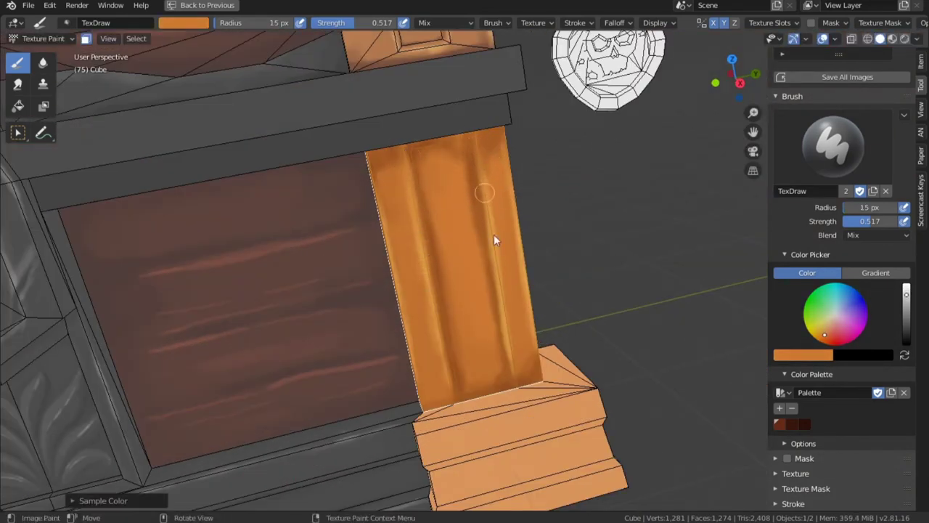
pyautogui.scroll(-4, 487, 317)
# Step: Sample a light orange and set the Draw brush's blend mode to Screen
pyautogui.moveTo(444, 202); pyautogui.dragTo(452, 220, button='middle')
pyautogui.press('s')
pyautogui.press('f')
pyautogui.click(497, 312)
pyautogui.moveTo(498, 283); pyautogui.dragTo(501, 256, button='middle')
pyautogui.click(857, 236)
pyautogui.click(784, 346)
# Step: Set the brush radius to 41 px and paint bright horizontal sheen bands across the front of the corner post
pyautogui.moveTo(539, 291); pyautogui.dragTo(528, 259, button='middle')
pyautogui.press('f')
pyautogui.click(508, 260)
pyautogui.moveTo(468, 272); pyautogui.dragTo(431, 273)
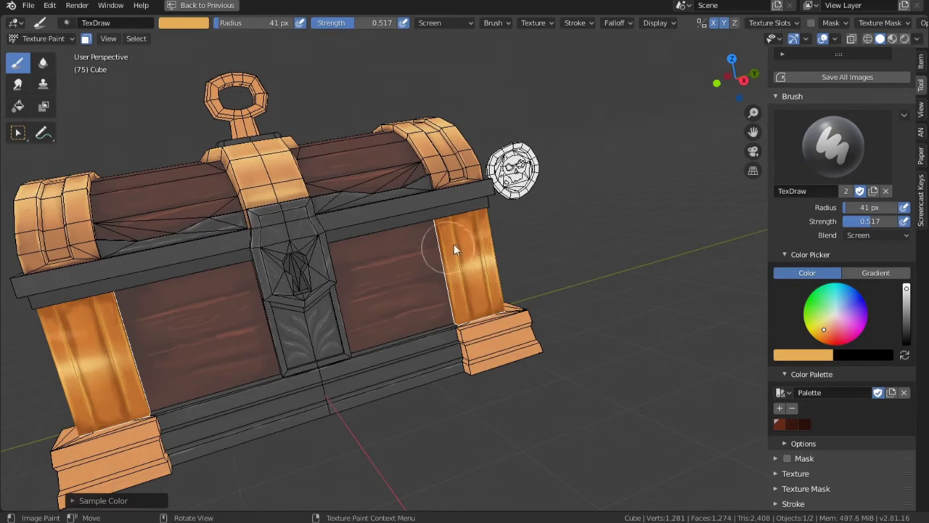
pyautogui.moveTo(511, 275); pyautogui.dragTo(439, 293)
pyautogui.moveTo(501, 296); pyautogui.dragTo(431, 311)
# Step: Paint matching bright sheen bands across the corner post's side face
pyautogui.scroll(-4, 442, 312)
pyautogui.moveTo(464, 313)
pyautogui.mouseDown(button='middle')
pyautogui.moveTo(445, 329)
pyautogui.moveTo(421, 269)
pyautogui.mouseUp(button='middle')
pyautogui.scroll(4, 467, 253)
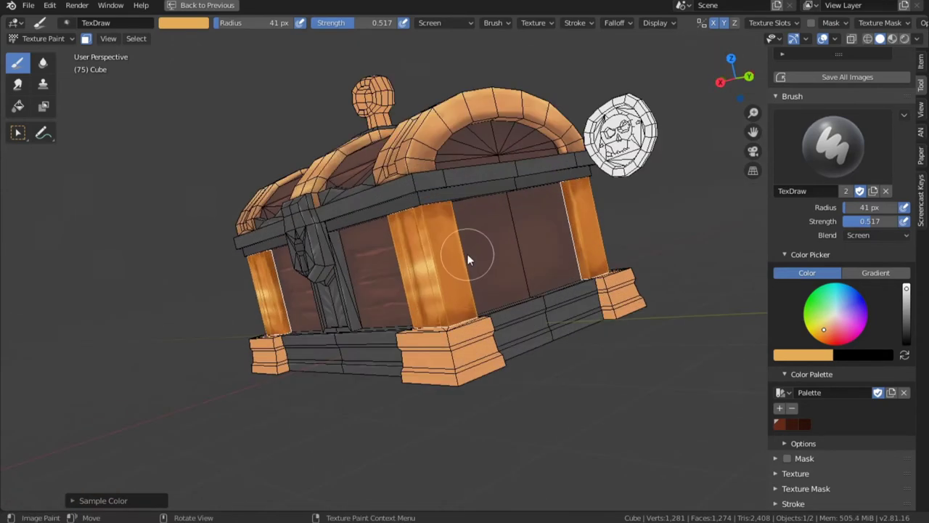
pyautogui.moveTo(466, 254)
pyautogui.mouseDown()
pyautogui.moveTo(436, 265)
pyautogui.moveTo(453, 290)
pyautogui.moveTo(417, 243)
pyautogui.mouseUp()
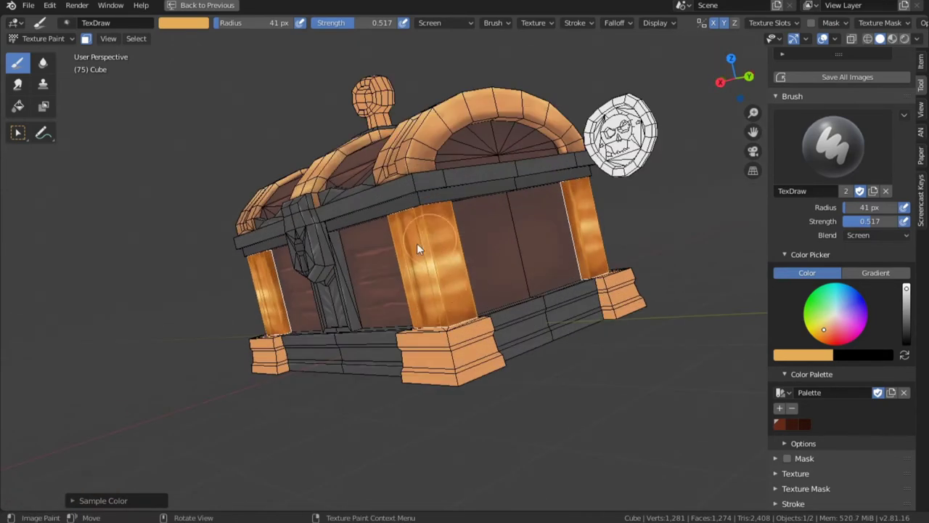
pyautogui.moveTo(461, 247); pyautogui.dragTo(433, 256, button='middle')
# Step: Use the Smear brush to pull the sheen bands vertically along the corner post's side and front faces
pyautogui.click(19, 84)
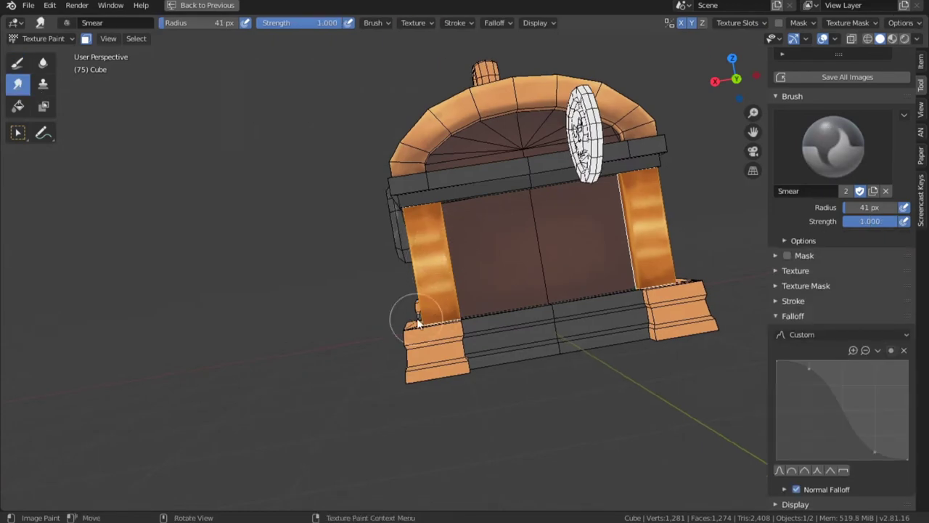
pyautogui.moveTo(417, 322); pyautogui.dragTo(450, 312, button='middle')
pyautogui.scroll(3, 442, 290)
pyautogui.moveTo(418, 220); pyautogui.dragTo(429, 267)
pyautogui.scroll(-3, 450, 305)
pyautogui.moveTo(472, 323); pyautogui.dragTo(530, 337, button='middle')
pyautogui.moveTo(412, 216)
pyautogui.mouseDown()
pyautogui.moveTo(420, 285)
pyautogui.moveTo(404, 355)
pyautogui.mouseUp()
pyautogui.moveTo(401, 304); pyautogui.dragTo(443, 301, button='middle')
pyautogui.moveTo(361, 214); pyautogui.dragTo(386, 345)
pyautogui.moveTo(451, 199); pyautogui.dragTo(466, 279)
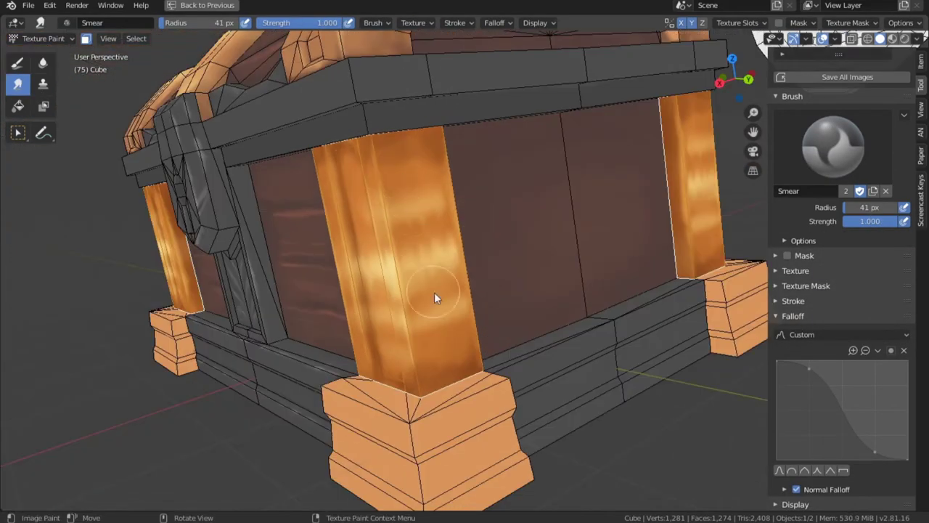
# Step: Return to the Draw brush, sample a light orange and brighten the post's edge beside the side panel
pyautogui.press('s')
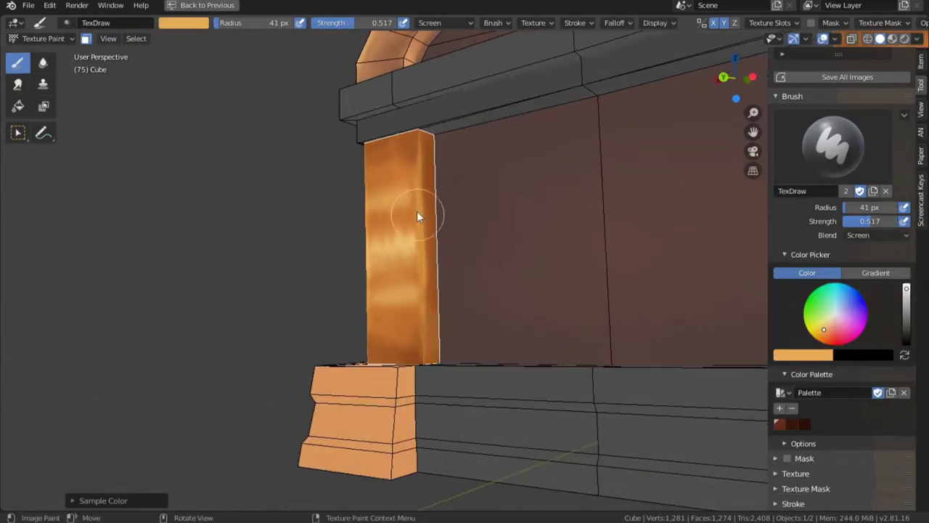
pyautogui.moveTo(418, 216); pyautogui.dragTo(418, 284)
pyautogui.moveTo(418, 284)
pyautogui.mouseDown(button='middle')
pyautogui.moveTo(455, 333)
pyautogui.moveTo(511, 267)
pyautogui.mouseUp(button='middle')
pyautogui.scroll(-3, 512, 267)
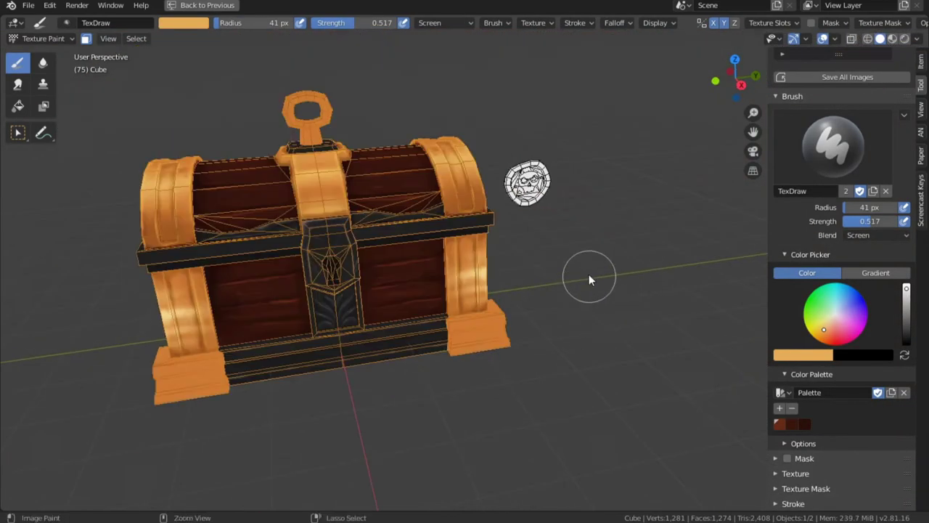
# Step: Sample a darker orange, set the brush to 56 px radius with Mix blending, and tone the front corner post
pyautogui.scroll(-3, 588, 273)
pyautogui.moveTo(589, 274); pyautogui.dragTo(488, 408, button='middle')
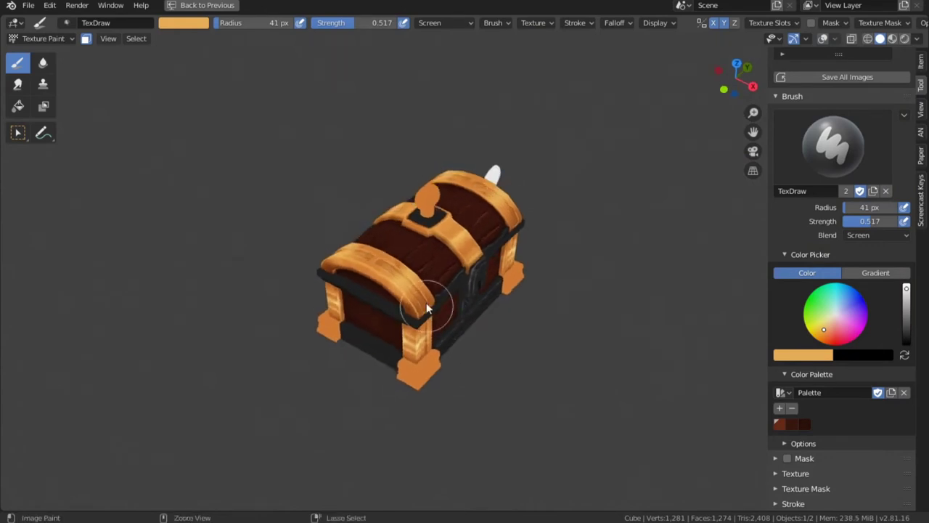
pyautogui.keyDown('ctrl'); pyautogui.moveTo(428, 311); pyautogui.dragTo(407, 288, button='middle'); pyautogui.keyUp('ctrl')
pyautogui.moveTo(454, 200); pyautogui.dragTo(407, 178, button='middle')
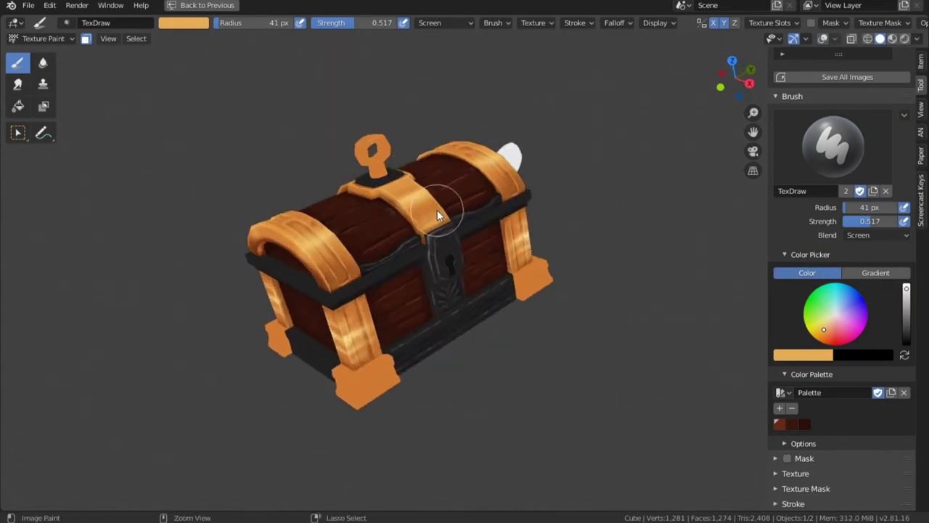
pyautogui.moveTo(437, 209)
pyautogui.mouseDown(button='middle')
pyautogui.moveTo(431, 300)
pyautogui.moveTo(411, 243)
pyautogui.moveTo(369, 268)
pyautogui.moveTo(418, 266)
pyautogui.mouseUp(button='middle')
pyautogui.scroll(4, 410, 242)
pyautogui.press('s')
pyautogui.press('f')
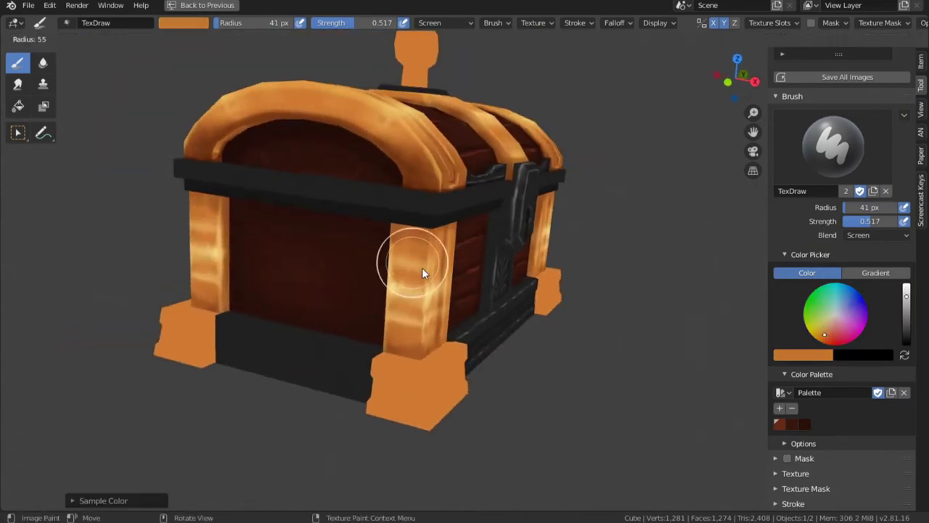
pyautogui.click(424, 267)
pyautogui.click(864, 235)
pyautogui.click(785, 267)
pyautogui.moveTo(411, 249); pyautogui.dragTo(400, 262)
pyautogui.moveTo(400, 262); pyautogui.dragTo(377, 272, button='middle')
pyautogui.scroll(3, 377, 278)
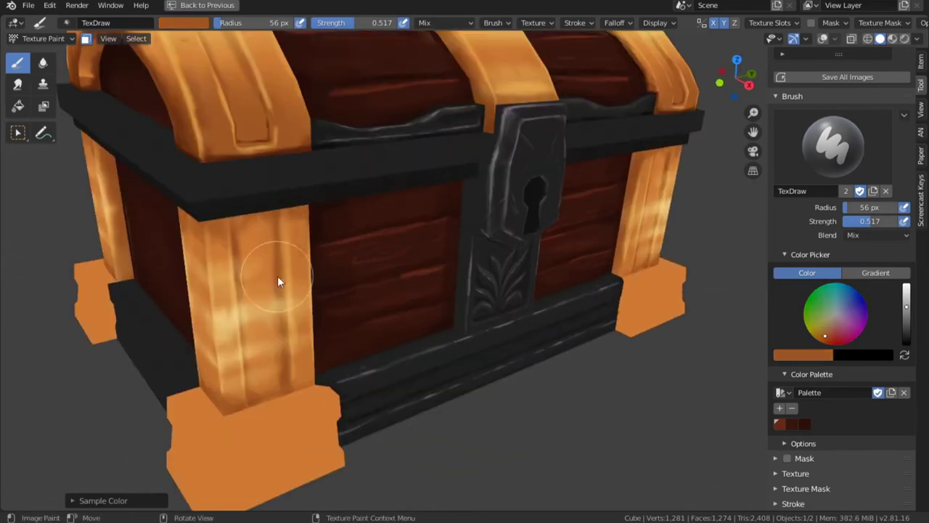
# Step: Paint a dark vertical groove line and small dents on the front corner post with a 22 px brush
pyautogui.press('f')
pyautogui.click(251, 279)
pyautogui.moveTo(277, 347); pyautogui.dragTo(262, 203, button='middle')
pyautogui.moveTo(297, 273)
pyautogui.keyDown('ctrl'); pyautogui.mouseDown(button='middle')
pyautogui.moveTo(333, 198)
pyautogui.moveTo(375, 221)
pyautogui.mouseUp(button='middle'); pyautogui.keyUp('ctrl')
pyautogui.moveTo(305, 207)
pyautogui.mouseDown()
pyautogui.moveTo(296, 343)
pyautogui.moveTo(306, 282)
pyautogui.mouseUp()
pyautogui.click(388, 217)
pyautogui.click(387, 164)
pyautogui.click(397, 416)
pyautogui.click(431, 404)
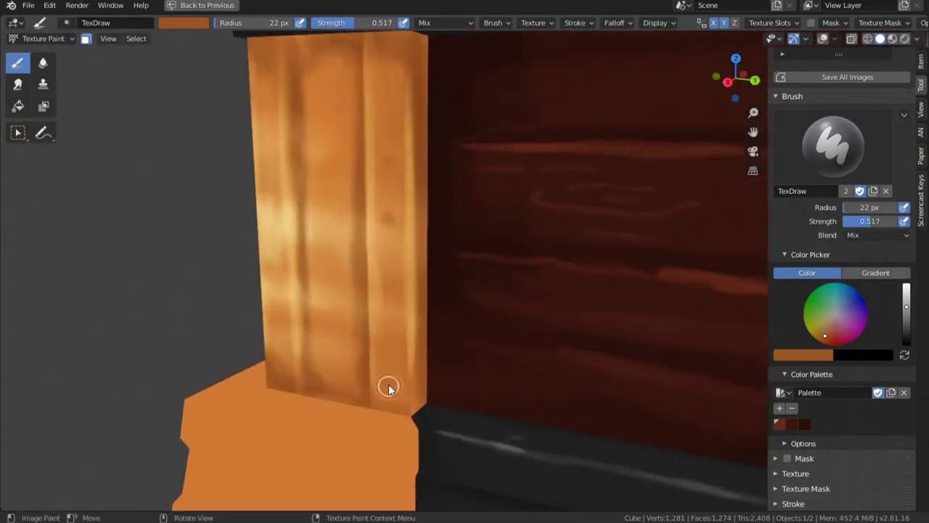
# Step: Darken the brush colour to a deep brown and show the viewport overlays
pyautogui.click(905, 334)
pyautogui.scroll(-3, 465, 366)
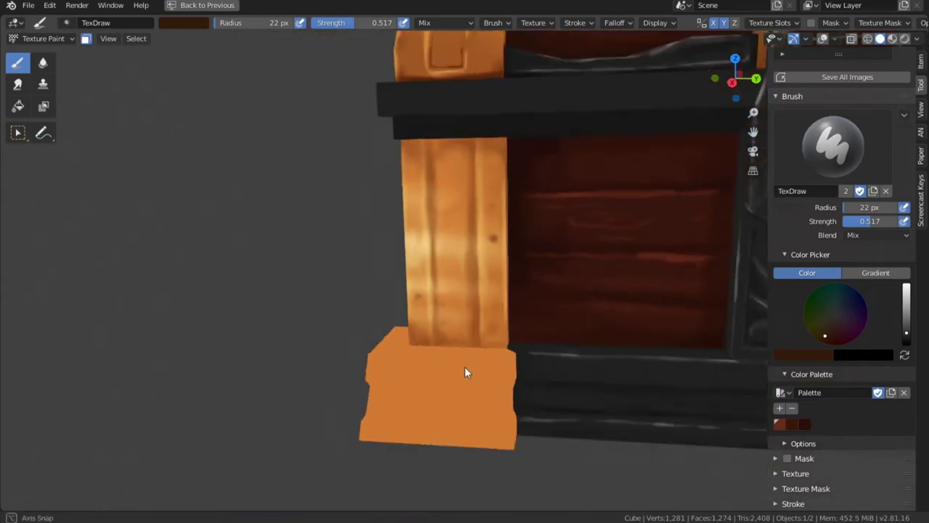
pyautogui.moveTo(465, 366); pyautogui.dragTo(554, 259, button='middle')
pyautogui.moveTo(484, 285); pyautogui.dragTo(512, 407, button='middle')
pyautogui.moveTo(628, 244); pyautogui.dragTo(581, 192, button='middle')
pyautogui.moveTo(435, 279); pyautogui.dragTo(458, 282, button='middle')
pyautogui.moveTo(341, 242); pyautogui.dragTo(363, 341, button='middle')
pyautogui.scroll(-3, 548, 357)
pyautogui.scroll(2, 519, 339)
pyautogui.moveTo(486, 298); pyautogui.dragTo(519, 249, button='middle')
pyautogui.click(823, 39)
pyautogui.keyDown('shift'); pyautogui.moveTo(462, 254); pyautogui.dragTo(476, 331, button='middle'); pyautogui.keyUp('shift')
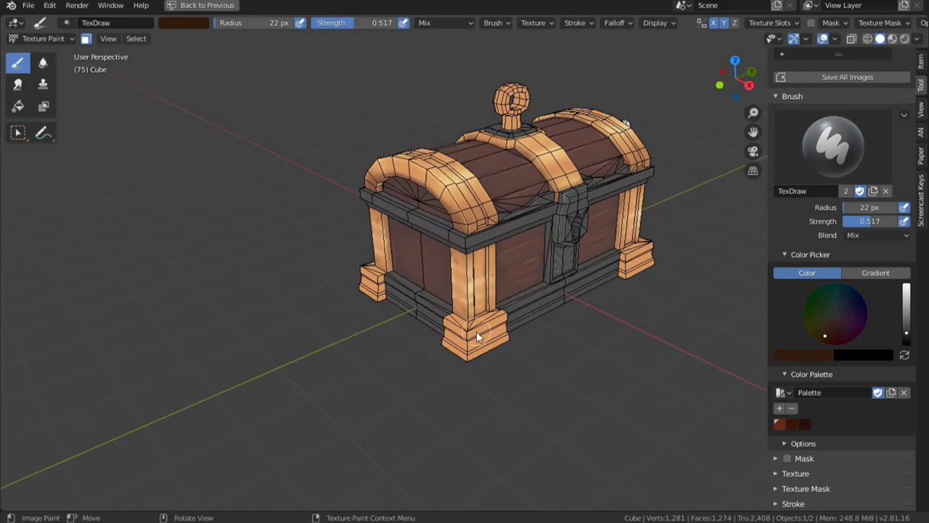
# Step: Select the linked faces of the chest's corner feet to limit painting to them
pyautogui.press('l')
pyautogui.moveTo(603, 330); pyautogui.dragTo(741, 340, button='middle')
pyautogui.press('l')
pyautogui.press('l')
pyautogui.moveTo(246, 339); pyautogui.dragTo(551, 305, button='middle')
pyautogui.press('l')
pyautogui.moveTo(638, 280); pyautogui.dragTo(581, 332, button='middle')
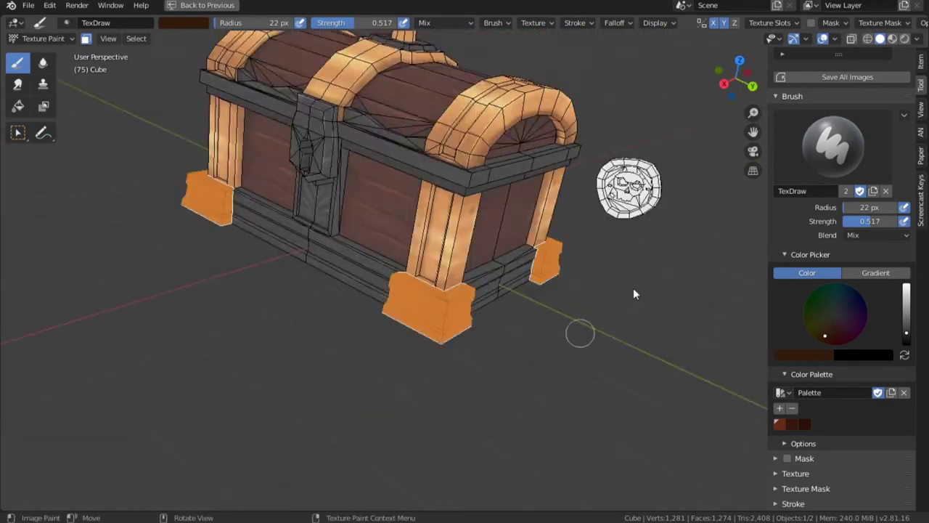
# Step: Paint deep brown shading on the lower part of the near front foot
pyautogui.scroll(3, 580, 308)
pyautogui.moveTo(434, 358); pyautogui.dragTo(405, 372)
pyautogui.moveTo(405, 371); pyautogui.dragTo(381, 307, button='middle')
pyautogui.moveTo(381, 306); pyautogui.dragTo(399, 302)
pyautogui.moveTo(399, 302)
pyautogui.mouseDown(button='middle')
pyautogui.moveTo(354, 319)
pyautogui.moveTo(363, 291)
pyautogui.mouseUp(button='middle')
pyautogui.moveTo(363, 290); pyautogui.dragTo(446, 300, button='middle')
pyautogui.moveTo(446, 300)
pyautogui.mouseDown()
pyautogui.moveTo(401, 300)
pyautogui.moveTo(440, 300)
pyautogui.mouseUp()
pyautogui.moveTo(439, 300)
pyautogui.mouseDown(button='middle')
pyautogui.moveTo(583, 334)
pyautogui.moveTo(626, 330)
pyautogui.mouseUp(button='middle')
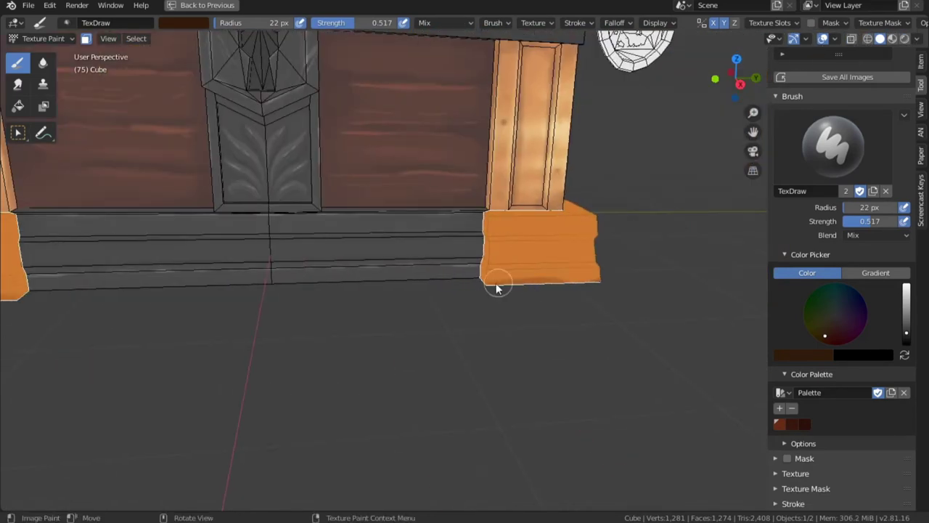
# Step: Shade the front foot's bottom edge, inner side and lower groove with deep brown
pyautogui.moveTo(498, 288); pyautogui.dragTo(586, 282)
pyautogui.moveTo(527, 299); pyautogui.dragTo(572, 275, button='middle')
pyautogui.scroll(2, 572, 272)
pyautogui.moveTo(572, 265); pyautogui.dragTo(574, 216)
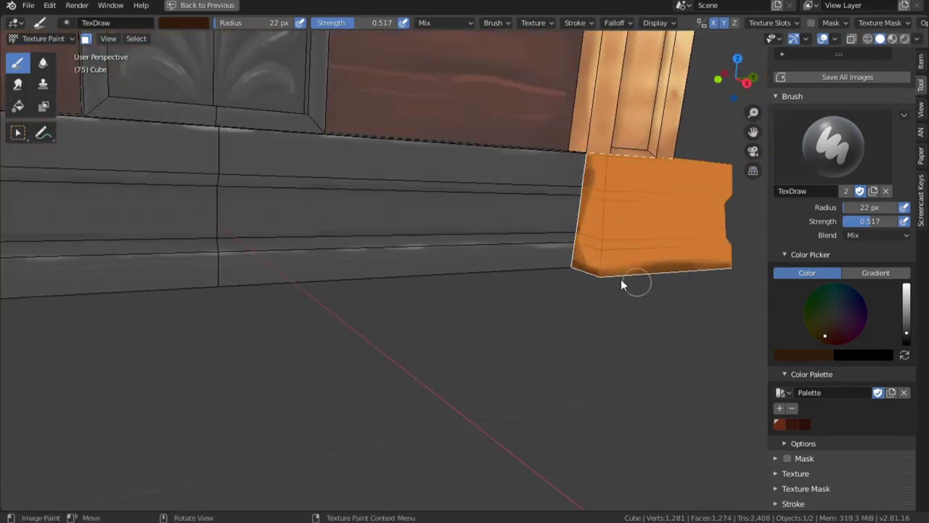
pyautogui.moveTo(632, 283); pyautogui.dragTo(528, 273, button='middle')
pyautogui.scroll(1, 528, 274)
pyautogui.moveTo(709, 273); pyautogui.dragTo(456, 109, button='middle')
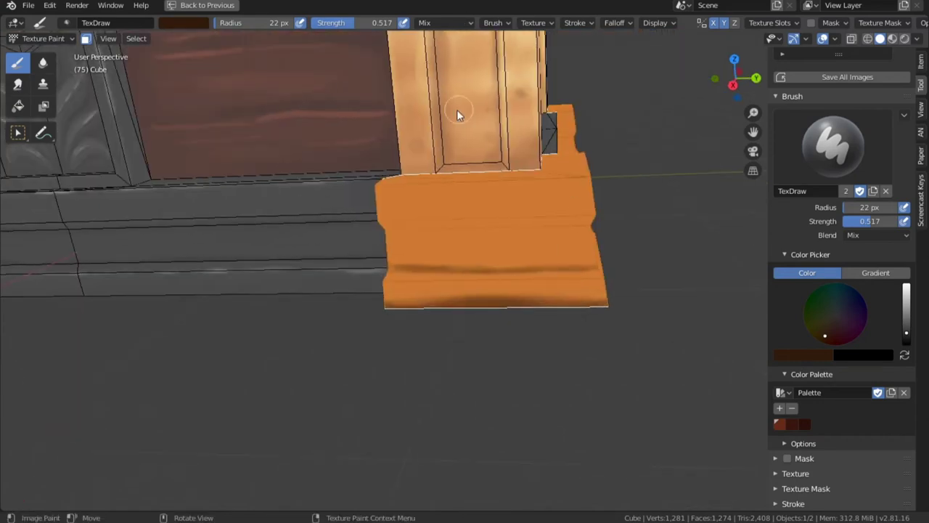
# Step: Set a medium reddish-brown brush colour and soften the shading along the grooves of the foot
pyautogui.press('s')
pyautogui.scroll(-3, 563, 277)
pyautogui.moveTo(563, 276)
pyautogui.mouseDown(button='middle')
pyautogui.moveTo(413, 276)
pyautogui.moveTo(367, 309)
pyautogui.moveTo(554, 318)
pyautogui.moveTo(508, 181)
pyautogui.moveTo(585, 158)
pyautogui.moveTo(345, 225)
pyautogui.moveTo(378, 233)
pyautogui.moveTo(322, 327)
pyautogui.moveTo(303, 337)
pyautogui.moveTo(383, 319)
pyautogui.moveTo(529, 328)
pyautogui.moveTo(564, 315)
pyautogui.moveTo(476, 299)
pyautogui.moveTo(557, 266)
pyautogui.mouseUp(button='middle')
pyautogui.click(827, 335)
pyautogui.click(906, 309)
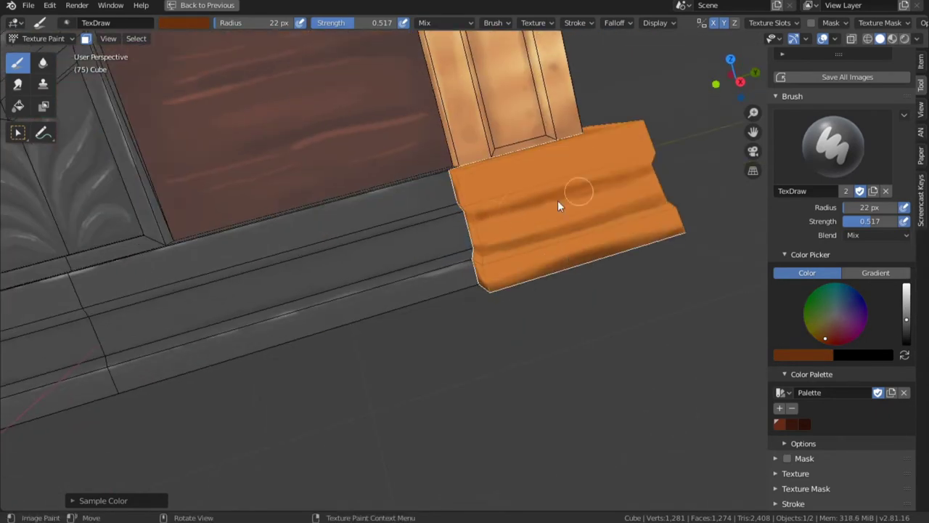
pyautogui.moveTo(557, 200)
pyautogui.mouseDown(button='middle')
pyautogui.moveTo(604, 222)
pyautogui.moveTo(624, 145)
pyautogui.moveTo(390, 244)
pyautogui.moveTo(438, 336)
pyautogui.moveTo(307, 362)
pyautogui.moveTo(532, 186)
pyautogui.moveTo(377, 255)
pyautogui.moveTo(490, 325)
pyautogui.moveTo(390, 270)
pyautogui.moveTo(446, 320)
pyautogui.moveTo(417, 207)
pyautogui.moveTo(433, 280)
pyautogui.moveTo(432, 246)
pyautogui.moveTo(515, 283)
pyautogui.mouseUp(button='middle')
pyautogui.scroll(-4, 515, 284)
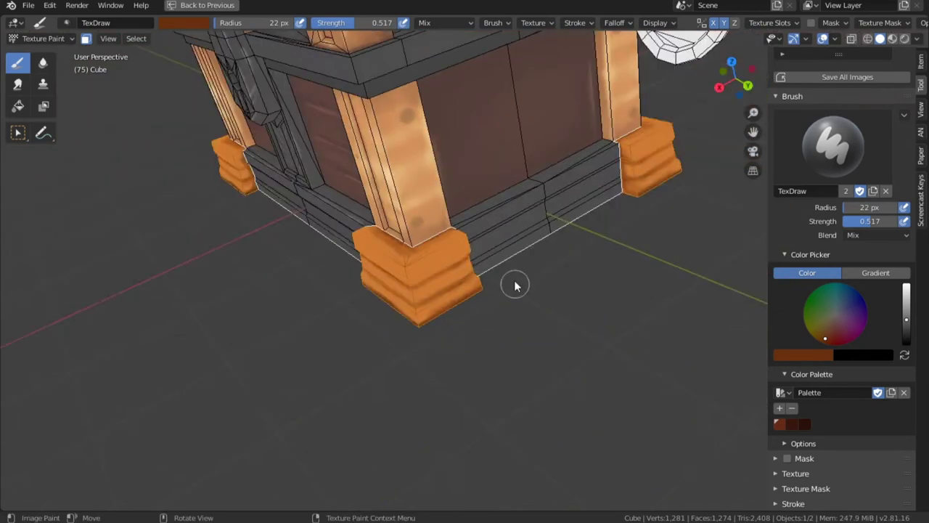
# Step: Try saturated golden-orange highlights on the foot's vertical corner edge, undo the last stroke, and readjust the hue
pyautogui.scroll(4, 508, 279)
pyautogui.press('s')
pyautogui.moveTo(450, 332); pyautogui.dragTo(454, 367)
pyautogui.moveTo(440, 292); pyautogui.dragTo(438, 273, button='middle')
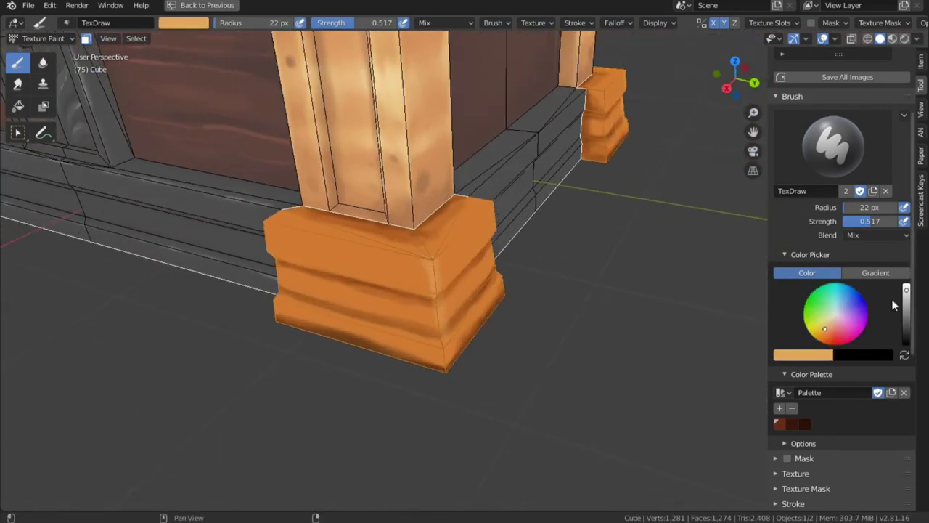
pyautogui.click(818, 334)
pyautogui.scroll(2, 475, 269)
pyautogui.click(820, 336)
pyautogui.moveTo(431, 268); pyautogui.dragTo(429, 298)
pyautogui.hotkey('ctrl', 'z')
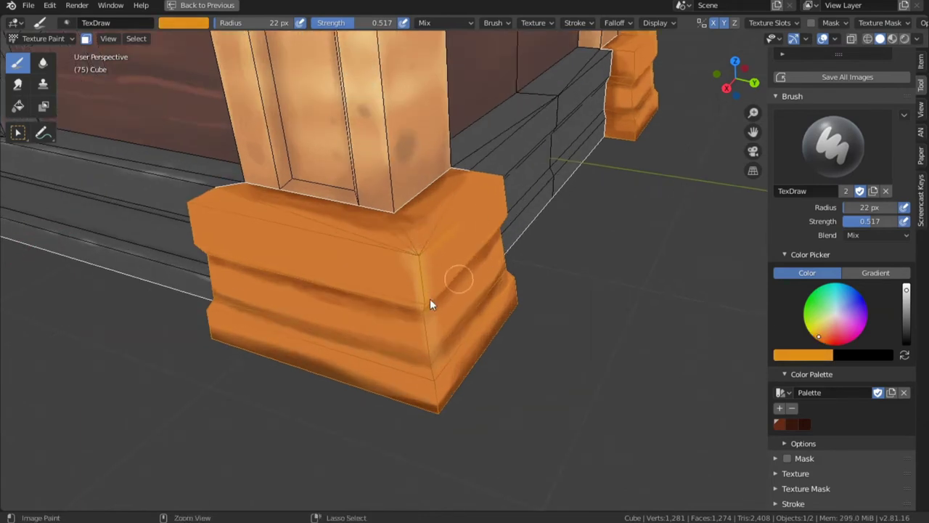
pyautogui.click(821, 335)
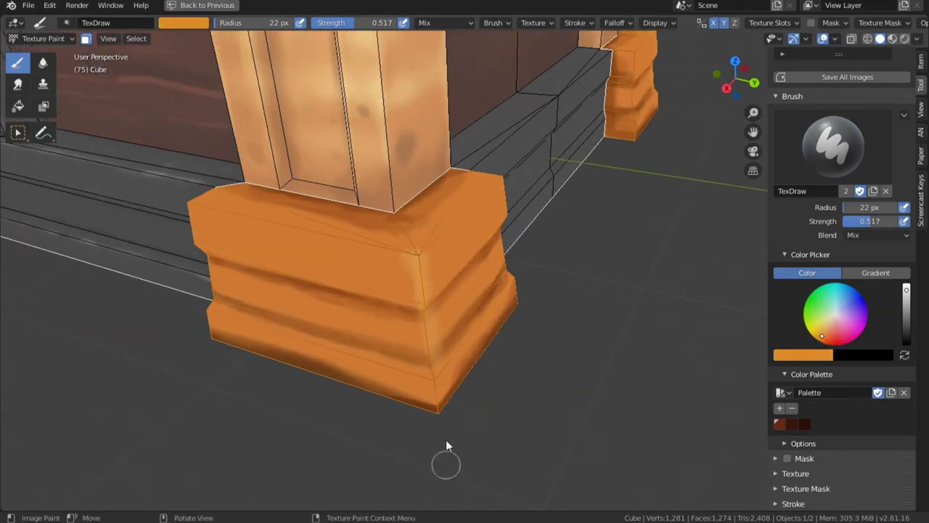
pyautogui.click(820, 335)
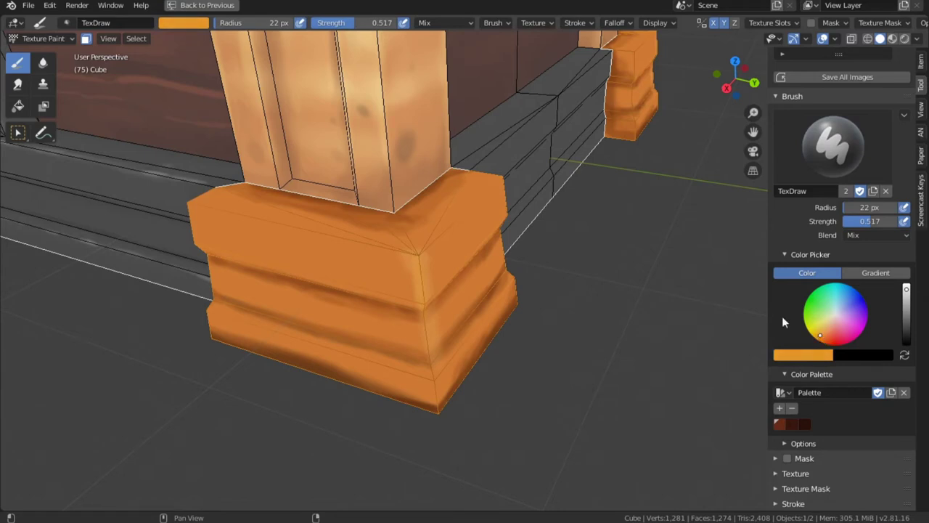
# Step: Sample a light gold and paint highlights along the foot's vertical corner and horizontal ridges
pyautogui.moveTo(551, 305); pyautogui.dragTo(442, 266, button='middle')
pyautogui.press('s')
pyautogui.moveTo(408, 332); pyautogui.dragTo(437, 436)
pyautogui.moveTo(471, 250)
pyautogui.mouseDown()
pyautogui.moveTo(401, 339)
pyautogui.moveTo(282, 284)
pyautogui.mouseUp()
pyautogui.moveTo(366, 303); pyautogui.dragTo(461, 296, button='middle')
pyautogui.moveTo(461, 294)
pyautogui.mouseDown()
pyautogui.moveTo(383, 322)
pyautogui.moveTo(297, 335)
pyautogui.mouseUp()
pyautogui.moveTo(298, 335); pyautogui.dragTo(439, 400, button='middle')
pyautogui.moveTo(439, 401)
pyautogui.mouseDown()
pyautogui.moveTo(418, 405)
pyautogui.moveTo(533, 377)
pyautogui.moveTo(398, 378)
pyautogui.mouseUp()
pyautogui.moveTo(398, 378); pyautogui.dragTo(401, 294, button='middle')
pyautogui.moveTo(454, 328)
pyautogui.mouseDown(button='middle')
pyautogui.moveTo(452, 192)
pyautogui.moveTo(457, 203)
pyautogui.mouseUp(button='middle')
# Step: Reduce the brush radius to 12 px and paint thin light gold highlights along the foot's sharp edges
pyautogui.scroll(5, 456, 203)
pyautogui.press('f')
pyautogui.click(446, 206)
pyautogui.moveTo(430, 218)
pyautogui.mouseDown()
pyautogui.moveTo(545, 180)
pyautogui.moveTo(389, 224)
pyautogui.mouseUp()
pyautogui.press(']')
pyautogui.press(']')
pyautogui.press(']')
pyautogui.press(']')
pyautogui.press(']')
pyautogui.moveTo(512, 336); pyautogui.dragTo(394, 399, button='middle')
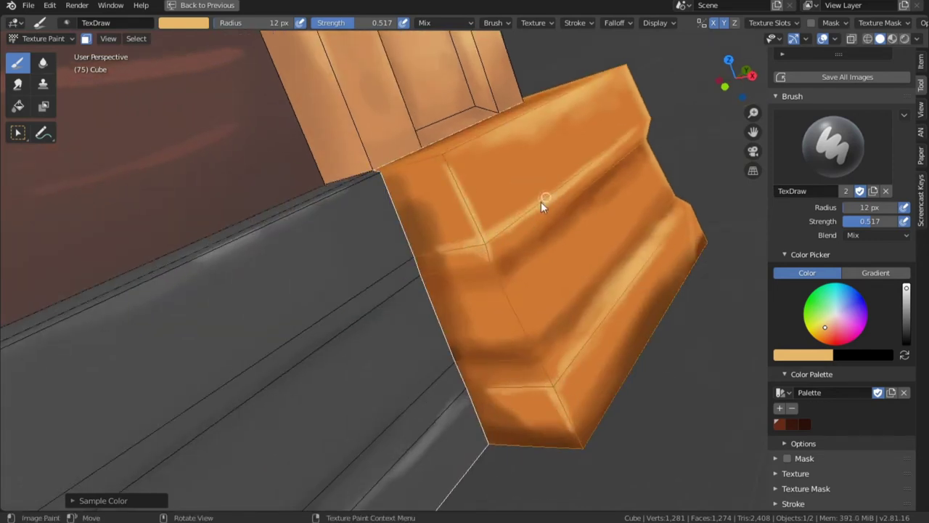
# Step: Refine the foot's edges and inner side with sampled brown and light gold
pyautogui.moveTo(447, 170); pyautogui.dragTo(465, 222, button='middle')
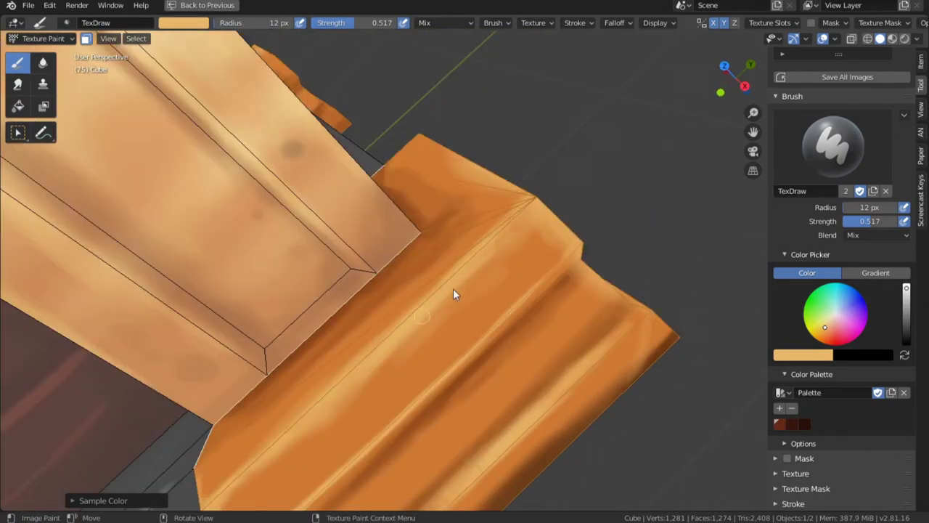
pyautogui.moveTo(453, 288); pyautogui.dragTo(564, 326, button='middle')
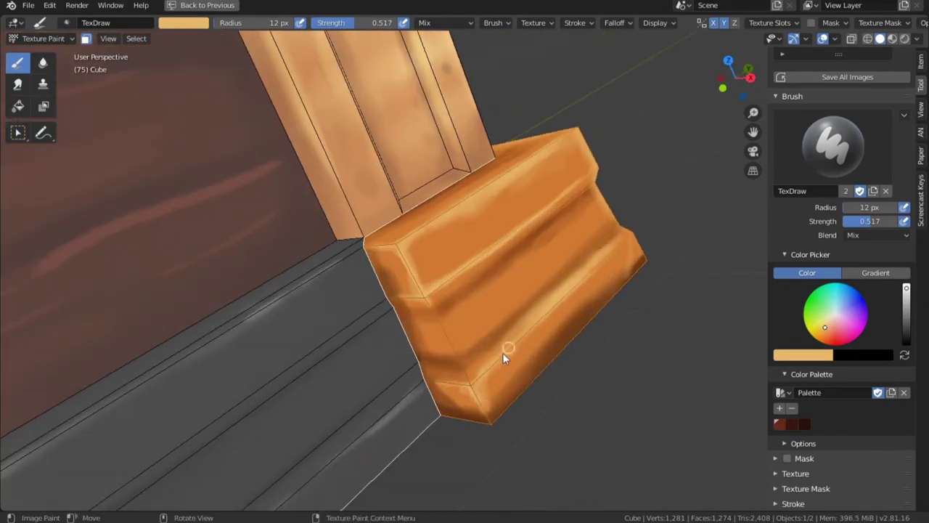
pyautogui.press('s')
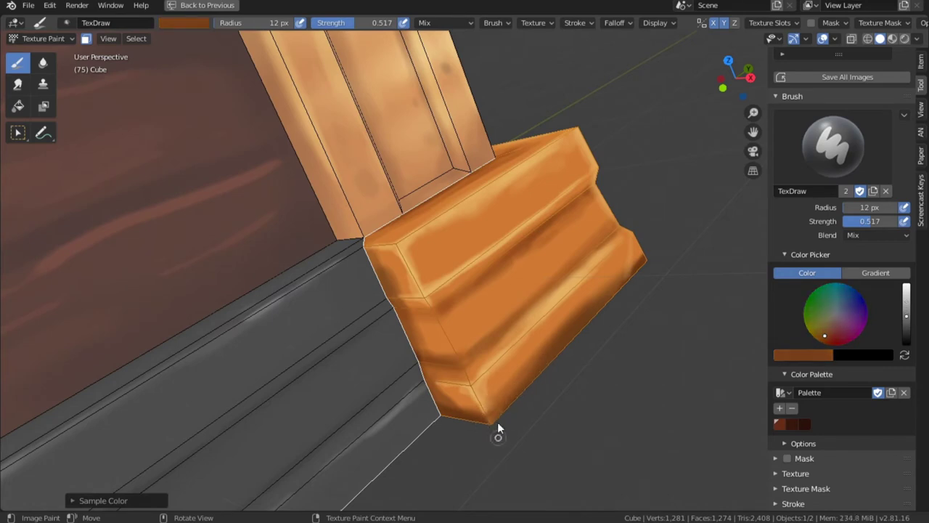
pyautogui.moveTo(498, 426)
pyautogui.mouseDown(button='middle')
pyautogui.moveTo(473, 398)
pyautogui.moveTo(543, 394)
pyautogui.mouseUp(button='middle')
pyautogui.press('s')
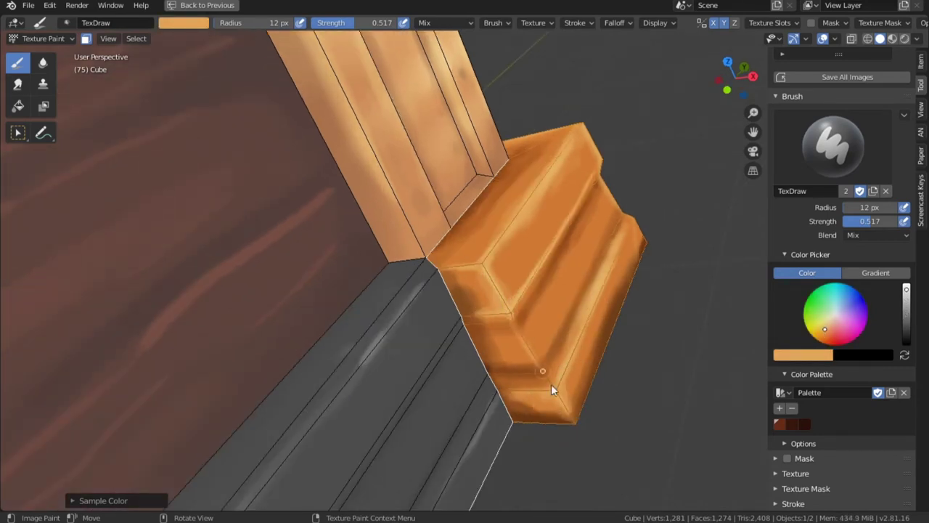
# Step: Look over the whole chest with the overlays hidden, ending at the ring handle on the lid
pyautogui.scroll(-6, 549, 383)
pyautogui.moveTo(523, 381); pyautogui.dragTo(454, 367, button='middle')
pyautogui.scroll(-3, 454, 367)
pyautogui.click(823, 39)
pyautogui.scroll(-3, 566, 355)
pyautogui.moveTo(326, 349)
pyautogui.mouseDown(button='middle')
pyautogui.moveTo(615, 311)
pyautogui.moveTo(514, 307)
pyautogui.moveTo(564, 315)
pyautogui.moveTo(550, 270)
pyautogui.moveTo(560, 486)
pyautogui.mouseUp(button='middle')
pyautogui.scroll(4, 615, 311)
pyautogui.click(823, 39)
pyautogui.scroll(5, 499, 240)
# Step: Enter Edit Mode and turn on the Face Orientation overlay to check the mesh normals
pyautogui.press('Tab')
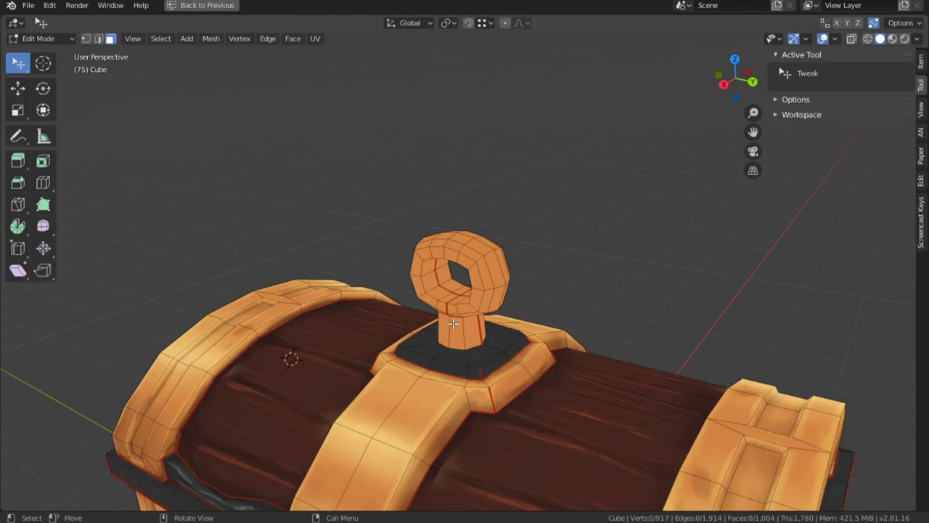
pyautogui.click(833, 38)
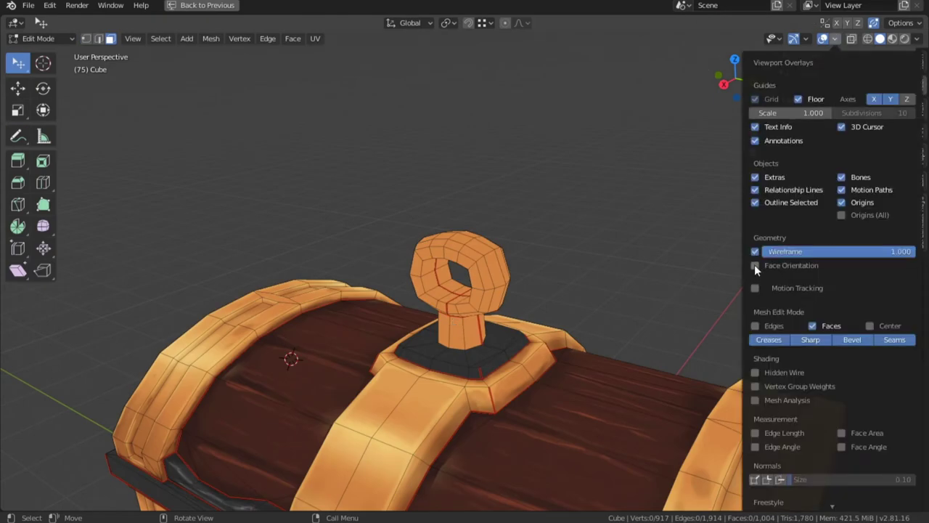
pyautogui.click(755, 265)
# Step: Recalculate the normals of the lid's ring handle in Edit Mode
pyautogui.press('Tab')
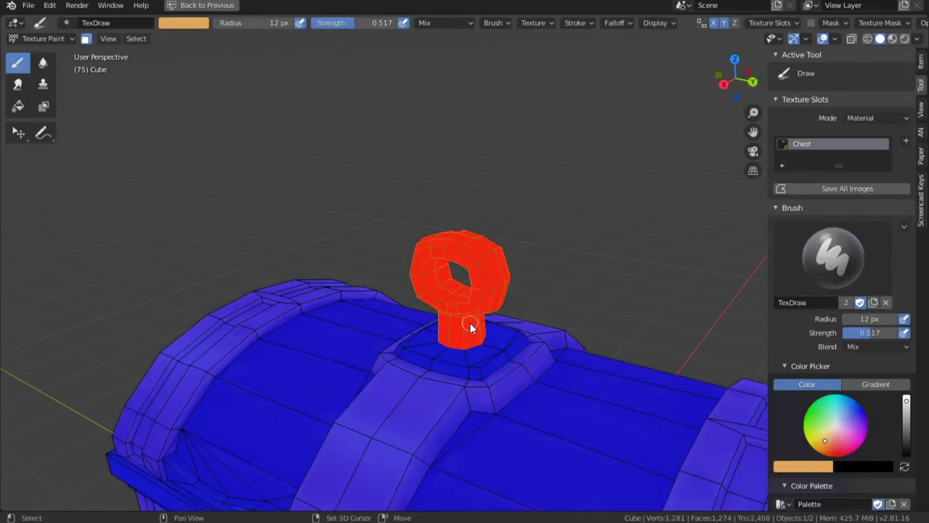
pyautogui.click(42, 38)
pyautogui.click(29, 64)
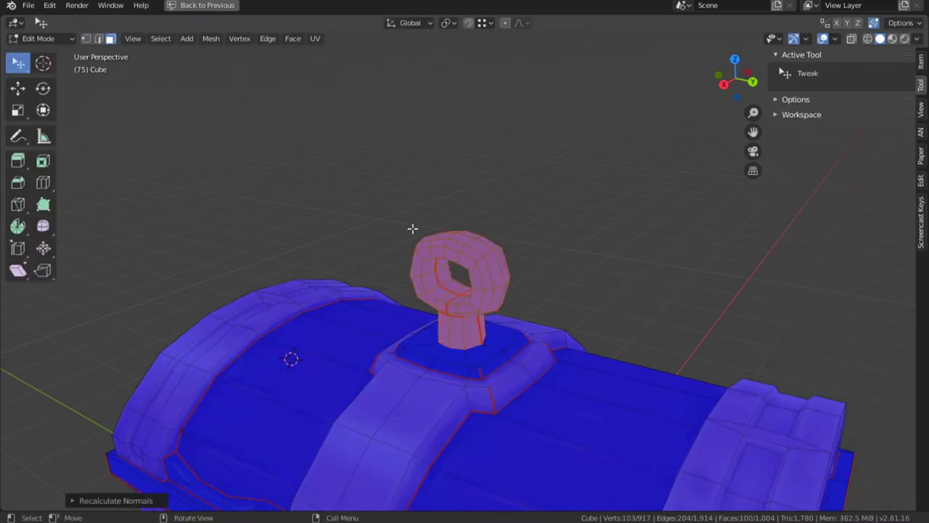
# Step: Return to Texture Paint mode and turn off the Face Orientation overlay
pyautogui.click(42, 39)
pyautogui.click(44, 122)
pyautogui.click(804, 39)
pyautogui.click(833, 38)
pyautogui.click(753, 265)
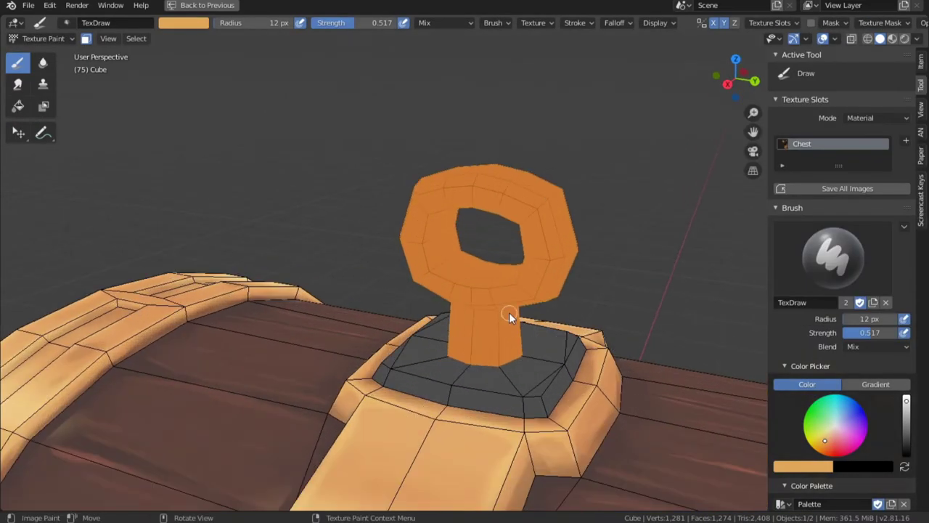
# Step: Limit painting to the ring of the lid handle and paint light gold highlights along its rim at 26 px radius
pyautogui.moveTo(495, 271); pyautogui.dragTo(490, 325, button='middle')
pyautogui.scroll(2, 487, 296)
pyautogui.hotkey('alt', 'a')
pyautogui.press('l')
pyautogui.moveTo(501, 331)
pyautogui.mouseDown()
pyautogui.moveTo(514, 370)
pyautogui.moveTo(420, 287)
pyautogui.moveTo(473, 309)
pyautogui.moveTo(513, 386)
pyautogui.mouseUp()
pyautogui.moveTo(480, 299)
pyautogui.mouseDown(button='middle')
pyautogui.moveTo(465, 330)
pyautogui.moveTo(462, 316)
pyautogui.mouseUp(button='middle')
pyautogui.press('f')
pyautogui.click(471, 326)
pyautogui.moveTo(471, 326); pyautogui.dragTo(501, 329)
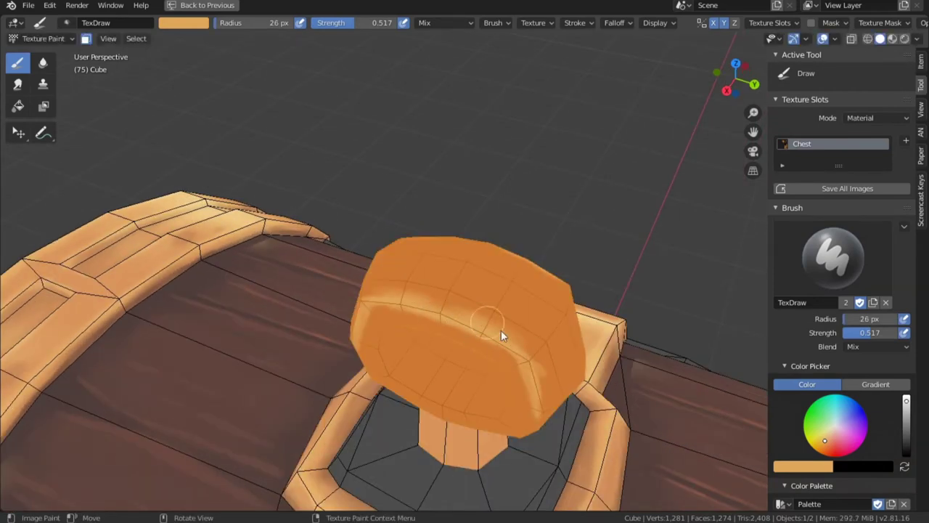
# Step: Darken the brush colour to reddish brown and begin shading the inside of the ring
pyautogui.moveTo(539, 364); pyautogui.dragTo(535, 283, button='middle')
pyautogui.moveTo(570, 210); pyautogui.dragTo(893, 404, button='middle')
pyautogui.moveTo(906, 402); pyautogui.dragTo(906, 431)
pyautogui.click(825, 450)
pyautogui.moveTo(584, 326)
pyautogui.mouseDown(button='middle')
pyautogui.moveTo(347, 137)
pyautogui.moveTo(355, 168)
pyautogui.mouseUp(button='middle')
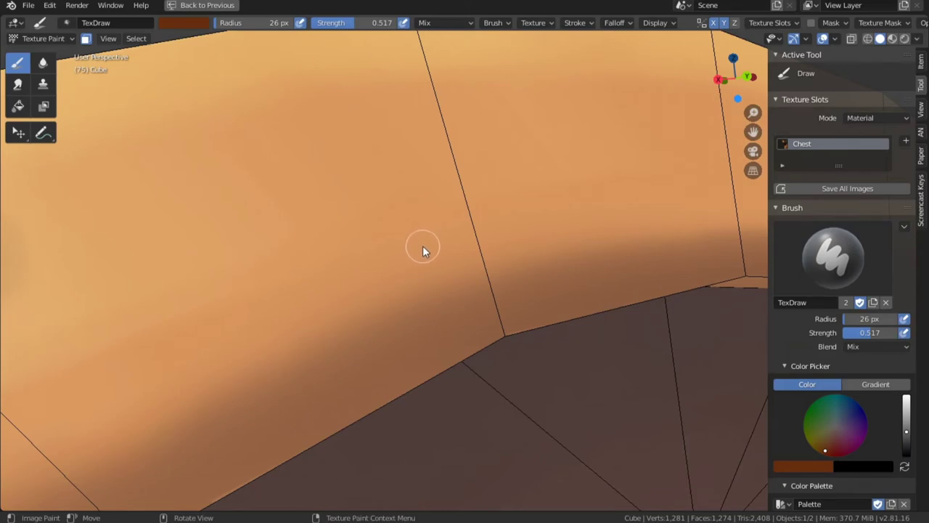
pyautogui.scroll(-10, 576, 287)
pyautogui.moveTo(576, 288)
pyautogui.mouseDown(button='middle')
pyautogui.moveTo(537, 367)
pyautogui.moveTo(406, 246)
pyautogui.moveTo(434, 233)
pyautogui.mouseUp(button='middle')
pyautogui.scroll(3, 406, 246)
pyautogui.moveTo(373, 222); pyautogui.dragTo(328, 226)
pyautogui.moveTo(328, 226)
pyautogui.mouseDown(button='middle')
pyautogui.moveTo(288, 253)
pyautogui.moveTo(419, 322)
pyautogui.moveTo(271, 257)
pyautogui.moveTo(360, 278)
pyautogui.moveTo(351, 255)
pyautogui.mouseUp(button='middle')
pyautogui.moveTo(379, 285); pyautogui.dragTo(356, 268, button='middle')
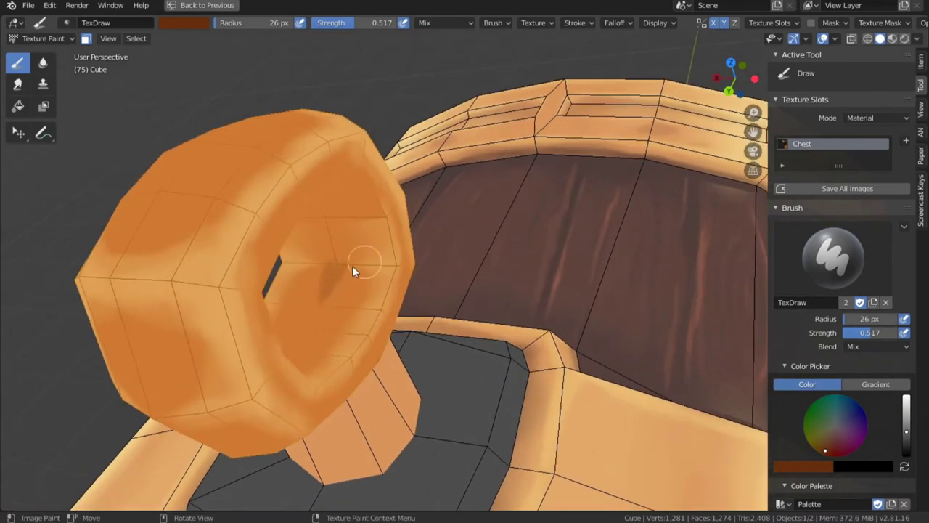
# Step: Paint a reddish-brown shadow line around the middle of the ring's inner surface
pyautogui.moveTo(356, 268); pyautogui.dragTo(305, 334)
pyautogui.moveTo(304, 334)
pyautogui.mouseDown(button='middle')
pyautogui.moveTo(373, 312)
pyautogui.moveTo(341, 298)
pyautogui.mouseUp(button='middle')
pyautogui.moveTo(290, 360); pyautogui.dragTo(325, 237)
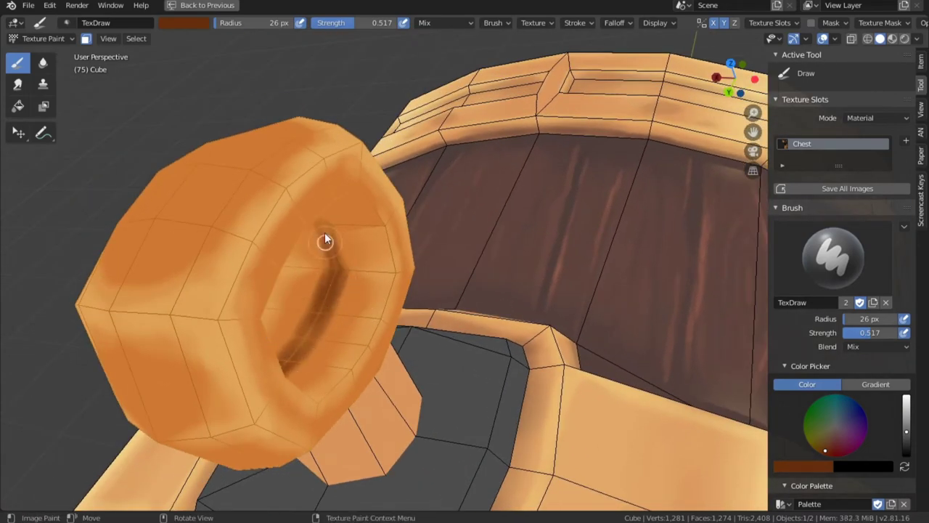
pyautogui.moveTo(325, 237); pyautogui.dragTo(421, 156, button='middle')
pyautogui.scroll(5, 424, 218)
pyautogui.moveTo(331, 384); pyautogui.dragTo(285, 214)
pyautogui.moveTo(286, 214)
pyautogui.mouseDown(button='middle')
pyautogui.moveTo(424, 249)
pyautogui.moveTo(372, 315)
pyautogui.mouseUp(button='middle')
pyautogui.moveTo(371, 316)
pyautogui.mouseDown()
pyautogui.moveTo(269, 145)
pyautogui.moveTo(192, 91)
pyautogui.mouseUp()
pyautogui.moveTo(376, 319); pyautogui.dragTo(343, 411)
pyautogui.moveTo(200, 89); pyautogui.dragTo(380, 339)
# Step: Examine the painted UV islands of the Chest texture in a maximized image editor, then restore the full layout
pyautogui.hotkey('ctrl', 'space')
pyautogui.hotkey('ctrl', 'space')
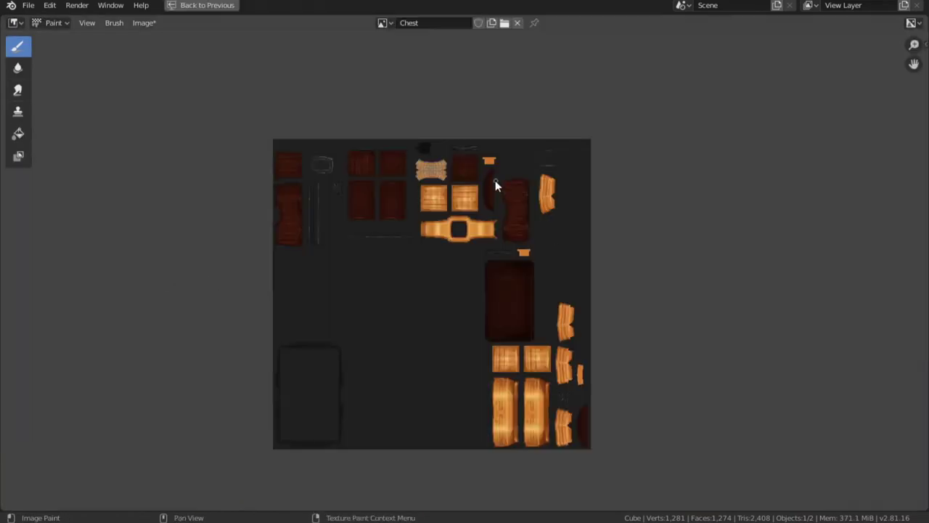
pyautogui.moveTo(472, 247); pyautogui.dragTo(496, 324, button='middle')
pyautogui.keyDown('ctrl'); pyautogui.moveTo(463, 272); pyautogui.dragTo(545, 87, button='middle'); pyautogui.keyUp('ctrl')
pyautogui.moveTo(582, 243); pyautogui.dragTo(475, 172, button='middle')
pyautogui.moveTo(569, 410); pyautogui.dragTo(604, 281, button='middle')
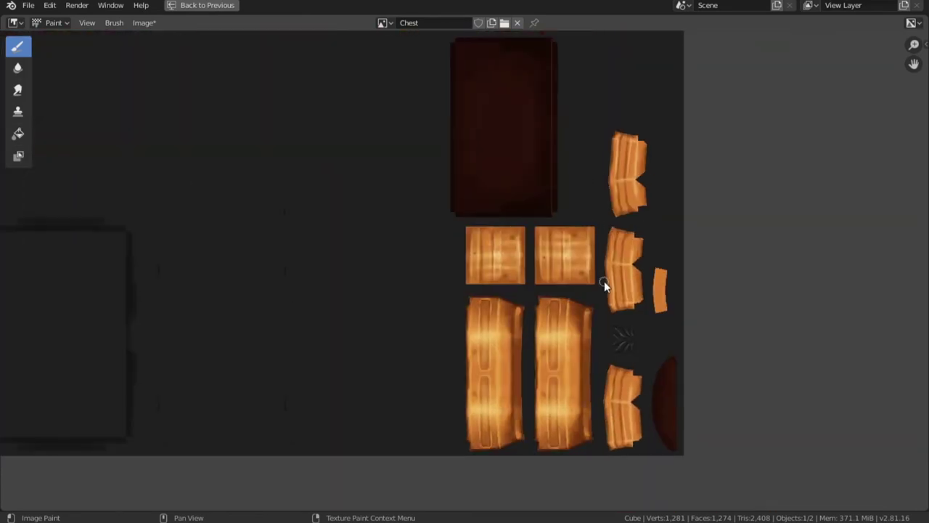
pyautogui.scroll(-5, 601, 312)
pyautogui.hotkey('ctrl', 'space')
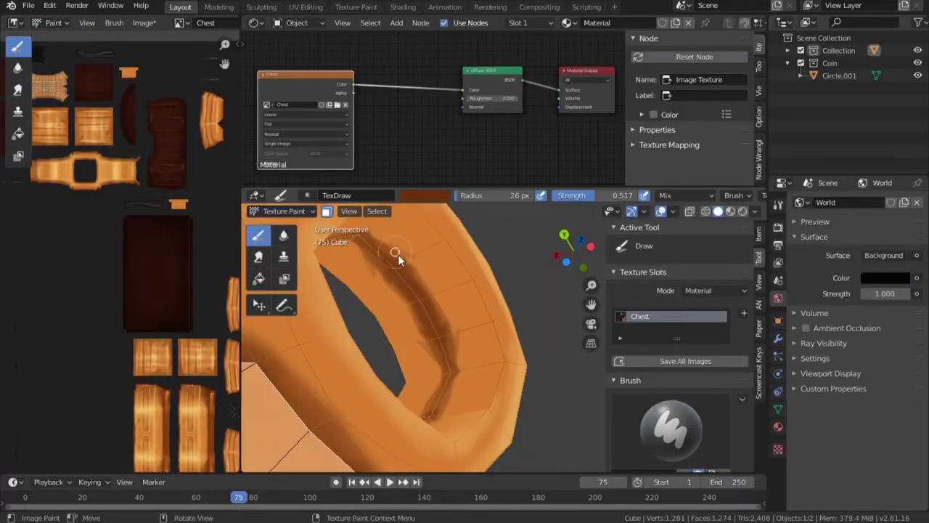
# Step: Select the lid handle's linked ring faces in Edit Mode and show their UV island close up in a maximized image editor
pyautogui.scroll(-4, 398, 255)
pyautogui.moveTo(398, 255); pyautogui.dragTo(524, 346, button='middle')
pyautogui.press('Tab')
pyautogui.hotkey('alt', 'a')
pyautogui.scroll(-3, 227, 255)
pyautogui.press('l')
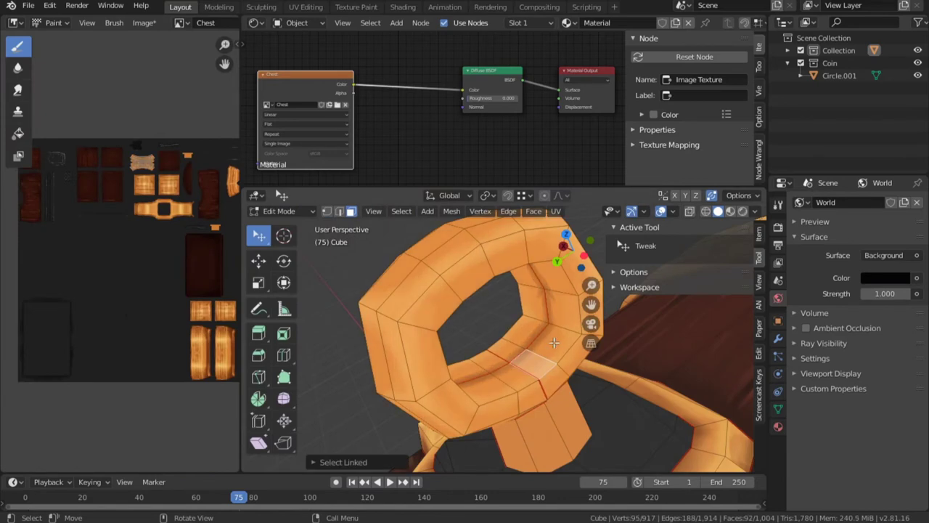
pyautogui.hotkey('alt', 'a')
pyautogui.press('l')
pyautogui.moveTo(182, 188); pyautogui.dragTo(218, 254, button='middle')
pyautogui.hotkey('ctrl', 'space')
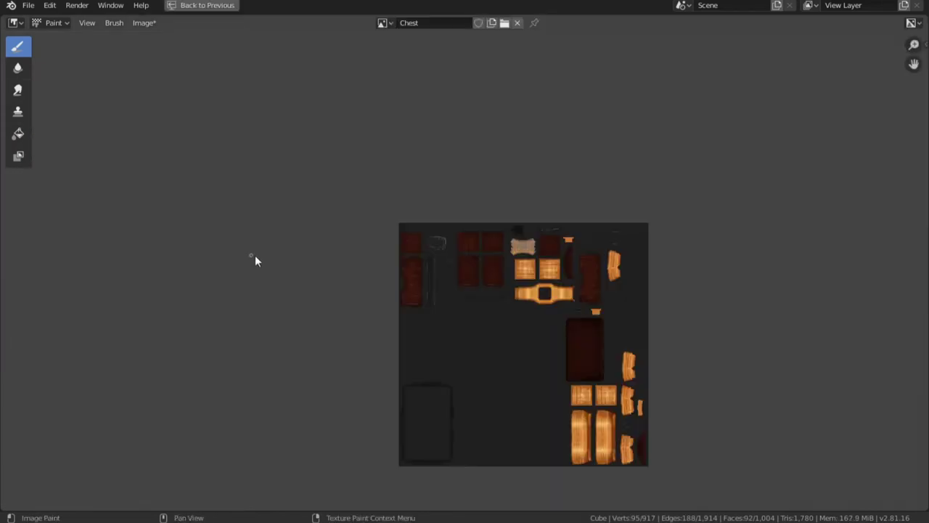
pyautogui.scroll(10, 522, 250)
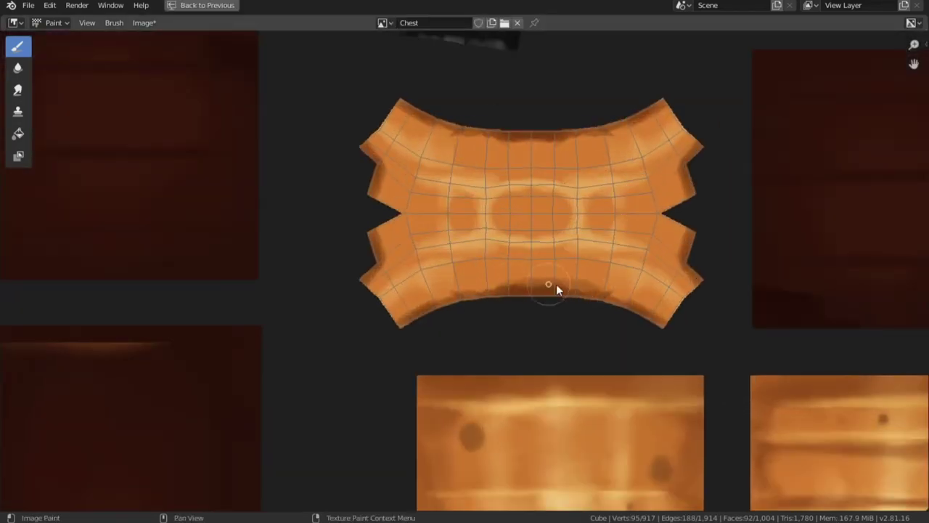
# Step: Paint smooth dark brown shading along the upper and lower edges of the ring's UV island
pyautogui.moveTo(549, 283)
pyautogui.mouseDown()
pyautogui.moveTo(443, 287)
pyautogui.moveTo(645, 305)
pyautogui.mouseUp()
pyautogui.moveTo(489, 135)
pyautogui.mouseDown()
pyautogui.moveTo(449, 123)
pyautogui.moveTo(524, 149)
pyautogui.mouseUp()
pyautogui.press('s')
pyautogui.moveTo(585, 146)
pyautogui.mouseDown()
pyautogui.moveTo(514, 152)
pyautogui.moveTo(407, 104)
pyautogui.moveTo(640, 125)
pyautogui.moveTo(597, 158)
pyautogui.mouseUp()
pyautogui.moveTo(521, 265); pyautogui.dragTo(505, 166, button='middle')
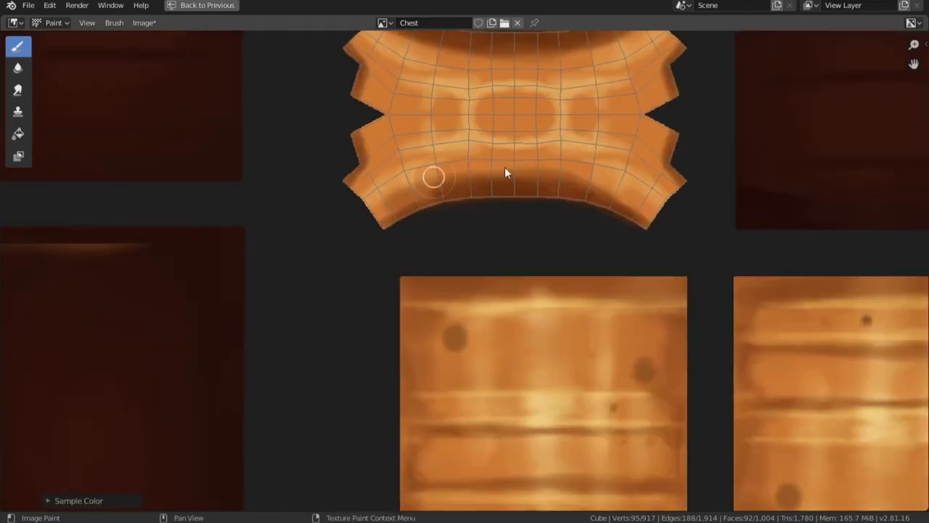
# Step: Restore the full layout, return the chest to Texture Paint mode and deepen the brown shading inside the ring
pyautogui.hotkey('ctrl', 'alt', 'space')
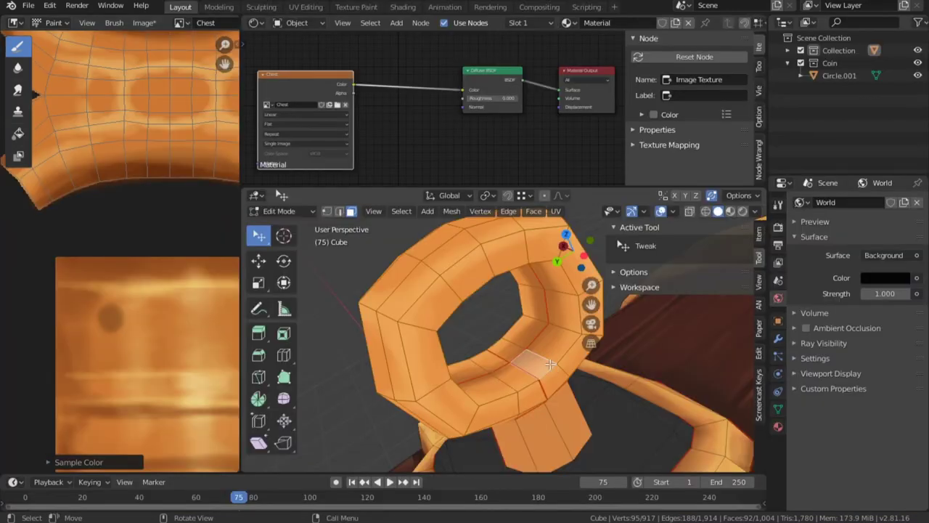
pyautogui.press('Tab')
pyautogui.scroll(4, 506, 341)
pyautogui.hotkey('ctrl', 'Tab')
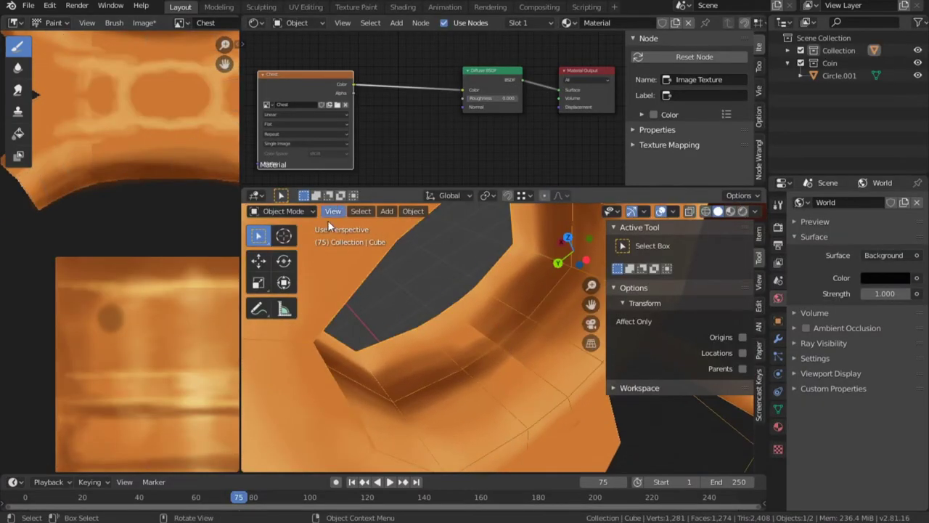
pyautogui.click(291, 212)
pyautogui.click(287, 298)
pyautogui.moveTo(510, 332)
pyautogui.mouseDown()
pyautogui.moveTo(538, 342)
pyautogui.moveTo(467, 383)
pyautogui.mouseUp()
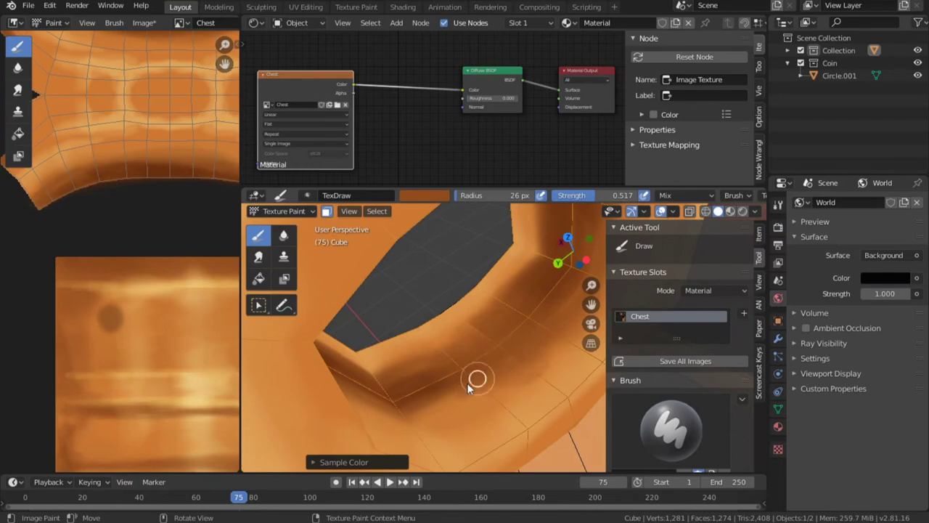
# Step: Maximize the 3D viewport and blend the ring's inner shading with the Soften brush at 86 px radius and full strength
pyautogui.moveTo(513, 326)
pyautogui.mouseDown(button='middle')
pyautogui.moveTo(475, 367)
pyautogui.moveTo(532, 308)
pyautogui.moveTo(514, 398)
pyautogui.moveTo(533, 338)
pyautogui.moveTo(446, 352)
pyautogui.moveTo(482, 324)
pyautogui.moveTo(506, 357)
pyautogui.moveTo(437, 336)
pyautogui.mouseUp(button='middle')
pyautogui.scroll(-4, 532, 308)
pyautogui.scroll(5, 534, 338)
pyautogui.scroll(-4, 533, 337)
pyautogui.hotkey('ctrl', 'space')
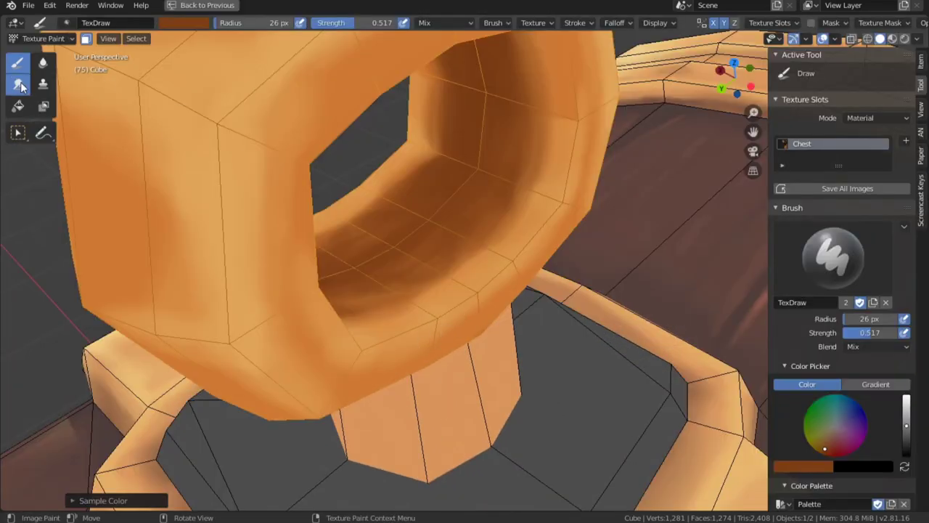
pyautogui.click(19, 85)
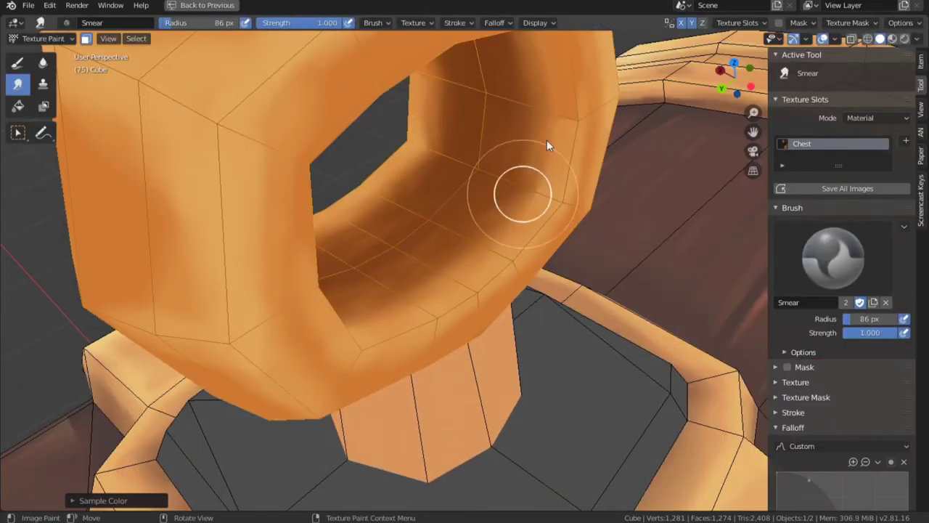
pyautogui.click(43, 64)
pyautogui.moveTo(438, 270); pyautogui.dragTo(425, 153)
pyautogui.moveTo(425, 154)
pyautogui.mouseDown(button='middle')
pyautogui.moveTo(505, 122)
pyautogui.moveTo(400, 126)
pyautogui.mouseUp(button='middle')
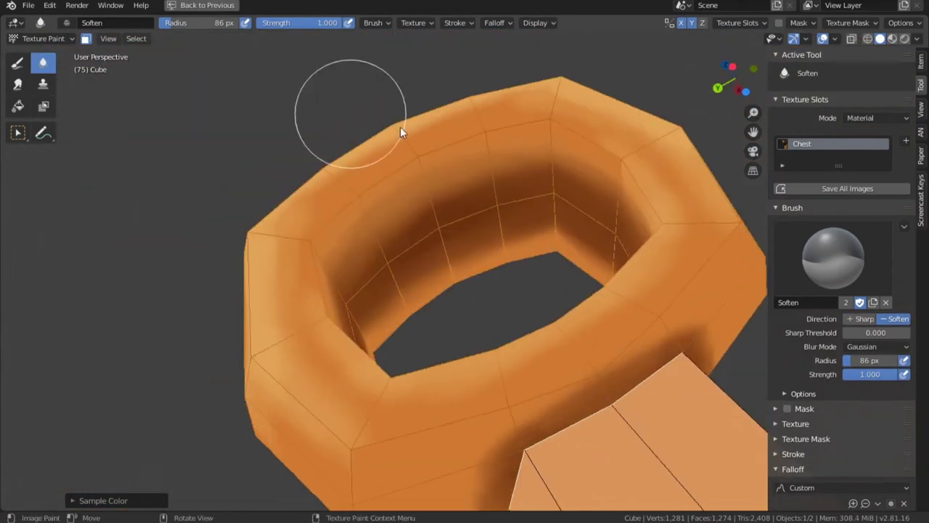
pyautogui.moveTo(408, 249)
pyautogui.mouseDown(button='middle')
pyautogui.moveTo(513, 193)
pyautogui.moveTo(439, 204)
pyautogui.moveTo(490, 306)
pyautogui.moveTo(437, 234)
pyautogui.mouseUp(button='middle')
# Step: Paint light gold highlights on the ring's outer faces with the Draw brush at 44 px radius
pyautogui.hotkey('shift', 'space')
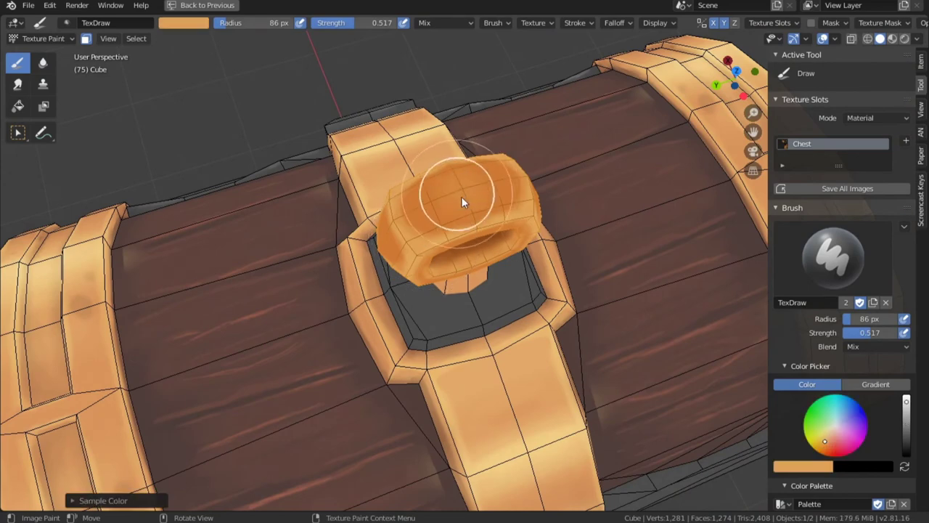
pyautogui.moveTo(461, 196)
pyautogui.mouseDown(button='middle')
pyautogui.moveTo(480, 160)
pyautogui.moveTo(479, 241)
pyautogui.mouseUp(button='middle')
pyautogui.press('f')
pyautogui.click(461, 231)
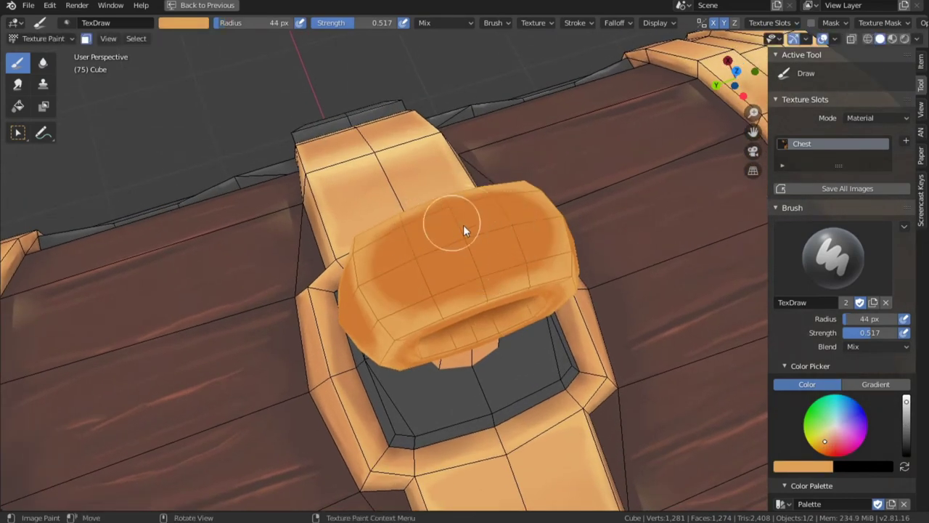
pyautogui.moveTo(465, 231)
pyautogui.mouseDown()
pyautogui.moveTo(473, 201)
pyautogui.moveTo(475, 242)
pyautogui.mouseUp()
# Step: Limit painting to the stem below the ring and shade it with reddish brown
pyautogui.moveTo(475, 242)
pyautogui.mouseDown(button='middle')
pyautogui.moveTo(513, 235)
pyautogui.moveTo(546, 336)
pyautogui.moveTo(535, 318)
pyautogui.mouseUp(button='middle')
pyautogui.scroll(4, 484, 318)
pyautogui.press('l')
pyautogui.press('s')
pyautogui.moveTo(529, 320); pyautogui.dragTo(539, 310)
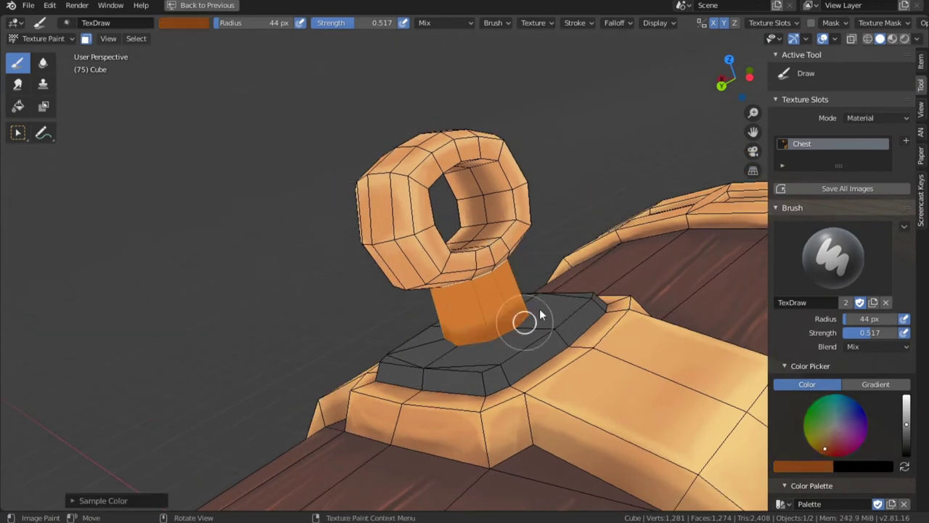
pyautogui.moveTo(479, 284); pyautogui.dragTo(468, 351, button='middle')
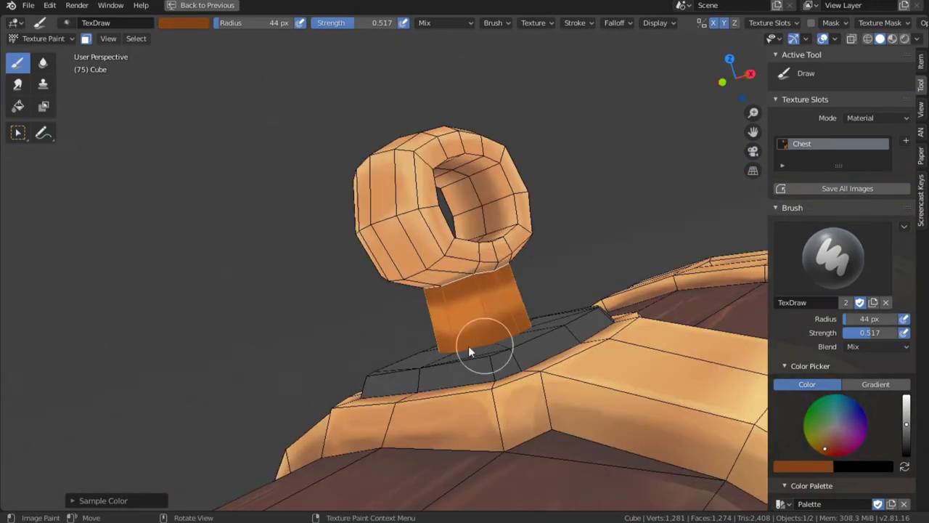
# Step: Paint a light gold highlight across the middle of the stem at 25 px radius
pyautogui.press('s')
pyautogui.press('f')
pyautogui.click(478, 310)
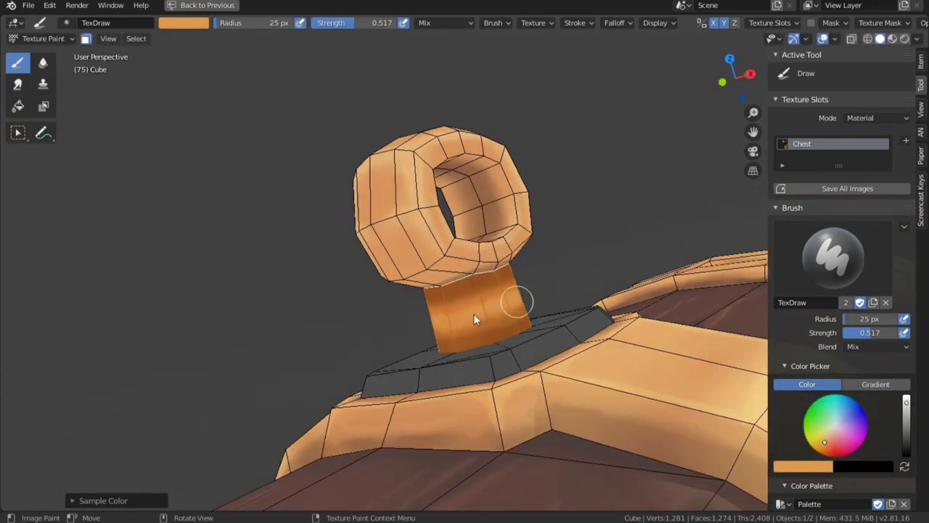
pyautogui.press('s')
pyautogui.press('s')
# Step: Hide the viewport overlays, restore the full layout and save all images
pyautogui.moveTo(580, 301)
pyautogui.mouseDown(button='middle')
pyautogui.moveTo(527, 307)
pyautogui.moveTo(504, 387)
pyautogui.moveTo(564, 353)
pyautogui.mouseUp(button='middle')
pyautogui.scroll(-7, 522, 323)
pyautogui.hotkey('shift', 'alt', 'z')
pyautogui.scroll(-3, 504, 392)
pyautogui.hotkey('ctrl', 'space')
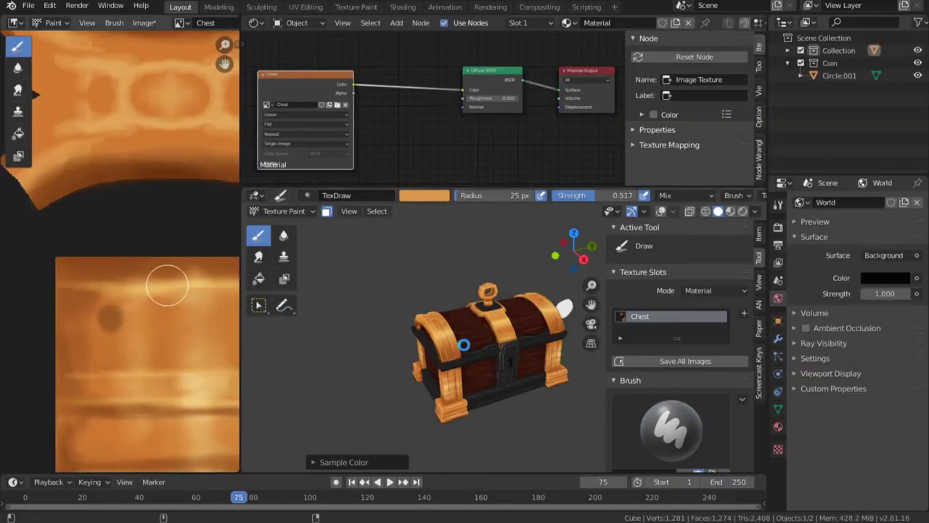
pyautogui.click(685, 360)
# Step: Maximize the viewport with overlays shown, limit painting to the lid's wood and sample its dark brown as the brush colour
pyautogui.hotkey('ctrl', 'space')
pyautogui.scroll(4, 226, 261)
pyautogui.click(822, 39)
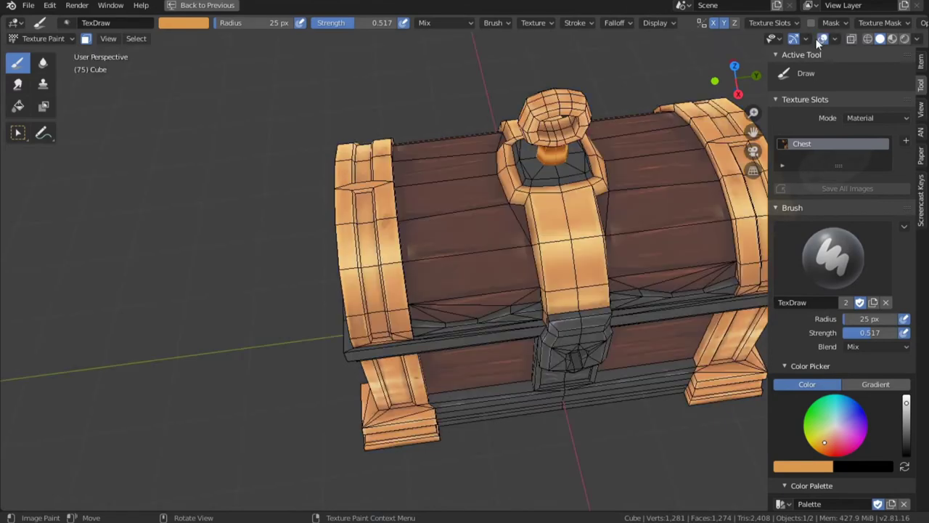
pyautogui.press('l')
pyautogui.moveTo(428, 283)
pyautogui.keyDown('ctrl'); pyautogui.mouseDown(button='middle')
pyautogui.moveTo(298, 201)
pyautogui.moveTo(349, 291)
pyautogui.mouseUp(button='middle'); pyautogui.keyUp('ctrl')
pyautogui.press('s')
pyautogui.moveTo(425, 300)
pyautogui.mouseDown()
pyautogui.moveTo(393, 305)
pyautogui.moveTo(416, 294)
pyautogui.mouseUp()
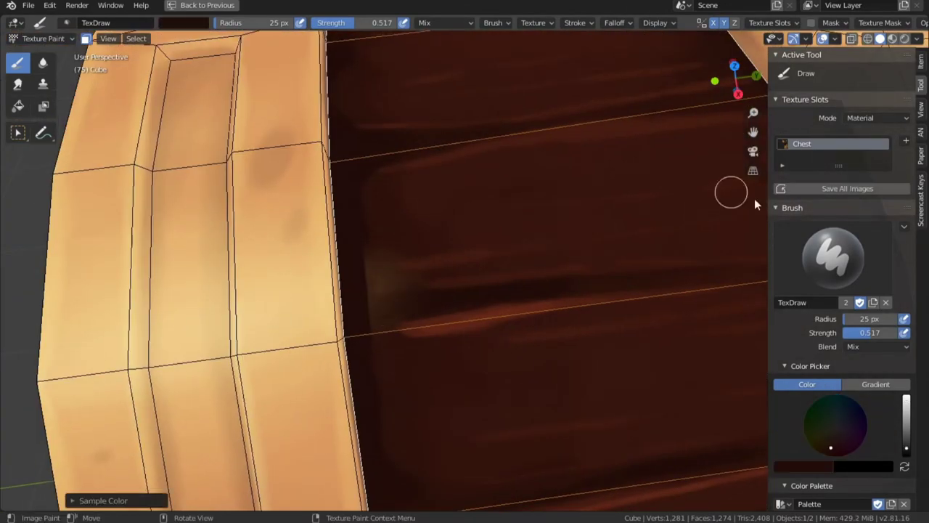
# Step: Set the brush strength to 0.828 and paint over the light smudge on the lid plank beside the side gold band
pyautogui.scroll(-3, 863, 279)
pyautogui.moveTo(874, 278); pyautogui.dragTo(892, 280)
pyautogui.moveTo(367, 314)
pyautogui.mouseDown()
pyautogui.moveTo(405, 277)
pyautogui.moveTo(372, 233)
pyautogui.moveTo(367, 290)
pyautogui.mouseUp()
pyautogui.press('s')
pyautogui.press('s')
pyautogui.moveTo(368, 361); pyautogui.dragTo(378, 335)
pyautogui.press('s')
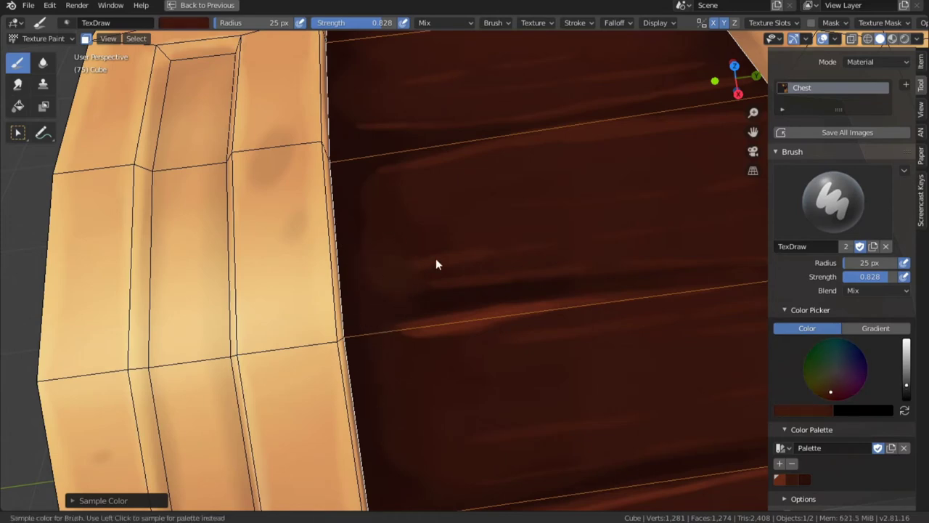
# Step: Even out the repainted plank area with sampled dark browns, using a 57 px radius and reducing it to 24 px
pyautogui.moveTo(436, 264)
pyautogui.mouseDown()
pyautogui.moveTo(393, 196)
pyautogui.moveTo(402, 220)
pyautogui.mouseUp()
pyautogui.press('s')
pyautogui.press('f')
pyautogui.click(442, 224)
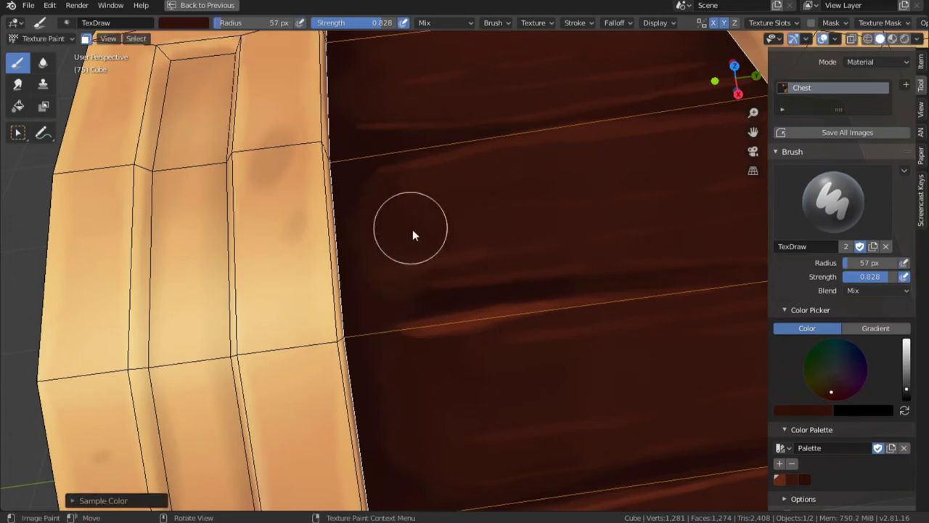
pyautogui.press('s')
pyautogui.press('f')
pyautogui.click(417, 310)
# Step: Touch up the grain on the lid's lowest plank with sampled browns and reduce the brush radius to 9 px
pyautogui.scroll(-3, 465, 363)
pyautogui.moveTo(475, 402); pyautogui.dragTo(485, 371, button='middle')
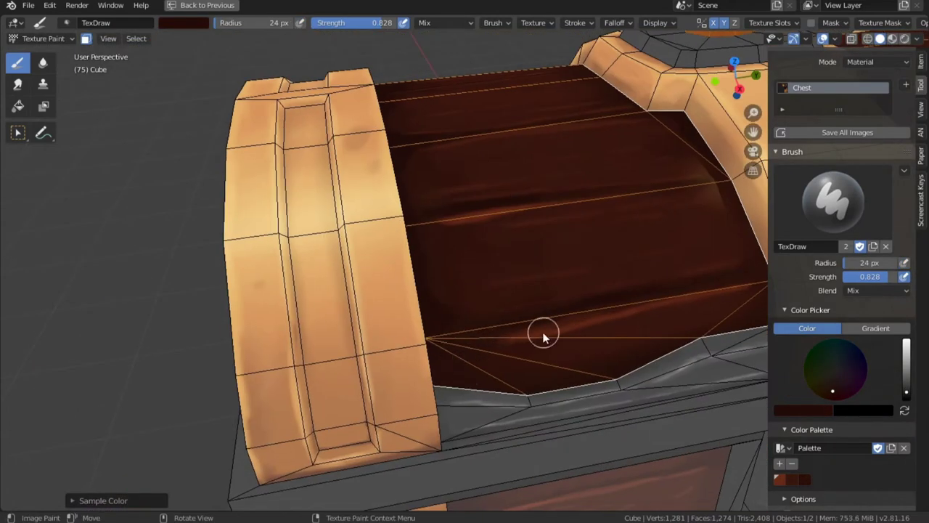
pyautogui.press('s')
pyautogui.moveTo(491, 343); pyautogui.dragTo(574, 331)
pyautogui.press('f')
pyautogui.click(587, 324)
# Step: Smear away the light smudge on the lid planks beside the centre gold band at 39 px radius
pyautogui.moveTo(620, 273); pyautogui.dragTo(590, 283, button='middle')
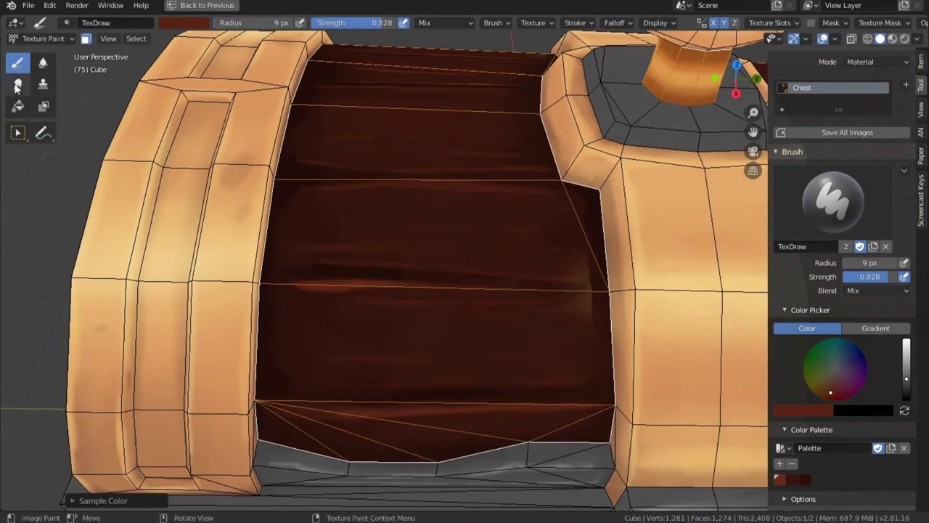
pyautogui.click(18, 85)
pyautogui.press('f')
pyautogui.click(589, 301)
pyautogui.moveTo(587, 284); pyautogui.dragTo(581, 327)
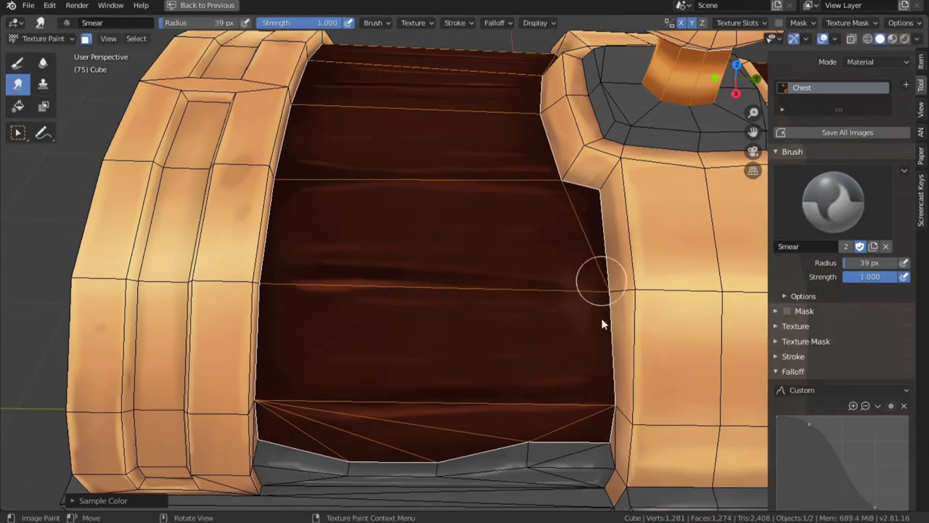
# Step: Hide the viewport overlays and examine the painted planks and bands around the lid and front of the chest
pyautogui.scroll(-4, 606, 341)
pyautogui.keyDown('shift'); pyautogui.moveTo(726, 316); pyautogui.dragTo(545, 289, button='middle'); pyautogui.keyUp('shift')
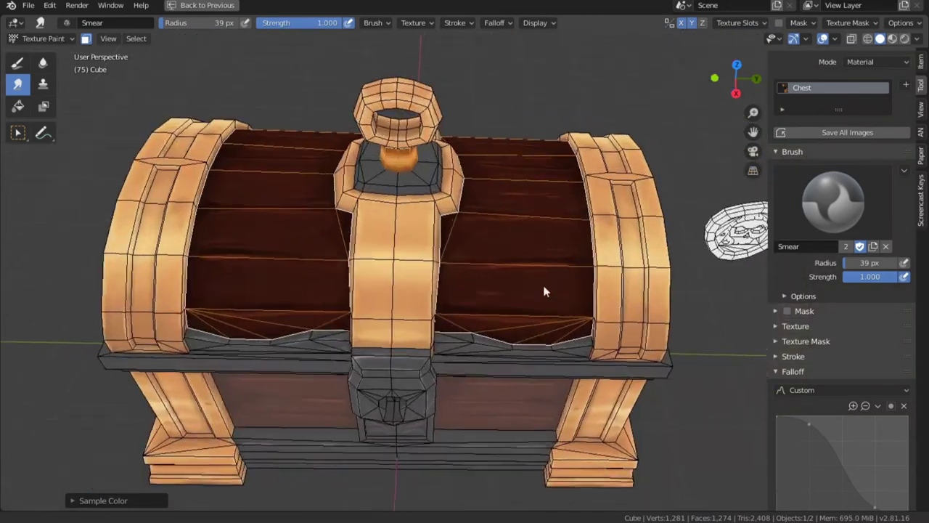
pyautogui.click(823, 38)
pyautogui.moveTo(401, 273); pyautogui.dragTo(476, 282, button='middle')
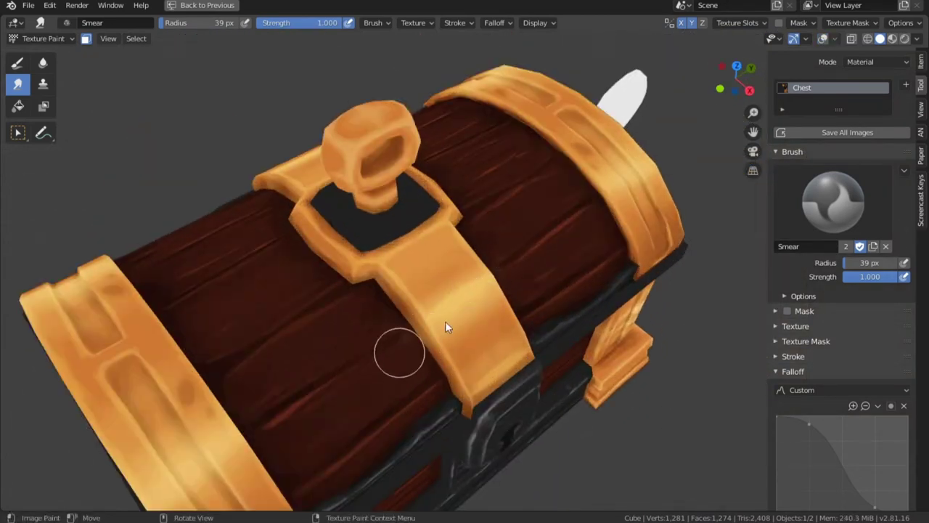
pyautogui.moveTo(550, 274); pyautogui.dragTo(386, 254, button='middle')
pyautogui.moveTo(518, 246); pyautogui.dragTo(413, 401, button='middle')
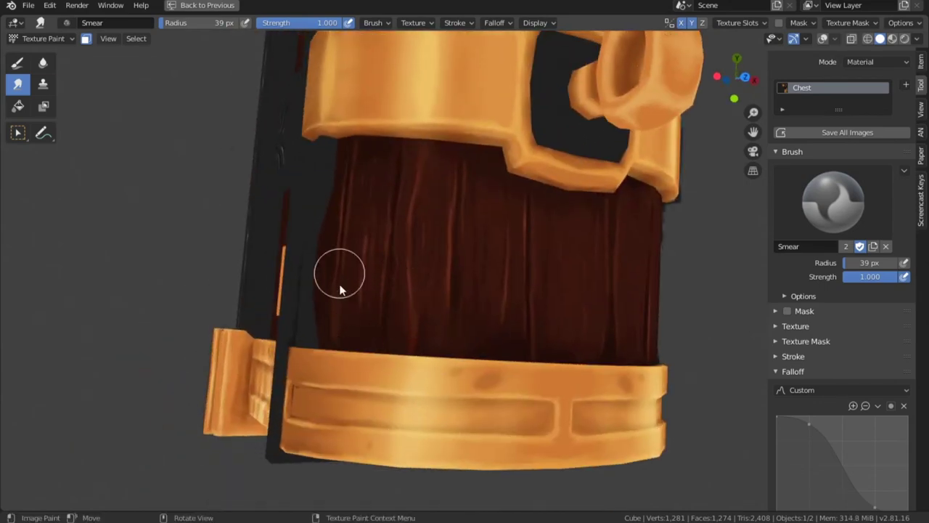
pyautogui.scroll(-4, 399, 345)
pyautogui.moveTo(399, 345); pyautogui.dragTo(520, 274, button='middle')
pyautogui.scroll(3, 539, 328)
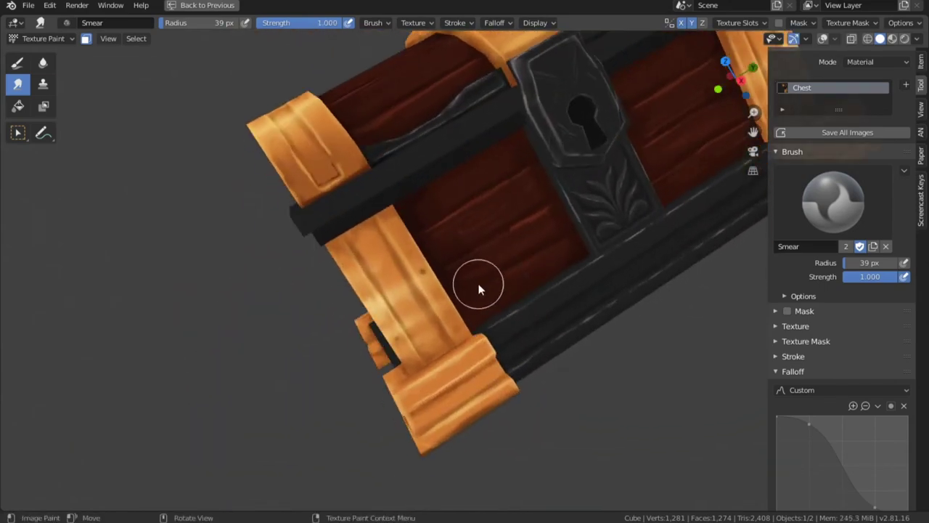
# Step: Touch up the chest's front planks at 24 px radius, switching from Smear to Draw with a sampled dark brown
pyautogui.press('f')
pyautogui.click(493, 274)
pyautogui.moveTo(433, 205); pyautogui.dragTo(462, 227, button='middle')
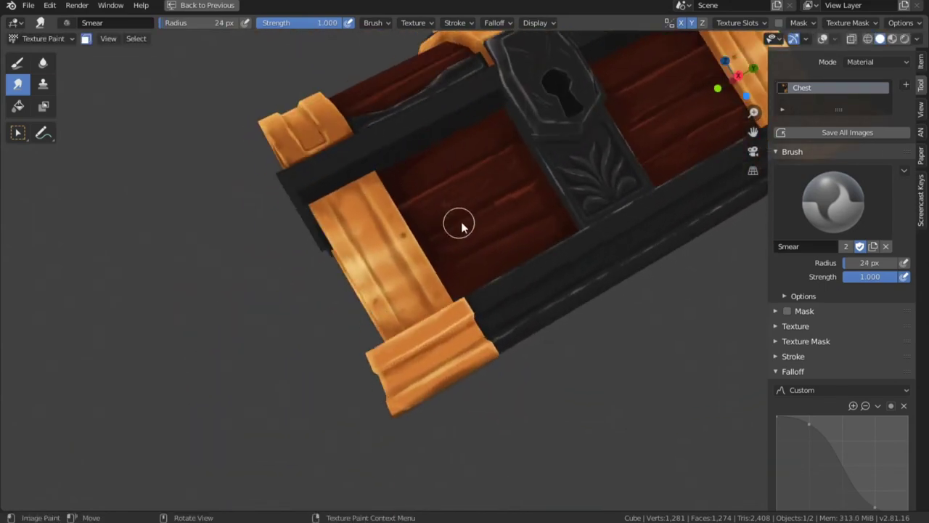
pyautogui.moveTo(544, 136); pyautogui.dragTo(535, 148, button='middle')
pyautogui.press('1')
pyautogui.moveTo(435, 154); pyautogui.dragTo(429, 157, button='middle')
pyautogui.press('s')
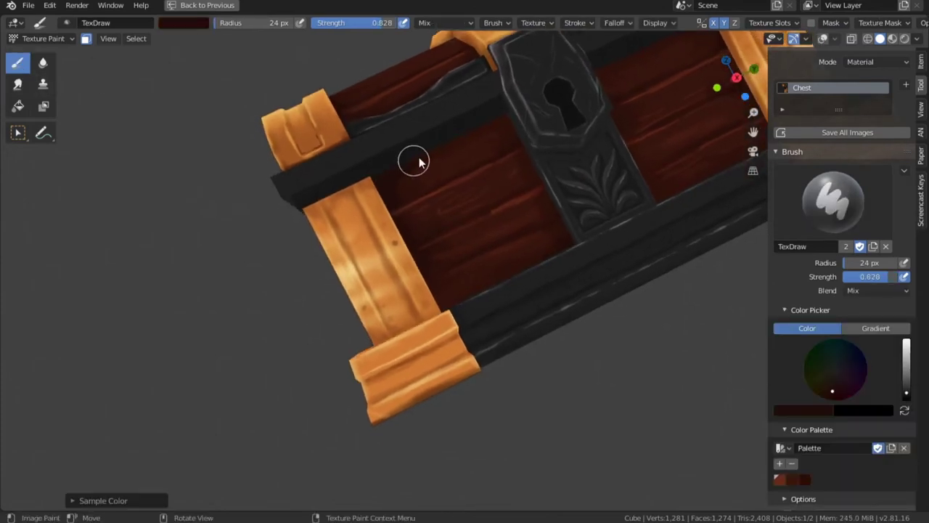
# Step: Paint fine reddish-brown wood grain lines on the front planks, reducing the brush radius to 8 px
pyautogui.moveTo(566, 241); pyautogui.dragTo(401, 326, button='middle')
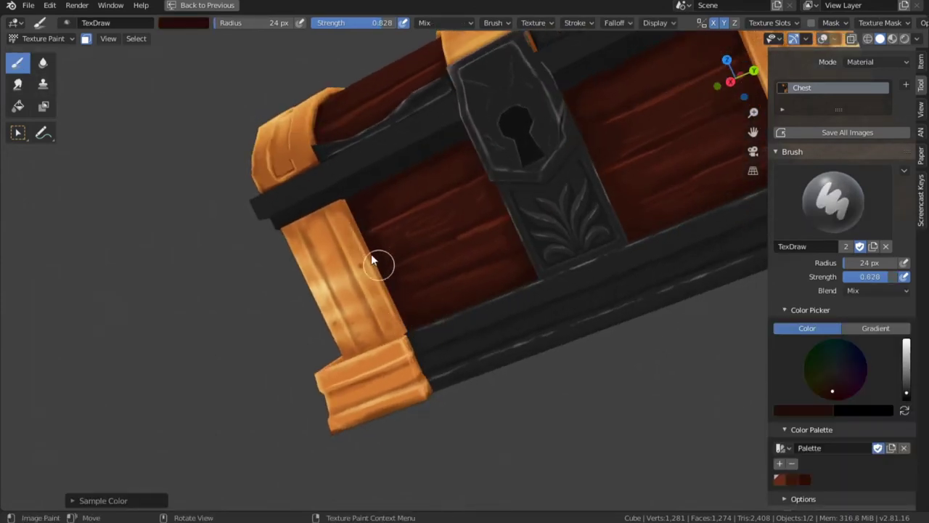
pyautogui.moveTo(544, 245); pyautogui.dragTo(565, 143, button='middle')
pyautogui.press('s')
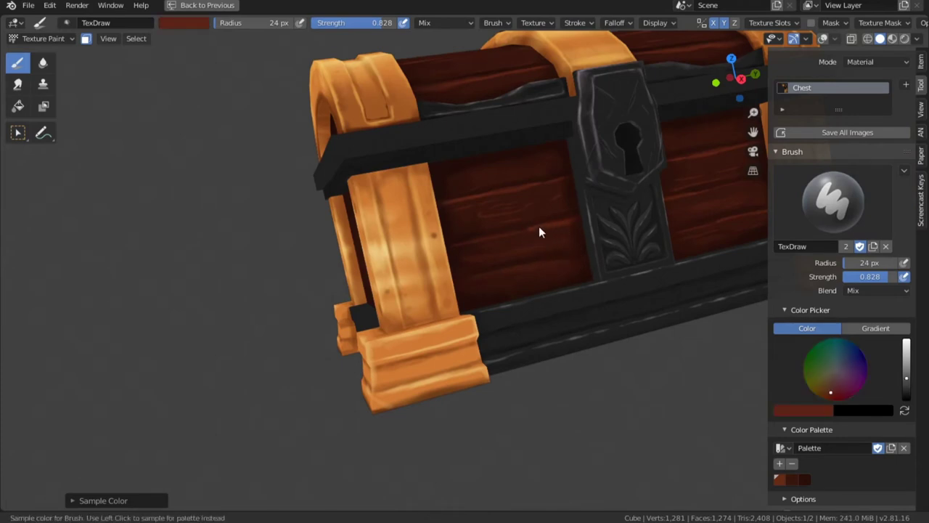
pyautogui.press('f')
pyautogui.click(505, 272)
pyautogui.moveTo(499, 307)
pyautogui.mouseDown(button='middle')
pyautogui.moveTo(495, 315)
pyautogui.moveTo(534, 288)
pyautogui.mouseUp(button='middle')
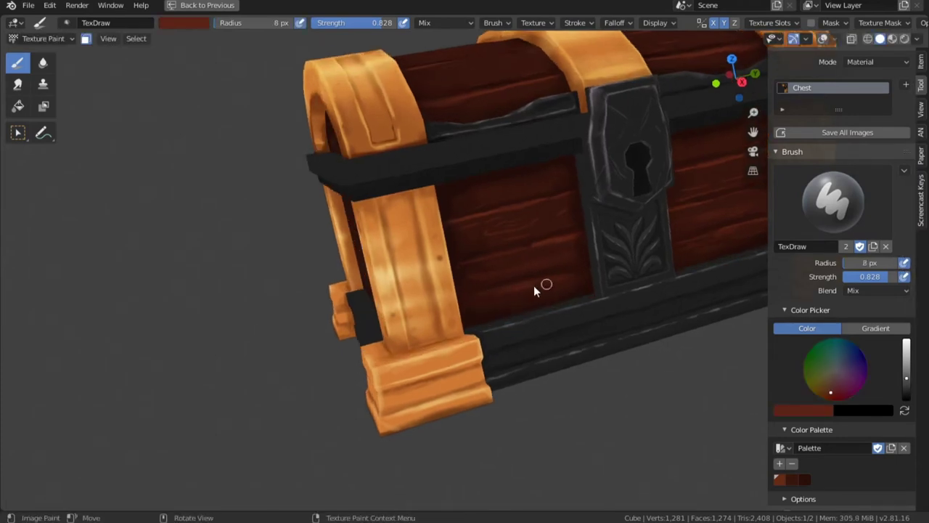
pyautogui.press('s')
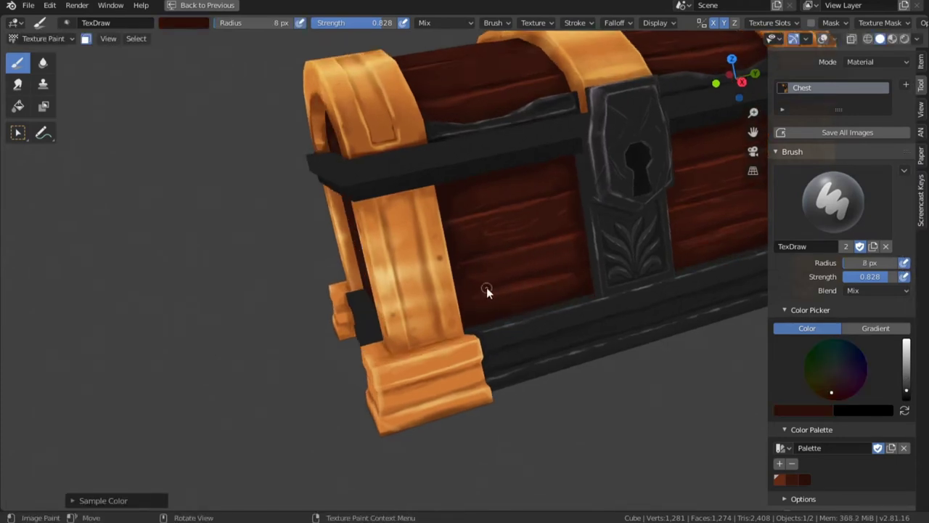
# Step: Paint over the light vertical streaks on the chest's side panel with a sampled dark brown at 39 px radius
pyautogui.scroll(-5, 487, 292)
pyautogui.moveTo(502, 347); pyautogui.dragTo(610, 341, button='middle')
pyautogui.scroll(6, 512, 265)
pyautogui.press('s')
pyautogui.moveTo(317, 267); pyautogui.dragTo(318, 253)
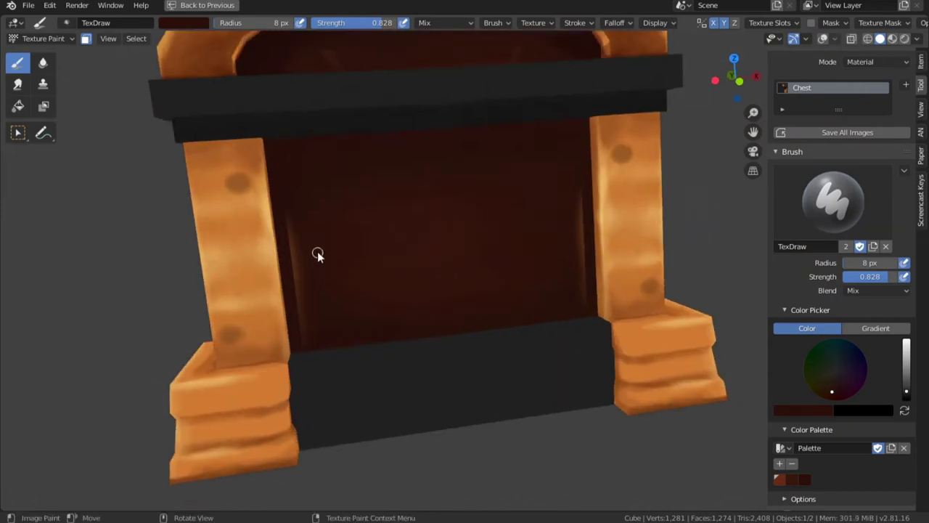
pyautogui.scroll(-4, 318, 253)
pyautogui.moveTo(341, 290); pyautogui.dragTo(298, 327, button='middle')
pyautogui.scroll(2, 399, 242)
pyautogui.press('s')
pyautogui.press('f')
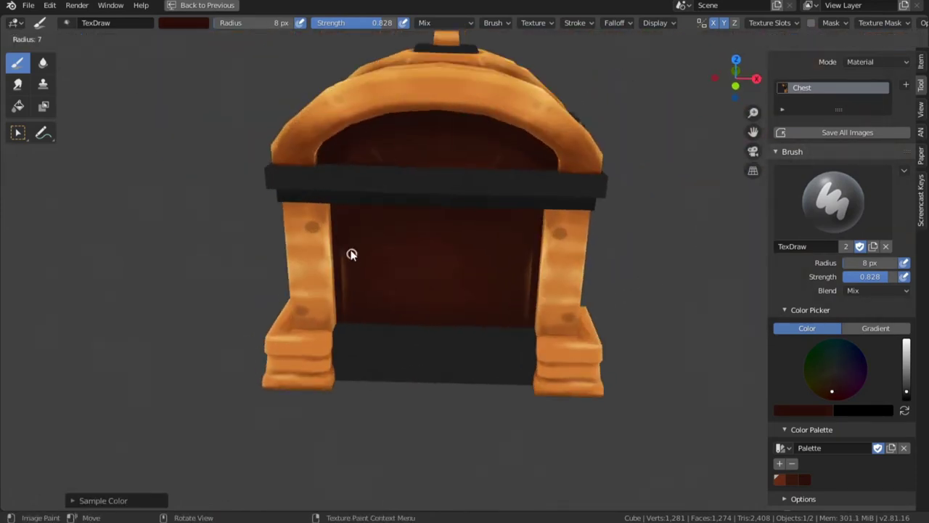
pyautogui.click(340, 308)
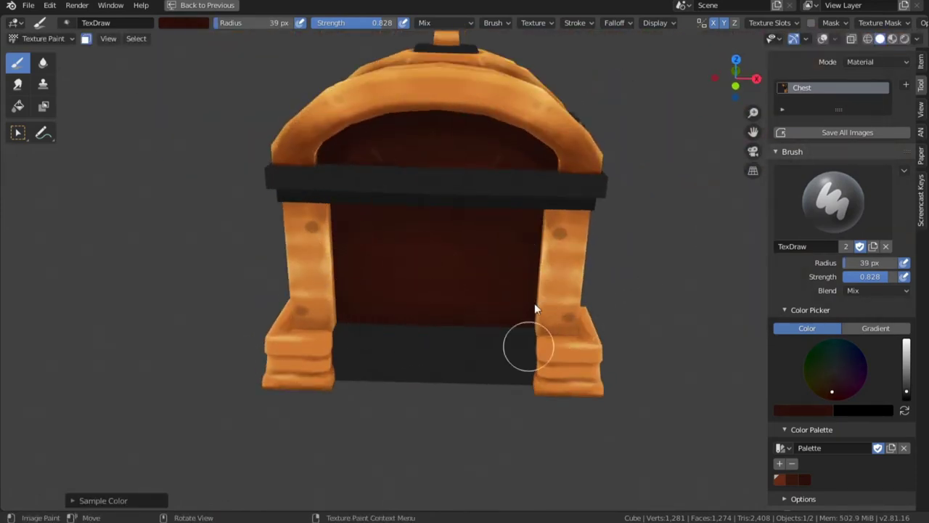
# Step: Paint dark plank divider lines across the side panel with a sampled darker brown at 9 px radius
pyautogui.scroll(-3, 411, 153)
pyautogui.moveTo(411, 153); pyautogui.dragTo(463, 257, button='middle')
pyautogui.scroll(5, 512, 218)
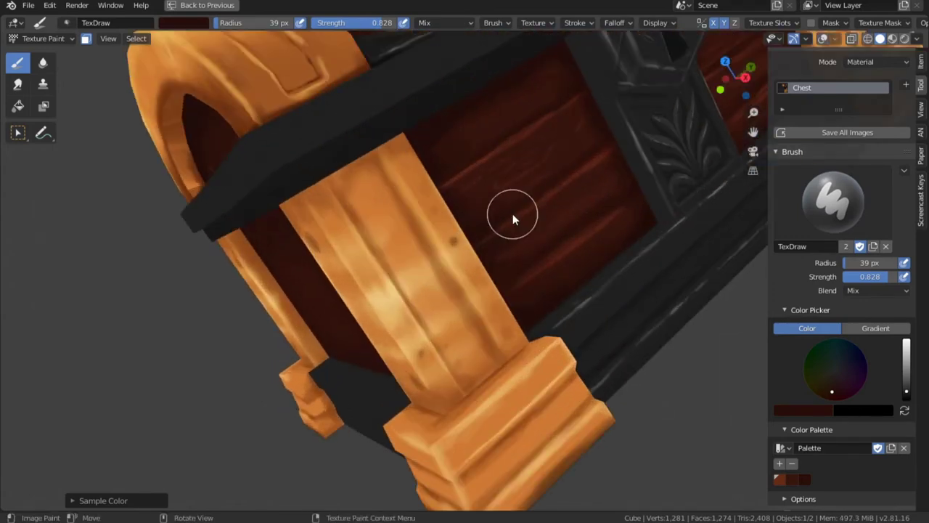
pyautogui.press('s')
pyautogui.moveTo(438, 124); pyautogui.dragTo(494, 217, button='middle')
pyautogui.press('f')
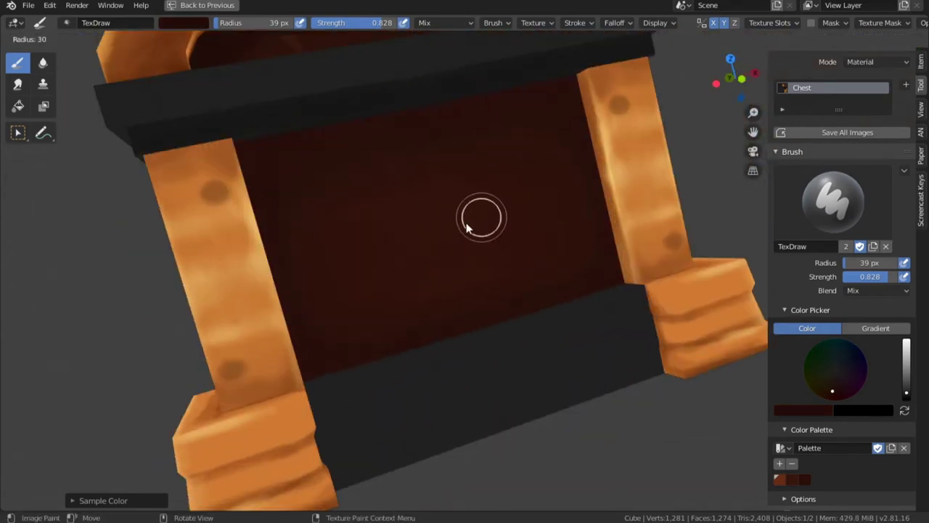
pyautogui.click(470, 222)
pyautogui.scroll(-1, 434, 265)
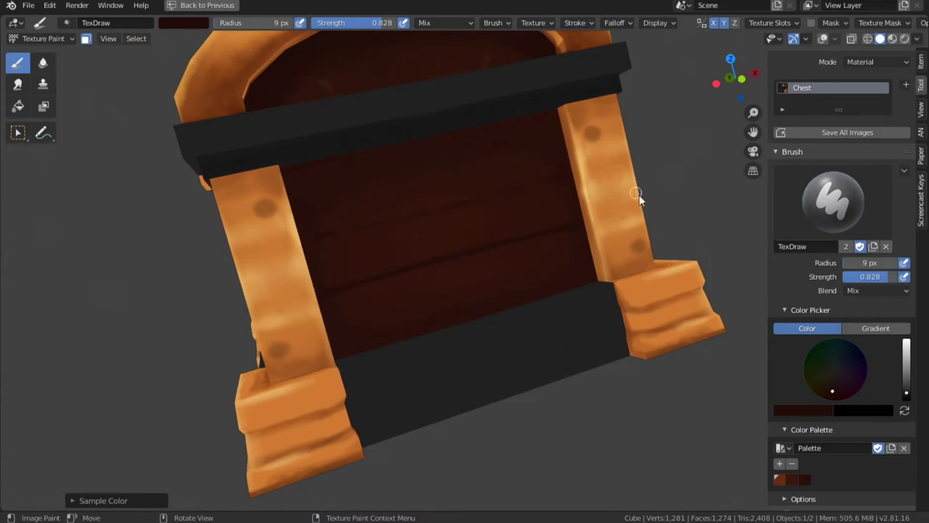
# Step: Turn off X mirroring, keep Y mirroring on, and paint the remaining dark plank gap across the side panel
pyautogui.scroll(-4, 647, 86)
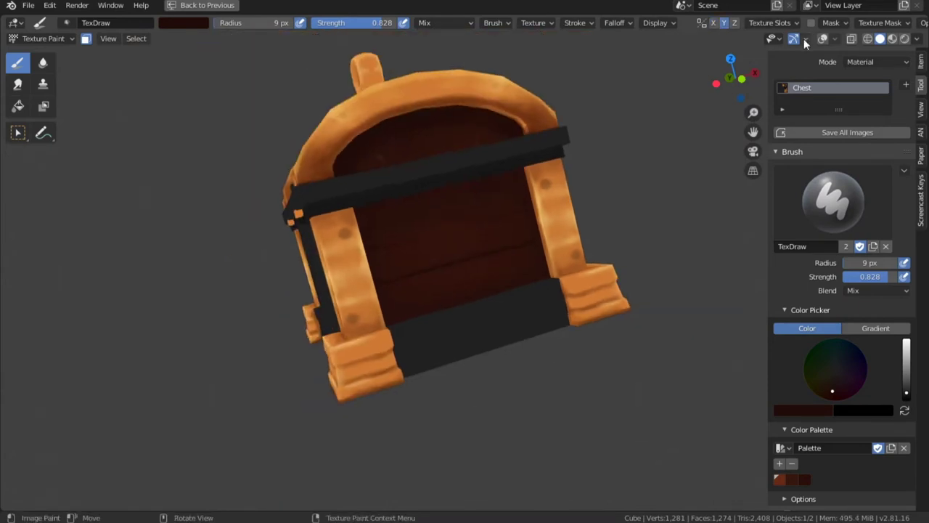
pyautogui.moveTo(442, 203); pyautogui.dragTo(401, 272, button='middle')
pyautogui.scroll(-3, 682, 247)
pyautogui.click(714, 25)
pyautogui.click(724, 26)
pyautogui.scroll(4, 450, 174)
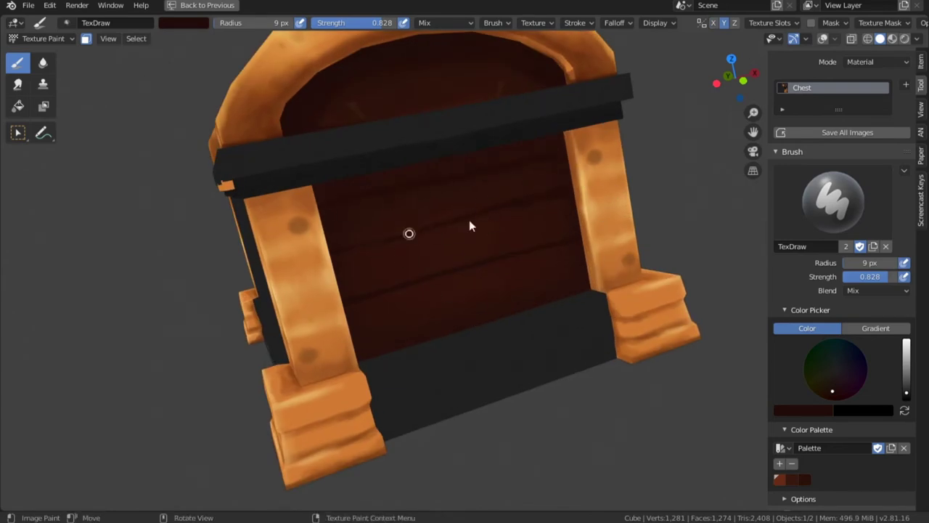
# Step: Paint reddish-brown highlights along the side panel's plank edges and add grain with a swirled knot on the middle plank
pyautogui.press('s')
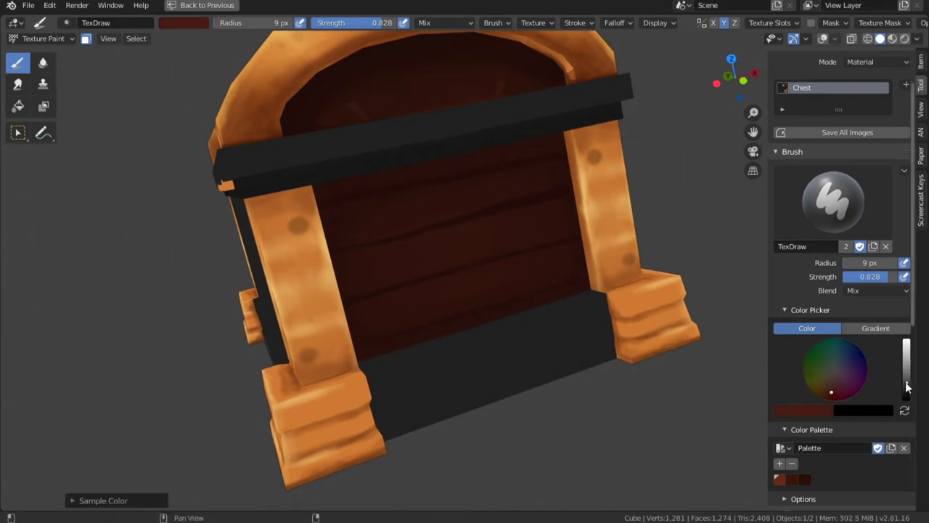
pyautogui.moveTo(398, 290); pyautogui.dragTo(467, 276)
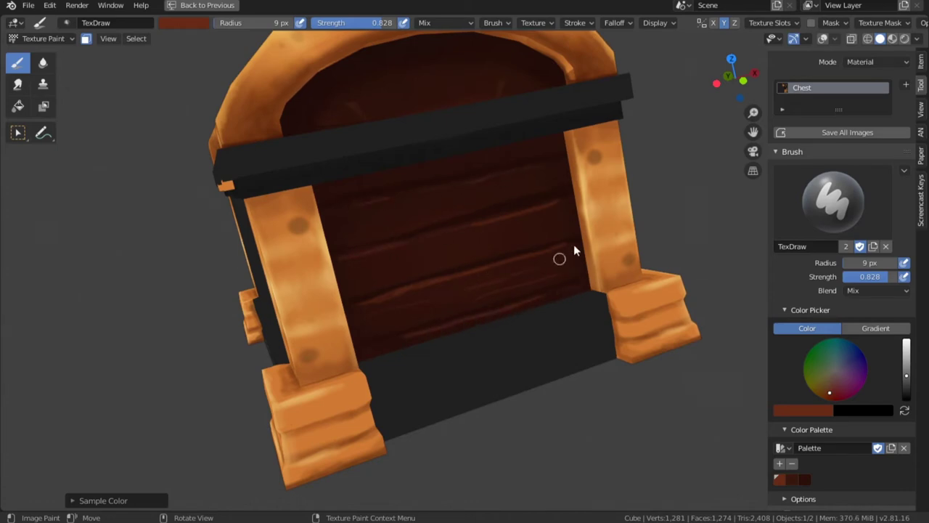
pyautogui.moveTo(491, 241); pyautogui.dragTo(476, 250)
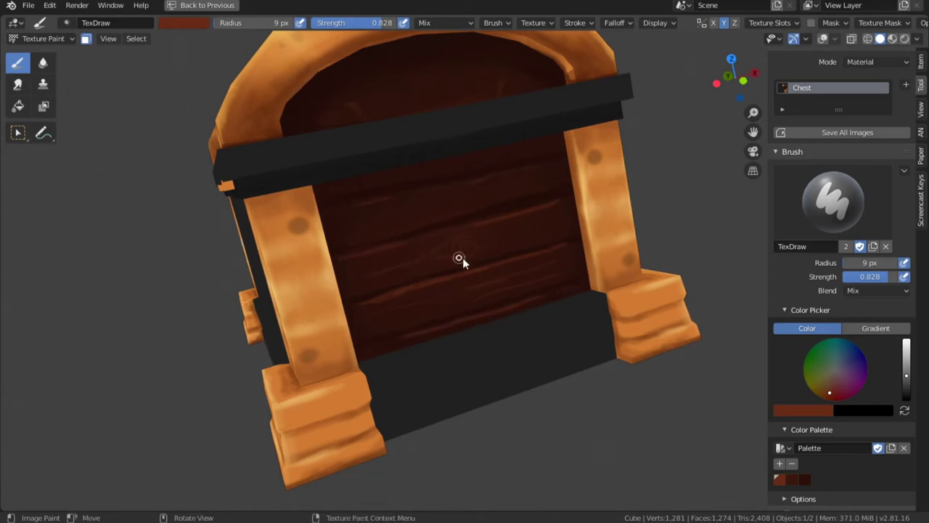
pyautogui.keyDown('ctrl'); pyautogui.moveTo(476, 236); pyautogui.dragTo(516, 179, button='middle'); pyautogui.keyUp('ctrl')
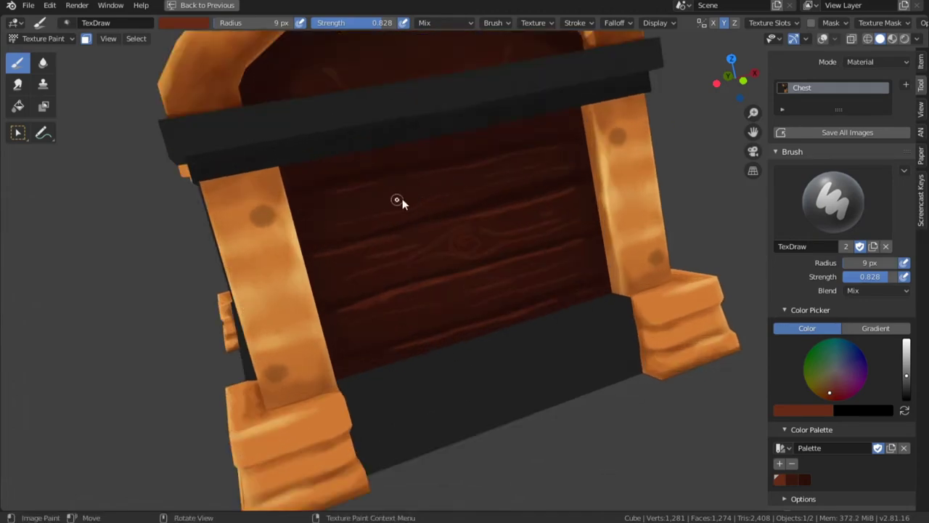
# Step: Paint fine wavy grain lines on the side panel's upper planks with the reddish-brown at 9 px radius
pyautogui.moveTo(403, 198); pyautogui.dragTo(431, 186)
pyautogui.moveTo(500, 268)
pyautogui.keyDown('ctrl'); pyautogui.mouseDown(button='middle')
pyautogui.moveTo(531, 184)
pyautogui.moveTo(457, 363)
pyautogui.moveTo(407, 341)
pyautogui.mouseUp(button='middle'); pyautogui.keyUp('ctrl')
pyautogui.moveTo(465, 327)
pyautogui.keyDown('ctrl'); pyautogui.mouseDown(button='middle')
pyautogui.moveTo(498, 195)
pyautogui.moveTo(660, 307)
pyautogui.moveTo(442, 207)
pyautogui.mouseUp(button='middle'); pyautogui.keyUp('ctrl')
pyautogui.press('s')
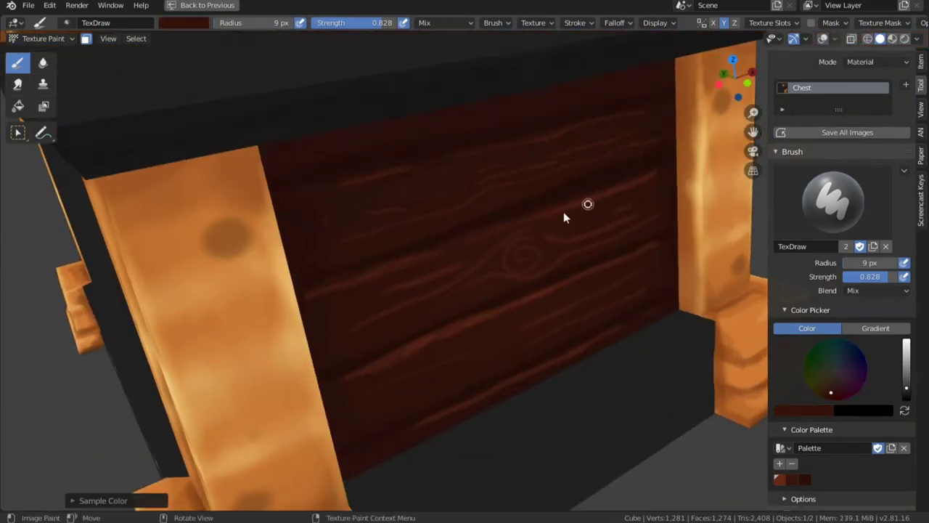
pyautogui.keyDown('ctrl'); pyautogui.moveTo(504, 261); pyautogui.dragTo(490, 196, button='middle'); pyautogui.keyUp('ctrl')
pyautogui.moveTo(471, 230); pyautogui.dragTo(447, 236, button='middle')
# Step: Fade the grain lines around the swirled knot and the plank below with a sampled dark brown at 34 px radius
pyautogui.press('s')
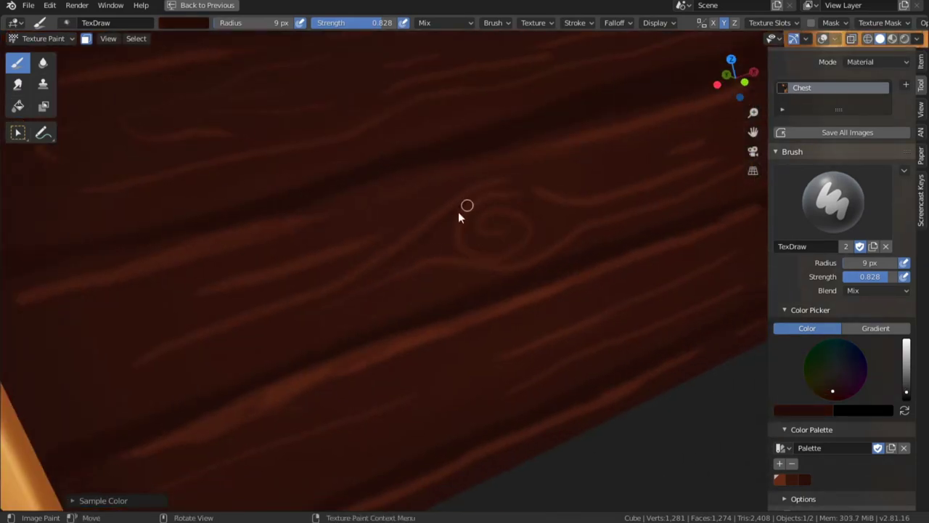
pyautogui.press('f')
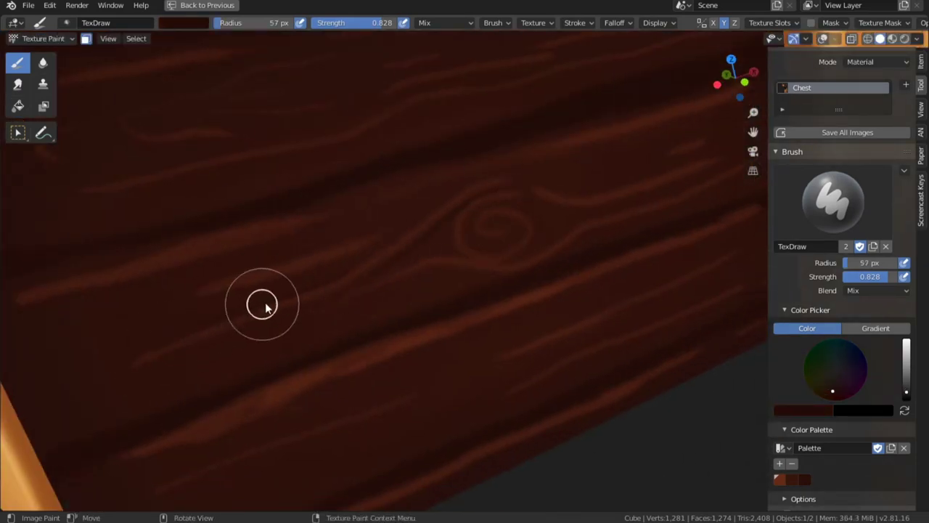
pyautogui.click(264, 306)
pyautogui.hotkey('ctrl', 'z')
pyautogui.press('f')
pyautogui.click(431, 218)
pyautogui.moveTo(544, 182); pyautogui.dragTo(597, 163)
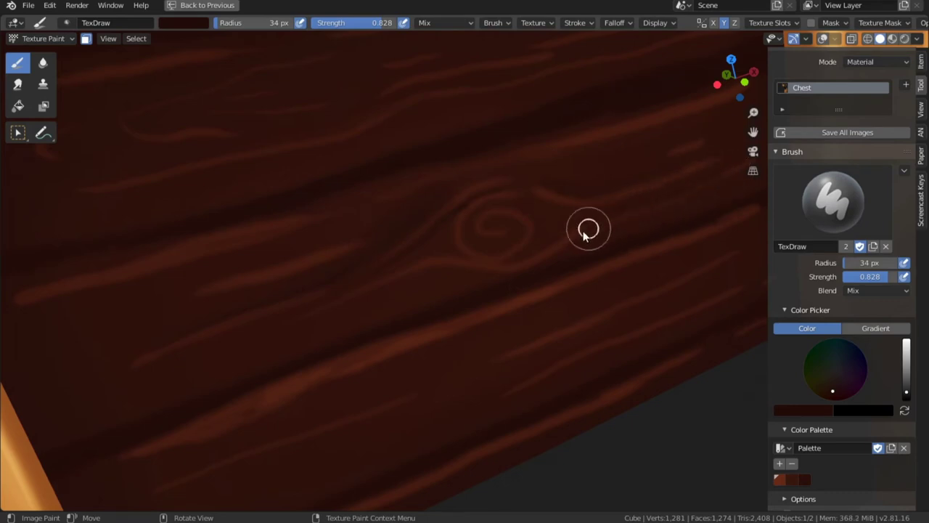
pyautogui.moveTo(501, 354); pyautogui.dragTo(631, 299)
# Step: Soften the grain on the side panel's lower planks with dark brown strokes at 21 px radius
pyautogui.keyDown('shift'); pyautogui.moveTo(378, 391); pyautogui.dragTo(543, 259, button='middle'); pyautogui.keyUp('shift')
pyautogui.press('f')
pyautogui.click(534, 260)
pyautogui.moveTo(479, 280); pyautogui.dragTo(441, 296)
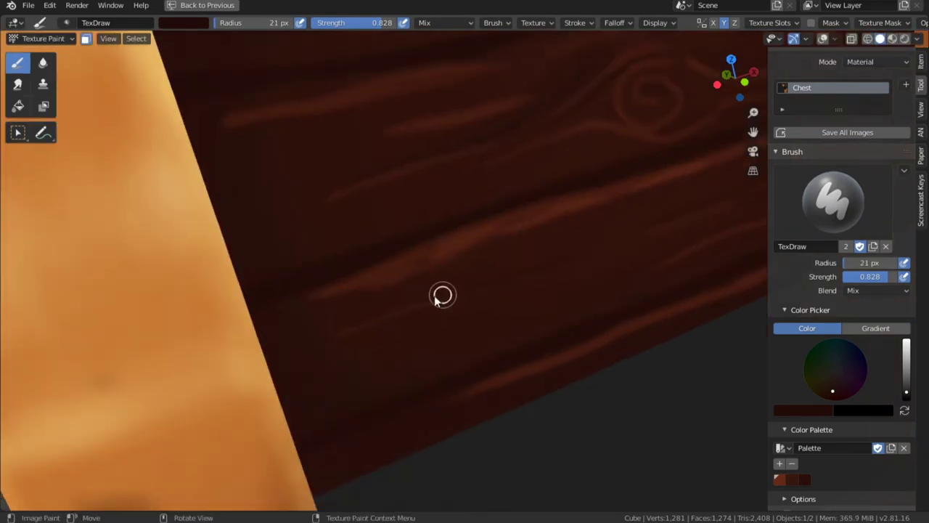
pyautogui.moveTo(522, 291); pyautogui.dragTo(450, 283, button='middle')
pyautogui.moveTo(436, 272); pyautogui.dragTo(479, 258)
pyautogui.scroll(-5, 500, 290)
pyautogui.scroll(3, 448, 202)
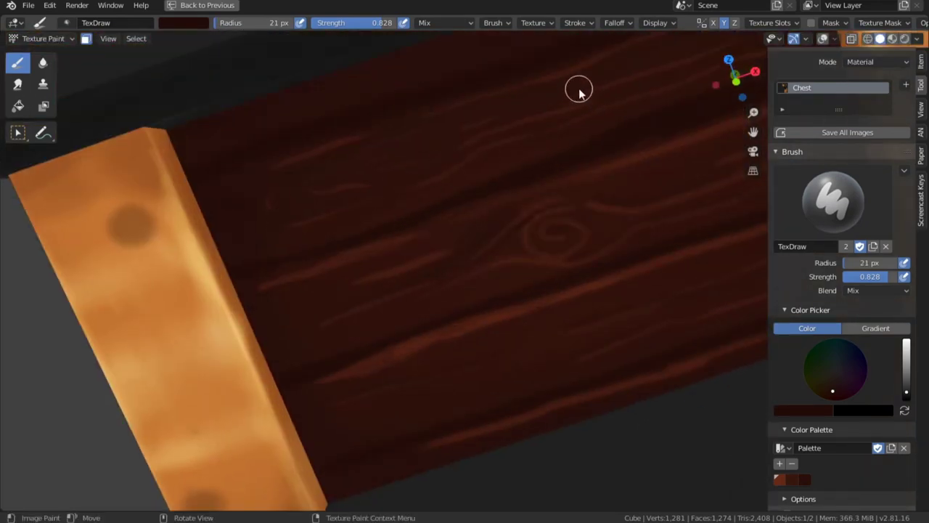
# Step: Smear the grain on the front planks beside the keyhole plate, raising the brush radius to 42 px
pyautogui.keyDown('ctrl'); pyautogui.moveTo(343, 172); pyautogui.dragTo(410, 363, button='middle'); pyautogui.keyUp('ctrl')
pyautogui.moveTo(419, 366); pyautogui.dragTo(347, 362, button='middle')
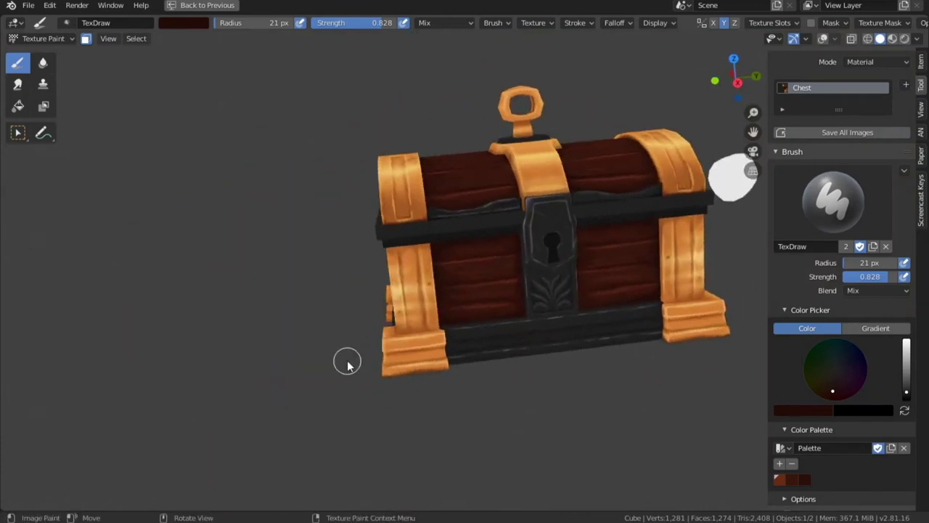
pyautogui.moveTo(651, 314)
pyautogui.keyDown('ctrl'); pyautogui.mouseDown(button='middle')
pyautogui.moveTo(666, 201)
pyautogui.moveTo(605, 161)
pyautogui.mouseUp(button='middle'); pyautogui.keyUp('ctrl')
pyautogui.keyDown('shift'); pyautogui.moveTo(605, 160); pyautogui.dragTo(515, 258, button='middle'); pyautogui.keyUp('shift')
pyautogui.click(43, 63)
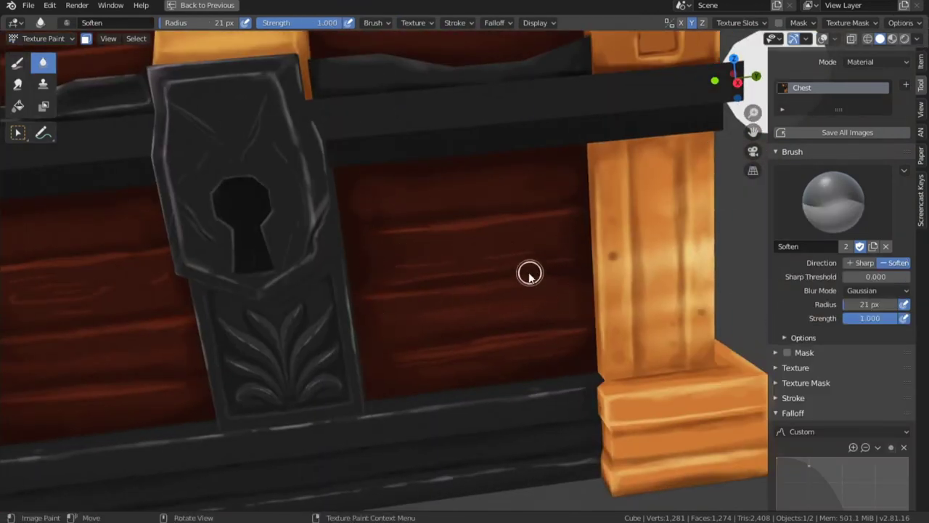
pyautogui.click(17, 83)
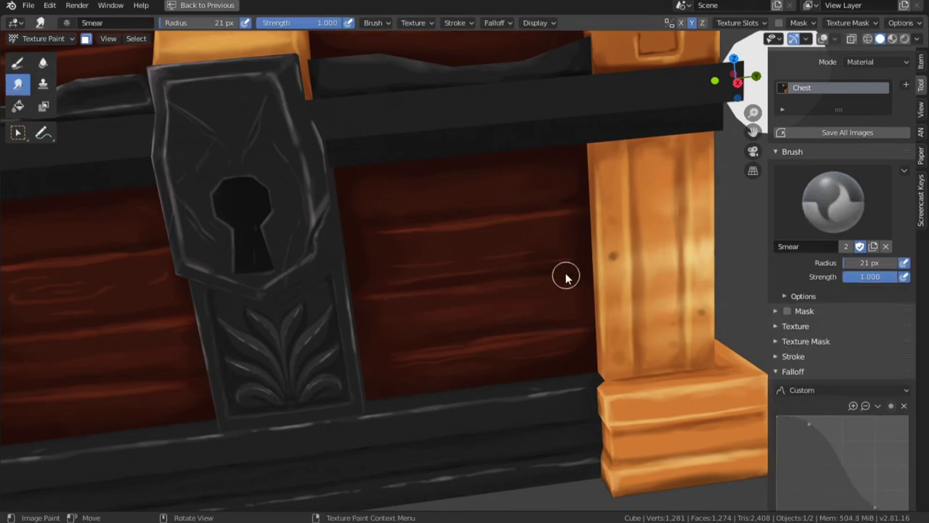
pyautogui.press('f')
pyautogui.click(489, 291)
pyautogui.scroll(-4, 487, 293)
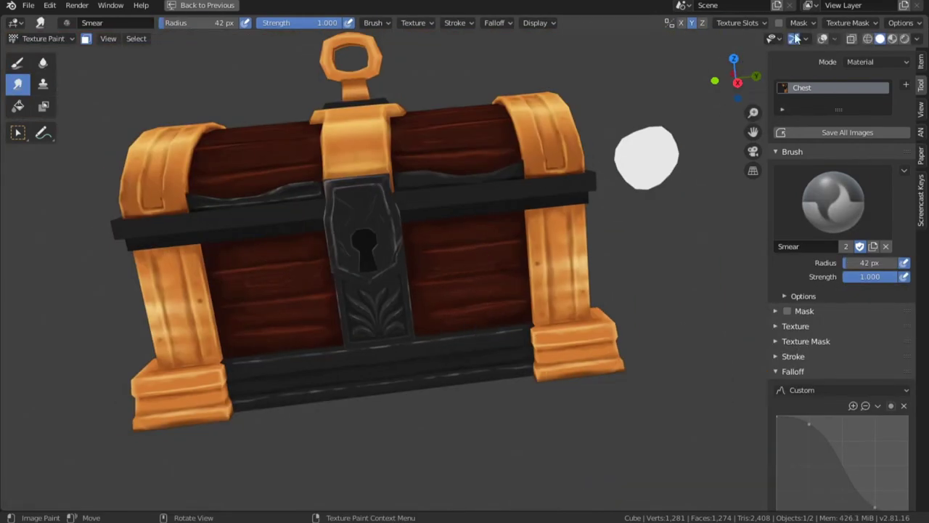
# Step: Re-enable X mirroring and touch up the front planks at 24 px radius, switching from Smear to Draw with sampled dark browns
pyautogui.scroll(3, 465, 285)
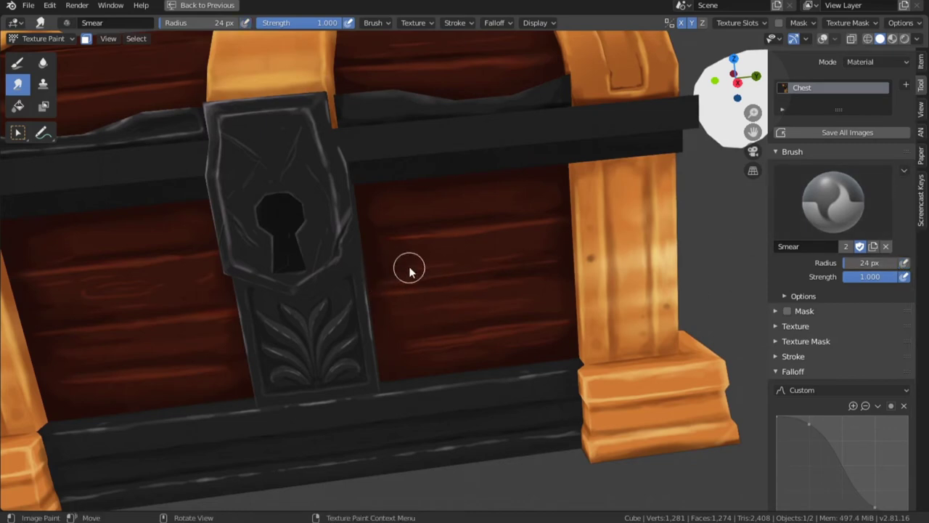
pyautogui.keyDown('ctrl'); pyautogui.moveTo(419, 265); pyautogui.dragTo(517, 406, button='middle'); pyautogui.keyUp('ctrl')
pyautogui.keyDown('ctrl'); pyautogui.moveTo(517, 407); pyautogui.dragTo(528, 262, button='middle'); pyautogui.keyUp('ctrl')
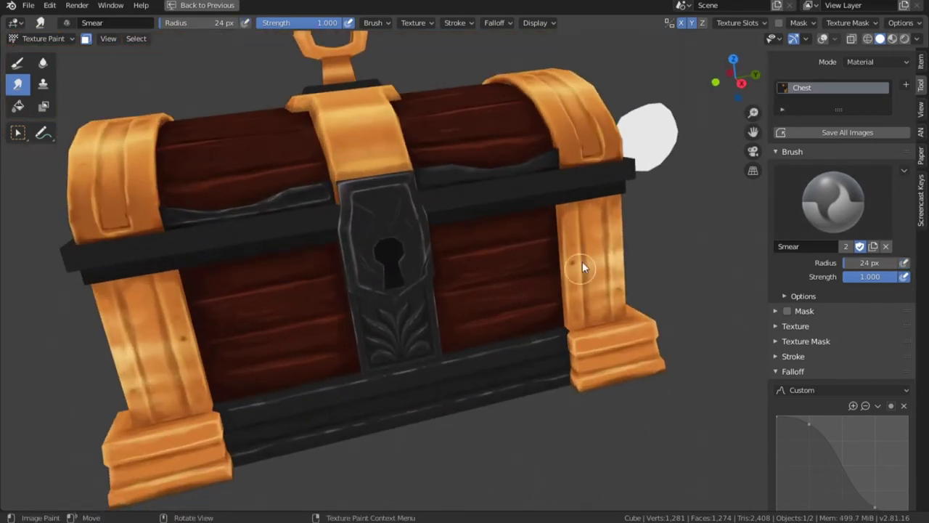
pyautogui.moveTo(443, 257)
pyautogui.keyDown('ctrl'); pyautogui.mouseDown(button='middle')
pyautogui.moveTo(547, 403)
pyautogui.moveTo(491, 216)
pyautogui.mouseUp(button='middle'); pyautogui.keyUp('ctrl')
pyautogui.press('s')
pyautogui.click(18, 63)
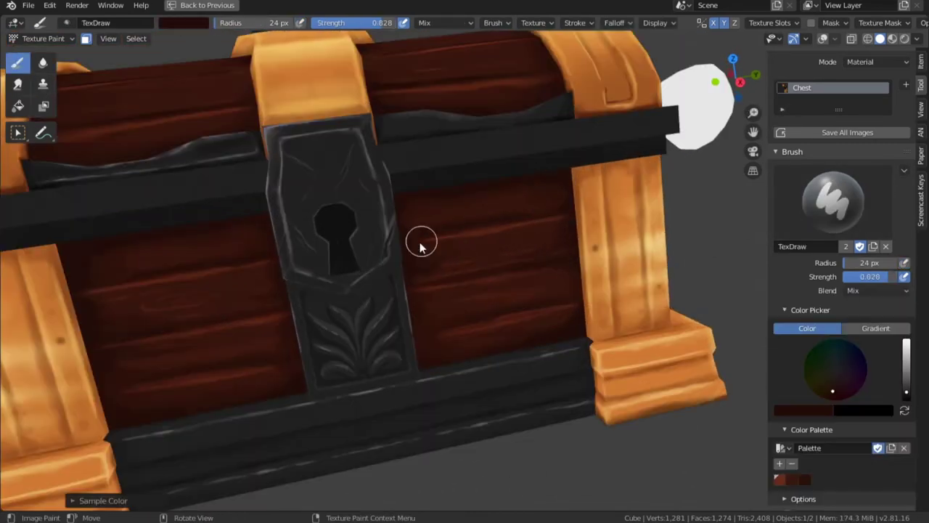
pyautogui.press('s')
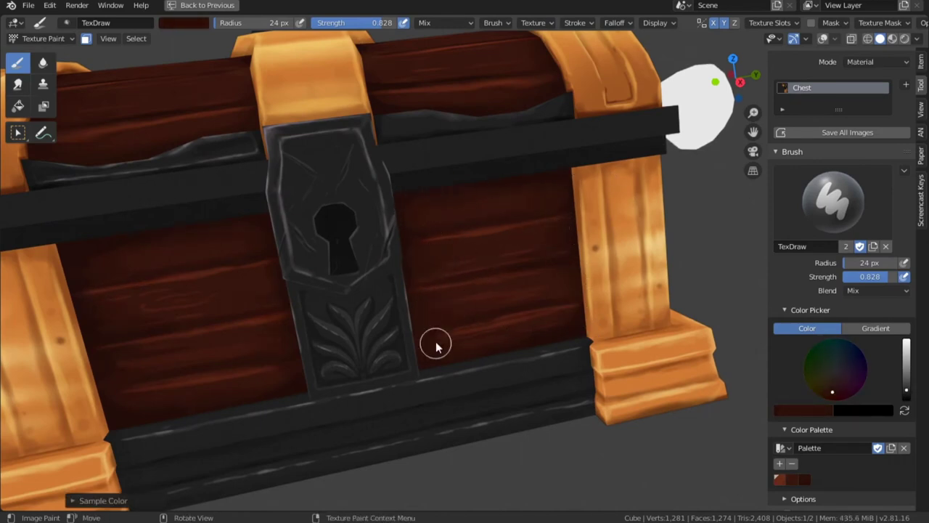
# Step: Show the viewport overlays and select the wood panel faces on the back of the chest for masked painting
pyautogui.scroll(-5, 435, 346)
pyautogui.moveTo(346, 283); pyautogui.dragTo(472, 257, button='middle')
pyautogui.scroll(2, 472, 257)
pyautogui.click(822, 39)
pyautogui.moveTo(421, 276); pyautogui.dragTo(507, 231, button='middle')
pyautogui.press('l')
pyautogui.scroll(3, 506, 231)
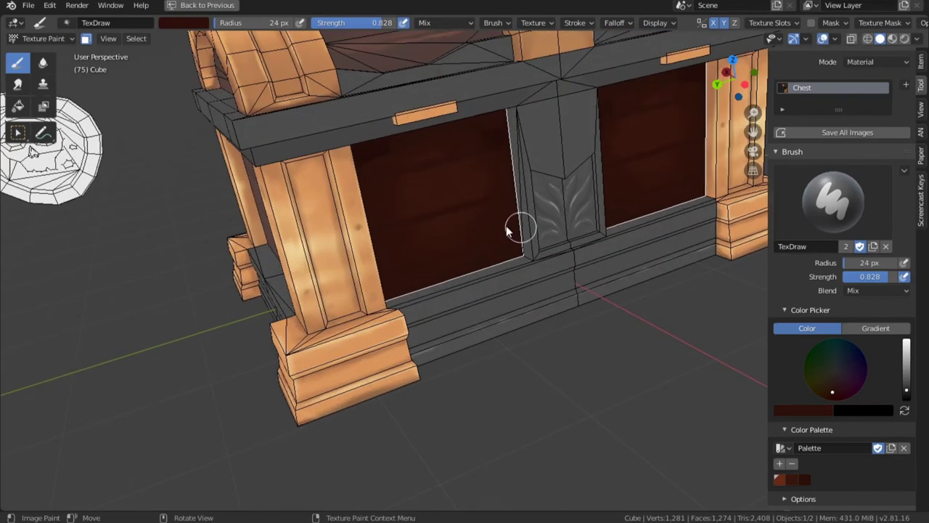
# Step: Paint reddish-brown grain streaks on the back wood panels, using a 17 px and then an 11 px brush radius
pyautogui.press('f')
pyautogui.click(426, 222)
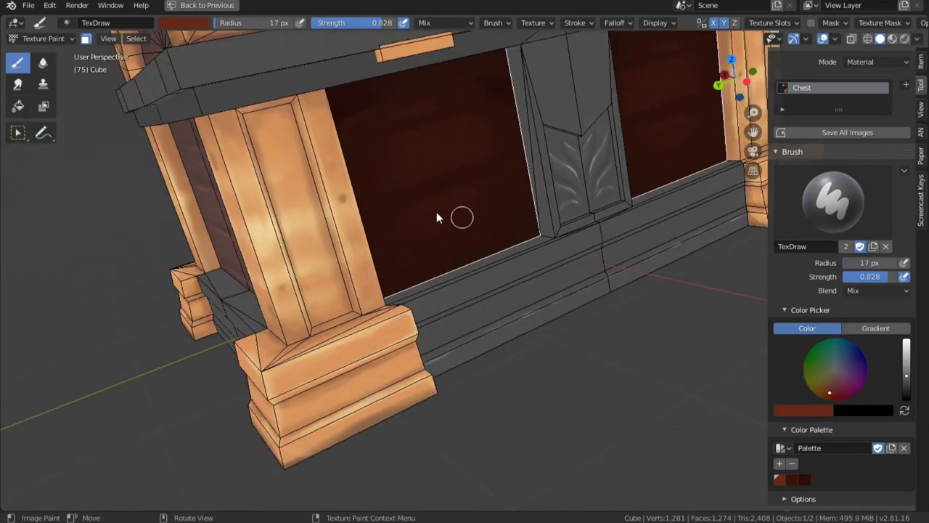
pyautogui.press('f')
pyautogui.click(446, 194)
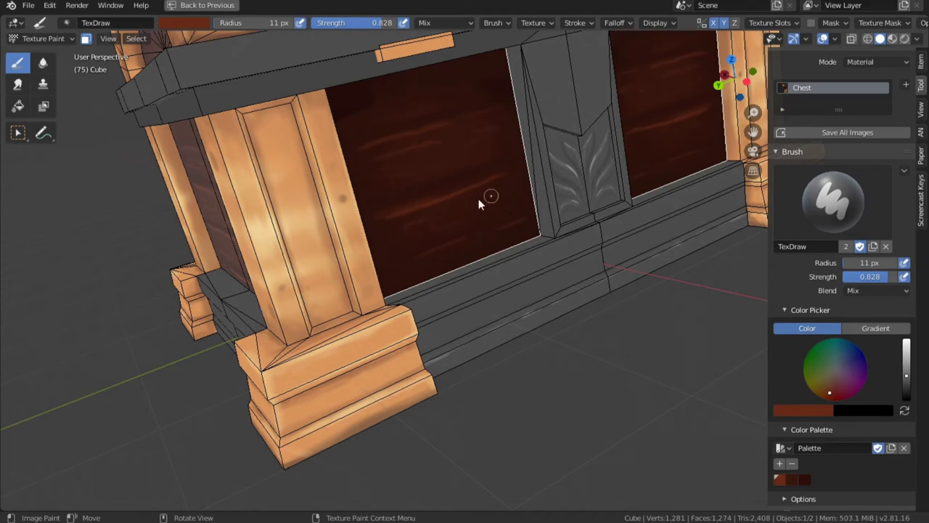
pyautogui.press('s')
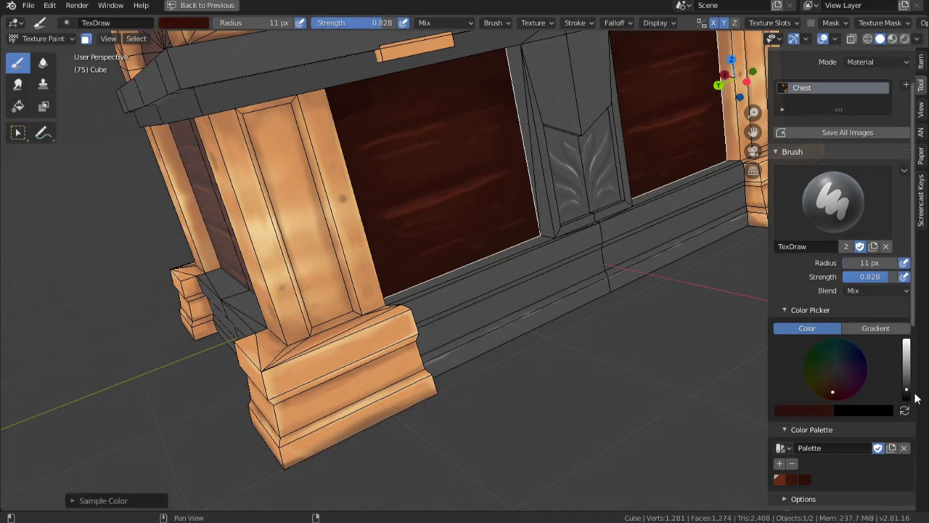
pyautogui.press('s')
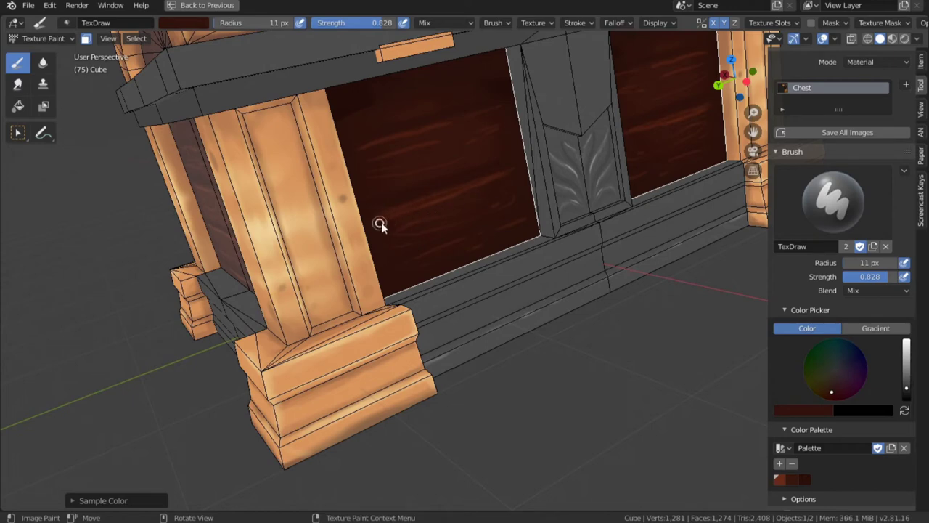
# Step: Add thin near-black lines to the back panels with a sampled color at 6 px radius and undo the last stroke
pyautogui.moveTo(410, 231)
pyautogui.mouseDown(button='middle')
pyautogui.moveTo(468, 232)
pyautogui.moveTo(440, 238)
pyautogui.moveTo(410, 263)
pyautogui.moveTo(444, 233)
pyautogui.moveTo(409, 290)
pyautogui.mouseUp(button='middle')
pyautogui.press('f')
pyautogui.click(446, 223)
pyautogui.press('s')
pyautogui.scroll(1, 391, 281)
pyautogui.hotkey('ctrl', 'z')
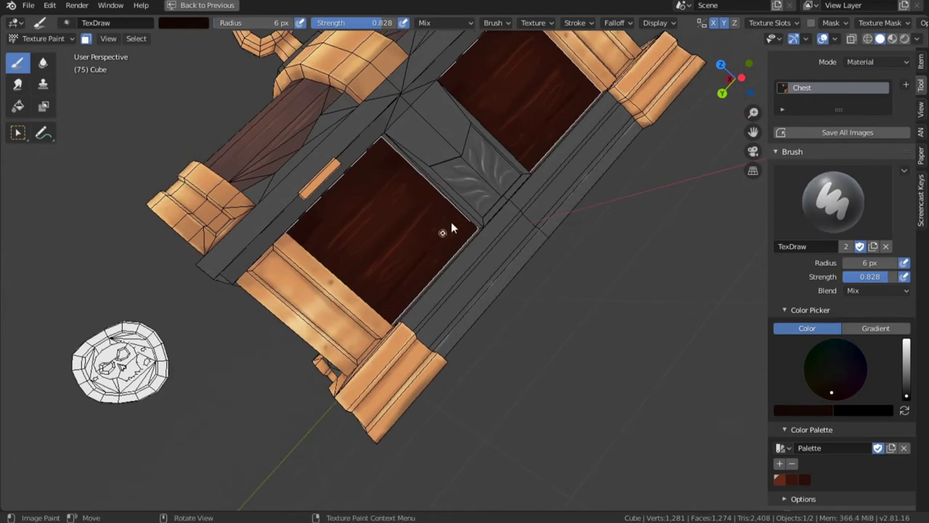
# Step: Examine the painted planks on the side and front, and view the whole chest with the overlays hidden
pyautogui.moveTo(448, 228); pyautogui.dragTo(417, 212, button='middle')
pyautogui.moveTo(310, 269); pyautogui.dragTo(483, 206, button='middle')
pyautogui.scroll(2, 482, 200)
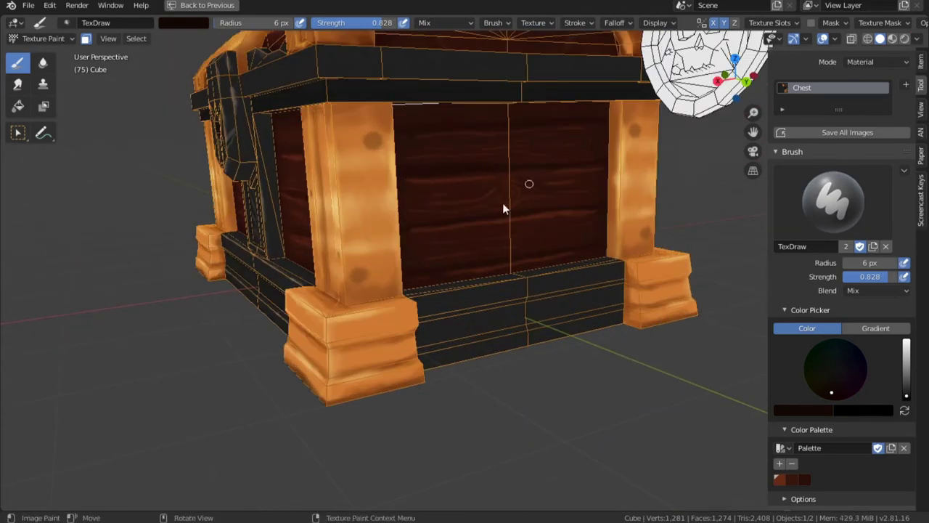
pyautogui.moveTo(537, 255); pyautogui.dragTo(506, 267, button='middle')
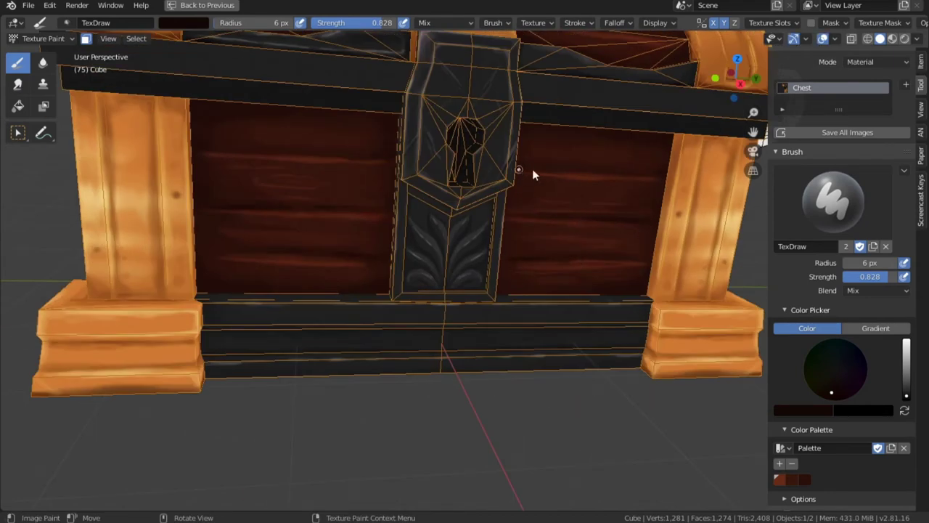
pyautogui.moveTo(276, 284); pyautogui.dragTo(404, 290, button='middle')
pyautogui.scroll(-6, 503, 307)
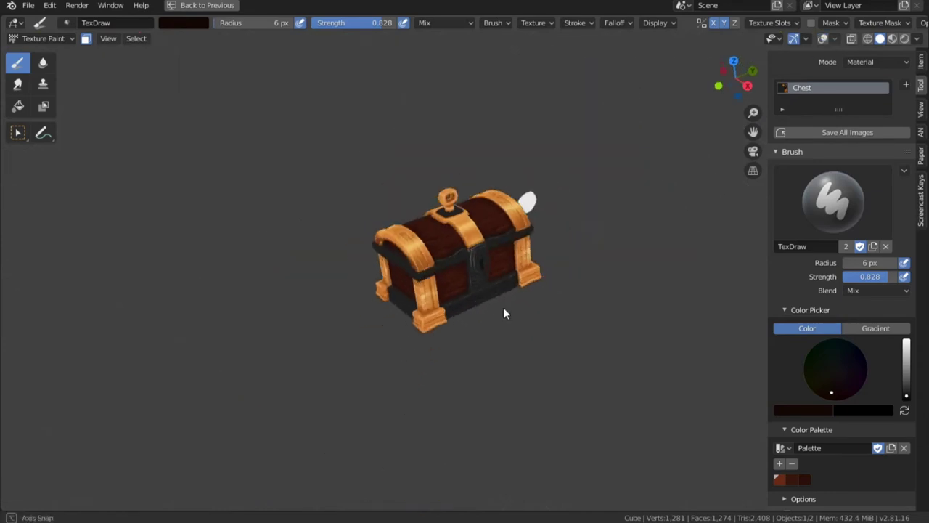
# Step: Smear and retouch the grain streaks on the back wood panels using a 29 px brush radius
pyautogui.moveTo(503, 307); pyautogui.dragTo(609, 302, button='middle')
pyautogui.scroll(8, 504, 157)
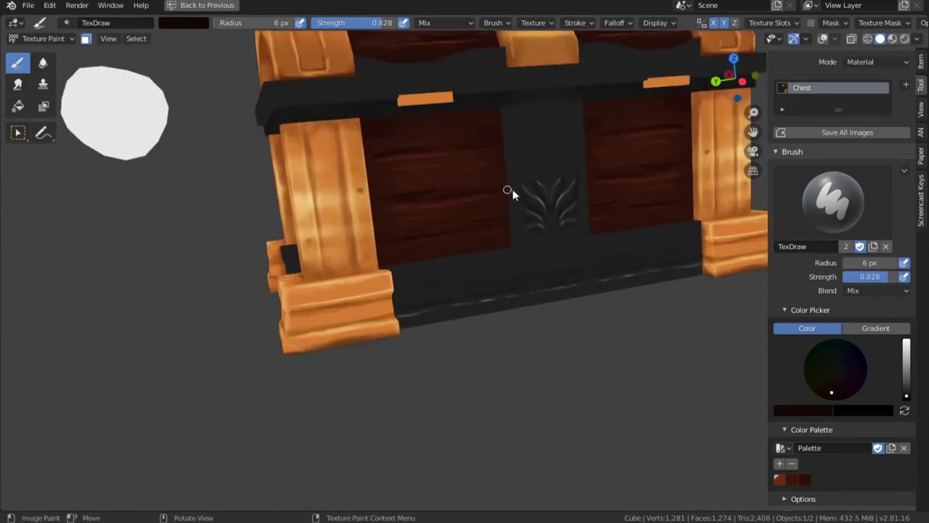
pyautogui.click(17, 83)
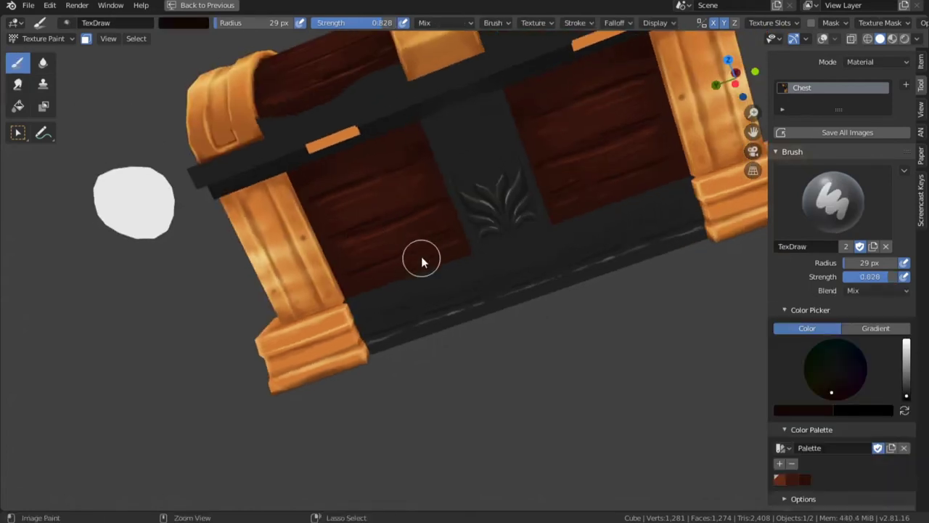
pyautogui.moveTo(421, 257); pyautogui.dragTo(573, 344, button='middle')
pyautogui.scroll(-5, 573, 343)
pyautogui.scroll(6, 572, 338)
pyautogui.moveTo(454, 201); pyautogui.dragTo(518, 167)
pyautogui.moveTo(519, 166); pyautogui.dragTo(464, 239, button='middle')
pyautogui.moveTo(363, 254); pyautogui.dragTo(330, 275)
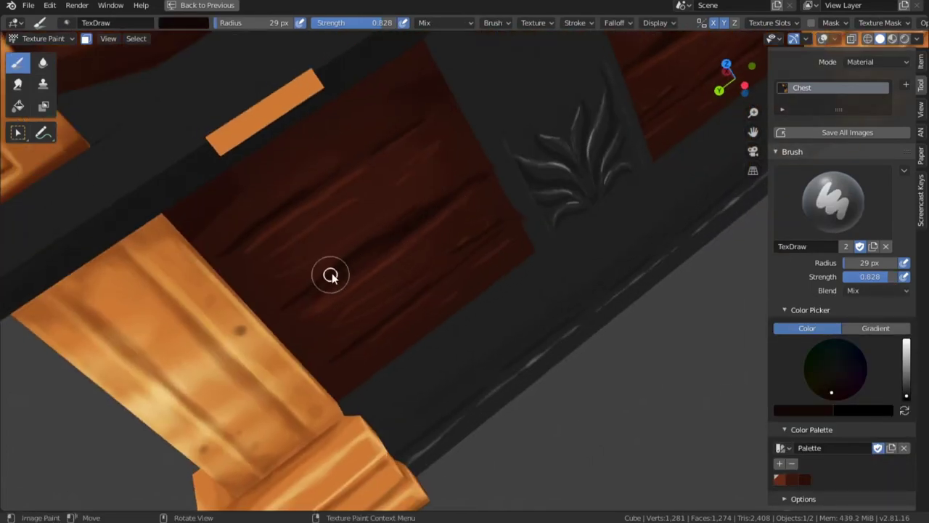
pyautogui.scroll(-8, 464, 305)
pyautogui.moveTo(508, 305); pyautogui.dragTo(604, 342, button='middle')
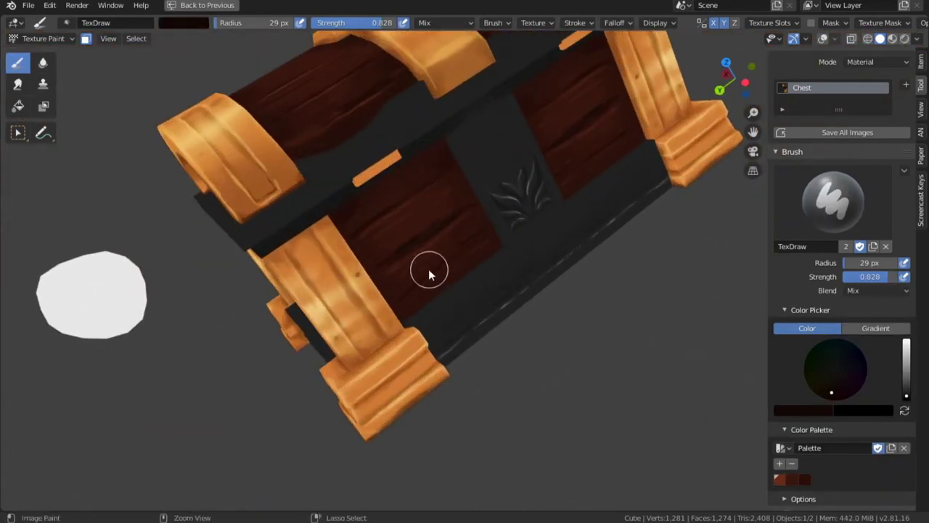
pyautogui.hotkey('shift', 'space')
pyautogui.moveTo(392, 212); pyautogui.dragTo(431, 185)
# Step: Shade the back wood panels' edges beside the center metal strip with sampled dark brown at 17 px radius
pyautogui.press('s')
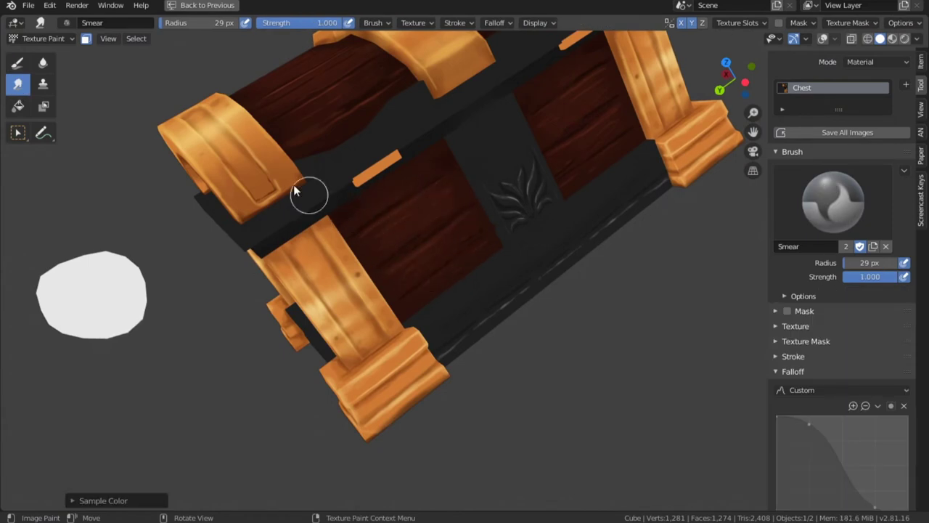
pyautogui.press('1')
pyautogui.moveTo(293, 186); pyautogui.dragTo(296, 279, button='middle')
pyautogui.press('f')
pyautogui.click(296, 279)
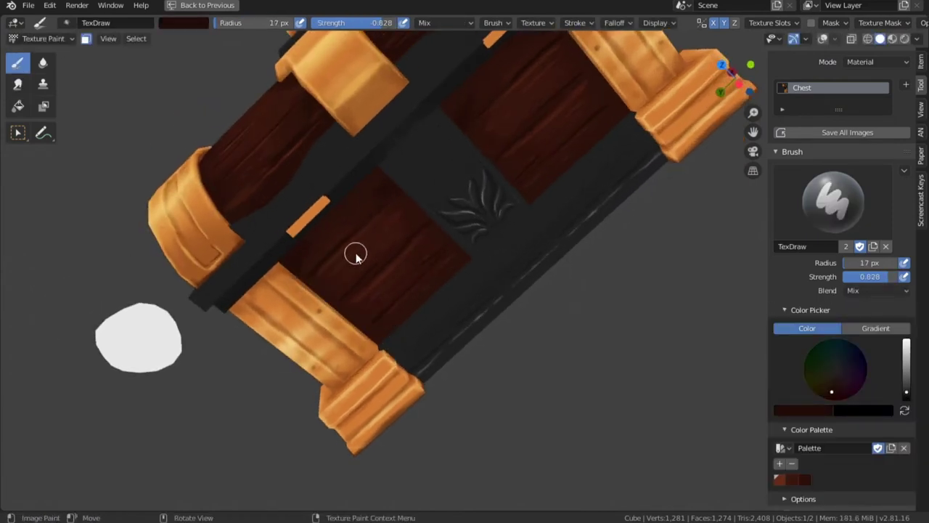
pyautogui.moveTo(436, 310); pyautogui.dragTo(503, 230, button='middle')
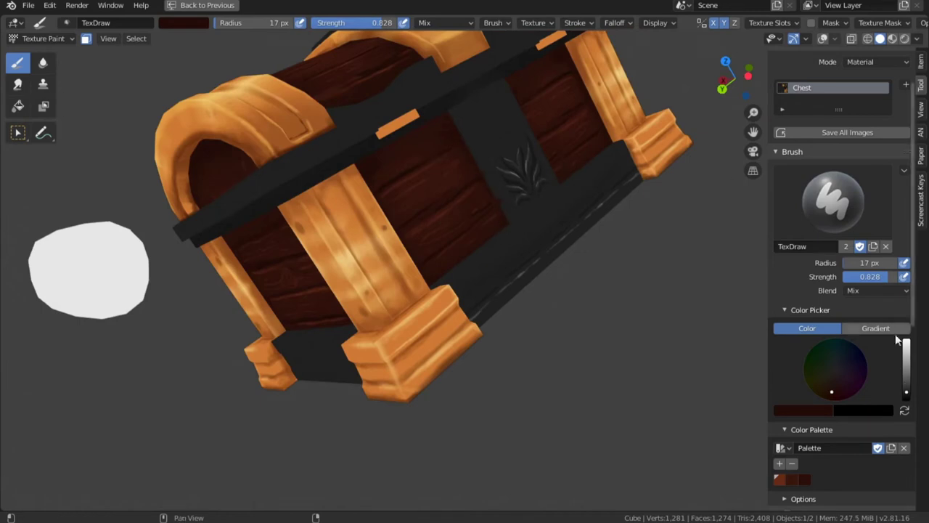
pyautogui.moveTo(458, 287); pyautogui.dragTo(317, 166, button='middle')
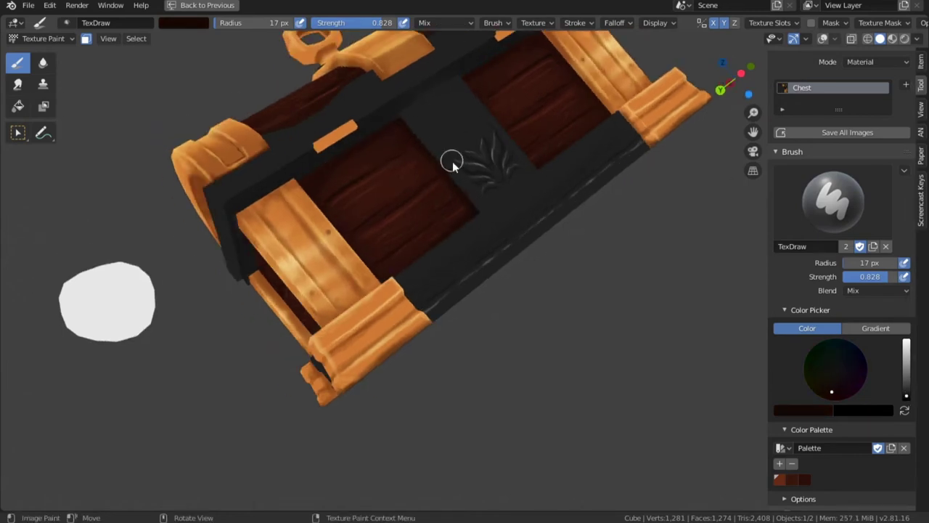
pyautogui.moveTo(452, 162); pyautogui.dragTo(441, 183, button='middle')
pyautogui.moveTo(454, 251); pyautogui.dragTo(531, 220, button='middle')
pyautogui.moveTo(495, 175)
pyautogui.mouseDown(button='middle')
pyautogui.moveTo(533, 159)
pyautogui.moveTo(514, 269)
pyautogui.mouseUp(button='middle')
# Step: Select the linked faces of the center metal strip on the back for masked painting and sample a near-black gray
pyautogui.press('s')
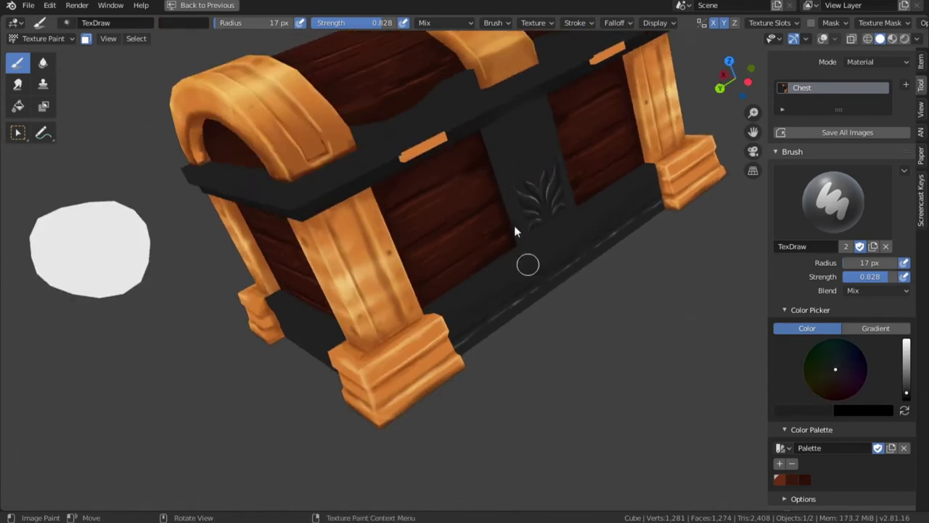
pyautogui.scroll(-5, 514, 231)
pyautogui.moveTo(457, 336); pyautogui.dragTo(396, 195, button='middle')
pyautogui.scroll(5, 396, 195)
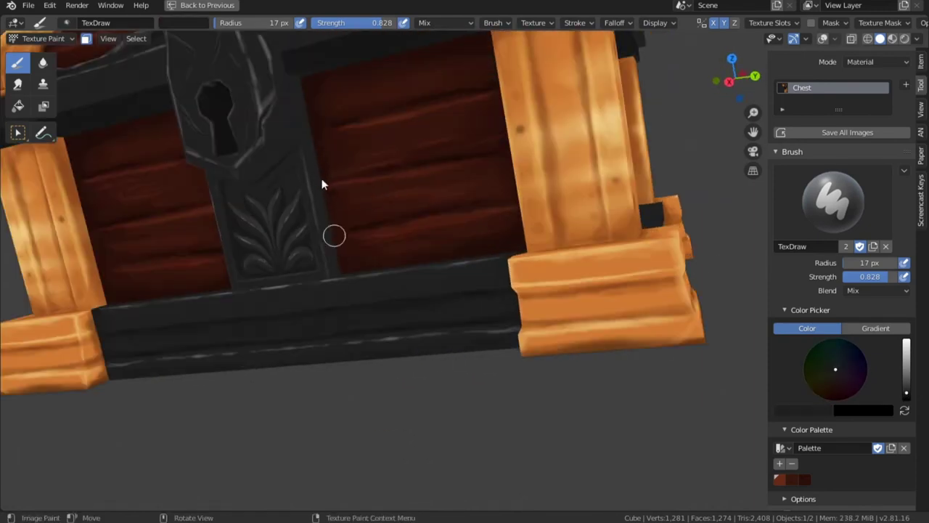
pyautogui.press('s')
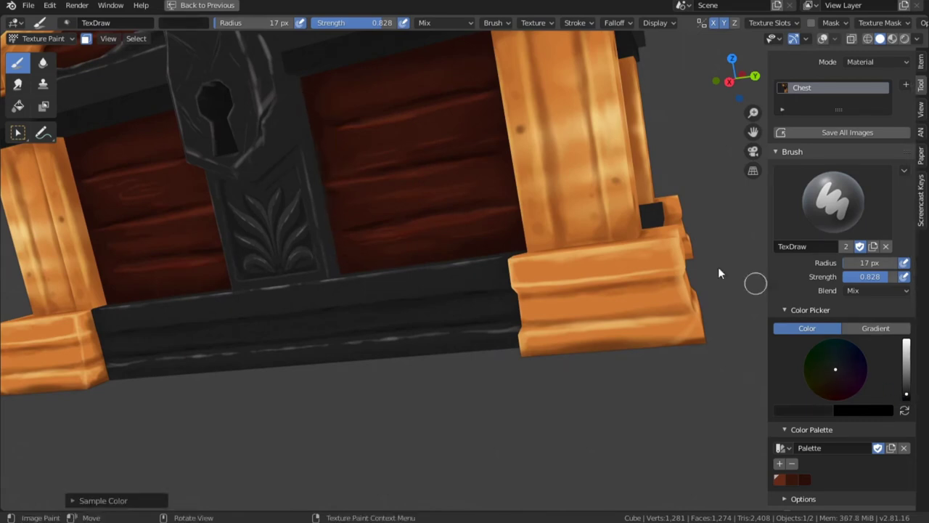
pyautogui.moveTo(325, 196); pyautogui.dragTo(310, 168)
pyautogui.moveTo(370, 191); pyautogui.dragTo(393, 211, button='middle')
pyautogui.click(823, 39)
pyautogui.press('l')
pyautogui.press('l')
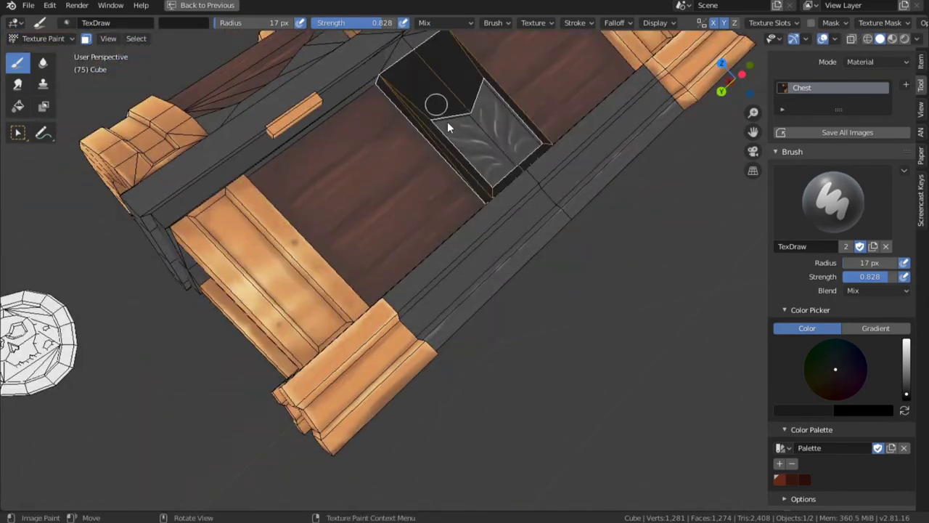
pyautogui.press('s')
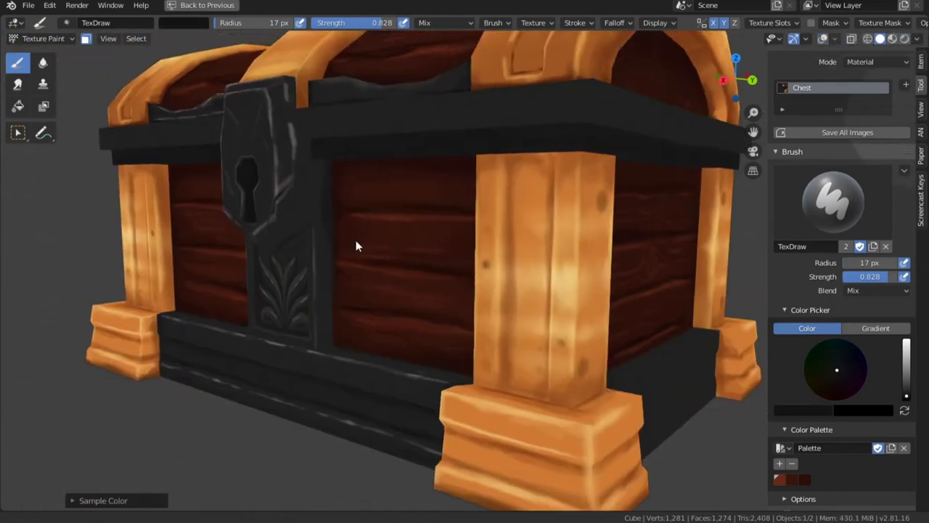
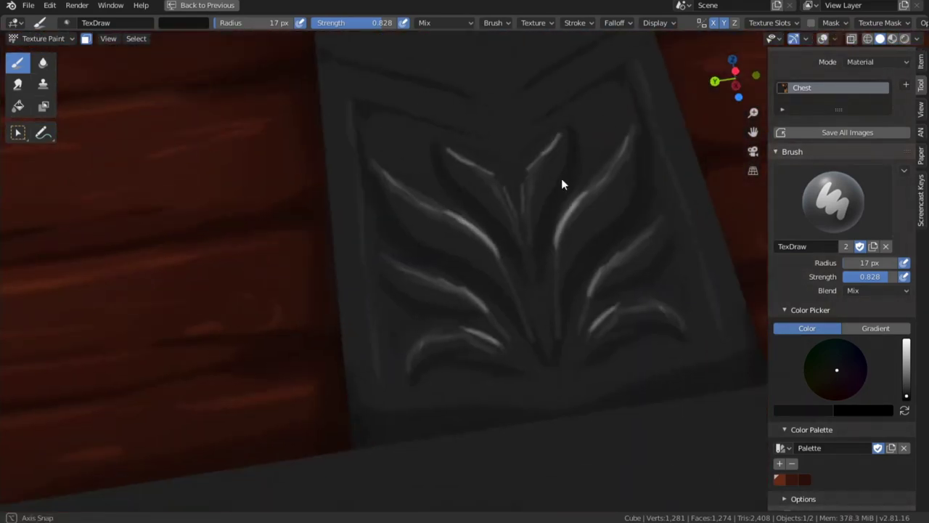
# Step: Darken the recess around the back strip's leaf carving, using a 51 px and then a 38 px brush radius
pyautogui.moveTo(561, 178); pyautogui.dragTo(537, 205, button='middle')
pyautogui.moveTo(452, 215)
pyautogui.mouseDown(button='middle')
pyautogui.moveTo(501, 299)
pyautogui.moveTo(437, 232)
pyautogui.moveTo(407, 145)
pyautogui.mouseUp(button='middle')
pyautogui.press('f')
pyautogui.click(427, 143)
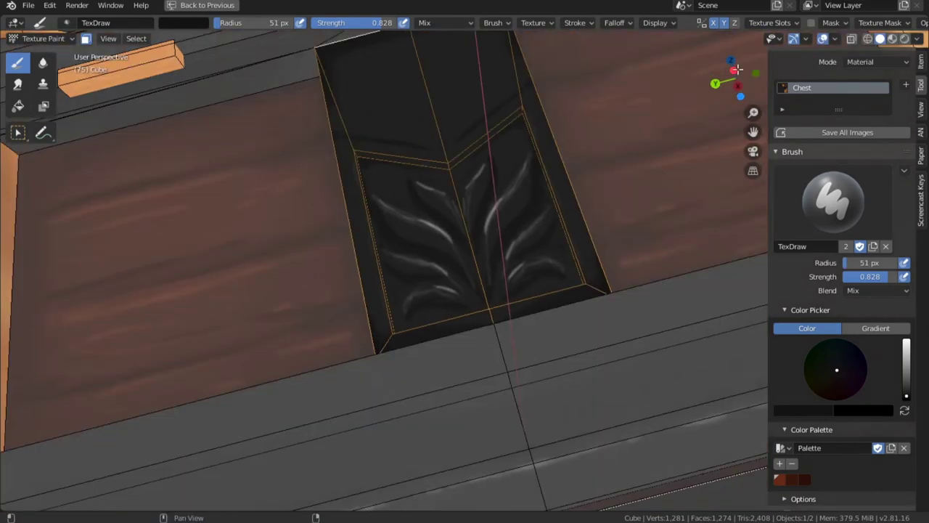
pyautogui.moveTo(471, 239)
pyautogui.mouseDown(button='middle')
pyautogui.moveTo(478, 138)
pyautogui.moveTo(466, 144)
pyautogui.mouseUp(button='middle')
pyautogui.press('f')
pyautogui.click(470, 137)
pyautogui.moveTo(426, 205); pyautogui.dragTo(530, 163)
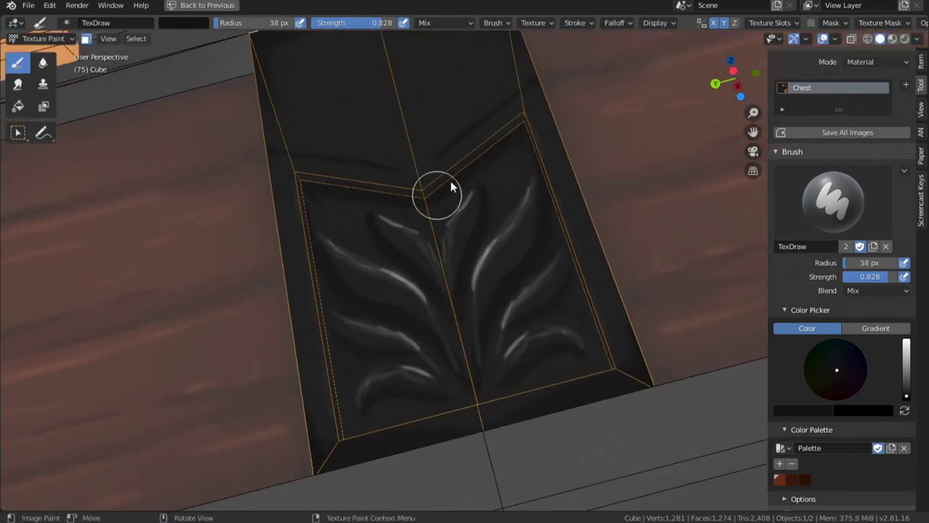
pyautogui.moveTo(446, 151)
pyautogui.mouseDown(button='middle')
pyautogui.moveTo(234, 321)
pyautogui.moveTo(233, 262)
pyautogui.mouseUp(button='middle')
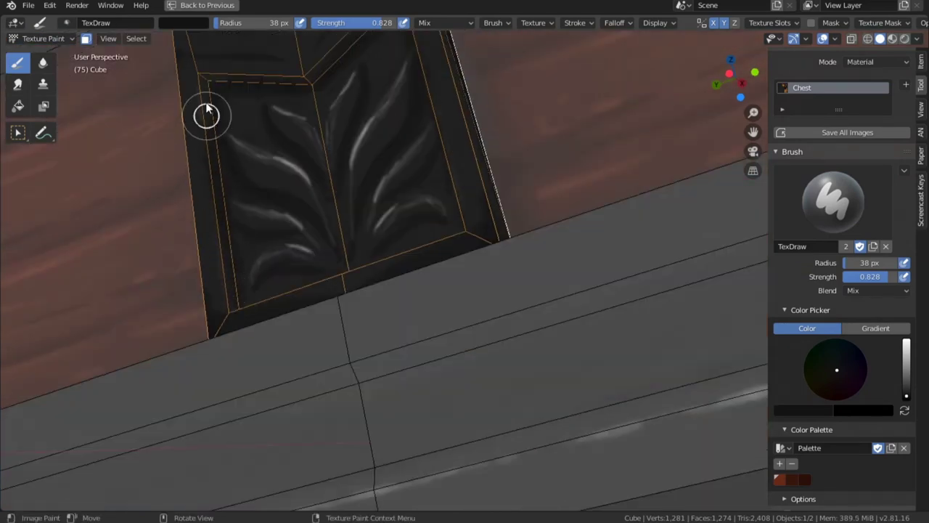
# Step: Retouch the shading of the recessed leaf panel at 19 px radius and sample a lighter gray
pyautogui.moveTo(296, 152); pyautogui.dragTo(578, 267, button='middle')
pyautogui.click(580, 262)
pyautogui.moveTo(572, 280)
pyautogui.mouseDown()
pyautogui.moveTo(549, 384)
pyautogui.moveTo(559, 312)
pyautogui.moveTo(608, 213)
pyautogui.mouseUp()
pyautogui.press('f')
pyautogui.click(574, 282)
pyautogui.moveTo(630, 299); pyautogui.dragTo(595, 344)
pyautogui.scroll(-6, 595, 346)
pyautogui.moveTo(595, 346); pyautogui.dragTo(633, 351, button='middle')
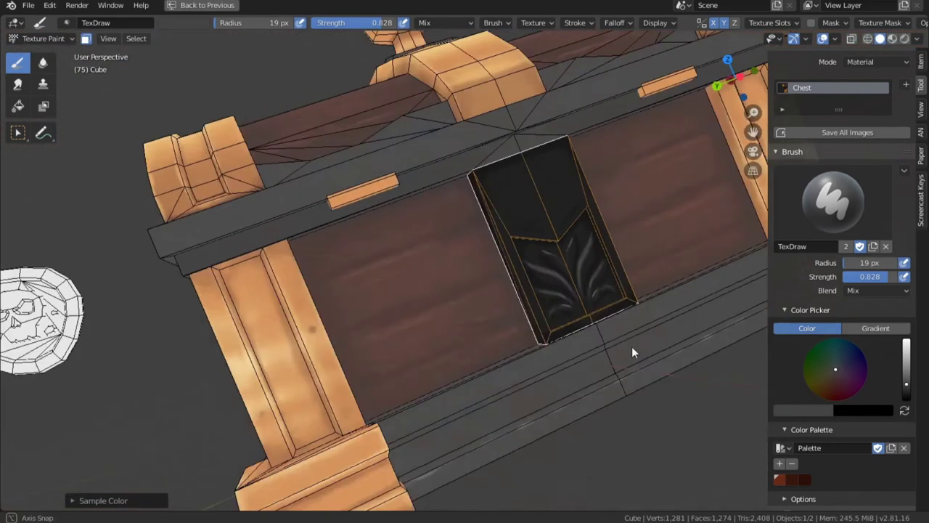
# Step: Reselect the back metal strip and thicken the carving's upper leaves with mid-gray strokes at 19 px radius
pyautogui.hotkey('alt', 'h')
pyautogui.scroll(4, 534, 226)
pyautogui.scroll(-5, 535, 225)
pyautogui.moveTo(535, 226); pyautogui.dragTo(509, 271, button='middle')
pyautogui.press('h')
pyautogui.press('l')
pyautogui.scroll(9, 511, 265)
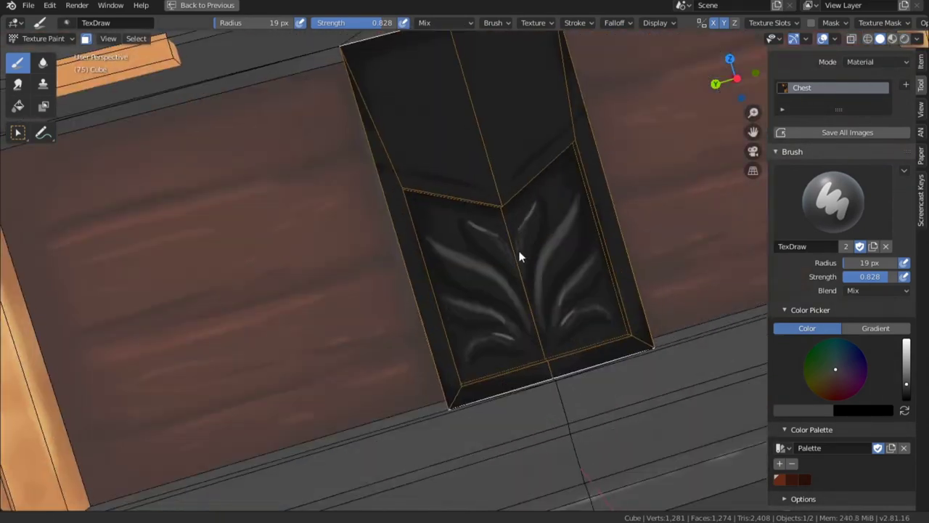
pyautogui.moveTo(645, 280)
pyautogui.mouseDown(button='middle')
pyautogui.moveTo(543, 124)
pyautogui.moveTo(539, 174)
pyautogui.moveTo(573, 94)
pyautogui.mouseUp(button='middle')
pyautogui.moveTo(573, 95); pyautogui.dragTo(520, 131, button='middle')
pyautogui.scroll(-1, 520, 130)
pyautogui.moveTo(505, 116); pyautogui.dragTo(446, 239)
pyautogui.moveTo(494, 120); pyautogui.dragTo(466, 147)
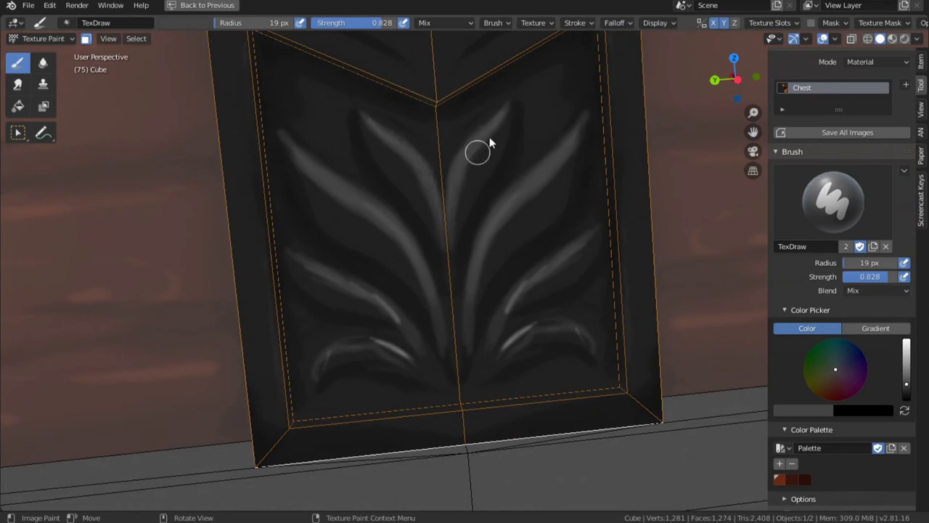
# Step: Darken the gaps between the leaves with sampled near-black and thicken the middle leaves in sampled gray
pyautogui.press('s')
pyautogui.moveTo(484, 339)
pyautogui.mouseDown()
pyautogui.moveTo(494, 257)
pyautogui.moveTo(545, 199)
pyautogui.mouseUp()
pyautogui.moveTo(585, 258); pyautogui.dragTo(502, 338)
pyautogui.keyDown('shift'); pyautogui.moveTo(500, 399); pyautogui.dragTo(506, 361, button='middle'); pyautogui.keyUp('shift')
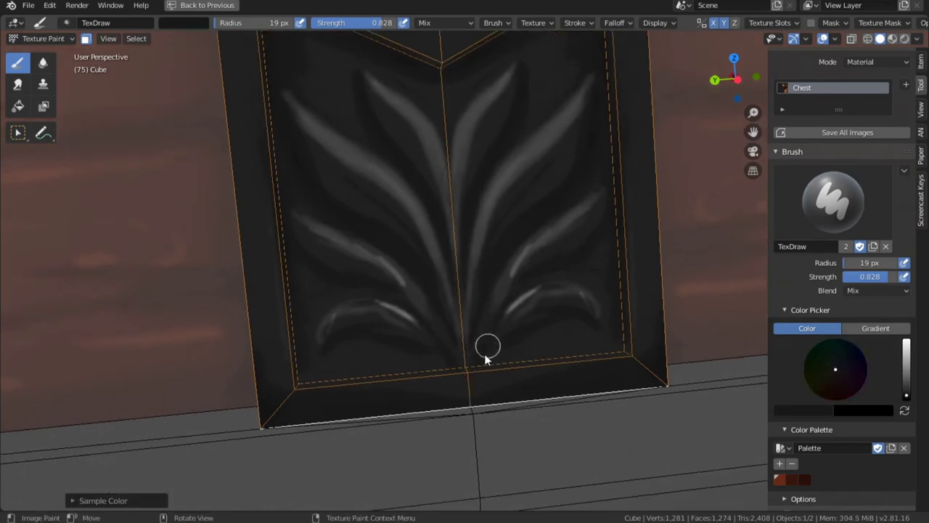
pyautogui.press('s')
pyautogui.moveTo(578, 217); pyautogui.dragTo(477, 343)
pyautogui.press('s')
pyautogui.moveTo(490, 328)
pyautogui.mouseDown()
pyautogui.moveTo(531, 261)
pyautogui.moveTo(592, 225)
pyautogui.mouseUp()
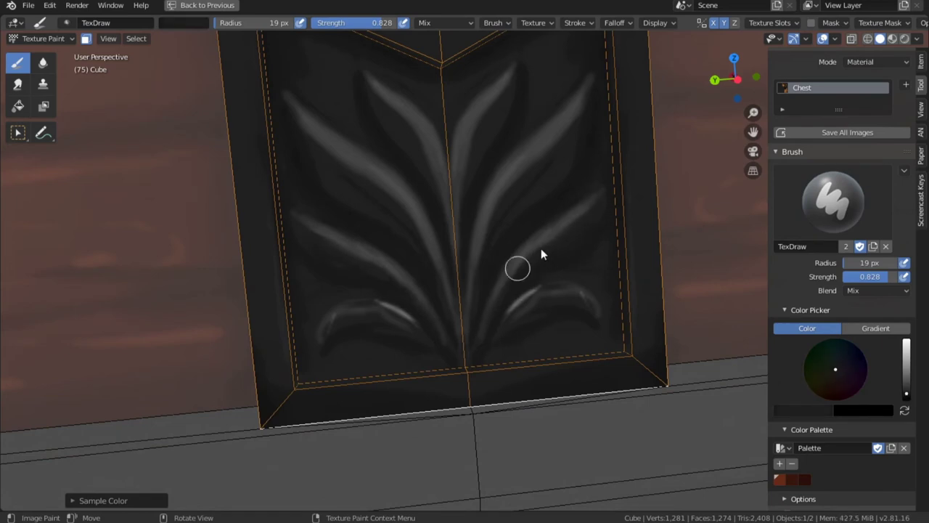
# Step: Add a thin extra leaf below the long upper leaf on each side and repaint the lowest leaves in mid-gray
pyautogui.press('s')
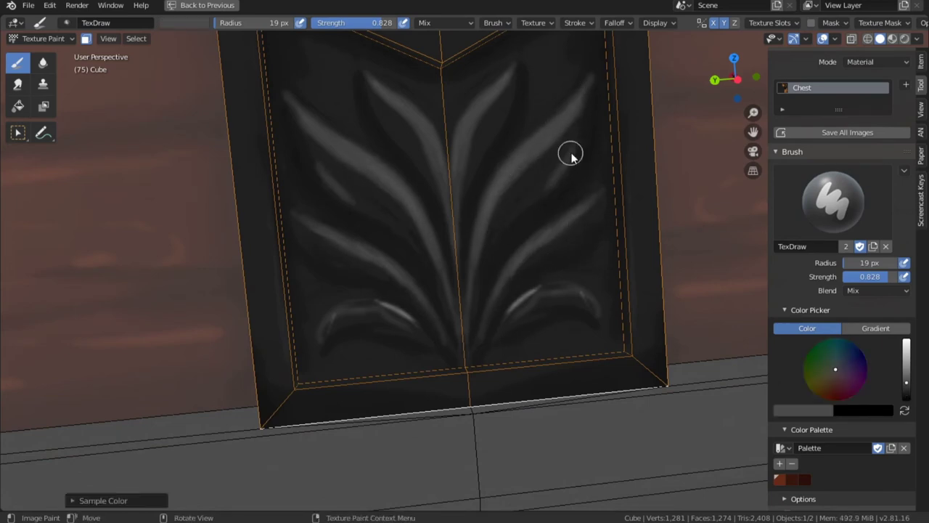
pyautogui.press('s')
pyautogui.moveTo(476, 347); pyautogui.dragTo(479, 360)
pyautogui.press('s')
pyautogui.moveTo(512, 316)
pyautogui.mouseDown()
pyautogui.moveTo(537, 291)
pyautogui.moveTo(585, 303)
pyautogui.moveTo(510, 330)
pyautogui.moveTo(489, 355)
pyautogui.mouseUp()
pyautogui.press('s')
pyautogui.press('s')
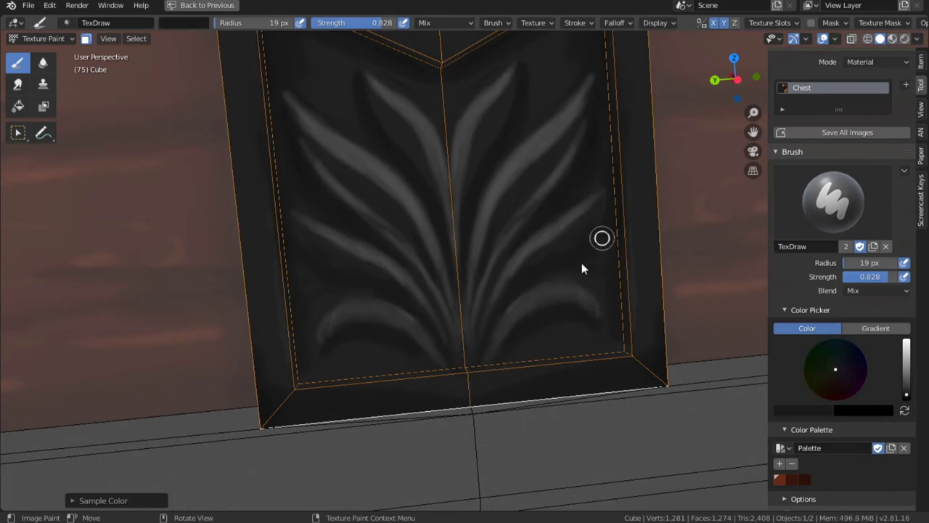
pyautogui.moveTo(526, 294); pyautogui.dragTo(510, 309)
pyautogui.press('s')
pyautogui.moveTo(514, 268)
pyautogui.keyDown('ctrl'); pyautogui.mouseDown(button='middle')
pyautogui.moveTo(484, 221)
pyautogui.moveTo(490, 182)
pyautogui.mouseUp(button='middle'); pyautogui.keyUp('ctrl')
# Step: Paint bright highlights along the carved leaves with a light gray color at 16 px radius
pyautogui.press('s')
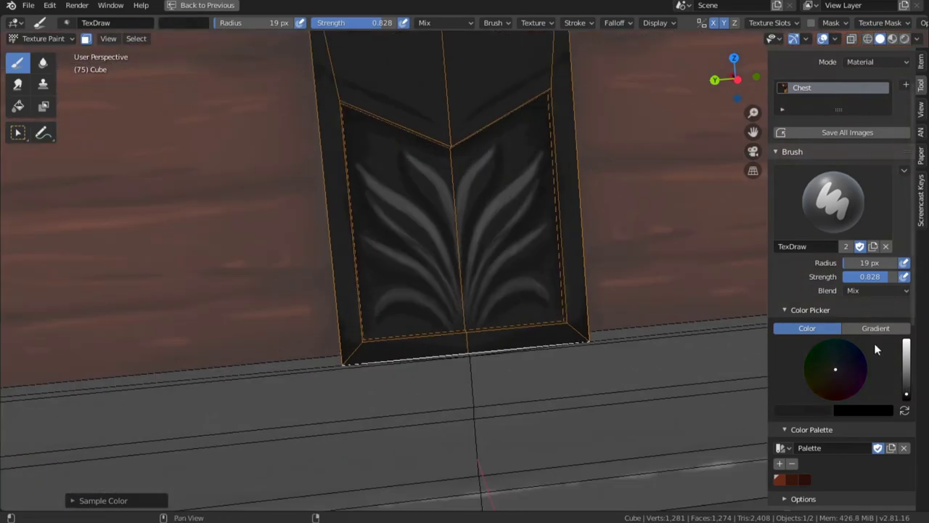
pyautogui.click(907, 353)
pyautogui.press('f')
pyautogui.click(496, 171)
pyautogui.moveTo(514, 186); pyautogui.dragTo(473, 251)
pyautogui.moveTo(531, 201)
pyautogui.mouseDown()
pyautogui.moveTo(507, 232)
pyautogui.moveTo(513, 254)
pyautogui.mouseUp()
pyautogui.moveTo(534, 283); pyautogui.dragTo(504, 292)
pyautogui.moveTo(488, 158); pyautogui.dragTo(462, 210)
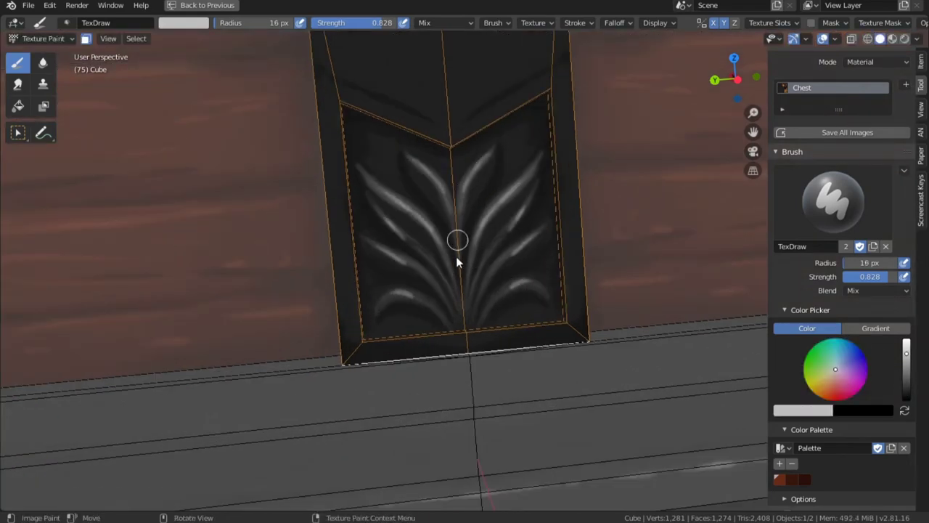
# Step: Smear the leaf highlights into the darker gray at 16 px radius, full strength, and hide the viewport overlays
pyautogui.moveTo(472, 254)
pyautogui.keyDown('ctrl'); pyautogui.mouseDown(button='middle')
pyautogui.moveTo(522, 235)
pyautogui.moveTo(553, 199)
pyautogui.mouseUp(button='middle'); pyautogui.keyUp('ctrl')
pyautogui.click(18, 85)
pyautogui.moveTo(612, 209); pyautogui.dragTo(540, 251)
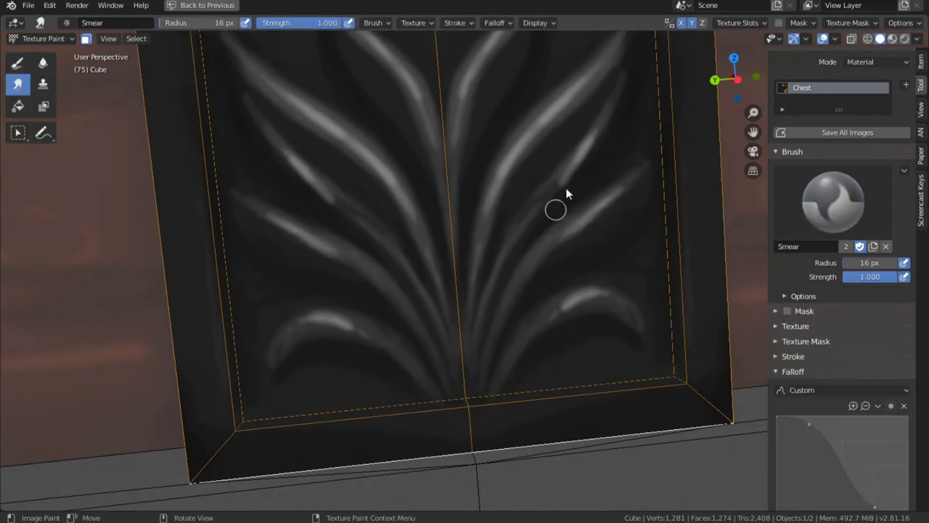
pyautogui.moveTo(582, 154); pyautogui.dragTo(504, 263)
pyautogui.moveTo(510, 164); pyautogui.dragTo(470, 290)
pyautogui.moveTo(604, 294); pyautogui.dragTo(545, 333)
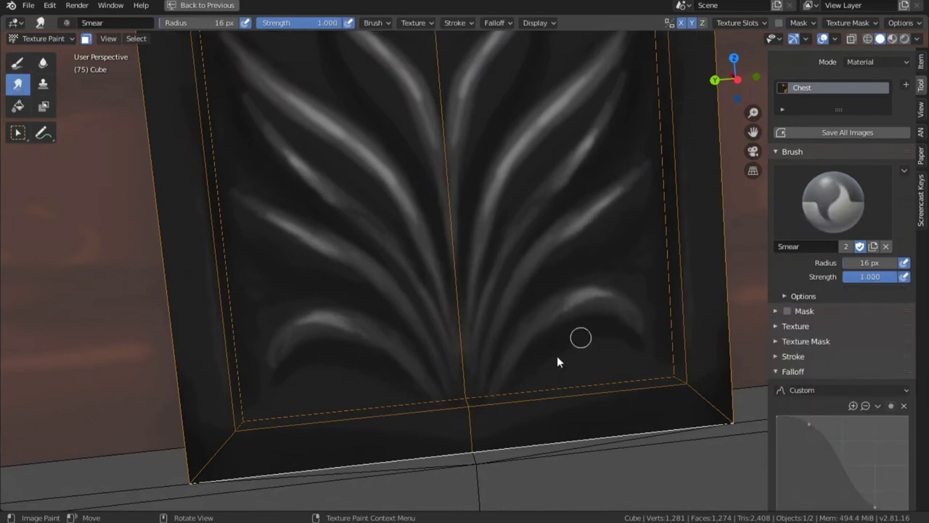
pyautogui.scroll(-5, 579, 322)
pyautogui.click(822, 40)
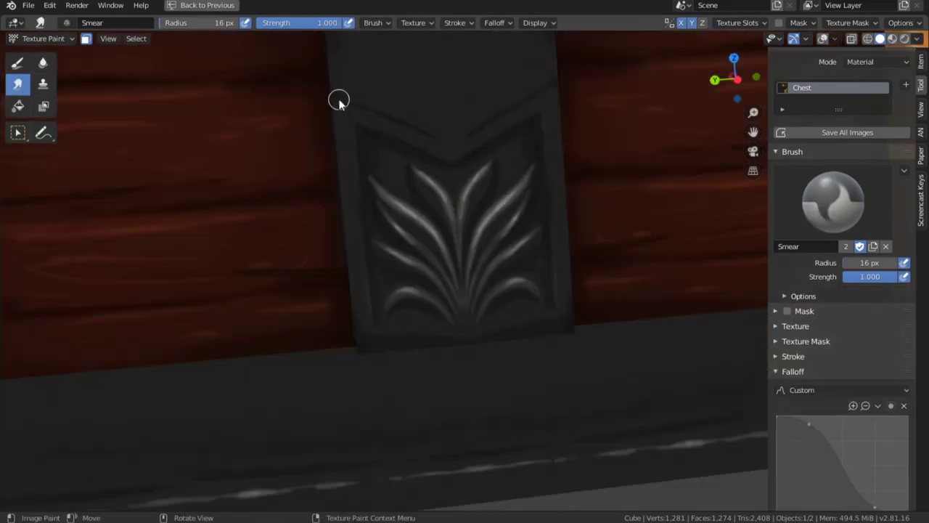
# Step: Cover the stray dark V-shaped lines above the leaf panel with sampled dark gray using the draw brush at 16 px
pyautogui.press('s')
pyautogui.press('1')
pyautogui.moveTo(350, 84); pyautogui.dragTo(465, 133)
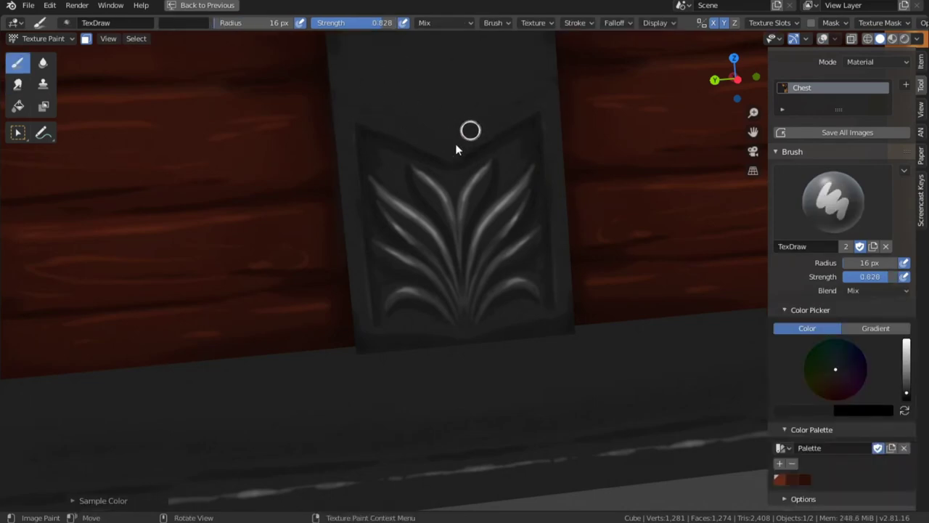
# Step: Paint thin lighter gray highlights along the side edges of the leaf panel's frame at 9 px radius
pyautogui.press('s')
pyautogui.press('f')
pyautogui.click(530, 131)
pyautogui.moveTo(543, 122); pyautogui.dragTo(551, 183)
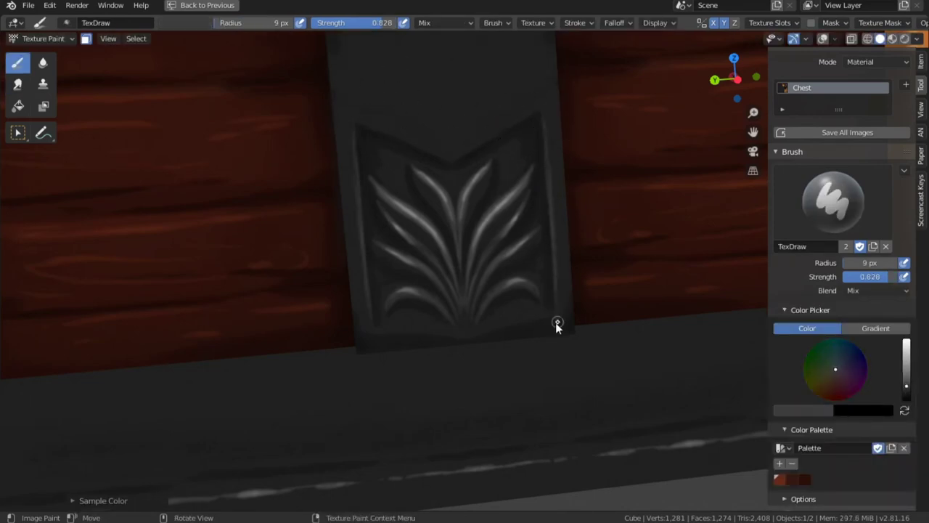
pyautogui.moveTo(555, 324); pyautogui.dragTo(551, 320, button='middle')
# Step: Show the viewport overlays and paint gray highlights along the V-shaped upper edge of the recessed leaf panel
pyautogui.click(822, 39)
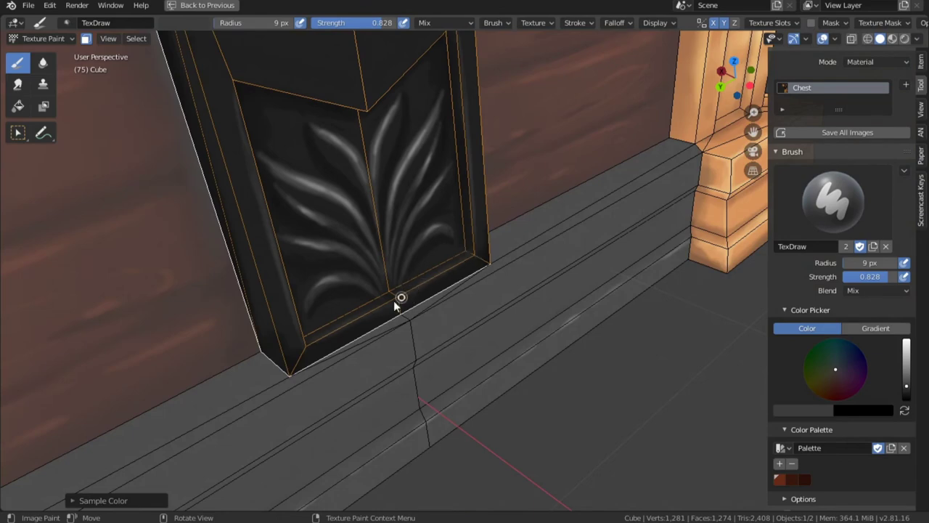
pyautogui.moveTo(467, 134); pyautogui.dragTo(378, 147, button='middle')
pyautogui.scroll(4, 363, 138)
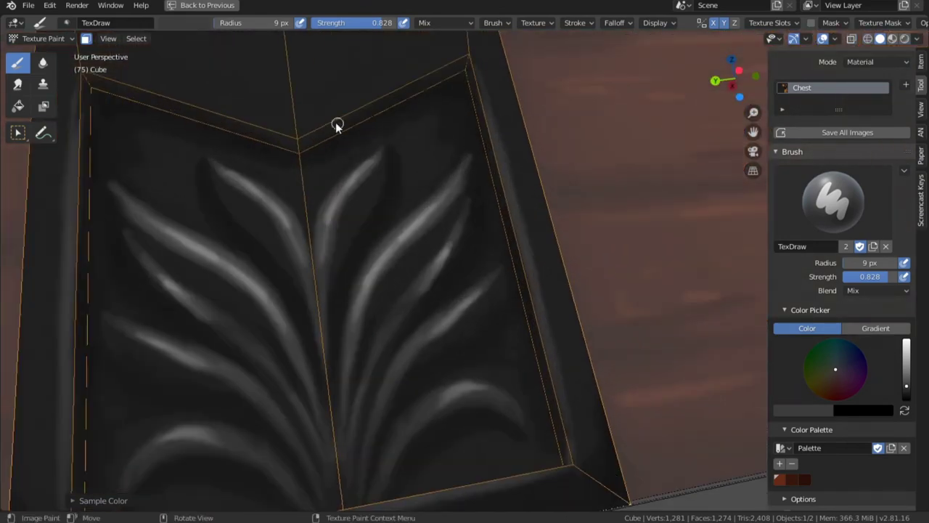
pyautogui.moveTo(335, 122); pyautogui.dragTo(444, 66)
pyautogui.press('s')
pyautogui.press('s')
pyautogui.moveTo(304, 139); pyautogui.dragTo(468, 54)
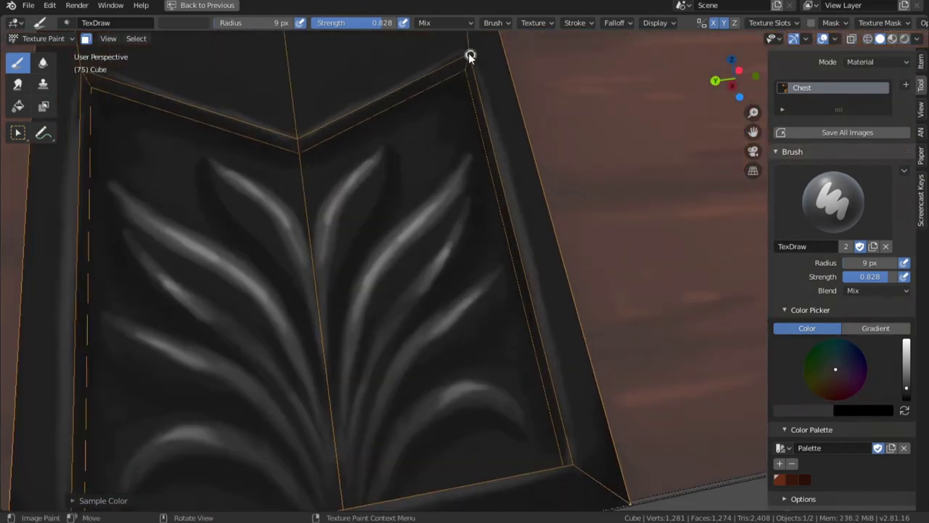
# Step: Paint a highlight down the side edge of the back metal strip with sampled gray at 9 px radius
pyautogui.scroll(-11, 479, 123)
pyautogui.moveTo(489, 175); pyautogui.dragTo(490, 177, button='middle')
pyautogui.scroll(4, 459, 218)
pyautogui.press('s')
pyautogui.press('f')
pyautogui.click(393, 202)
pyautogui.moveTo(391, 190); pyautogui.dragTo(444, 210, button='middle')
pyautogui.scroll(2, 457, 232)
pyautogui.press('s')
pyautogui.press('s')
pyautogui.press('f')
pyautogui.click(431, 221)
pyautogui.moveTo(418, 188); pyautogui.dragTo(455, 371)
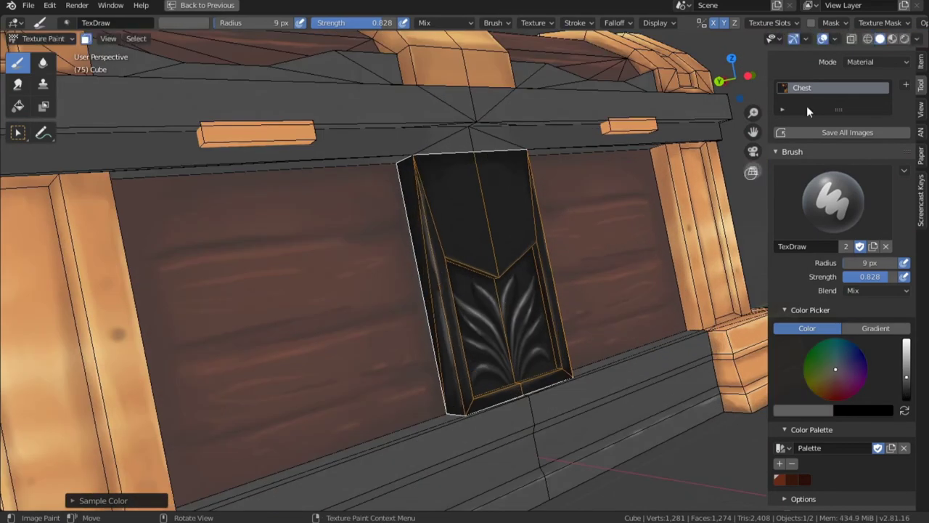
# Step: Hide the viewport overlays and touch up the side edge of the back metal strip with sampled grays
pyautogui.click(822, 40)
pyautogui.scroll(2, 435, 254)
pyautogui.press('s')
pyautogui.moveTo(435, 256)
pyautogui.mouseDown()
pyautogui.moveTo(428, 197)
pyautogui.moveTo(438, 319)
pyautogui.moveTo(409, 178)
pyautogui.mouseUp()
pyautogui.press('s')
# Step: Isolate the metal base trim below the back wooden panels for masked painting and set the brush radius to 24 px
pyautogui.scroll(-2, 414, 220)
pyautogui.scroll(-5, 450, 342)
pyautogui.moveTo(450, 341); pyautogui.dragTo(546, 300, button='middle')
pyautogui.scroll(4, 555, 217)
pyautogui.hotkey('shift', 'alt', 'z')
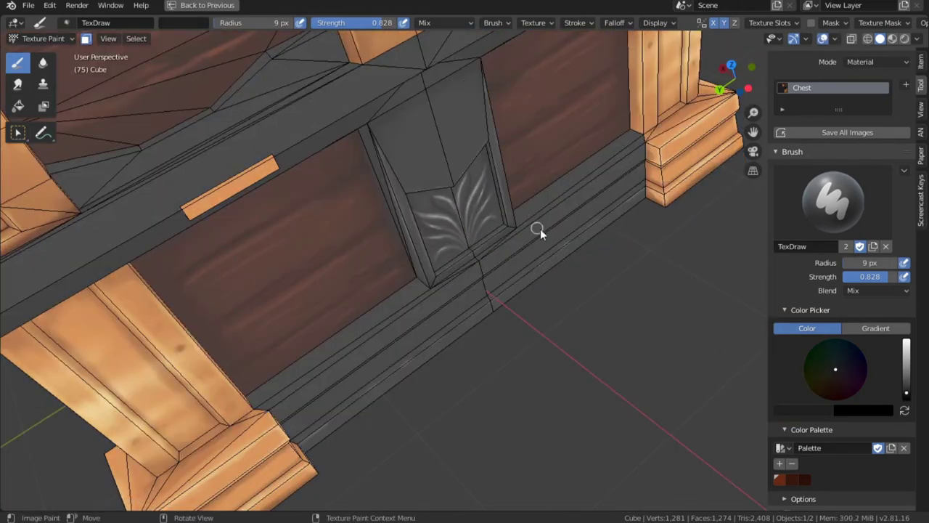
pyautogui.press('l')
pyautogui.press('a')
pyautogui.hotkey('alt', 'a')
pyautogui.press('l')
pyautogui.press('f')
pyautogui.click(542, 191)
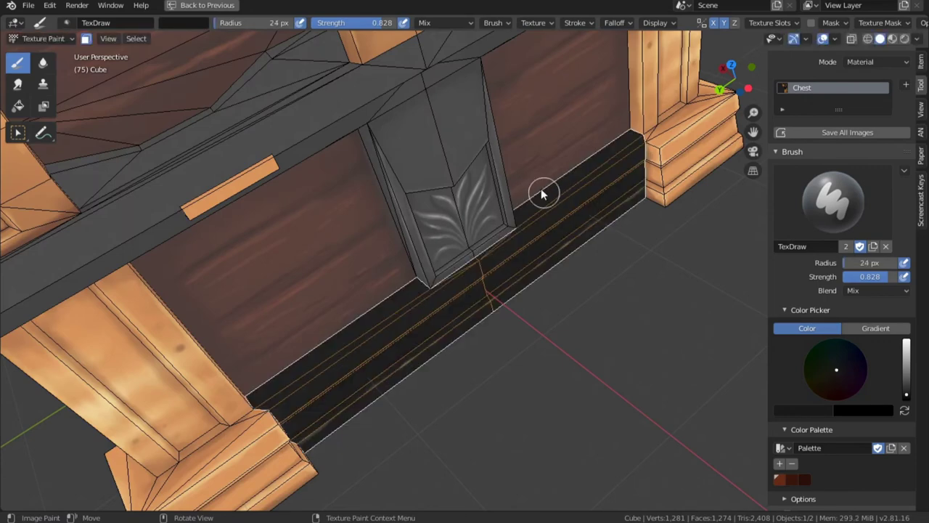
# Step: Shade the back base trim with sampled dark gray, adjusting its brightness and reducing the brush radius to 19 px
pyautogui.moveTo(623, 131)
pyautogui.mouseDown(button='middle')
pyautogui.moveTo(543, 220)
pyautogui.moveTo(618, 135)
pyautogui.mouseUp(button='middle')
pyautogui.hotkey('shift', 'alt', 'z')
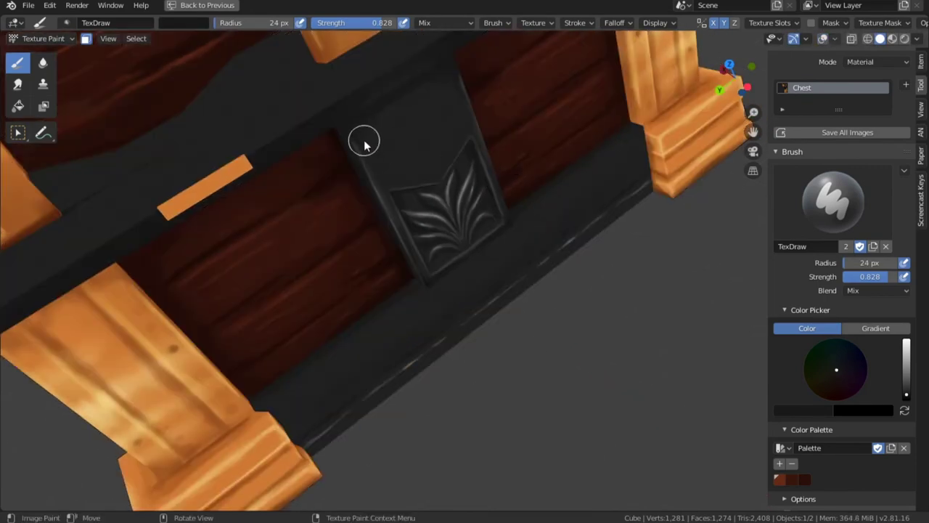
pyautogui.press('s')
pyautogui.click(905, 396)
pyautogui.moveTo(659, 72); pyautogui.dragTo(643, 113, button='middle')
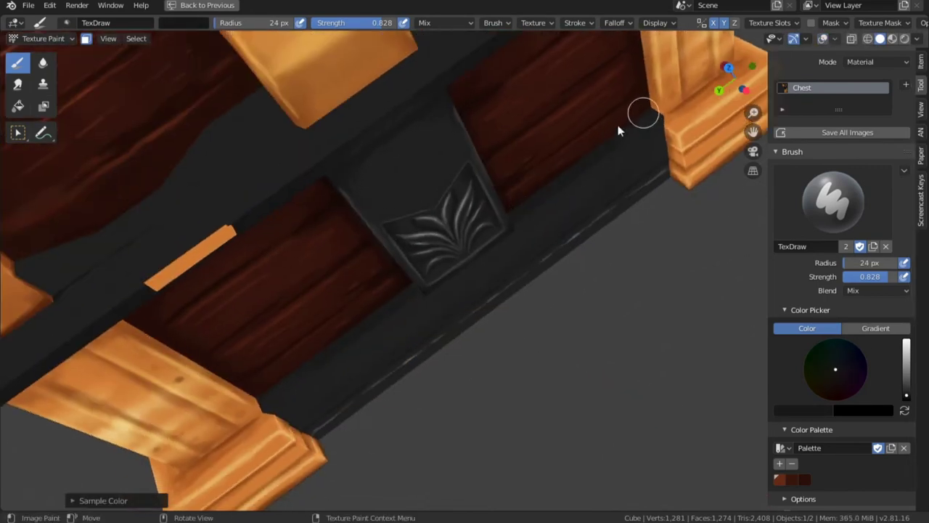
pyautogui.scroll(1, 493, 238)
pyautogui.press('f')
pyautogui.click(496, 255)
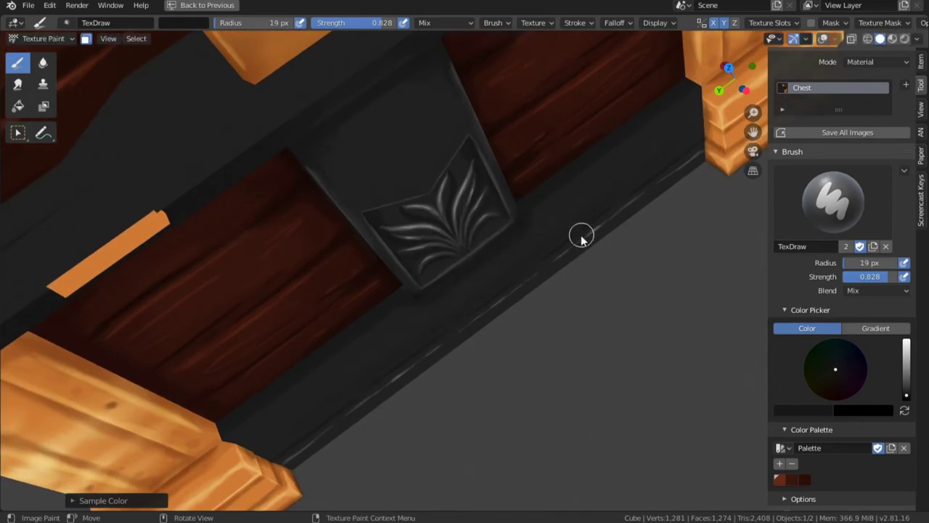
# Step: Paint sampled gray highlights along the lower ridge of the back base trim at 13 px radius
pyautogui.press('s')
pyautogui.scroll(2, 699, 142)
pyautogui.hotkey('shift', 'alt', 'z')
pyautogui.scroll(5, 566, 196)
pyautogui.moveTo(573, 183)
pyautogui.mouseDown(button='middle')
pyautogui.moveTo(576, 200)
pyautogui.moveTo(569, 190)
pyautogui.mouseUp(button='middle')
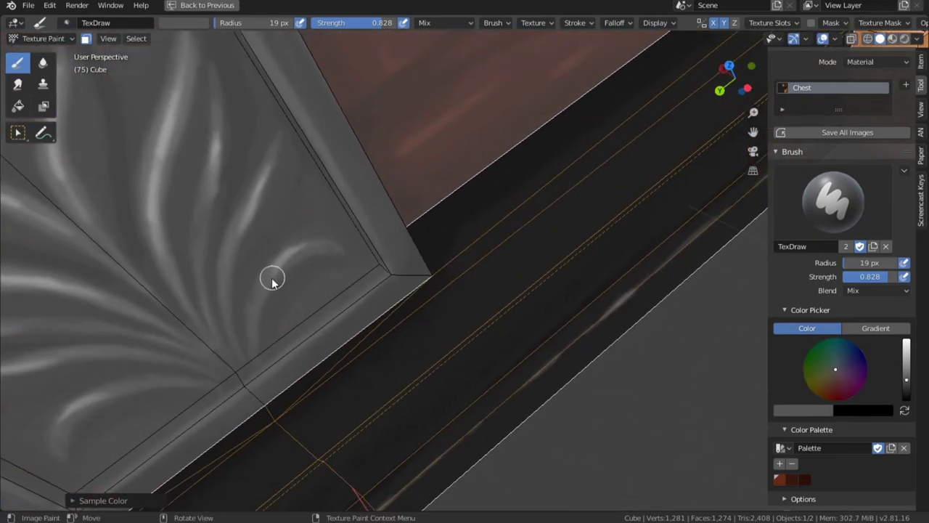
pyautogui.press('s')
pyautogui.press('f')
pyautogui.click(545, 217)
pyautogui.moveTo(600, 160); pyautogui.dragTo(545, 208, button='middle')
pyautogui.moveTo(475, 263); pyautogui.dragTo(687, 168, button='middle')
pyautogui.scroll(3, 494, 225)
pyautogui.hotkey('shift', 'alt', 'z')
pyautogui.moveTo(574, 264); pyautogui.dragTo(475, 214, button='middle')
pyautogui.scroll(-3, 559, 138)
pyautogui.click(822, 38)
# Step: Paint lighter gray highlights along the upper edge of the back base trim at 13 px radius
pyautogui.press('s')
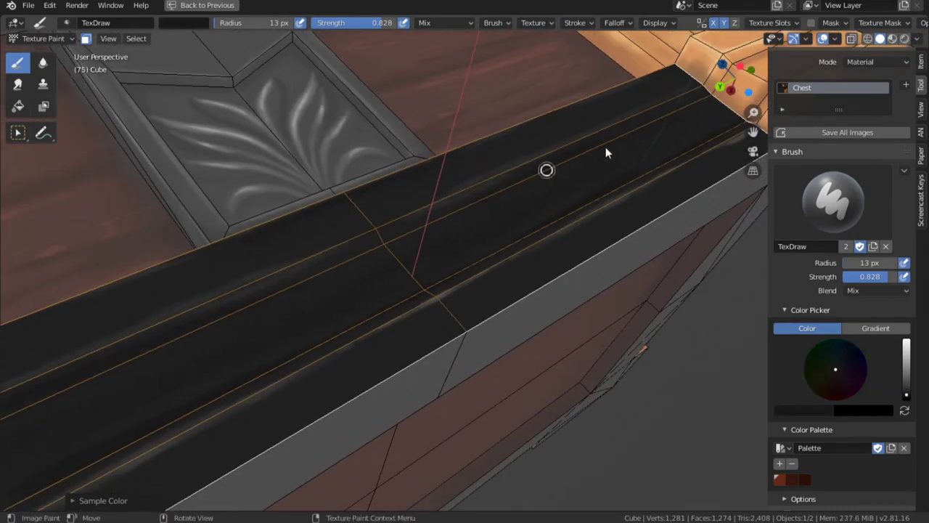
pyautogui.moveTo(670, 104); pyautogui.dragTo(470, 214, button='middle')
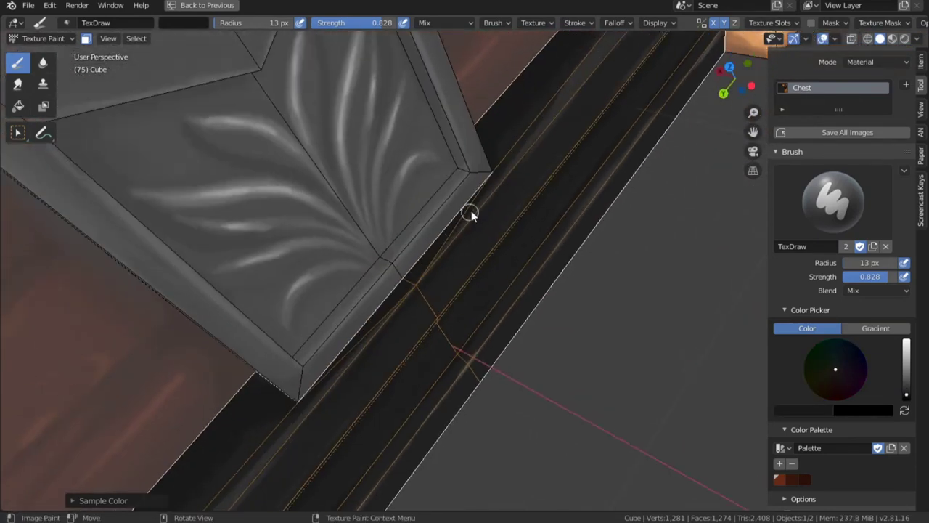
pyautogui.press('s')
pyautogui.moveTo(391, 126); pyautogui.dragTo(516, 185, button='middle')
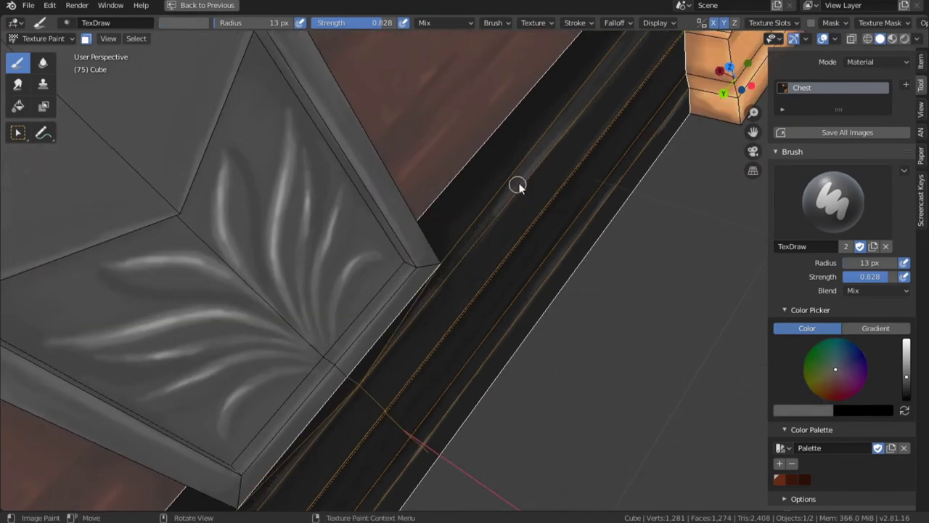
pyautogui.moveTo(486, 265); pyautogui.dragTo(529, 307, button='middle')
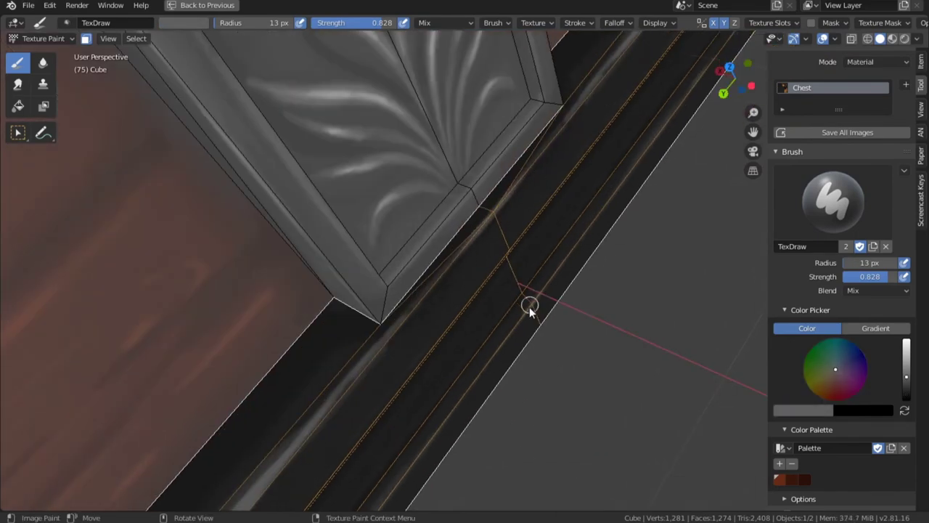
# Step: Smear the highlights along the back base trim's length with a 70 px radius
pyautogui.hotkey('shift', 'alt', 'z')
pyautogui.moveTo(608, 188)
pyautogui.keyDown('ctrl'); pyautogui.mouseDown(button='middle')
pyautogui.moveTo(508, 405)
pyautogui.moveTo(551, 228)
pyautogui.mouseUp(button='middle'); pyautogui.keyUp('ctrl')
pyautogui.press('3')
pyautogui.moveTo(555, 210); pyautogui.dragTo(469, 321)
pyautogui.press('f')
pyautogui.click(467, 357)
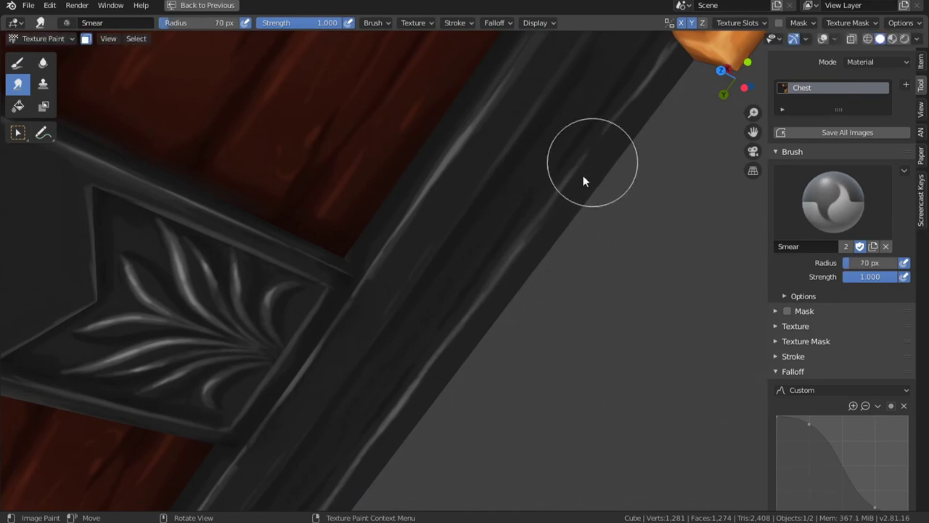
pyautogui.keyDown('ctrl'); pyautogui.moveTo(377, 269); pyautogui.dragTo(392, 327, button='middle'); pyautogui.keyUp('ctrl')
pyautogui.moveTo(392, 327); pyautogui.dragTo(471, 196, button='middle')
pyautogui.moveTo(471, 196); pyautogui.dragTo(411, 312)
pyautogui.moveTo(411, 312); pyautogui.dragTo(498, 206, button='middle')
pyautogui.moveTo(498, 205); pyautogui.dragTo(416, 322)
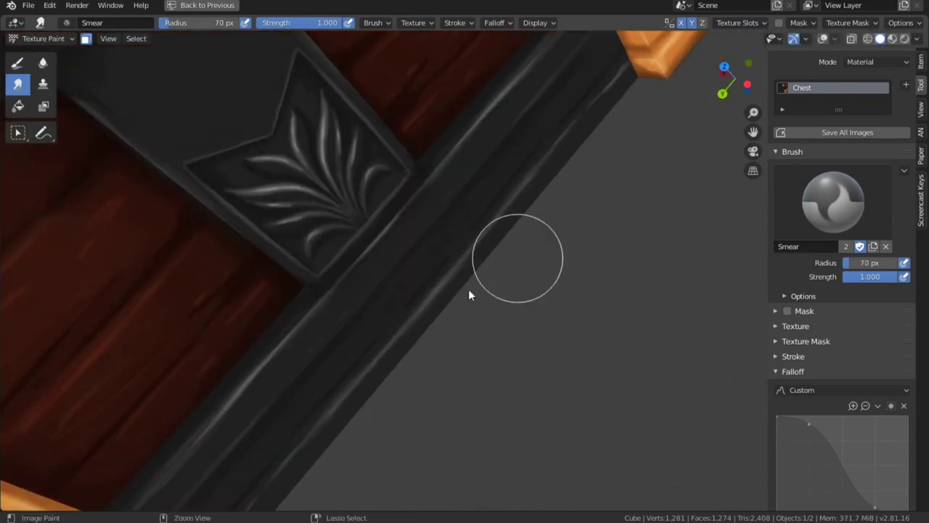
pyautogui.press('1')
pyautogui.moveTo(371, 366); pyautogui.dragTo(478, 248)
pyautogui.hotkey('ctrl', 'z')
# Step: Smear the remaining streaks near the outer edge of the back base trim to soften them
pyautogui.press('3')
pyautogui.moveTo(517, 162); pyautogui.dragTo(429, 248)
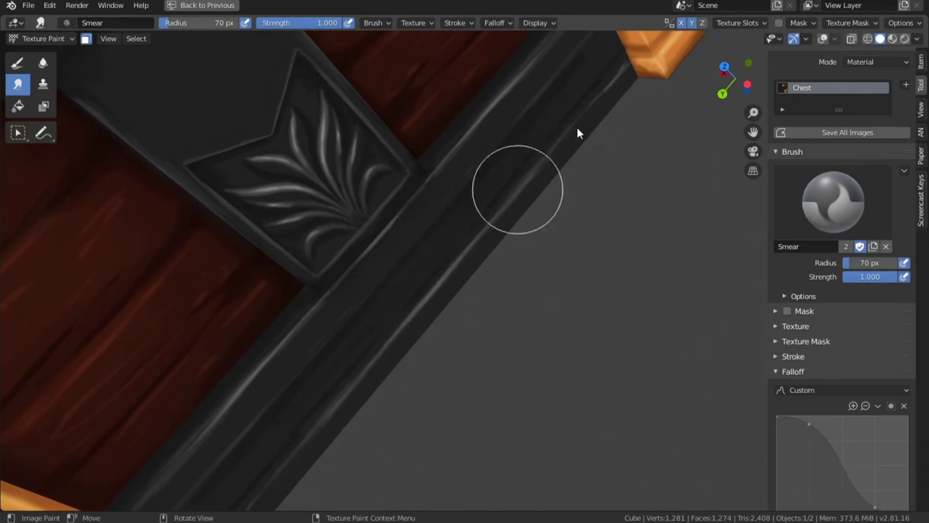
pyautogui.keyDown('ctrl'); pyautogui.moveTo(578, 132); pyautogui.dragTo(465, 334, button='middle'); pyautogui.keyUp('ctrl')
pyautogui.moveTo(464, 334)
pyautogui.mouseDown(button='middle')
pyautogui.moveTo(431, 381)
pyautogui.moveTo(654, 217)
pyautogui.mouseUp(button='middle')
pyautogui.keyDown('ctrl'); pyautogui.moveTo(653, 217); pyautogui.dragTo(712, 288, button='middle'); pyautogui.keyUp('ctrl')
pyautogui.moveTo(568, 298); pyautogui.dragTo(559, 319, button='middle')
pyautogui.keyDown('ctrl'); pyautogui.moveTo(559, 320); pyautogui.dragTo(605, 186, button='middle'); pyautogui.keyUp('ctrl')
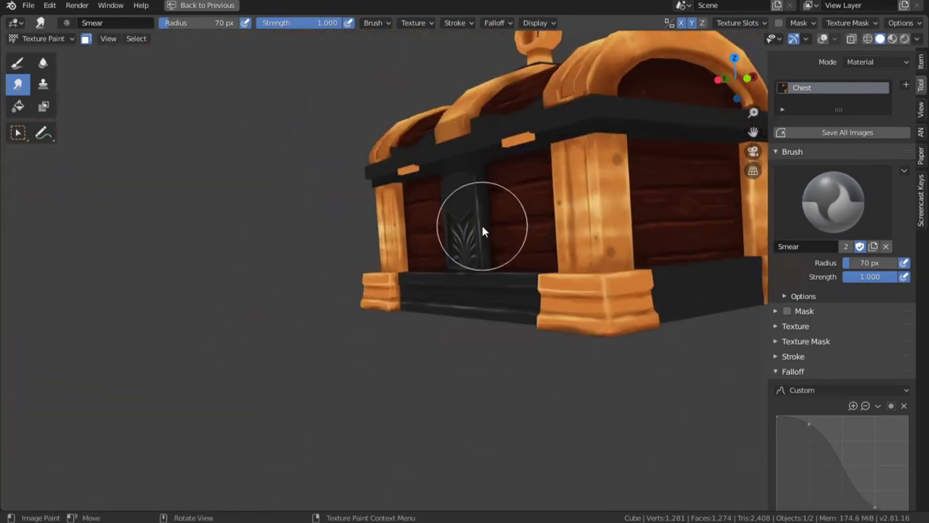
# Step: Smear the side edge highlights of the vertical metal strip beside the leaf panel at 47 px radius
pyautogui.scroll(6, 483, 228)
pyautogui.press('f')
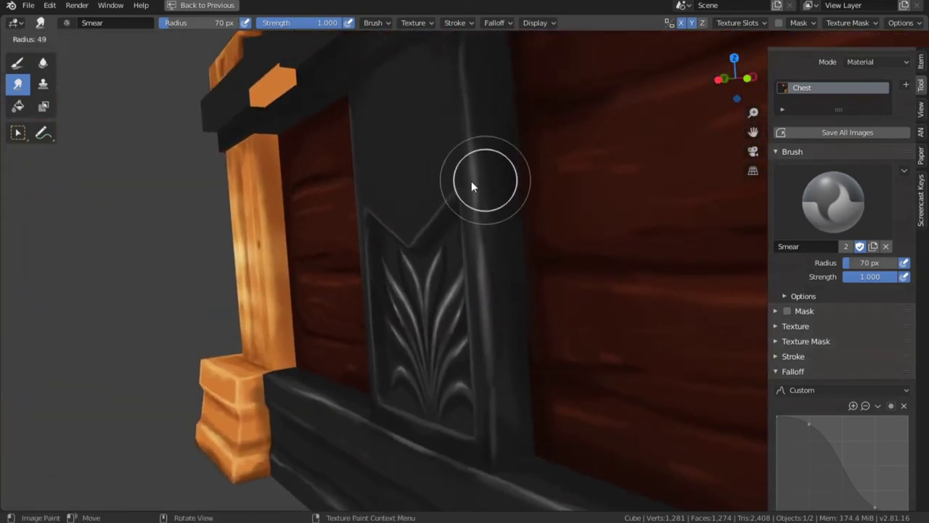
pyautogui.click(501, 244)
pyautogui.moveTo(501, 244)
pyautogui.mouseDown()
pyautogui.moveTo(504, 414)
pyautogui.moveTo(494, 331)
pyautogui.mouseUp()
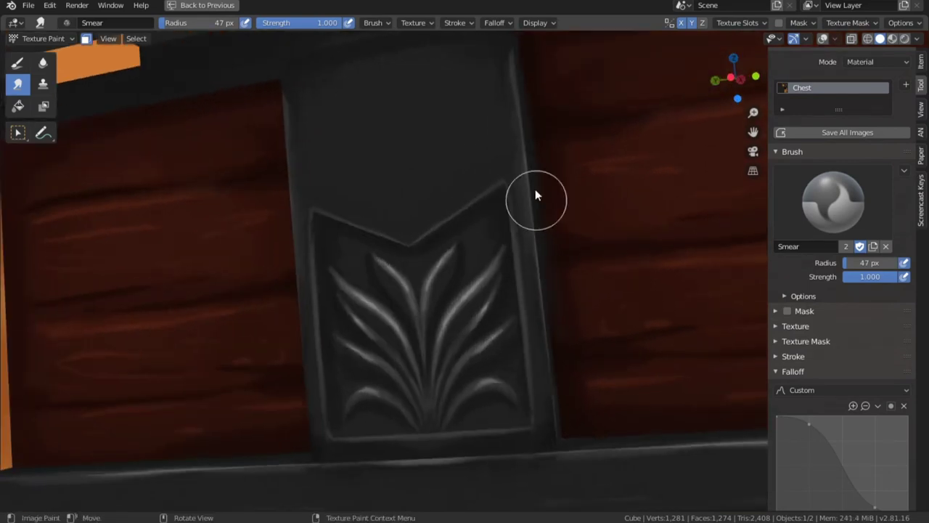
pyautogui.moveTo(501, 169); pyautogui.dragTo(520, 211)
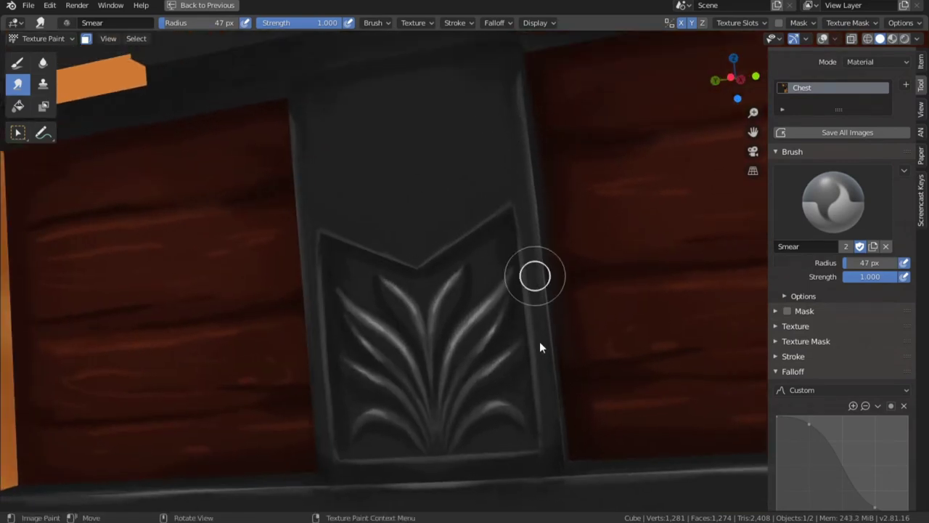
pyautogui.moveTo(539, 349); pyautogui.dragTo(502, 82)
pyautogui.moveTo(528, 264); pyautogui.dragTo(496, 88)
# Step: Paint sampled dark gray across the vertical strip's upper edge and down its side with the draw brush
pyautogui.click(17, 63)
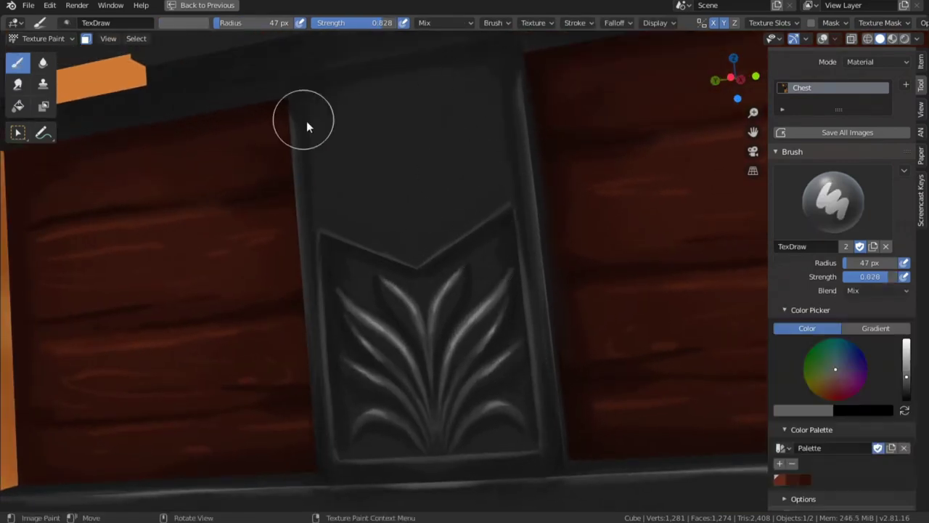
pyautogui.press('s')
pyautogui.moveTo(349, 107); pyautogui.dragTo(428, 84)
pyautogui.moveTo(499, 109)
pyautogui.mouseDown()
pyautogui.moveTo(474, 204)
pyautogui.moveTo(525, 248)
pyautogui.moveTo(533, 294)
pyautogui.mouseUp()
# Step: Examine the whole chest alongside its texture layout and check the base trim on the chest's side
pyautogui.scroll(-6, 550, 345)
pyautogui.moveTo(549, 344); pyautogui.dragTo(537, 322, button='middle')
pyautogui.scroll(-3, 637, 339)
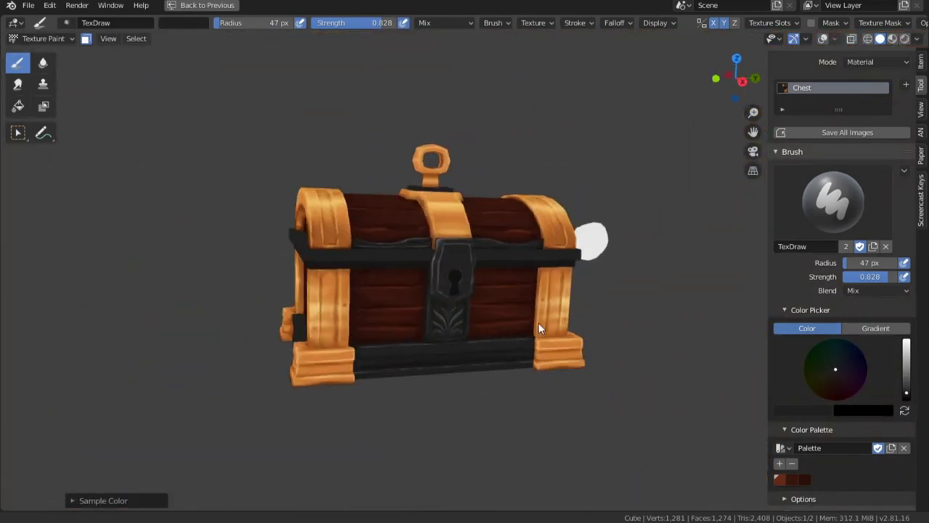
pyautogui.hotkey('ctrl', 'space')
pyautogui.scroll(-5, 167, 305)
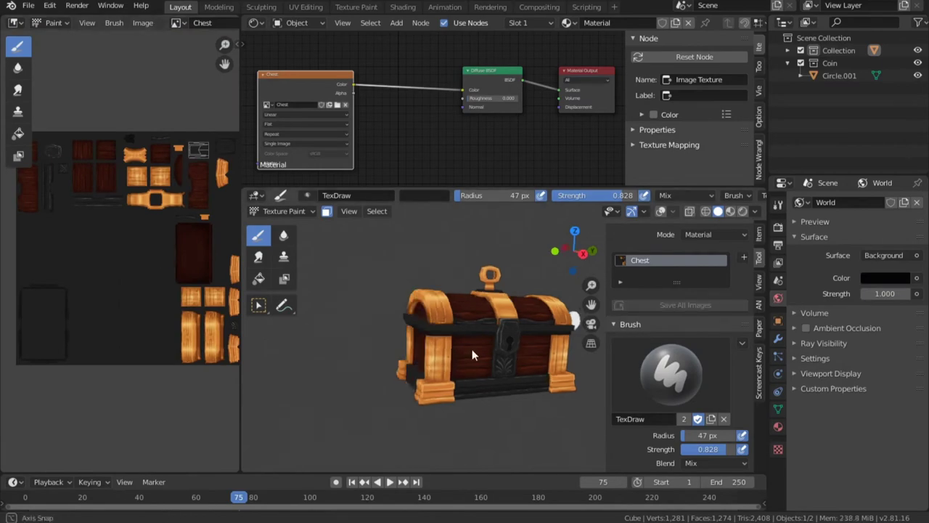
pyautogui.hotkey('ctrl', 'space')
pyautogui.hotkey('shift', 'alt', 'z')
pyautogui.moveTo(662, 264); pyautogui.dragTo(501, 254, button='middle')
pyautogui.moveTo(464, 279); pyautogui.dragTo(406, 303, button='middle')
pyautogui.keyDown('ctrl'); pyautogui.moveTo(479, 305); pyautogui.dragTo(485, 219, button='middle'); pyautogui.keyUp('ctrl')
pyautogui.hotkey('shift', 'alt', 'z')
pyautogui.hotkey('ctrl', 'space')
pyautogui.hotkey('ctrl', 'space')
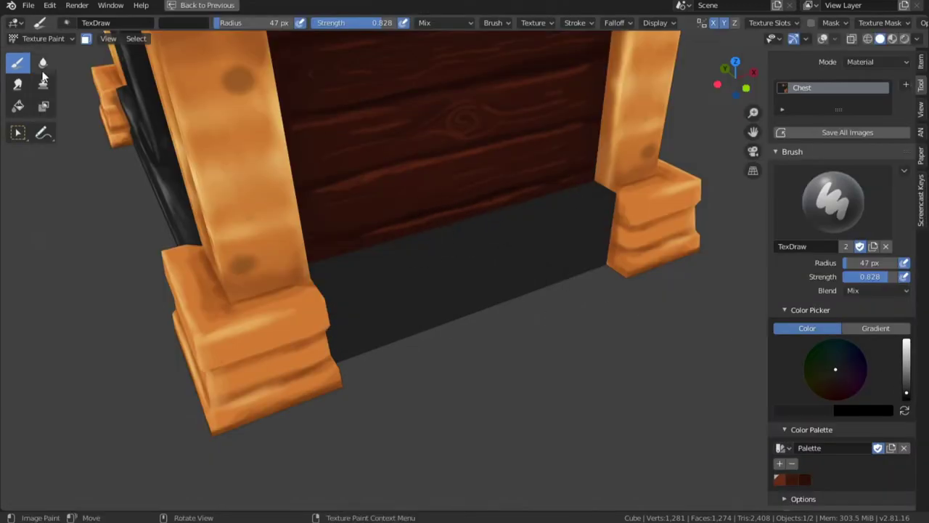
# Step: Paint brightened gray highlights along the ridges of the chest's side base trim at 24 px radius
pyautogui.press('s')
pyautogui.moveTo(482, 247)
pyautogui.mouseDown(button='middle')
pyautogui.moveTo(466, 248)
pyautogui.moveTo(589, 199)
pyautogui.moveTo(503, 256)
pyautogui.moveTo(563, 198)
pyautogui.moveTo(460, 242)
pyautogui.moveTo(525, 249)
pyautogui.moveTo(581, 294)
pyautogui.mouseUp(button='middle')
pyautogui.scroll(1, 718, 223)
pyautogui.scroll(3, 581, 294)
pyautogui.moveTo(581, 294); pyautogui.dragTo(608, 313, button='middle')
pyautogui.hotkey('shift', 'alt', 'z')
pyautogui.moveTo(905, 394); pyautogui.dragTo(907, 382)
pyautogui.press('f')
pyautogui.click(548, 299)
pyautogui.moveTo(656, 244)
pyautogui.mouseDown(button='middle')
pyautogui.moveTo(687, 222)
pyautogui.moveTo(492, 331)
pyautogui.moveTo(503, 249)
pyautogui.mouseUp(button='middle')
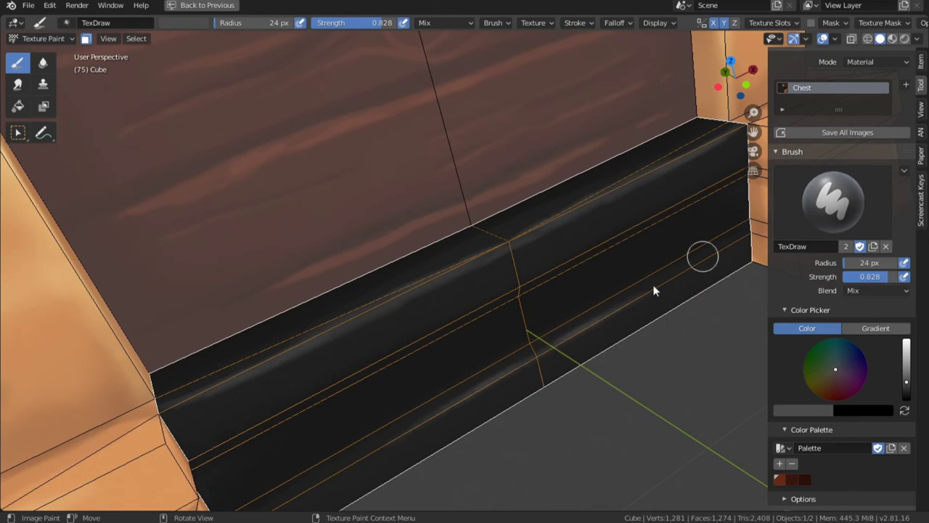
pyautogui.moveTo(707, 256); pyautogui.dragTo(669, 158, button='middle')
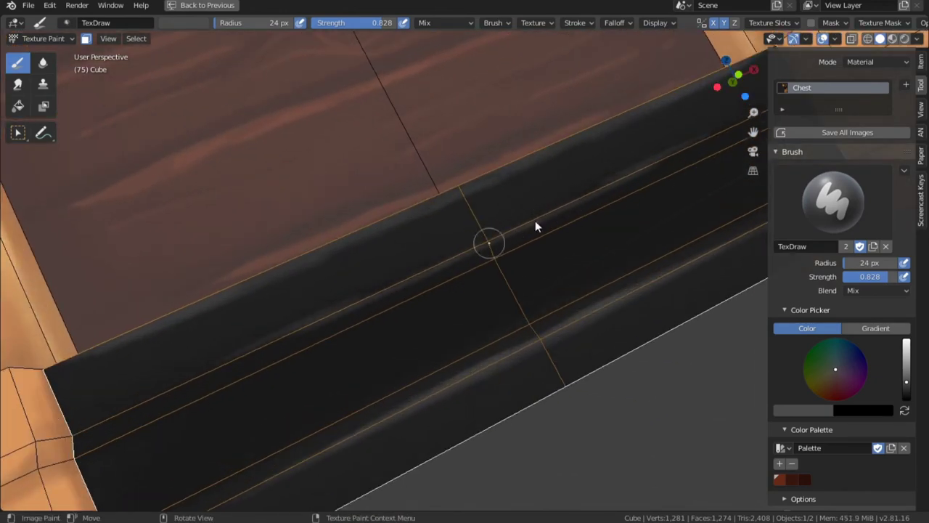
pyautogui.moveTo(535, 222); pyautogui.dragTo(564, 264, button='middle')
# Step: Paint sampled dark gray between the highlights of the side base trim to deepen its recesses
pyautogui.press('s')
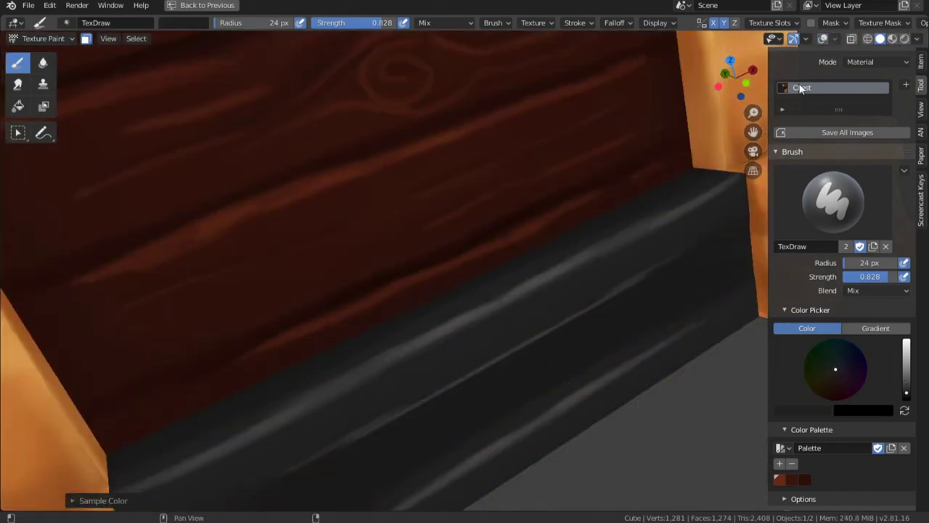
pyautogui.moveTo(645, 218); pyautogui.dragTo(624, 199, button='middle')
pyautogui.moveTo(566, 273); pyautogui.dragTo(439, 350)
pyautogui.moveTo(693, 295); pyautogui.dragTo(363, 487)
pyautogui.scroll(-6, 649, 299)
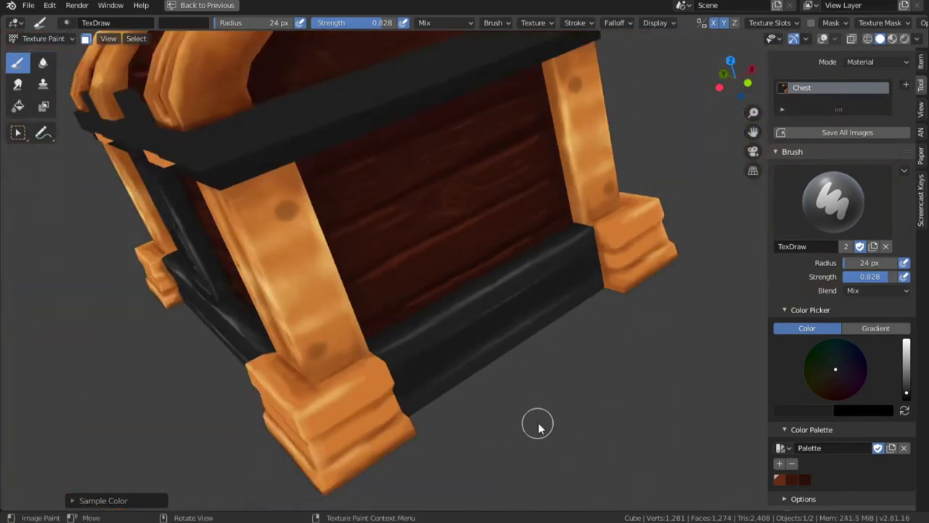
# Step: Isolate the wavy metal trim along the lid's front lower edge and fill it with sampled dark gray
pyautogui.moveTo(539, 425)
pyautogui.mouseDown(button='middle')
pyautogui.moveTo(665, 381)
pyautogui.moveTo(485, 419)
pyautogui.moveTo(404, 385)
pyautogui.moveTo(536, 228)
pyautogui.moveTo(549, 326)
pyautogui.moveTo(332, 313)
pyautogui.moveTo(482, 295)
pyautogui.moveTo(164, 155)
pyautogui.mouseUp(button='middle')
pyautogui.click(18, 106)
pyautogui.press('s')
pyautogui.moveTo(449, 253)
pyautogui.mouseDown(button='middle')
pyautogui.moveTo(411, 302)
pyautogui.moveTo(419, 284)
pyautogui.mouseUp(button='middle')
pyautogui.scroll(3, 419, 285)
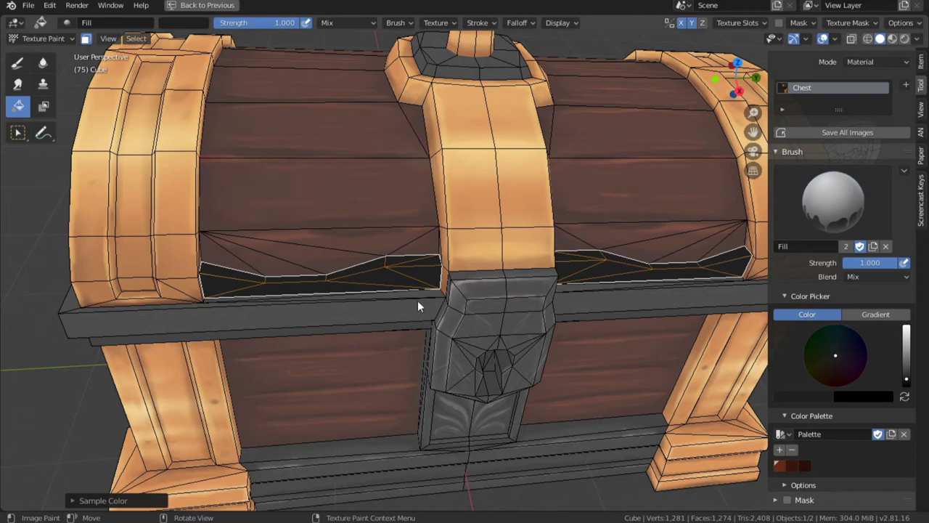
pyautogui.moveTo(417, 300); pyautogui.dragTo(589, 237, button='middle')
pyautogui.scroll(2, 537, 239)
pyautogui.press('s')
pyautogui.click(404, 244)
pyautogui.moveTo(404, 245); pyautogui.dragTo(459, 256, button='middle')
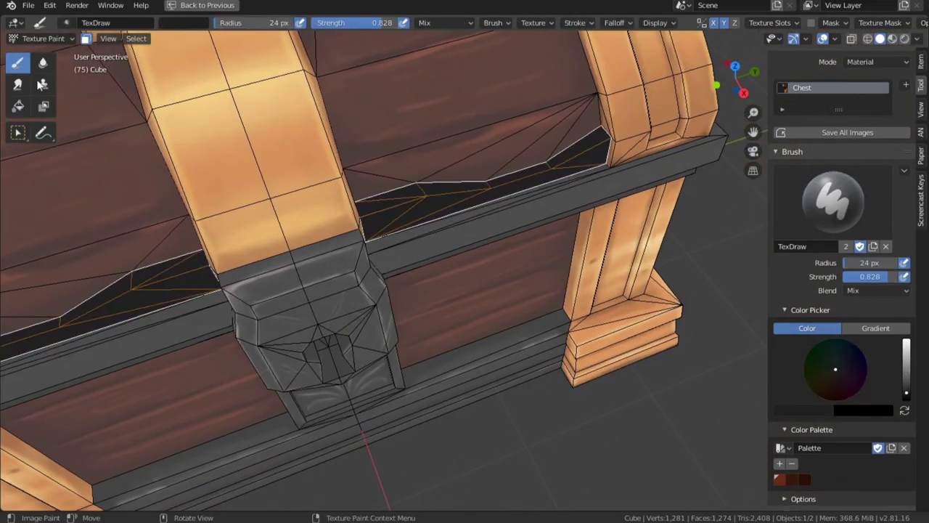
# Step: Paint a gray highlight following the wavy upper edge of the lid's front trim at 19 px radius
pyautogui.scroll(3, 514, 222)
pyautogui.press('f')
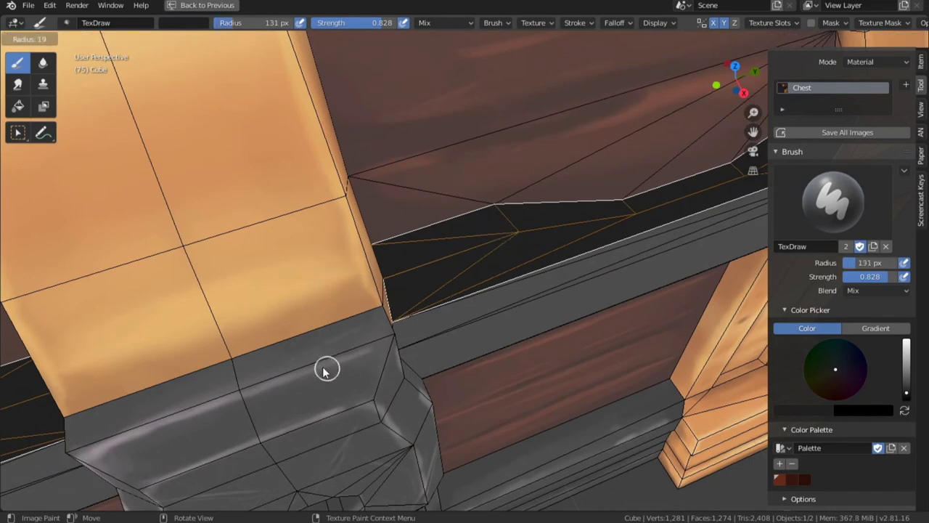
pyautogui.click(326, 369)
pyautogui.press('s')
pyautogui.moveTo(404, 274); pyautogui.dragTo(560, 227)
pyautogui.moveTo(618, 220); pyautogui.dragTo(608, 223, button='middle')
pyautogui.scroll(2, 609, 229)
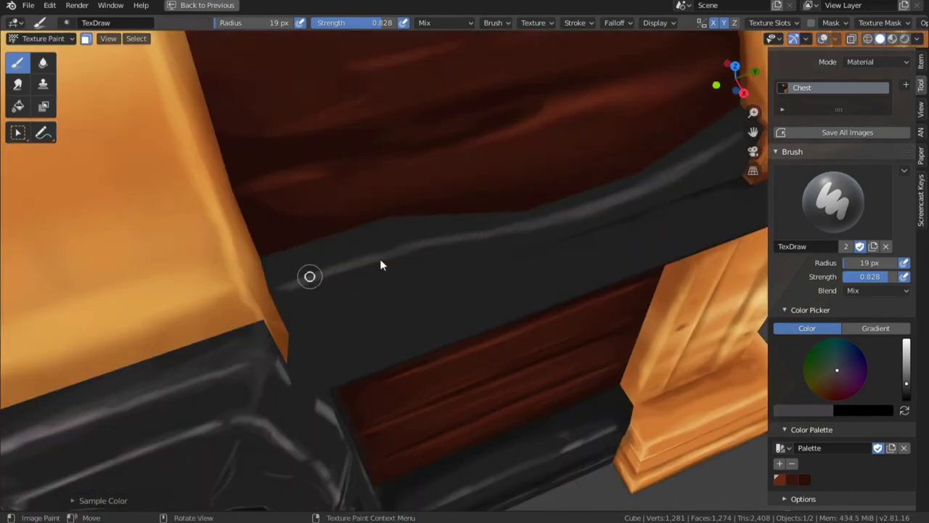
# Step: Refine the wavy trim and the adjoining lower wood edge with sampled dark and gray tones, adding a lower highlight
pyautogui.press('s')
pyautogui.press('s')
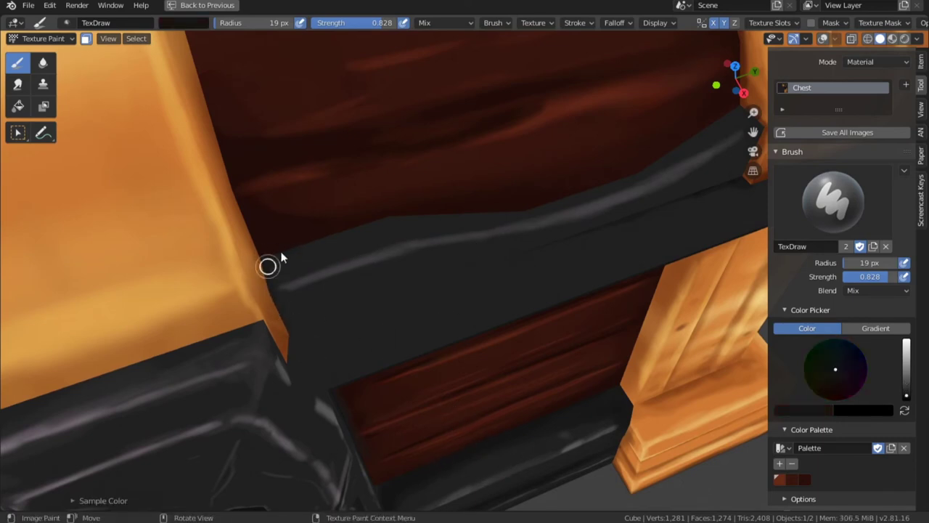
pyautogui.keyDown('shift'); pyautogui.moveTo(644, 163); pyautogui.dragTo(549, 205, button='middle'); pyautogui.keyUp('shift')
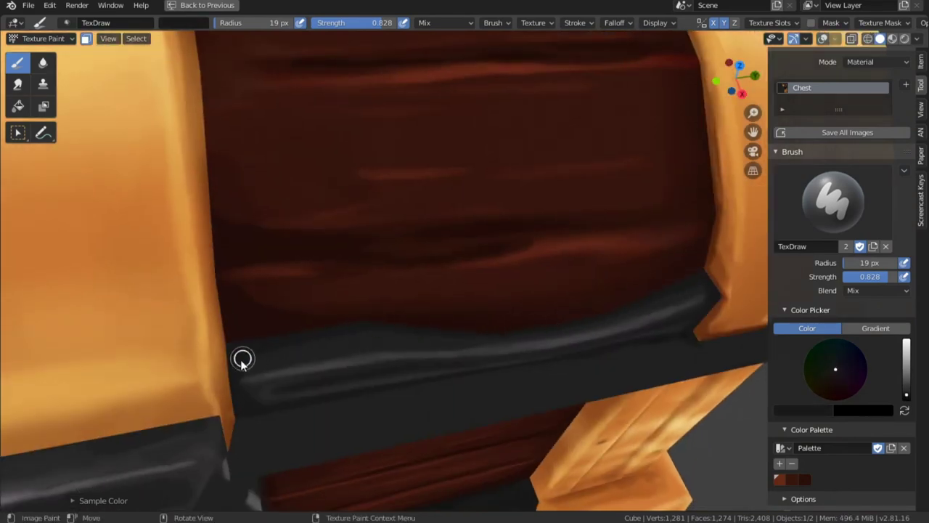
pyautogui.press('s')
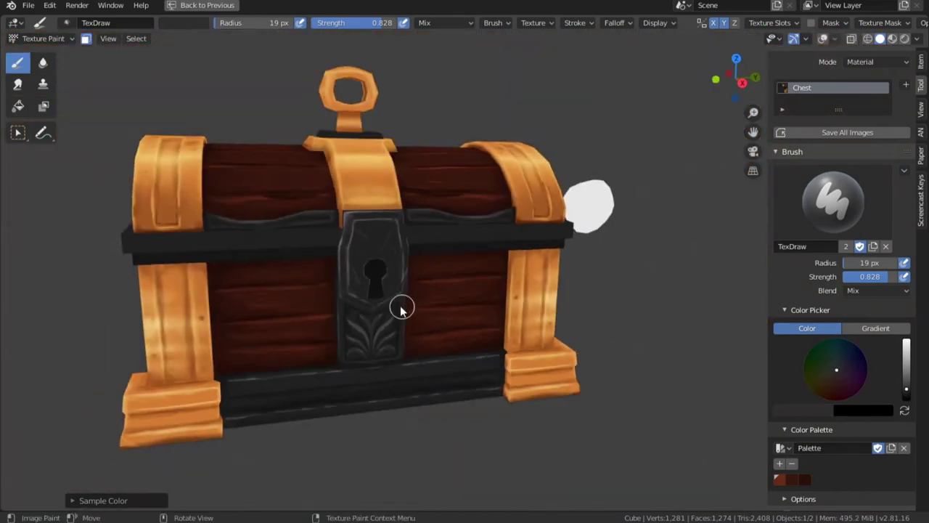
# Step: Paint a soft gray tone along the edges of the dark plate under the lid's ring handle at 19 px radius
pyautogui.moveTo(401, 308); pyautogui.dragTo(370, 230, button='middle')
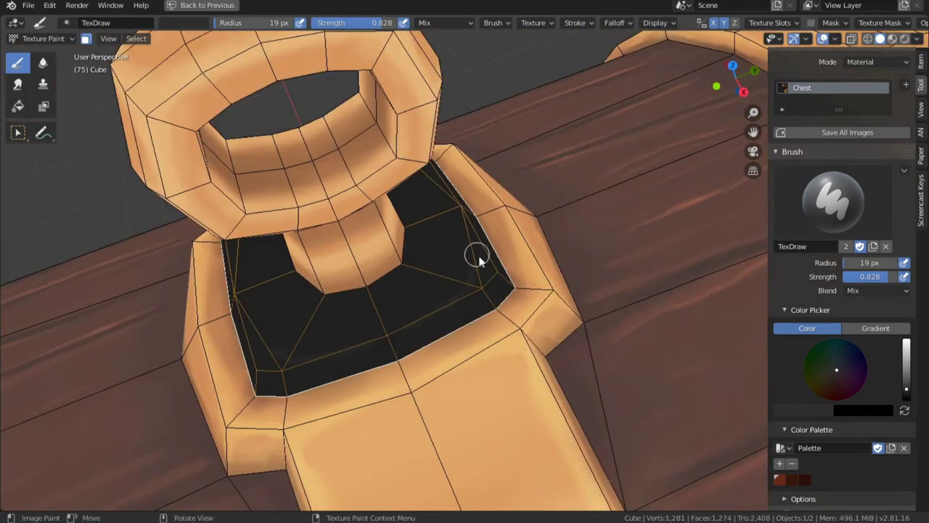
pyautogui.moveTo(476, 255); pyautogui.dragTo(304, 311, button='middle')
pyautogui.scroll(2, 303, 323)
pyautogui.moveTo(303, 335)
pyautogui.mouseDown()
pyautogui.moveTo(323, 317)
pyautogui.moveTo(354, 250)
pyautogui.moveTo(321, 353)
pyautogui.mouseUp()
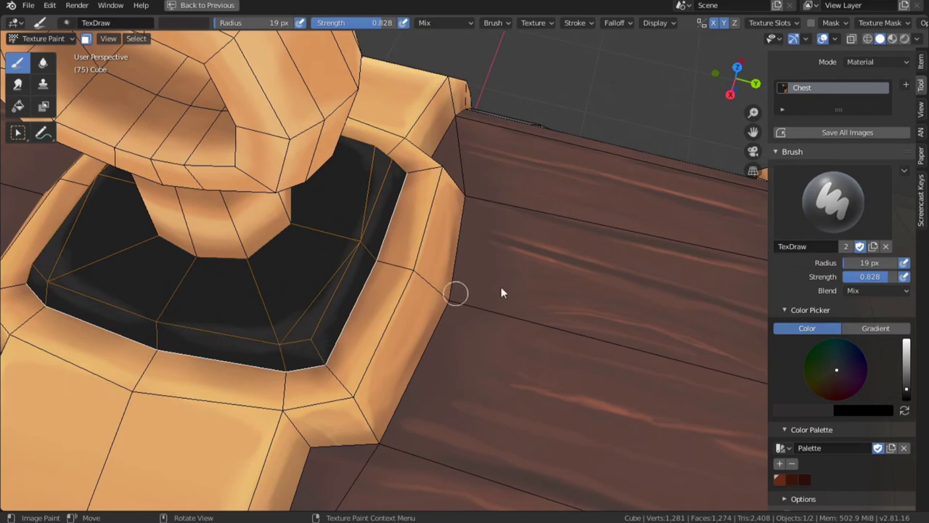
# Step: Paint lighter gray highlights along the handle plate's beveled edges and corners at 14 px radius, refining them with sampled tones
pyautogui.click(905, 376)
pyautogui.click(823, 39)
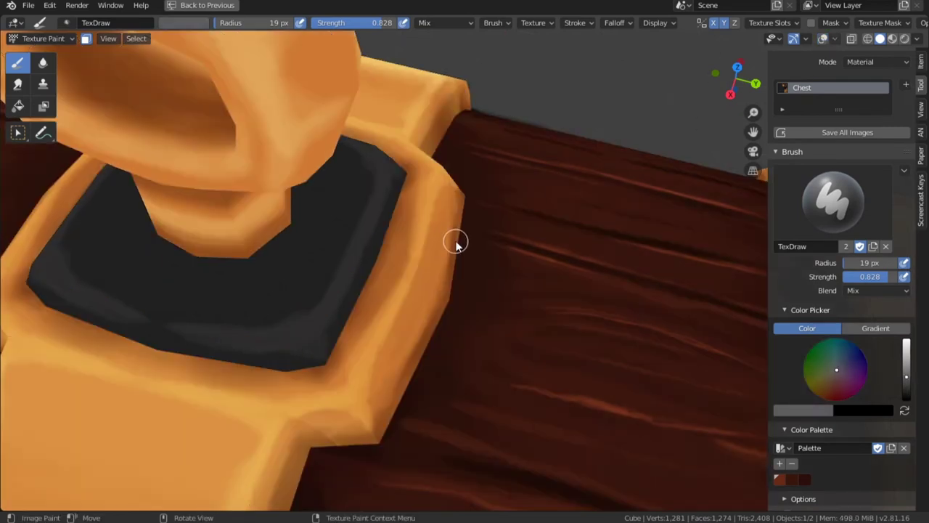
pyautogui.press('f')
pyautogui.click(302, 339)
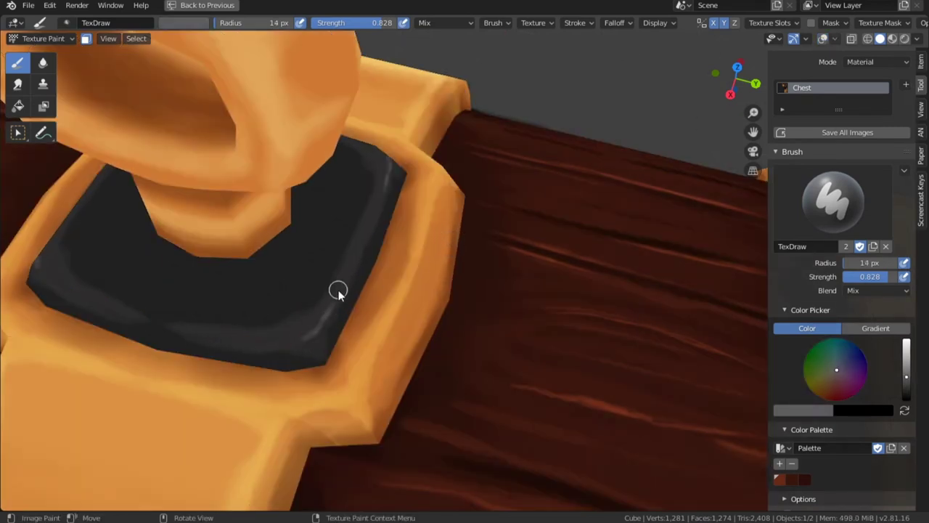
pyautogui.moveTo(142, 427)
pyautogui.mouseDown(button='middle')
pyautogui.moveTo(40, 330)
pyautogui.moveTo(260, 321)
pyautogui.moveTo(385, 365)
pyautogui.moveTo(384, 315)
pyautogui.mouseUp(button='middle')
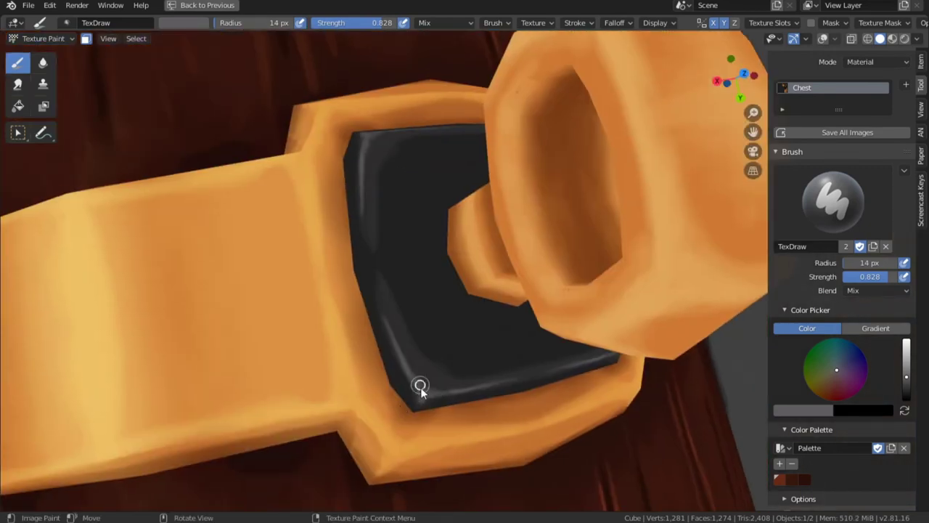
pyautogui.press('s')
pyautogui.moveTo(413, 405); pyautogui.dragTo(431, 403)
pyautogui.press('s')
pyautogui.moveTo(367, 225)
pyautogui.mouseDown()
pyautogui.moveTo(400, 360)
pyautogui.moveTo(376, 285)
pyautogui.mouseUp()
# Step: Darken the handle plate's surface around the base of the ring with sampled near-black at 34 px radius
pyautogui.press('s')
pyautogui.press('f')
pyautogui.click(395, 263)
pyautogui.press('s')
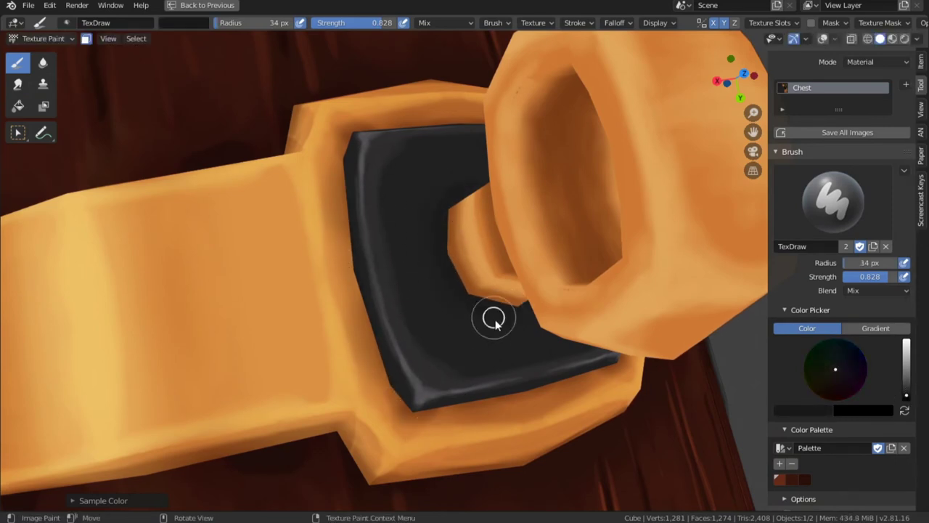
pyautogui.moveTo(492, 315); pyautogui.dragTo(359, 178, button='middle')
pyautogui.press('s')
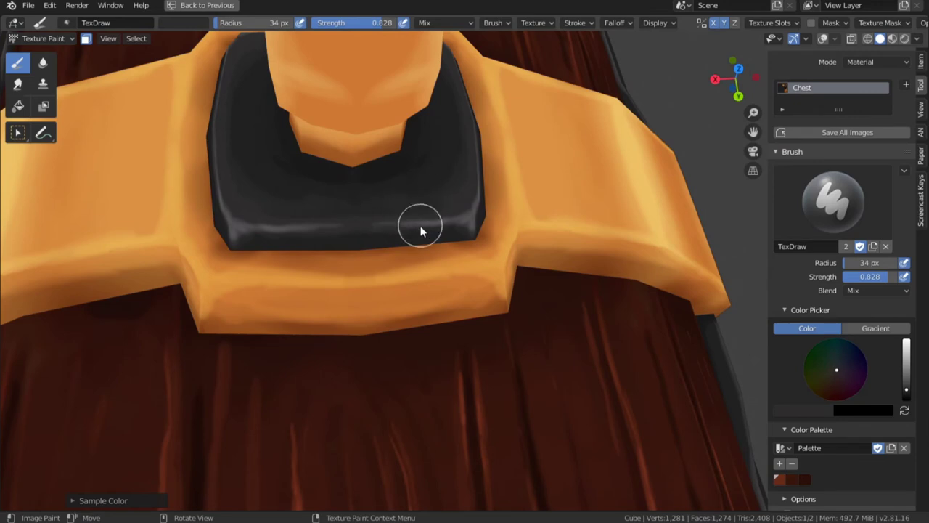
# Step: Even out the highlight along the handle plate's side edge with sampled gray at 27 px radius
pyautogui.press('s')
pyautogui.press('s')
pyautogui.press('f')
pyautogui.click(233, 229)
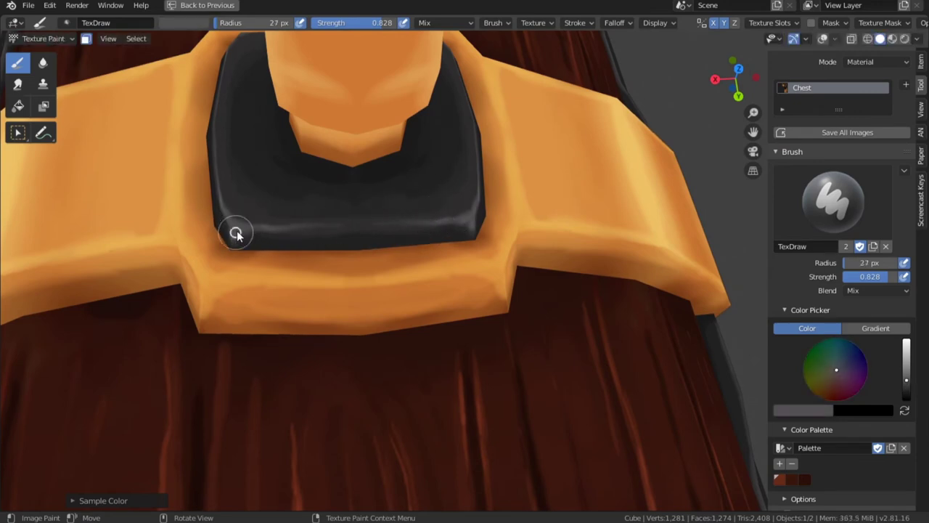
pyautogui.moveTo(236, 233); pyautogui.dragTo(323, 230)
pyautogui.press('s')
# Step: Paint crisp light-gray highlights on the handle plate's corner and adjoining edges at 13 px radius
pyautogui.moveTo(323, 230); pyautogui.dragTo(435, 261, button='middle')
pyautogui.press('f')
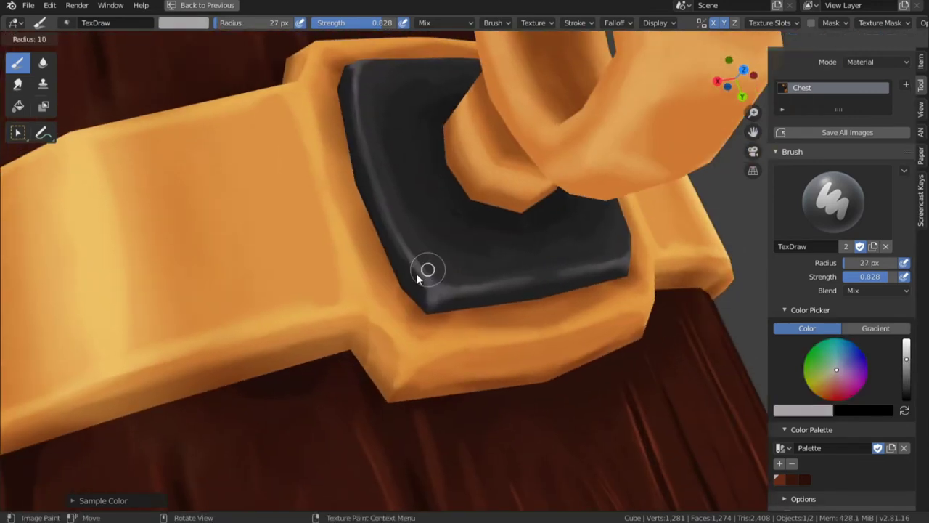
pyautogui.click(435, 292)
pyautogui.scroll(2, 441, 305)
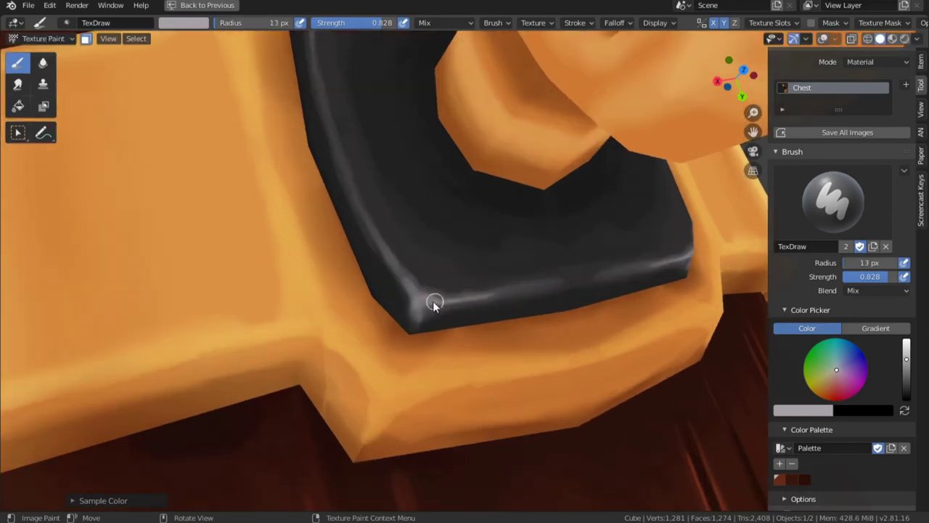
pyautogui.press('f')
pyautogui.click(406, 284)
pyautogui.moveTo(373, 210); pyautogui.dragTo(315, 44)
# Step: Brighten the upper edge of the wavy front lid trim with sampled gray at 13 px radius and retouch it with dark tones
pyautogui.scroll(-8, 403, 248)
pyautogui.moveTo(406, 248)
pyautogui.mouseDown(button='middle')
pyautogui.moveTo(564, 236)
pyautogui.moveTo(598, 255)
pyautogui.mouseUp(button='middle')
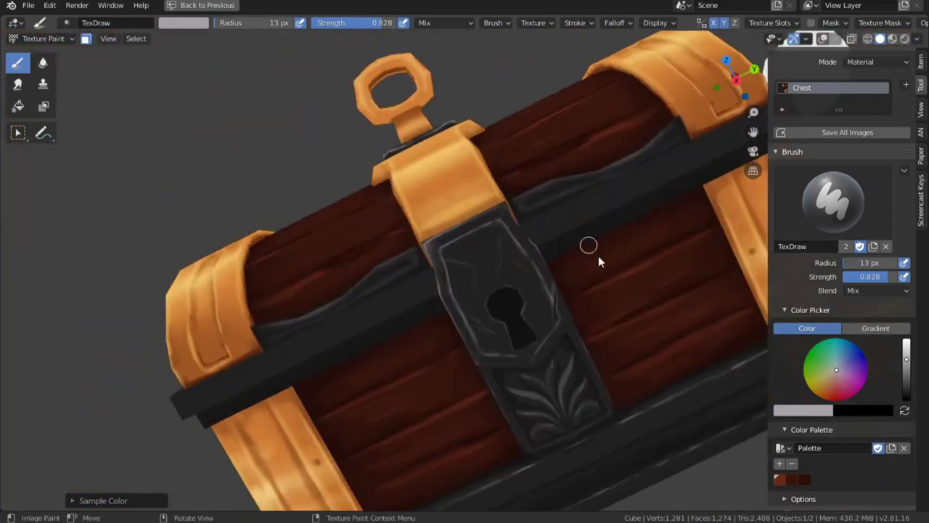
pyautogui.scroll(7, 421, 305)
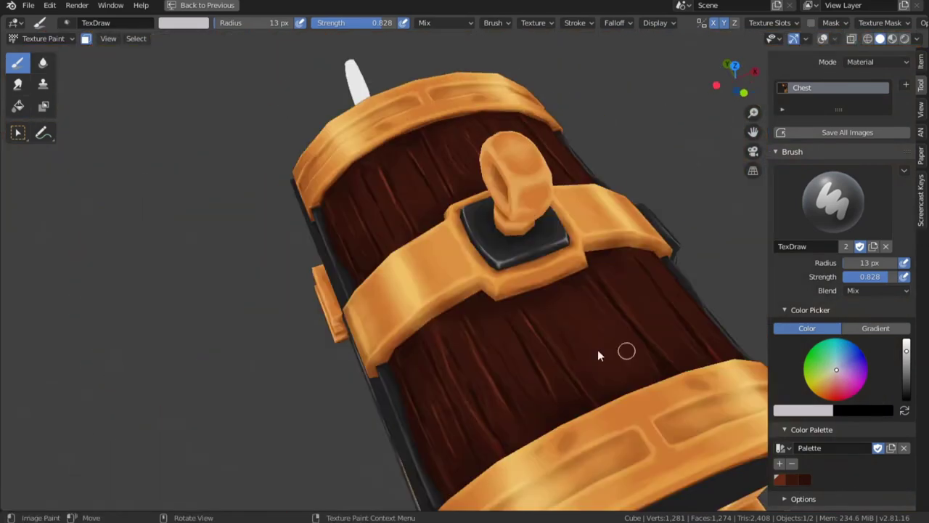
pyautogui.moveTo(598, 350); pyautogui.dragTo(483, 353, button='middle')
pyautogui.moveTo(452, 421); pyautogui.dragTo(551, 413, button='middle')
pyautogui.moveTo(347, 182)
pyautogui.keyDown('ctrl'); pyautogui.mouseDown(button='middle')
pyautogui.moveTo(409, 191)
pyautogui.moveTo(577, 371)
pyautogui.mouseUp(button='middle'); pyautogui.keyUp('ctrl')
pyautogui.press('s')
pyautogui.scroll(2, 537, 344)
pyautogui.scroll(1, 451, 326)
pyautogui.moveTo(434, 334); pyautogui.dragTo(518, 313)
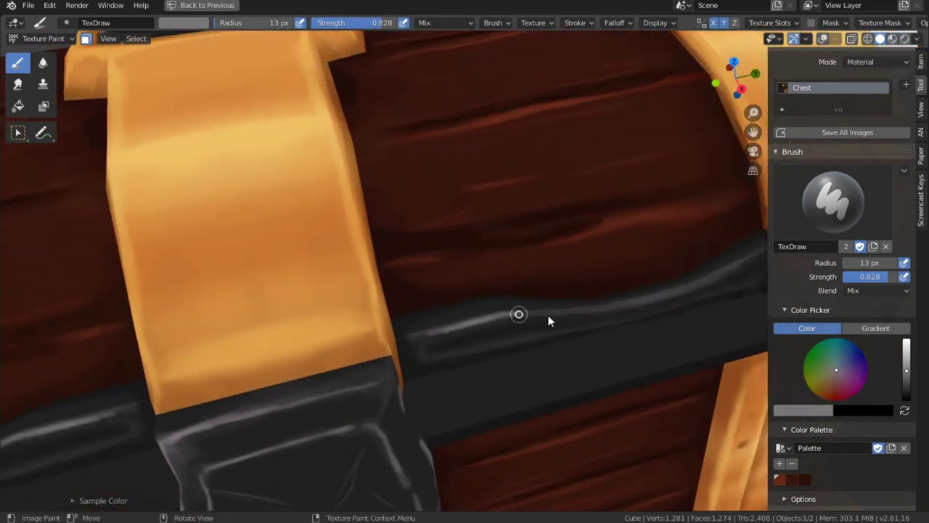
pyautogui.moveTo(692, 292); pyautogui.dragTo(428, 343)
pyautogui.press('s')
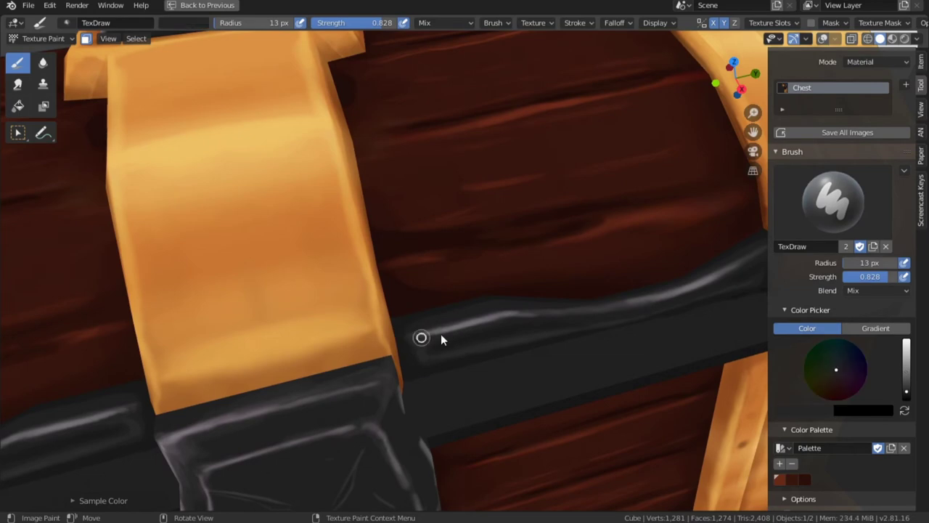
pyautogui.press('s')
pyautogui.press('s')
# Step: Paint thin light-gray highlights along the upper and lower edges of the front base trim at 6 px radius
pyautogui.moveTo(312, 483)
pyautogui.keyDown('shift'); pyautogui.mouseDown(button='middle')
pyautogui.moveTo(501, 303)
pyautogui.moveTo(566, 257)
pyautogui.mouseUp(button='middle'); pyautogui.keyUp('shift')
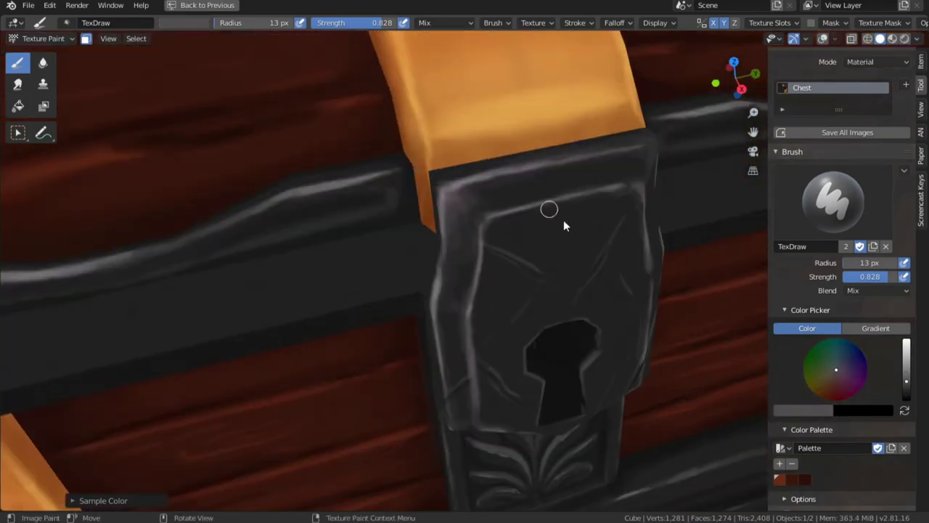
pyautogui.scroll(-9, 548, 373)
pyautogui.scroll(8, 552, 341)
pyautogui.moveTo(474, 300)
pyautogui.mouseDown(button='middle')
pyautogui.moveTo(214, 170)
pyautogui.moveTo(409, 252)
pyautogui.moveTo(517, 284)
pyautogui.mouseUp(button='middle')
pyautogui.scroll(3, 534, 280)
pyautogui.moveTo(520, 286); pyautogui.dragTo(438, 335)
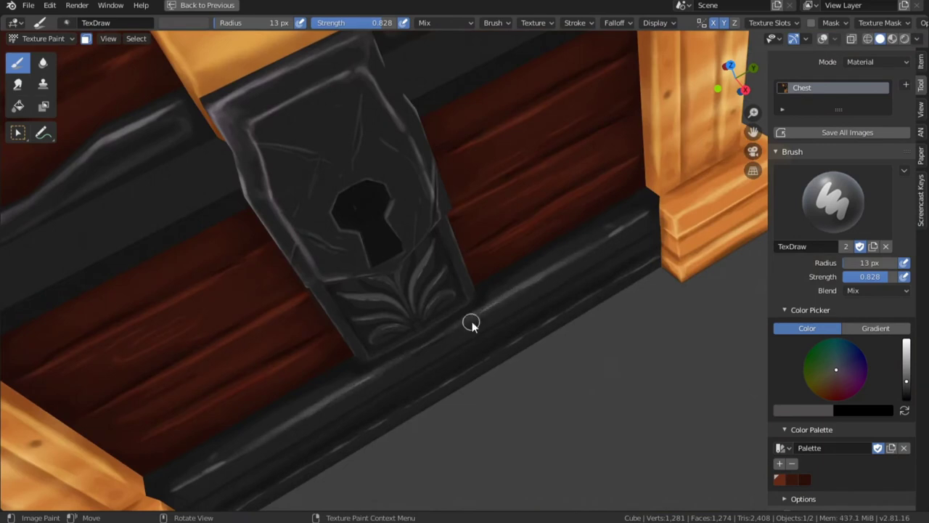
pyautogui.click(908, 361)
pyautogui.scroll(2, 542, 296)
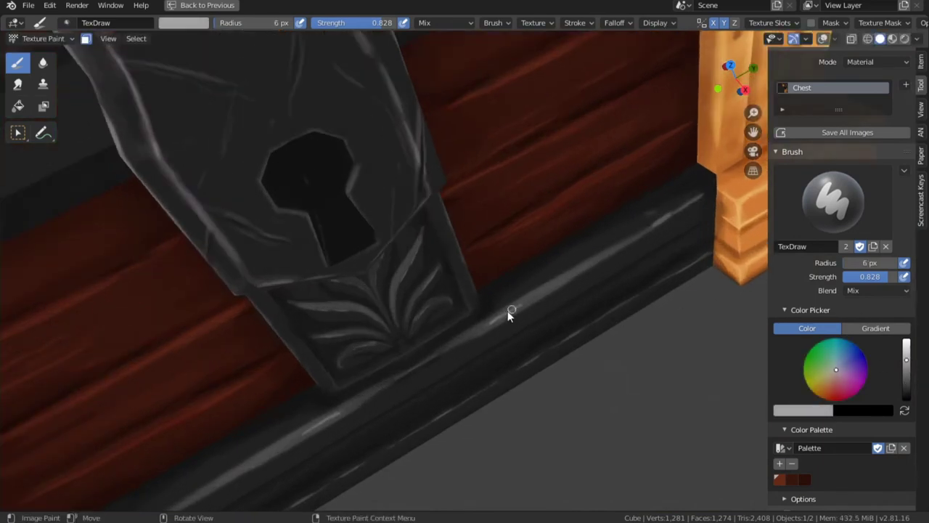
pyautogui.keyDown('shift'); pyautogui.moveTo(568, 276); pyautogui.dragTo(630, 222, button='middle'); pyautogui.keyUp('shift')
pyautogui.moveTo(501, 303); pyautogui.dragTo(577, 259)
pyautogui.keyDown('shift'); pyautogui.moveTo(602, 257); pyautogui.dragTo(593, 228, button='middle'); pyautogui.keyUp('shift')
pyautogui.moveTo(528, 316); pyautogui.dragTo(582, 285)
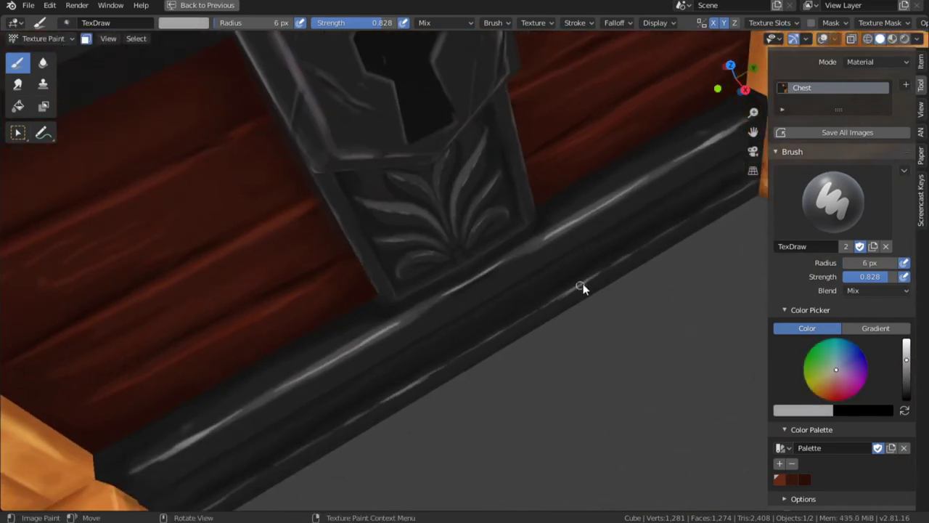
# Step: Paint a soft sampled-gray highlight along the edge of the dark rim on the chest's end at 24 px radius
pyautogui.scroll(-8, 399, 340)
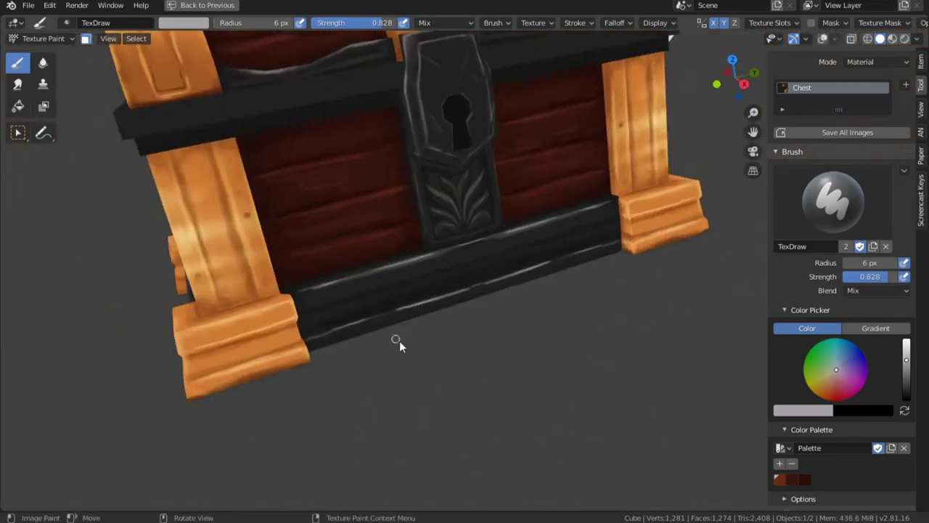
pyautogui.moveTo(399, 340); pyautogui.dragTo(376, 347, button='middle')
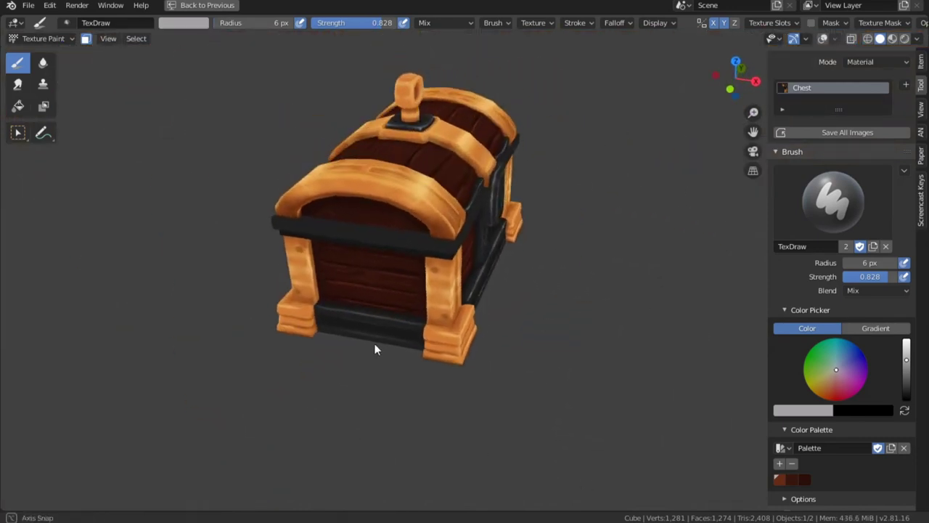
pyautogui.moveTo(396, 238); pyautogui.dragTo(603, 254, button='middle')
pyautogui.scroll(1, 552, 290)
pyautogui.moveTo(421, 355); pyautogui.dragTo(478, 337, button='middle')
pyautogui.hotkey('alt', 'shift', 'z')
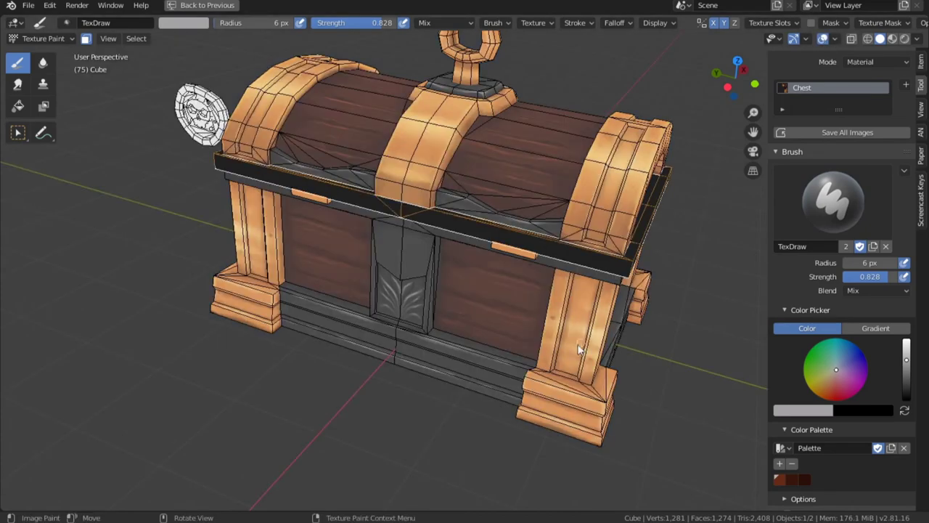
pyautogui.moveTo(578, 349); pyautogui.dragTo(512, 343, button='middle')
pyautogui.scroll(3, 512, 343)
pyautogui.press('s')
pyautogui.scroll(2, 436, 249)
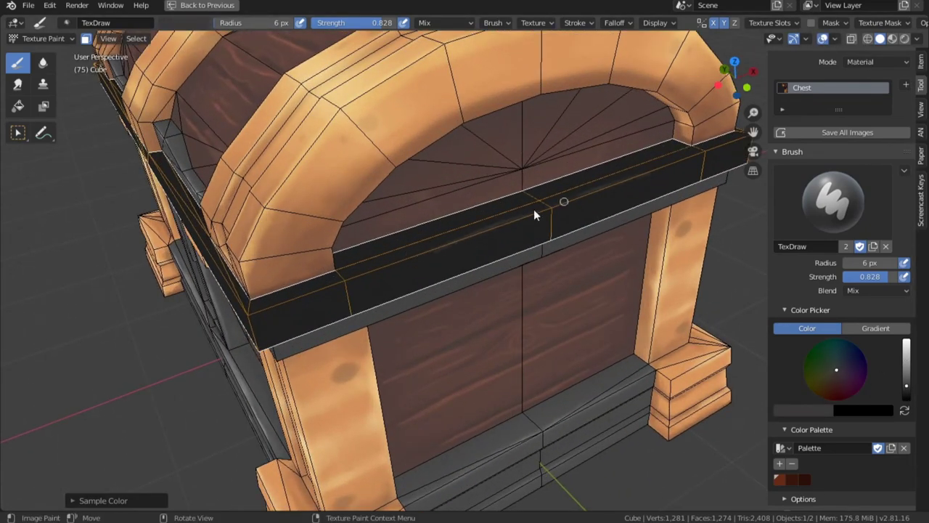
pyautogui.scroll(2, 535, 211)
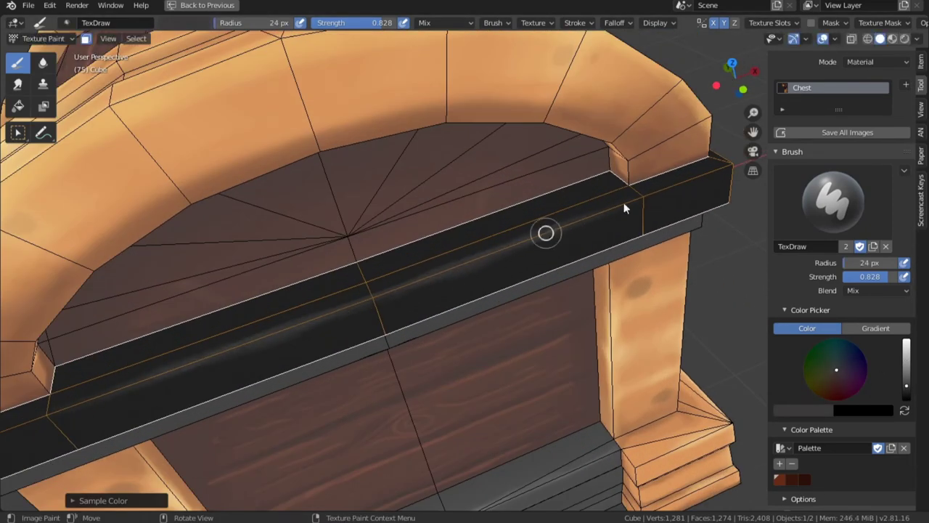
# Step: Continue the soft gray edge highlight around the rim onto the chest's front at 17 px radius
pyautogui.moveTo(624, 208)
pyautogui.mouseDown(button='middle')
pyautogui.moveTo(596, 259)
pyautogui.moveTo(562, 285)
pyautogui.mouseUp(button='middle')
pyautogui.moveTo(266, 325)
pyautogui.mouseDown(button='middle')
pyautogui.moveTo(446, 276)
pyautogui.moveTo(400, 288)
pyautogui.moveTo(319, 250)
pyautogui.moveTo(421, 195)
pyautogui.mouseUp(button='middle')
pyautogui.press('[')
pyautogui.press('[')
pyautogui.press('[')
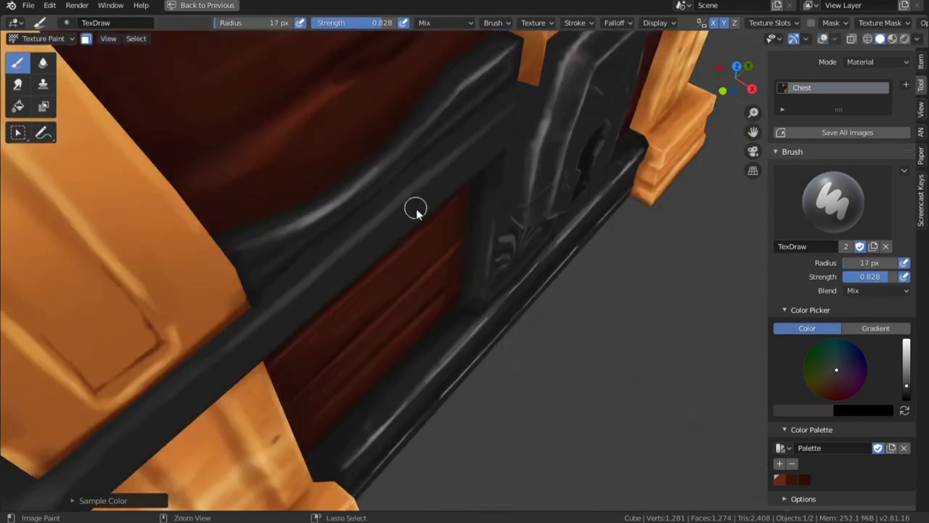
# Step: Add lighter gray highlights to the rim's corner and upper edges with sampled gray at 11 px radius
pyautogui.scroll(-8, 450, 283)
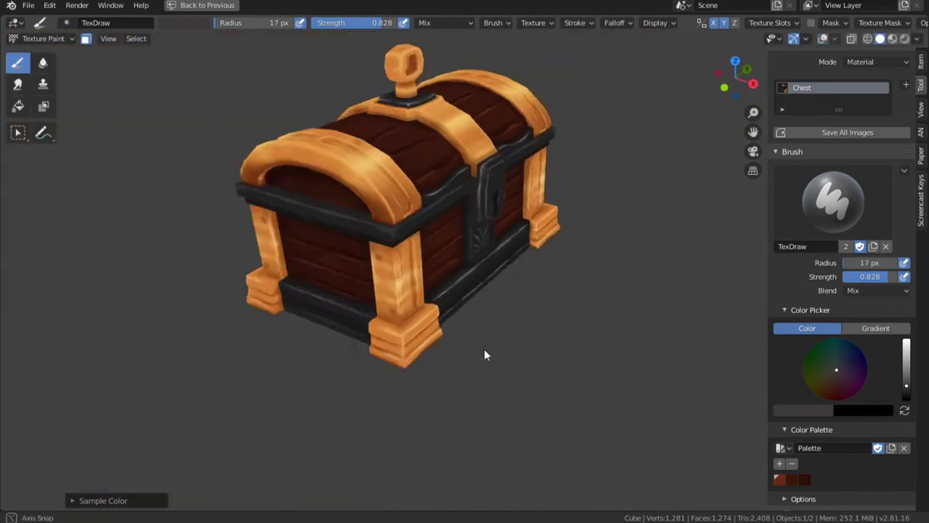
pyautogui.moveTo(487, 353); pyautogui.dragTo(472, 269, button='middle')
pyautogui.scroll(6, 479, 239)
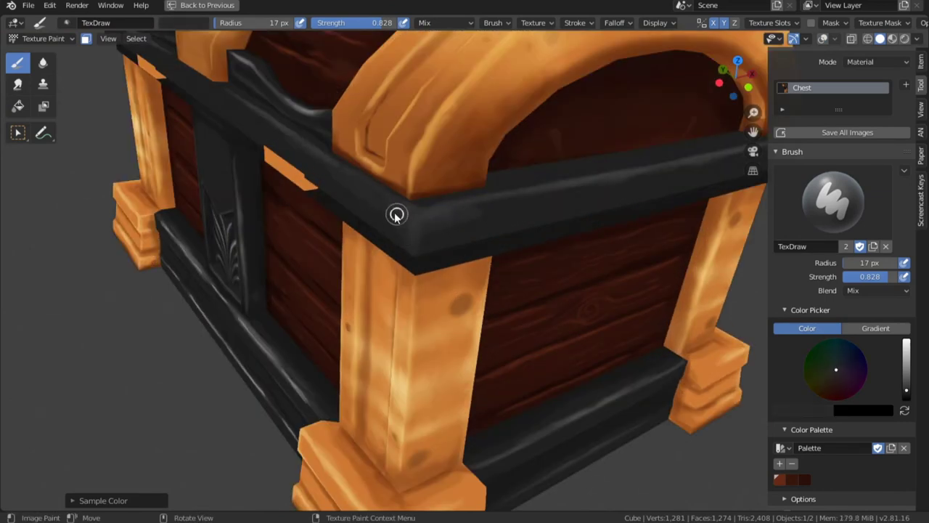
pyautogui.press('s')
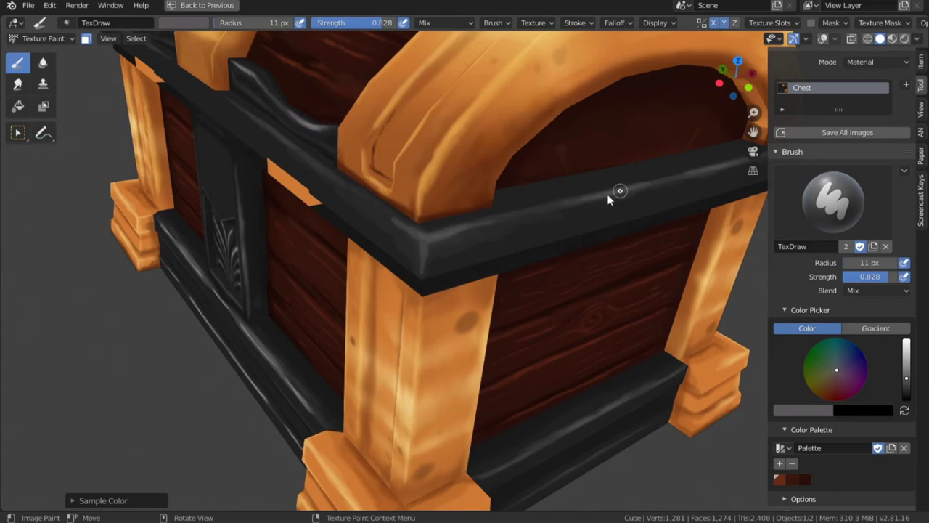
pyautogui.moveTo(459, 211); pyautogui.dragTo(357, 258, button='middle')
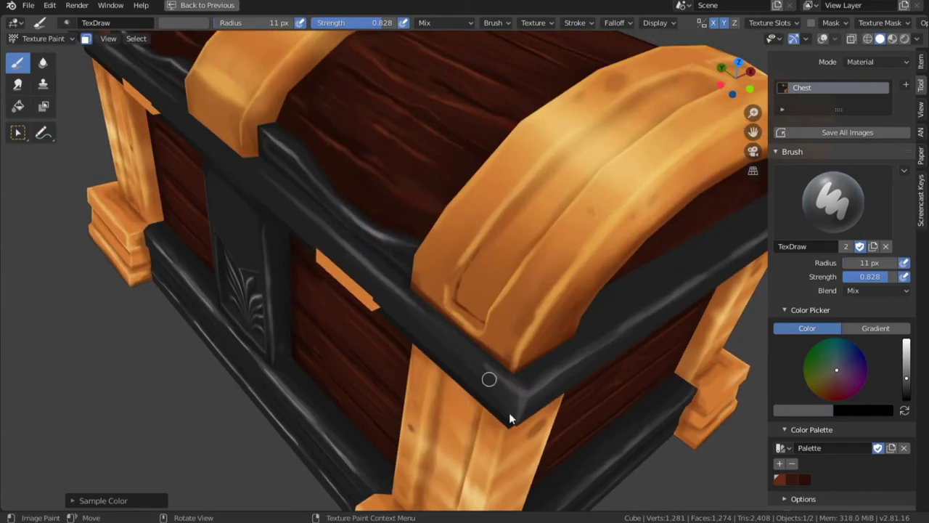
pyautogui.scroll(-6, 508, 419)
# Step: Darken the lower part of the rim around the chest with sampled near-black at 19 px radius
pyautogui.moveTo(509, 413); pyautogui.dragTo(458, 225, button='middle')
pyautogui.press('s')
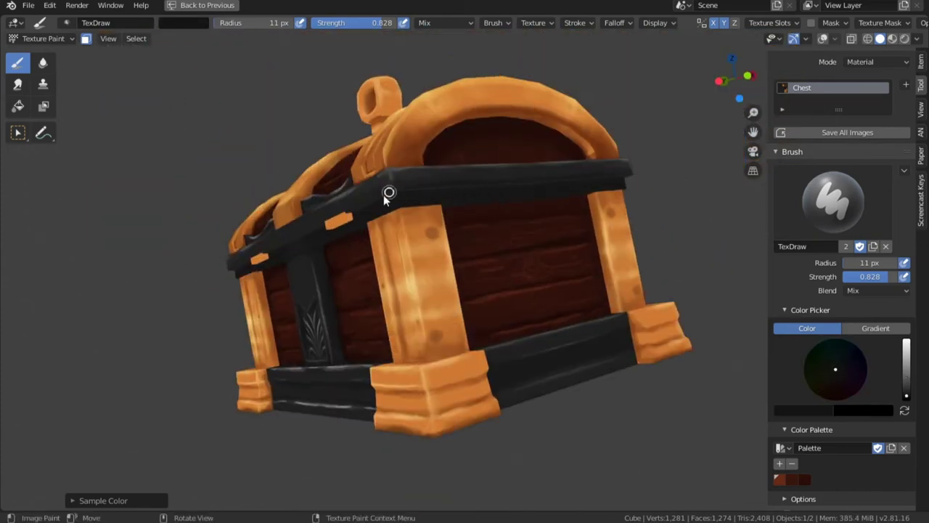
pyautogui.moveTo(385, 196)
pyautogui.mouseDown(button='middle')
pyautogui.moveTo(516, 162)
pyautogui.moveTo(406, 236)
pyautogui.moveTo(421, 233)
pyautogui.moveTo(400, 143)
pyautogui.mouseUp(button='middle')
pyautogui.scroll(3, 400, 144)
pyautogui.press('f')
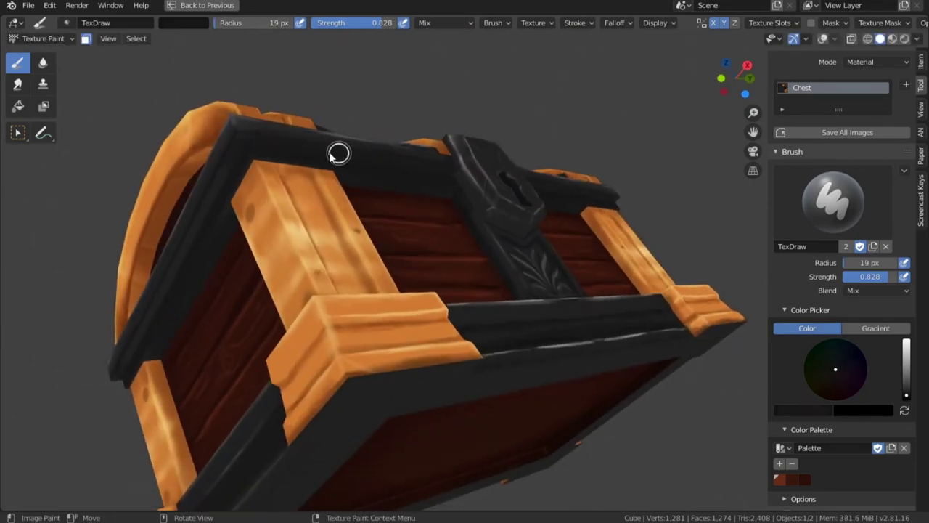
pyautogui.scroll(-4, 188, 227)
pyautogui.moveTo(314, 225); pyautogui.dragTo(196, 218, button='middle')
pyautogui.scroll(4, 382, 103)
pyautogui.keyDown('shift'); pyautogui.moveTo(382, 103); pyautogui.dragTo(362, 154, button='middle'); pyautogui.keyUp('shift')
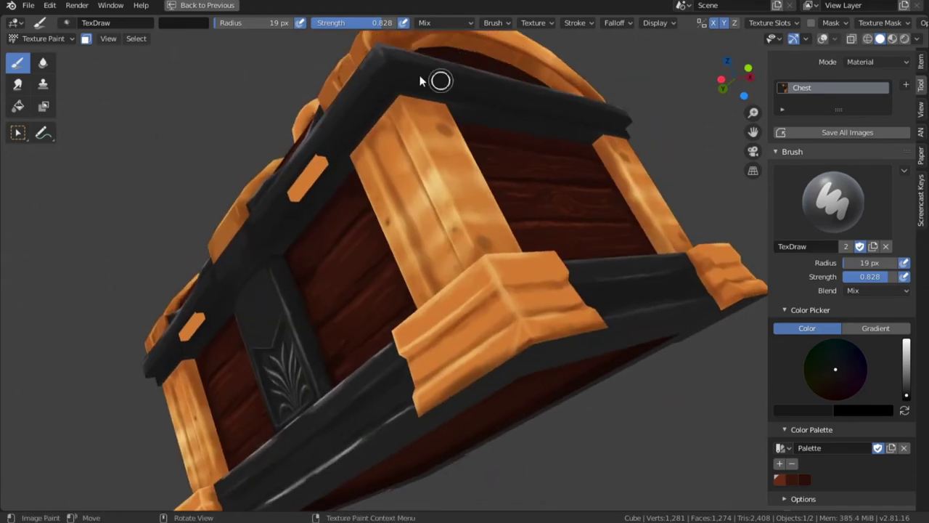
# Step: Refine the rear rim beneath the wavy lid trim with sampled dark gray at 12 px radius
pyautogui.moveTo(253, 270); pyautogui.dragTo(450, 332, button='middle')
pyautogui.scroll(4, 450, 331)
pyautogui.press('s')
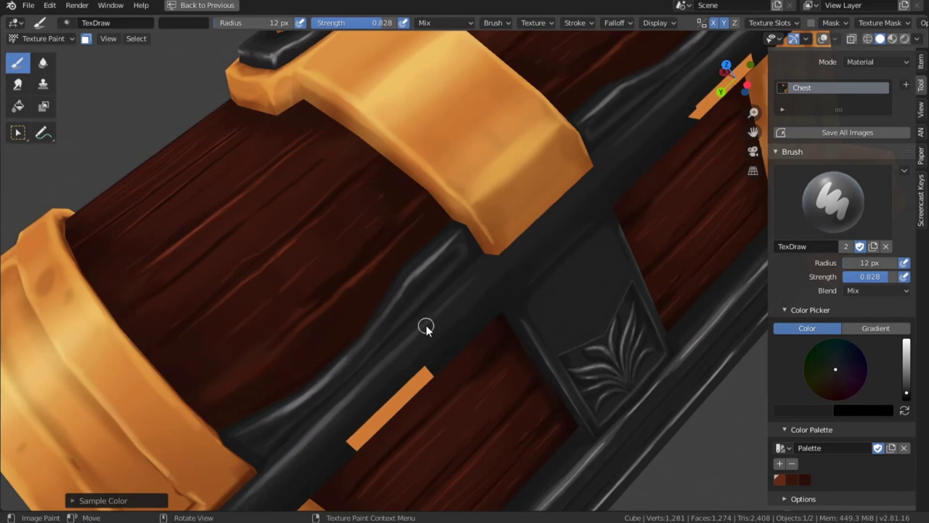
# Step: Shade the small orange hinge plate on the rear rim with sampled darker orange at 12 px radius
pyautogui.scroll(-6, 527, 287)
pyautogui.moveTo(526, 287); pyautogui.dragTo(335, 206, button='middle')
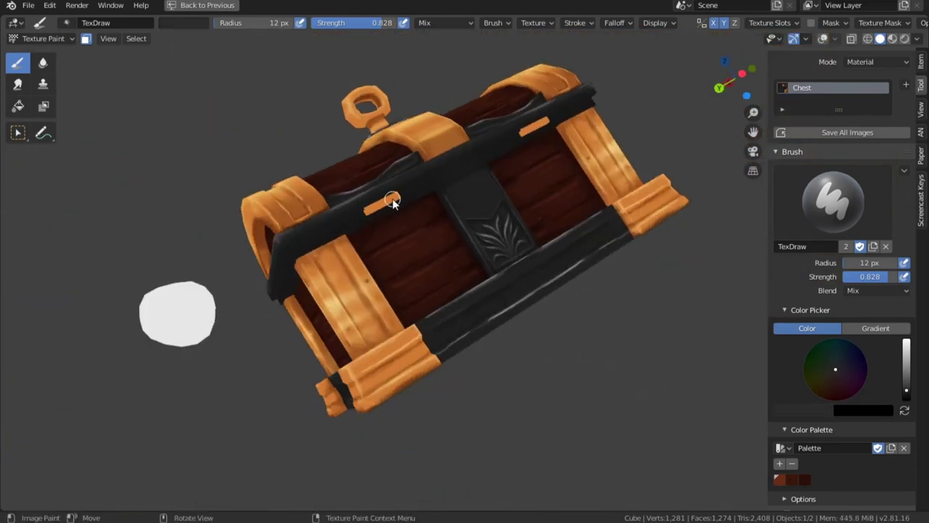
pyautogui.press('s')
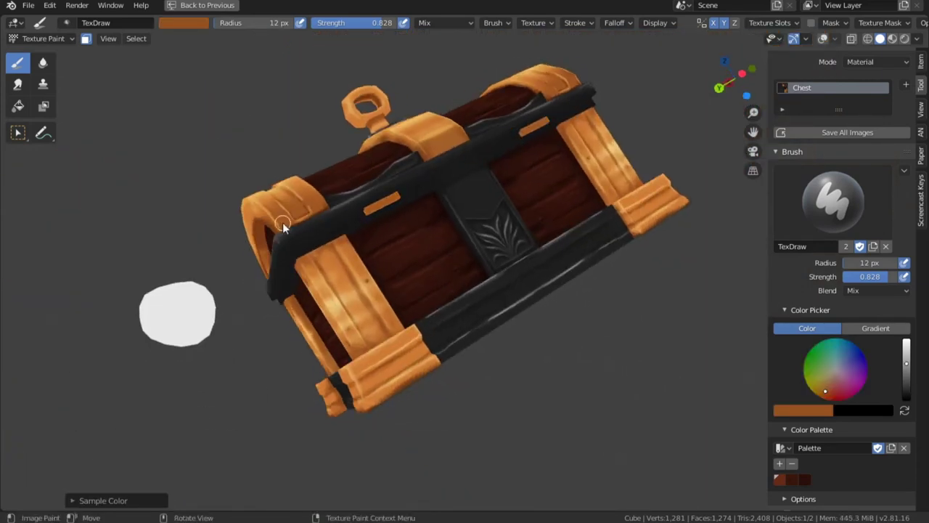
pyautogui.moveTo(371, 214)
pyautogui.mouseDown(button='middle')
pyautogui.moveTo(491, 191)
pyautogui.moveTo(489, 139)
pyautogui.mouseUp(button='middle')
pyautogui.scroll(6, 346, 184)
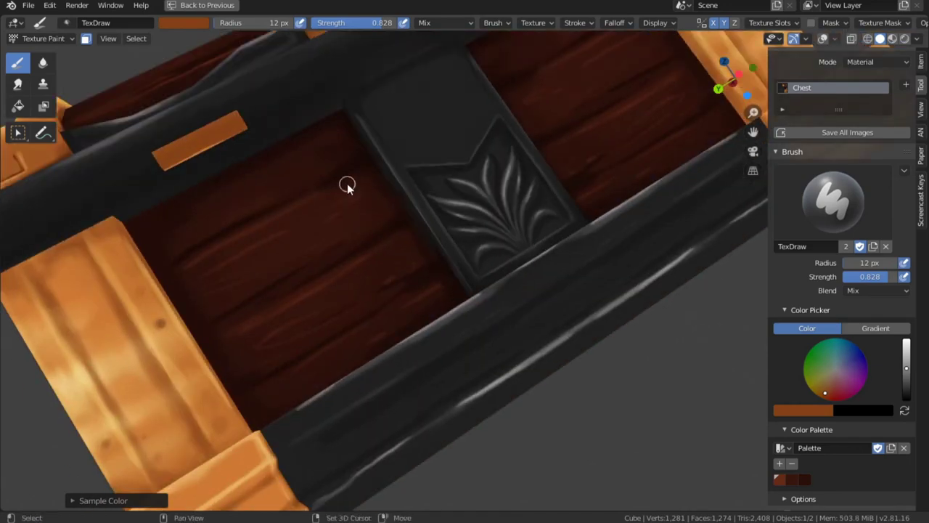
# Step: Paint light orange highlight streaks on the small hinge plates along the rim with sampled light orange at 12 px radius
pyautogui.moveTo(639, 54)
pyautogui.keyDown('shift'); pyautogui.mouseDown(button='middle')
pyautogui.moveTo(529, 159)
pyautogui.moveTo(536, 190)
pyautogui.mouseUp(button='middle'); pyautogui.keyUp('shift')
pyautogui.press('s')
pyautogui.moveTo(523, 104)
pyautogui.keyDown('shift'); pyautogui.mouseDown(button='middle')
pyautogui.moveTo(444, 204)
pyautogui.moveTo(406, 136)
pyautogui.mouseUp(button='middle'); pyautogui.keyUp('shift')
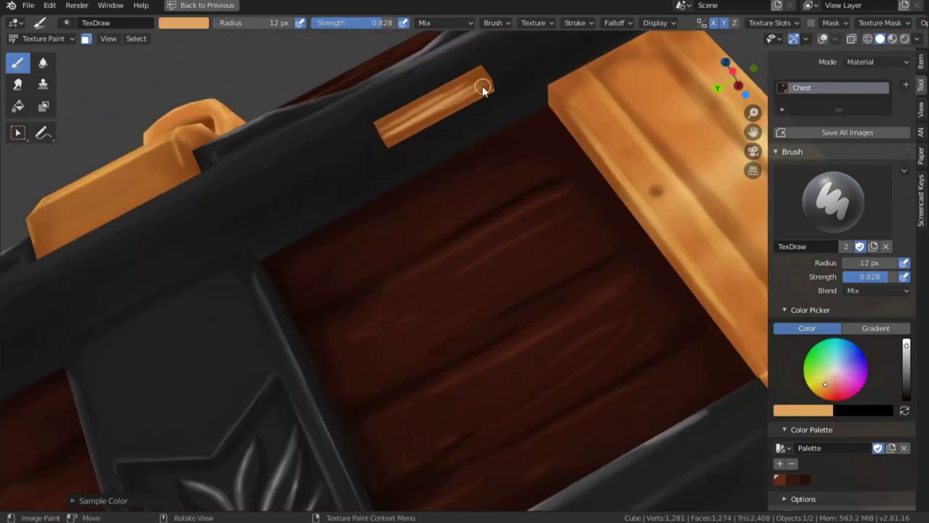
pyautogui.keyDown('ctrl'); pyautogui.moveTo(482, 86); pyautogui.dragTo(348, 279, button='middle'); pyautogui.keyUp('ctrl')
pyautogui.moveTo(348, 279)
pyautogui.keyDown('shift'); pyautogui.mouseDown(button='middle')
pyautogui.moveTo(437, 275)
pyautogui.moveTo(487, 246)
pyautogui.mouseUp(button='middle'); pyautogui.keyUp('shift')
pyautogui.keyDown('ctrl'); pyautogui.moveTo(487, 247); pyautogui.dragTo(479, 204, button='middle'); pyautogui.keyUp('ctrl')
# Step: Refine the hinge plates' edges and highlights with sampled darker and mid orange at 12 px radius
pyautogui.press('s')
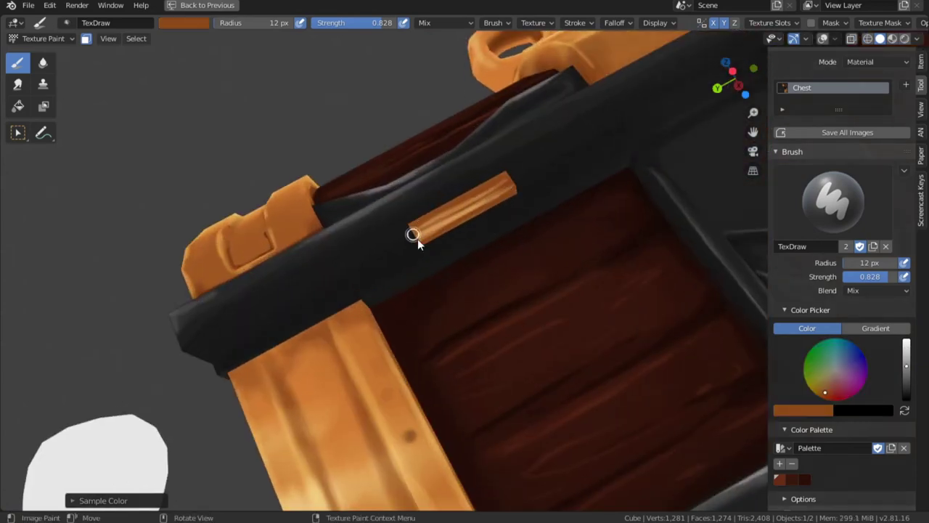
pyautogui.keyDown('shift'); pyautogui.moveTo(713, 52); pyautogui.dragTo(456, 205, button='middle'); pyautogui.keyUp('shift')
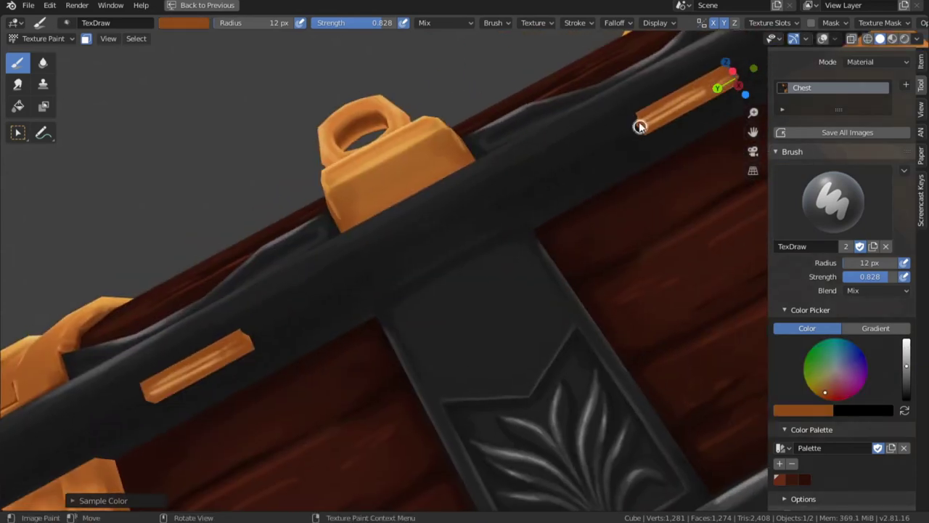
pyautogui.keyDown('shift'); pyautogui.moveTo(663, 129); pyautogui.dragTo(593, 145, button='middle'); pyautogui.keyUp('shift')
pyautogui.moveTo(671, 105); pyautogui.dragTo(487, 172, button='middle')
pyautogui.press('s')
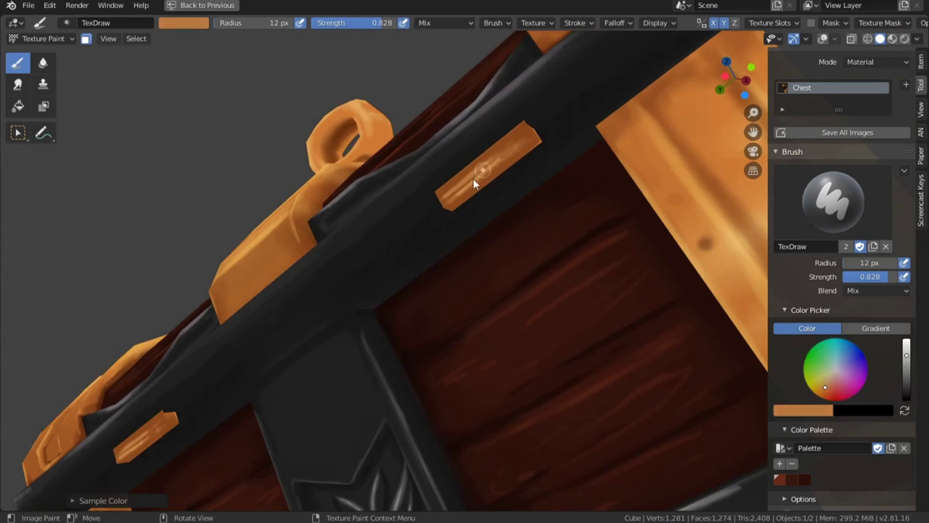
# Step: Smear the light highlights along the chest's front base trim at 29 px radius and save the texture image
pyautogui.scroll(-6, 473, 182)
pyautogui.moveTo(587, 263)
pyautogui.mouseDown(button='middle')
pyautogui.moveTo(355, 321)
pyautogui.moveTo(572, 401)
pyautogui.moveTo(573, 314)
pyautogui.mouseUp(button='middle')
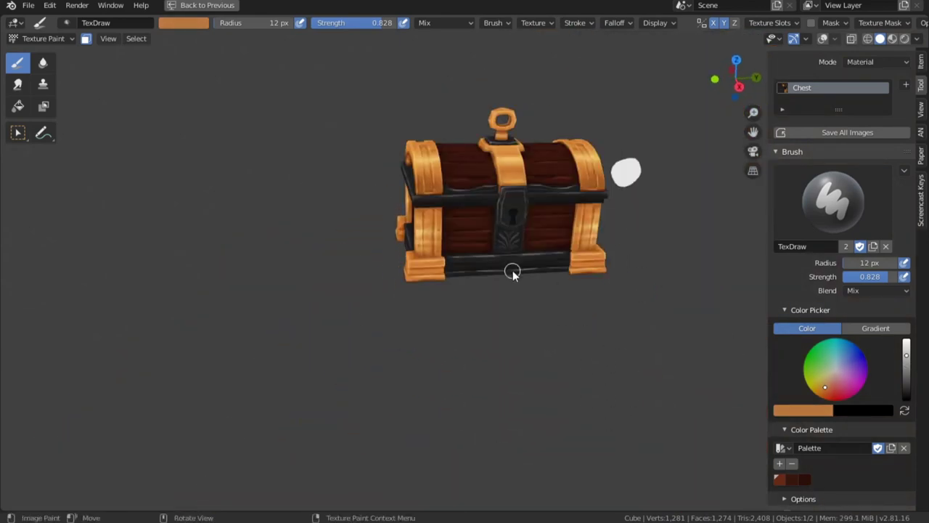
pyautogui.scroll(10, 574, 295)
pyautogui.scroll(-3, 653, 217)
pyautogui.moveTo(563, 361); pyautogui.dragTo(581, 361, button='middle')
pyautogui.scroll(-1, 501, 341)
pyautogui.press('f')
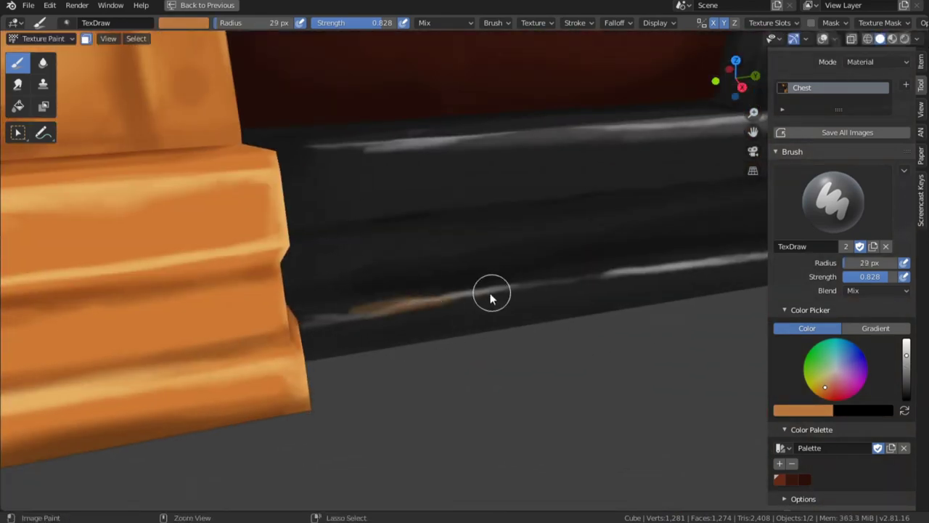
pyautogui.hotkey('ctrl', 'z')
pyautogui.click(18, 85)
pyautogui.keyDown('shift'); pyautogui.moveTo(602, 276); pyautogui.dragTo(546, 289, button='middle'); pyautogui.keyUp('shift')
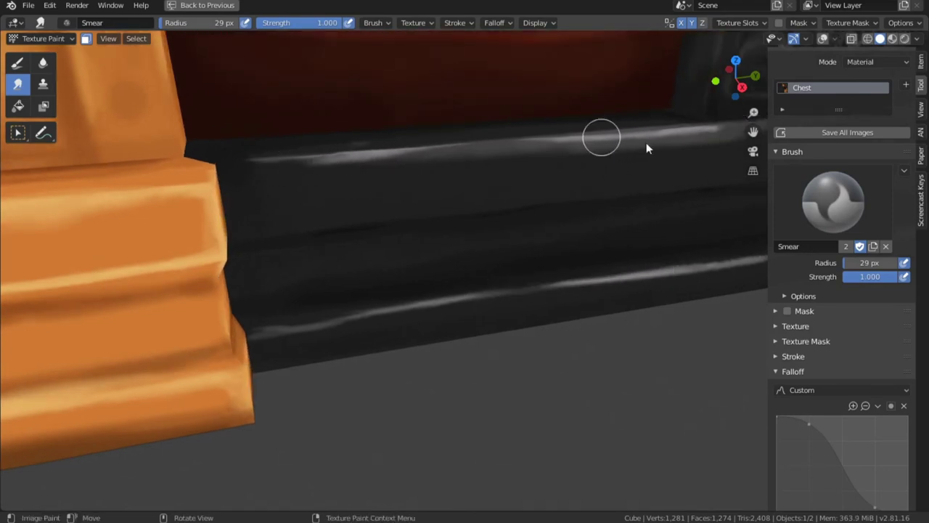
pyautogui.scroll(-3, 462, 234)
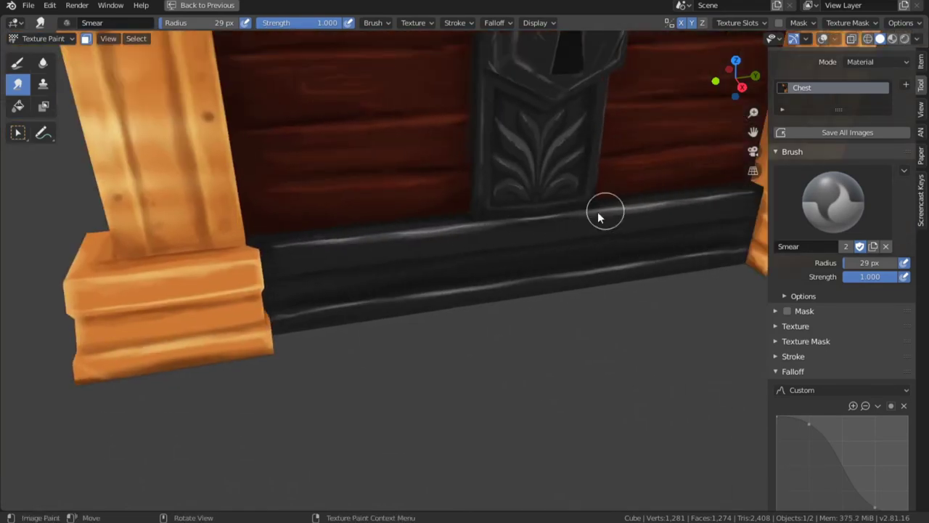
pyautogui.scroll(-6, 617, 305)
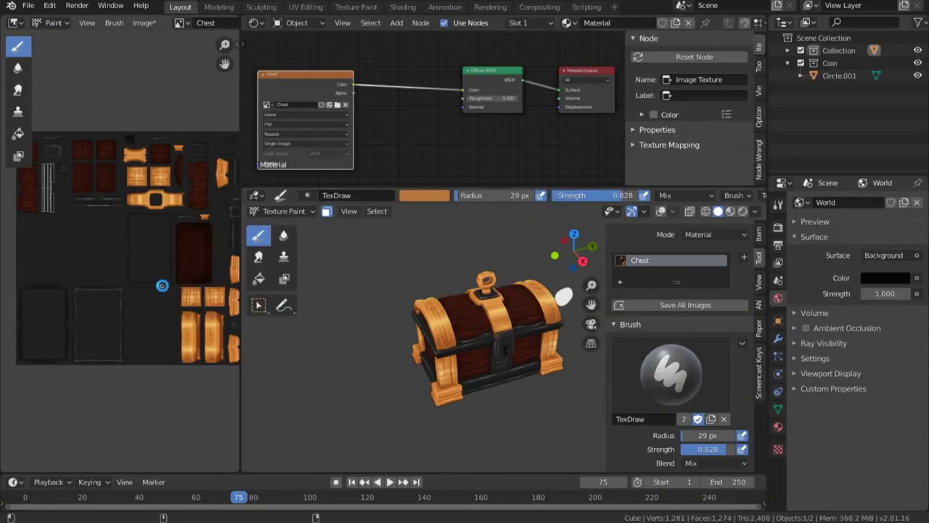
pyautogui.hotkey('shift', 'alt', 's')
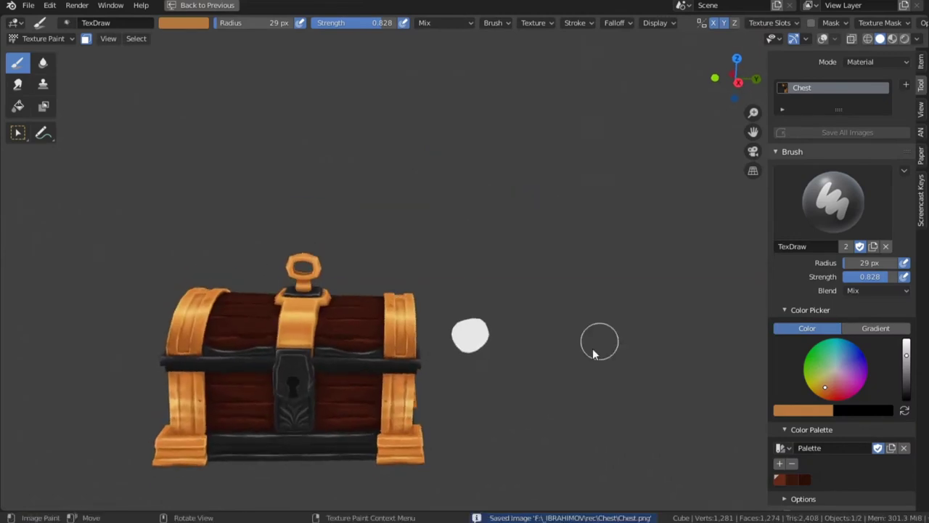
# Step: Smear the dark wood planks on the front of the lid at 29 px radius
pyautogui.moveTo(592, 348)
pyautogui.mouseDown(button='middle')
pyautogui.moveTo(263, 305)
pyautogui.moveTo(656, 322)
pyautogui.moveTo(411, 345)
pyautogui.mouseUp(button='middle')
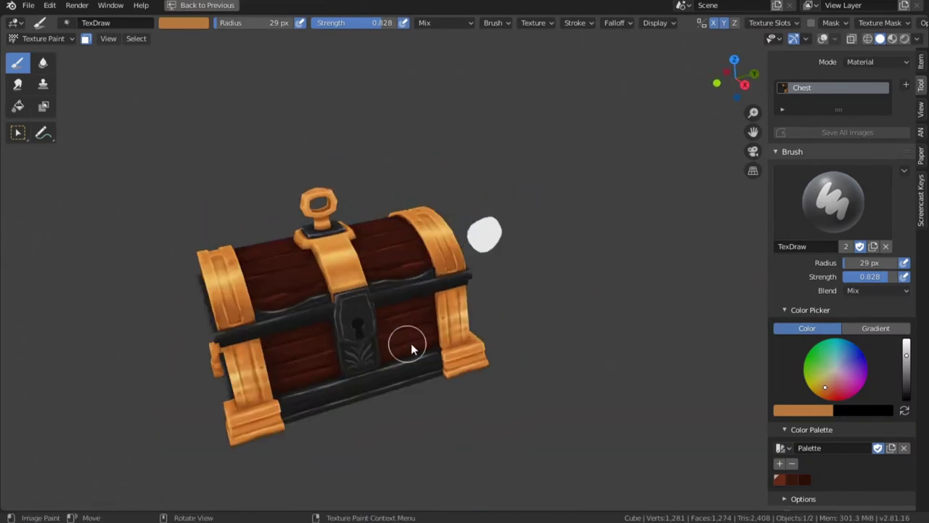
pyautogui.scroll(3, 411, 346)
pyautogui.keyDown('shift'); pyautogui.moveTo(415, 299); pyautogui.dragTo(508, 267, button='middle'); pyautogui.keyUp('shift')
pyautogui.click(18, 85)
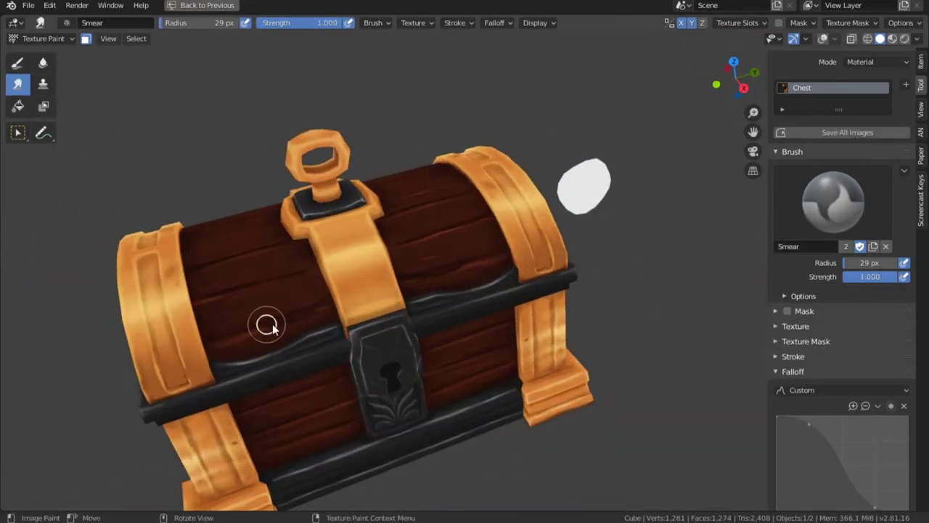
pyautogui.scroll(5, 479, 258)
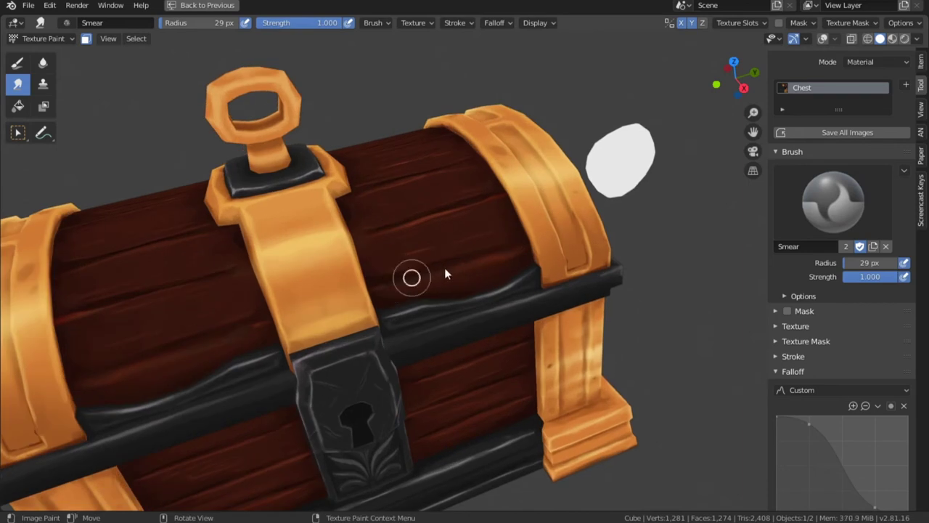
# Step: Repaint the lid's lower plank grooves and highlights with sampled dark and reddish browns at 12 px radius
pyautogui.press('s')
pyautogui.click(20, 64)
pyautogui.press('s')
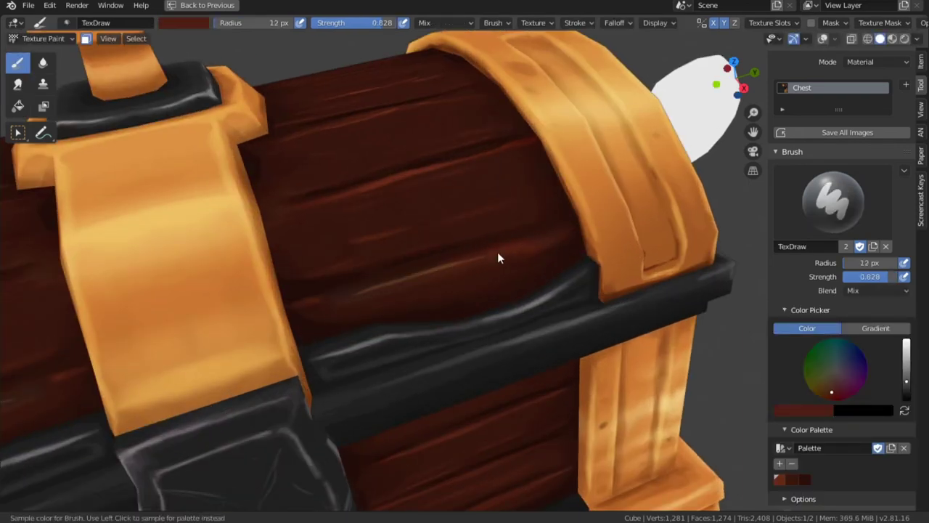
pyautogui.press('s')
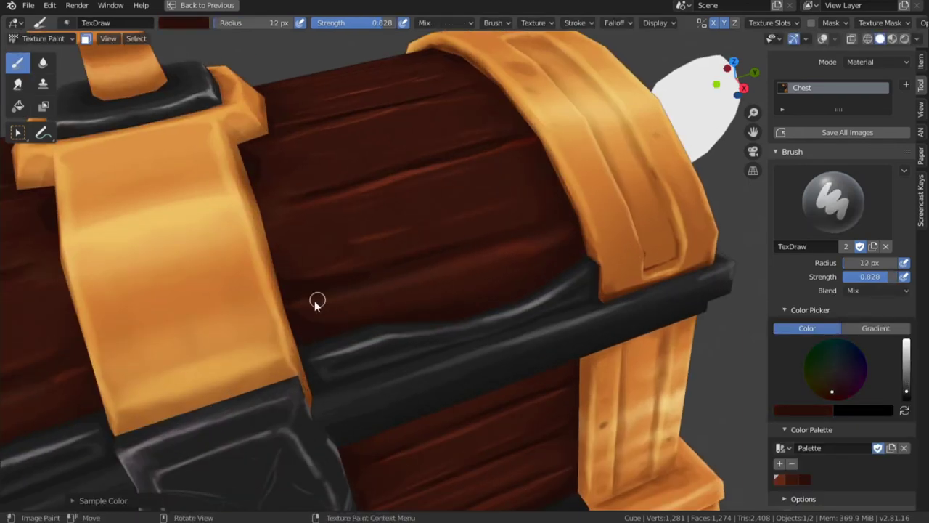
pyautogui.press('s')
pyautogui.moveTo(515, 248); pyautogui.dragTo(360, 294)
pyautogui.press('s')
pyautogui.press('s')
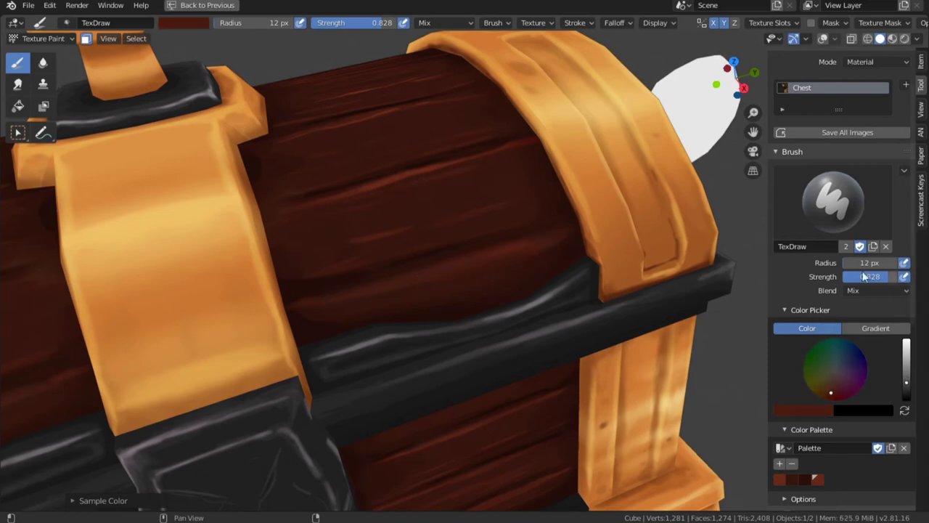
# Step: Add thin highlights to the lid's wood planks with sampled reddish brown at 8 px radius
pyautogui.moveTo(465, 267); pyautogui.dragTo(483, 284, button='middle')
pyautogui.press('f')
pyautogui.click(484, 286)
pyautogui.press('s')
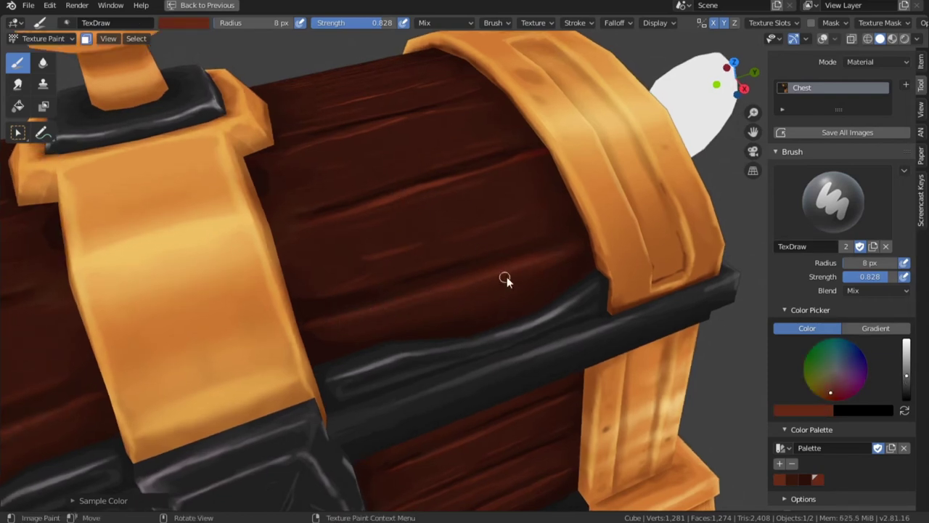
# Step: Save the painted chest texture image
pyautogui.scroll(-8, 435, 356)
pyautogui.hotkey('ctrl', 'space')
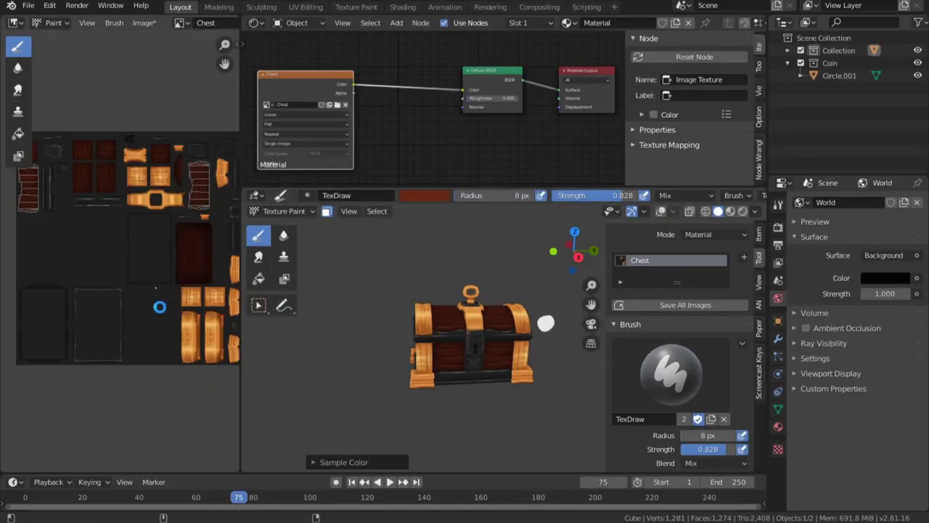
pyautogui.hotkey('alt', 's')
pyautogui.moveTo(410, 336); pyautogui.dragTo(471, 341, button='middle')
pyautogui.hotkey('ctrl', 'space')
# Step: Isolate the skull coin in local view and switch it to Texture Paint mode
pyautogui.keyDown('shift'); pyautogui.moveTo(593, 280); pyautogui.dragTo(516, 322, button='middle'); pyautogui.keyUp('shift')
pyautogui.scroll(6, 517, 322)
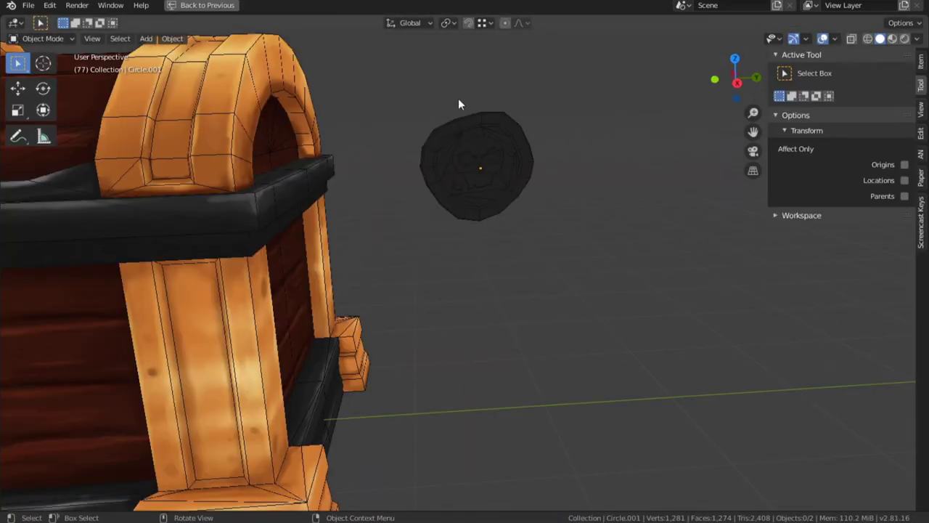
pyautogui.scroll(-4, 472, 218)
pyautogui.moveTo(488, 341)
pyautogui.mouseDown(button='middle')
pyautogui.moveTo(515, 361)
pyautogui.moveTo(435, 404)
pyautogui.moveTo(324, 354)
pyautogui.moveTo(694, 259)
pyautogui.mouseUp(button='middle')
pyautogui.scroll(6, 539, 321)
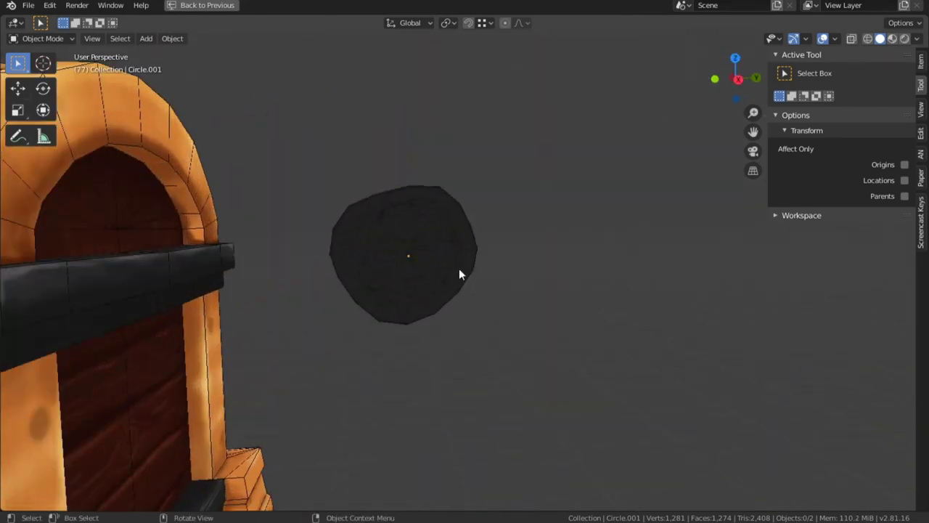
pyautogui.press('KP_Divide')
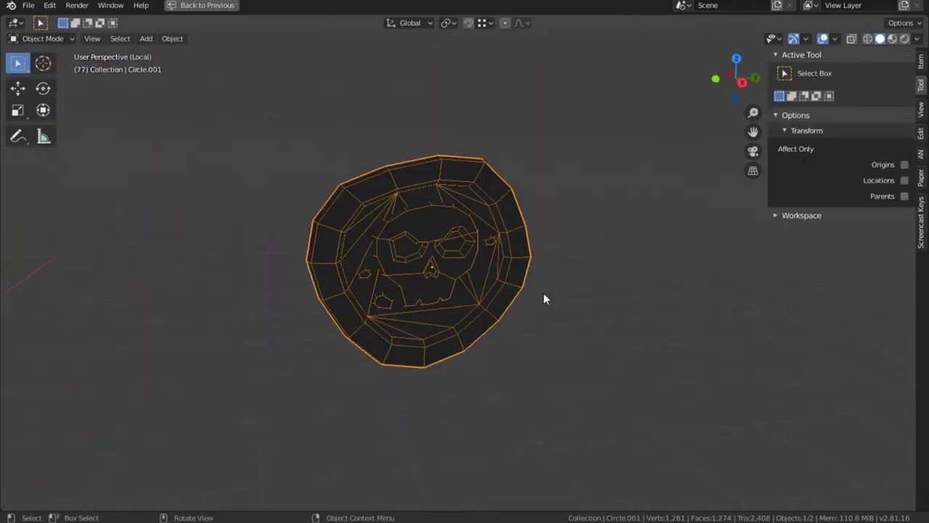
pyautogui.click(42, 39)
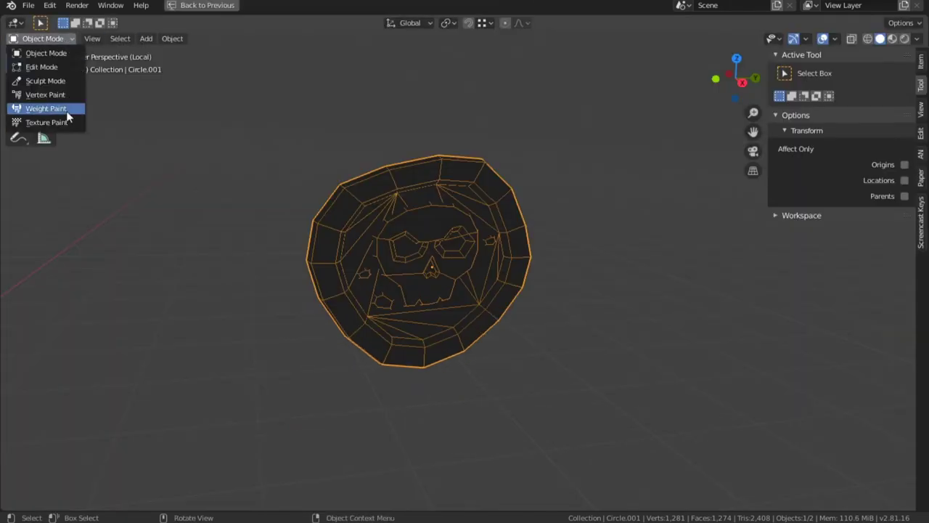
pyautogui.click(43, 120)
# Step: Switch the image editor showing the Chest texture to Paint mode, focused on the orange bands
pyautogui.scroll(-4, 838, 448)
pyautogui.hotkey('ctrl', 'space')
pyautogui.scroll(8, 133, 239)
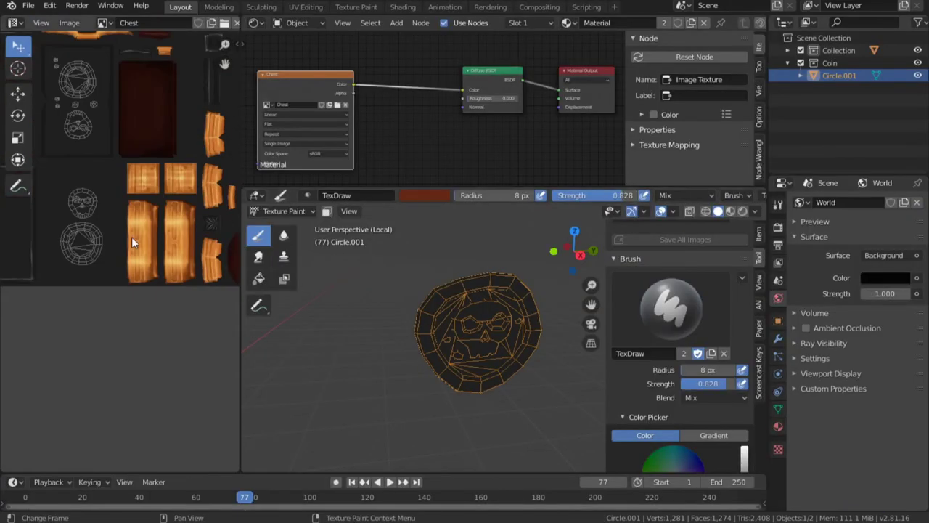
pyautogui.moveTo(136, 256); pyautogui.dragTo(141, 267, button='middle')
pyautogui.click(14, 23)
pyautogui.click(45, 70)
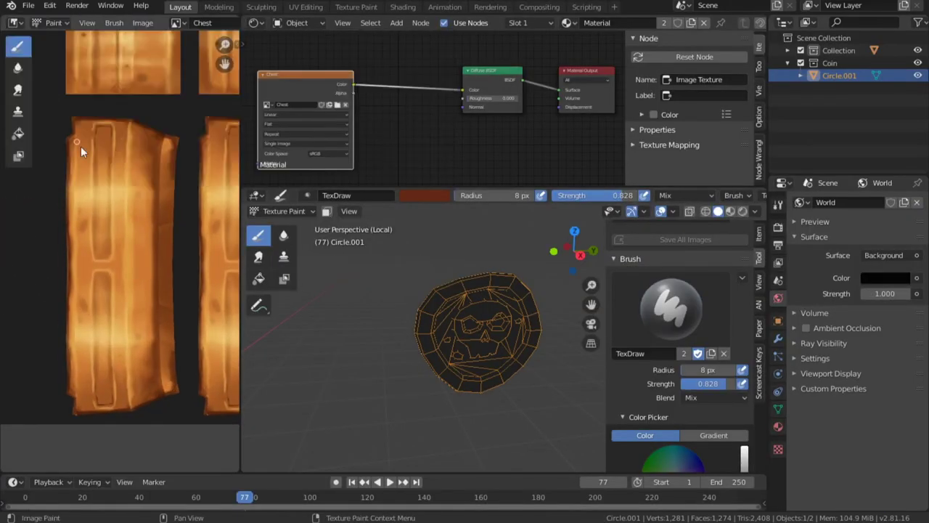
# Step: Try to paint the coin with a color sampled from the chest texture's orange band
pyautogui.press('s')
pyautogui.scroll(2, 507, 338)
pyautogui.press('f')
pyautogui.click(521, 327)
pyautogui.moveTo(521, 327)
pyautogui.mouseDown()
pyautogui.moveTo(455, 247)
pyautogui.moveTo(452, 276)
pyautogui.moveTo(498, 302)
pyautogui.moveTo(456, 355)
pyautogui.moveTo(504, 289)
pyautogui.mouseUp()
# Step: Recalculate the coin mesh's normals in Edit Mode and return to texture painting
pyautogui.press('Tab')
pyautogui.hotkey('shift', 'n')
pyautogui.press('Tab')
# Step: Fill the whole coin with orange sampled from the chest texture, using the Fill brush at strength 1.000
pyautogui.scroll(-5, 500, 320)
pyautogui.moveTo(512, 334)
pyautogui.mouseDown(button='middle')
pyautogui.moveTo(475, 319)
pyautogui.moveTo(550, 298)
pyautogui.mouseUp(button='middle')
pyautogui.click(257, 262)
pyautogui.click(259, 280)
pyautogui.click(508, 319)
pyautogui.scroll(3, 540, 290)
pyautogui.moveTo(678, 403); pyautogui.dragTo(678, 242, button='middle')
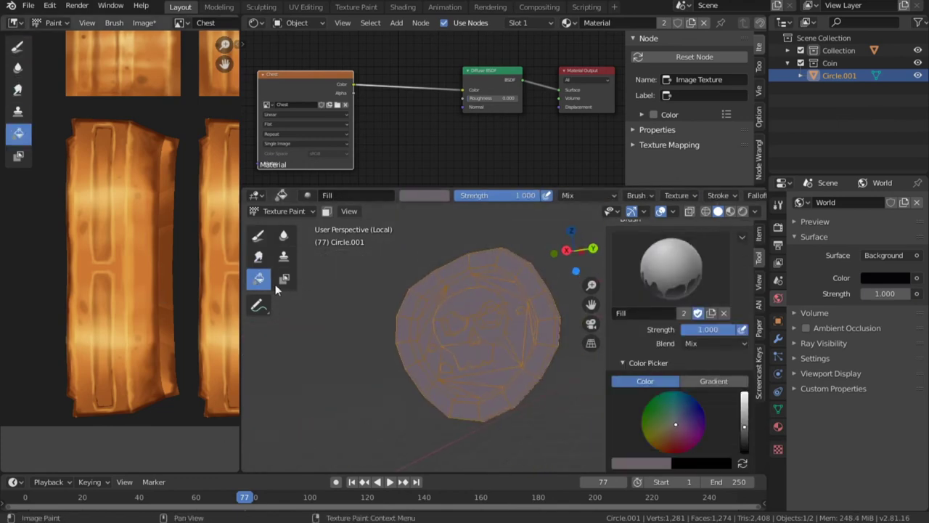
pyautogui.press('s')
pyautogui.moveTo(150, 270); pyautogui.dragTo(141, 274, button='middle')
pyautogui.click(465, 319)
pyautogui.moveTo(479, 323)
pyautogui.mouseDown(button='middle')
pyautogui.moveTo(583, 357)
pyautogui.moveTo(509, 334)
pyautogui.moveTo(504, 311)
pyautogui.mouseUp(button='middle')
pyautogui.hotkey('ctrl', 'space')
pyautogui.scroll(4, 543, 282)
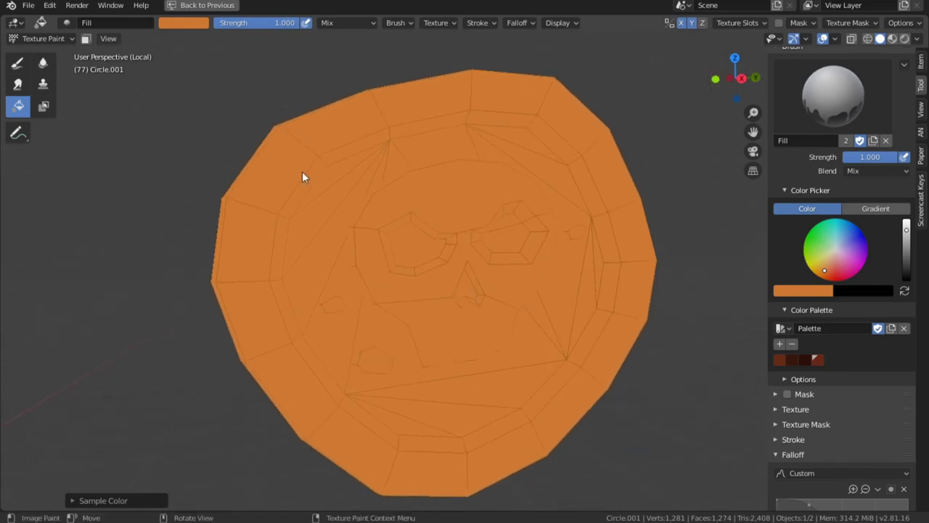
# Step: Try to fill part of the coin's skull relief area with a darker orange using face masking
pyautogui.moveTo(303, 178); pyautogui.dragTo(302, 188, button='middle')
pyautogui.moveTo(409, 262); pyautogui.dragTo(589, 345, button='middle')
pyautogui.moveTo(906, 229); pyautogui.dragTo(907, 252)
pyautogui.moveTo(551, 242); pyautogui.dragTo(534, 253, button='middle')
pyautogui.click(533, 253)
pyautogui.hotkey('ctrl', 'z')
# Step: Try darker orange-brown shades on the masked coin faces with the TexDraw and Fill brushes
pyautogui.click(16, 87)
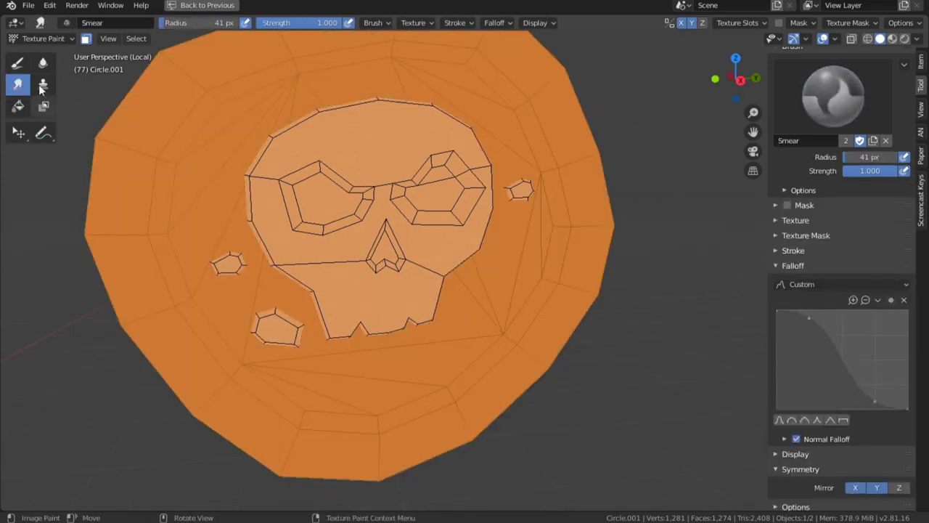
pyautogui.click(18, 64)
pyautogui.moveTo(906, 243); pyautogui.dragTo(908, 259)
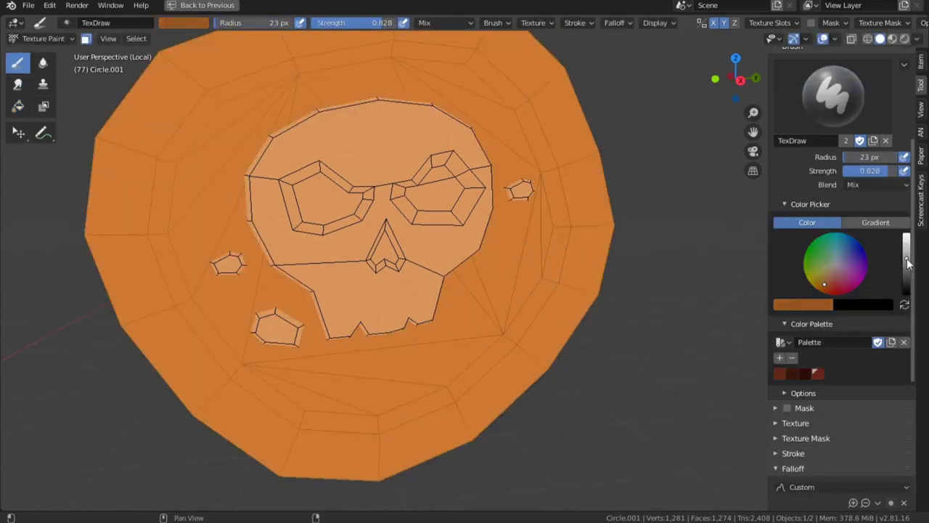
pyautogui.hotkey('ctrl', 'z')
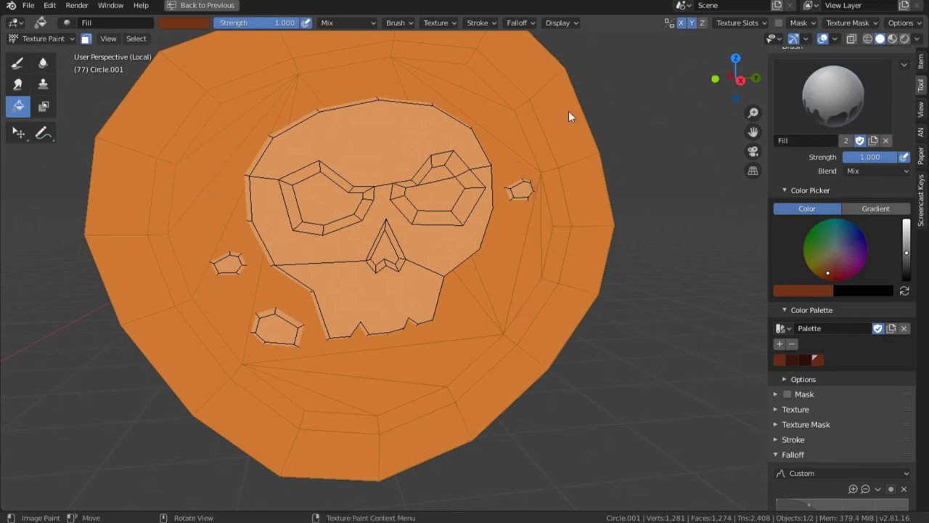
pyautogui.hotkey('shift', 'space')
pyautogui.press('d')
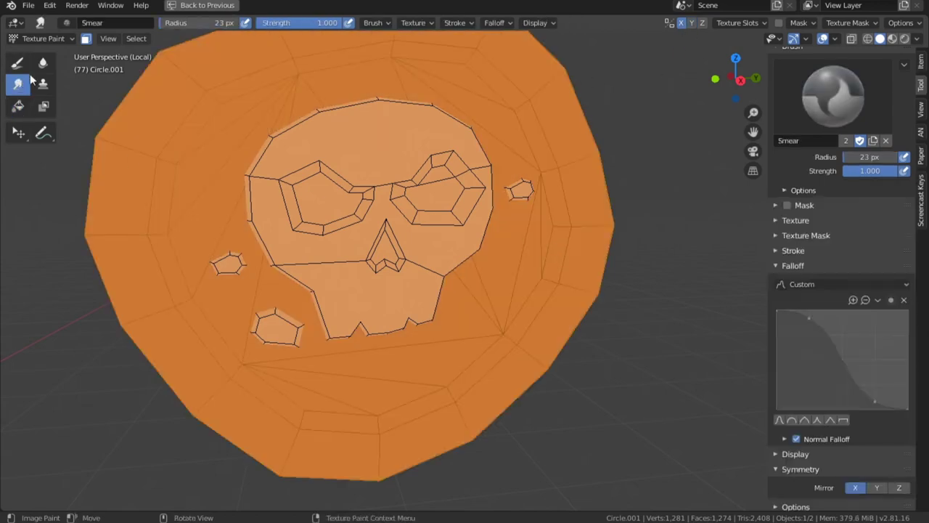
pyautogui.hotkey('ctrl', 'space')
pyautogui.hotkey('ctrl', 'space')
# Step: Paint a dark orange-brown shadow line along the lower inner edge of the coin's rim at 30 px radius
pyautogui.moveTo(516, 299); pyautogui.dragTo(501, 308, button='middle')
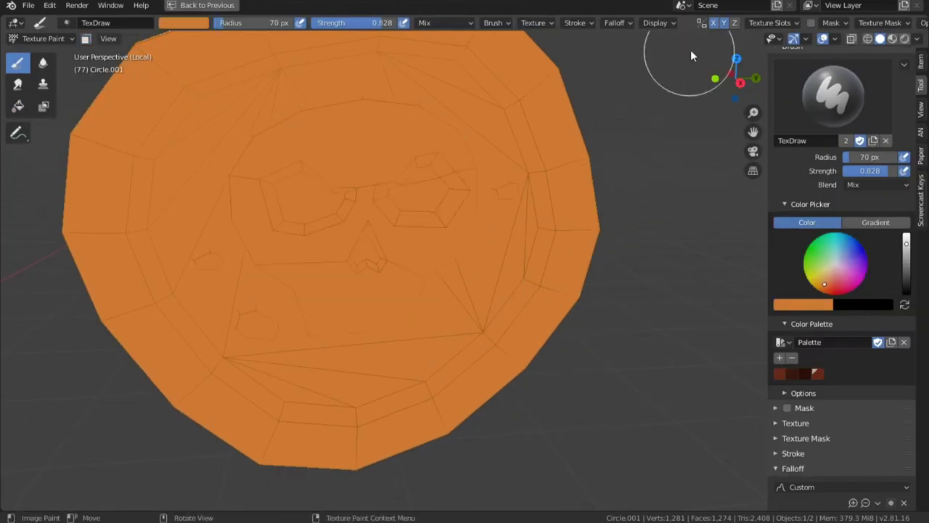
pyautogui.moveTo(542, 237); pyautogui.dragTo(504, 312)
pyautogui.moveTo(906, 245); pyautogui.dragTo(906, 265)
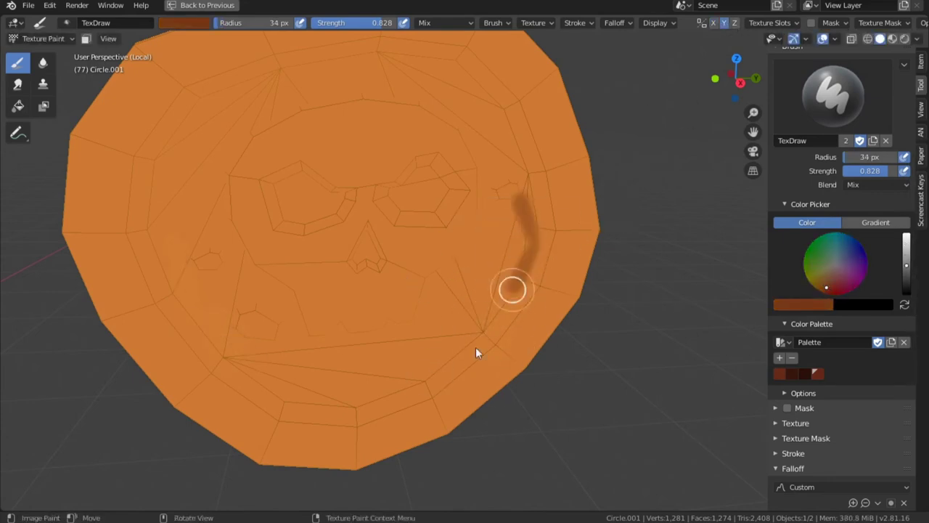
pyautogui.moveTo(485, 344)
pyautogui.mouseDown(button='middle')
pyautogui.moveTo(520, 336)
pyautogui.moveTo(518, 323)
pyautogui.mouseUp(button='middle')
pyautogui.press('[')
pyautogui.moveTo(518, 286)
pyautogui.mouseDown()
pyautogui.moveTo(485, 339)
pyautogui.moveTo(418, 393)
pyautogui.mouseUp()
pyautogui.keyDown('shift'); pyautogui.moveTo(418, 392); pyautogui.dragTo(513, 304, button='middle'); pyautogui.keyUp('shift')
pyautogui.moveTo(298, 403); pyautogui.dragTo(223, 456, button='middle')
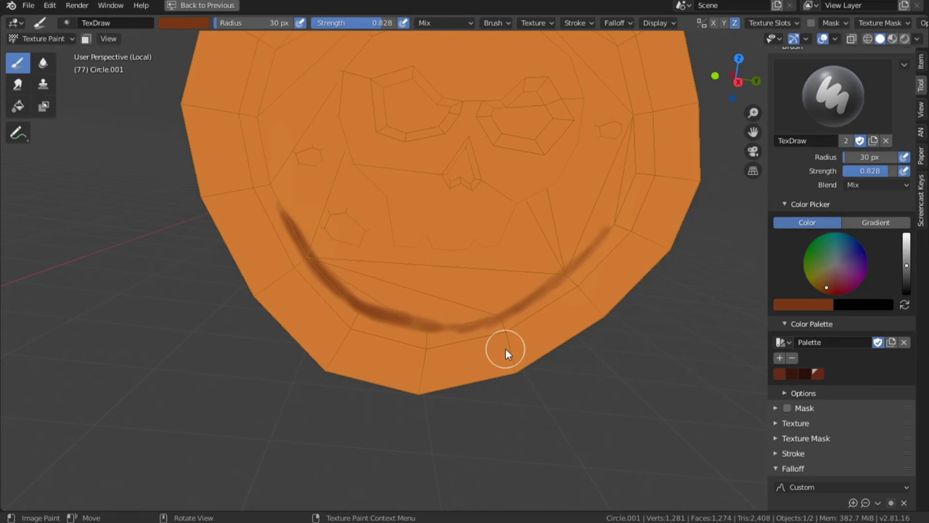
# Step: Complete the dark shadow ring around the sides and upper inner edge of the coin's rim at 30 px radius
pyautogui.moveTo(290, 145)
pyautogui.keyDown('shift'); pyautogui.mouseDown(button='middle')
pyautogui.moveTo(328, 292)
pyautogui.moveTo(317, 290)
pyautogui.mouseUp(button='middle'); pyautogui.keyUp('shift')
pyautogui.moveTo(324, 191); pyautogui.dragTo(302, 310)
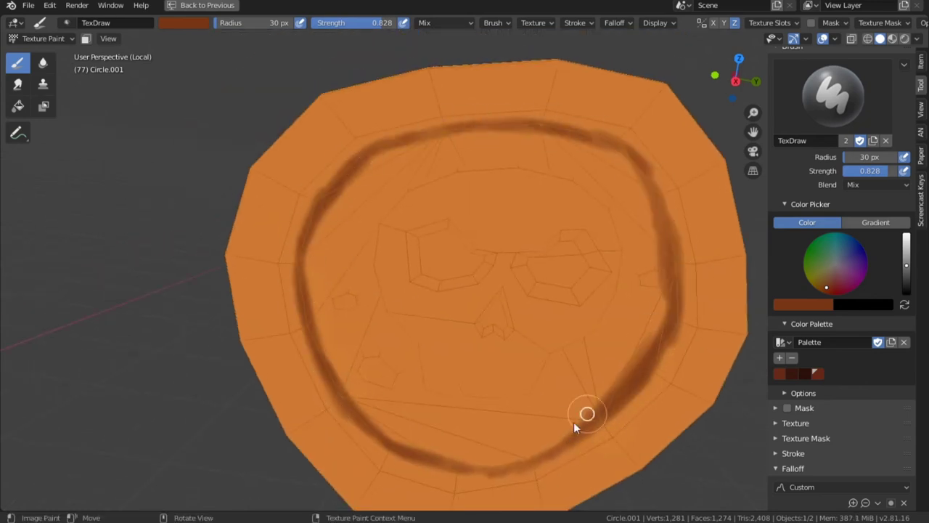
pyautogui.moveTo(317, 361); pyautogui.dragTo(405, 280, button='middle')
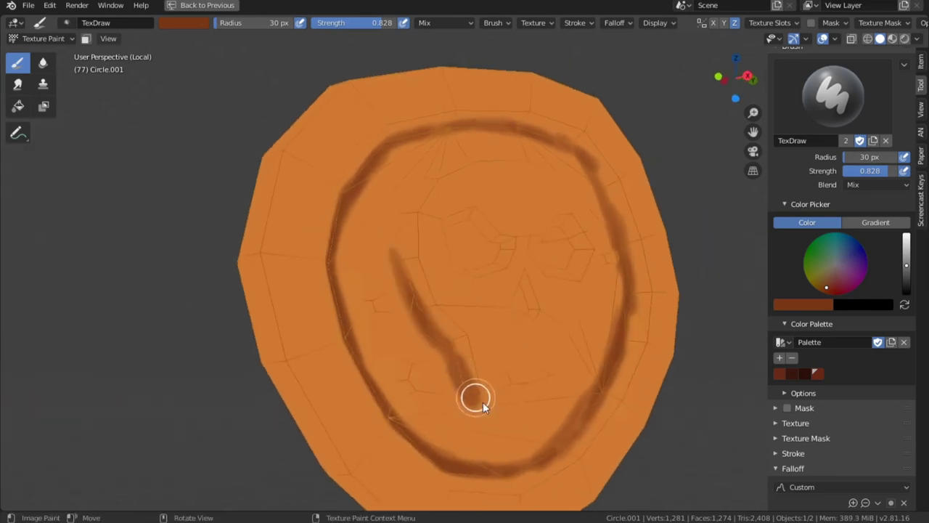
# Step: Paint dark orange-brown shadow strokes around the outline of the coin's skull at 30 px radius
pyautogui.moveTo(482, 401)
pyautogui.mouseDown(button='middle')
pyautogui.moveTo(597, 142)
pyautogui.moveTo(451, 270)
pyautogui.mouseUp(button='middle')
pyautogui.moveTo(429, 278); pyautogui.dragTo(533, 266)
pyautogui.moveTo(533, 266); pyautogui.dragTo(508, 272, button='middle')
pyautogui.moveTo(508, 268); pyautogui.dragTo(626, 157)
pyautogui.moveTo(625, 157); pyautogui.dragTo(518, 287, button='middle')
pyautogui.moveTo(518, 287); pyautogui.dragTo(551, 140)
pyautogui.moveTo(553, 193)
pyautogui.mouseDown(button='middle')
pyautogui.moveTo(573, 195)
pyautogui.moveTo(547, 150)
pyautogui.mouseUp(button='middle')
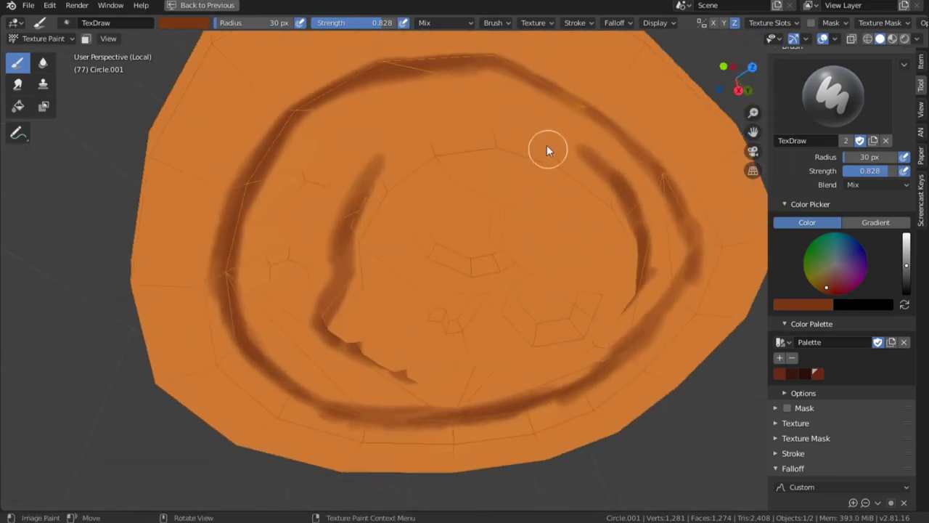
# Step: Extend the dark shadow along the skull's outline and darken the inside of one eye socket
pyautogui.moveTo(342, 251); pyautogui.dragTo(396, 170, button='middle')
pyautogui.scroll(6, 396, 170)
pyautogui.scroll(-5, 396, 170)
pyautogui.moveTo(379, 124); pyautogui.dragTo(367, 163)
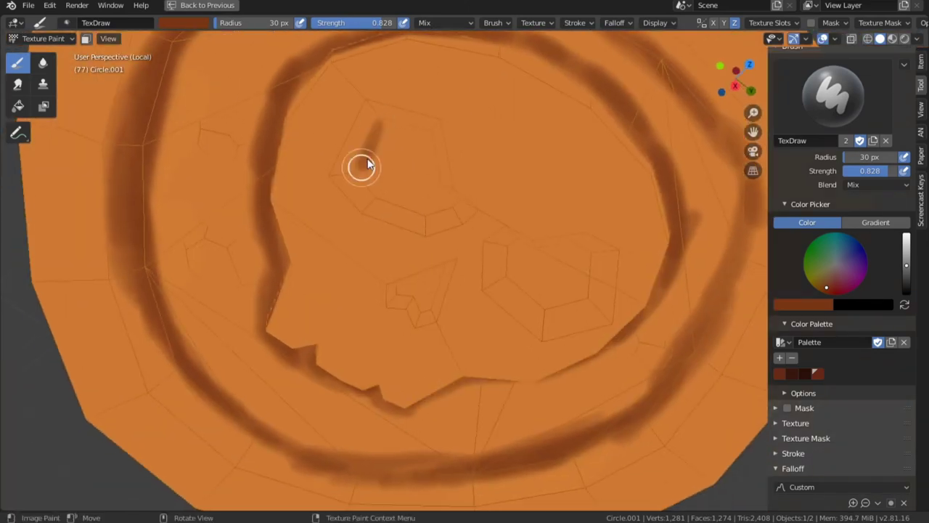
pyautogui.scroll(-5, 305, 332)
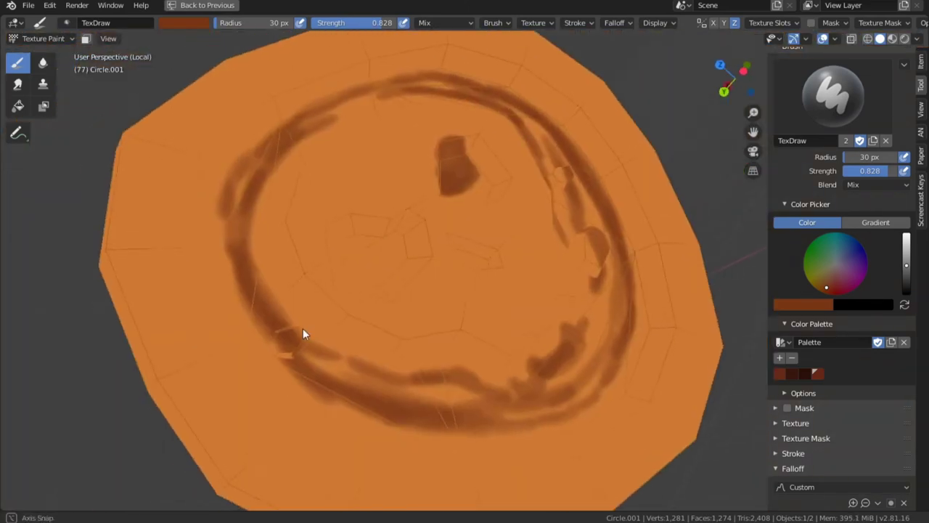
pyautogui.moveTo(305, 331)
pyautogui.mouseDown(button='middle')
pyautogui.moveTo(491, 331)
pyautogui.moveTo(651, 199)
pyautogui.moveTo(511, 340)
pyautogui.moveTo(443, 305)
pyautogui.mouseUp(button='middle')
# Step: Show the Chest texture in the UV Editor and move the upper skull island onto the lower skull island
pyautogui.hotkey('ctrl', 'space')
pyautogui.hotkey('ctrl', 'space')
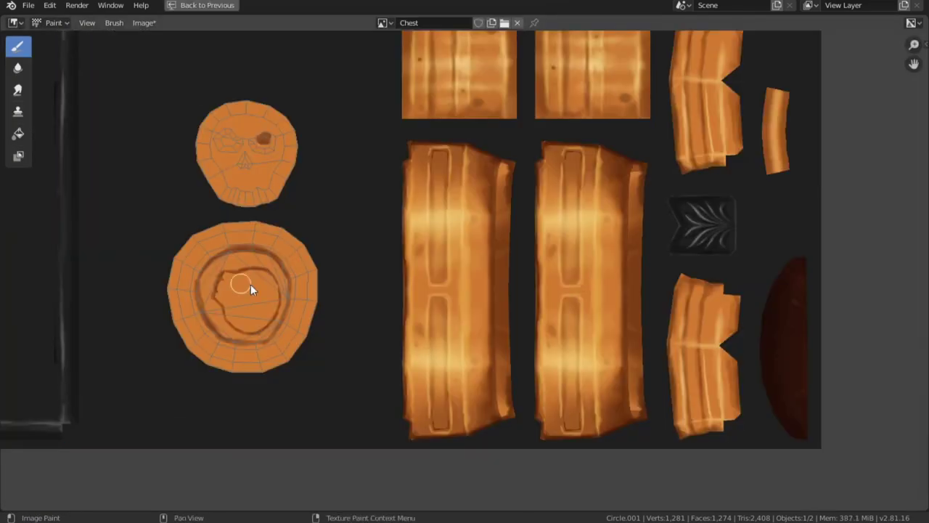
pyautogui.scroll(-1, 250, 284)
pyautogui.moveTo(250, 284); pyautogui.dragTo(434, 449, button='middle')
pyautogui.click(15, 22)
pyautogui.click(31, 99)
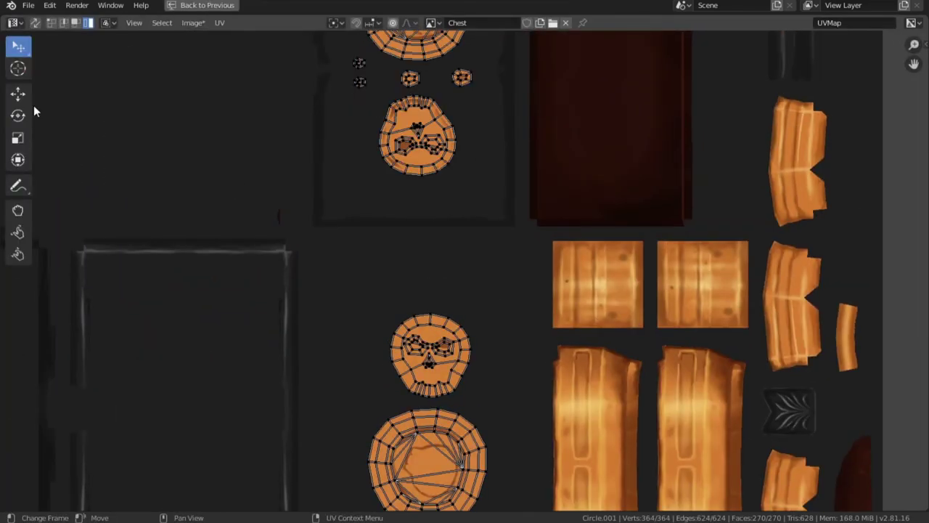
pyautogui.moveTo(439, 150); pyautogui.dragTo(402, 106, button='middle')
pyautogui.moveTo(403, 105); pyautogui.dragTo(412, 309)
# Step: Scale, rotate and move the skull island so its outline overlaps the matching skull island
pyautogui.scroll(5, 419, 354)
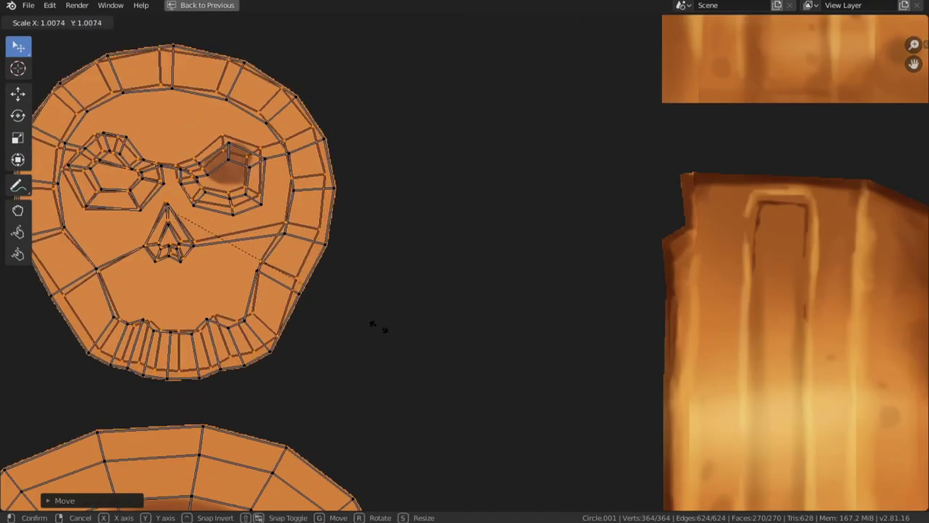
pyautogui.moveTo(373, 326); pyautogui.dragTo(506, 344, button='middle')
pyautogui.press('s')
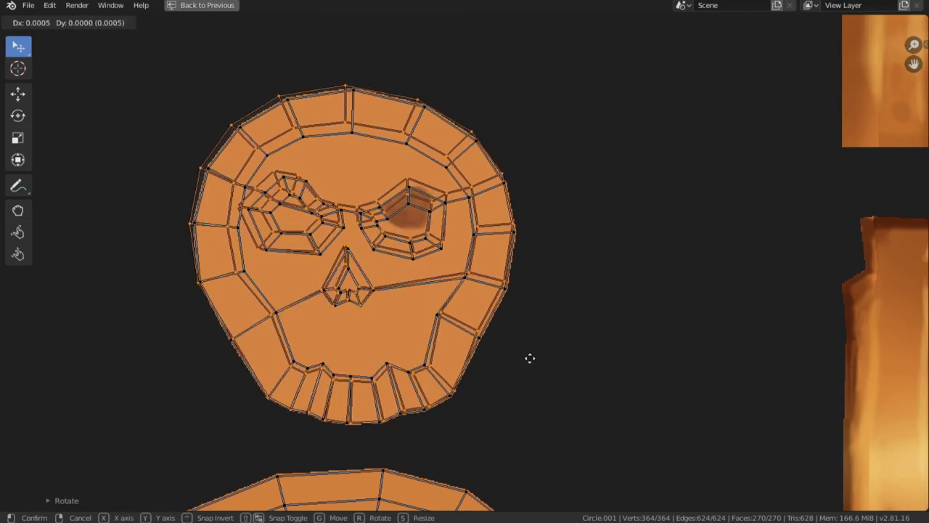
pyautogui.click(553, 392)
pyautogui.press('s')
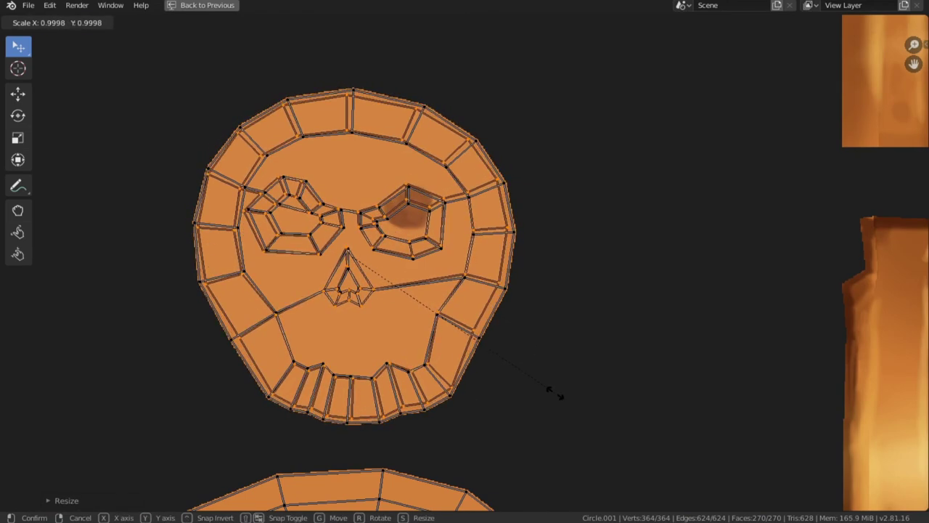
pyautogui.click(558, 393)
pyautogui.press('r')
pyautogui.click(554, 379)
pyautogui.press('g')
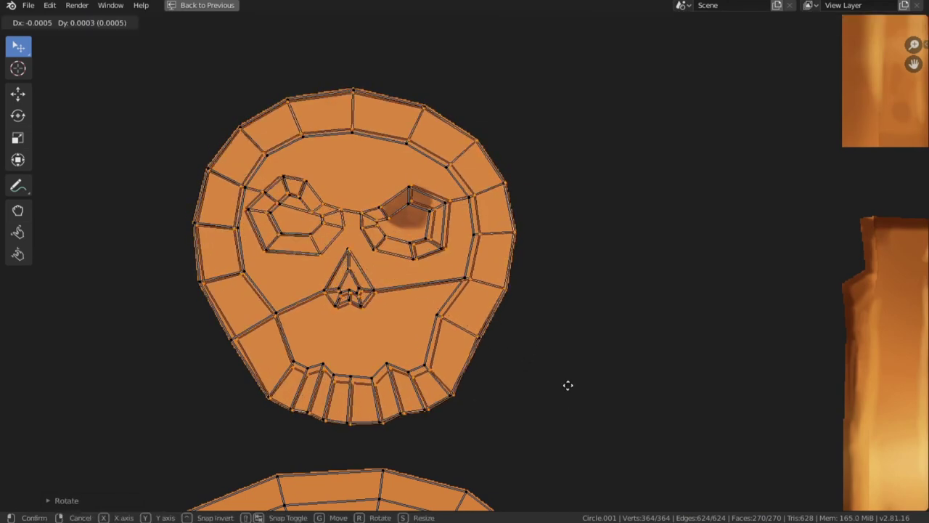
pyautogui.click(571, 393)
# Step: Fine-tune the stacked skull island's size, rotation and position until its edges coincide with the island beneath
pyautogui.press('s')
pyautogui.click(579, 398)
pyautogui.press('r')
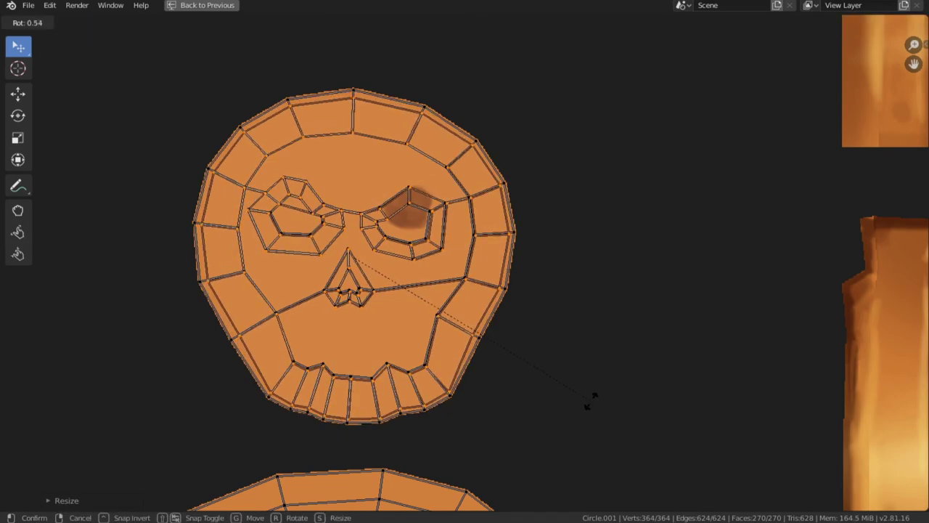
pyautogui.click(588, 400)
pyautogui.press('g')
pyautogui.click(593, 398)
pyautogui.press('r')
pyautogui.click(596, 398)
pyautogui.press('g')
pyautogui.press('s')
pyautogui.click(595, 398)
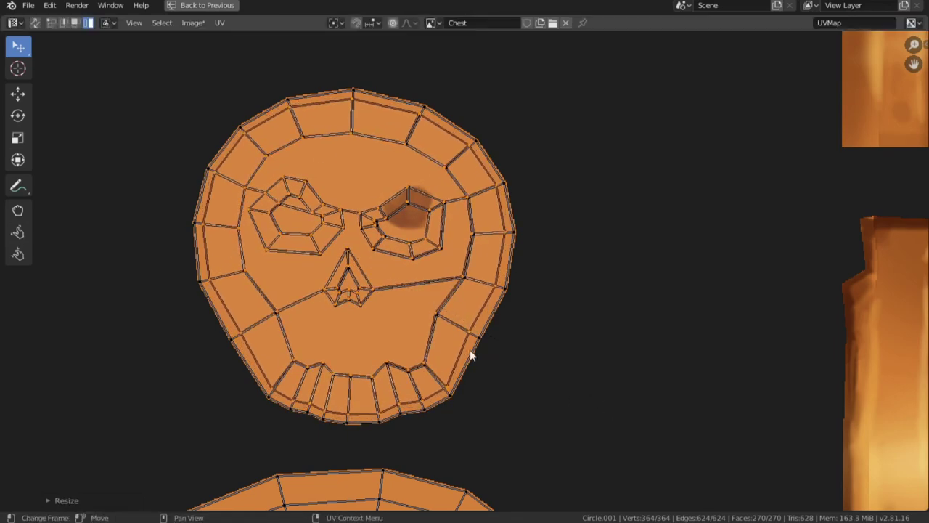
pyautogui.scroll(1, 429, 318)
pyautogui.scroll(-7, 436, 334)
pyautogui.scroll(-4, 445, 367)
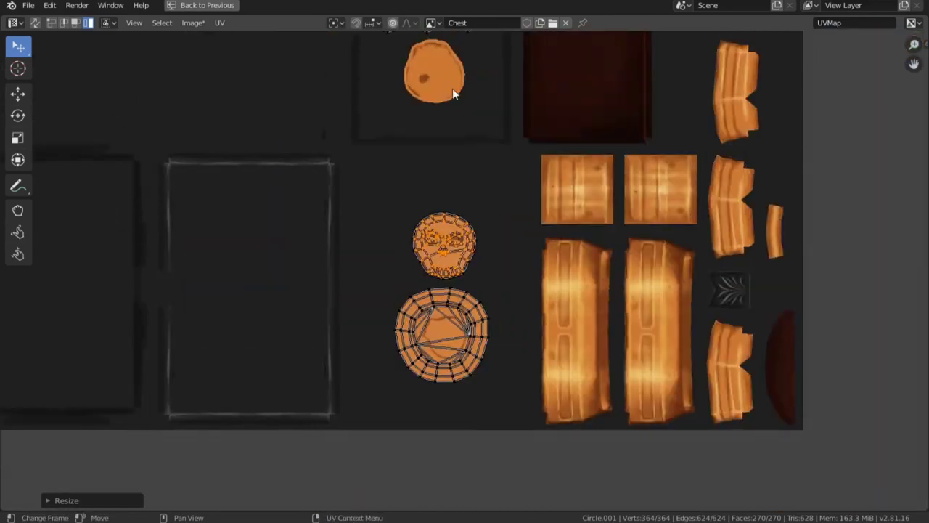
# Step: Move the upper round coin island onto the lower one and rotate it roughly into the same orientation
pyautogui.scroll(2, 449, 108)
pyautogui.press('l')
pyautogui.press('g')
pyautogui.click(474, 487)
pyautogui.moveTo(455, 432); pyautogui.dragTo(467, 276, button='middle')
pyautogui.scroll(6, 466, 276)
pyautogui.press('r')
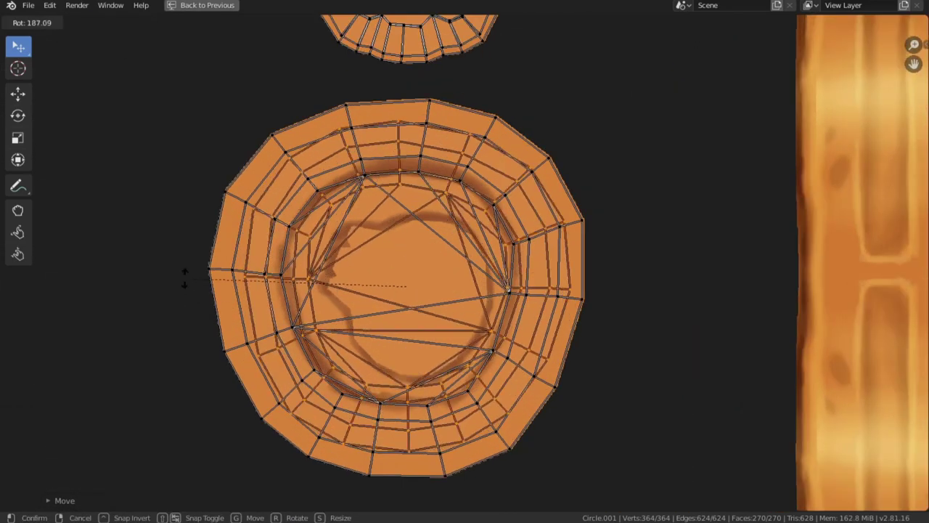
pyautogui.click(341, 347)
# Step: Move the round island aside to compare the two layouts and correct its rotation and size
pyautogui.press('g')
pyautogui.click(703, 269)
pyautogui.scroll(-1, 729, 278)
pyautogui.press('r')
pyautogui.click(730, 226)
pyautogui.press('g')
pyautogui.click(454, 303)
pyautogui.press('r')
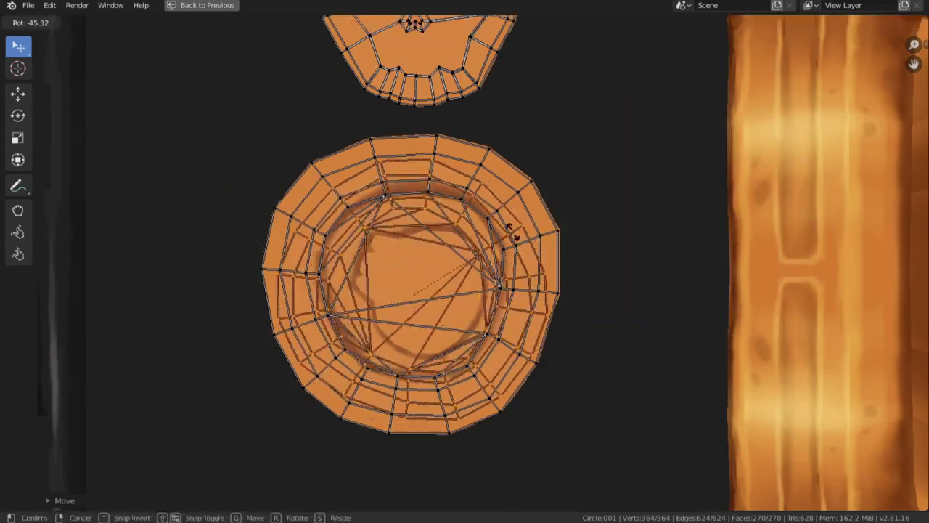
pyautogui.press('g')
pyautogui.click(772, 302)
pyautogui.moveTo(772, 302); pyautogui.dragTo(607, 288, button='middle')
pyautogui.press('s')
pyautogui.click(698, 285)
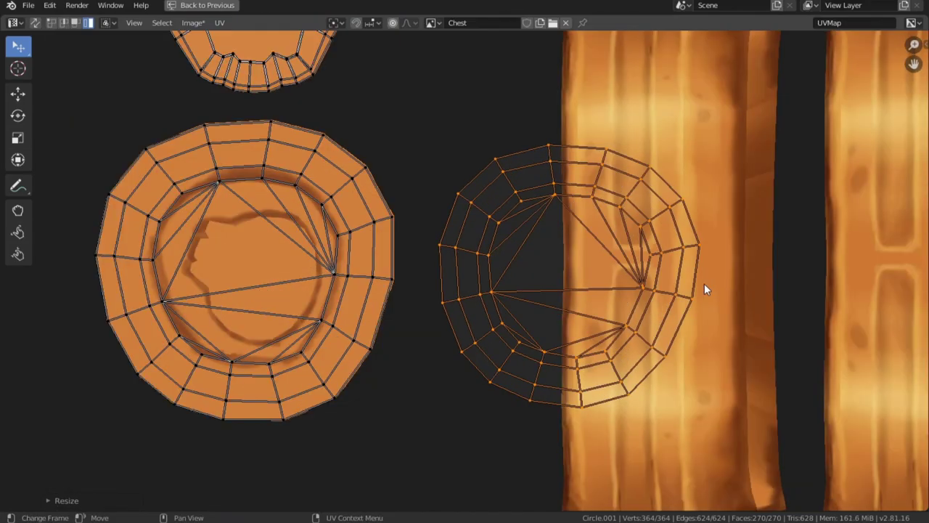
# Step: Stack the round island back over its twin and match its position, scale and rotation
pyautogui.press('g')
pyautogui.click(374, 274)
pyautogui.press('s')
pyautogui.scroll(1, 402, 289)
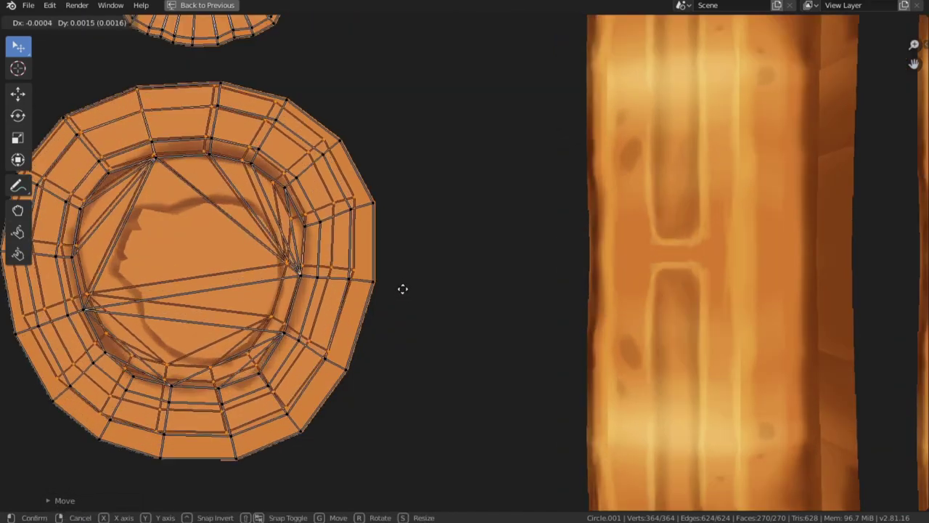
pyautogui.scroll(1, 429, 312)
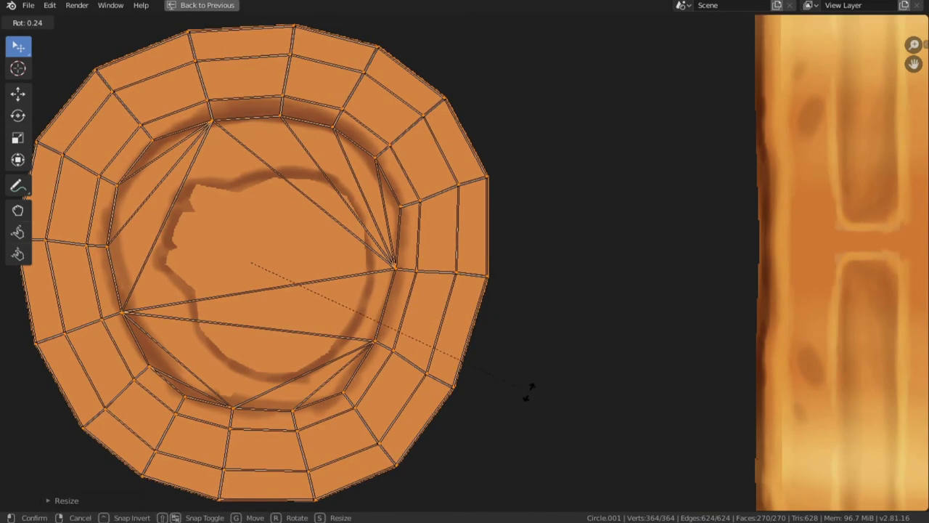
pyautogui.click(445, 321)
pyautogui.scroll(-6, 462, 396)
pyautogui.scroll(-4, 462, 395)
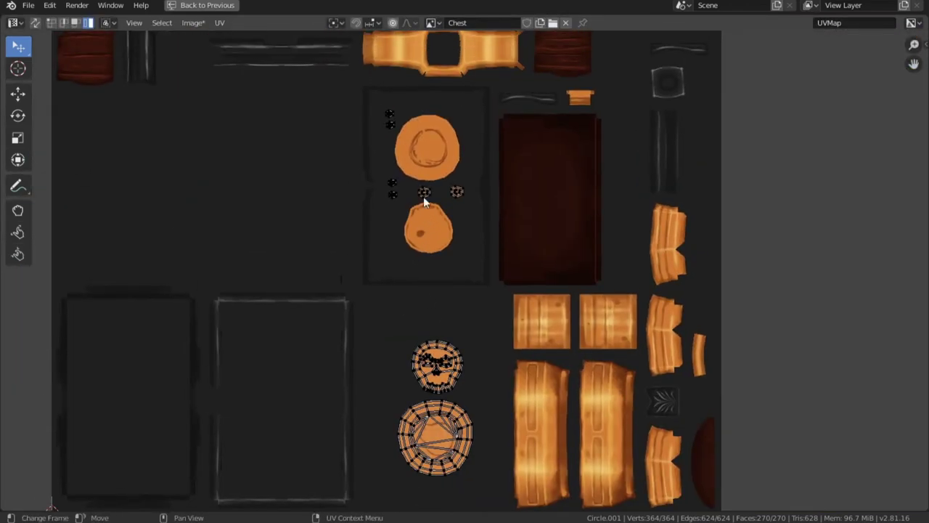
# Step: Select the left one of the two larger hexagonal dent islands and move it onto the right one
pyautogui.scroll(5, 431, 369)
pyautogui.press('c')
pyautogui.click(352, 163)
pyautogui.press('Escape')
pyautogui.scroll(3, 517, 363)
pyautogui.scroll(2, 460, 377)
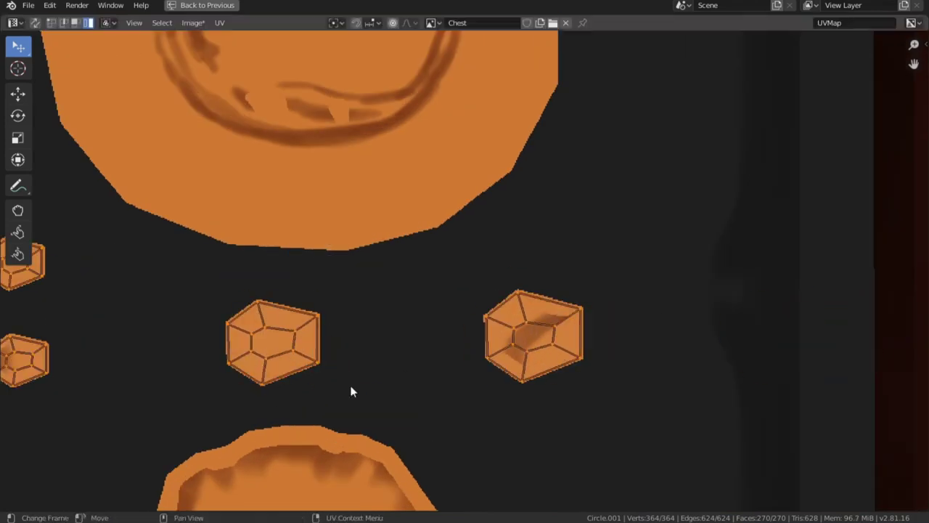
pyautogui.click(350, 386)
pyautogui.press('g')
pyautogui.click(594, 370)
# Step: Scale, rotate and nudge the larger hexagonal dent island to line up with the one beneath it
pyautogui.scroll(4, 594, 370)
pyautogui.press('s')
pyautogui.click(636, 385)
pyautogui.press('r')
pyautogui.click(689, 394)
pyautogui.press('g')
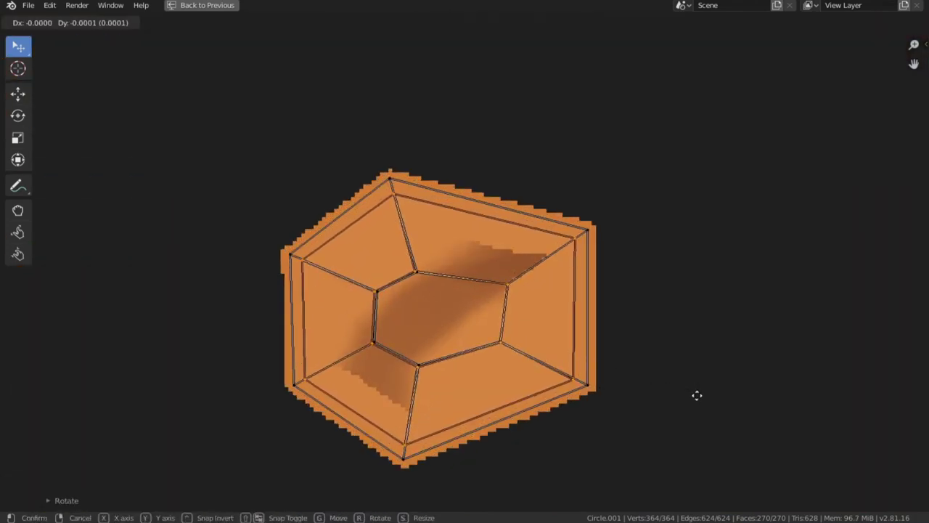
pyautogui.click(697, 395)
pyautogui.press('s')
pyautogui.click(699, 396)
pyautogui.moveTo(271, 332); pyautogui.dragTo(336, 346, button='middle')
pyautogui.scroll(-5, 336, 346)
# Step: Select the linked dent faces on the coin model to identify which small UV islands belong to them
pyautogui.moveTo(426, 123); pyautogui.dragTo(404, 182, button='middle')
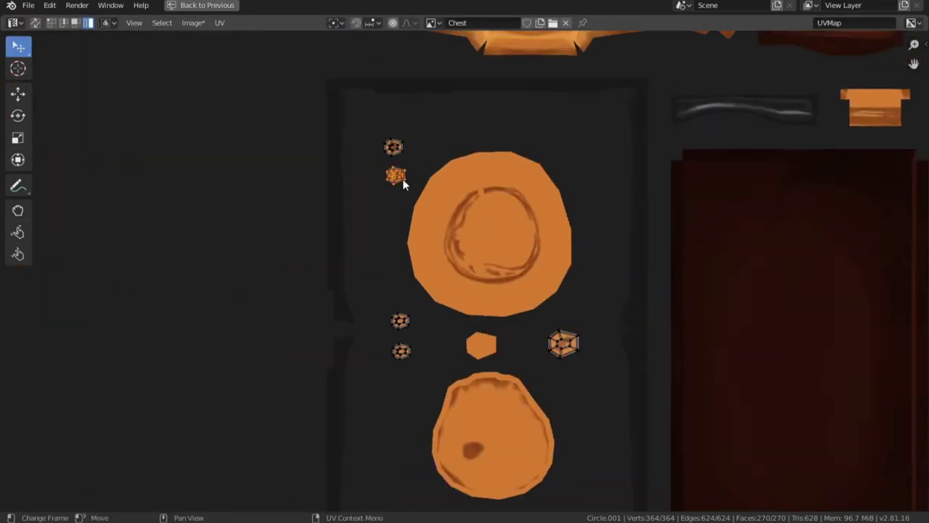
pyautogui.scroll(2, 400, 291)
pyautogui.hotkey('ctrl', 'space')
pyautogui.click(405, 394)
pyautogui.press('l')
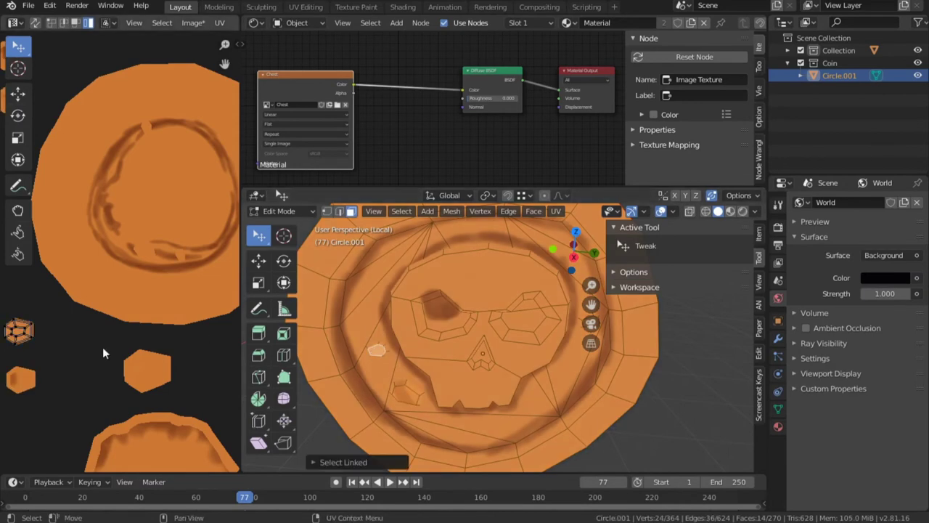
pyautogui.hotkey('ctrl', 'space')
pyautogui.scroll(-3, 408, 325)
pyautogui.scroll(-1, 475, 335)
pyautogui.moveTo(475, 336); pyautogui.dragTo(477, 311, button='middle')
pyautogui.press('l')
pyautogui.scroll(-2, 86, 263)
pyautogui.moveTo(86, 264); pyautogui.dragTo(140, 315, button='middle')
pyautogui.hotkey('ctrl', 'space')
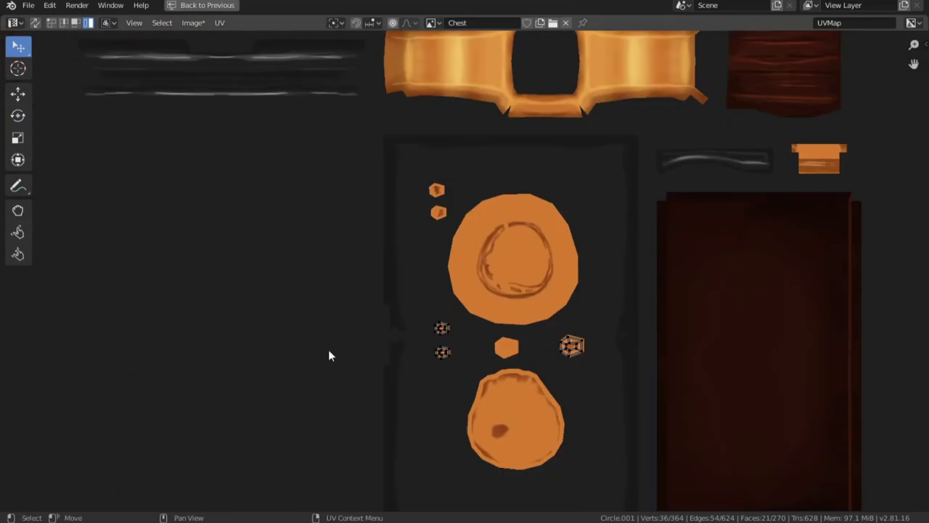
# Step: Select the whole coin mesh and move one upper small dent island onto the lowest small dent island
pyautogui.hotkey('ctrl', 'space')
pyautogui.press('a')
pyautogui.hotkey('ctrl', 'space')
pyautogui.scroll(4, 458, 318)
pyautogui.scroll(-2, 443, 288)
pyautogui.press('l')
pyautogui.press('g')
pyautogui.moveTo(437, 163); pyautogui.dragTo(446, 376)
pyautogui.scroll(6, 444, 386)
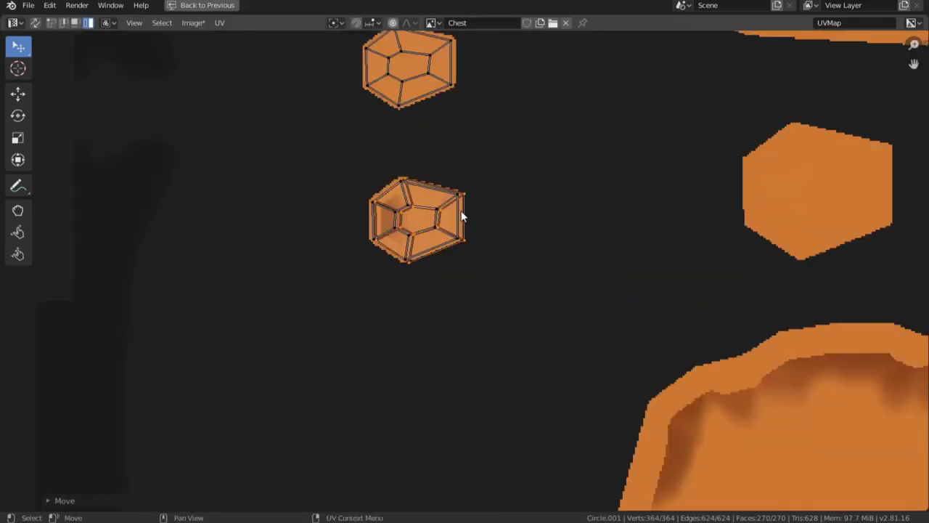
pyautogui.scroll(1, 462, 216)
pyautogui.moveTo(462, 215); pyautogui.dragTo(482, 274, button='middle')
pyautogui.moveTo(497, 316); pyautogui.dragTo(505, 318)
# Step: Compare the small dent island with the neighbouring one, then return it to the lowest one and match its scale
pyautogui.press('g')
pyautogui.click(487, 115)
pyautogui.press('s')
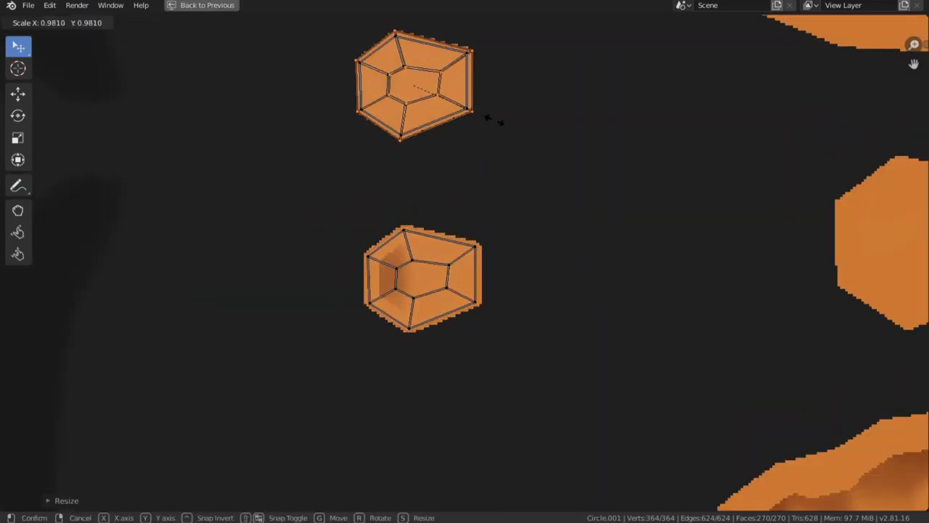
pyautogui.click(494, 119)
pyautogui.press('g')
pyautogui.click(500, 314)
pyautogui.press('s')
pyautogui.click(501, 314)
pyautogui.scroll(-7, 501, 314)
# Step: Move the remaining upper small dent island onto its matching island and adjust its position and size
pyautogui.press('l')
pyautogui.press('g')
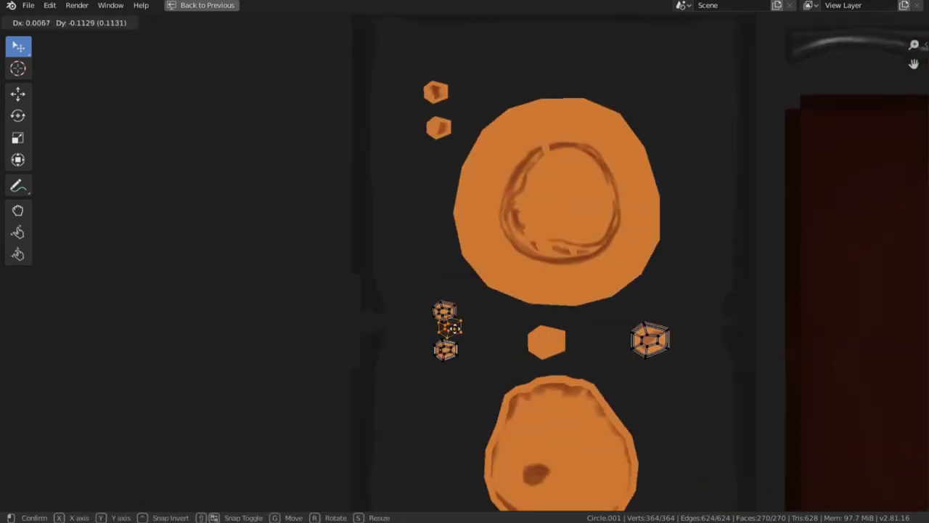
pyautogui.click(452, 320)
pyautogui.scroll(8, 451, 318)
pyautogui.press('g')
pyautogui.click(527, 258)
pyautogui.press('s')
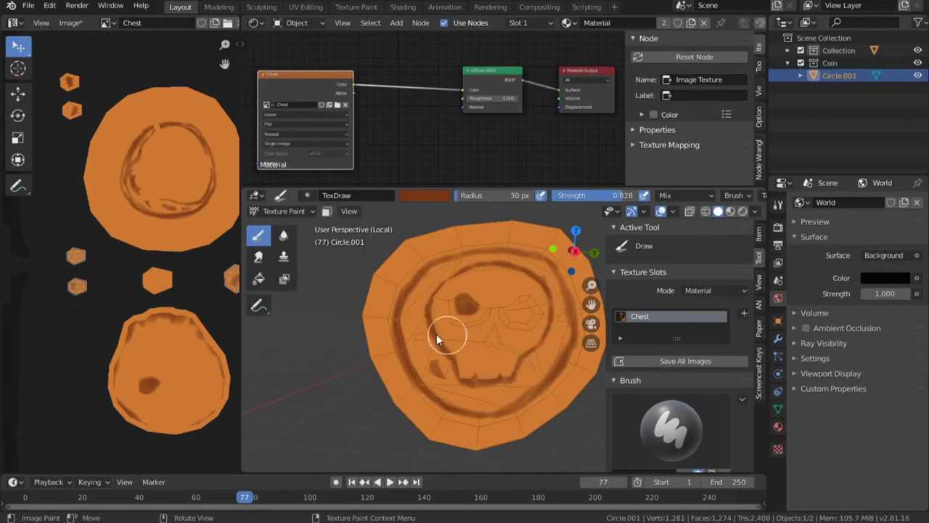
# Step: Fill the whole coin with the orange base color at strength 1.000
pyautogui.click(258, 278)
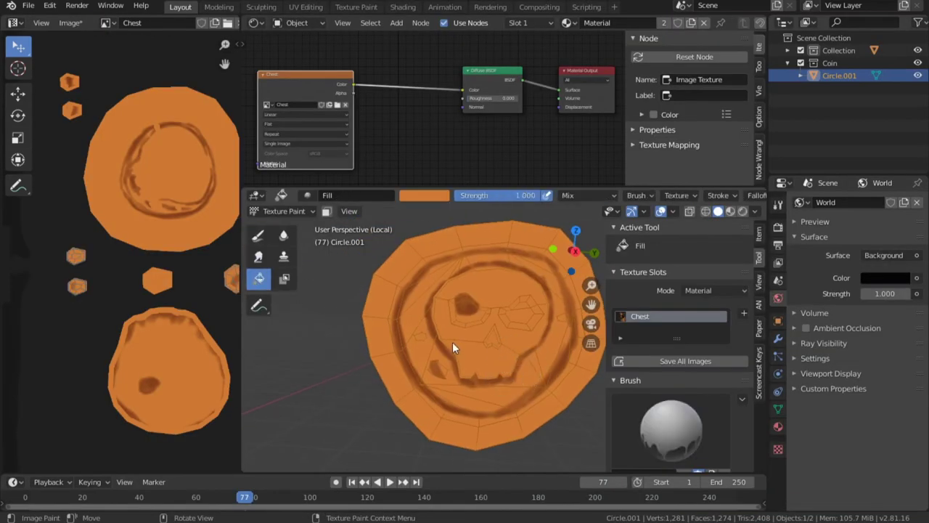
pyautogui.click(452, 342)
pyautogui.moveTo(533, 422); pyautogui.dragTo(506, 407, button='middle')
pyautogui.hotkey('ctrl', 'space')
pyautogui.keyDown('shift'); pyautogui.moveTo(452, 351); pyautogui.dragTo(478, 382, button='middle'); pyautogui.keyUp('shift')
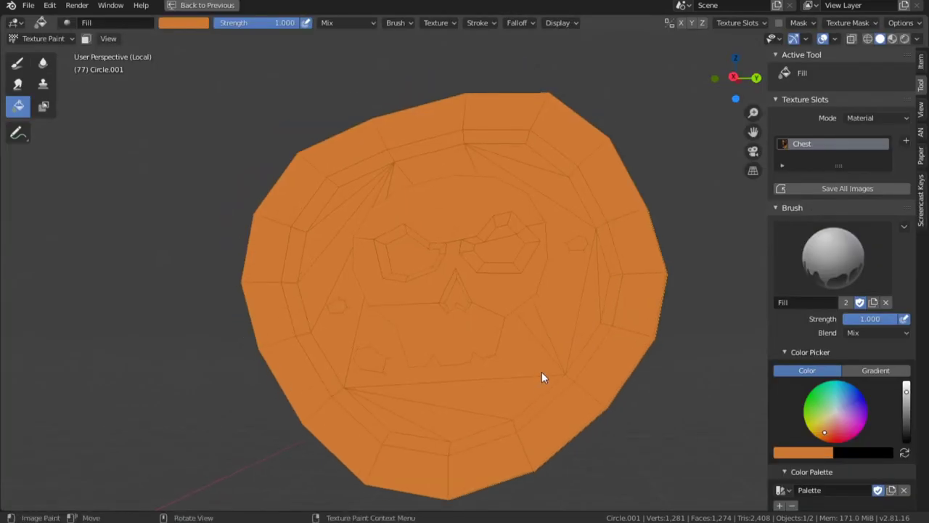
# Step: Paint the skull's nose and both eye sockets dark brown with the TexDraw brush at 38 px radius
pyautogui.click(16, 66)
pyautogui.press('s')
pyautogui.moveTo(906, 415); pyautogui.dragTo(906, 433)
pyautogui.press('f')
pyautogui.moveTo(454, 298); pyautogui.dragTo(455, 296)
pyautogui.click(466, 300)
pyautogui.moveTo(498, 254); pyautogui.dragTo(506, 258)
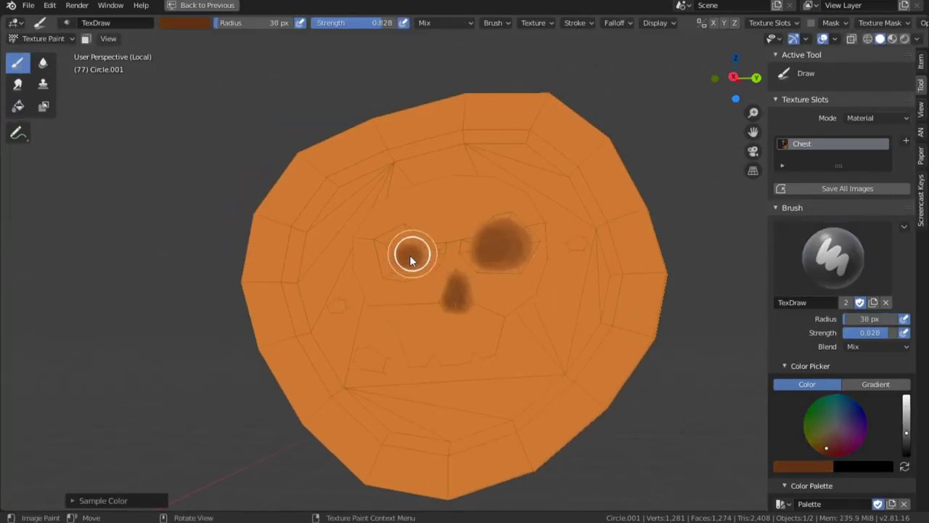
pyautogui.moveTo(388, 250); pyautogui.dragTo(438, 253)
# Step: Paint a dark brown shadow ring around the rim's inner edge, lowering the brush strength to 0.471 partway
pyautogui.moveTo(541, 309)
pyautogui.mouseDown(button='middle')
pyautogui.moveTo(521, 280)
pyautogui.moveTo(570, 328)
pyautogui.mouseUp(button='middle')
pyautogui.moveTo(550, 390); pyautogui.dragTo(599, 321)
pyautogui.moveTo(576, 367)
pyautogui.mouseDown()
pyautogui.moveTo(606, 275)
pyautogui.moveTo(524, 155)
pyautogui.moveTo(359, 176)
pyautogui.mouseUp()
pyautogui.moveTo(863, 338); pyautogui.dragTo(857, 338)
pyautogui.moveTo(372, 176); pyautogui.dragTo(327, 206)
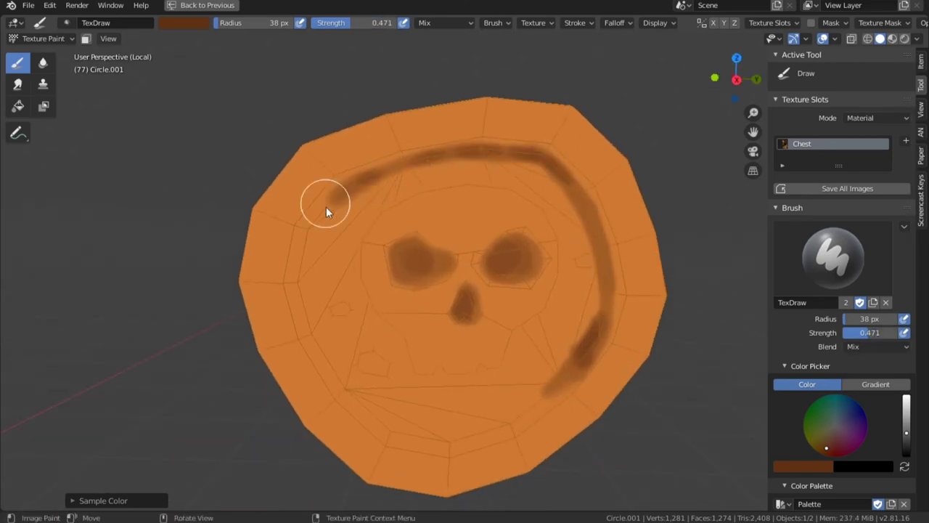
pyautogui.moveTo(331, 372)
pyautogui.mouseDown()
pyautogui.moveTo(548, 405)
pyautogui.moveTo(404, 437)
pyautogui.mouseUp()
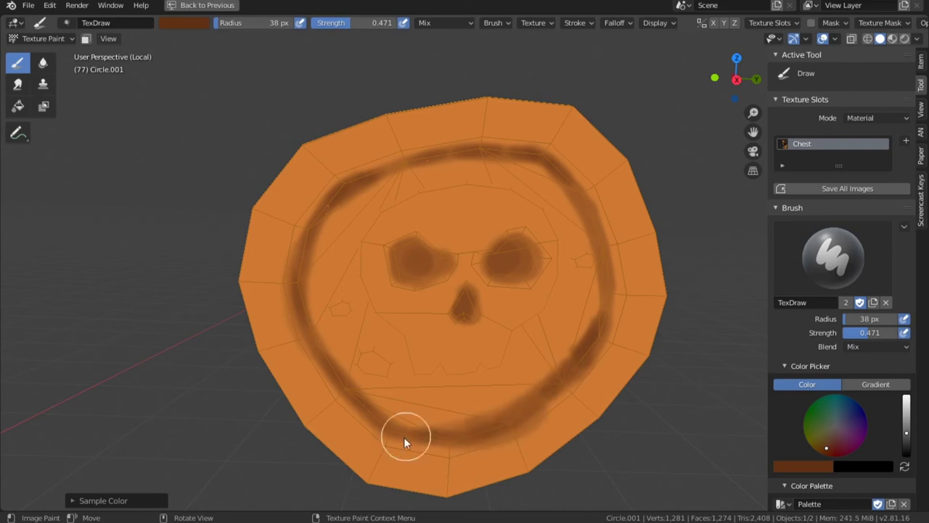
# Step: Deepen the skull's eye socket shading and paint a soft dark shadow beneath the teeth at strength 0.471
pyautogui.moveTo(387, 181)
pyautogui.mouseDown(button='middle')
pyautogui.moveTo(409, 220)
pyautogui.moveTo(413, 282)
pyautogui.moveTo(432, 264)
pyautogui.mouseUp(button='middle')
pyautogui.moveTo(549, 263); pyautogui.dragTo(532, 252)
pyautogui.moveTo(484, 354); pyautogui.dragTo(465, 308, button='middle')
pyautogui.moveTo(424, 339); pyautogui.dragTo(530, 317)
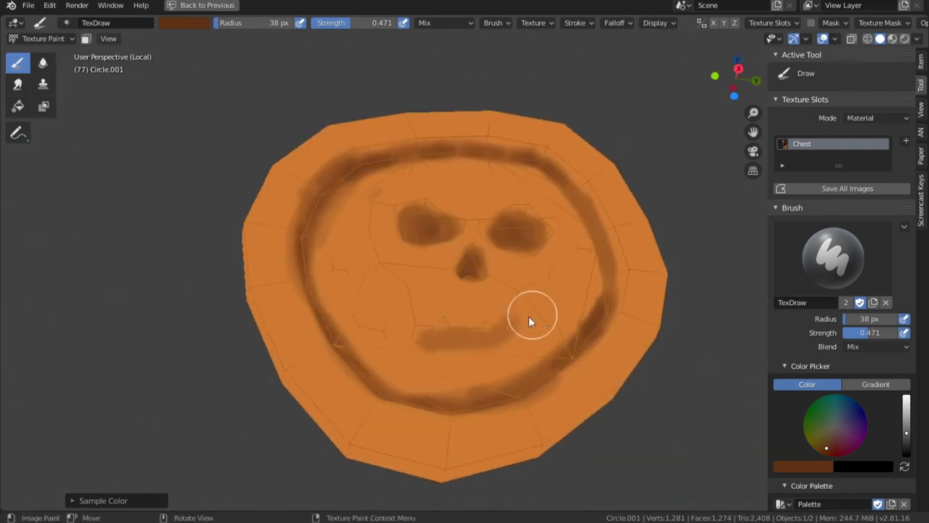
# Step: Paint dark brown shadows beneath the jaw, around the skull's outline and around the small raised bumps on the coin face
pyautogui.moveTo(530, 317); pyautogui.dragTo(494, 314, button='middle')
pyautogui.moveTo(473, 331); pyautogui.dragTo(530, 283)
pyautogui.moveTo(530, 283); pyautogui.dragTo(482, 280, button='middle')
pyautogui.moveTo(529, 286); pyautogui.dragTo(534, 226)
pyautogui.moveTo(534, 231)
pyautogui.mouseDown(button='middle')
pyautogui.moveTo(363, 230)
pyautogui.moveTo(450, 248)
pyautogui.moveTo(407, 258)
pyautogui.mouseUp(button='middle')
pyautogui.scroll(4, 407, 258)
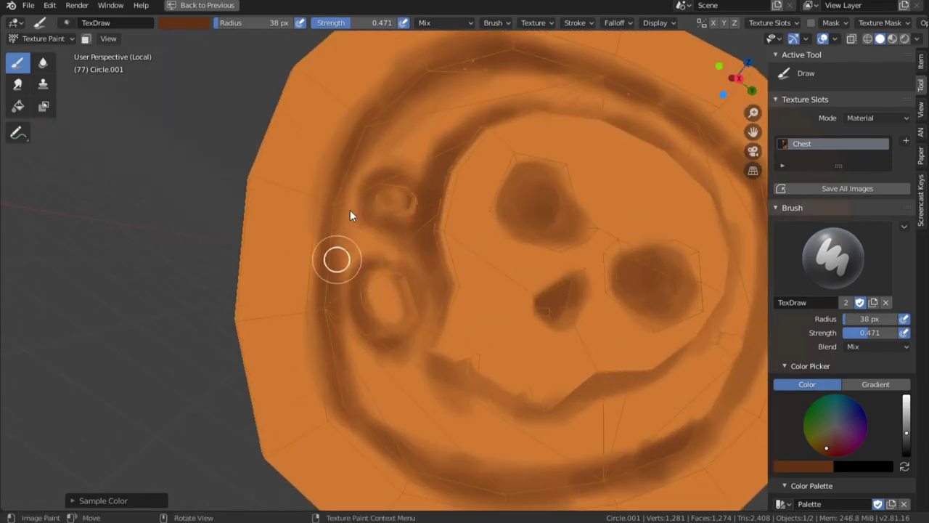
# Step: Extend the dark brown shadow along the skull's outer edge and hide the viewport overlays to check the shading
pyautogui.scroll(-3, 350, 210)
pyautogui.moveTo(349, 210); pyautogui.dragTo(298, 222, button='middle')
pyautogui.moveTo(587, 208); pyautogui.dragTo(576, 321)
pyautogui.moveTo(411, 351); pyautogui.dragTo(494, 196, button='middle')
pyautogui.scroll(-4, 490, 296)
pyautogui.scroll(7, 498, 242)
pyautogui.moveTo(520, 278); pyautogui.dragTo(500, 273, button='middle')
pyautogui.click(822, 39)
pyautogui.scroll(3, 450, 243)
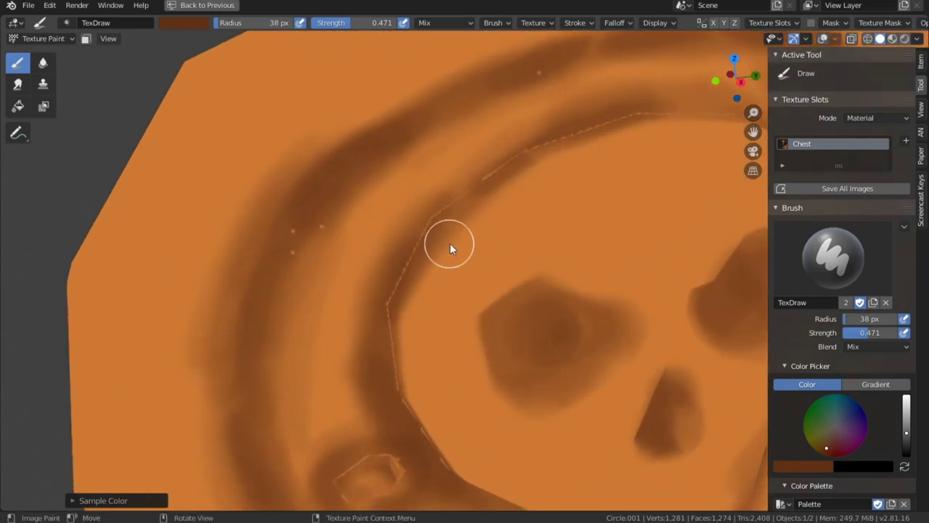
pyautogui.scroll(-4, 450, 243)
pyautogui.moveTo(450, 243); pyautogui.dragTo(548, 225, button='middle')
pyautogui.scroll(4, 522, 264)
# Step: Show the Chest texture in the image editor in Paint mode, zoomed in on the coin's plain skull island
pyautogui.hotkey('shift', 'F10')
pyautogui.scroll(4, 472, 377)
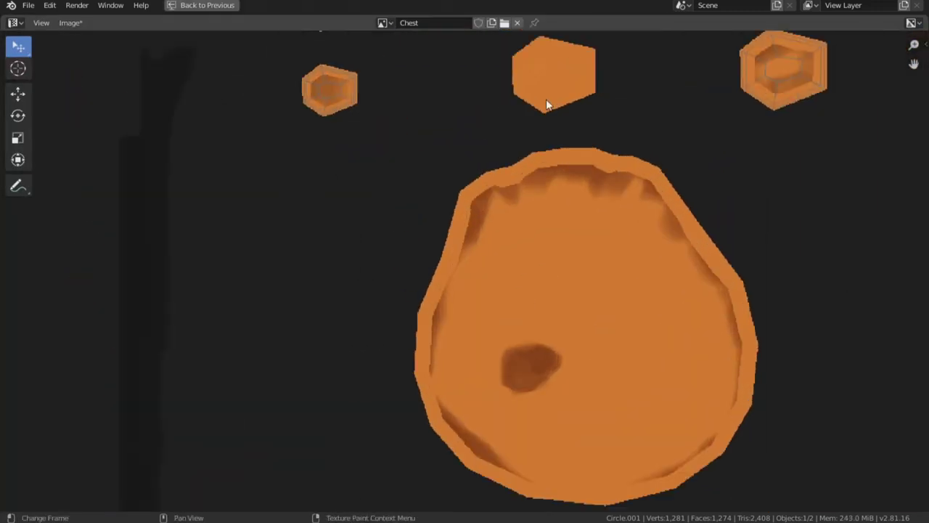
pyautogui.scroll(3, 545, 101)
pyautogui.click(16, 24)
pyautogui.click(40, 84)
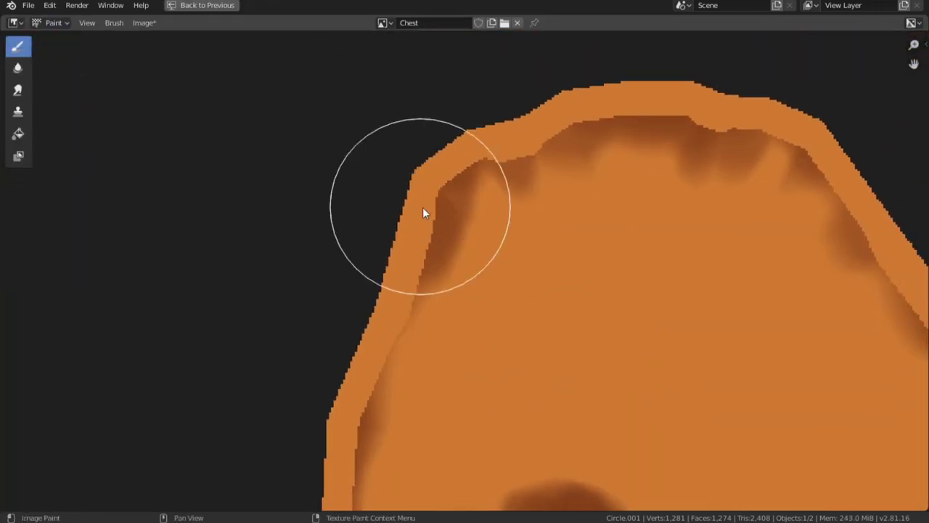
# Step: Paint sampled brown along the left and lower edges of the plain skull island with a 10 px brush at strength 0.791
pyautogui.press('f')
pyautogui.click(418, 230)
pyautogui.press('s')
pyautogui.moveTo(411, 292); pyautogui.dragTo(436, 198)
pyautogui.press('n')
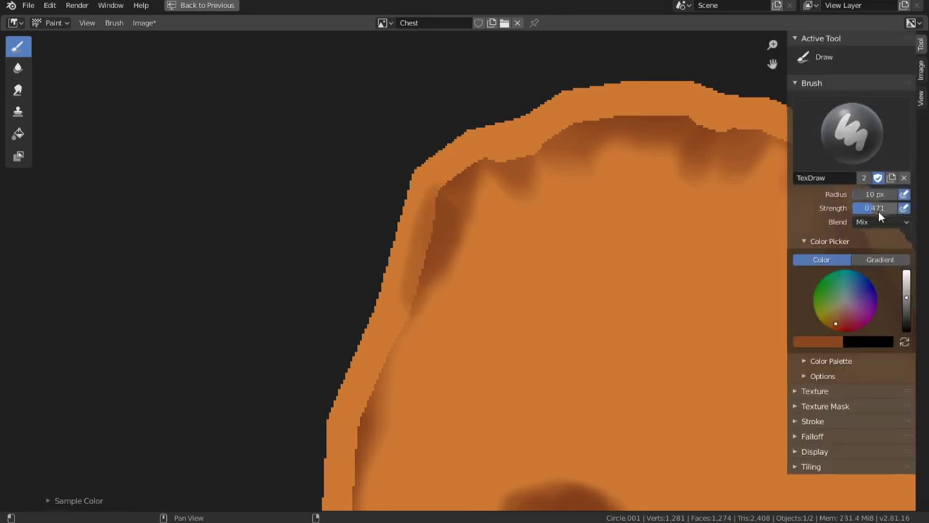
pyautogui.moveTo(430, 248); pyautogui.dragTo(361, 425)
pyautogui.moveTo(362, 426); pyautogui.dragTo(400, 271, button='middle')
pyautogui.moveTo(399, 272); pyautogui.dragTo(392, 398)
pyautogui.moveTo(404, 242); pyautogui.dragTo(383, 124, button='middle')
pyautogui.moveTo(374, 279)
pyautogui.mouseDown()
pyautogui.moveTo(439, 427)
pyautogui.moveTo(477, 448)
pyautogui.mouseUp()
pyautogui.moveTo(451, 421); pyautogui.dragTo(337, 329, button='middle')
pyautogui.moveTo(337, 334); pyautogui.dragTo(450, 407)
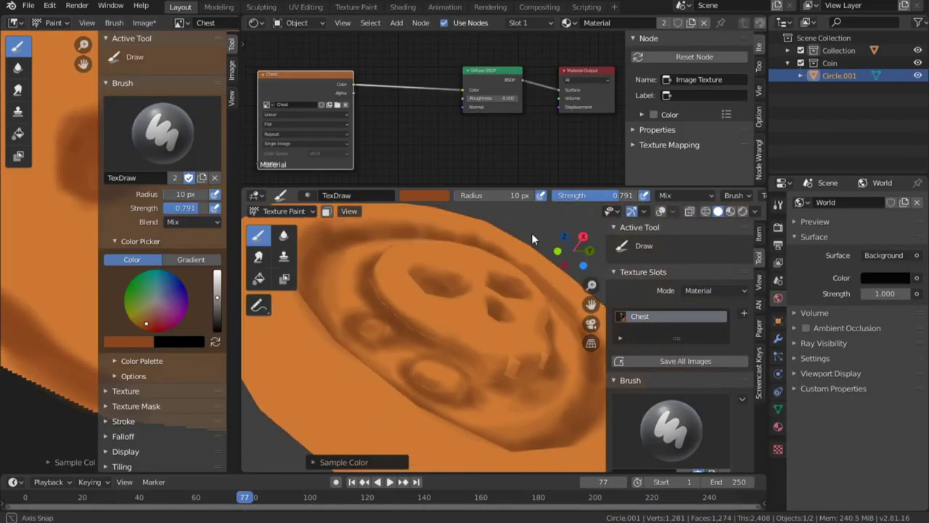
pyautogui.moveTo(479, 422)
pyautogui.mouseDown()
pyautogui.moveTo(510, 412)
pyautogui.moveTo(675, 410)
pyautogui.mouseUp()
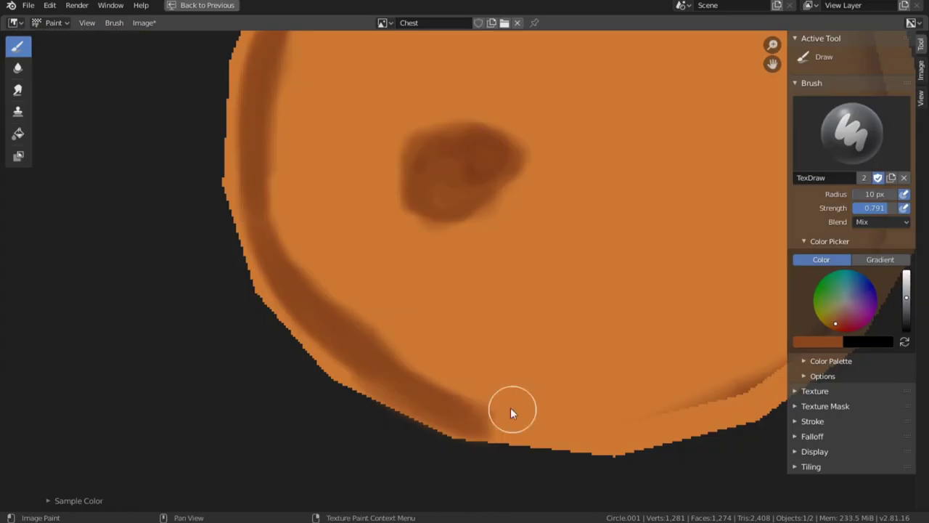
# Step: Continue the brown band along the plain skull island's lower-right, right and upper edges until it closes
pyautogui.moveTo(685, 410); pyautogui.dragTo(529, 369, button='middle')
pyautogui.moveTo(529, 369); pyautogui.dragTo(729, 227)
pyautogui.moveTo(730, 187); pyautogui.dragTo(614, 284, button='middle')
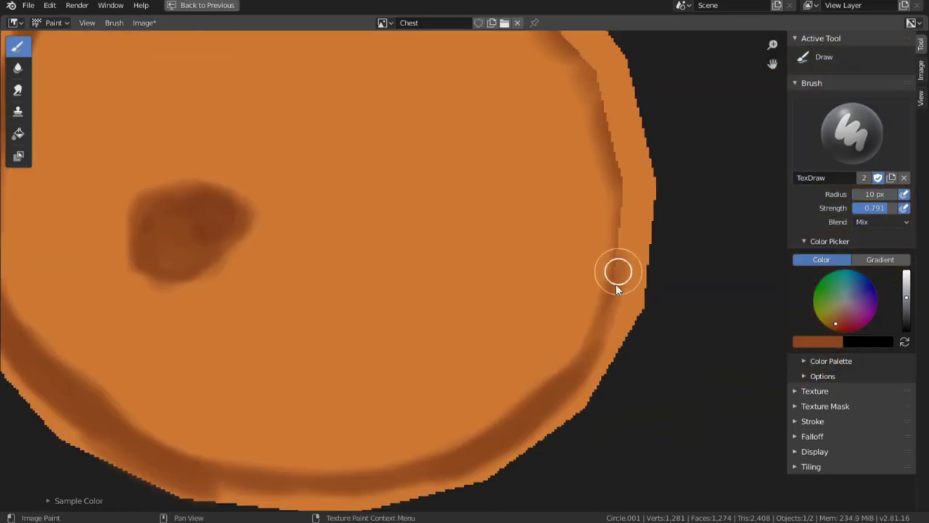
pyautogui.moveTo(616, 284); pyautogui.dragTo(615, 215)
pyautogui.moveTo(614, 216); pyautogui.dragTo(607, 352, button='middle')
pyautogui.moveTo(534, 147); pyautogui.dragTo(617, 443)
pyautogui.moveTo(589, 203); pyautogui.dragTo(617, 338, button='middle')
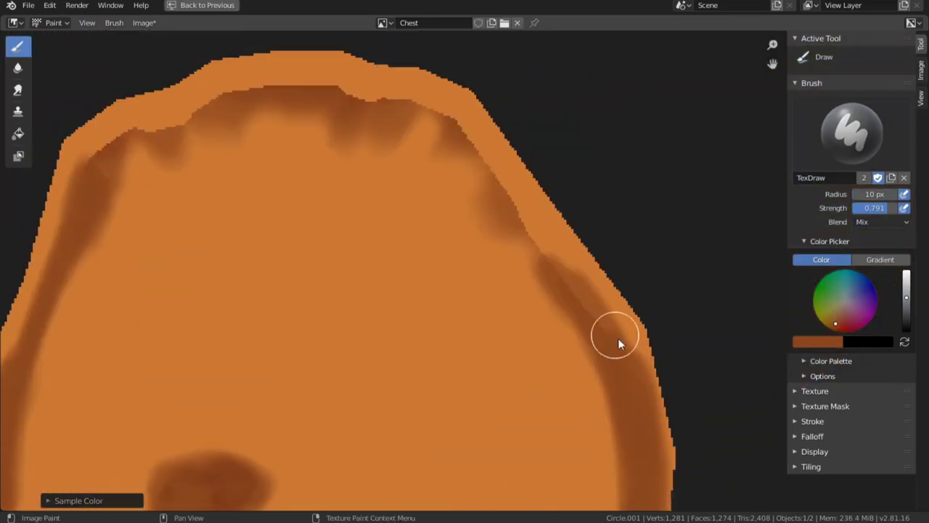
pyautogui.moveTo(611, 319)
pyautogui.mouseDown()
pyautogui.moveTo(449, 117)
pyautogui.moveTo(371, 95)
pyautogui.moveTo(107, 155)
pyautogui.mouseUp()
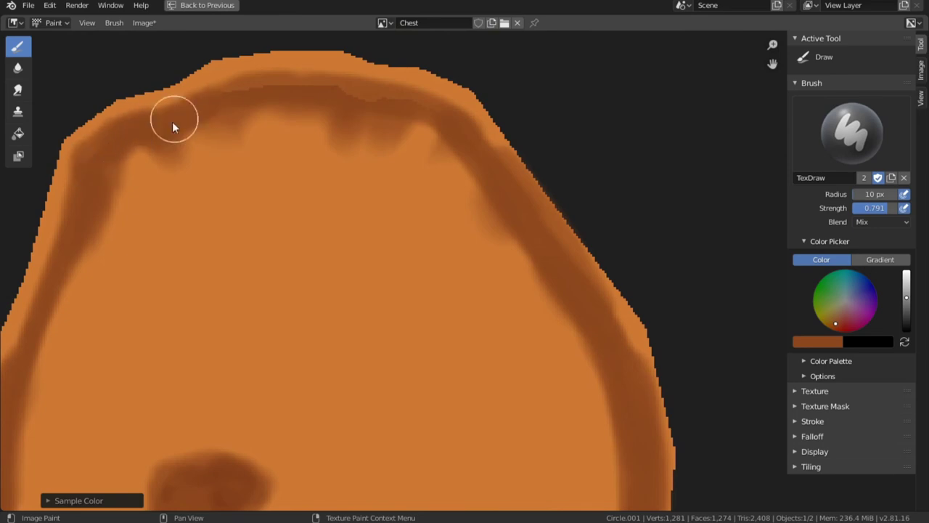
pyautogui.moveTo(174, 119)
pyautogui.mouseDown()
pyautogui.moveTo(447, 109)
pyautogui.moveTo(214, 98)
pyautogui.moveTo(103, 141)
pyautogui.mouseUp()
# Step: Fill the broken brown ring on the large round island at strength 1.000, using a fuller custom brush falloff curve
pyautogui.moveTo(103, 141)
pyautogui.keyDown('ctrl'); pyautogui.mouseDown(button='middle')
pyautogui.moveTo(376, 295)
pyautogui.moveTo(370, 377)
pyautogui.mouseUp(button='middle'); pyautogui.keyUp('ctrl')
pyautogui.moveTo(370, 377)
pyautogui.keyDown('ctrl'); pyautogui.mouseDown(button='middle')
pyautogui.moveTo(390, 238)
pyautogui.moveTo(385, 187)
pyautogui.mouseUp(button='middle'); pyautogui.keyUp('ctrl')
pyautogui.click(812, 436)
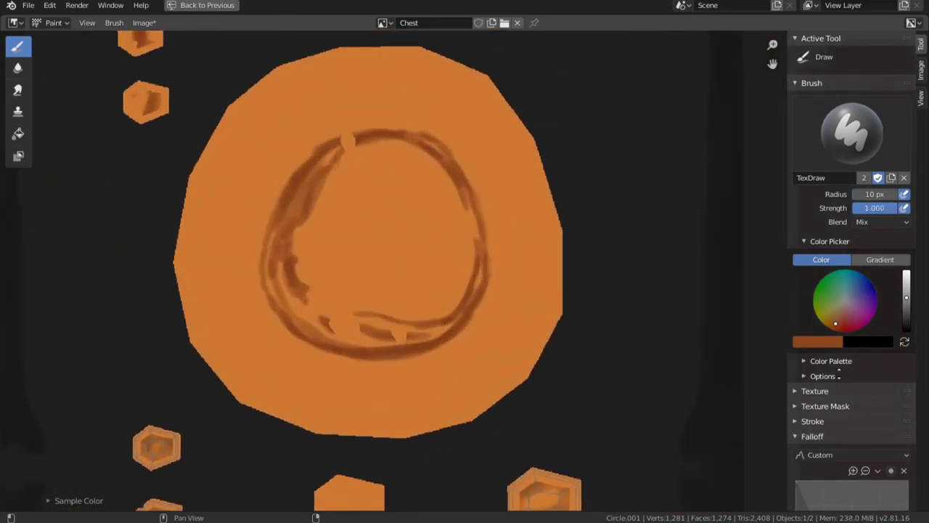
pyautogui.scroll(-5, 827, 407)
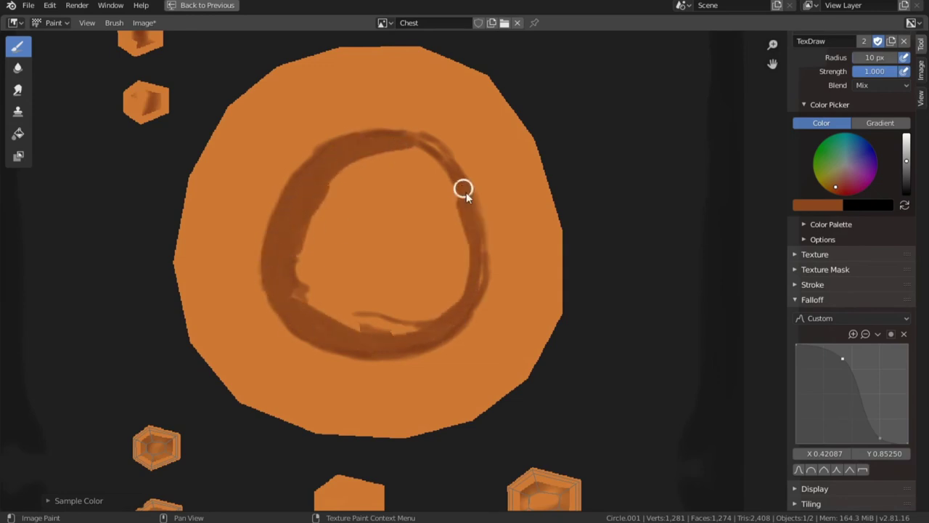
pyautogui.moveTo(463, 189); pyautogui.dragTo(371, 323)
pyautogui.hotkey('ctrl', 'space')
# Step: Paint sampled brown over the bright orange seams along the skull's base on the model with a 51 px brush
pyautogui.moveTo(446, 298)
pyautogui.keyDown('ctrl'); pyautogui.mouseDown(button='middle')
pyautogui.moveTo(500, 300)
pyautogui.moveTo(477, 263)
pyautogui.moveTo(431, 312)
pyautogui.mouseUp(button='middle'); pyautogui.keyUp('ctrl')
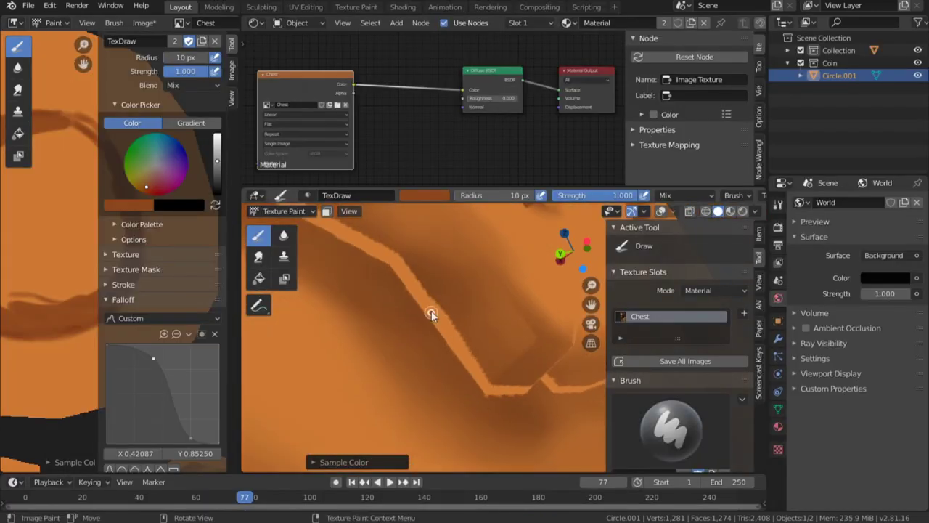
pyautogui.press('f')
pyautogui.click(473, 331)
pyautogui.press('s')
pyautogui.moveTo(443, 319)
pyautogui.mouseDown()
pyautogui.moveTo(512, 377)
pyautogui.moveTo(315, 223)
pyautogui.mouseUp()
pyautogui.keyDown('ctrl'); pyautogui.moveTo(315, 224); pyautogui.dragTo(359, 278, button='middle'); pyautogui.keyUp('ctrl')
pyautogui.keyDown('shift'); pyautogui.moveTo(359, 278); pyautogui.dragTo(446, 349, button='middle'); pyautogui.keyUp('shift')
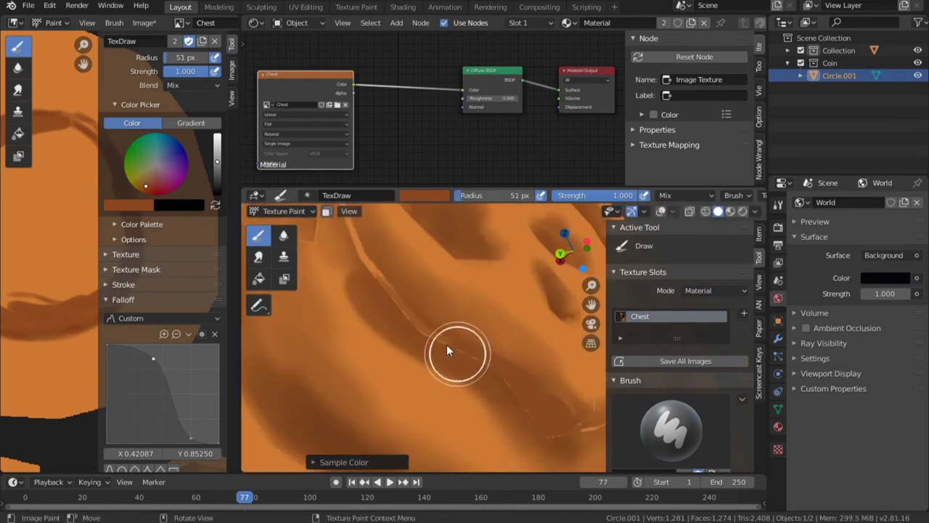
pyautogui.moveTo(446, 349); pyautogui.dragTo(483, 374)
pyautogui.hotkey('ctrl', 'space')
pyautogui.moveTo(492, 376); pyautogui.dragTo(428, 305, button='middle')
pyautogui.moveTo(406, 283); pyautogui.dragTo(309, 156)
pyautogui.moveTo(308, 156)
pyautogui.mouseDown(button='middle')
pyautogui.moveTo(309, 204)
pyautogui.moveTo(341, 218)
pyautogui.mouseUp(button='middle')
# Step: Paint the outer side faces of the detailed skull island brown all the way round with a 17 px brush
pyautogui.hotkey('ctrl', 'space')
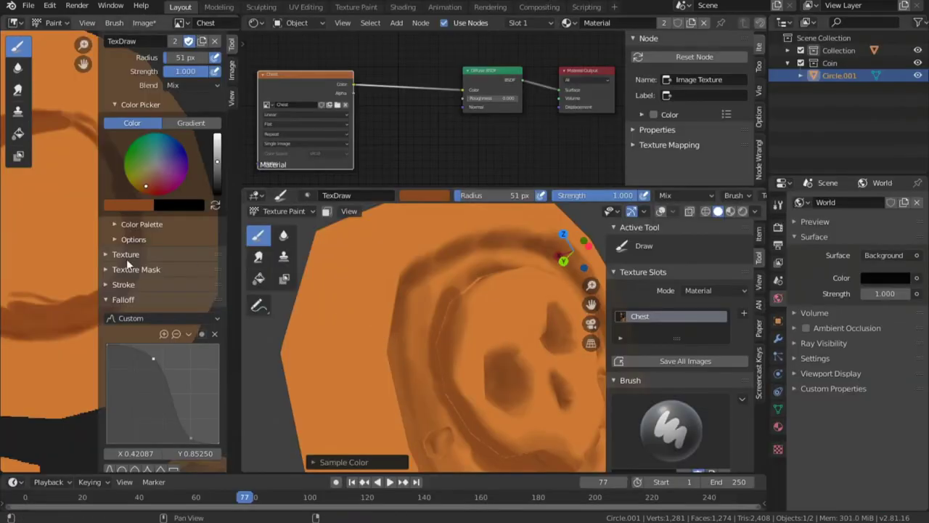
pyautogui.hotkey('ctrl', 'space')
pyautogui.scroll(-3, 509, 310)
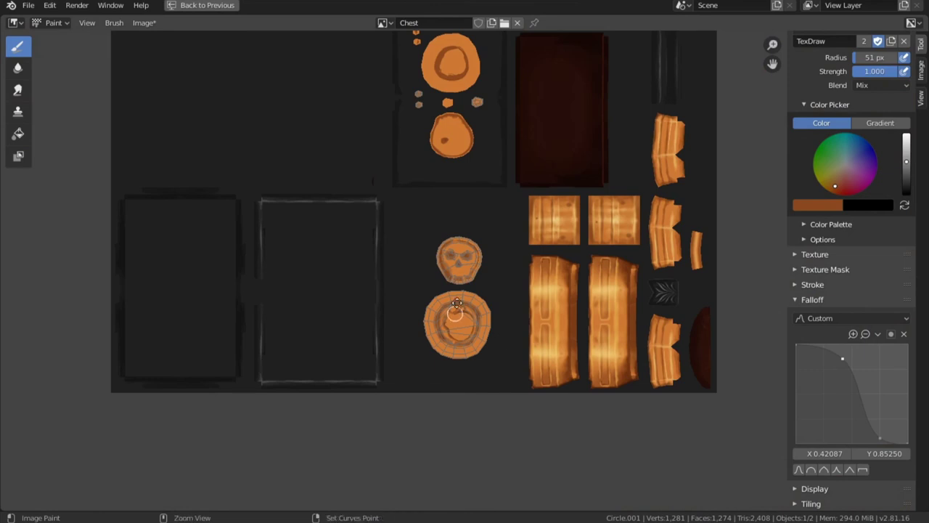
pyautogui.scroll(10, 460, 261)
pyautogui.press('s')
pyautogui.press('f')
pyautogui.click(405, 254)
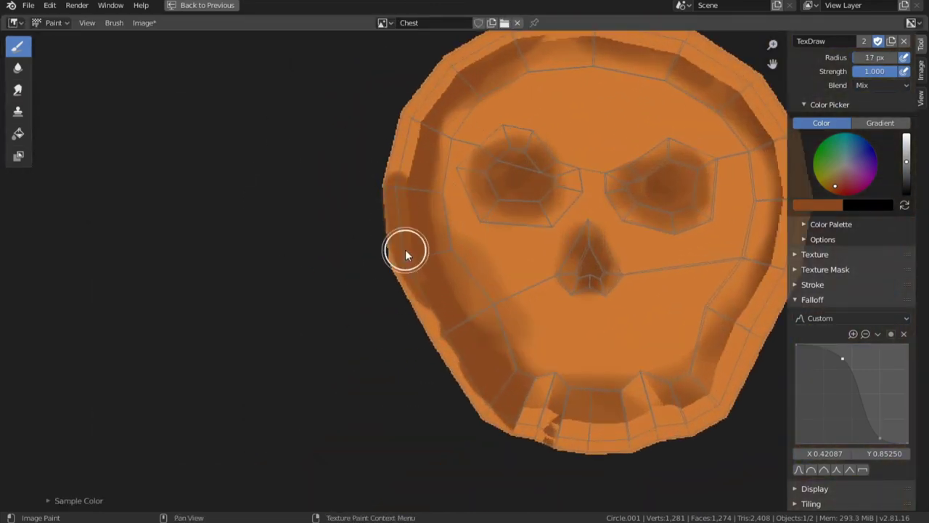
pyautogui.moveTo(405, 251)
pyautogui.mouseDown()
pyautogui.moveTo(521, 424)
pyautogui.moveTo(598, 428)
pyautogui.moveTo(779, 276)
pyautogui.mouseUp()
pyautogui.moveTo(779, 276); pyautogui.dragTo(645, 338, button='middle')
pyautogui.moveTo(645, 339)
pyautogui.mouseDown()
pyautogui.moveTo(655, 245)
pyautogui.moveTo(518, 97)
pyautogui.moveTo(261, 238)
pyautogui.moveTo(556, 124)
pyautogui.moveTo(664, 298)
pyautogui.mouseUp()
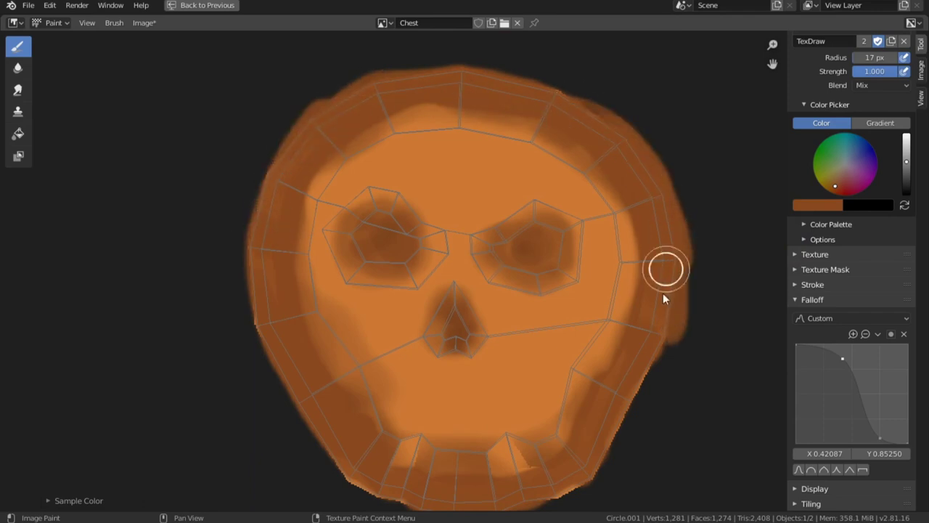
pyautogui.moveTo(664, 297); pyautogui.dragTo(727, 157, button='middle')
pyautogui.moveTo(730, 211)
pyautogui.mouseDown()
pyautogui.moveTo(605, 352)
pyautogui.moveTo(367, 251)
pyautogui.mouseUp()
# Step: Paint brown into the unshaded orange area inside the skull outline on the coin face island
pyautogui.moveTo(368, 465)
pyautogui.mouseDown(button='middle')
pyautogui.moveTo(421, 263)
pyautogui.moveTo(348, 169)
pyautogui.mouseUp(button='middle')
pyautogui.scroll(-1, 401, 249)
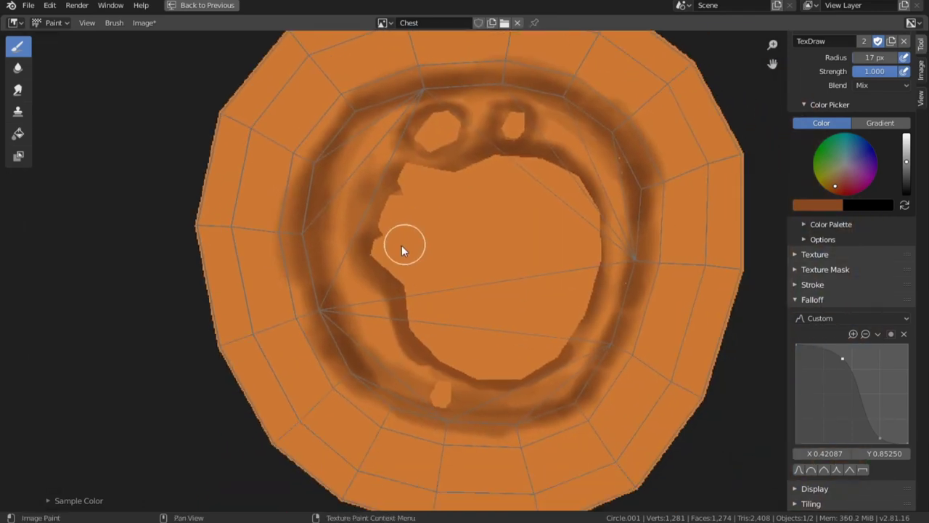
pyautogui.moveTo(404, 251)
pyautogui.mouseDown()
pyautogui.moveTo(397, 196)
pyautogui.moveTo(399, 265)
pyautogui.moveTo(545, 163)
pyautogui.moveTo(460, 349)
pyautogui.moveTo(498, 353)
pyautogui.moveTo(576, 203)
pyautogui.moveTo(530, 174)
pyautogui.moveTo(422, 258)
pyautogui.mouseUp()
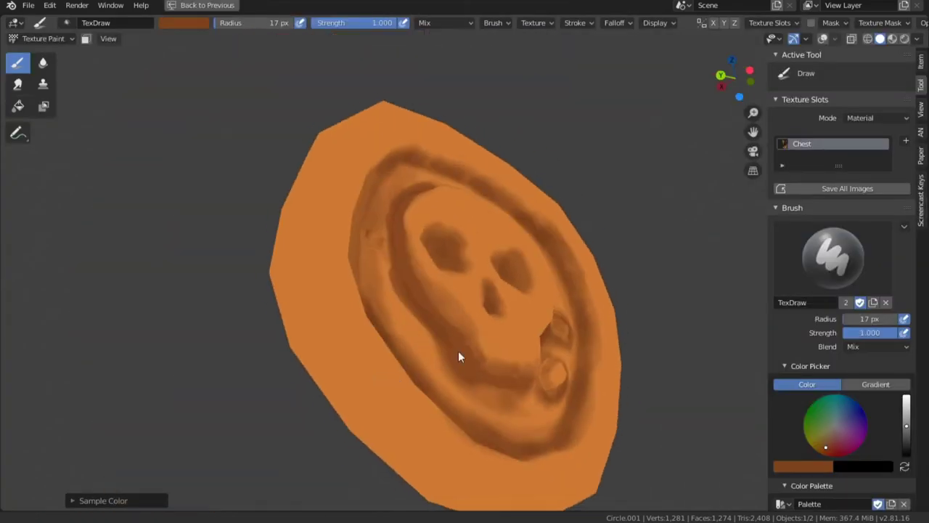
# Step: Set the highlight brush to 35 px radius, strength 0.552 and a sharper falloff with its curve point at X 0.33208, Y 0.34
pyautogui.scroll(-2, 457, 353)
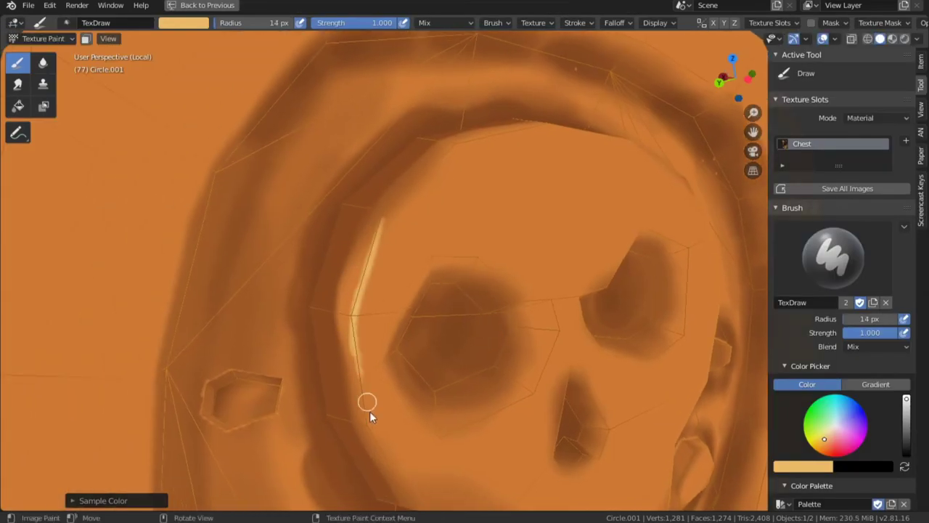
pyautogui.press('f')
pyautogui.click(385, 411)
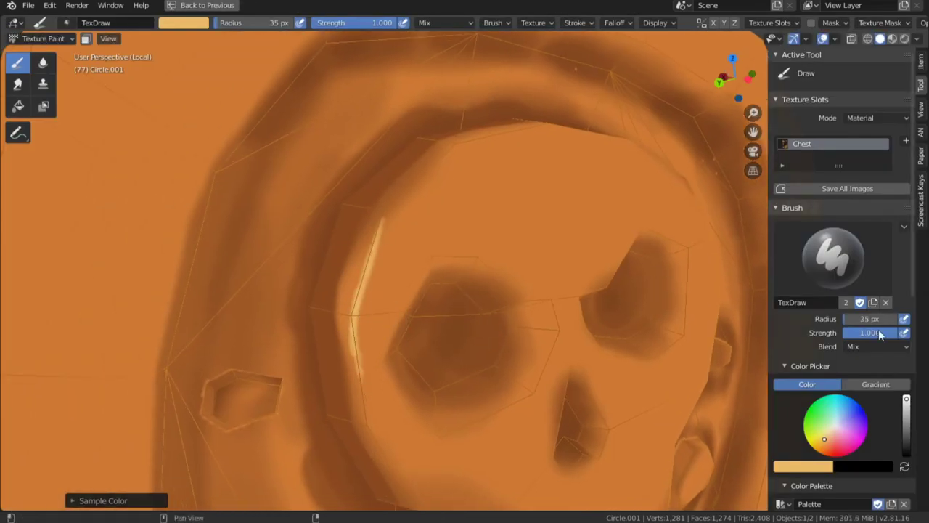
pyautogui.scroll(-1, 880, 332)
pyautogui.moveTo(880, 310); pyautogui.dragTo(855, 309)
pyautogui.moveTo(386, 222); pyautogui.dragTo(363, 305)
pyautogui.scroll(-15, 827, 305)
pyautogui.moveTo(810, 301)
pyautogui.mouseDown()
pyautogui.moveTo(831, 310)
pyautogui.moveTo(820, 361)
pyautogui.mouseUp()
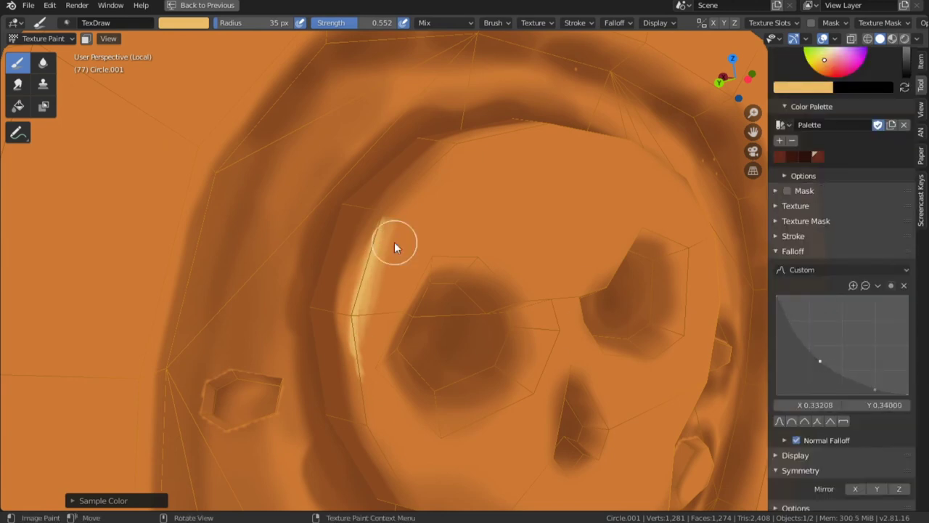
# Step: Paint a pale yellow highlight down the skull's left edge along the cheek and jaw, blending it with sampled colors
pyautogui.moveTo(371, 413); pyautogui.dragTo(412, 316, button='middle')
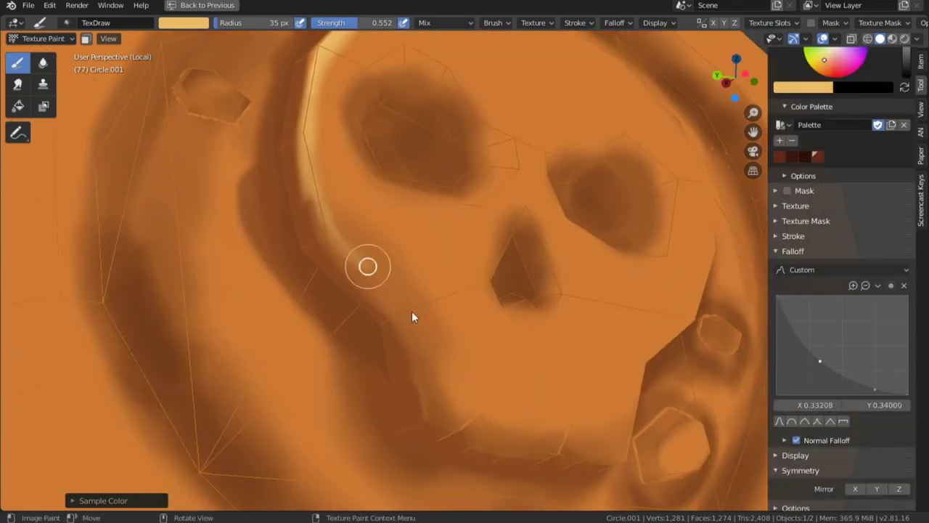
pyautogui.moveTo(439, 428); pyautogui.dragTo(355, 249)
pyautogui.moveTo(318, 173); pyautogui.dragTo(332, 217, button='middle')
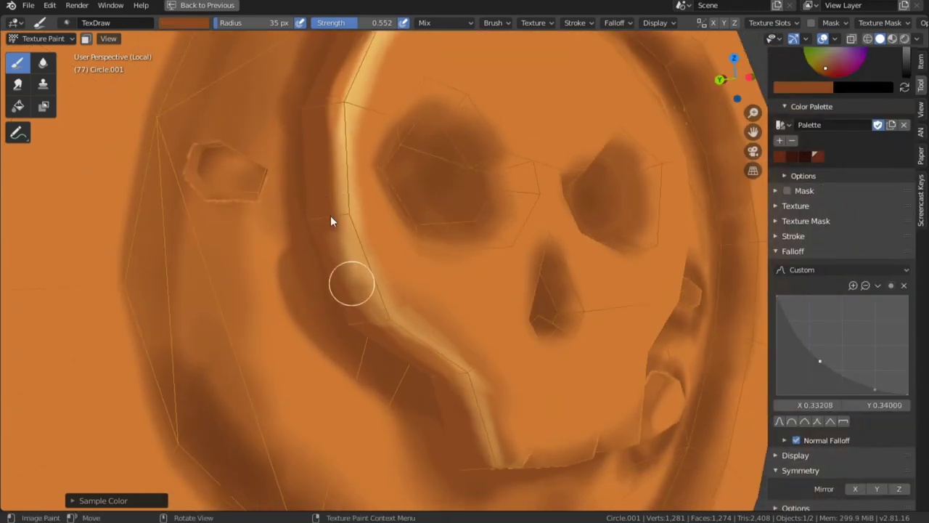
pyautogui.press('s')
pyautogui.moveTo(405, 347); pyautogui.dragTo(482, 440, button='middle')
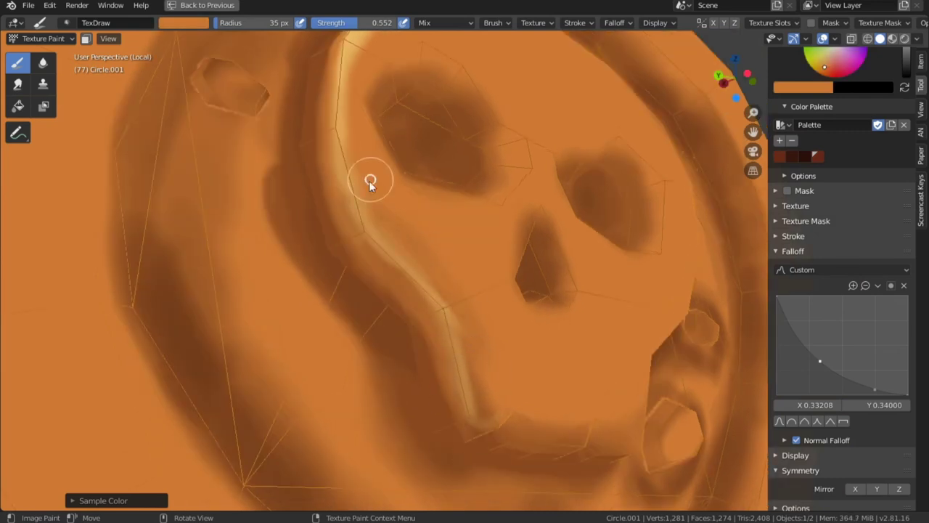
pyautogui.press('s')
pyautogui.moveTo(350, 196); pyautogui.dragTo(450, 325)
pyautogui.moveTo(472, 333); pyautogui.dragTo(435, 338, button='middle')
# Step: Outline the rim of the skull's nose opening with a thin pale highlight using a 19 px brush
pyautogui.press('f')
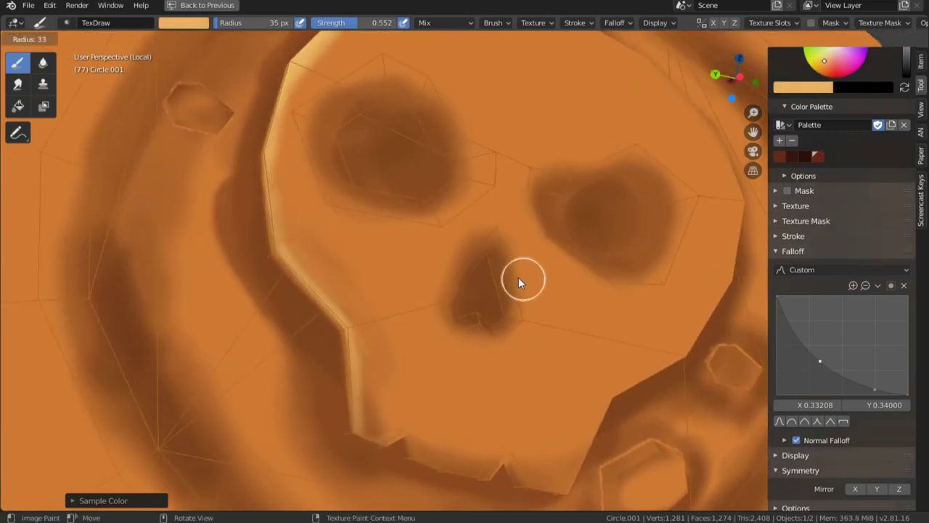
pyautogui.click(511, 277)
pyautogui.moveTo(498, 230); pyautogui.dragTo(520, 324)
pyautogui.moveTo(464, 280); pyautogui.dragTo(428, 287, button='middle')
pyautogui.scroll(2, 454, 254)
pyautogui.moveTo(451, 231); pyautogui.dragTo(397, 311)
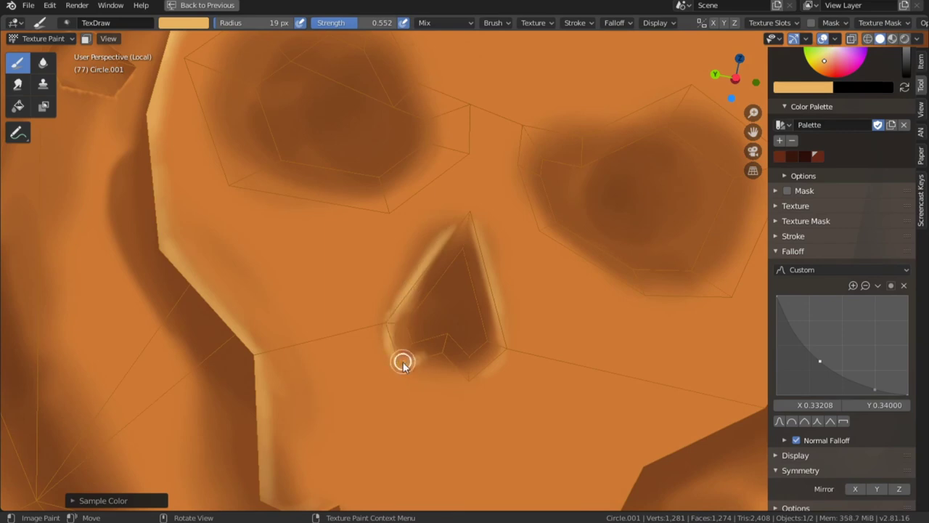
# Step: Outline the rim of the skull's right eye socket with a thin pale highlight
pyautogui.moveTo(559, 249); pyautogui.dragTo(639, 289)
pyautogui.keyDown('shift'); pyautogui.moveTo(638, 284); pyautogui.dragTo(562, 295, button='middle'); pyautogui.keyUp('shift')
pyautogui.moveTo(561, 299)
pyautogui.mouseDown()
pyautogui.moveTo(646, 310)
pyautogui.moveTo(698, 215)
pyautogui.mouseUp()
pyautogui.moveTo(601, 309); pyautogui.dragTo(676, 252)
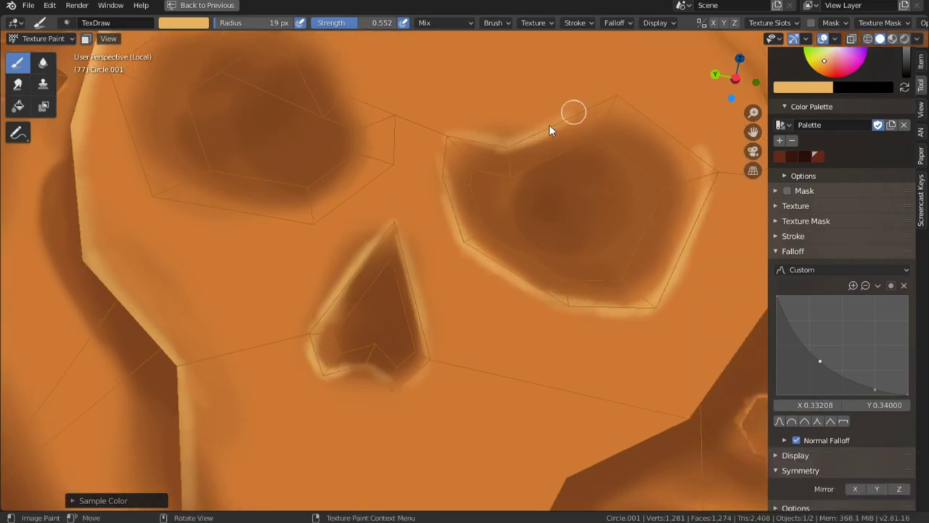
# Step: Enlarge the brush to 49 px and add a softer, broader highlight around the right eye socket
pyautogui.press('f')
pyautogui.click(625, 93)
pyautogui.moveTo(530, 134)
pyautogui.mouseDown()
pyautogui.moveTo(600, 98)
pyautogui.moveTo(605, 334)
pyautogui.moveTo(569, 321)
pyautogui.mouseUp()
pyautogui.scroll(-6, 396, 157)
pyautogui.moveTo(395, 157); pyautogui.dragTo(458, 292, button='middle')
pyautogui.scroll(3, 458, 292)
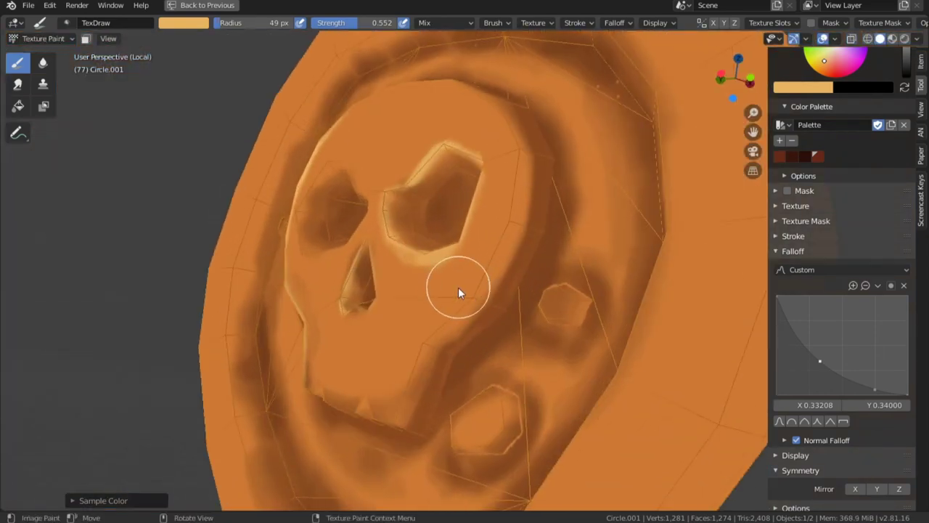
# Step: Paint pale highlights down the skull's right edge, across the jaw above the teeth and along the cranium
pyautogui.moveTo(518, 169); pyautogui.dragTo(389, 400)
pyautogui.moveTo(388, 400); pyautogui.dragTo(450, 368, button='middle')
pyautogui.moveTo(380, 381); pyautogui.dragTo(461, 369, button='middle')
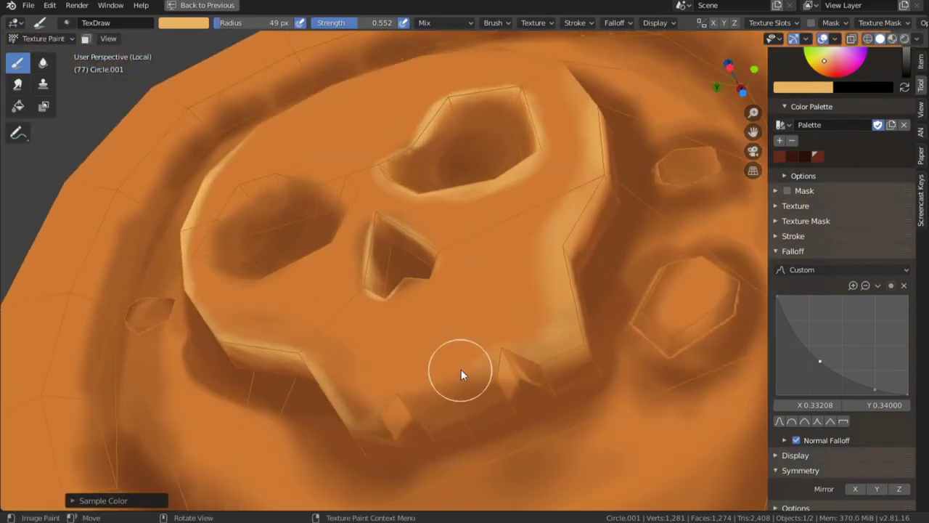
pyautogui.moveTo(492, 376); pyautogui.dragTo(463, 381)
pyautogui.moveTo(545, 344)
pyautogui.mouseDown(button='middle')
pyautogui.moveTo(605, 253)
pyautogui.moveTo(368, 284)
pyautogui.mouseUp(button='middle')
pyautogui.moveTo(368, 284); pyautogui.dragTo(587, 182)
# Step: Hide the viewport overlays and review the skull's highlights from several angles
pyautogui.moveTo(588, 187)
pyautogui.mouseDown(button='middle')
pyautogui.moveTo(365, 223)
pyautogui.moveTo(583, 220)
pyautogui.moveTo(405, 228)
pyautogui.mouseUp(button='middle')
pyautogui.keyDown('ctrl'); pyautogui.moveTo(568, 271); pyautogui.dragTo(584, 363, button='middle'); pyautogui.keyUp('ctrl')
pyautogui.click(823, 39)
pyautogui.keyDown('ctrl'); pyautogui.moveTo(592, 246); pyautogui.dragTo(537, 392, button='middle'); pyautogui.keyUp('ctrl')
pyautogui.moveTo(447, 438); pyautogui.dragTo(595, 370, button='middle')
pyautogui.keyDown('ctrl'); pyautogui.moveTo(574, 363); pyautogui.dragTo(537, 264, button='middle'); pyautogui.keyUp('ctrl')
pyautogui.scroll(2, 507, 270)
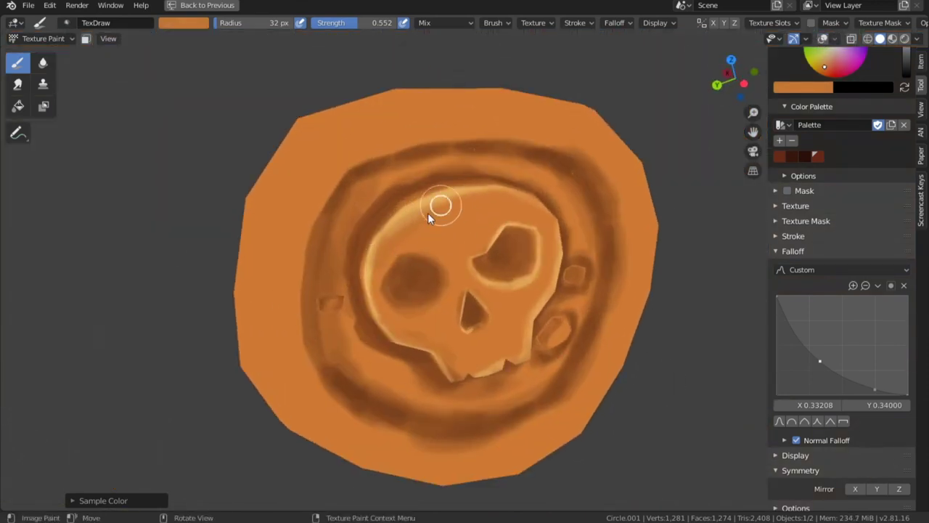
# Step: Deepen the skull's nose cavity with sampled brown and soften the rim above the right eye socket with sampled orange
pyautogui.moveTo(464, 279); pyautogui.dragTo(527, 318, button='middle')
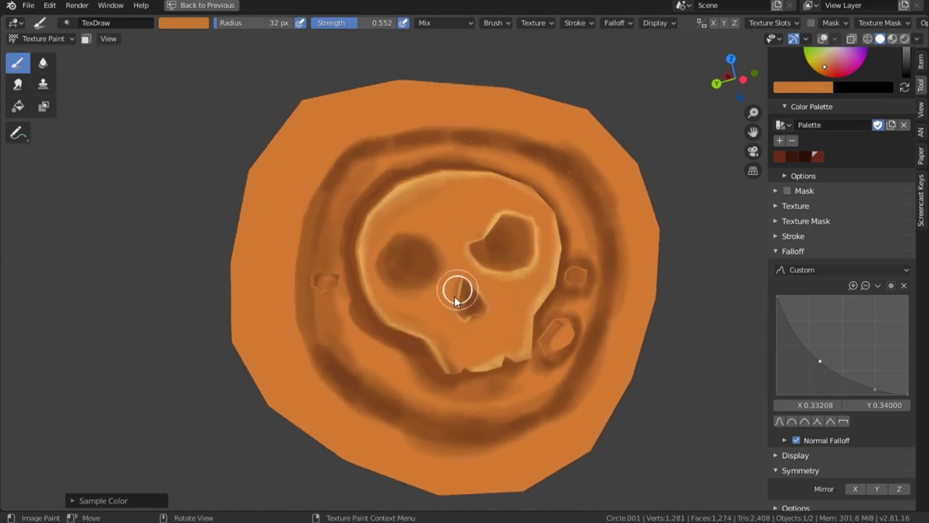
pyautogui.scroll(5, 455, 305)
pyautogui.press('s')
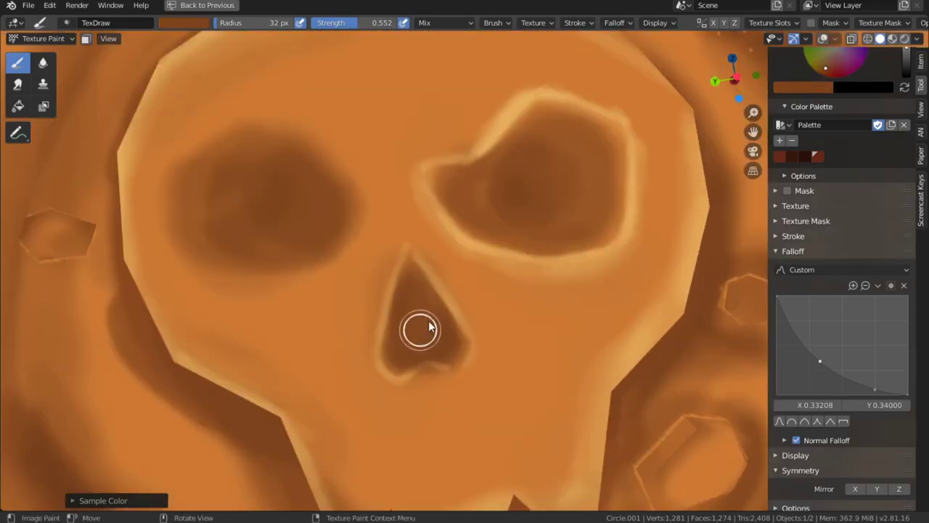
pyautogui.press('s')
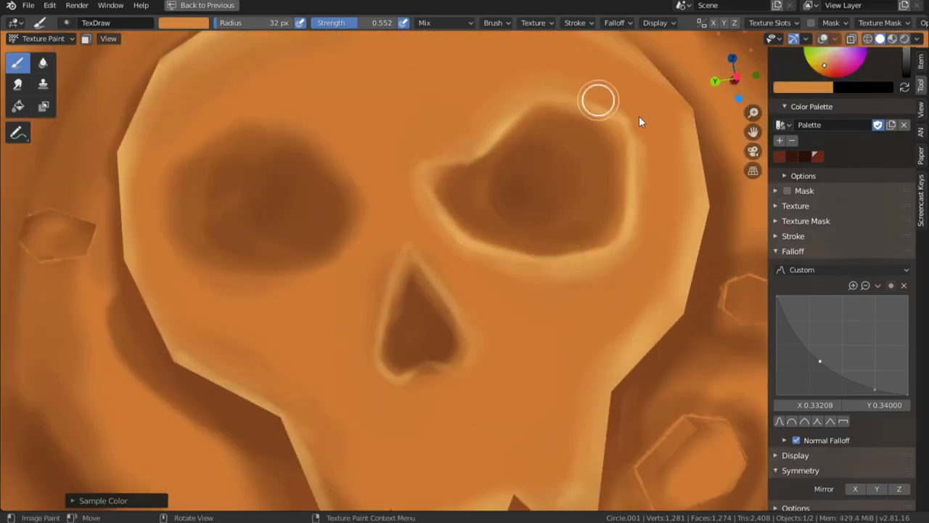
# Step: Set the brush radius to 78 px and paint broad pale highlights below the right eye socket, above the teeth and across the forehead
pyautogui.press('f')
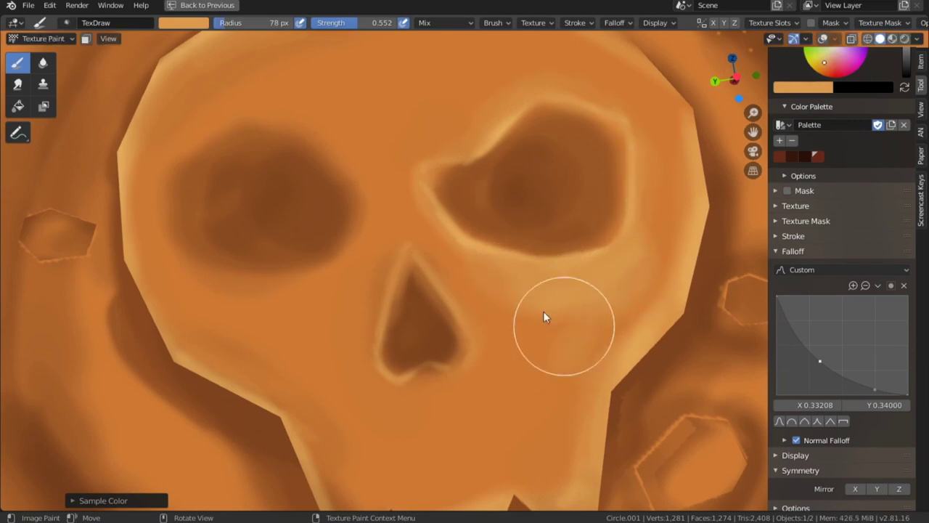
pyautogui.click(543, 317)
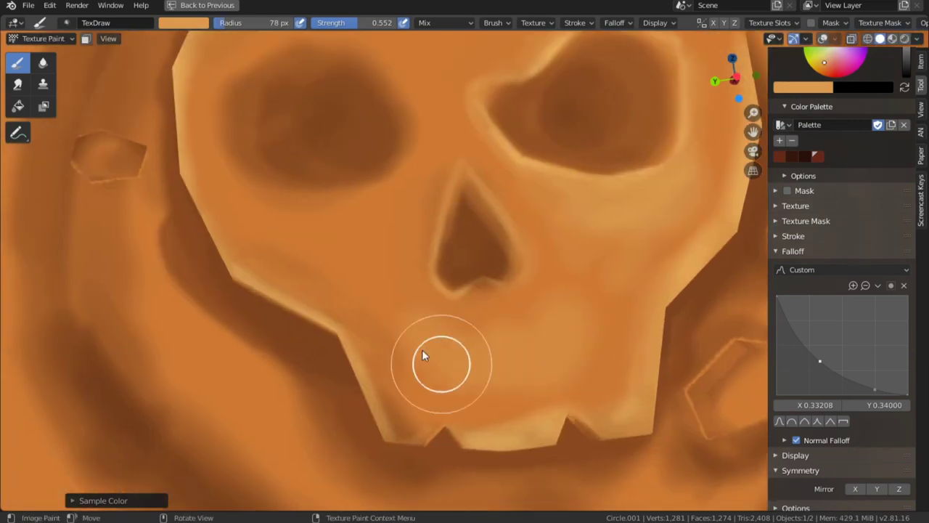
pyautogui.scroll(-5, 398, 194)
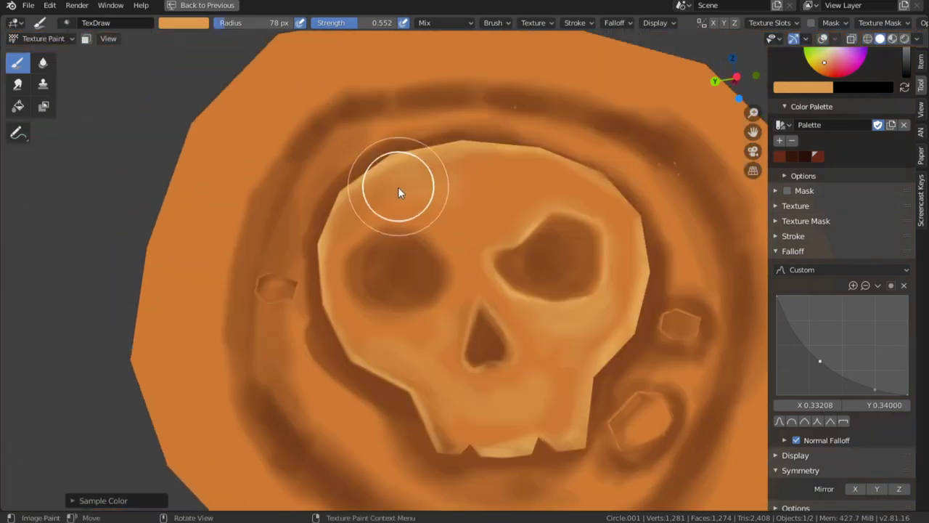
# Step: Darken the centres of both eye sockets with deep brown, reducing the brush to 20 px for the nose cavity
pyautogui.press('s')
pyautogui.moveTo(374, 281)
pyautogui.mouseDown()
pyautogui.moveTo(407, 275)
pyautogui.moveTo(398, 282)
pyautogui.mouseUp()
pyautogui.moveTo(553, 256)
pyautogui.mouseDown()
pyautogui.moveTo(547, 263)
pyautogui.moveTo(559, 262)
pyautogui.mouseUp()
pyautogui.press('f')
pyautogui.click(483, 355)
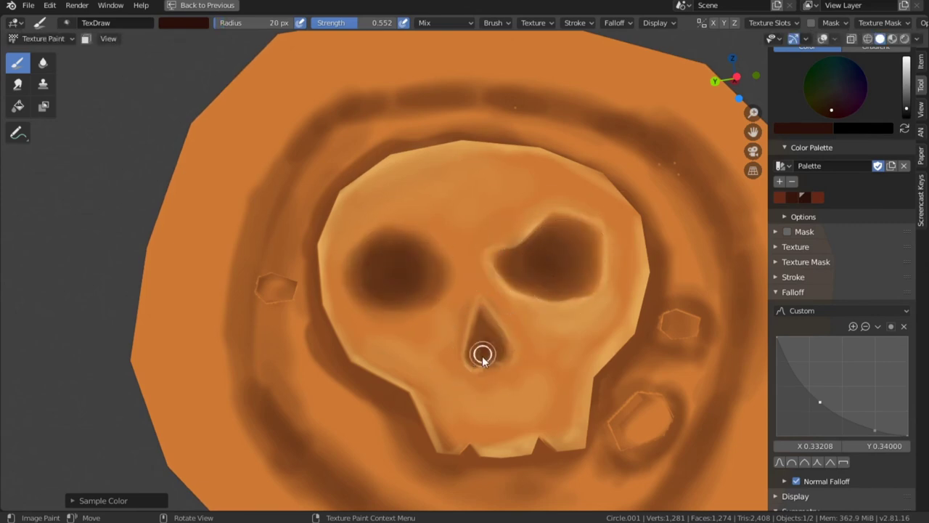
# Step: Examine the skull's shading on the coin from several angles and distances
pyautogui.moveTo(485, 355); pyautogui.dragTo(486, 383, button='middle')
pyautogui.moveTo(578, 257); pyautogui.dragTo(539, 369, button='middle')
pyautogui.moveTo(471, 368); pyautogui.dragTo(504, 442, button='middle')
pyautogui.scroll(-3, 504, 442)
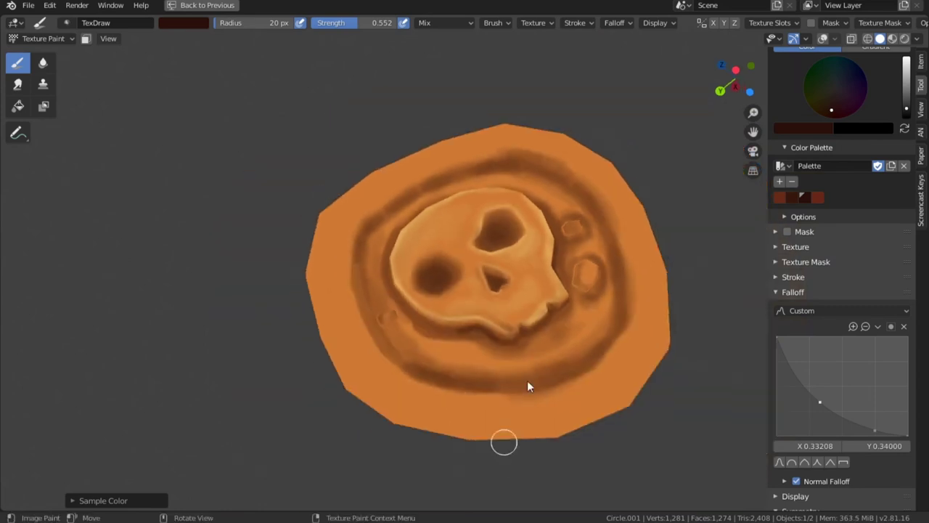
pyautogui.moveTo(527, 380); pyautogui.dragTo(501, 254, button='middle')
pyautogui.scroll(-5, 622, 348)
pyautogui.scroll(2, 501, 254)
pyautogui.hotkey('ctrl', 'space')
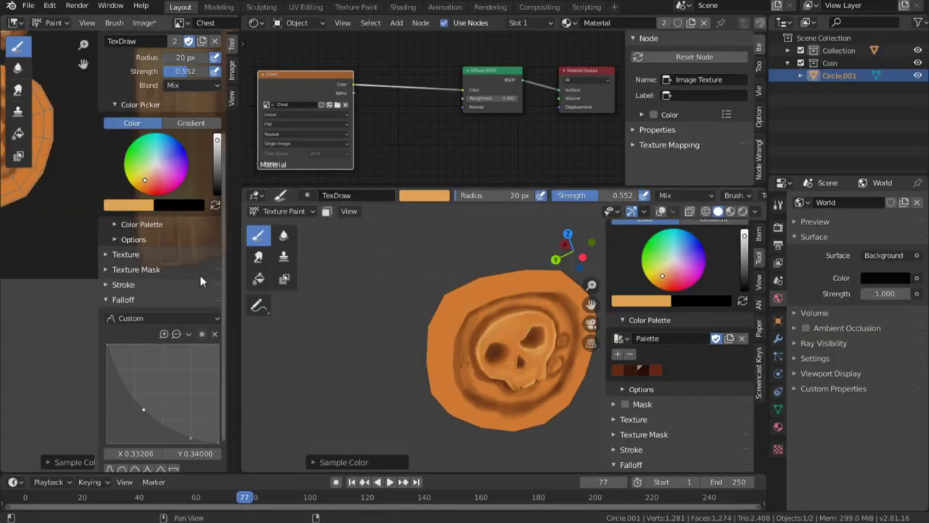
pyautogui.hotkey('ctrl', 'space')
pyautogui.hotkey('ctrl', 'space')
pyautogui.hotkey('ctrl', 'space')
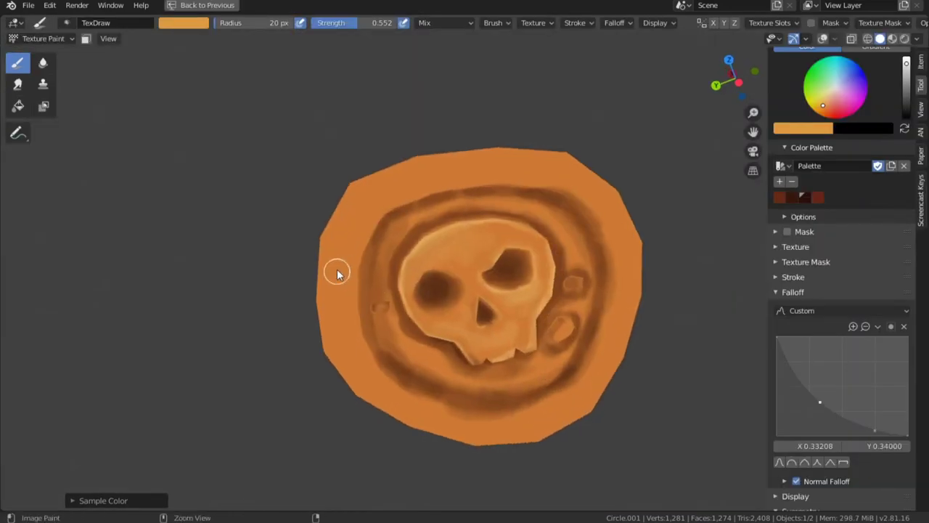
# Step: Set the brush radius to 16 px and paint a light orange highlight along the outer edge of the dark ring around the skull
pyautogui.scroll(2, 336, 271)
pyautogui.press('f')
pyautogui.click(323, 243)
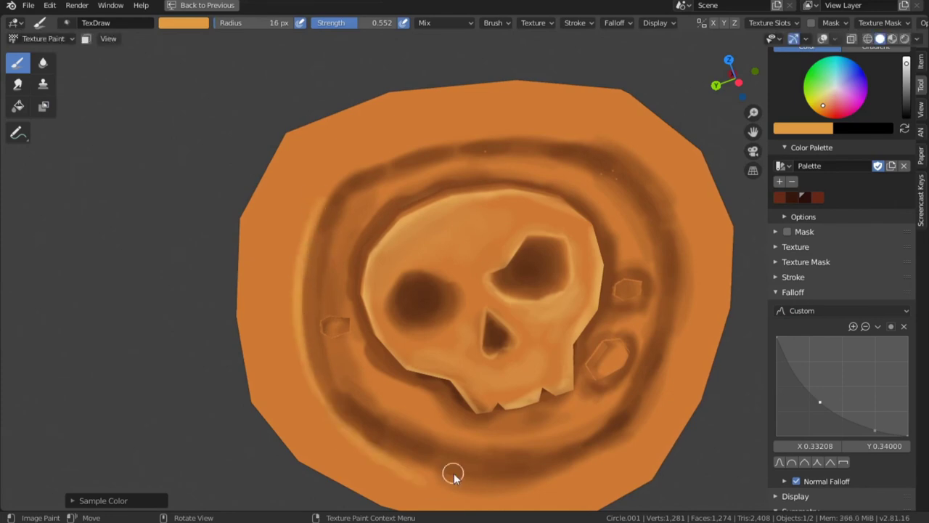
pyautogui.keyDown('shift'); pyautogui.moveTo(453, 475); pyautogui.dragTo(424, 395, button='middle'); pyautogui.keyUp('shift')
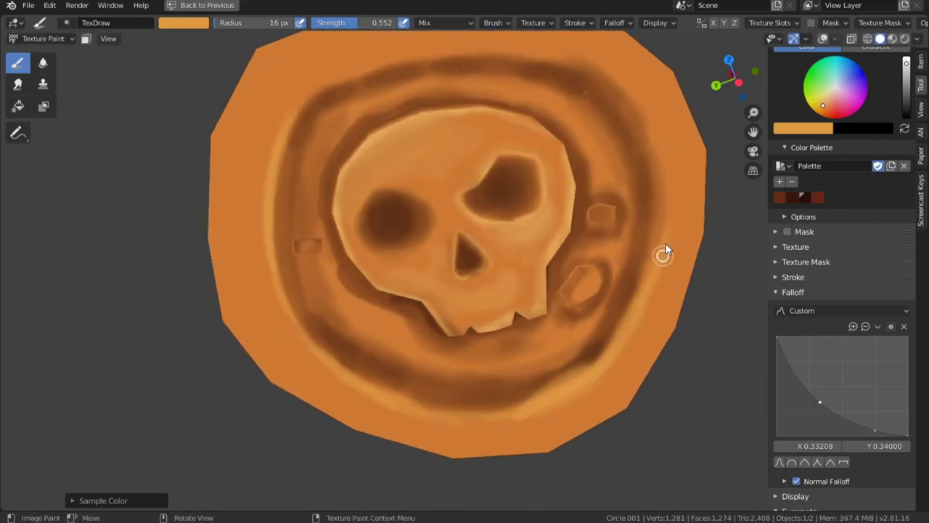
pyautogui.moveTo(664, 246); pyautogui.dragTo(667, 160)
# Step: Show the viewport overlays and brush light orange highlights along the coin's outer side
pyautogui.scroll(-4, 473, 247)
pyautogui.moveTo(472, 246); pyautogui.dragTo(530, 264, button='middle')
pyautogui.scroll(2, 552, 247)
pyautogui.click(822, 40)
pyautogui.moveTo(363, 138); pyautogui.dragTo(406, 149, button='middle')
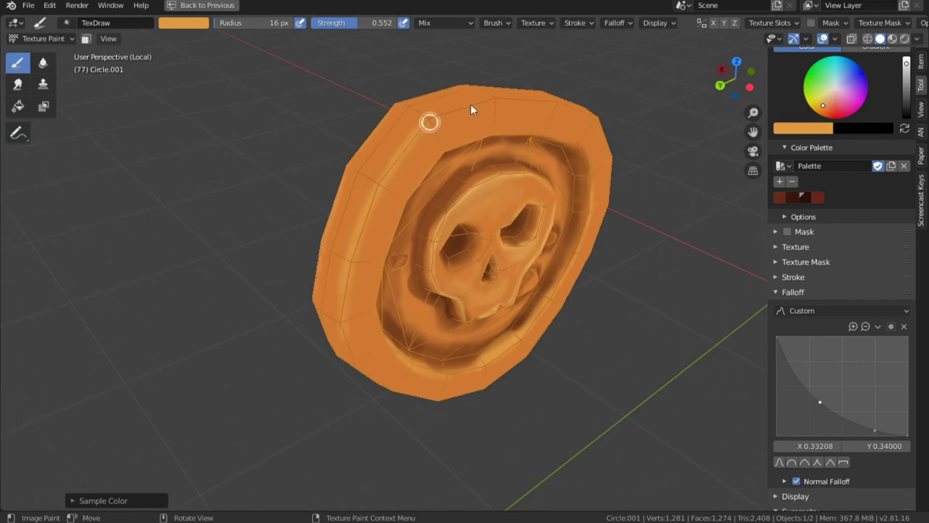
pyautogui.moveTo(471, 110); pyautogui.dragTo(411, 213, button='middle')
# Step: Choose a paler orange and paint highlights along the coin's outer rim edges
pyautogui.press('s')
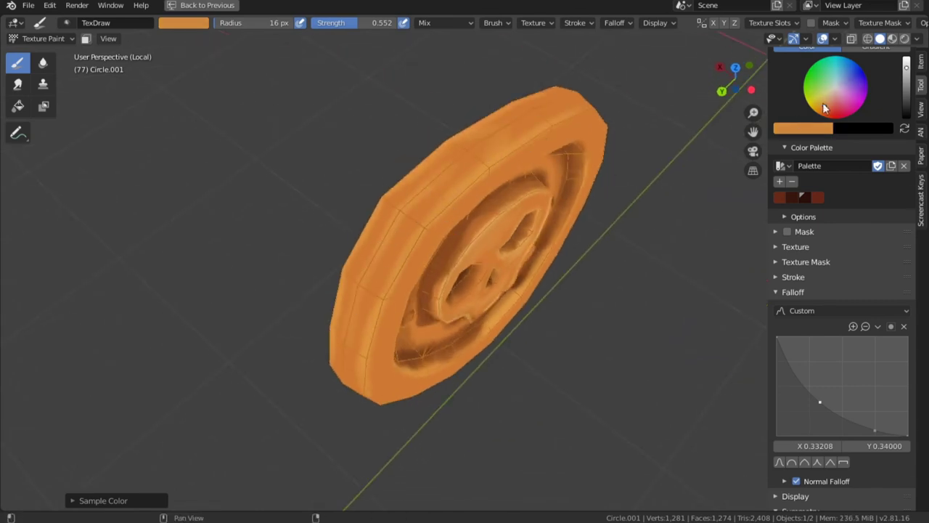
pyautogui.click(825, 109)
pyautogui.moveTo(489, 167); pyautogui.dragTo(428, 220, button='middle')
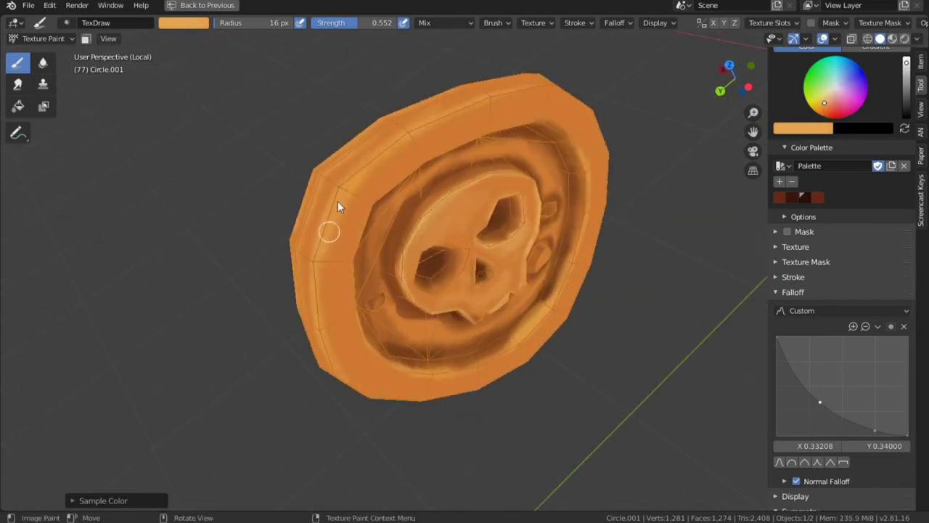
pyautogui.moveTo(320, 286); pyautogui.dragTo(388, 200, button='middle')
pyautogui.moveTo(514, 179); pyautogui.dragTo(489, 276, button='middle')
pyautogui.moveTo(403, 219); pyautogui.dragTo(304, 247, button='middle')
# Step: Highlight the left eye socket's rim, set the brush radius to 52 px and paint pale brow ridges across the skull's forehead
pyautogui.scroll(6, 472, 270)
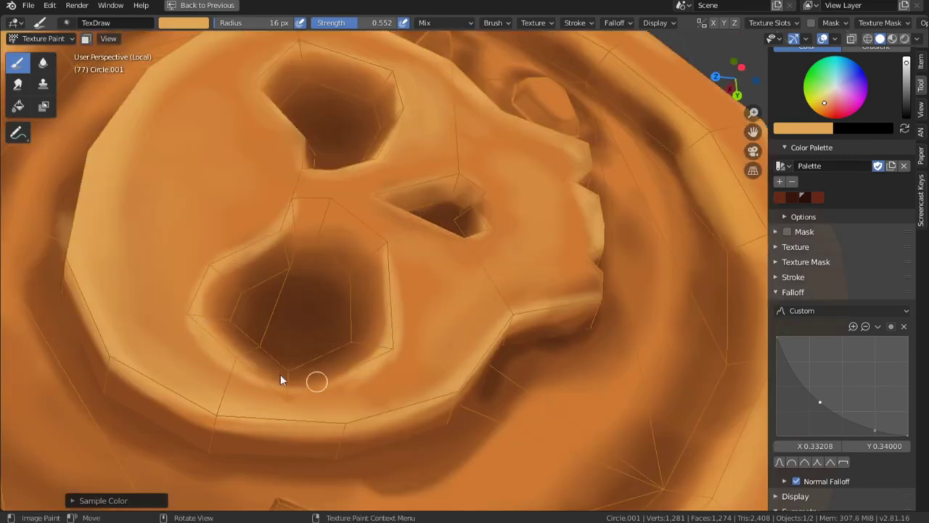
pyautogui.moveTo(367, 370); pyautogui.dragTo(294, 241, button='middle')
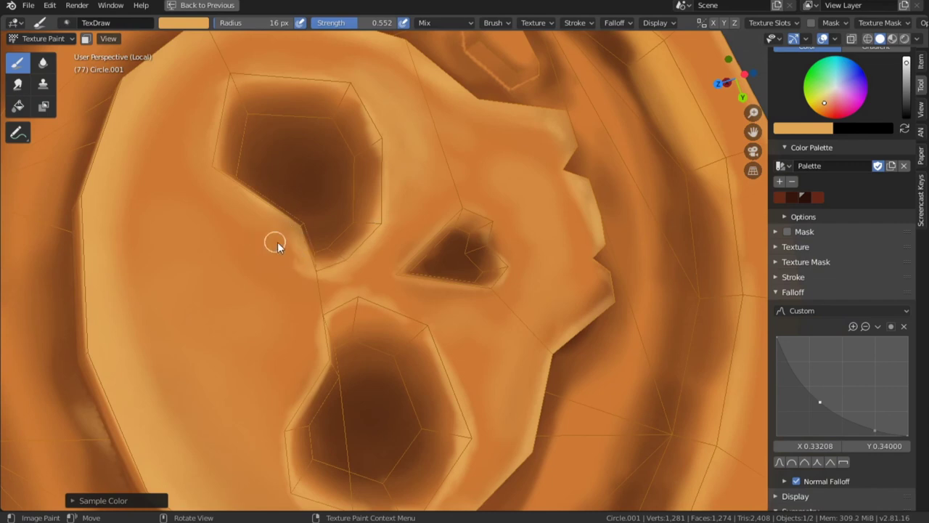
pyautogui.press('f')
pyautogui.click(281, 248)
pyautogui.moveTo(185, 168)
pyautogui.mouseDown()
pyautogui.moveTo(249, 239)
pyautogui.moveTo(285, 334)
pyautogui.mouseUp()
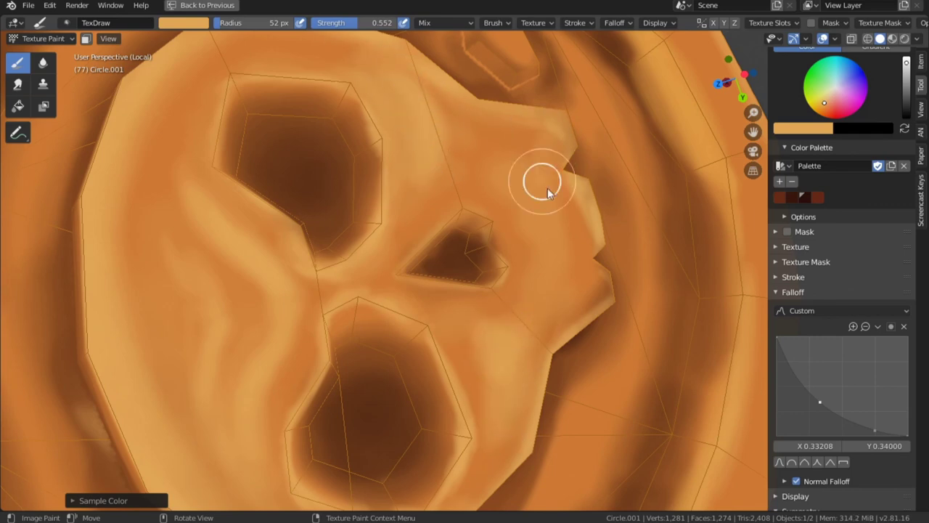
# Step: Shade the recess around the skull's teeth and jaw with a sampled brown
pyautogui.moveTo(541, 184)
pyautogui.mouseDown(button='middle')
pyautogui.moveTo(514, 281)
pyautogui.moveTo(528, 201)
pyautogui.mouseUp(button='middle')
pyautogui.press('s')
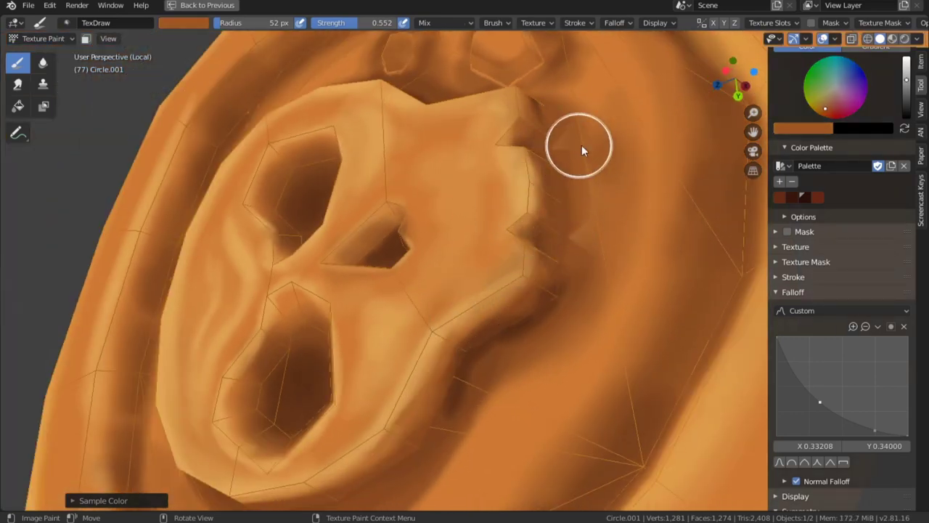
pyautogui.moveTo(581, 146); pyautogui.dragTo(452, 384)
pyautogui.scroll(-4, 452, 383)
pyautogui.moveTo(452, 384); pyautogui.dragTo(400, 264, button='middle')
# Step: Blend a sampled light orange over the skull's forehead
pyautogui.press('s')
pyautogui.moveTo(396, 251); pyautogui.dragTo(384, 274)
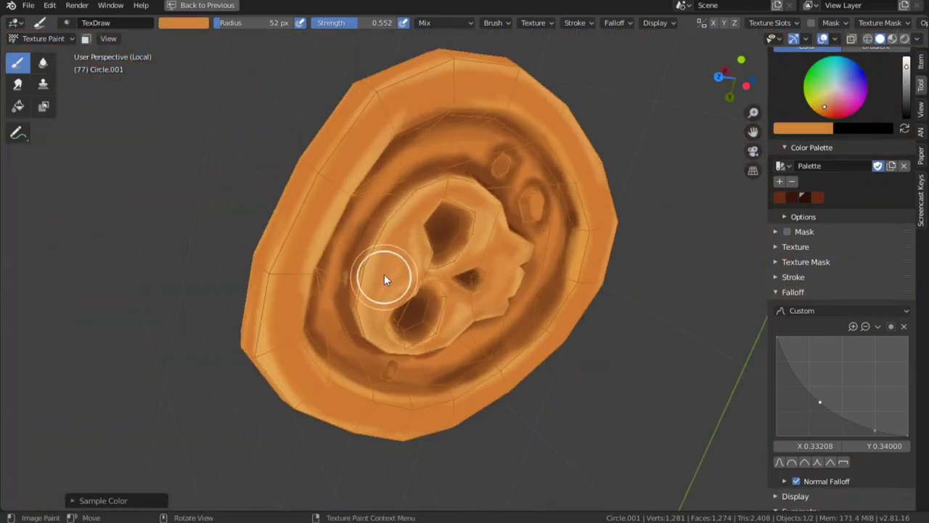
pyautogui.moveTo(384, 273); pyautogui.dragTo(534, 284, button='middle')
pyautogui.scroll(-7, 535, 284)
pyautogui.scroll(10, 512, 199)
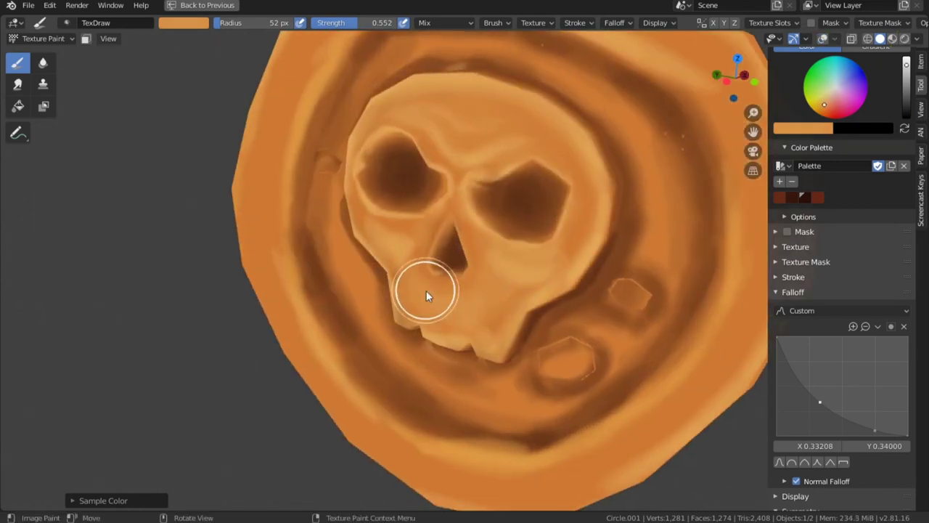
# Step: Darken the left eye socket with sampled brown and refine its rim with light orange using a 15 px brush
pyautogui.moveTo(433, 138); pyautogui.dragTo(413, 129, button='middle')
pyautogui.press('s')
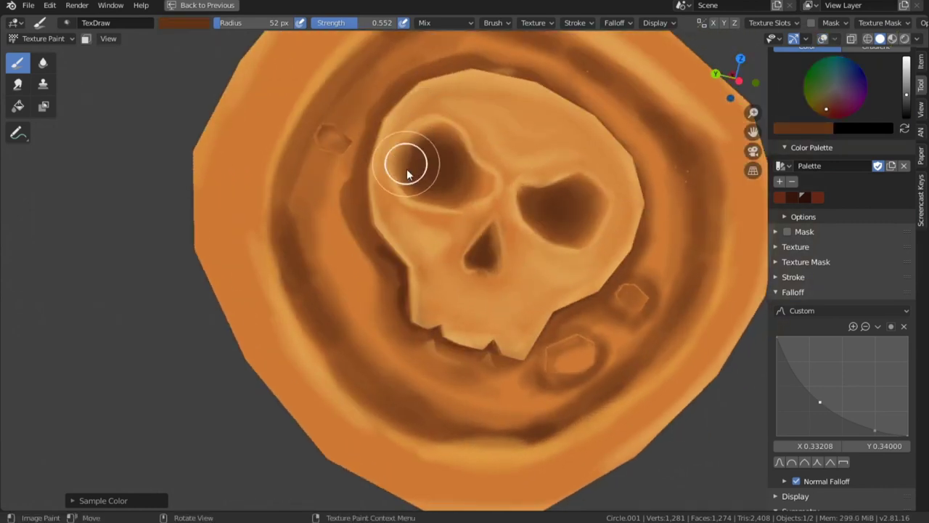
pyautogui.press('s')
pyautogui.press('f')
pyautogui.click(418, 209)
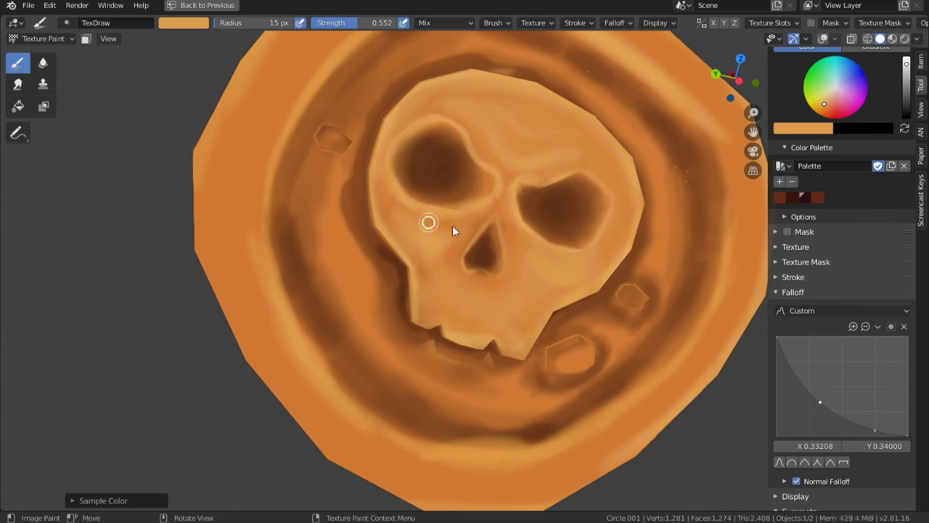
# Step: Sample a brighter orange and paint highlights around the larger bump beside the skull's jaw
pyautogui.press('s')
pyautogui.scroll(-4, 563, 349)
pyautogui.moveTo(564, 348); pyautogui.dragTo(649, 270, button='middle')
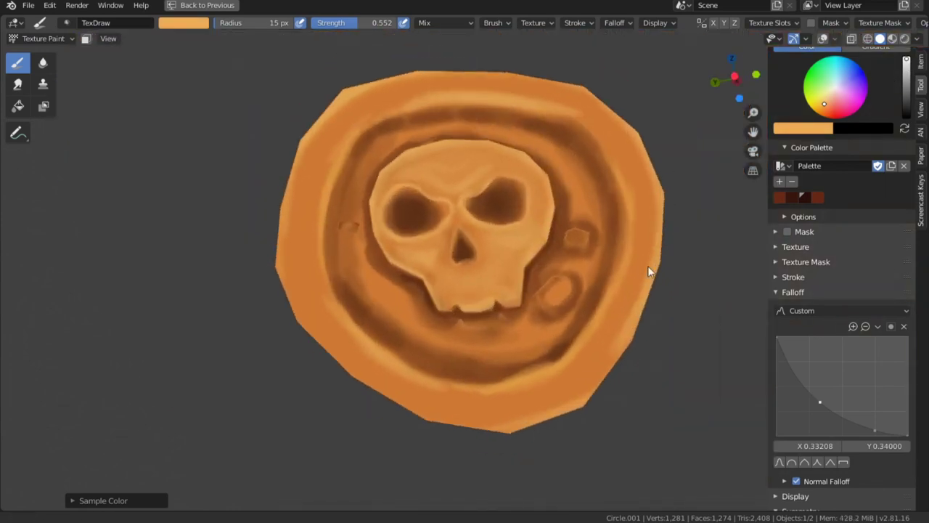
pyautogui.scroll(5, 557, 283)
pyautogui.moveTo(548, 277); pyautogui.dragTo(517, 295)
pyautogui.scroll(-10, 552, 273)
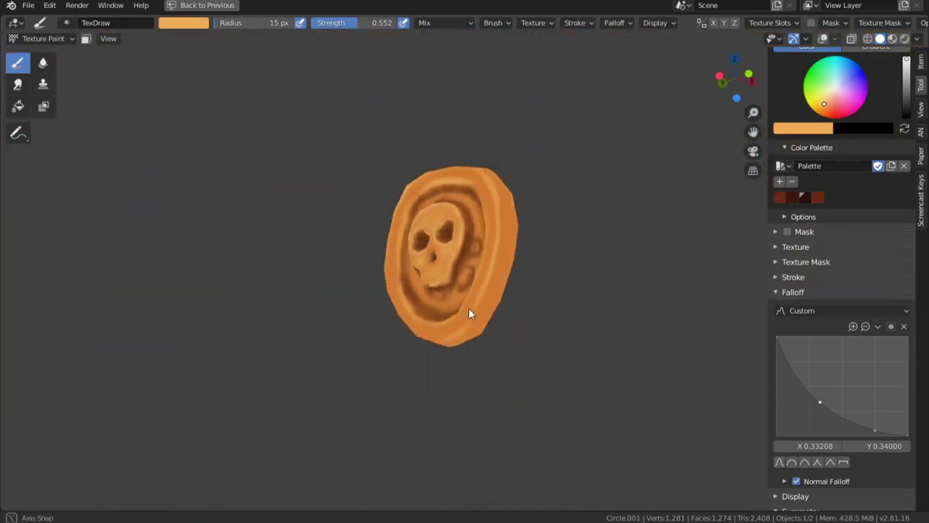
# Step: Touch up the shading around the two bumps beside the jaw with sampled orange and brown, and undo the last stroke
pyautogui.moveTo(468, 311); pyautogui.dragTo(445, 281, button='middle')
pyautogui.moveTo(514, 154)
pyautogui.mouseDown(button='middle')
pyautogui.moveTo(443, 344)
pyautogui.moveTo(442, 328)
pyautogui.moveTo(485, 271)
pyautogui.moveTo(425, 385)
pyautogui.moveTo(484, 284)
pyautogui.moveTo(584, 302)
pyautogui.mouseUp(button='middle')
pyautogui.press('s')
pyautogui.scroll(5, 385, 228)
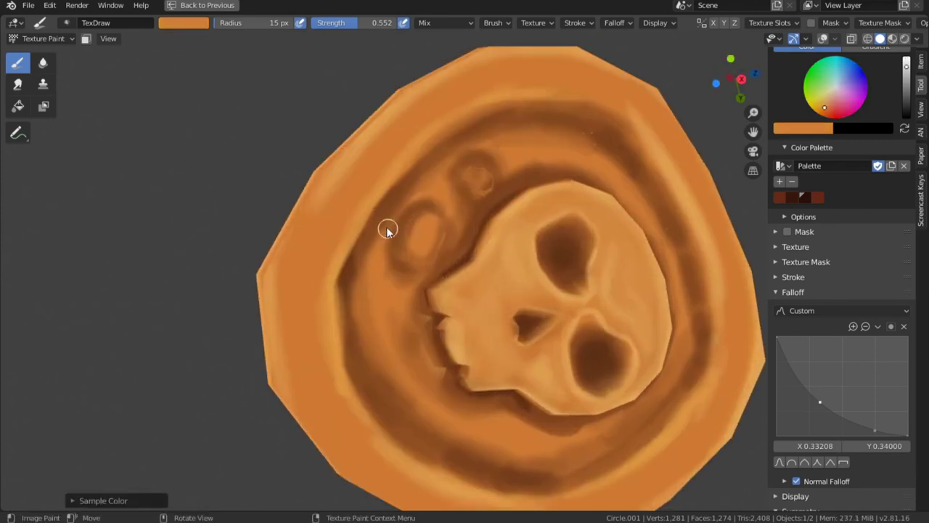
pyautogui.press('s')
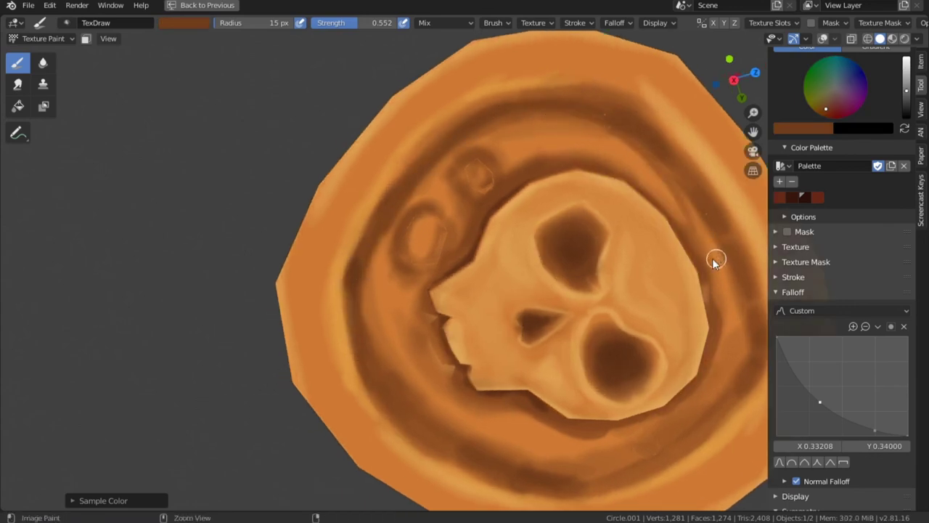
pyautogui.hotkey('ctrl', 'z')
# Step: Switch to the Smear brush with a 24 px radius and blend the shading of the ring around the skull
pyautogui.press('4')
pyautogui.scroll(-4, 659, 232)
pyautogui.moveTo(657, 234)
pyautogui.mouseDown(button='middle')
pyautogui.moveTo(528, 221)
pyautogui.moveTo(506, 278)
pyautogui.mouseUp(button='middle')
pyautogui.press('f')
pyautogui.click(399, 242)
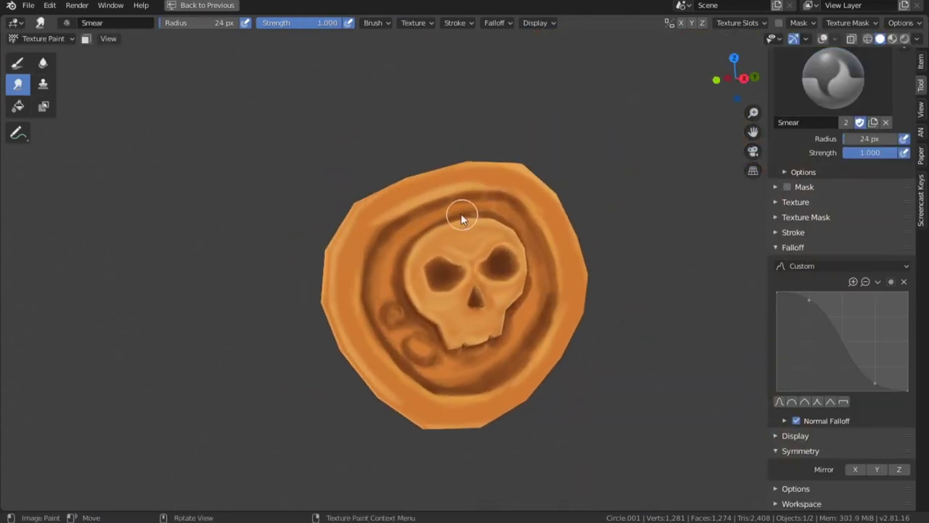
pyautogui.moveTo(539, 313); pyautogui.dragTo(559, 319, button='middle')
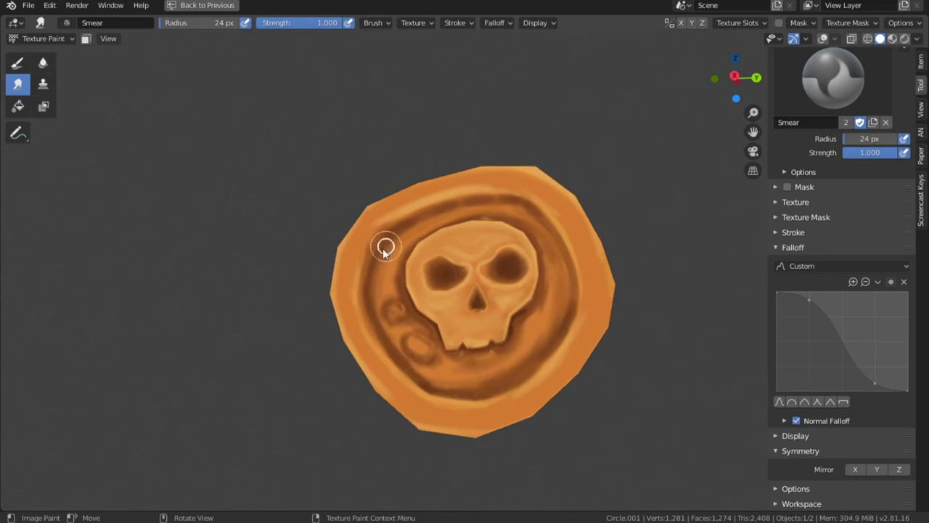
pyautogui.scroll(-6, 493, 398)
pyautogui.scroll(10, 445, 306)
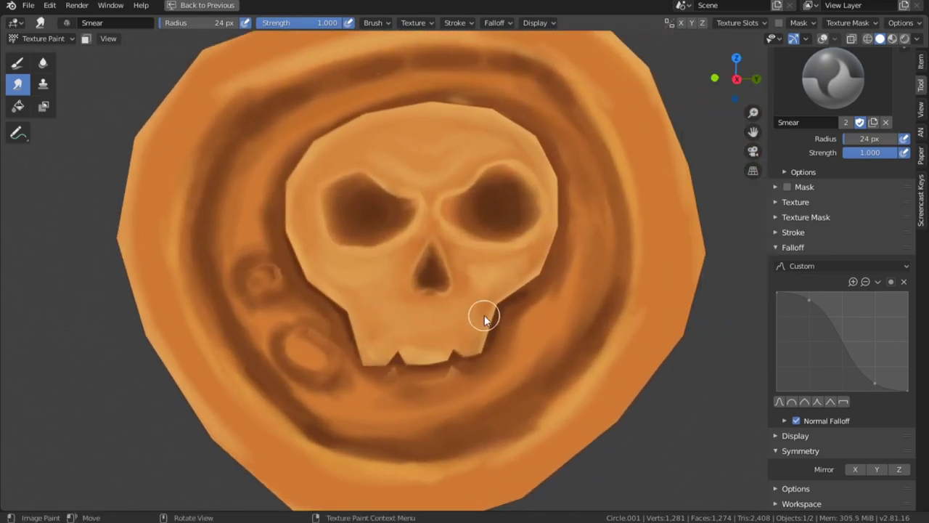
# Step: Return to the Draw brush and show the viewport overlays near the single small bump beside the eye socket
pyautogui.press('Tab')
pyautogui.moveTo(622, 259)
pyautogui.mouseDown(button='middle')
pyautogui.moveTo(610, 274)
pyautogui.moveTo(564, 251)
pyautogui.mouseUp(button='middle')
pyautogui.press('Tab')
pyautogui.scroll(4, 522, 243)
pyautogui.press('s')
pyautogui.click(18, 63)
pyautogui.moveTo(479, 250)
pyautogui.mouseDown(button='middle')
pyautogui.moveTo(485, 225)
pyautogui.moveTo(502, 250)
pyautogui.mouseUp(button='middle')
pyautogui.click(822, 39)
# Step: Outline the single small bump in dark brown, fill it with sampled orange and paint a pale highlight along its inner edge
pyautogui.scroll(2, 513, 227)
pyautogui.moveTo(501, 260)
pyautogui.mouseDown()
pyautogui.moveTo(423, 272)
pyautogui.moveTo(389, 253)
pyautogui.mouseUp()
pyautogui.scroll(2, 423, 272)
pyautogui.moveTo(454, 252); pyautogui.dragTo(444, 269, button='middle')
pyautogui.moveTo(390, 252)
pyautogui.mouseDown()
pyautogui.moveTo(461, 195)
pyautogui.moveTo(515, 235)
pyautogui.mouseUp()
pyautogui.press('s')
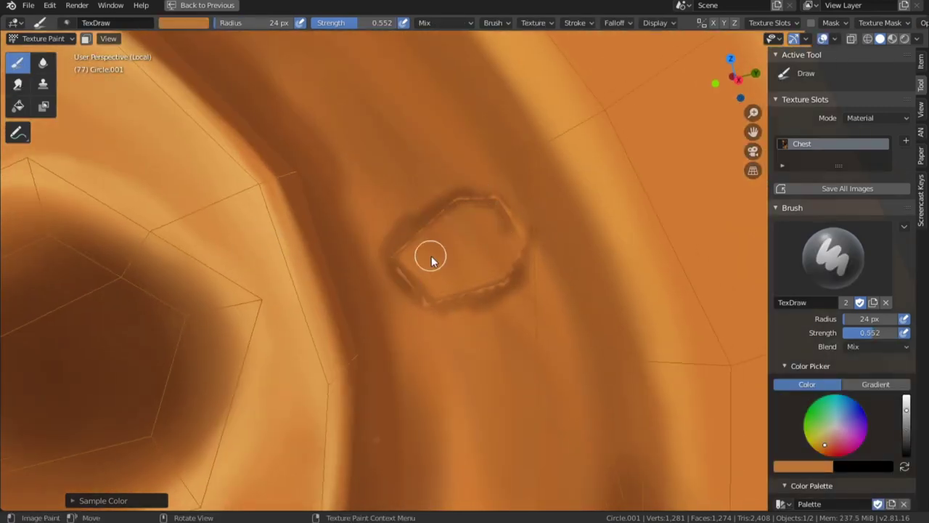
pyautogui.press('s')
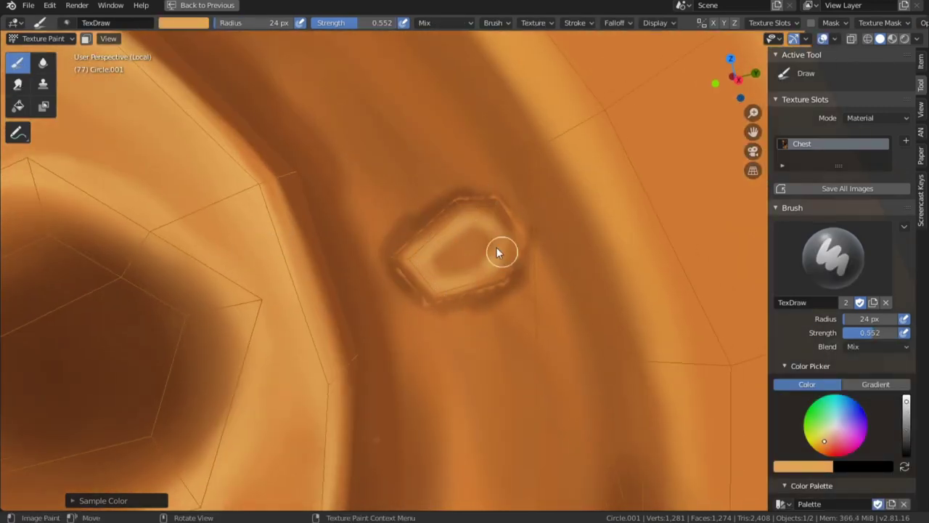
# Step: Paint matching highlights on the two other bumps in the coin's inner ring
pyautogui.scroll(-7, 508, 234)
pyautogui.keyDown('shift'); pyautogui.moveTo(341, 407); pyautogui.dragTo(421, 254, button='middle'); pyautogui.keyUp('shift')
pyautogui.scroll(6, 428, 254)
pyautogui.moveTo(450, 254); pyautogui.dragTo(296, 236, button='middle')
pyautogui.moveTo(212, 314)
pyautogui.mouseDown(button='middle')
pyautogui.moveTo(403, 222)
pyautogui.moveTo(454, 211)
pyautogui.moveTo(454, 222)
pyautogui.moveTo(409, 210)
pyautogui.moveTo(436, 240)
pyautogui.moveTo(408, 309)
pyautogui.mouseUp(button='middle')
pyautogui.scroll(-2, 502, 276)
pyautogui.keyDown('shift'); pyautogui.moveTo(518, 354); pyautogui.dragTo(419, 138, button='middle'); pyautogui.keyUp('shift')
pyautogui.scroll(1, 428, 163)
pyautogui.moveTo(483, 293); pyautogui.dragTo(428, 346)
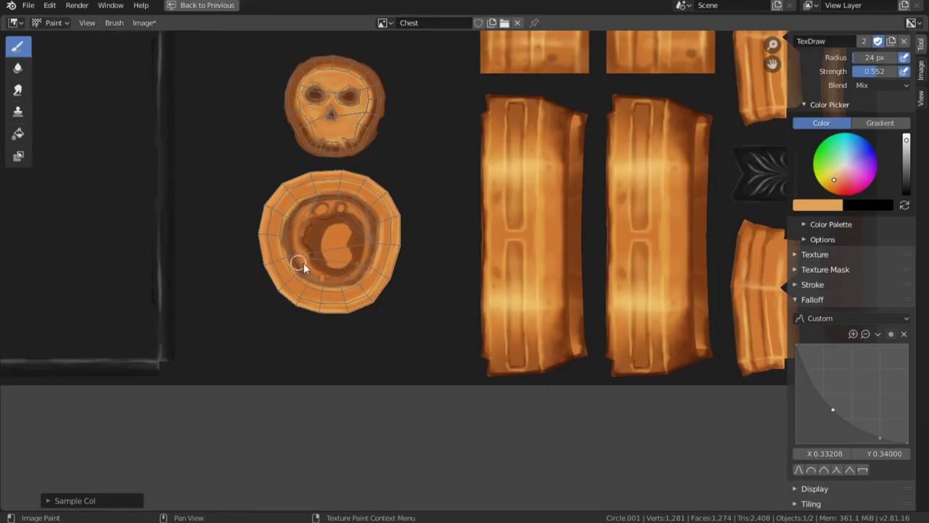
# Step: Sample a dark brown and paint with a smaller brush over the jagged jaw-shadow edge of the coin face in the Chest texture
pyautogui.scroll(4, 299, 262)
pyautogui.moveTo(342, 246); pyautogui.dragTo(450, 243, button='middle')
pyautogui.scroll(6, 452, 243)
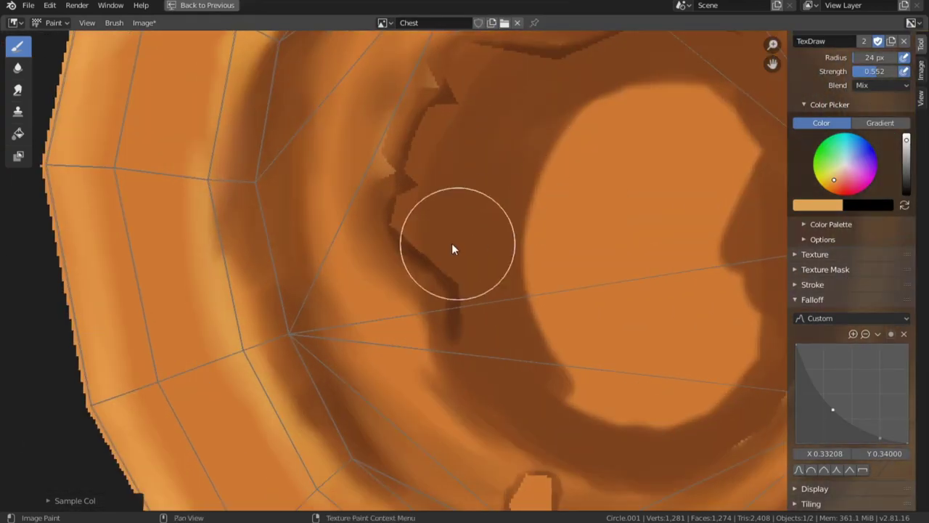
pyautogui.press('s')
pyautogui.press('f')
pyautogui.click(426, 225)
pyautogui.moveTo(404, 234); pyautogui.dragTo(448, 275)
# Step: Set the brush to a 4 px radius and 0.760 strength, and paint a dark brown line along the jagged shadow edge
pyautogui.press('f')
pyautogui.click(420, 231)
pyautogui.moveTo(372, 213); pyautogui.dragTo(374, 186)
pyautogui.scroll(1, 878, 132)
pyautogui.moveTo(874, 99); pyautogui.dragTo(884, 99)
pyautogui.moveTo(375, 215); pyautogui.dragTo(427, 57)
pyautogui.moveTo(440, 99); pyautogui.dragTo(428, 227, button='middle')
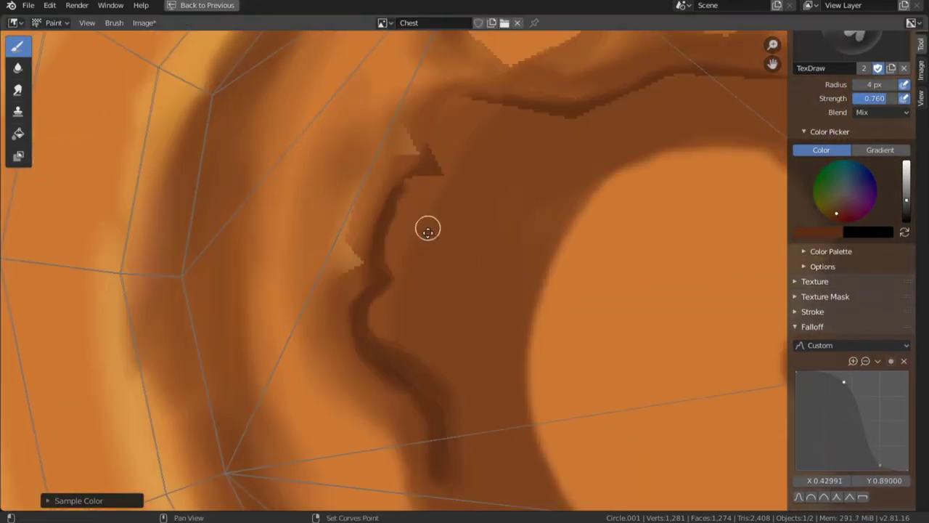
# Step: Continue the dark brown line around the rest of the jagged shadow area on the coin face in the Chest texture
pyautogui.moveTo(434, 178); pyautogui.dragTo(481, 114)
pyautogui.moveTo(681, 87); pyautogui.dragTo(502, 180, button='middle')
pyautogui.moveTo(508, 177)
pyautogui.mouseDown()
pyautogui.moveTo(624, 189)
pyautogui.moveTo(696, 243)
pyautogui.mouseUp()
pyautogui.moveTo(769, 353); pyautogui.dragTo(603, 191, button='middle')
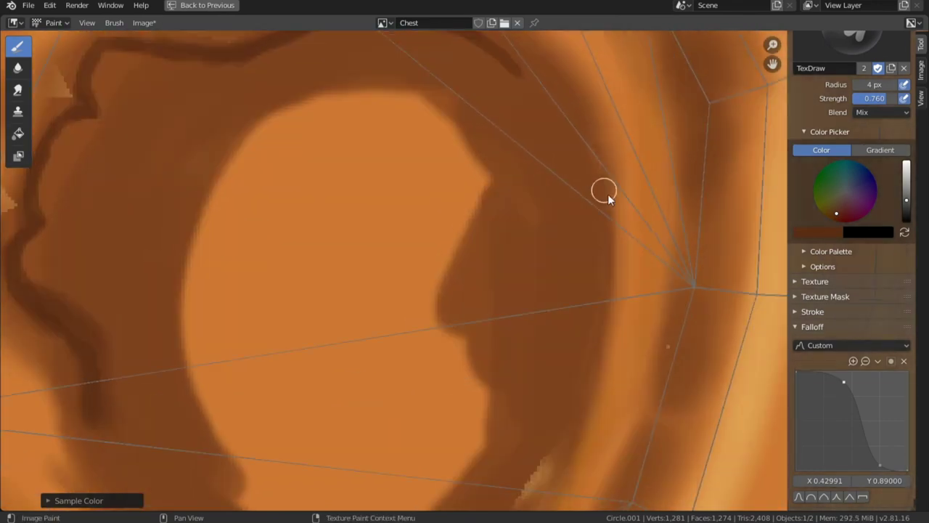
pyautogui.moveTo(605, 191); pyautogui.dragTo(589, 339)
pyautogui.moveTo(589, 338); pyautogui.dragTo(641, 200, button='middle')
pyautogui.moveTo(640, 200); pyautogui.dragTo(479, 437)
pyautogui.moveTo(528, 414)
pyautogui.mouseDown()
pyautogui.moveTo(314, 442)
pyautogui.moveTo(180, 361)
pyautogui.moveTo(243, 417)
pyautogui.mouseUp()
pyautogui.moveTo(585, 227); pyautogui.dragTo(500, 435, button='middle')
pyautogui.moveTo(574, 250); pyautogui.dragTo(439, 102)
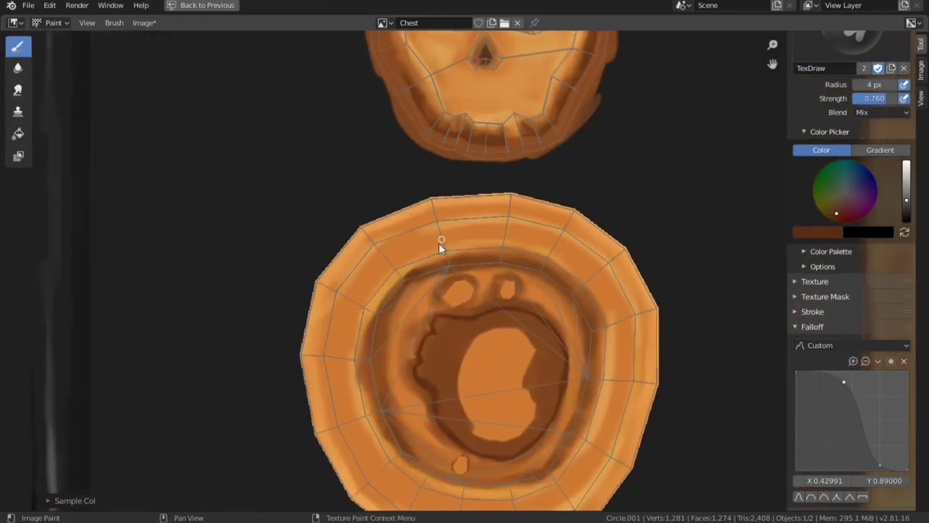
# Step: Paint dark brown outlines around the two bumps above the shadow area of the coin face
pyautogui.scroll(5, 438, 242)
pyautogui.scroll(1, 499, 195)
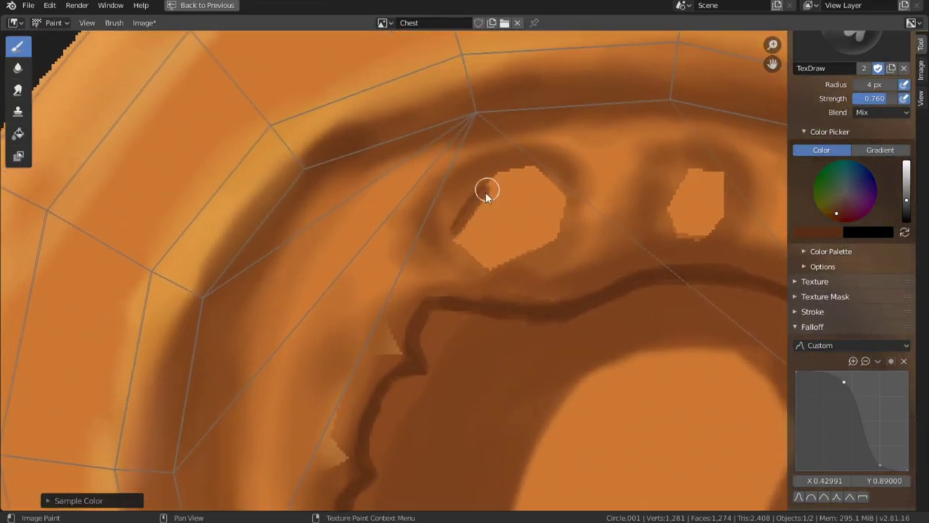
pyautogui.moveTo(486, 191); pyautogui.dragTo(403, 211, button='middle')
pyautogui.moveTo(372, 254)
pyautogui.mouseDown()
pyautogui.moveTo(407, 205)
pyautogui.moveTo(459, 267)
pyautogui.moveTo(392, 290)
pyautogui.mouseUp()
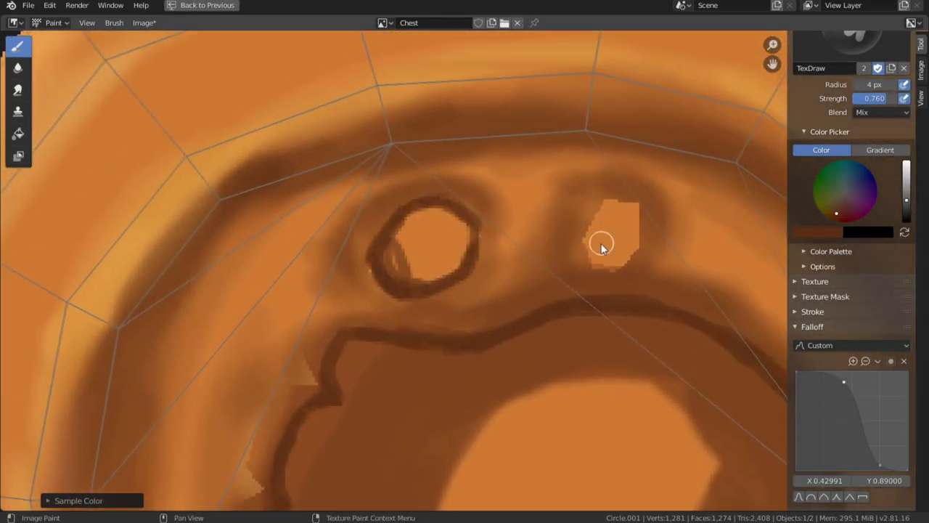
pyautogui.moveTo(630, 213); pyautogui.dragTo(630, 258)
# Step: Extend the dark shadow line, then sample a mid brown and paint over the pale jagged patches beside it with a 10 px brush
pyautogui.moveTo(514, 330); pyautogui.dragTo(574, 66, button='middle')
pyautogui.moveTo(549, 340); pyautogui.dragTo(500, 378)
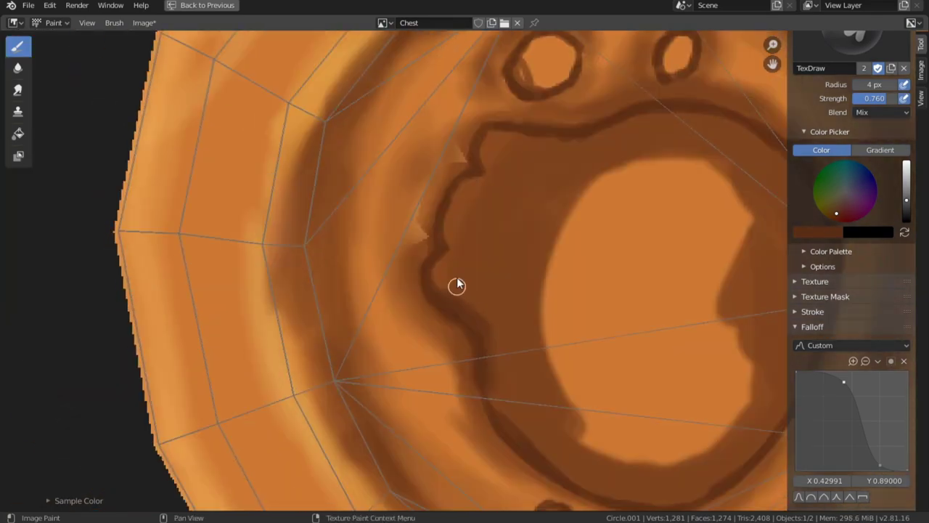
pyautogui.press('s')
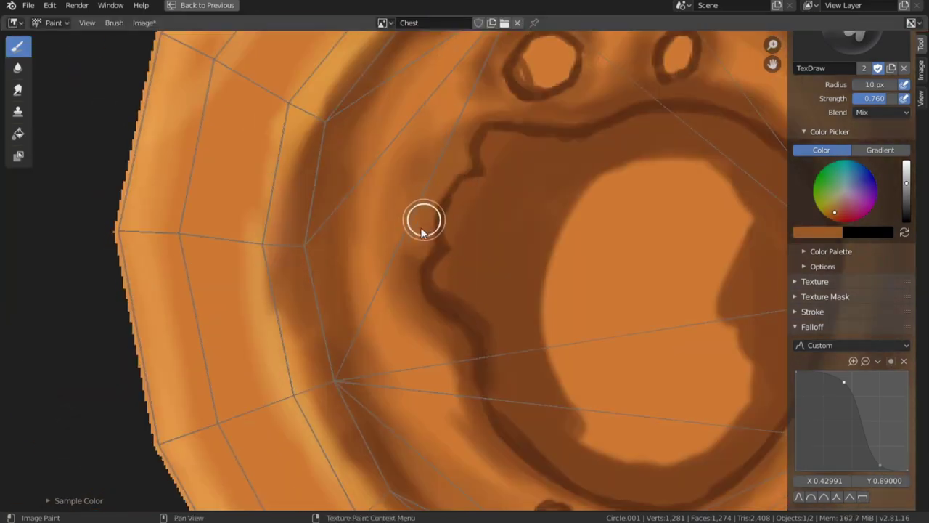
pyautogui.keyDown('ctrl'); pyautogui.moveTo(600, 288); pyautogui.dragTo(541, 370, button='middle'); pyautogui.keyUp('ctrl')
pyautogui.moveTo(571, 211); pyautogui.dragTo(541, 424, button='middle')
pyautogui.keyDown('ctrl'); pyautogui.moveTo(505, 198); pyautogui.dragTo(443, 312, button='middle'); pyautogui.keyUp('ctrl')
pyautogui.moveTo(450, 261); pyautogui.dragTo(542, 123, button='middle')
pyautogui.scroll(4, 547, 145)
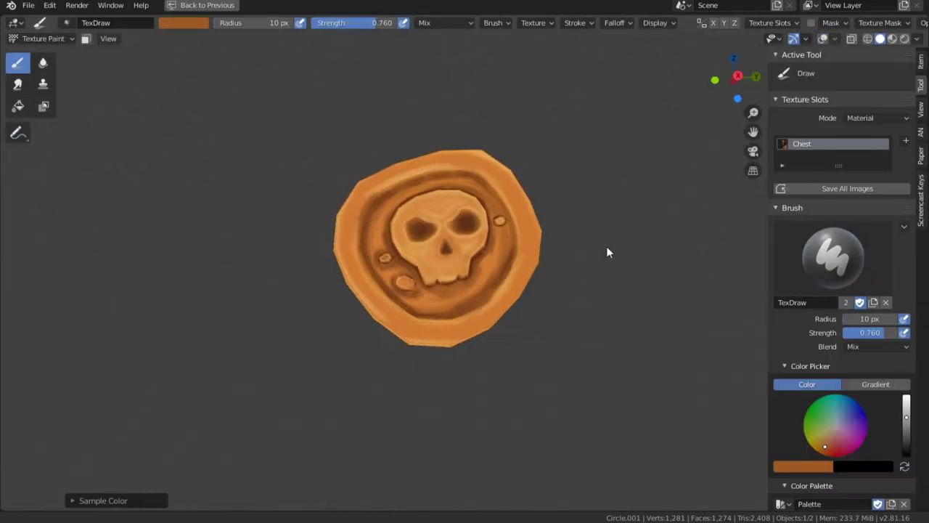
# Step: Try Screen blending on the brush for painting a highlight on the coin
pyautogui.moveTo(608, 251)
pyautogui.mouseDown(button='middle')
pyautogui.moveTo(450, 254)
pyautogui.moveTo(529, 278)
pyautogui.mouseUp(button='middle')
pyautogui.click(877, 346)
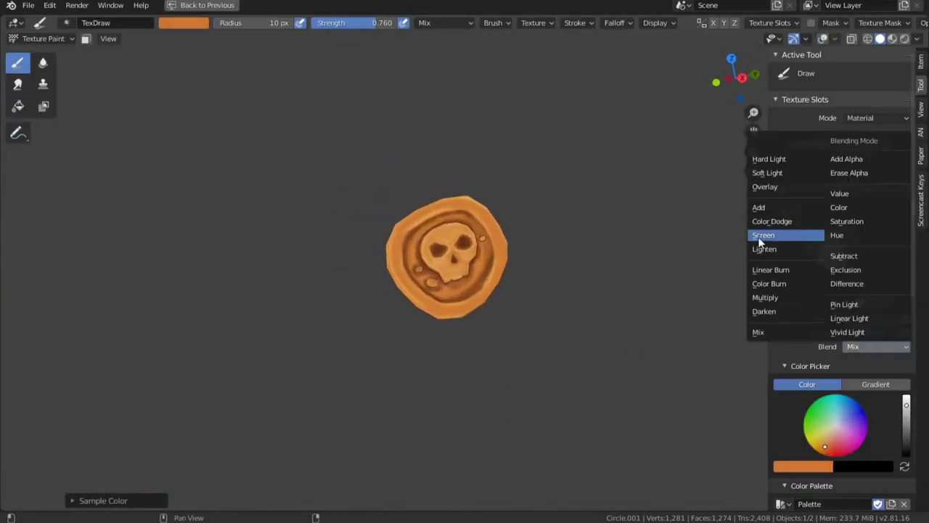
pyautogui.click(785, 236)
pyautogui.press('f')
pyautogui.click(476, 260)
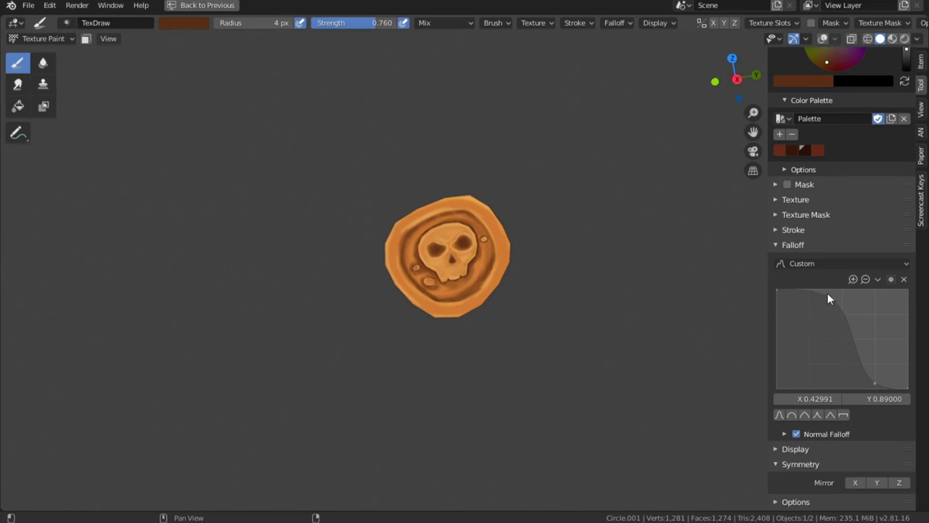
# Step: Reshape the brush falloff into a concave curve, then set up a sampled light orange at 25 px radius with Screen blending
pyautogui.moveTo(827, 292); pyautogui.dragTo(815, 345)
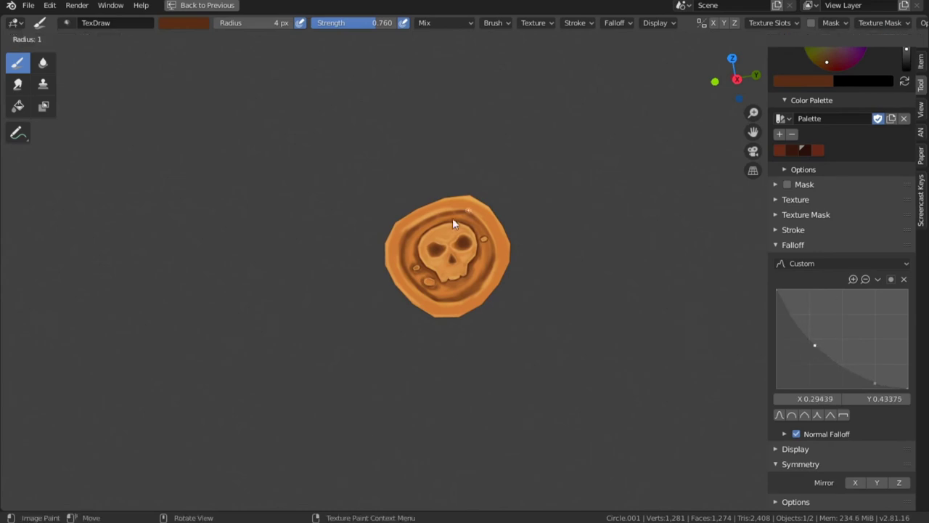
pyautogui.scroll(5, 814, 342)
pyautogui.press('s')
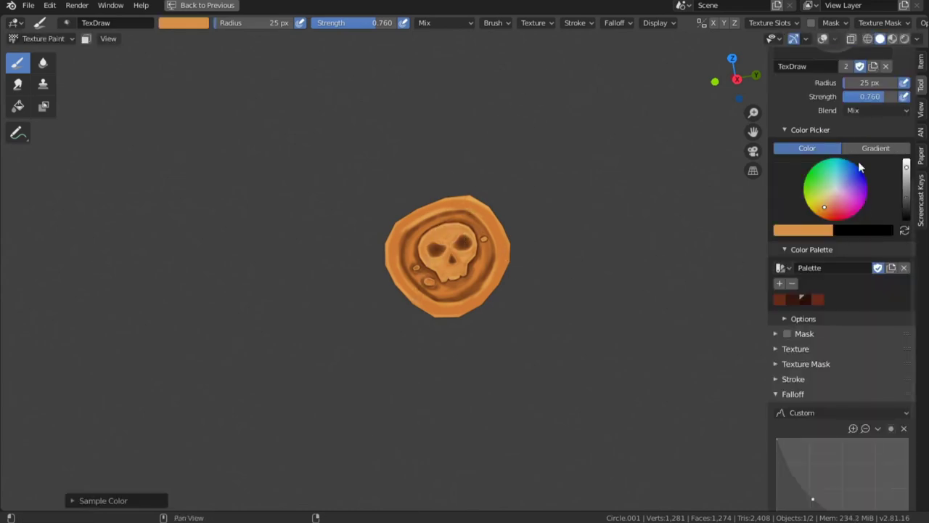
pyautogui.click(876, 110)
pyautogui.click(770, 222)
# Step: Paint bright highlights on the coin's upper-left rim and on the skull's cheekbone and nose edge
pyautogui.moveTo(430, 208)
pyautogui.mouseDown(button='middle')
pyautogui.moveTo(442, 213)
pyautogui.moveTo(415, 226)
pyautogui.moveTo(424, 233)
pyautogui.mouseUp(button='middle')
pyautogui.scroll(2, 424, 233)
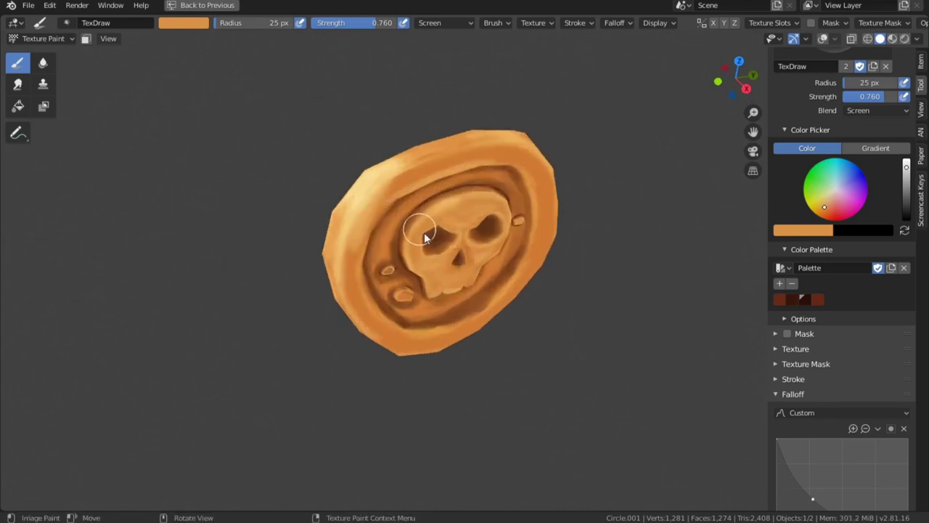
pyautogui.moveTo(498, 239); pyautogui.dragTo(476, 240)
pyautogui.moveTo(477, 243)
pyautogui.mouseDown(button='middle')
pyautogui.moveTo(452, 273)
pyautogui.moveTo(450, 175)
pyautogui.mouseUp(button='middle')
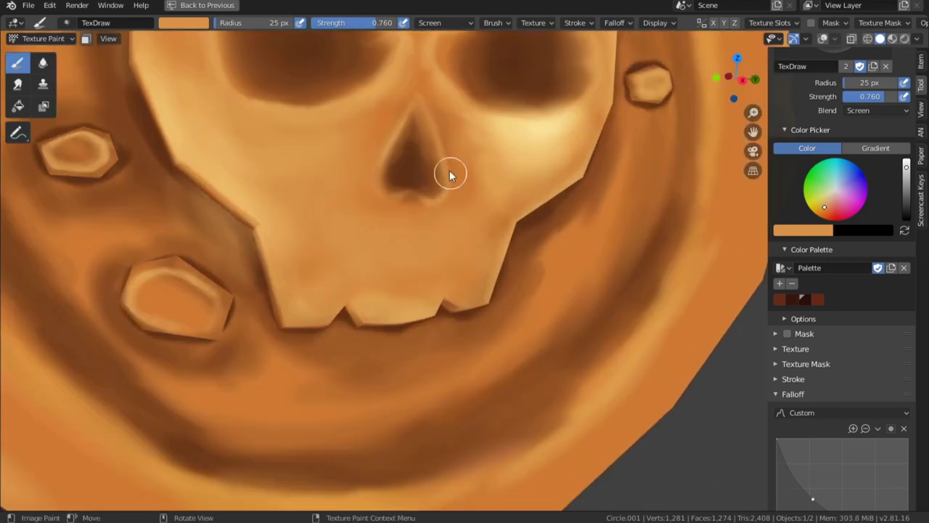
pyautogui.moveTo(450, 174); pyautogui.dragTo(439, 193)
# Step: Paint highlights along the inner lower-right edge and left side of the coin's rim, and brighten the largest bump
pyautogui.keyDown('ctrl'); pyautogui.moveTo(505, 224); pyautogui.dragTo(515, 316, button='middle'); pyautogui.keyUp('ctrl')
pyautogui.moveTo(497, 385); pyautogui.dragTo(599, 221)
pyautogui.keyDown('ctrl'); pyautogui.moveTo(462, 389); pyautogui.dragTo(465, 457, button='middle'); pyautogui.keyUp('ctrl')
pyautogui.moveTo(377, 239); pyautogui.dragTo(443, 225, button='middle')
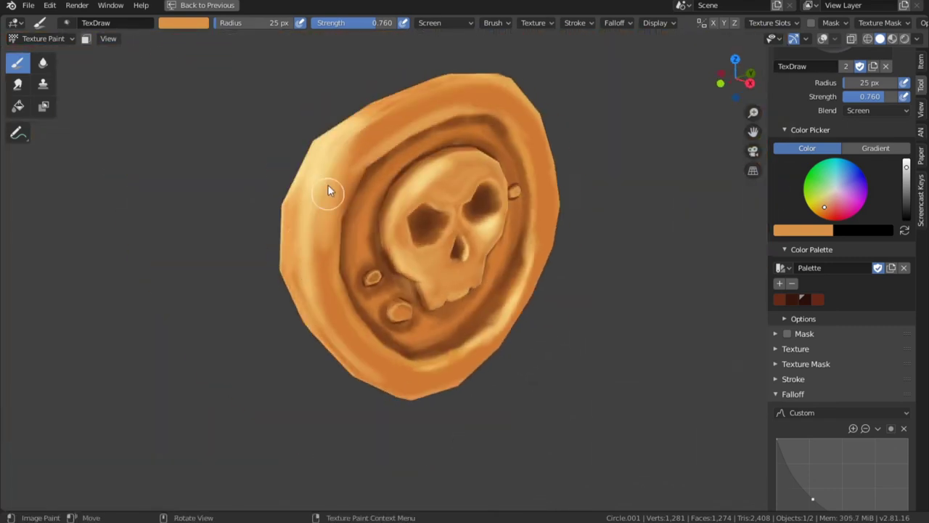
pyautogui.moveTo(327, 191); pyautogui.dragTo(305, 284)
pyautogui.moveTo(436, 304); pyautogui.dragTo(371, 312, button='middle')
pyautogui.moveTo(494, 334); pyautogui.dragTo(558, 254)
pyautogui.moveTo(557, 250); pyautogui.dragTo(562, 232, button='middle')
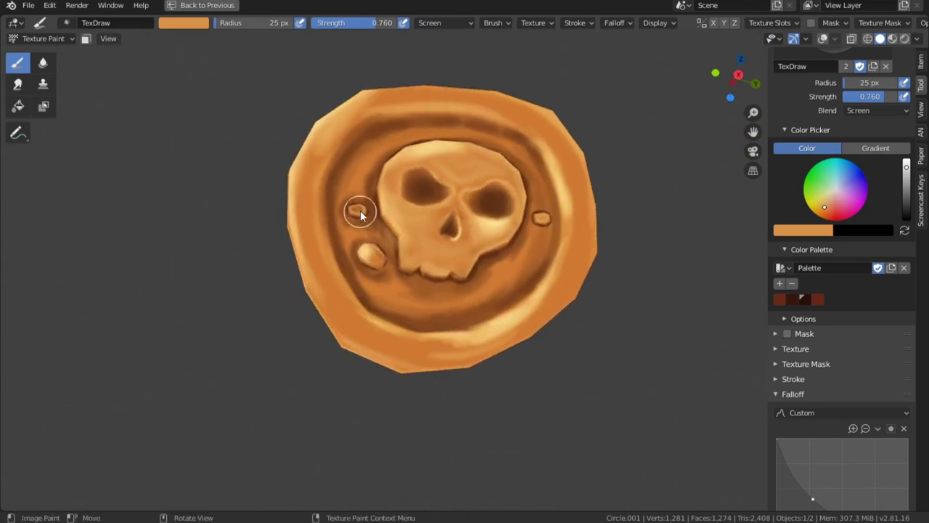
# Step: Brighten the small bumps in the coin's inner ring with the Screen brush
pyautogui.moveTo(360, 211)
pyautogui.mouseDown(button='middle')
pyautogui.moveTo(491, 245)
pyautogui.moveTo(437, 188)
pyautogui.moveTo(487, 199)
pyautogui.mouseUp(button='middle')
pyautogui.scroll(2, 451, 240)
pyautogui.scroll(5, 450, 305)
pyautogui.scroll(-9, 510, 283)
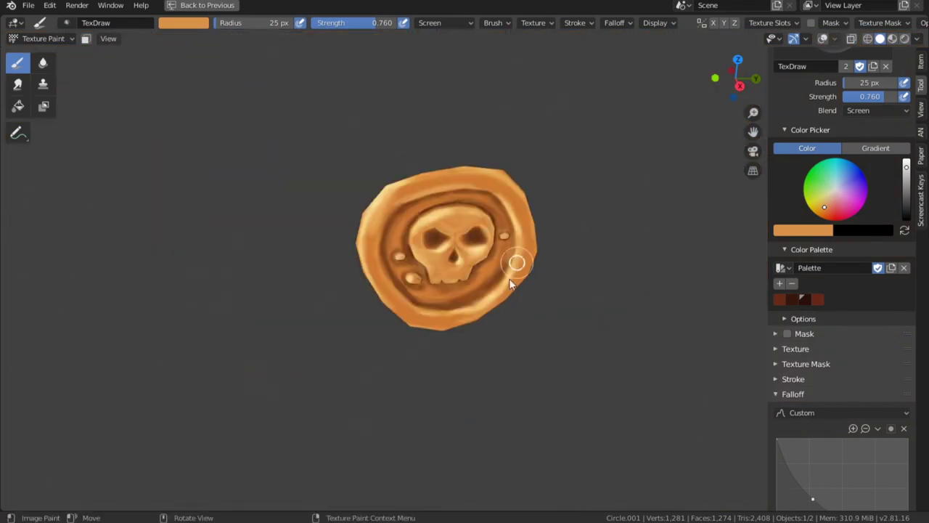
# Step: Sample orange from the coin and paint broad highlights over the lower-right outer rim and inner ring
pyautogui.moveTo(510, 283)
pyautogui.mouseDown(button='middle')
pyautogui.moveTo(473, 307)
pyautogui.moveTo(489, 276)
pyautogui.moveTo(440, 245)
pyautogui.moveTo(509, 194)
pyautogui.moveTo(422, 258)
pyautogui.moveTo(410, 316)
pyautogui.moveTo(397, 317)
pyautogui.moveTo(479, 209)
pyautogui.moveTo(367, 157)
pyautogui.moveTo(483, 267)
pyautogui.moveTo(506, 313)
pyautogui.moveTo(489, 308)
pyautogui.mouseUp(button='middle')
pyautogui.scroll(4, 489, 308)
pyautogui.press('s')
pyautogui.moveTo(497, 250); pyautogui.dragTo(477, 292)
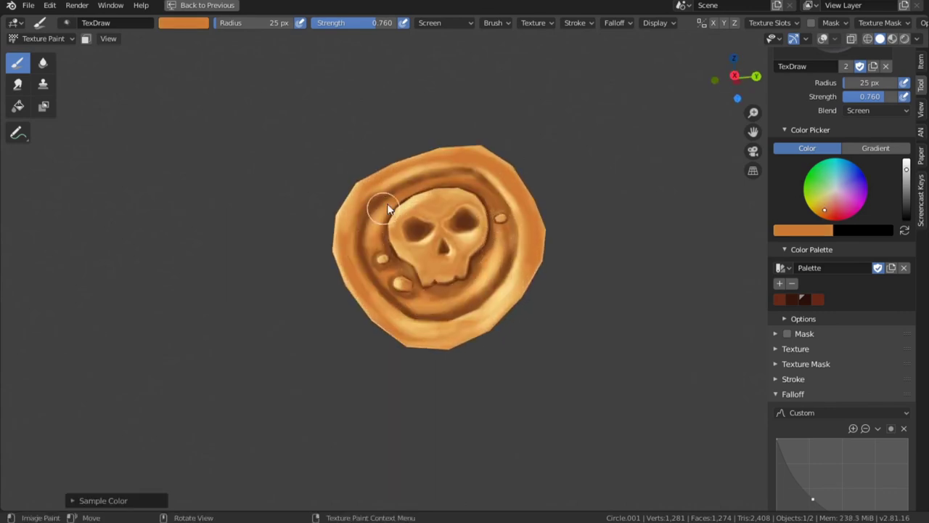
# Step: Sample a medium brown, switch the brush blending back to Mix, and retouch the shadow groove around the lower inner ring
pyautogui.press('s')
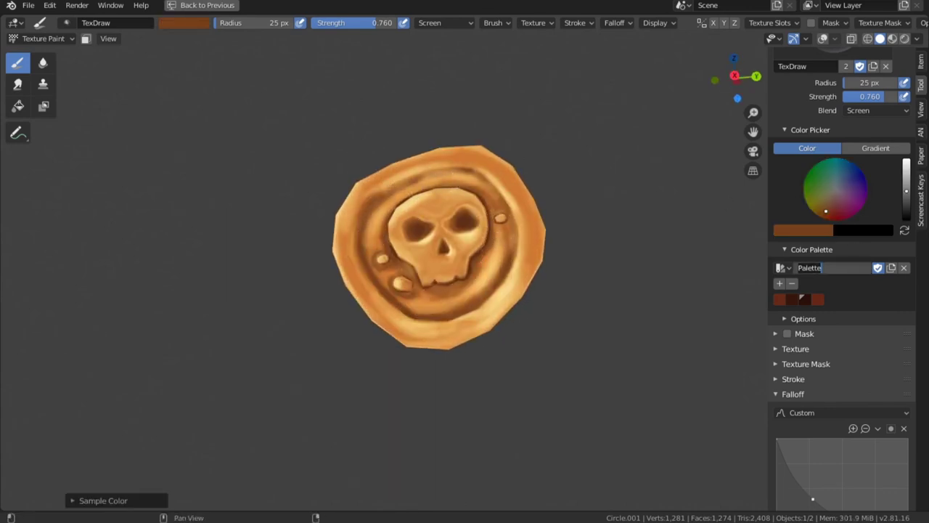
pyautogui.press('s')
pyautogui.moveTo(510, 249); pyautogui.dragTo(455, 318, button='middle')
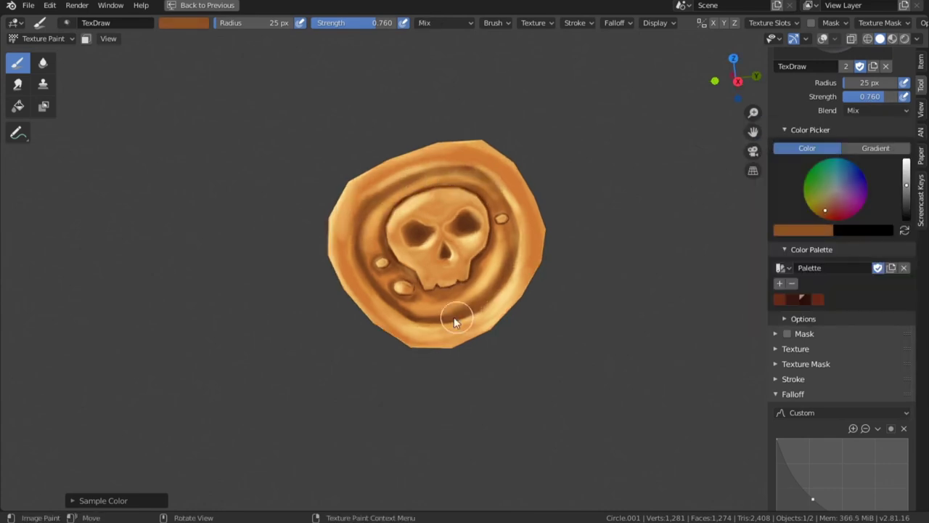
# Step: Check the whole treasure chest alongside the coin and save the file
pyautogui.scroll(-4, 496, 285)
pyautogui.hotkey('ctrl', 'space')
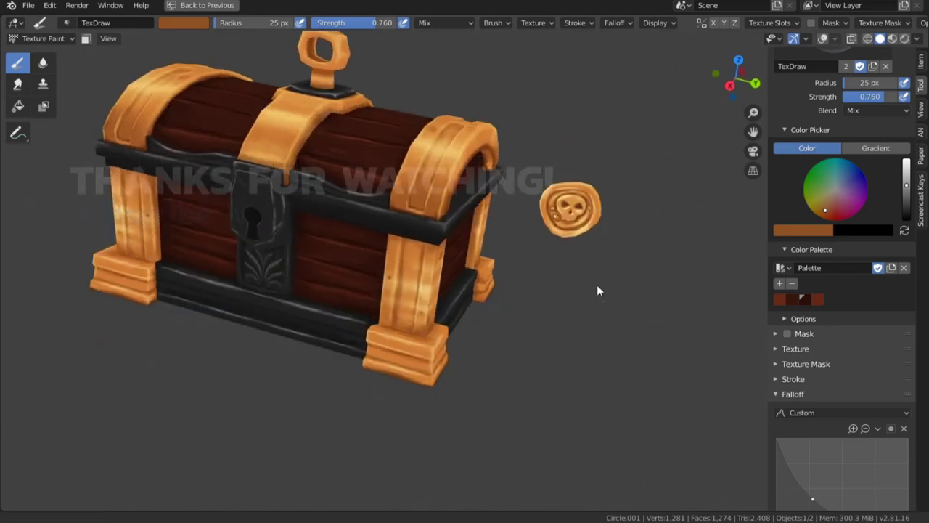
pyautogui.moveTo(597, 290); pyautogui.dragTo(618, 336, button='middle')
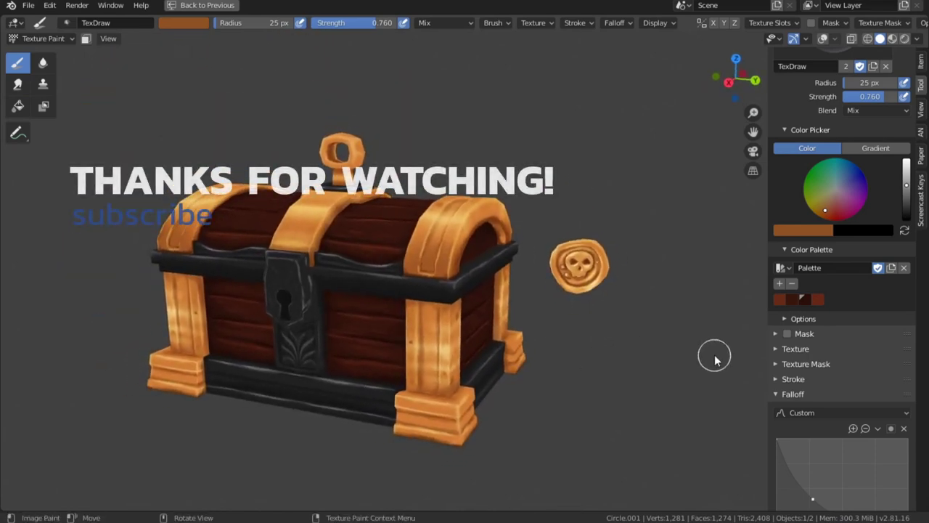
pyautogui.hotkey('ctrl', 's')
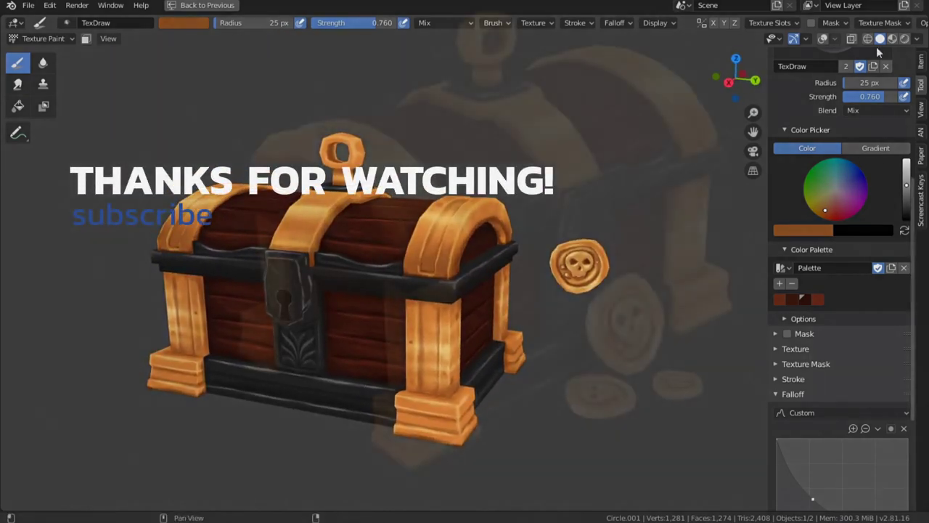